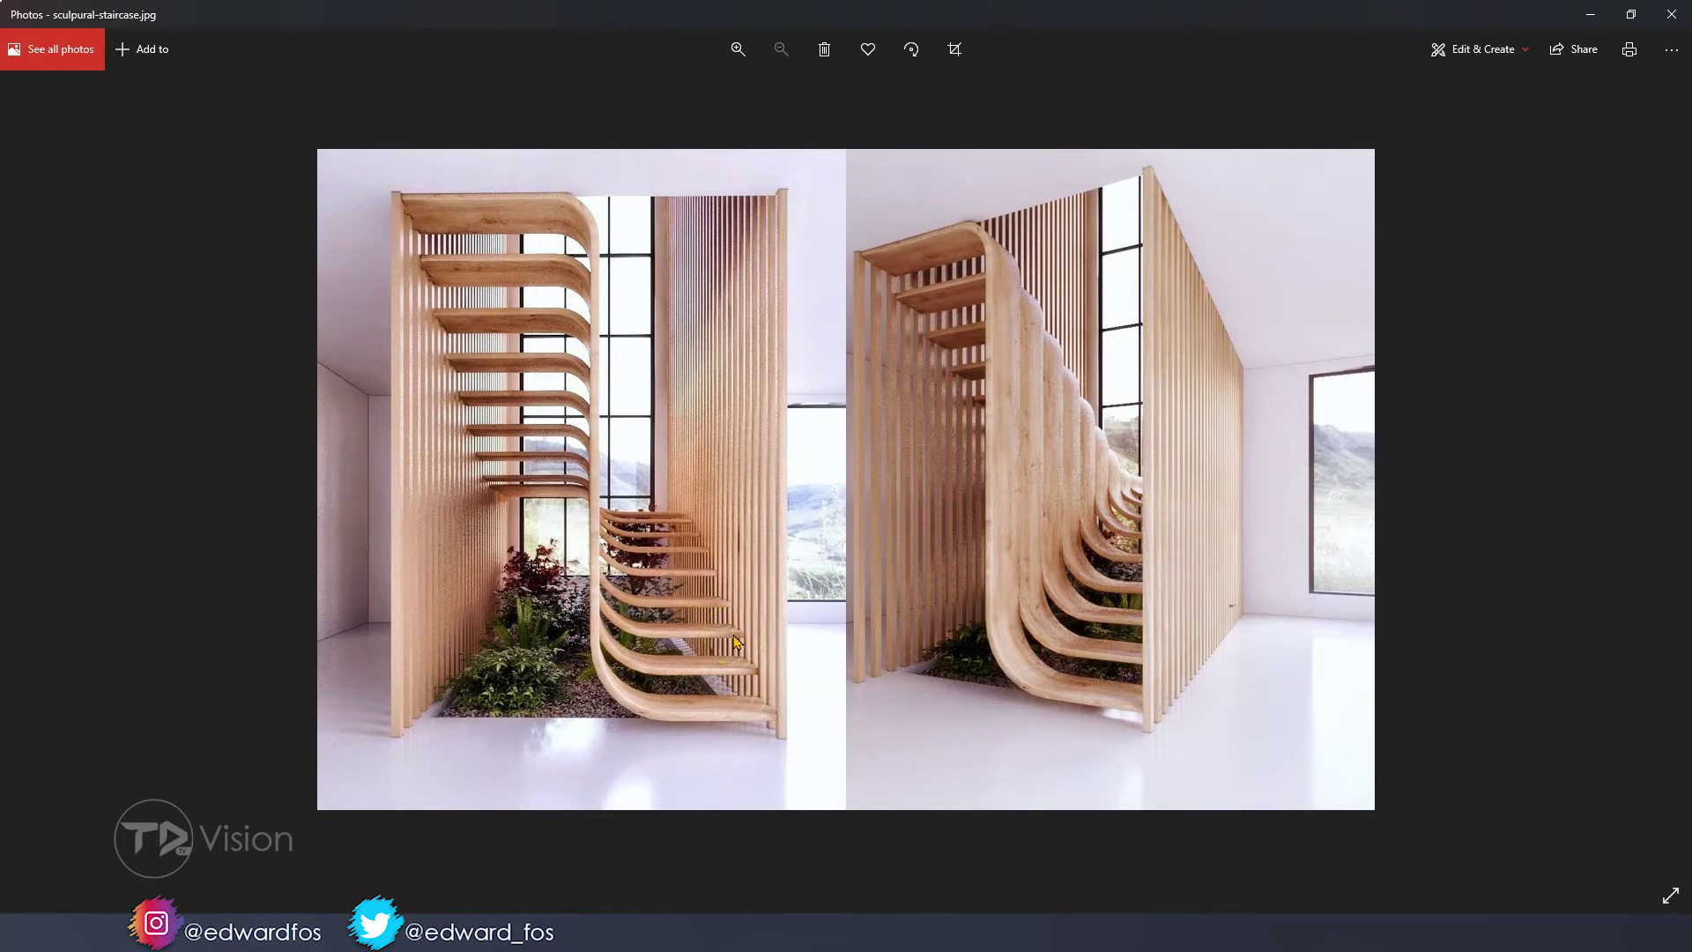
- Zoom the reference photo to 200% to inspect the treads, refit it, then minimize Photos
scroll(710, 635, up, 2)
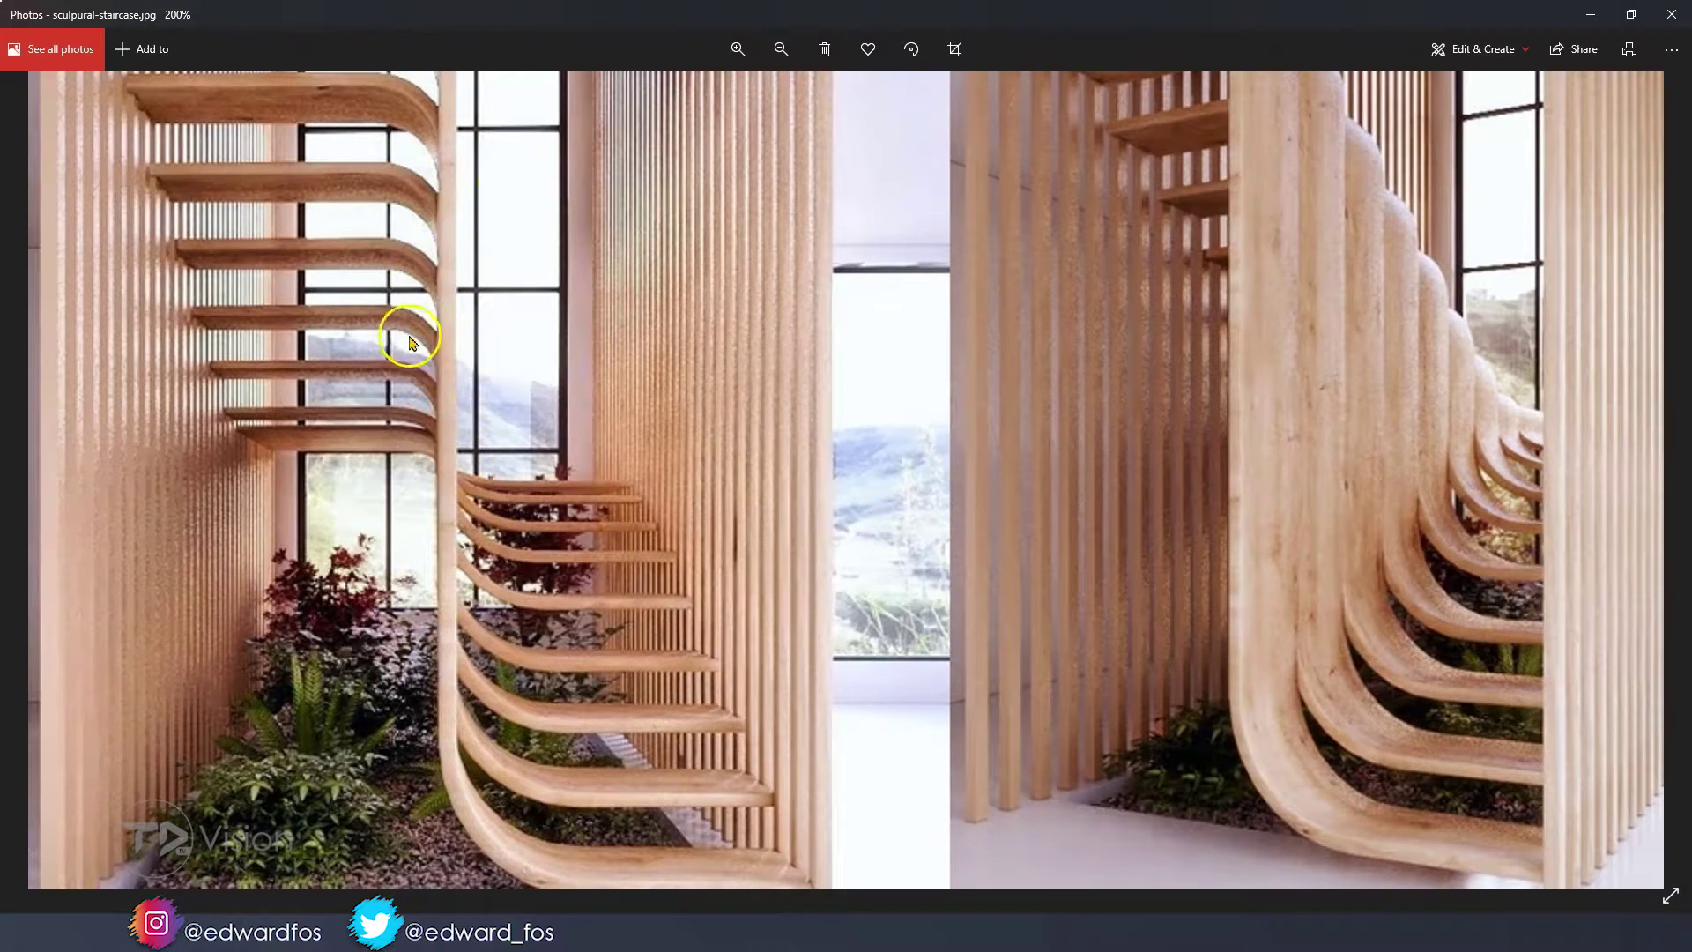
double_click(410, 337)
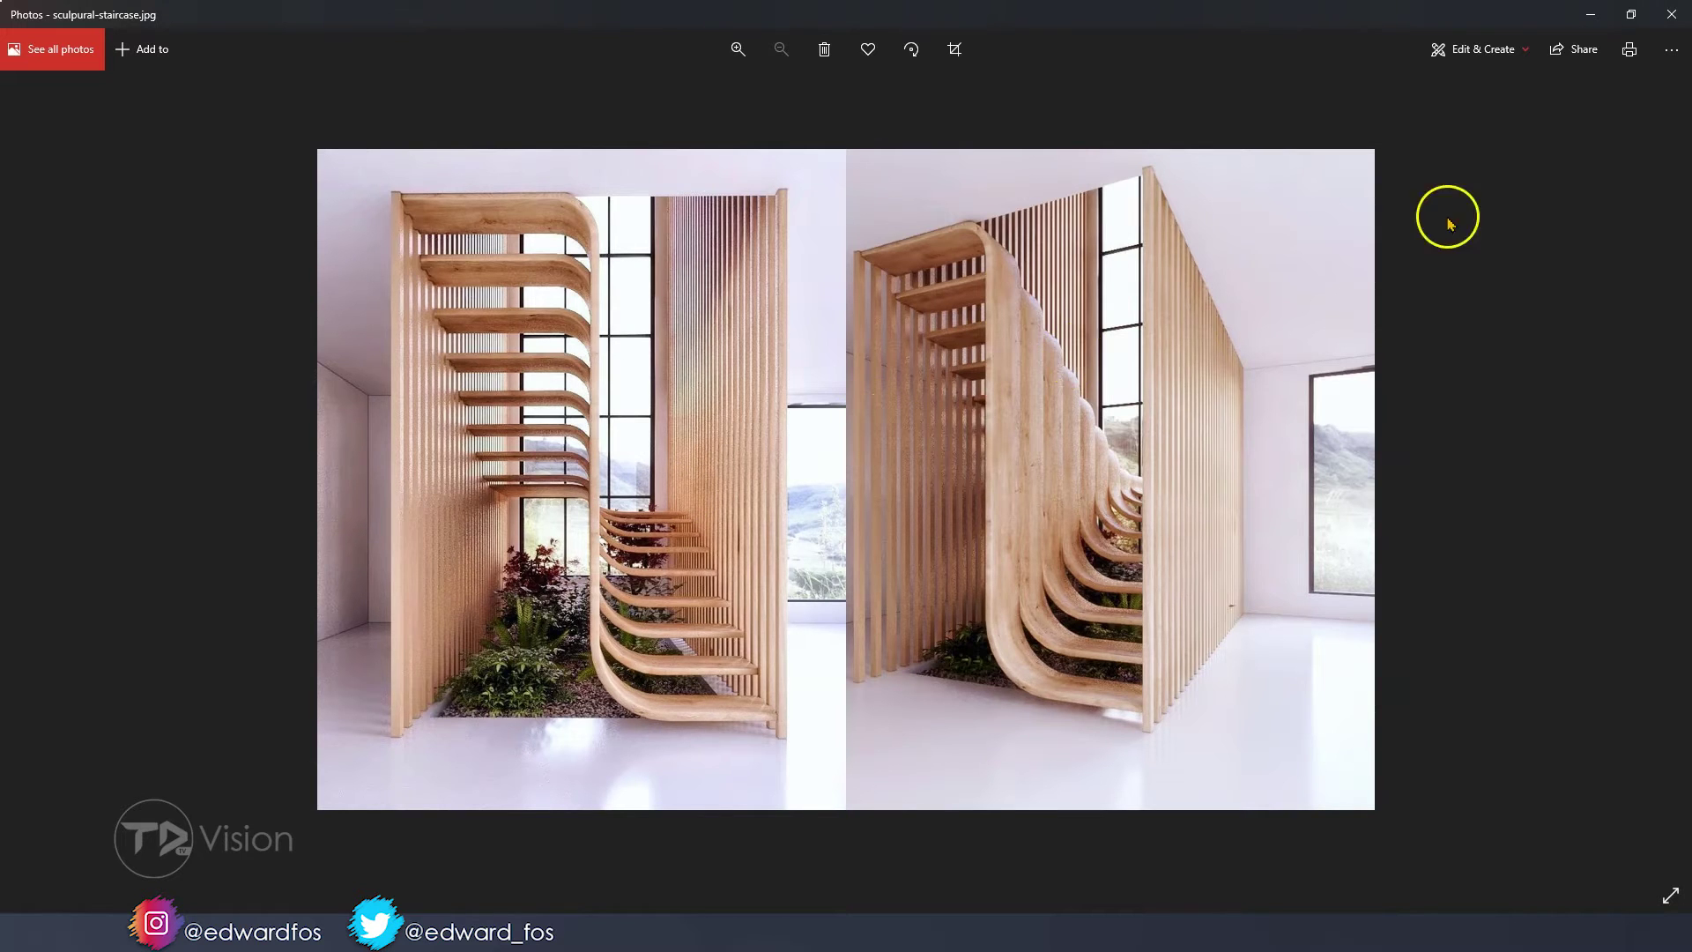
click(1590, 14)
- Clear the stray selection, zoom the empty drawing, and bring up the Build panel's Stair options
click(693, 511)
click(571, 426)
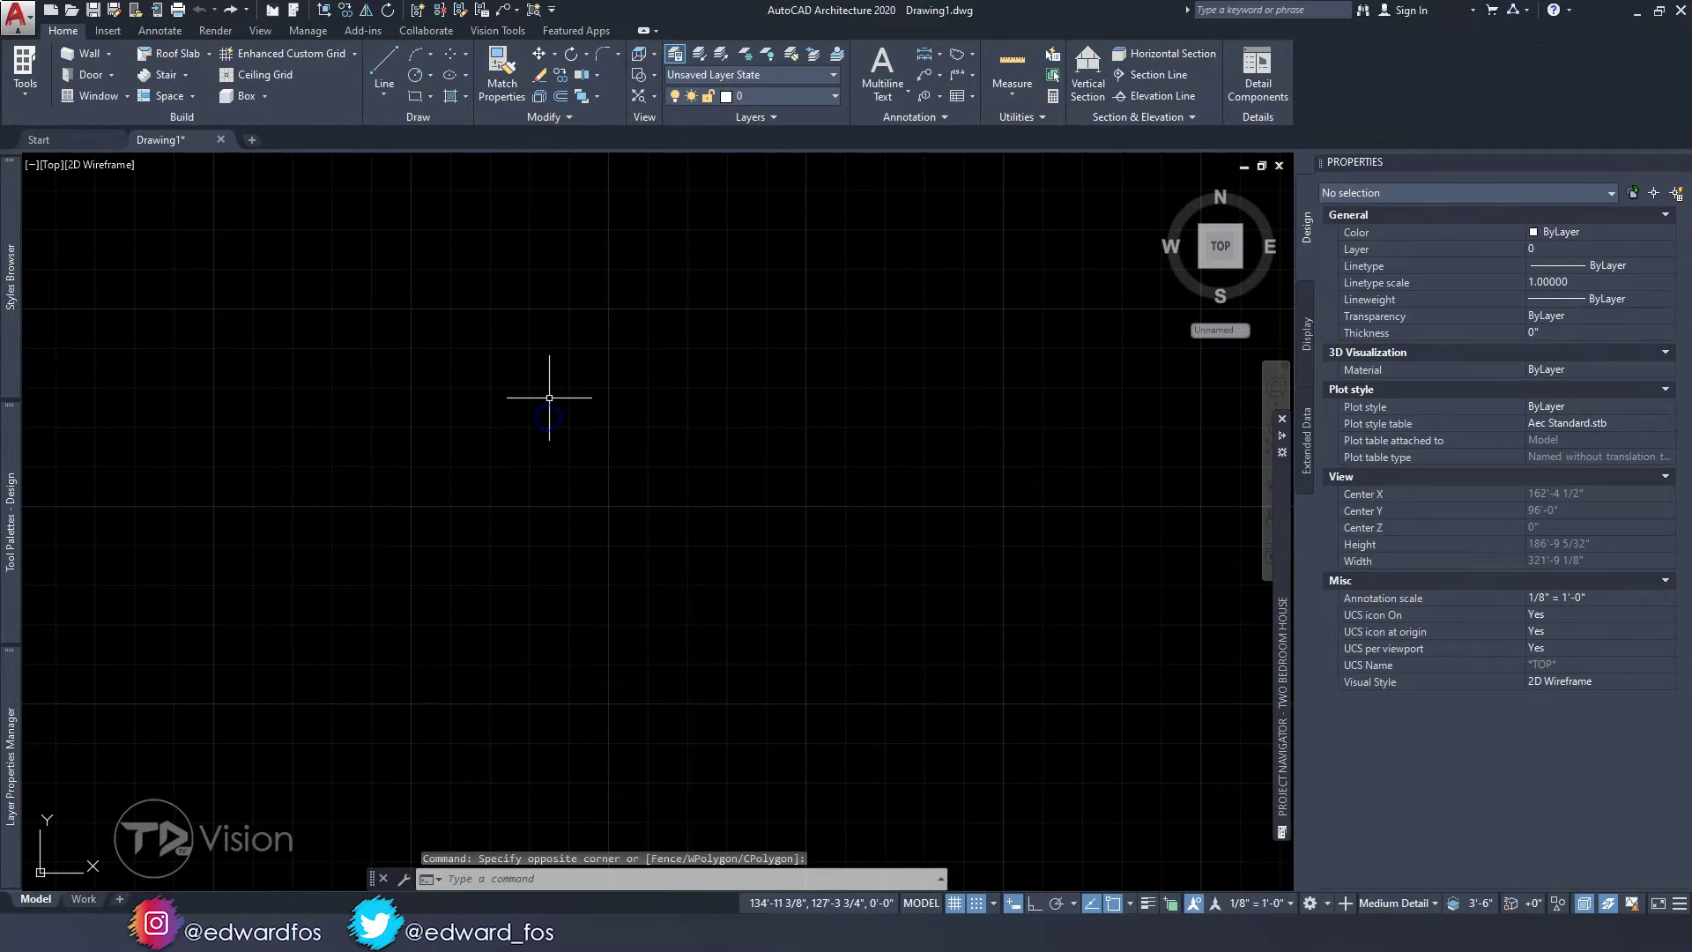
scroll(476, 415, up, 2)
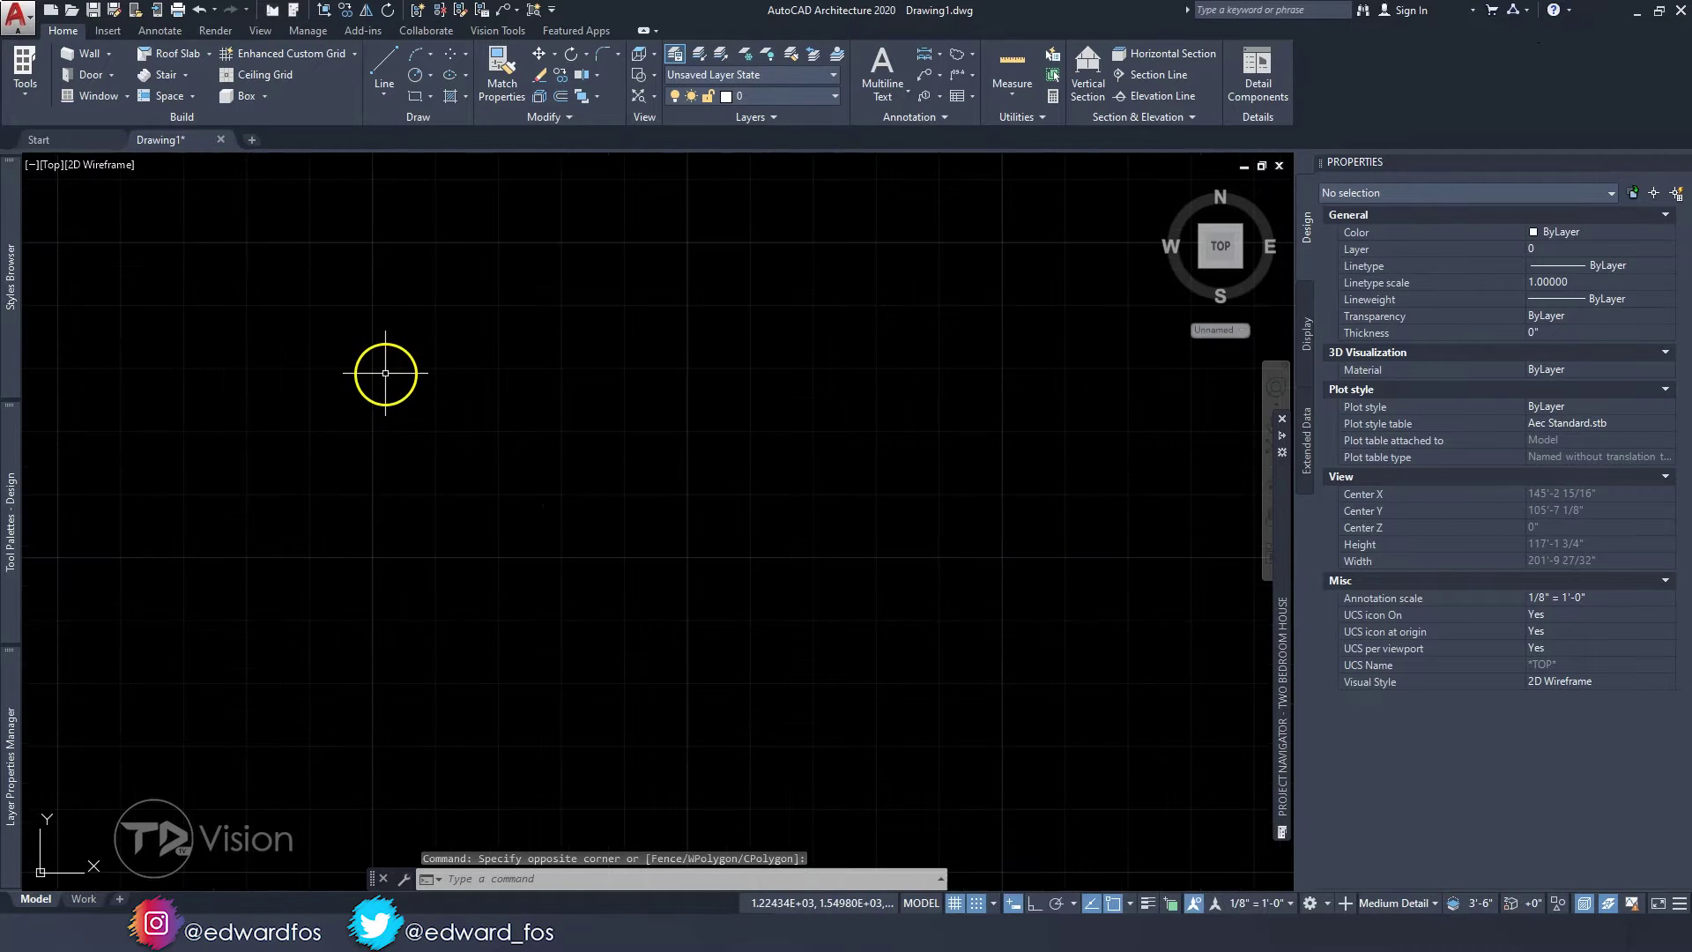
click(191, 81)
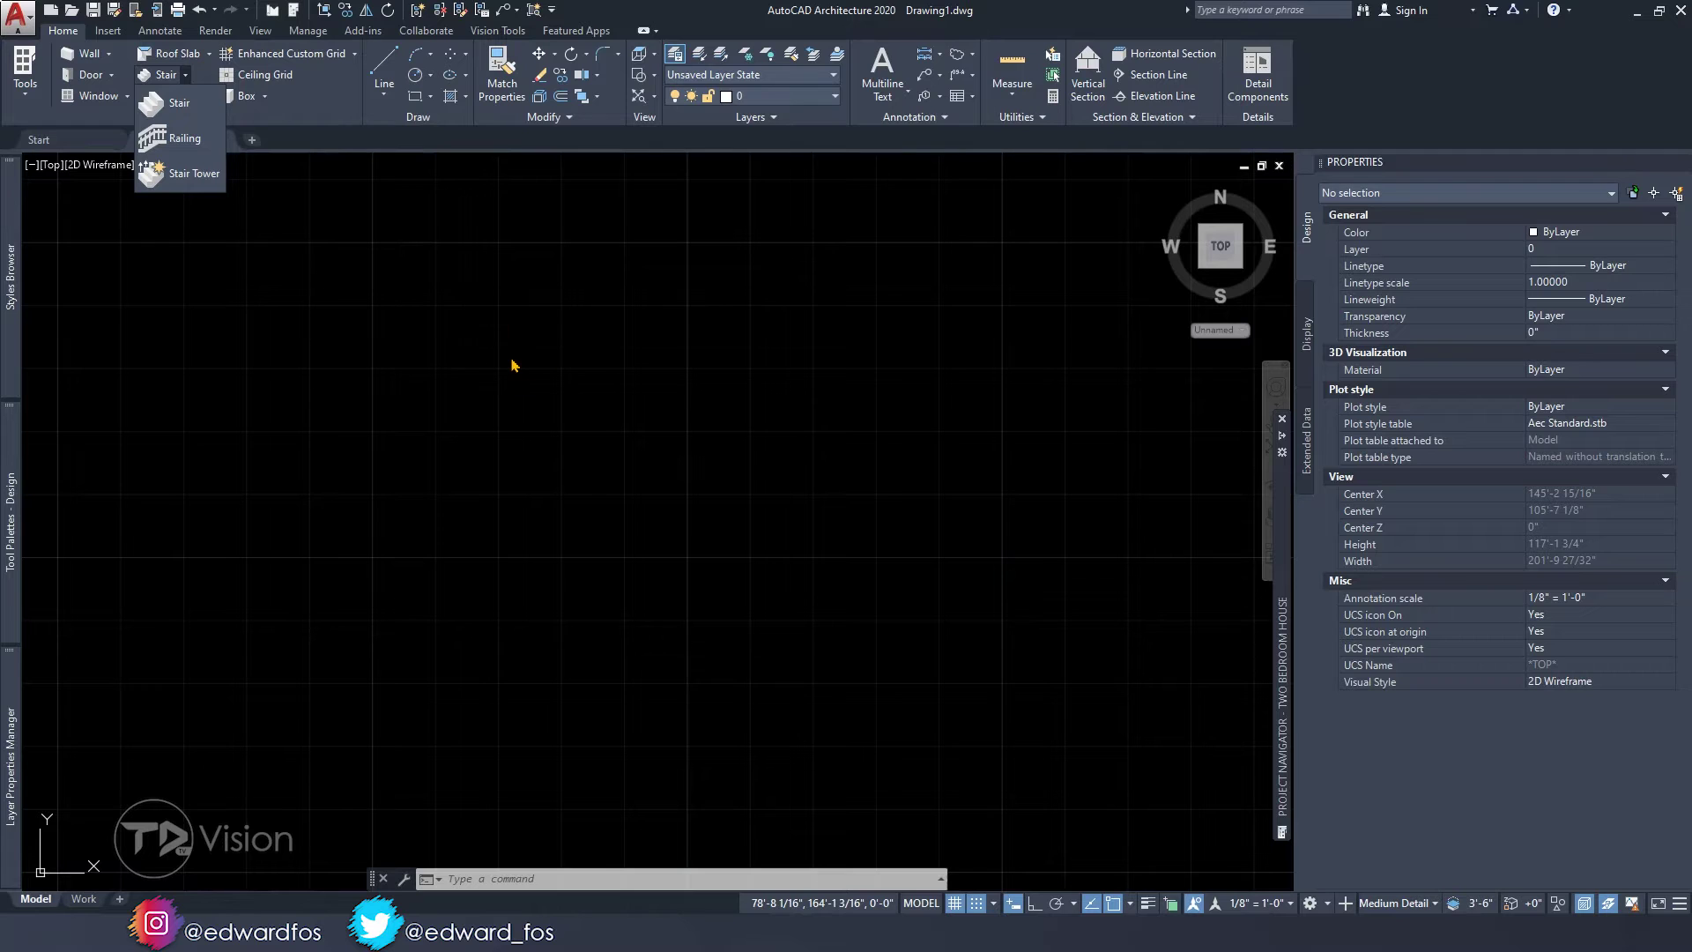
- Start a new stair with STAIRADD and set its Shape to U-shaped
click(205, 107)
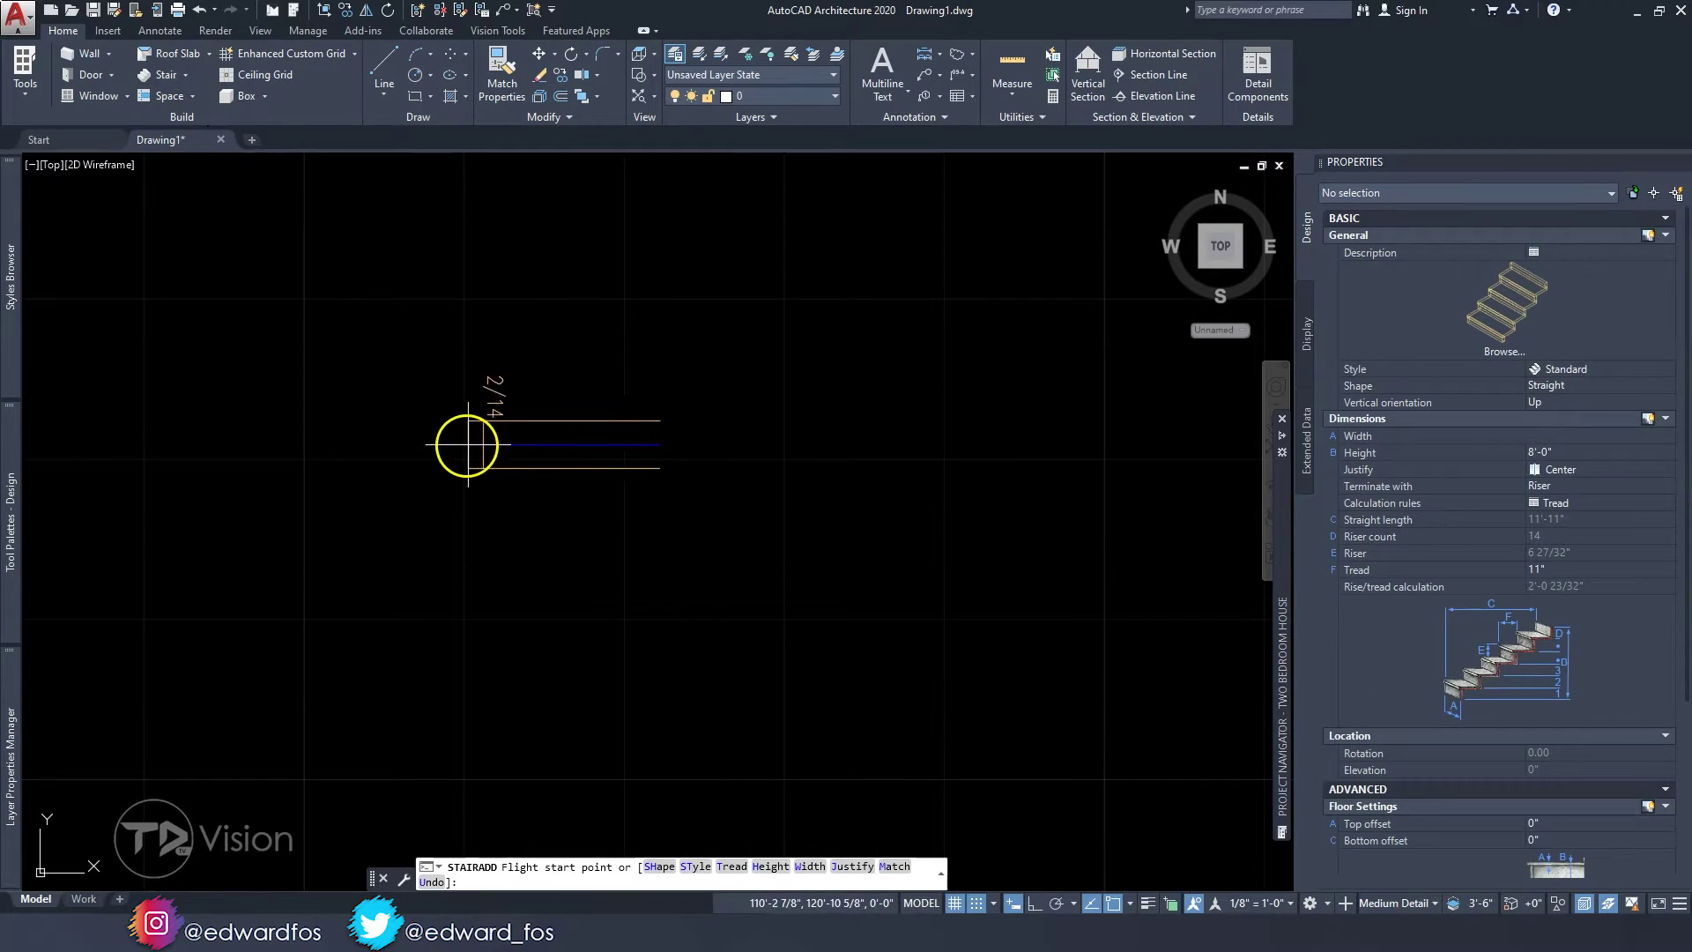
click(1549, 386)
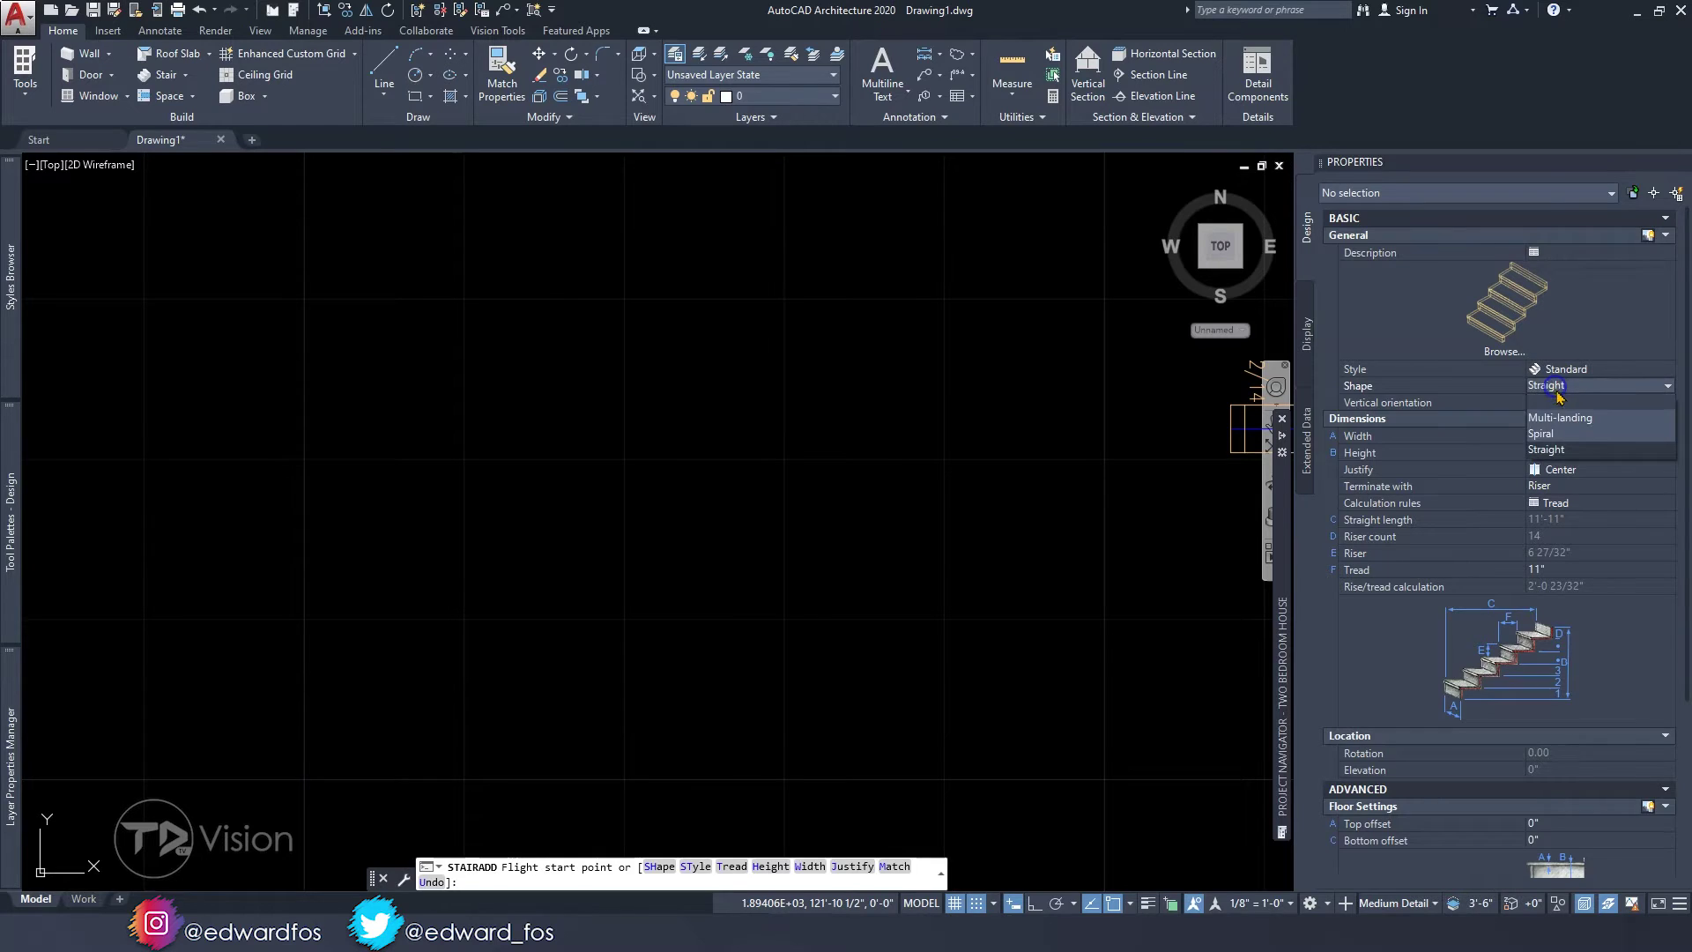
click(1557, 403)
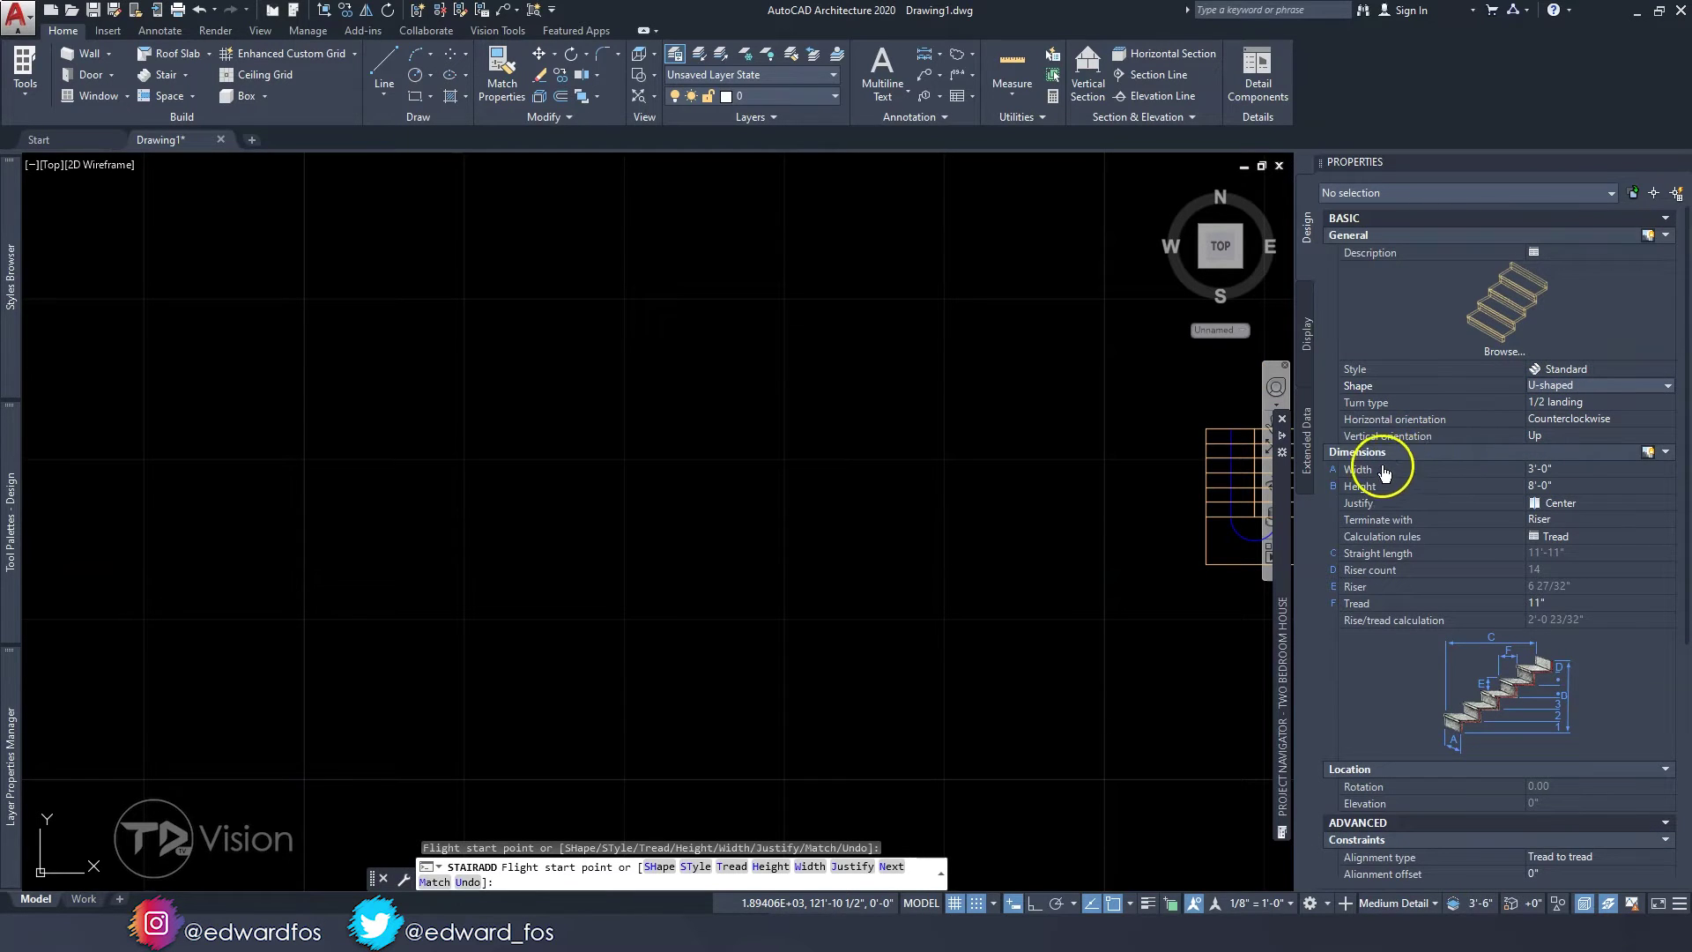
- Set the stair Width to 4'-0", Height to 10'-0", and Terminate with to Tread
click(1559, 469)
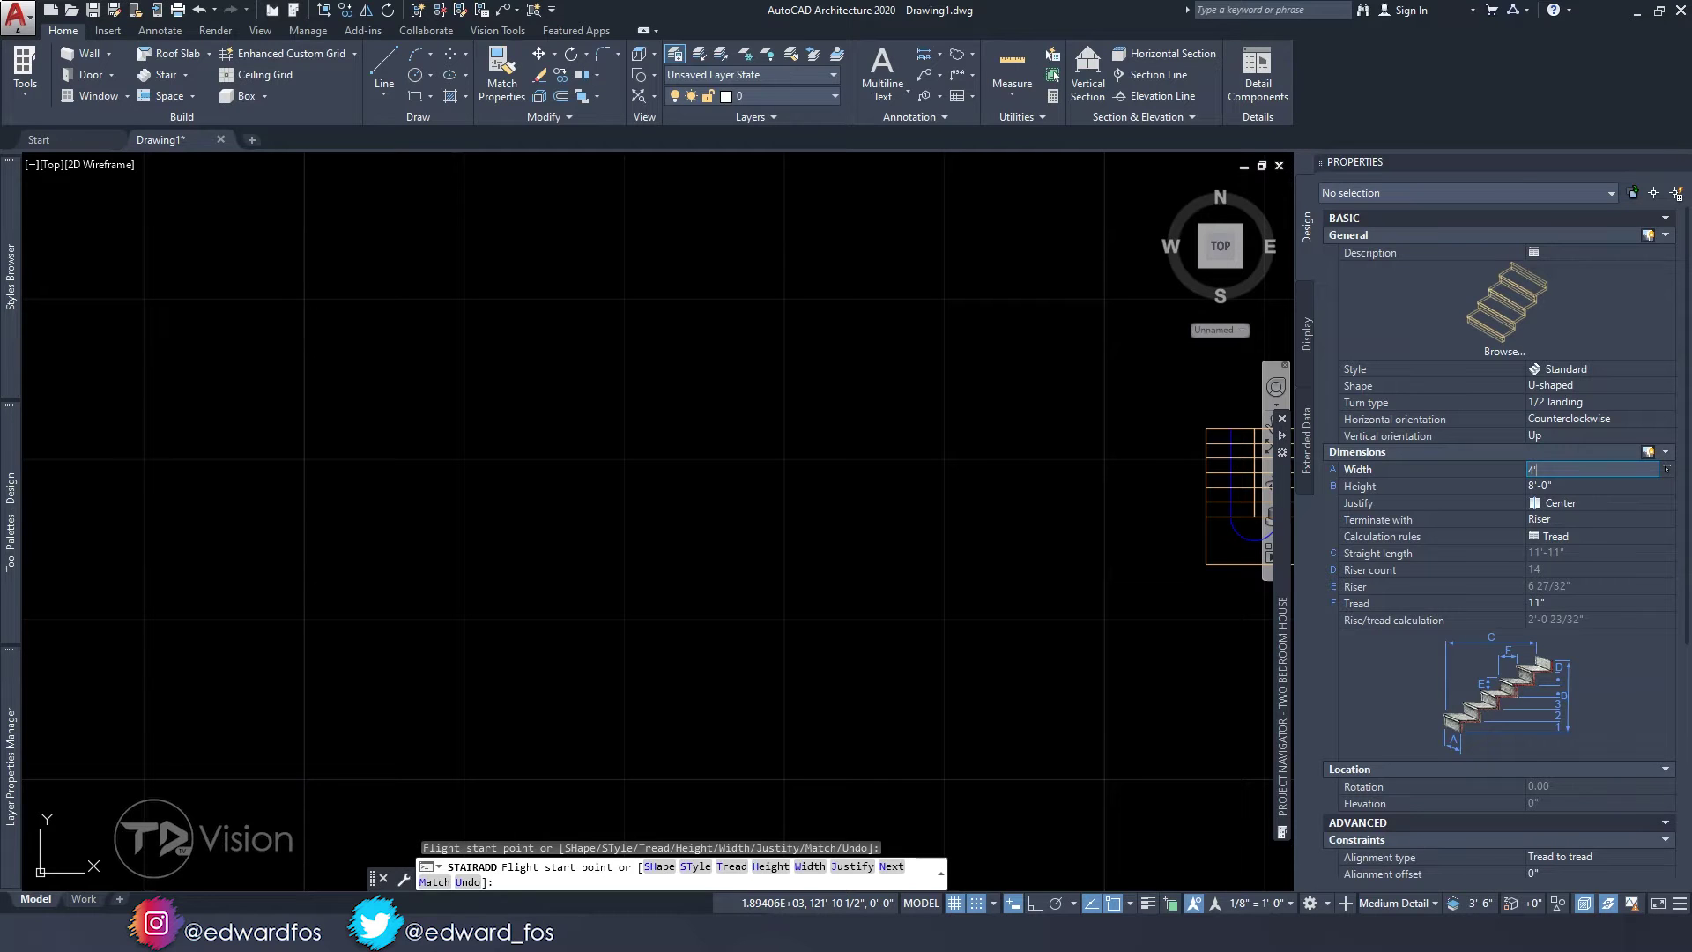
key(Tab)
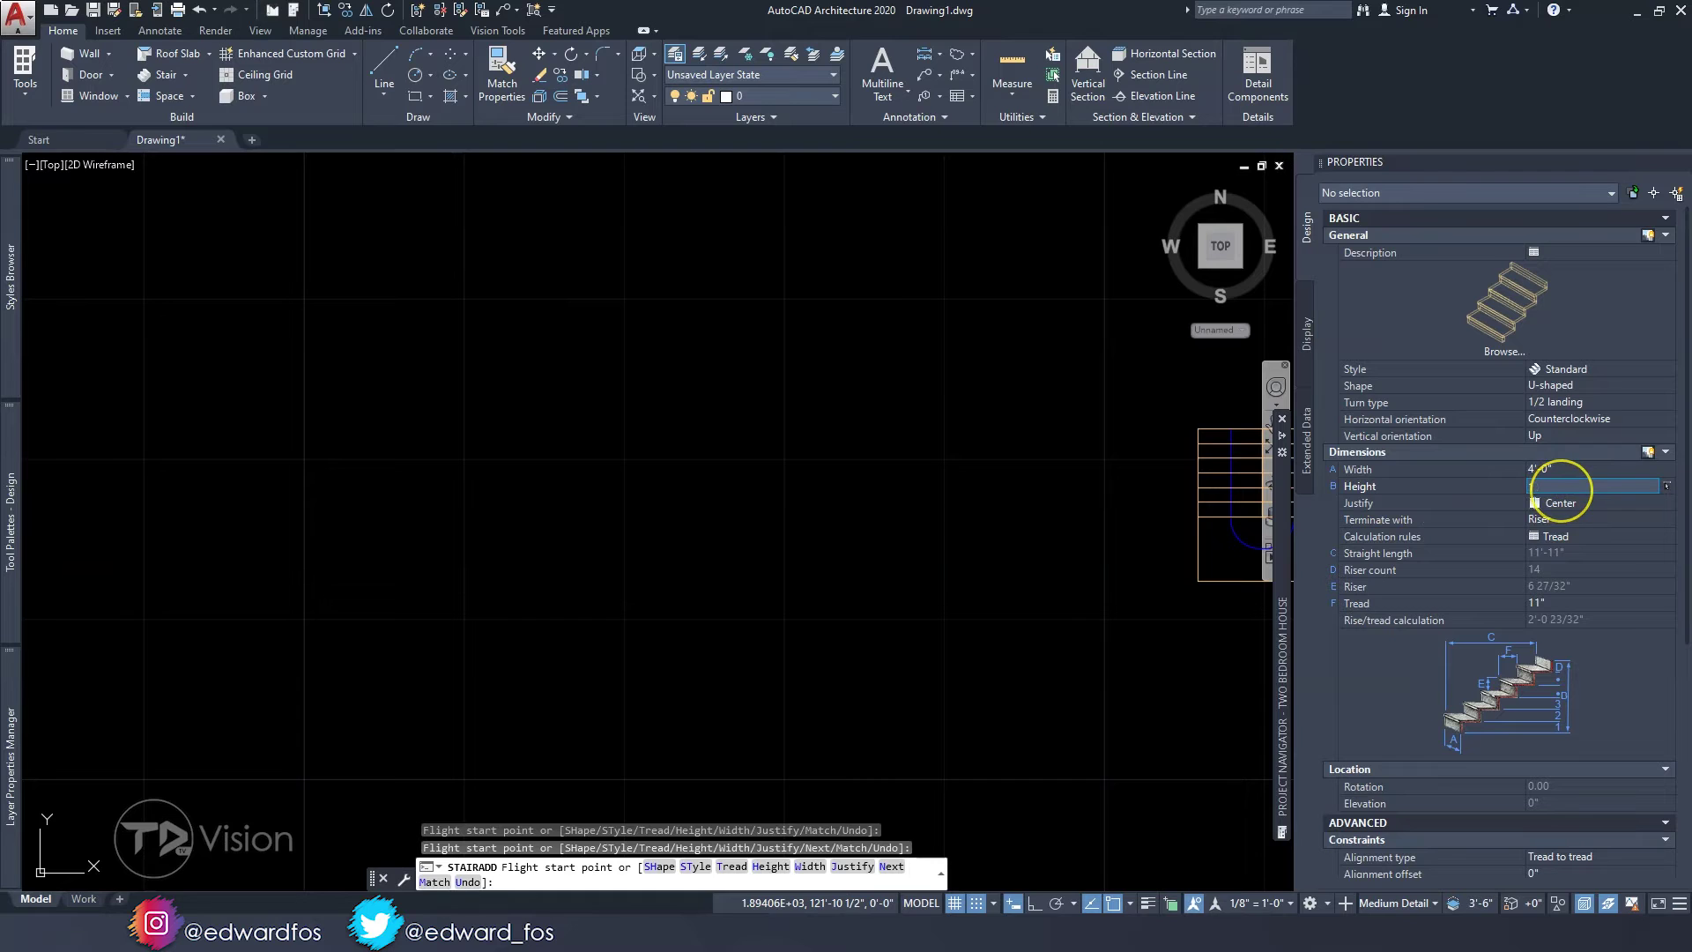
key(Tab)
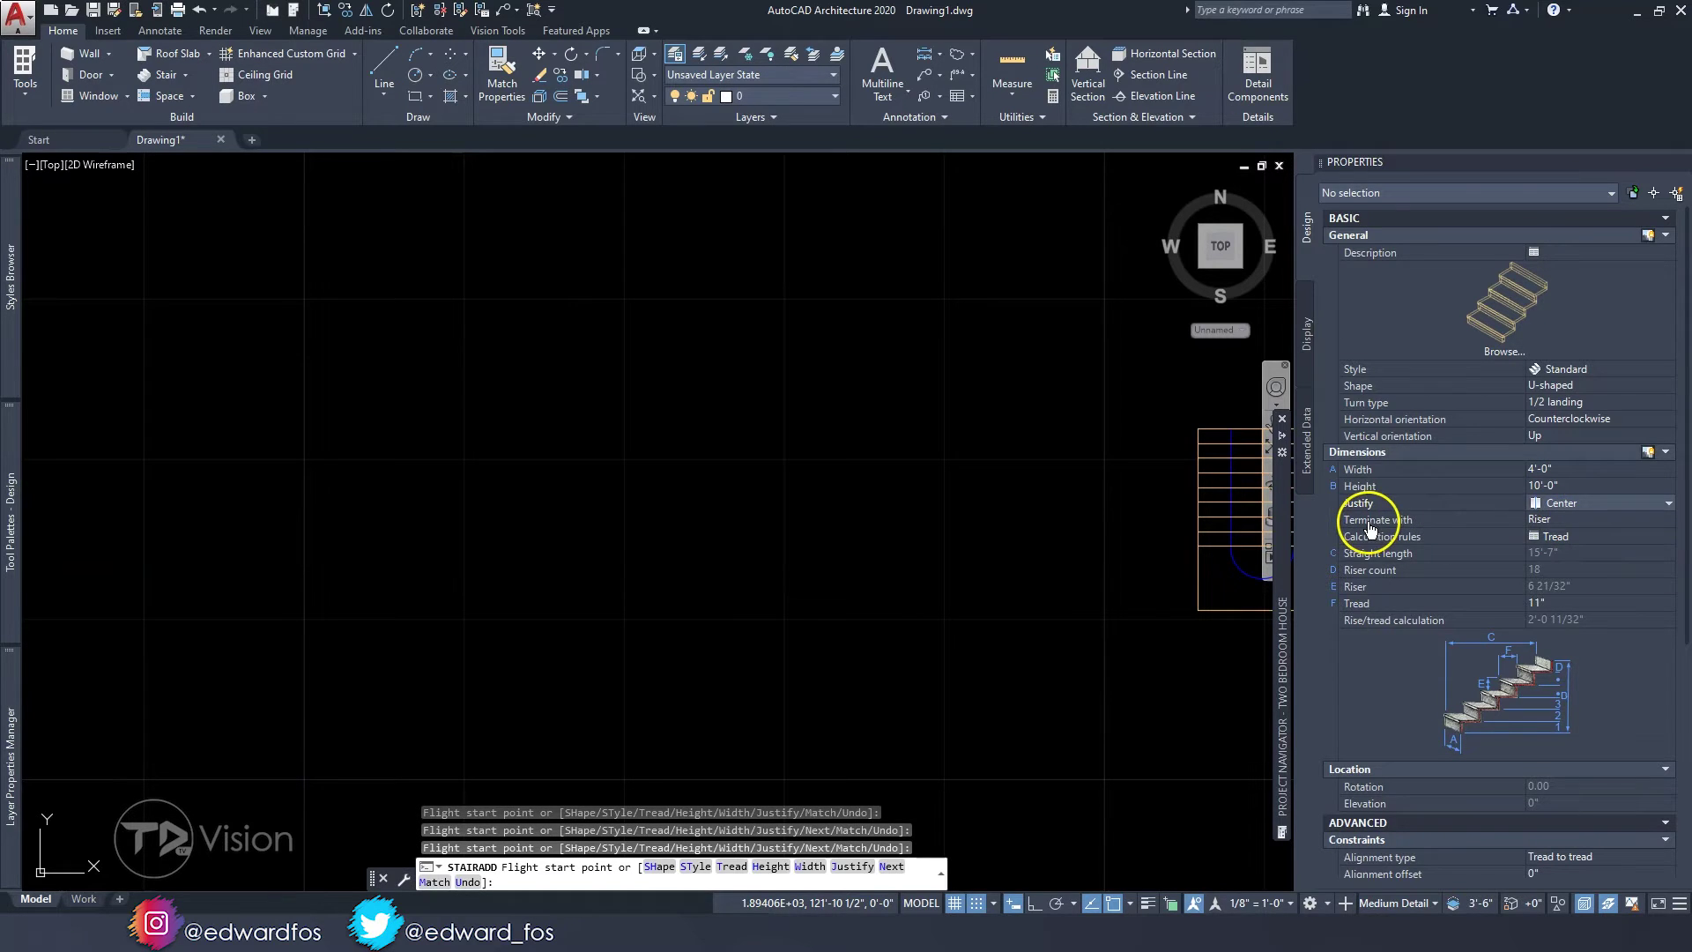
click(1546, 520)
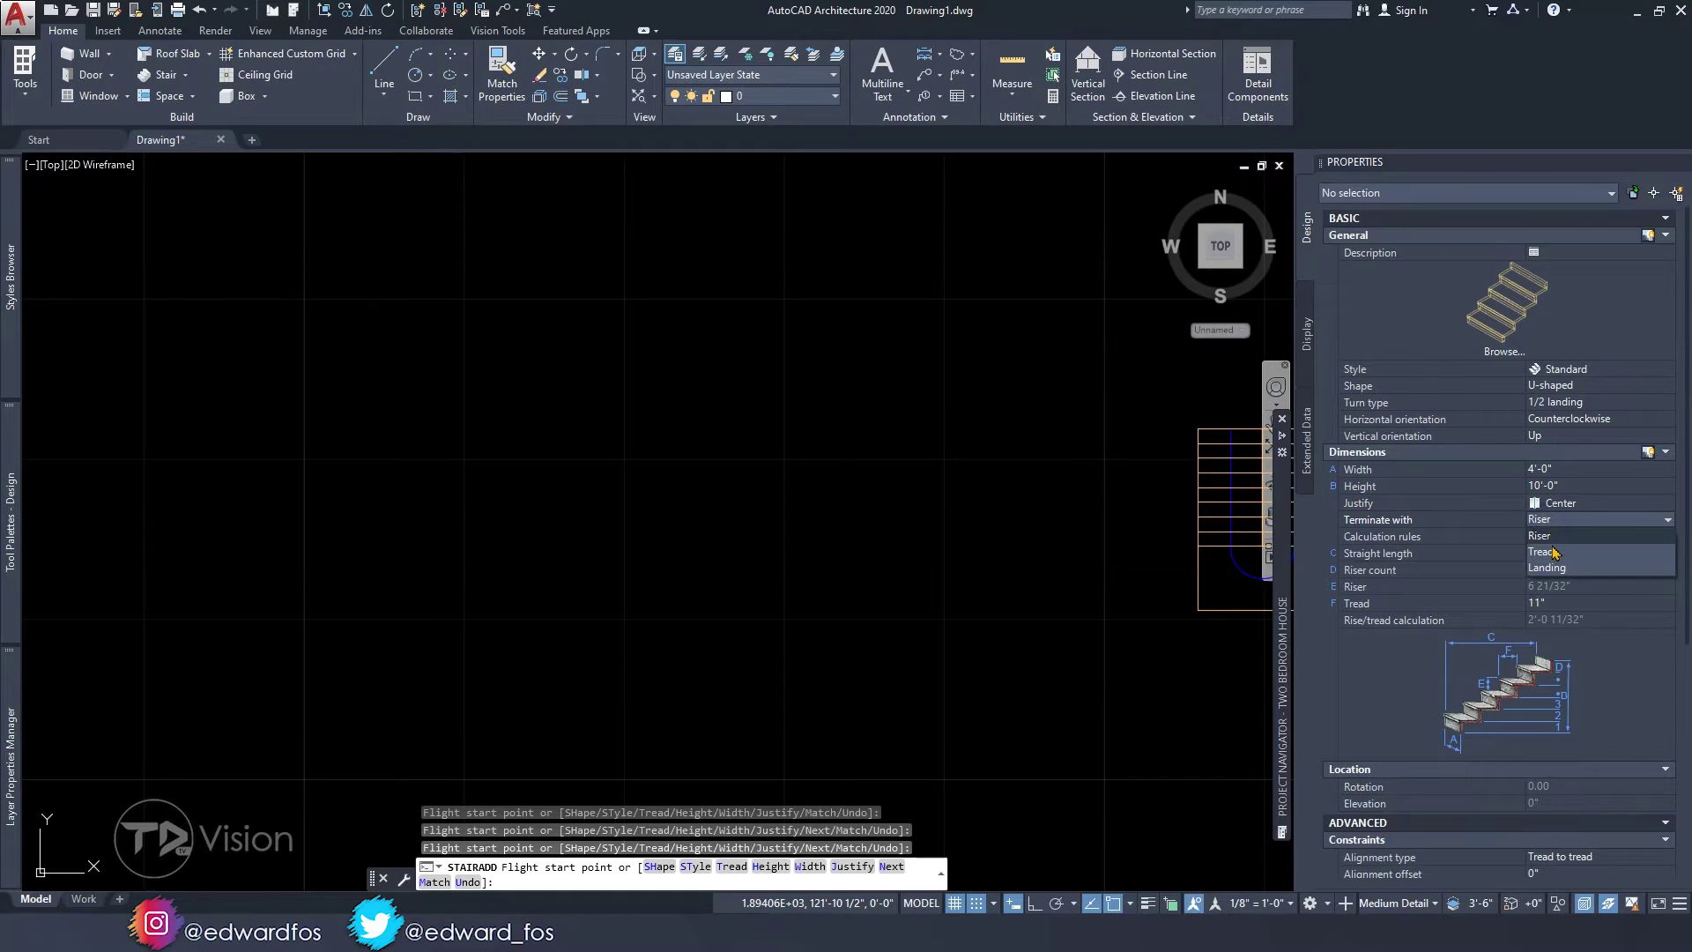
click(1551, 550)
click(1532, 603)
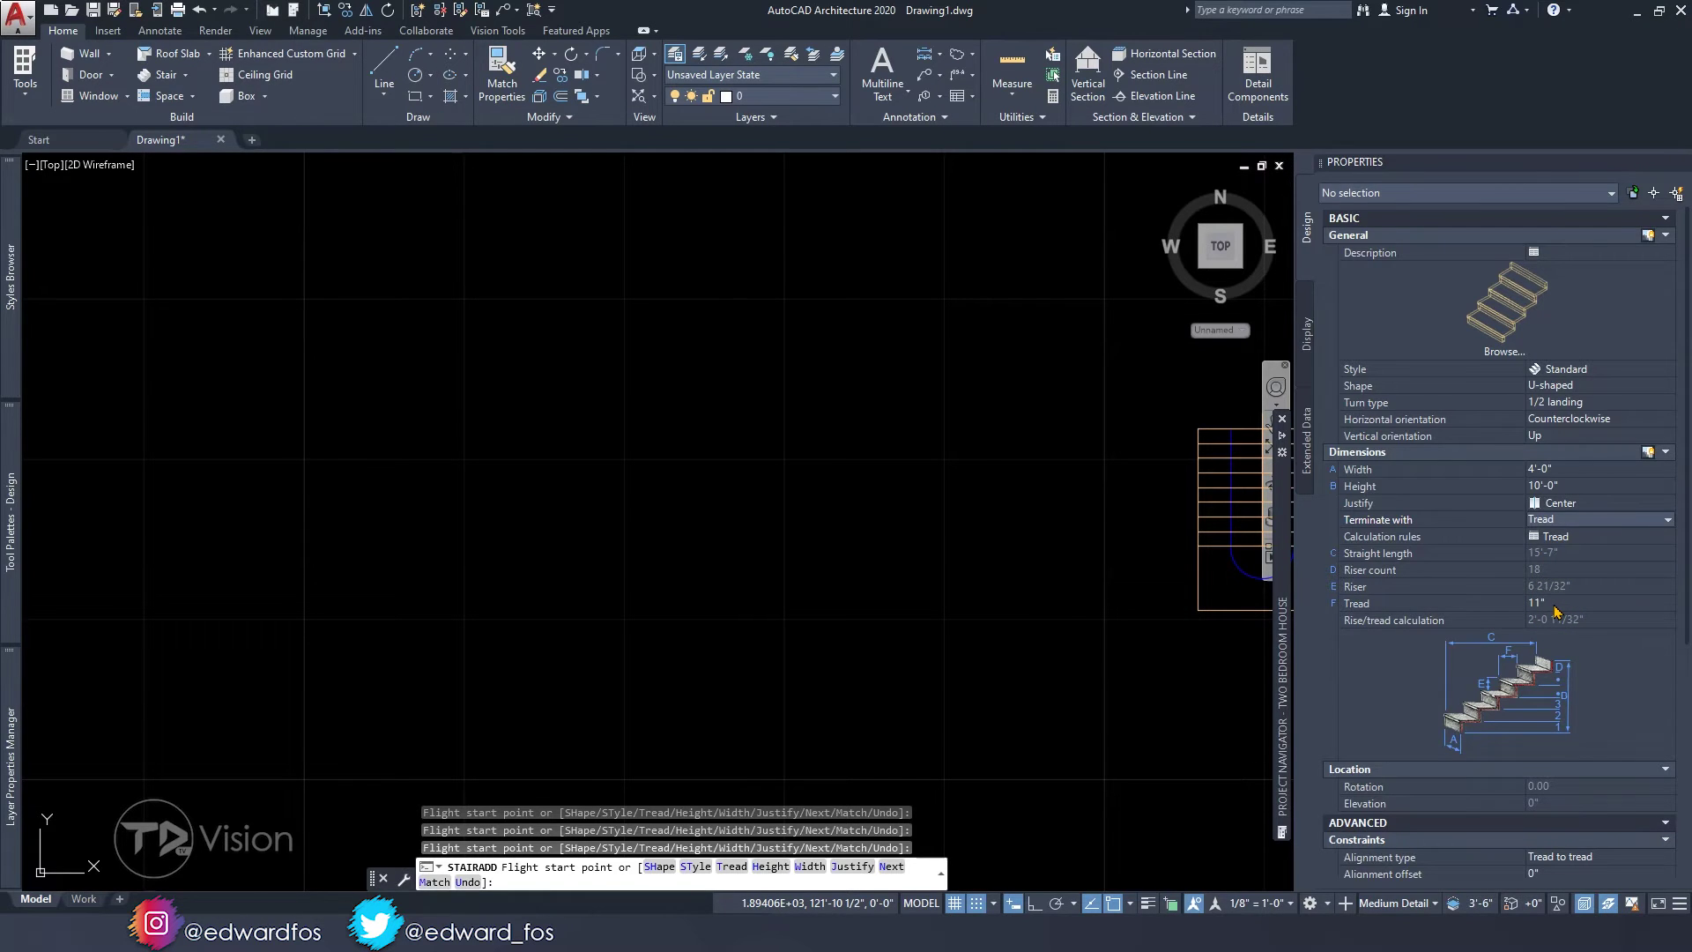
scroll(1553, 608, down, 5)
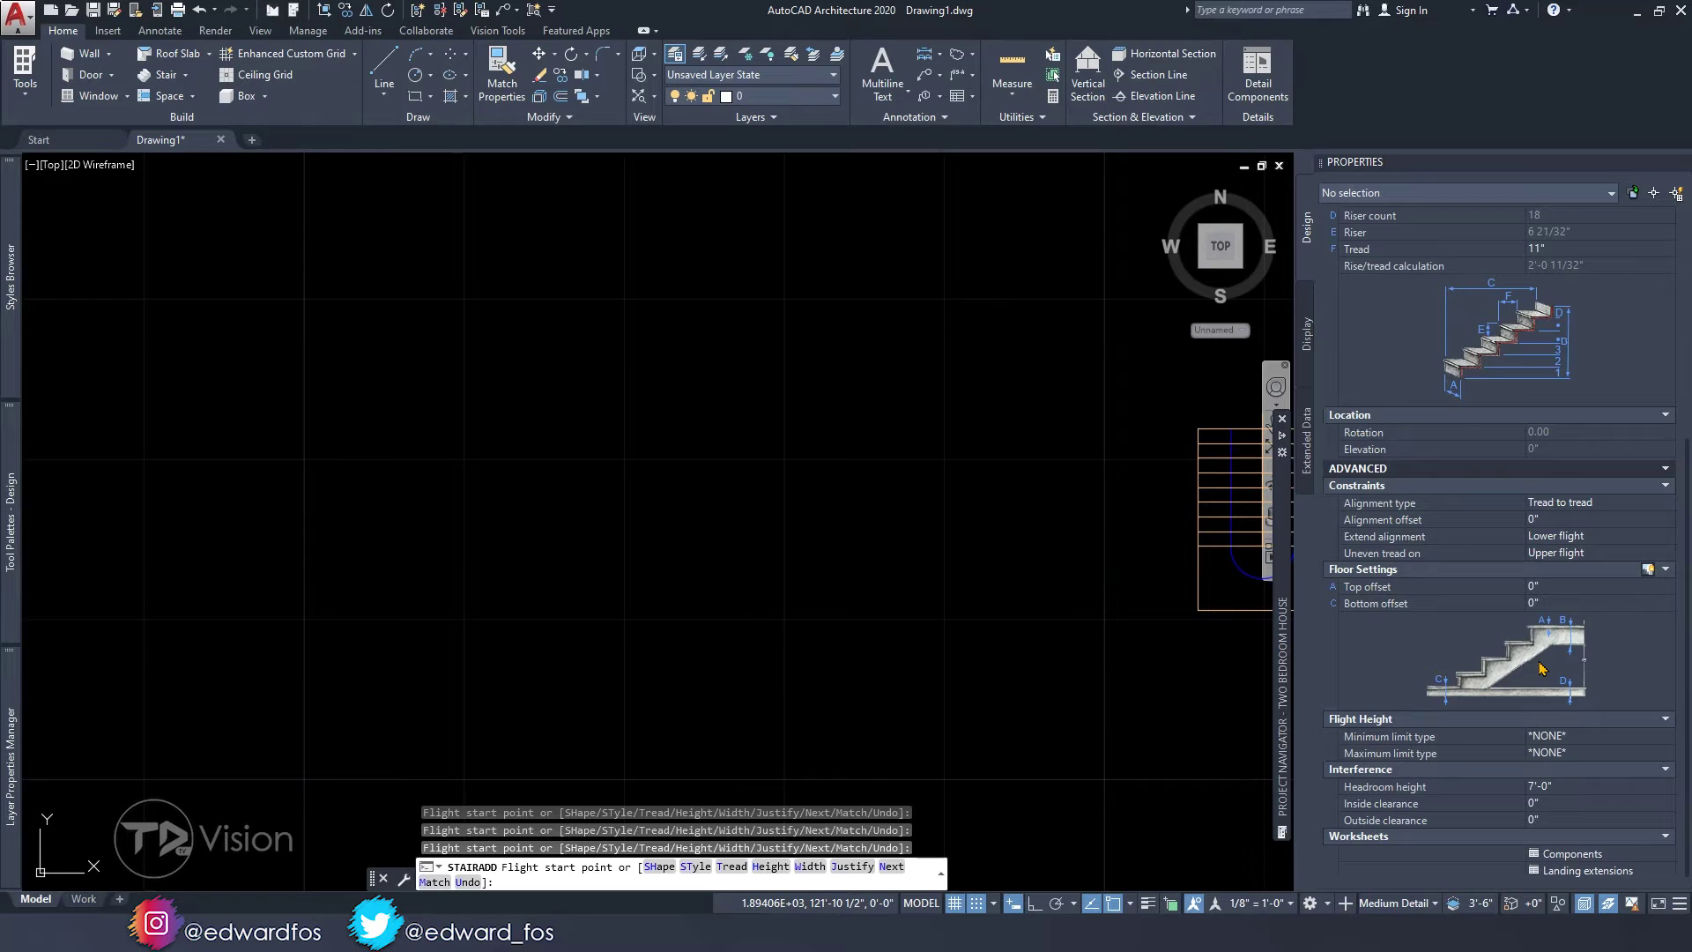
scroll(1542, 669, up, 5)
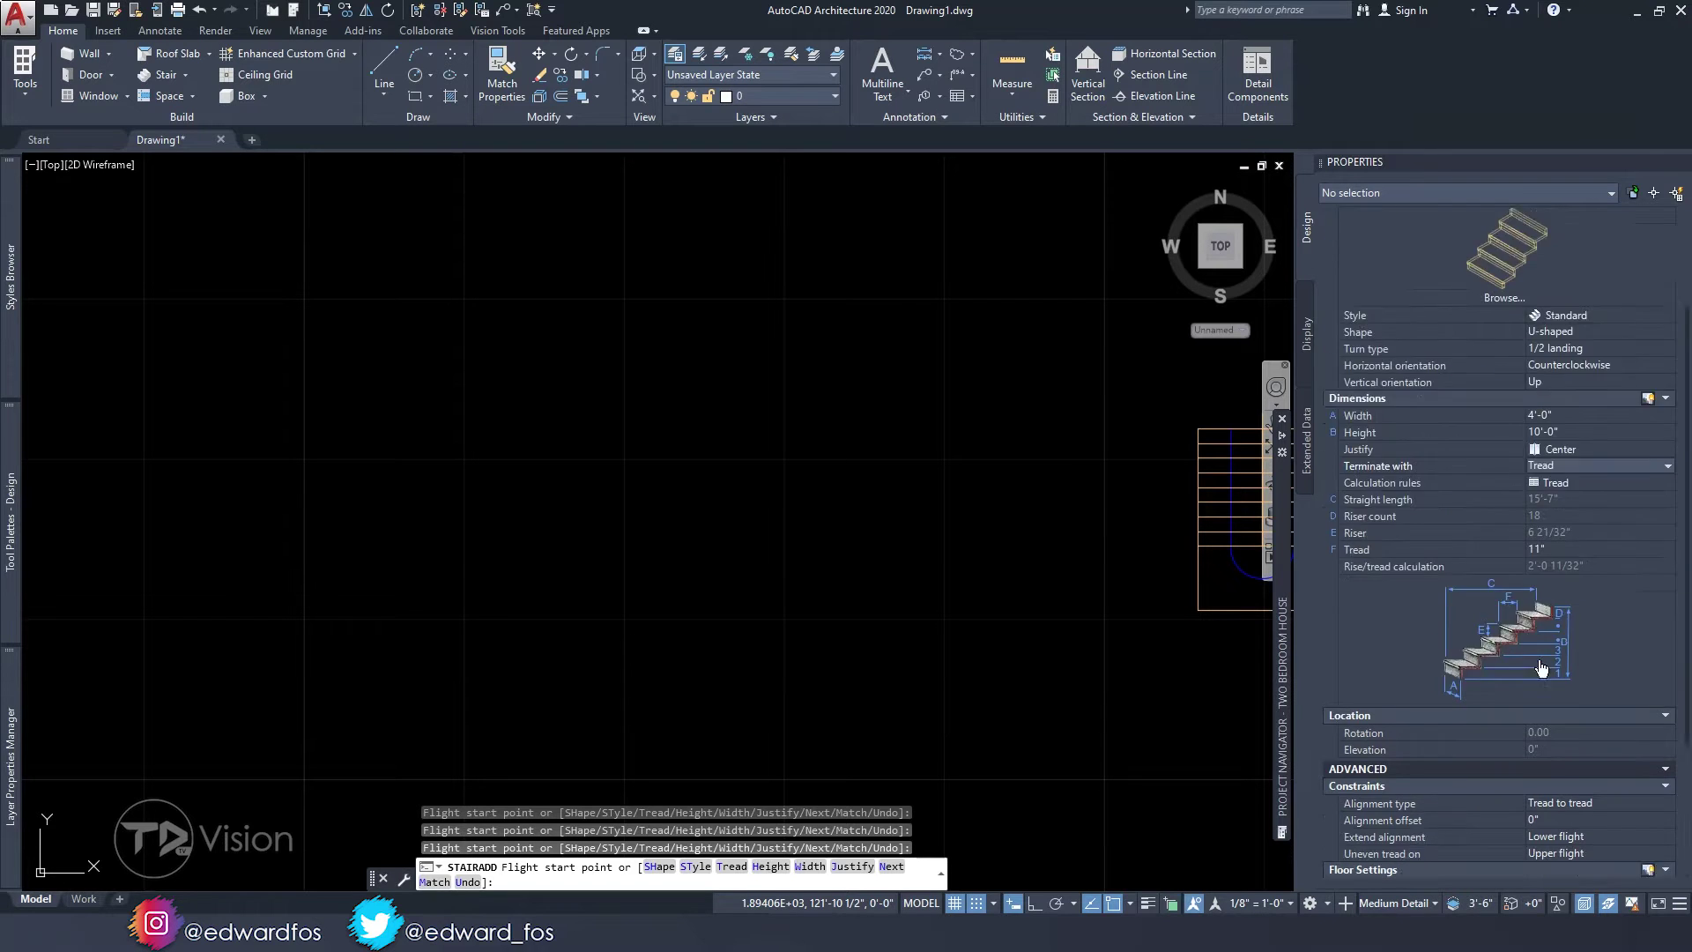
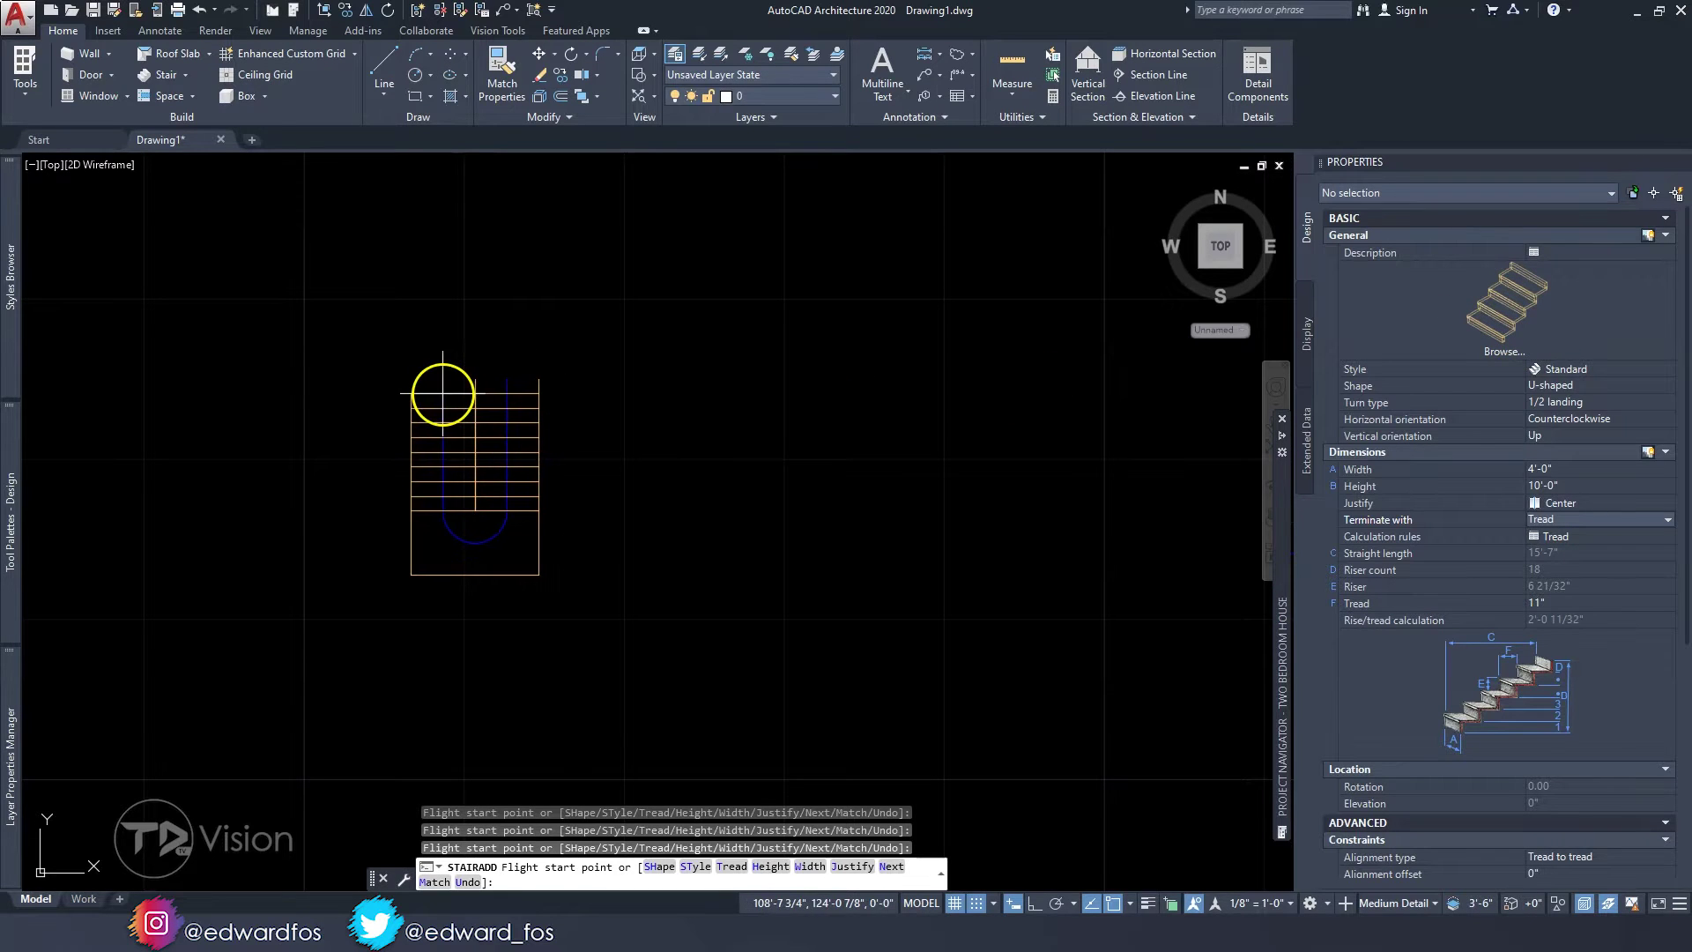
- With Ortho on, place the 4'-0" wide, 10'-0" high U-shaped stair with flights running straight up
middle_drag(350, 407, 449, 419)
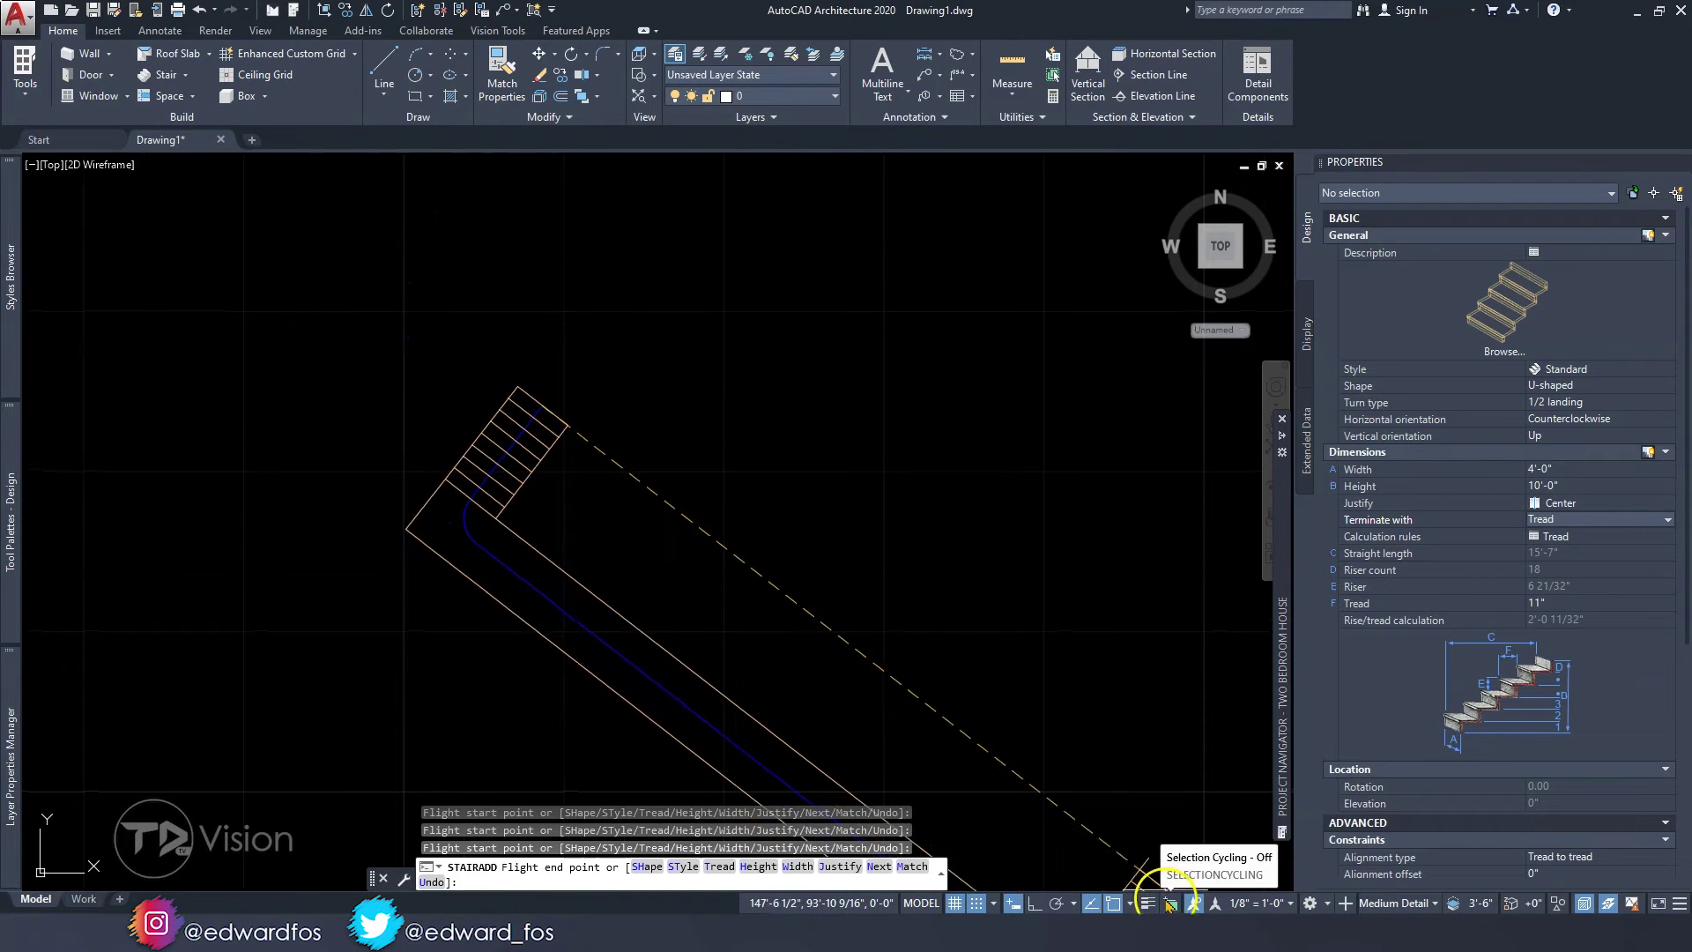
click(1035, 903)
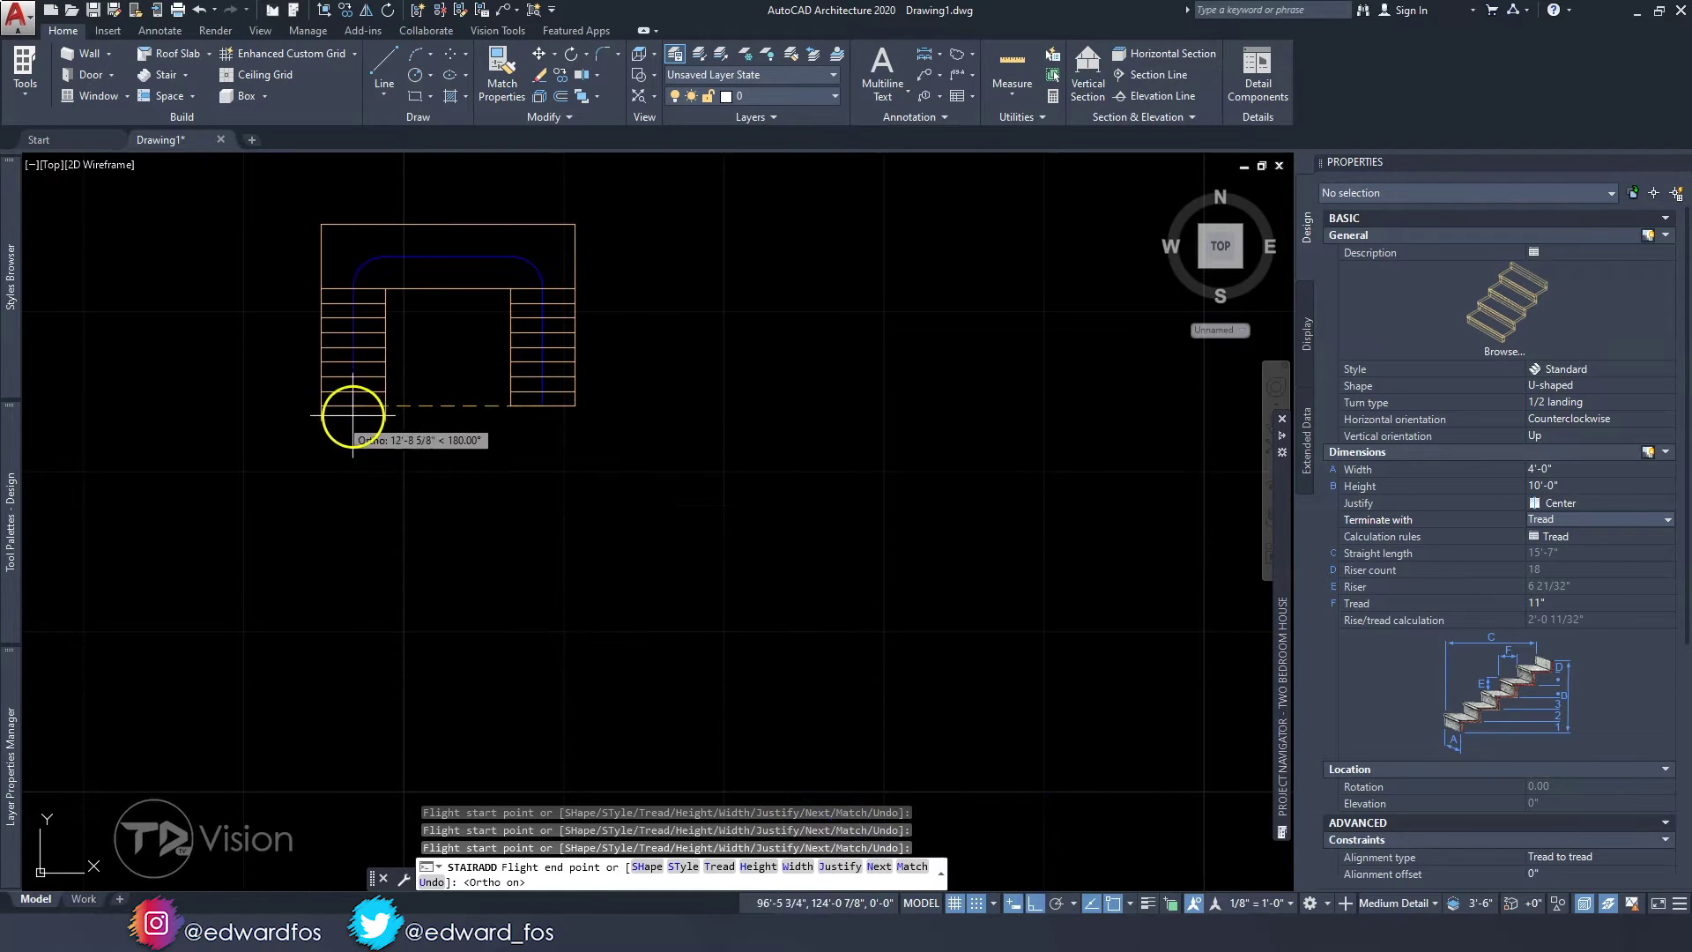
scroll(403, 403, up, 3)
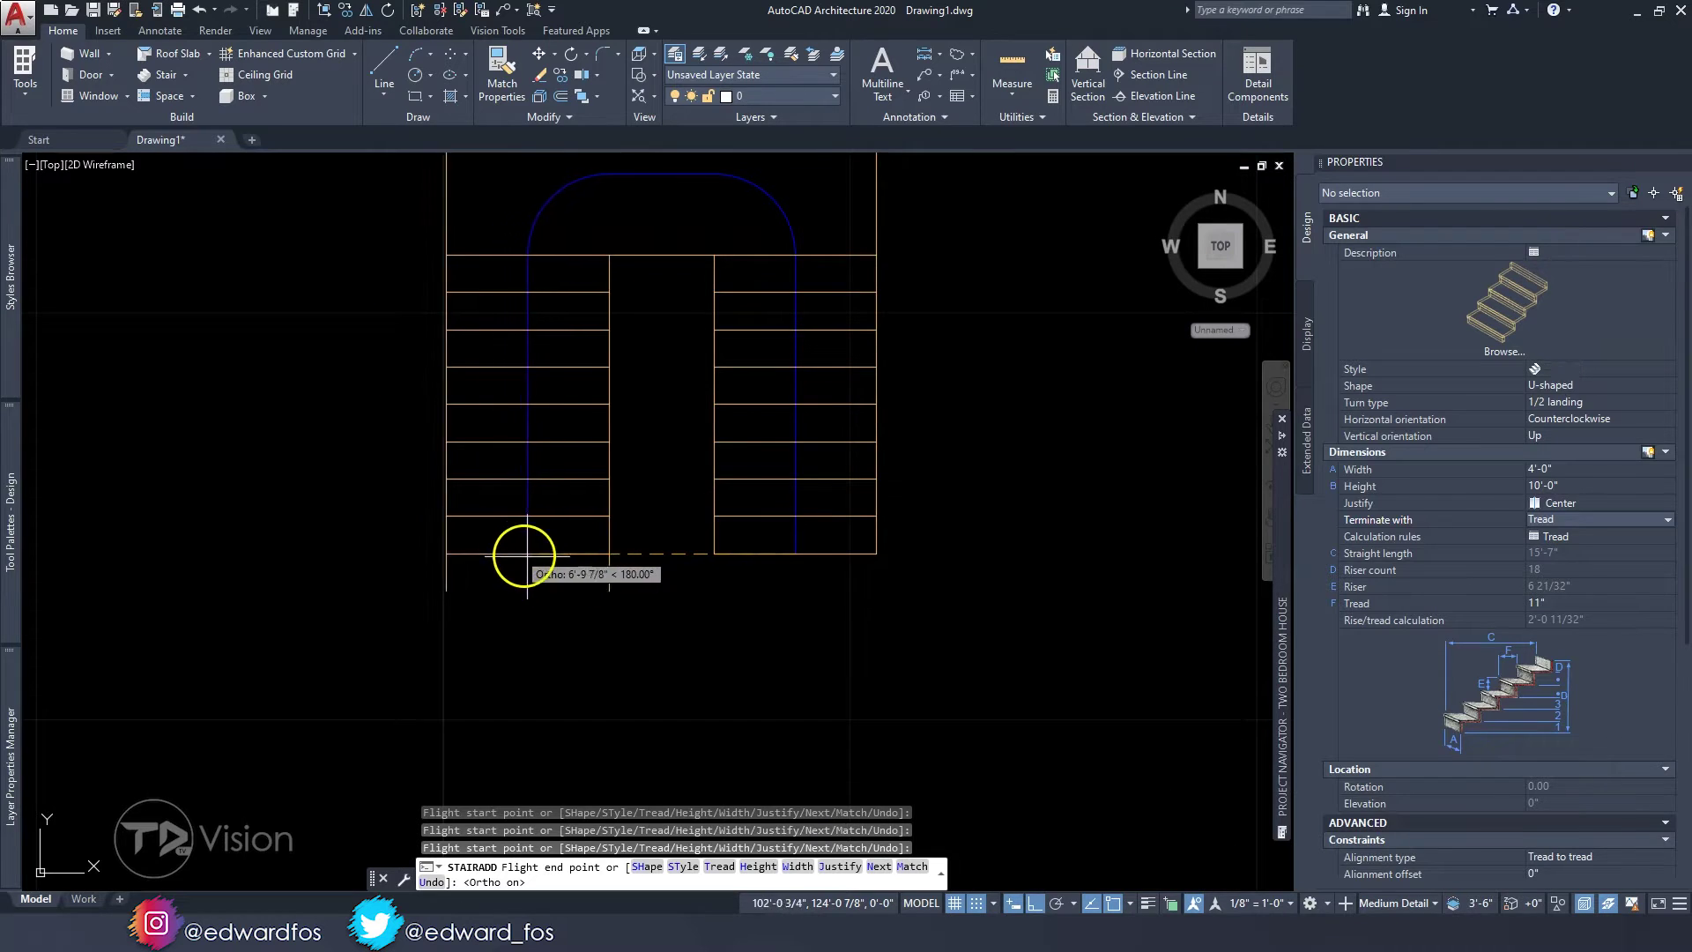
click(543, 555)
key(Escape)
key(Escape)
key(Escape)
middle_drag(598, 459, 523, 518)
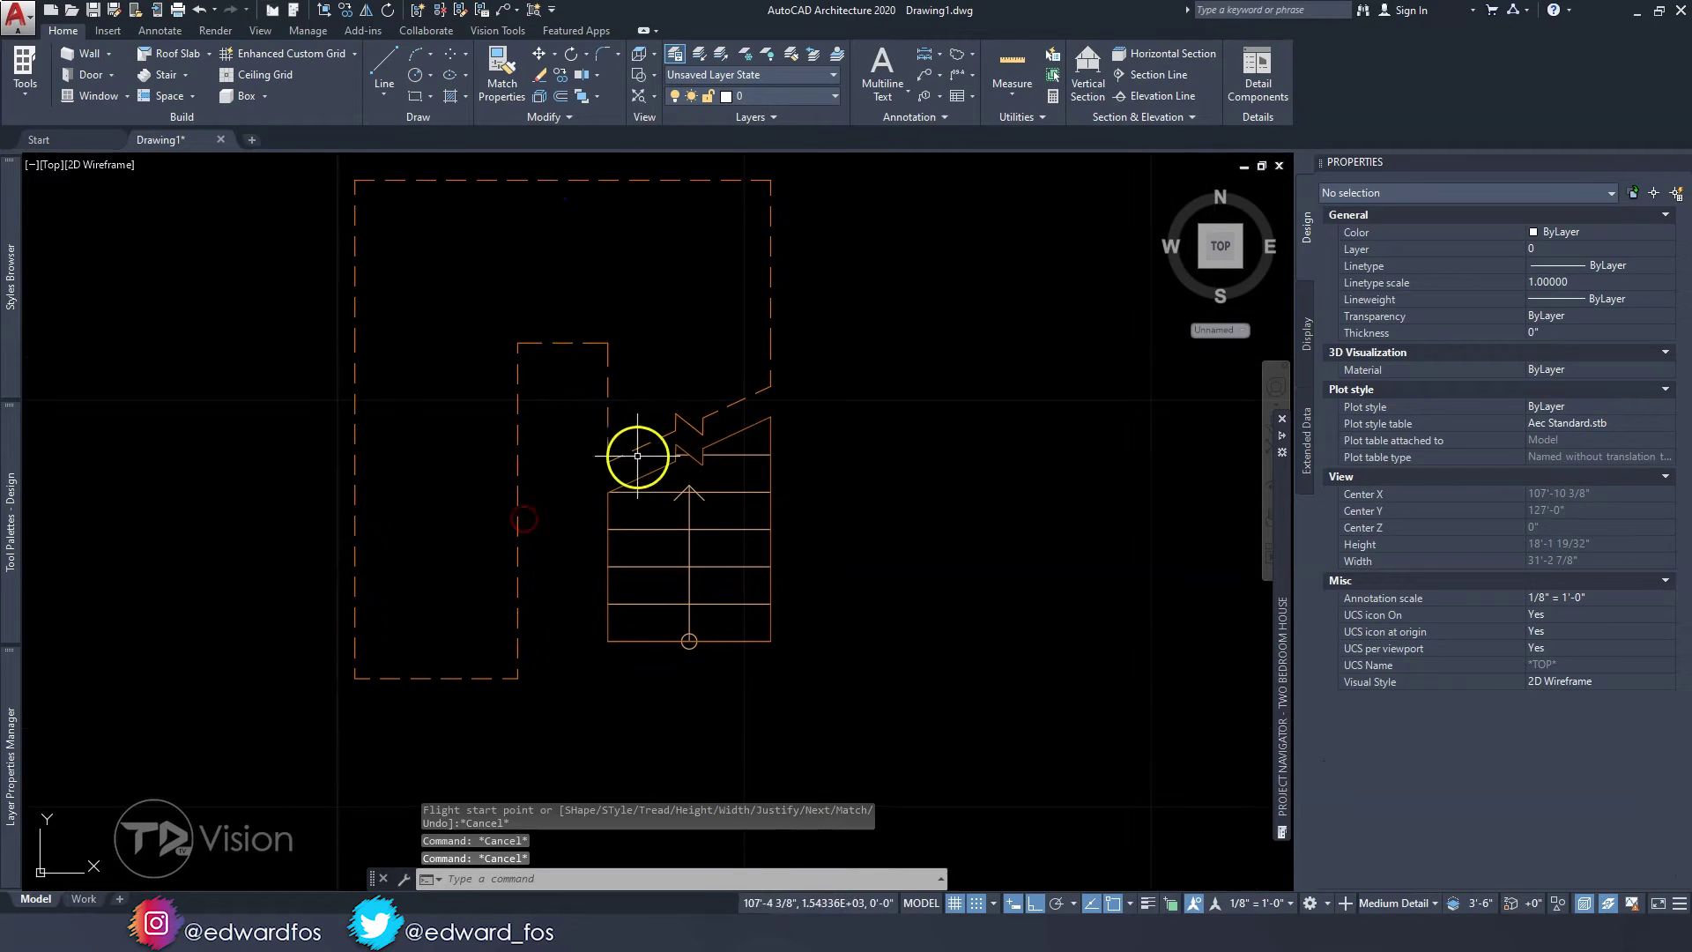
click(1239, 266)
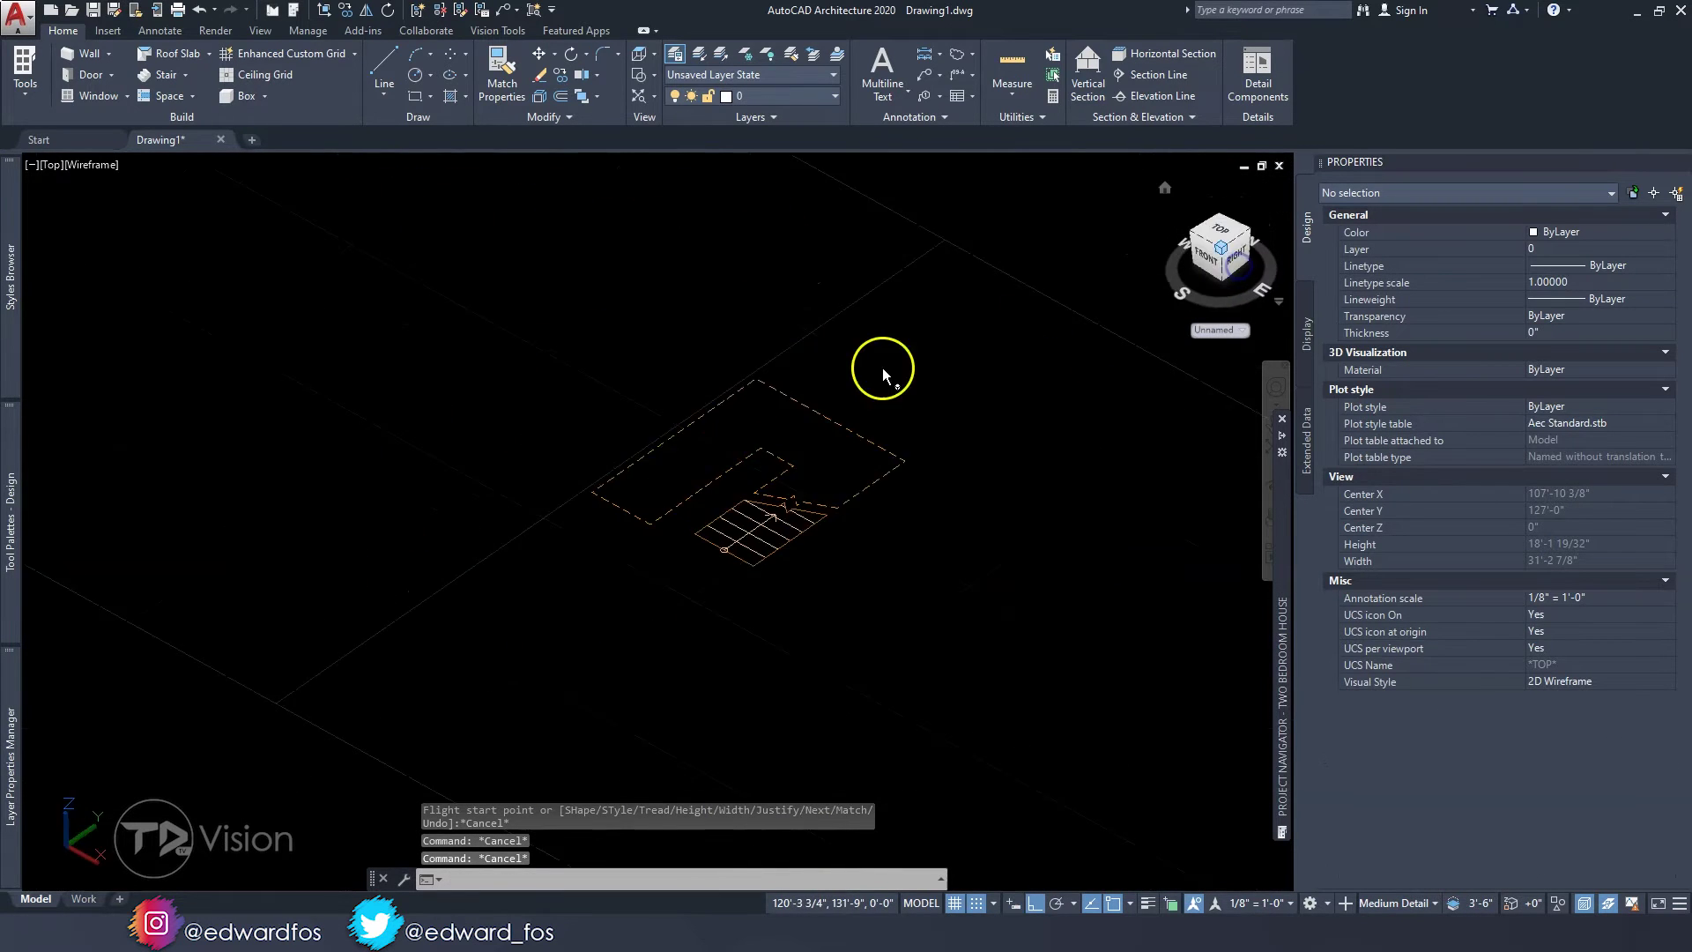
middle_drag(816, 481, 735, 497)
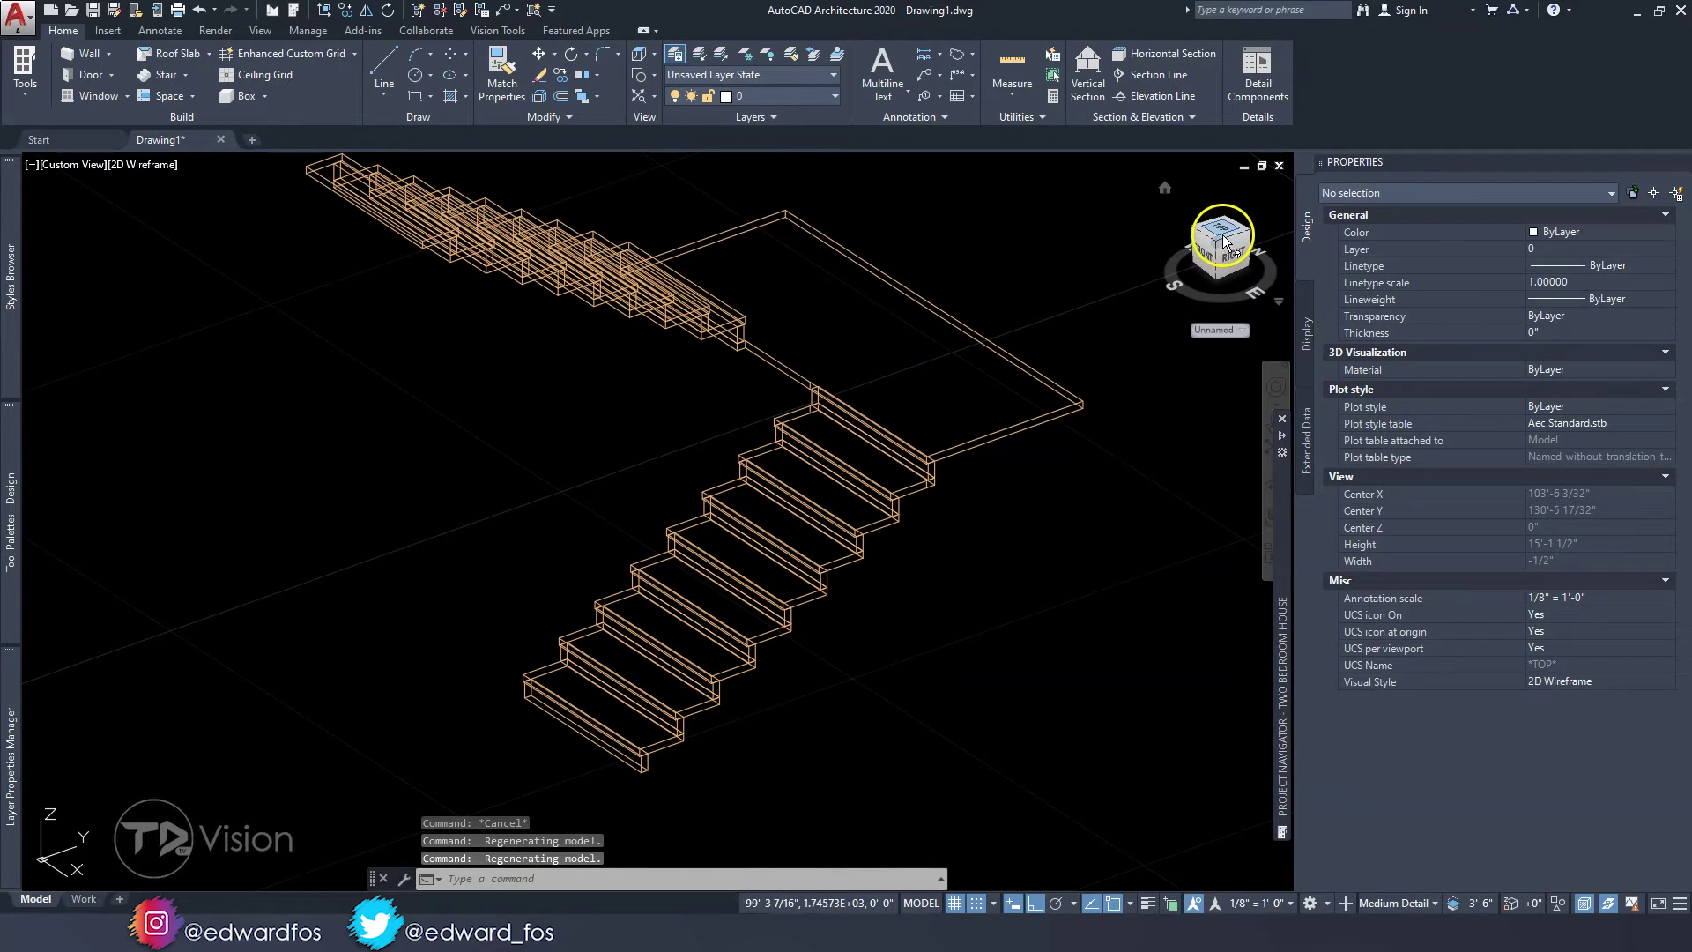
click(1223, 240)
click(1255, 189)
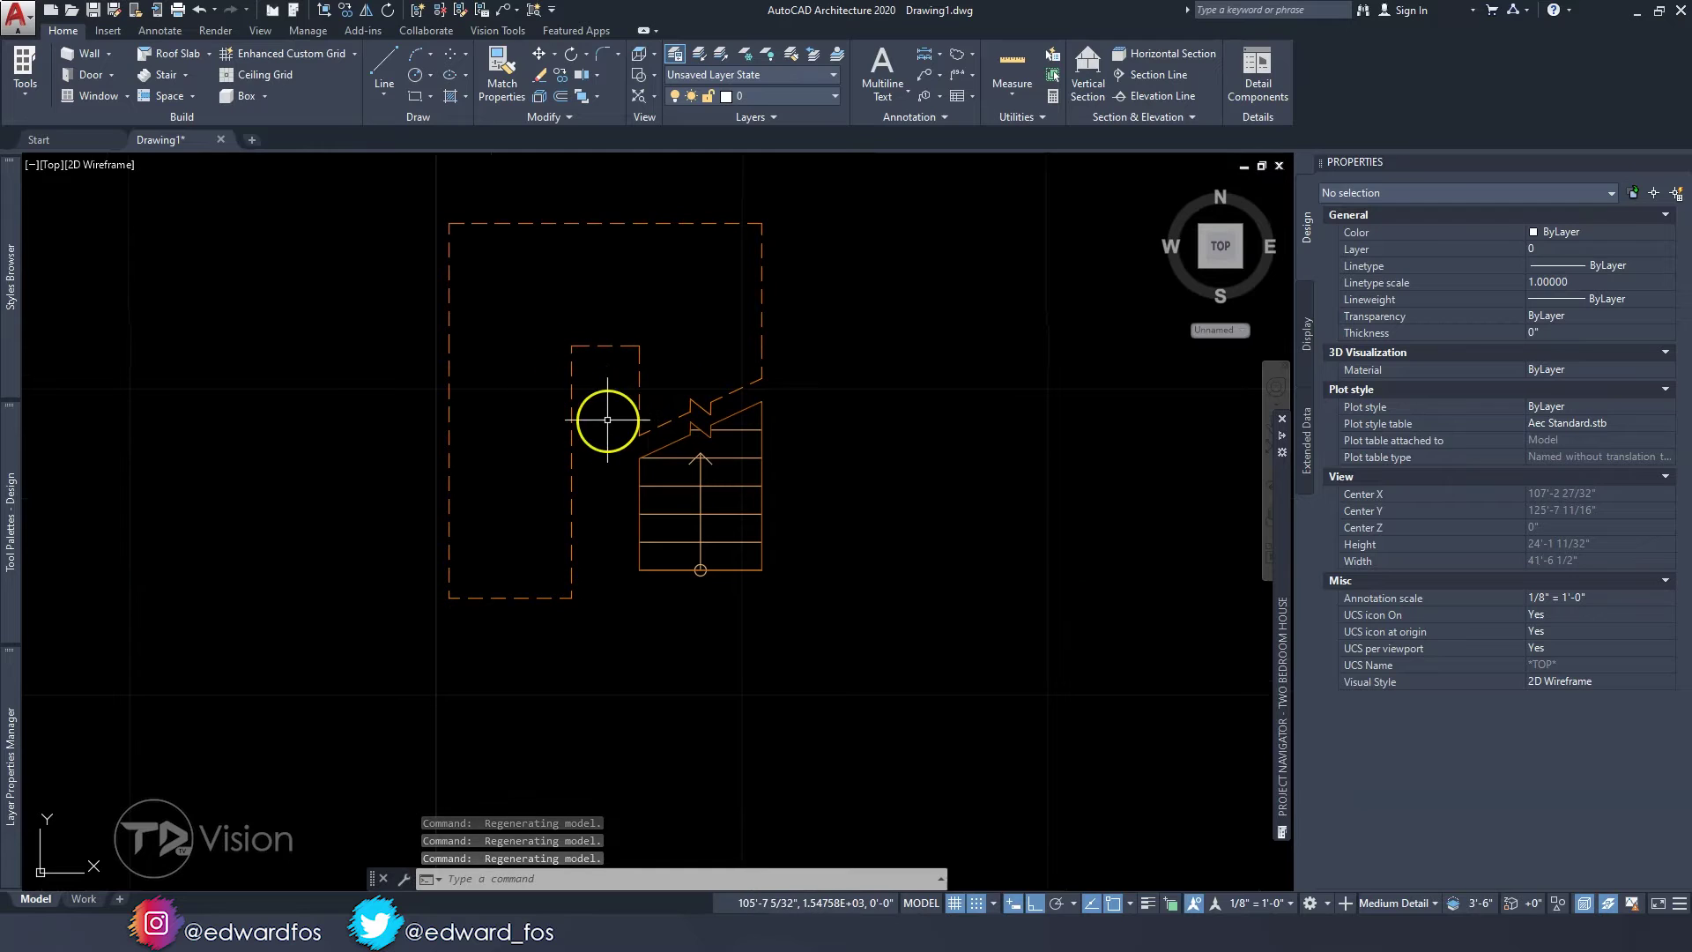
scroll(607, 419, up, 2)
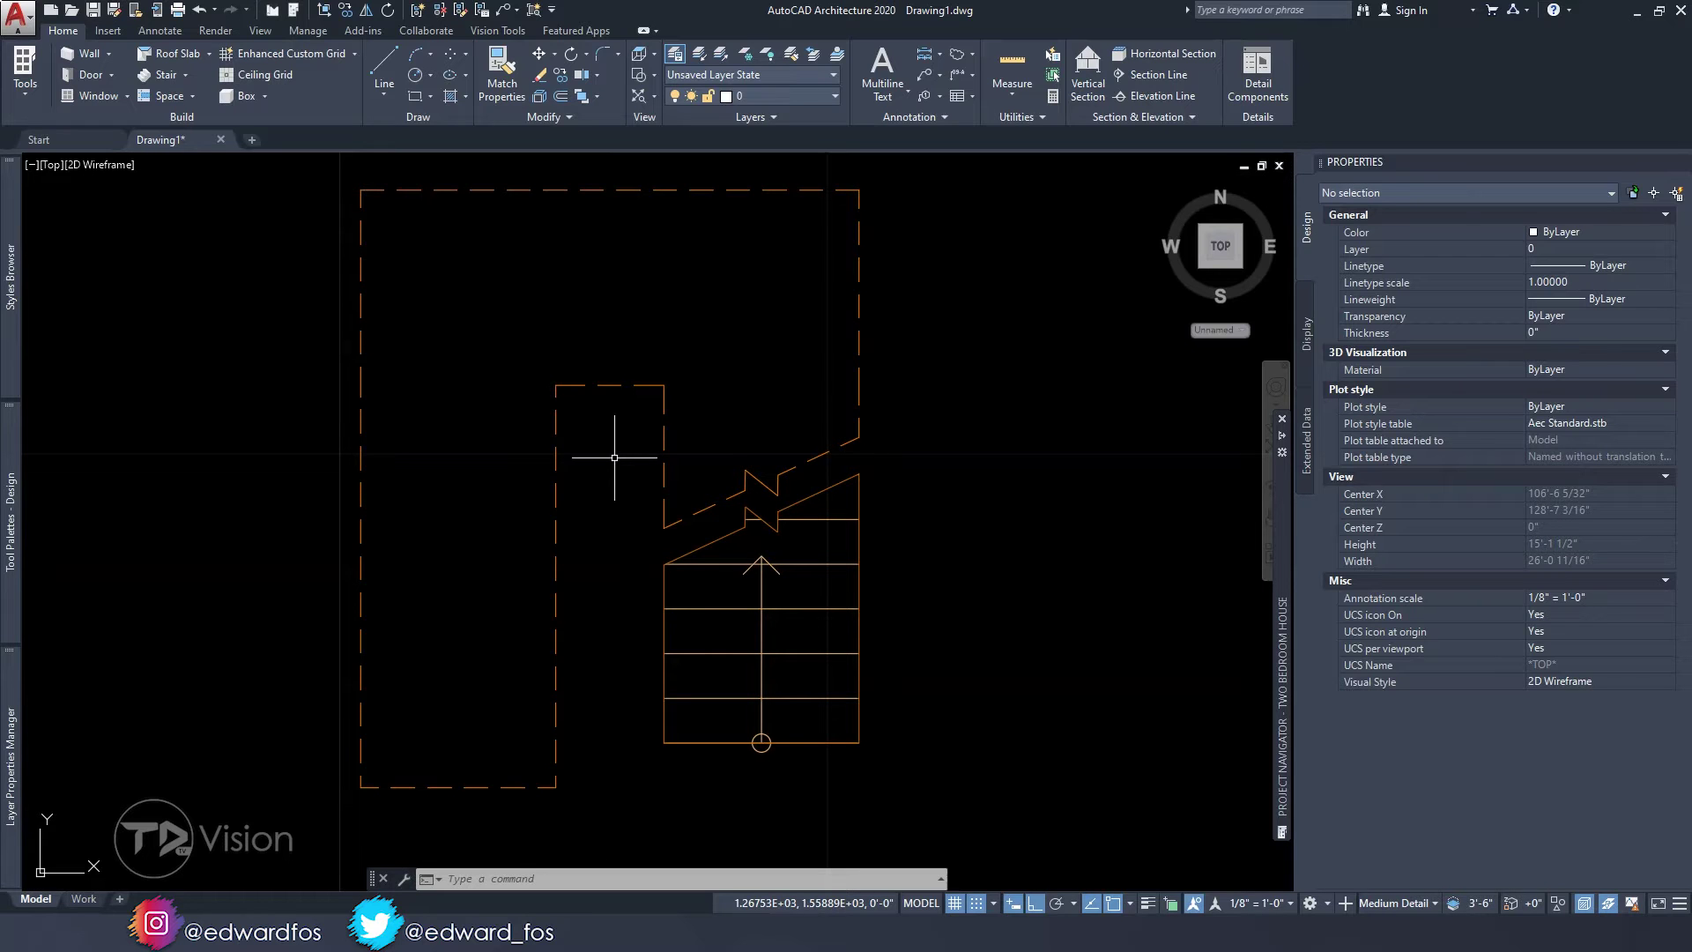
middle_drag(650, 443, 672, 487)
click(689, 464)
click(635, 432)
click(471, 717)
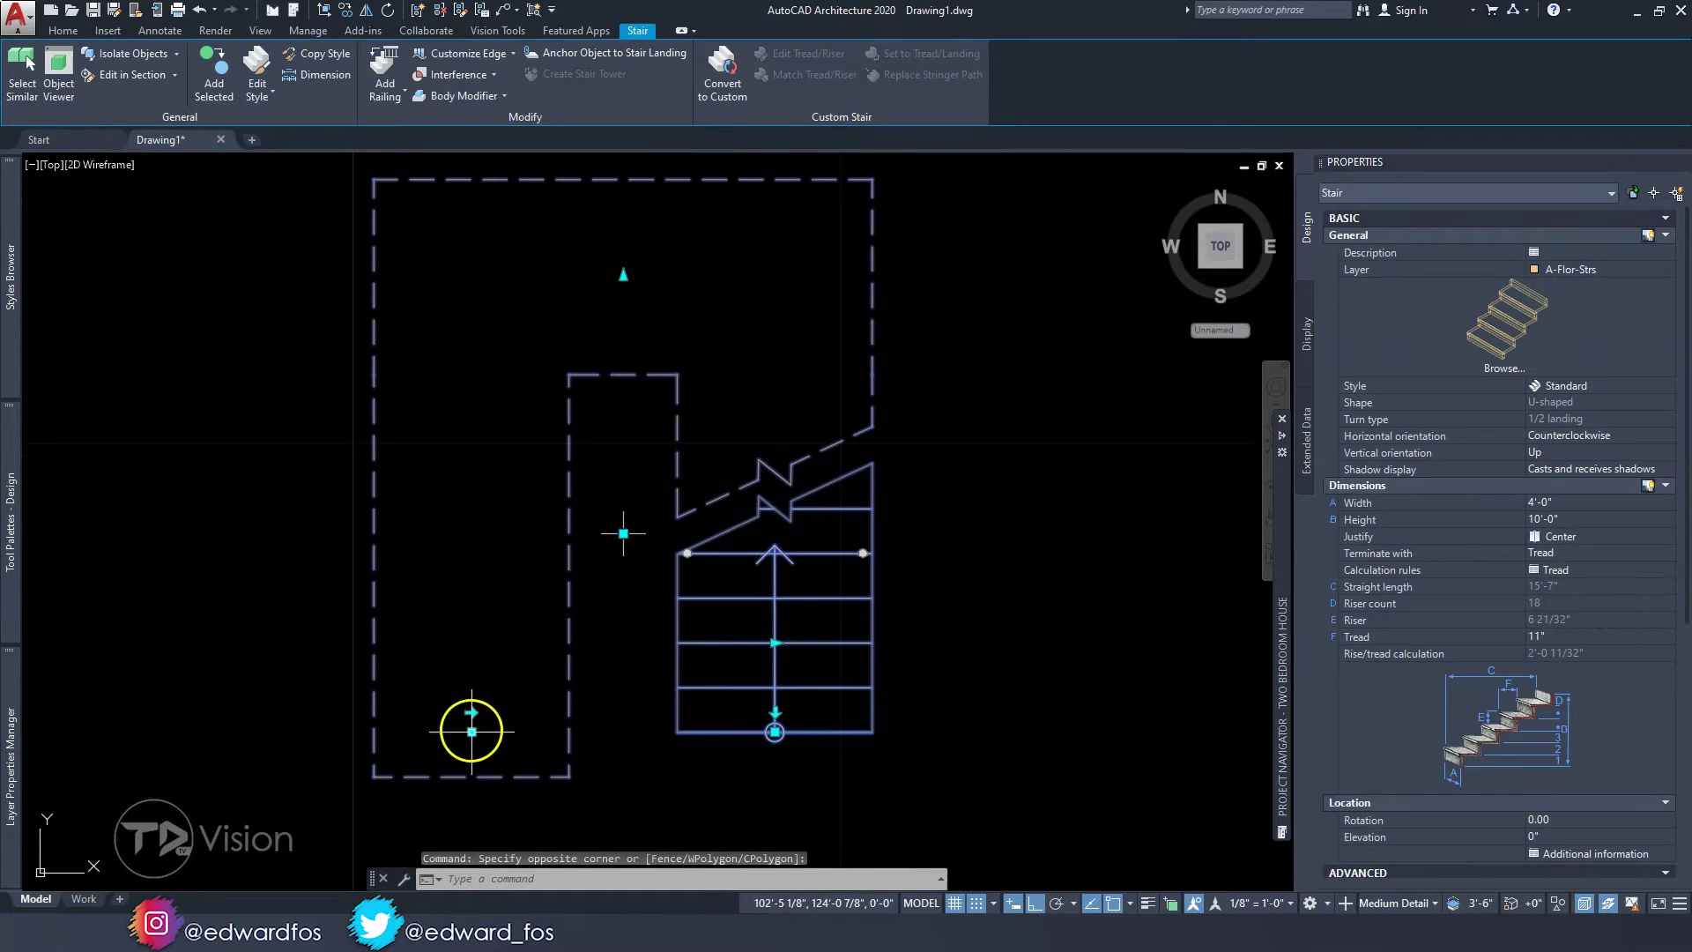
click(472, 731)
mouse_move(506, 732)
middle_down()
mouse_move(478, 608)
mouse_move(499, 619)
mouse_move(495, 561)
middle_up()
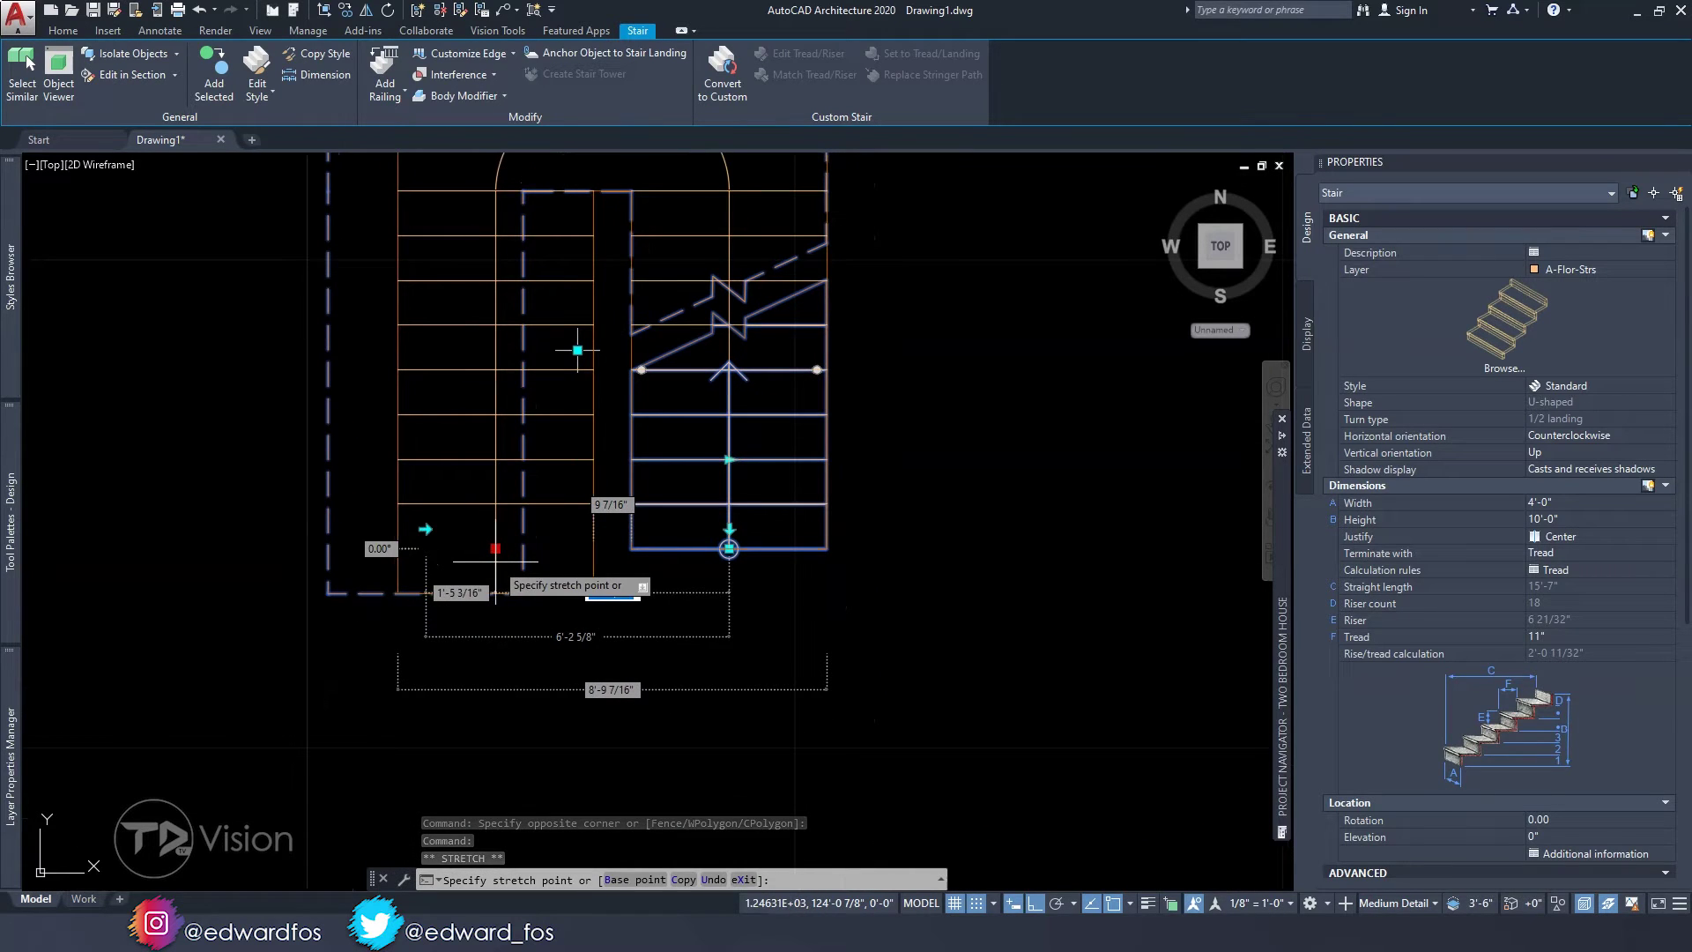
key(Escape)
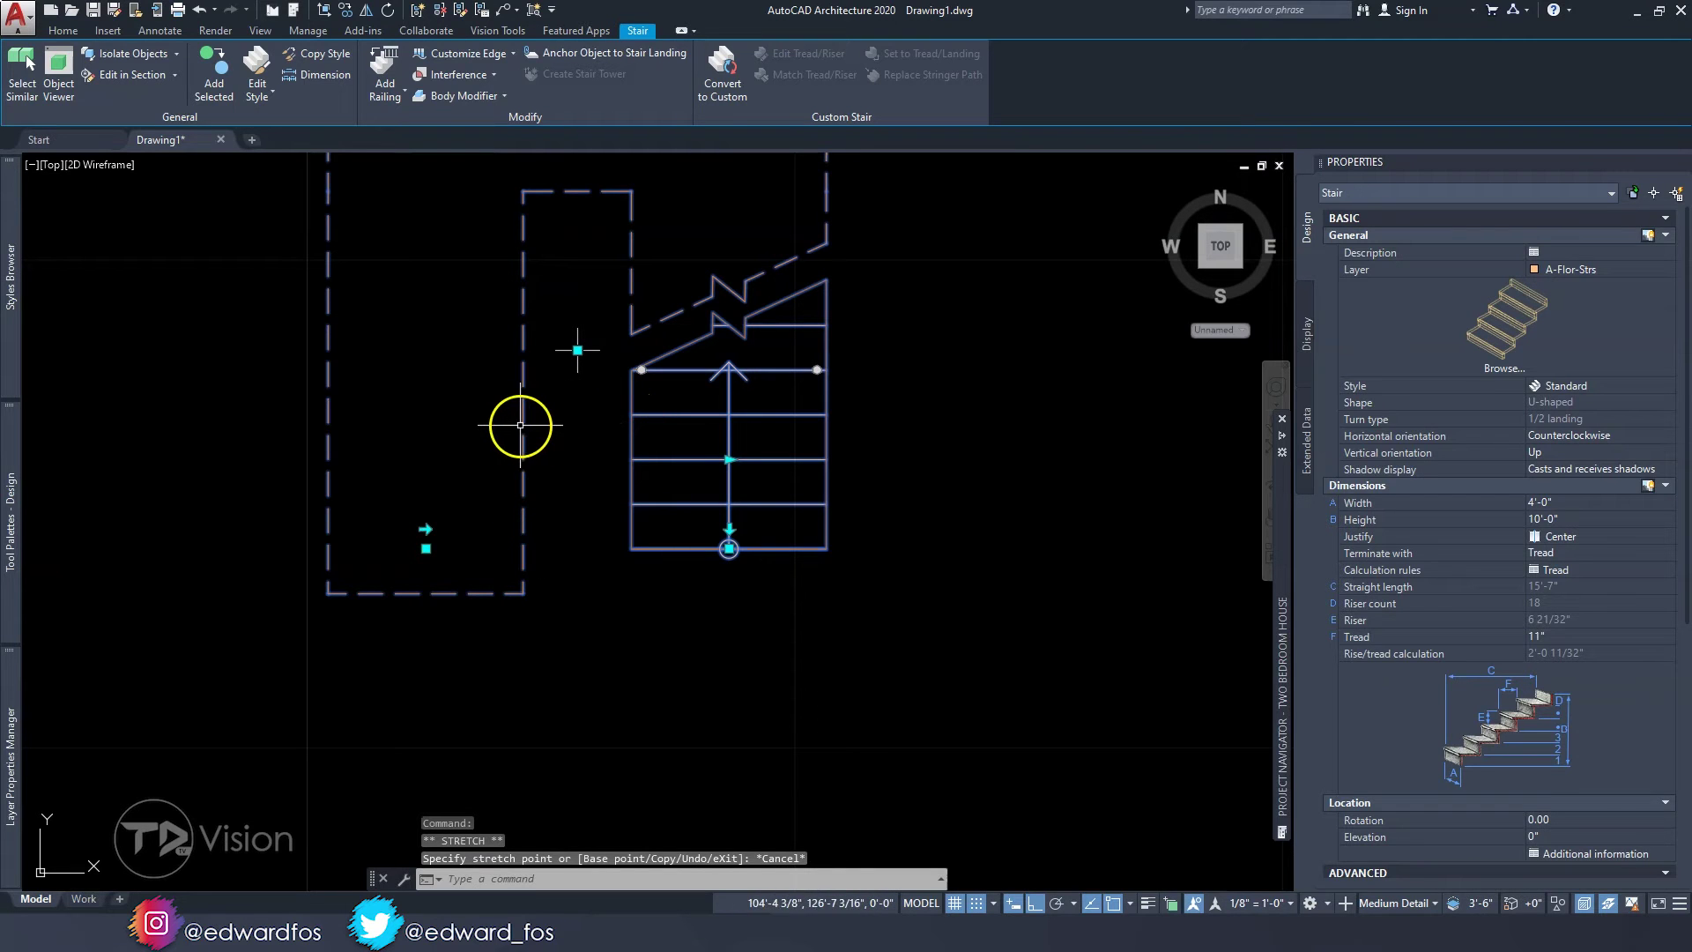
click(425, 548)
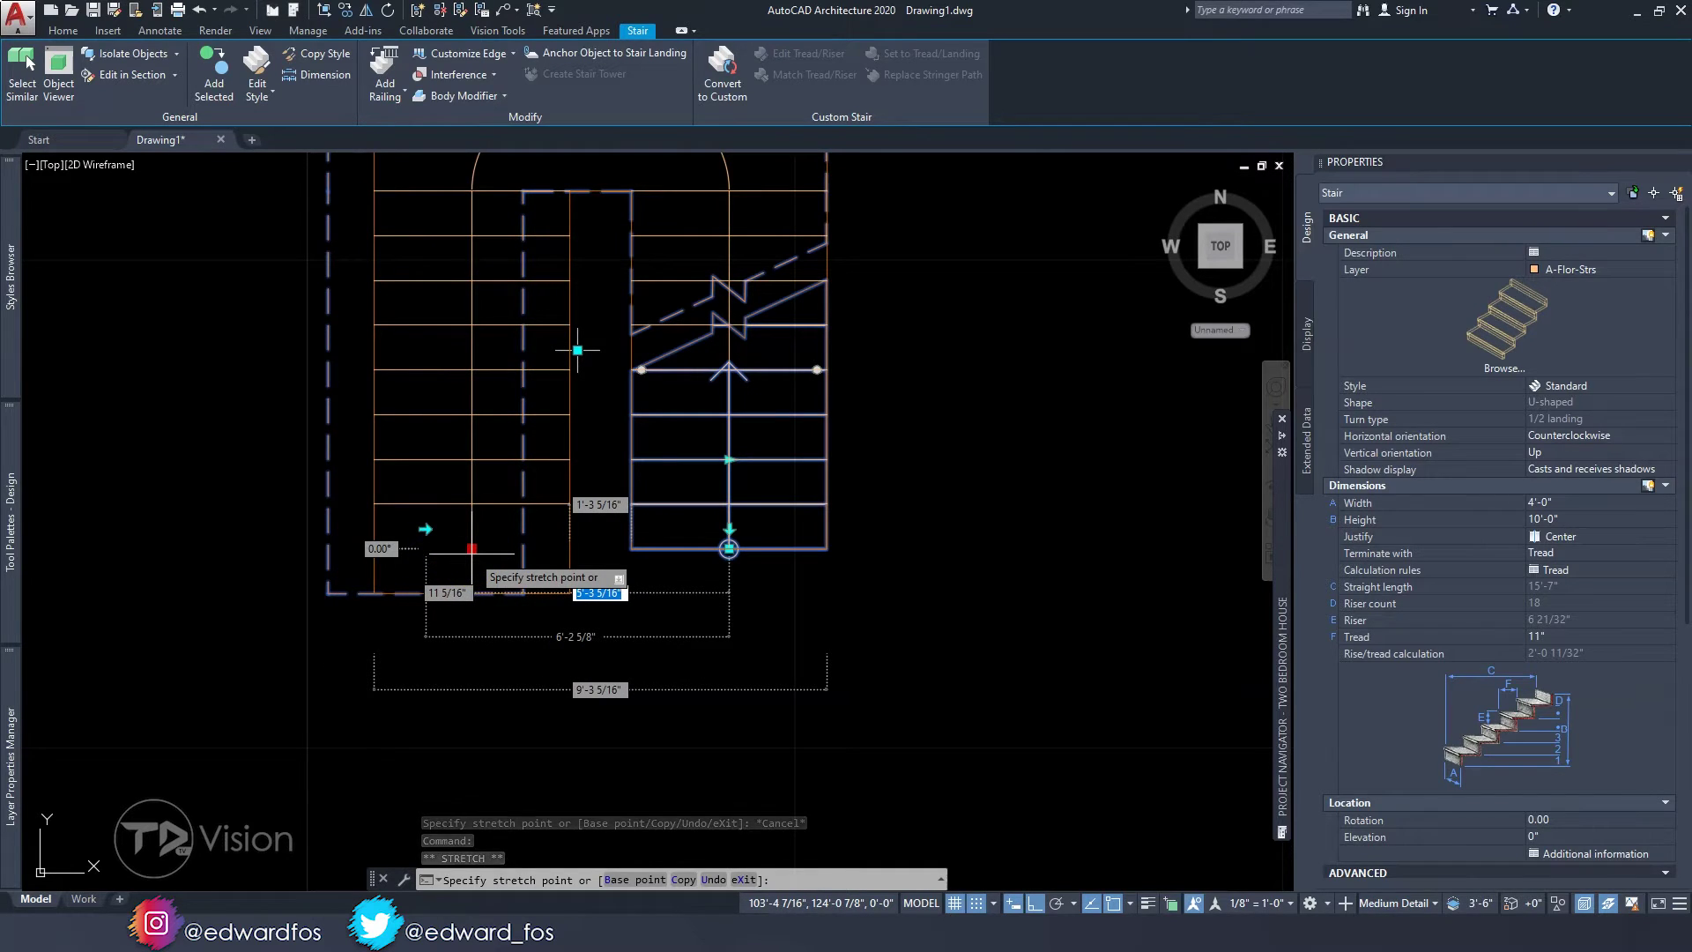
key(Tab)
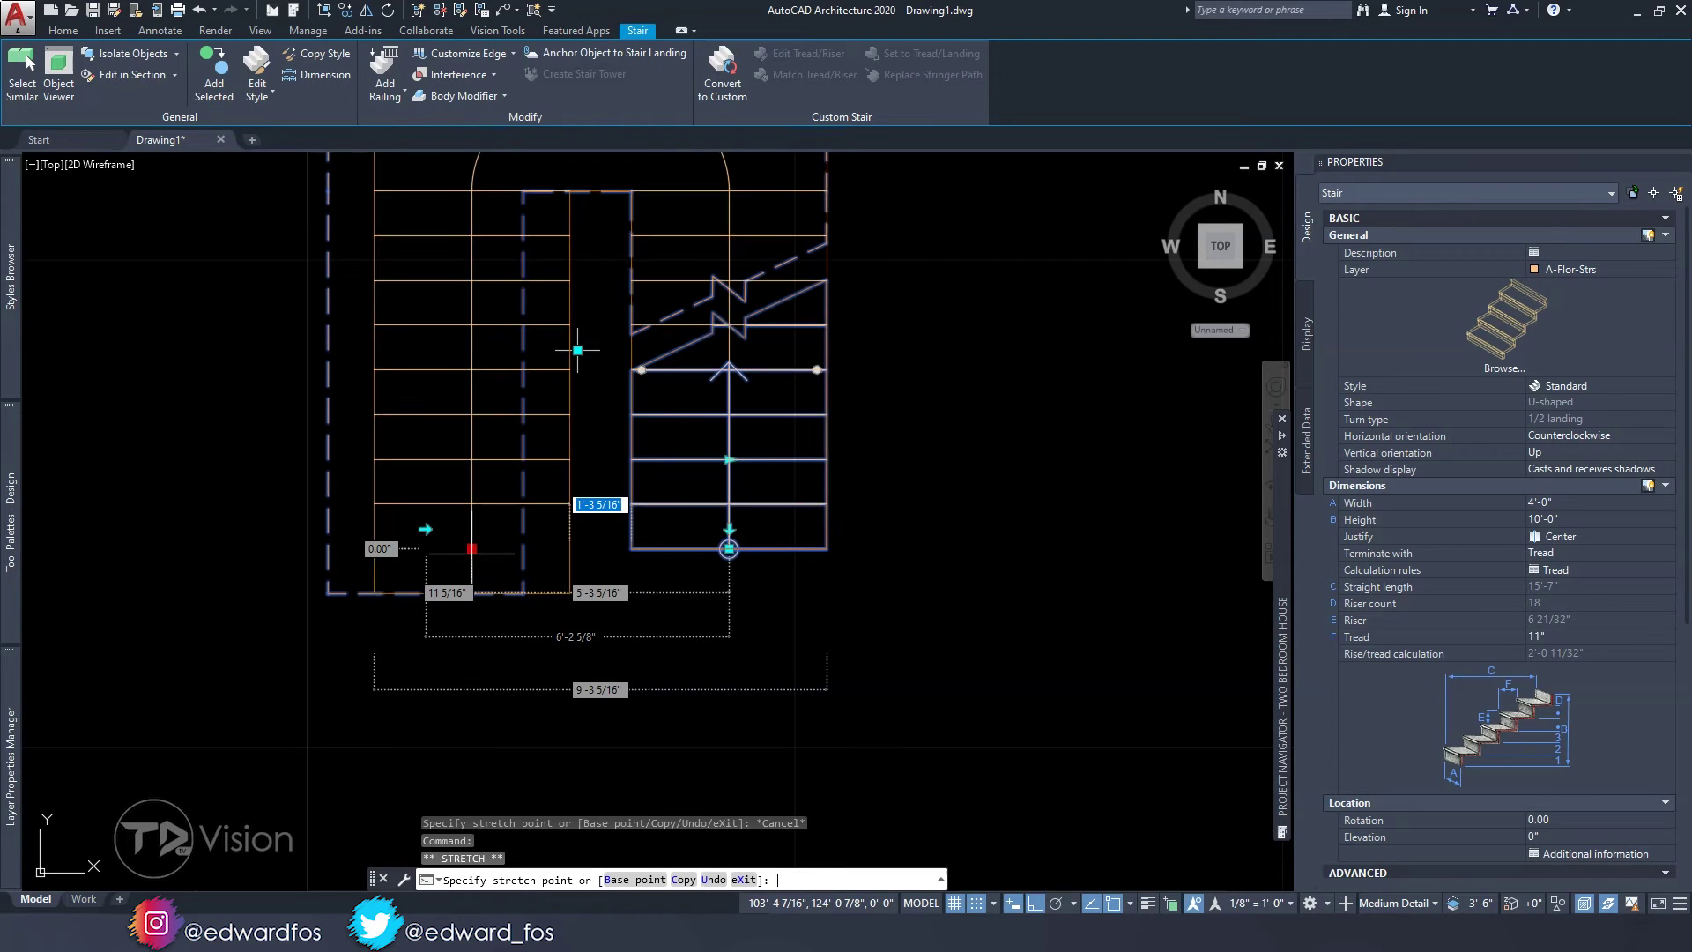
click(482, 566)
key(Escape)
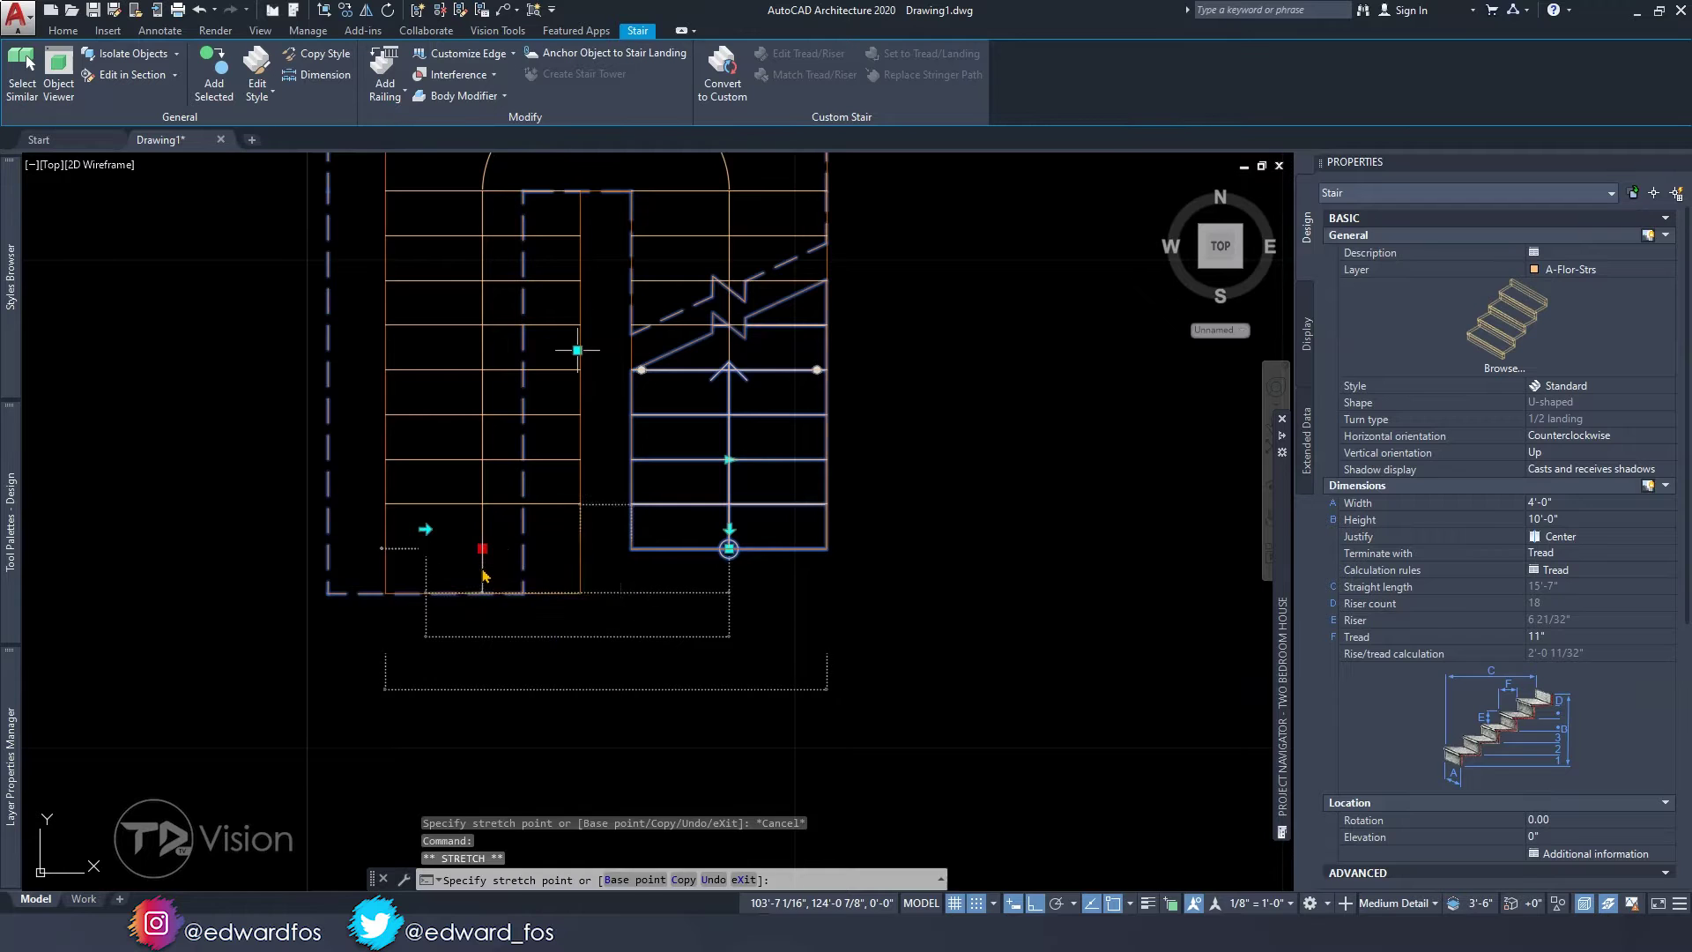
key(Escape)
key(Escape)
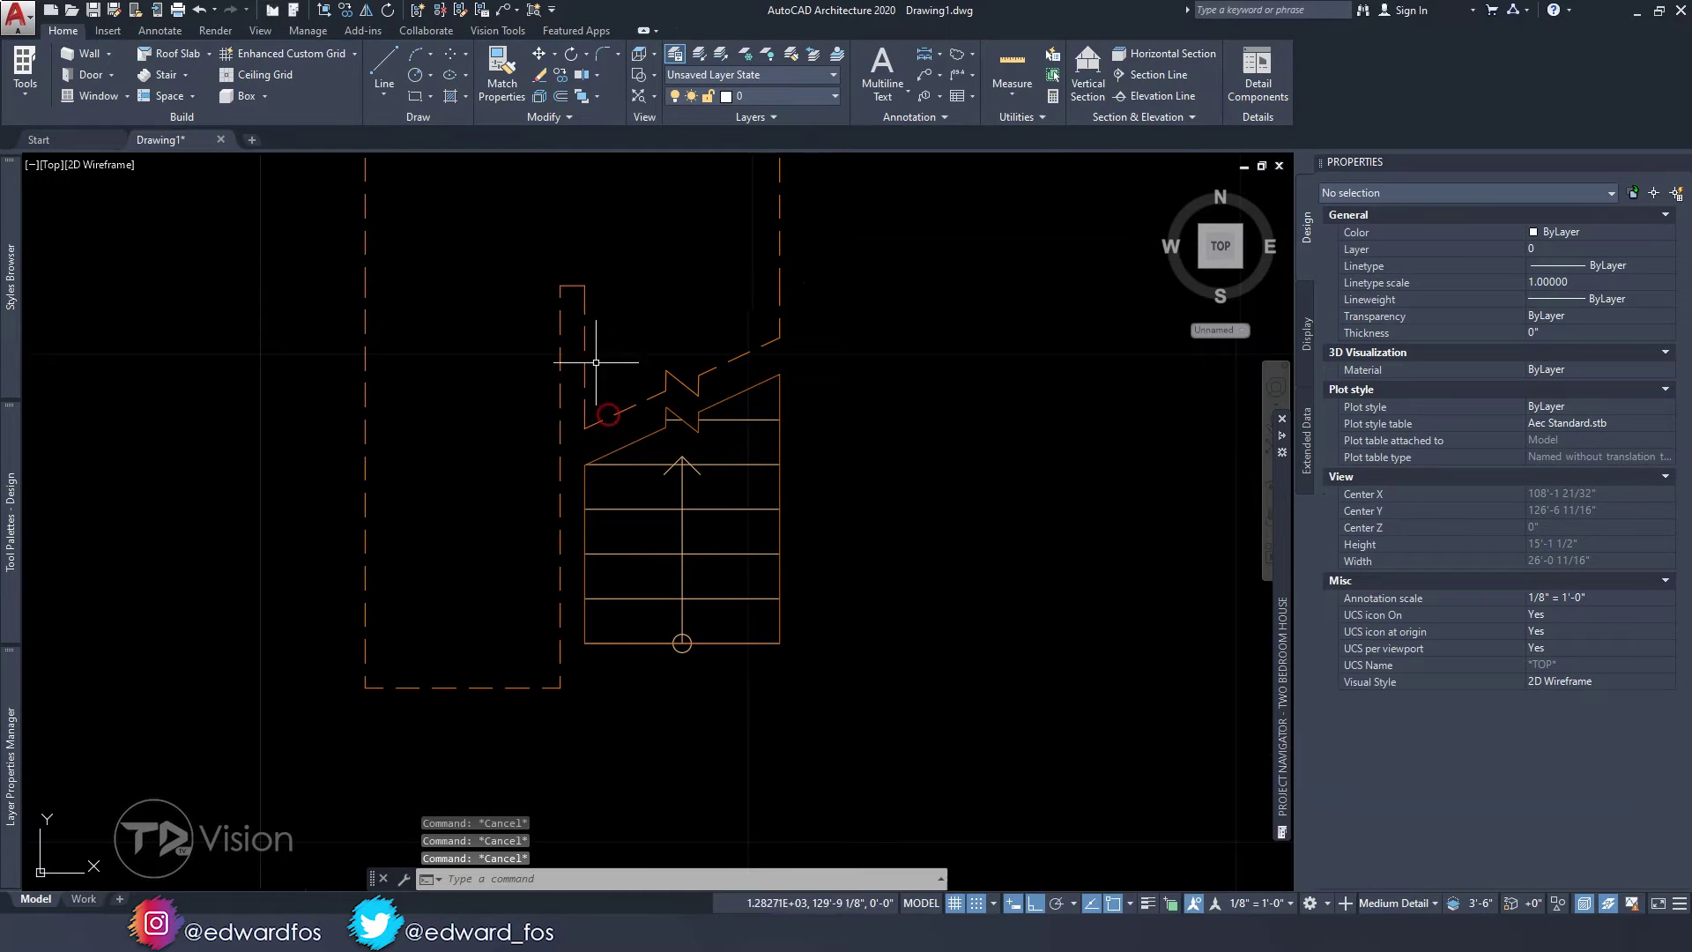
scroll(585, 521, up, 4)
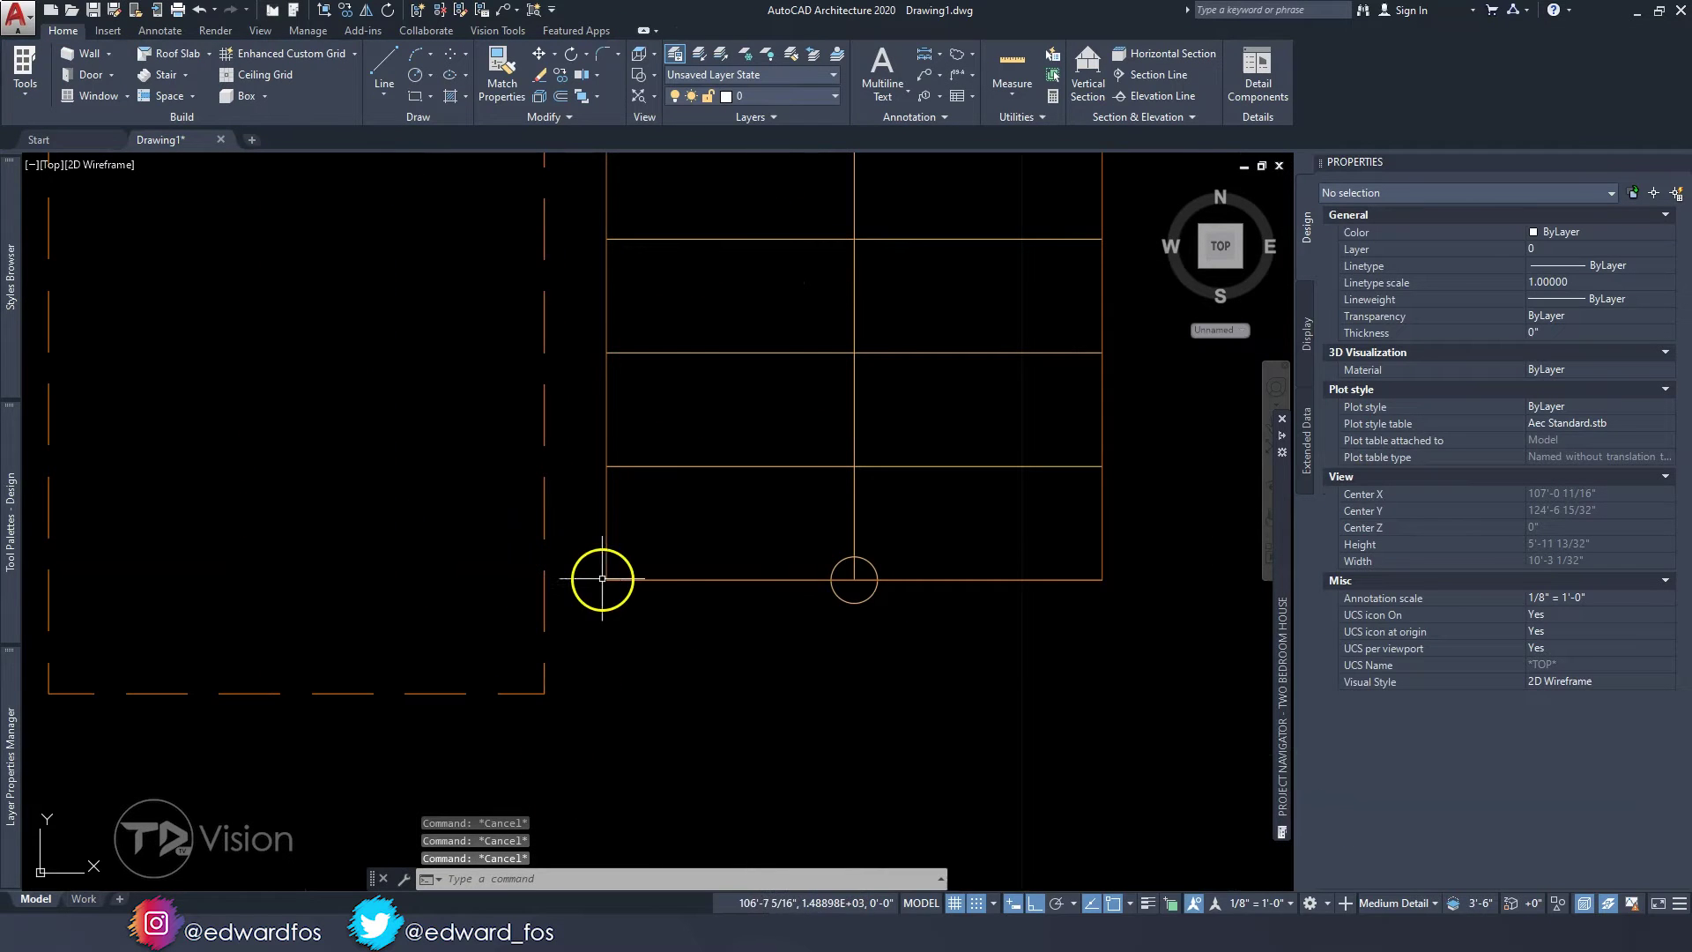
click(938, 54)
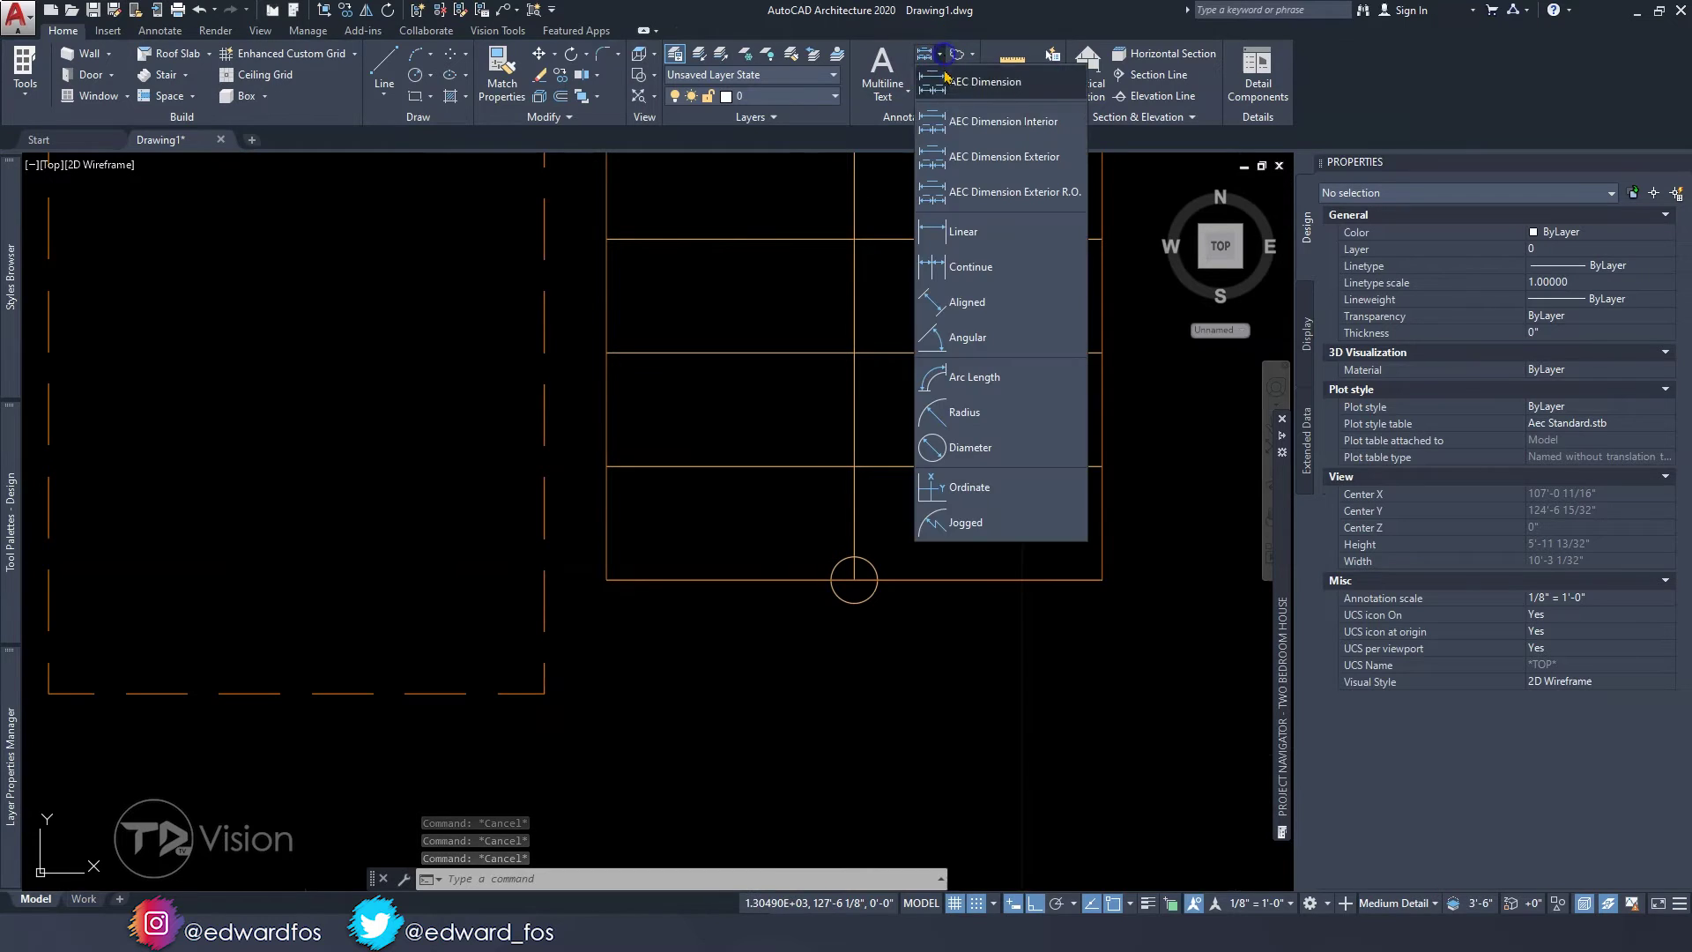
click(945, 227)
click(606, 579)
click(545, 579)
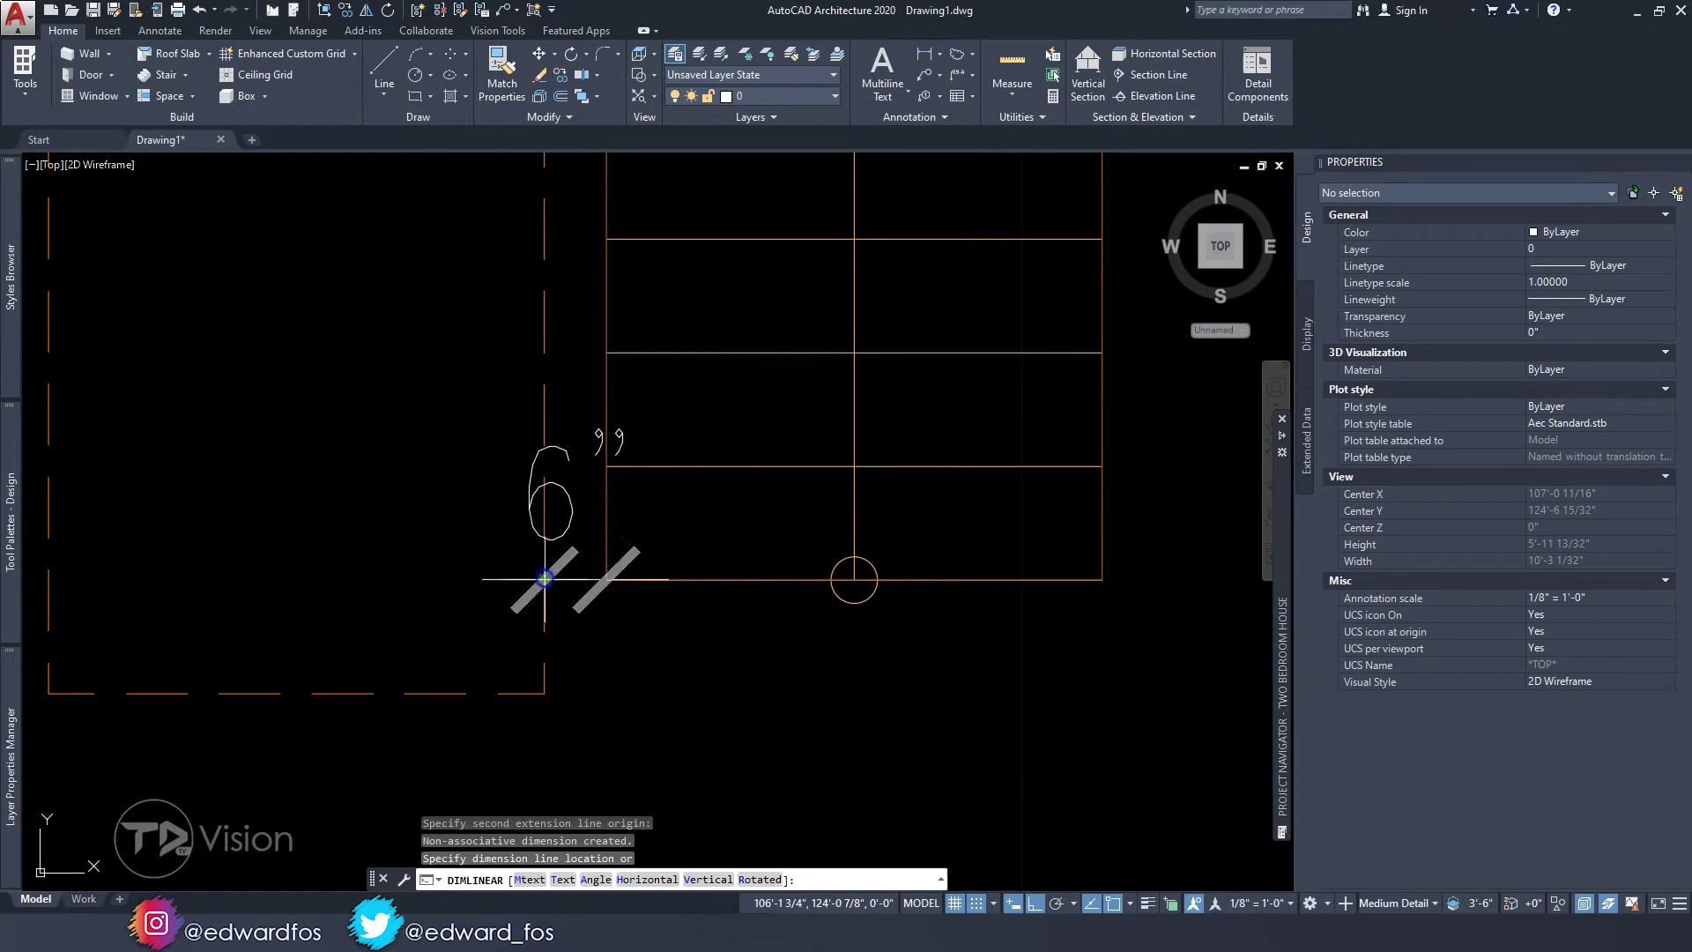
key(Escape)
scroll(616, 547, down, 6)
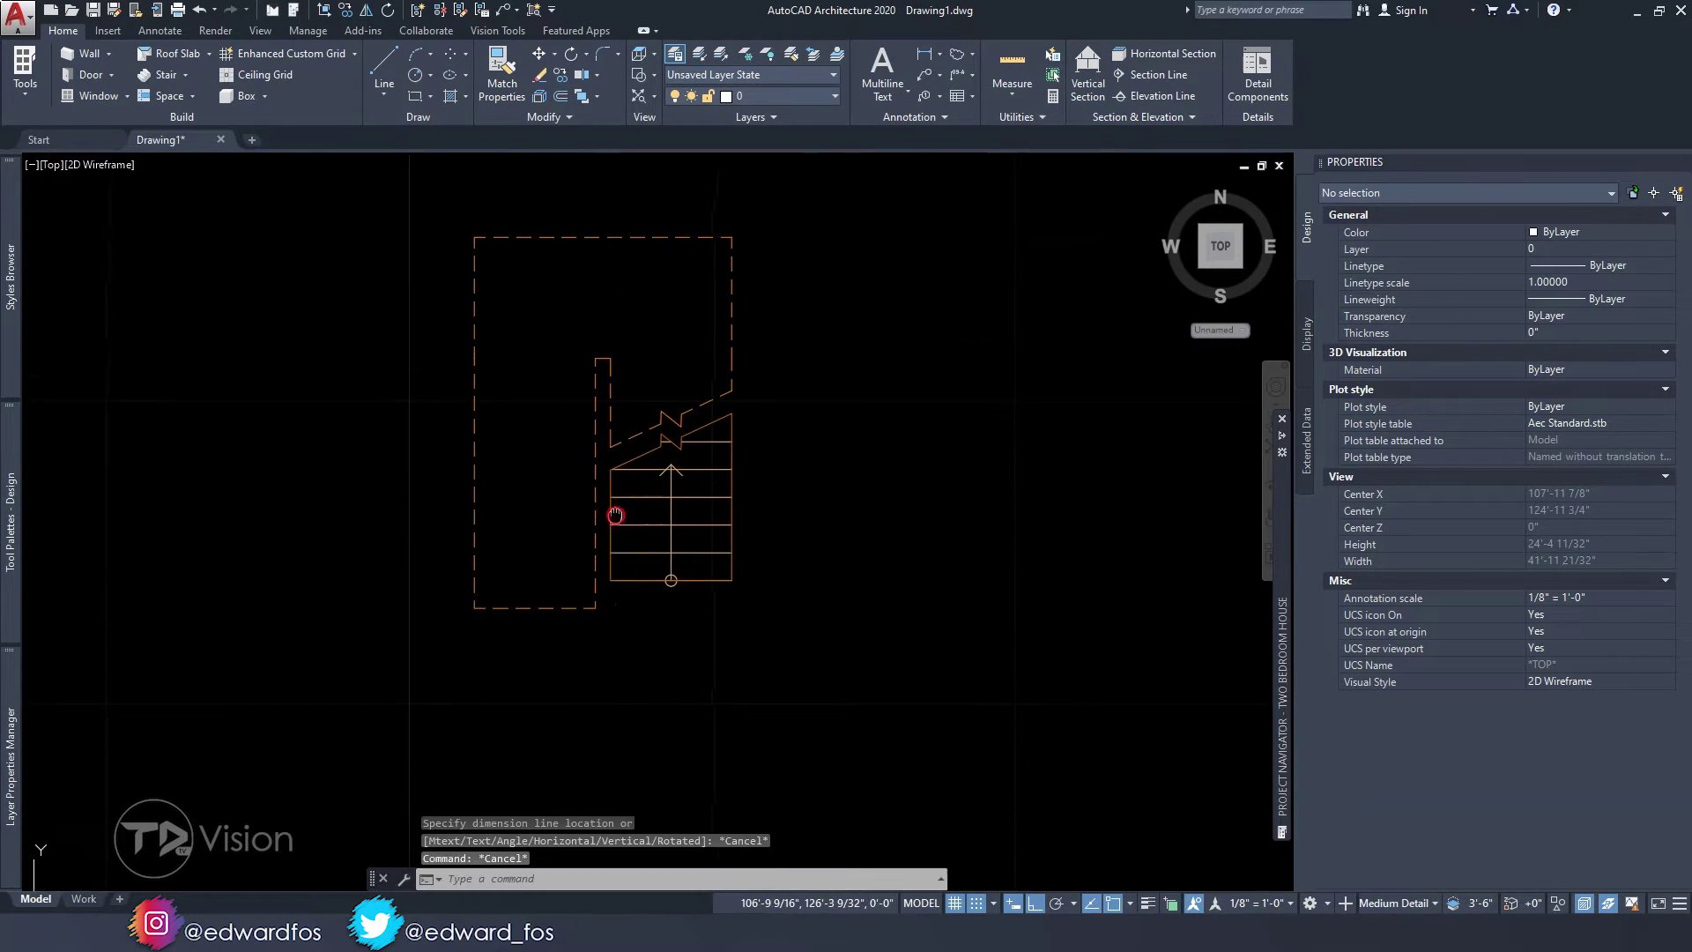
middle_drag(747, 376, 737, 405)
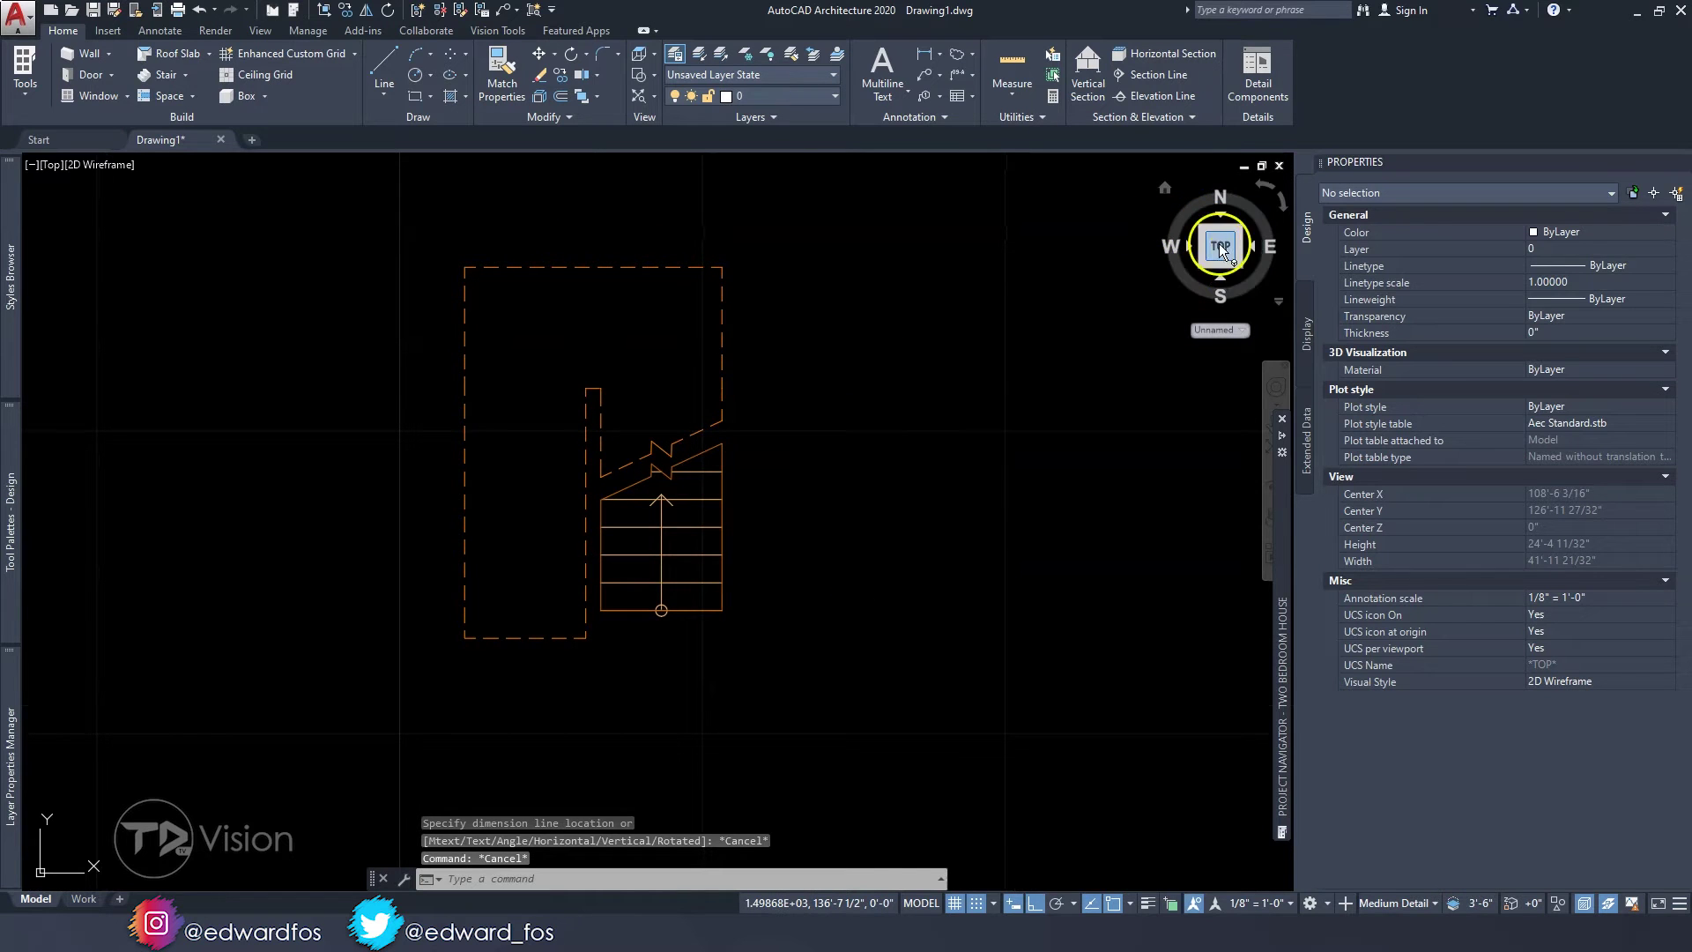
click(1239, 266)
- Select the stair and edit the Standard style's components: 3" treads and landing, no risers
scroll(824, 392, up, 5)
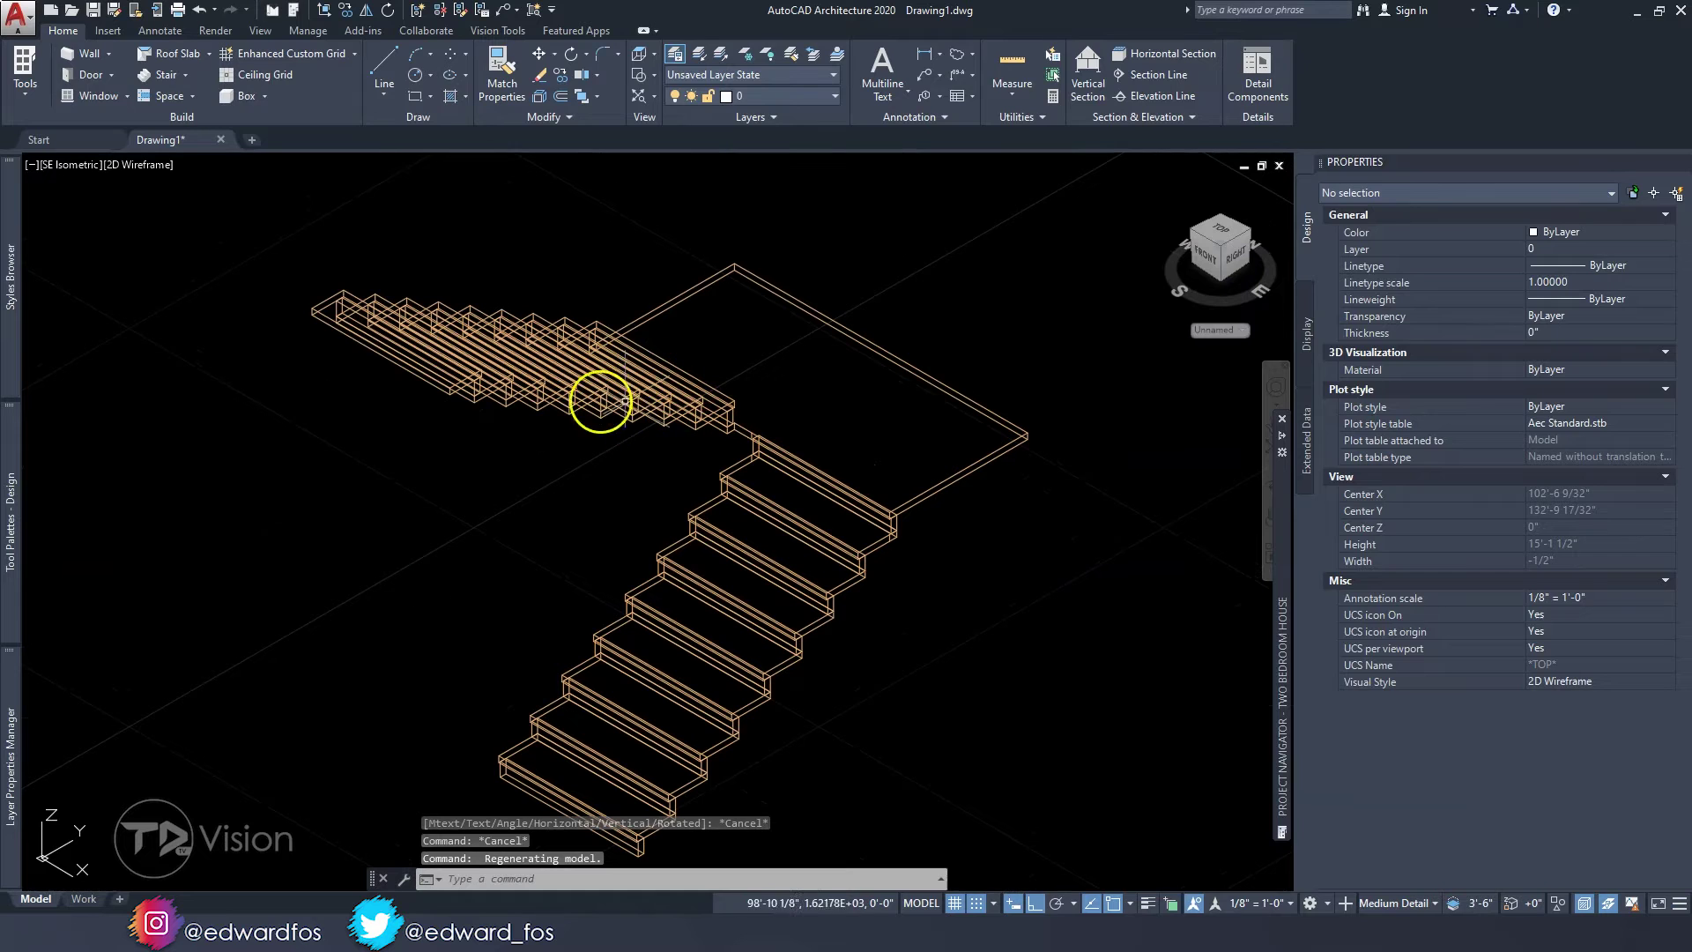
click(600, 401)
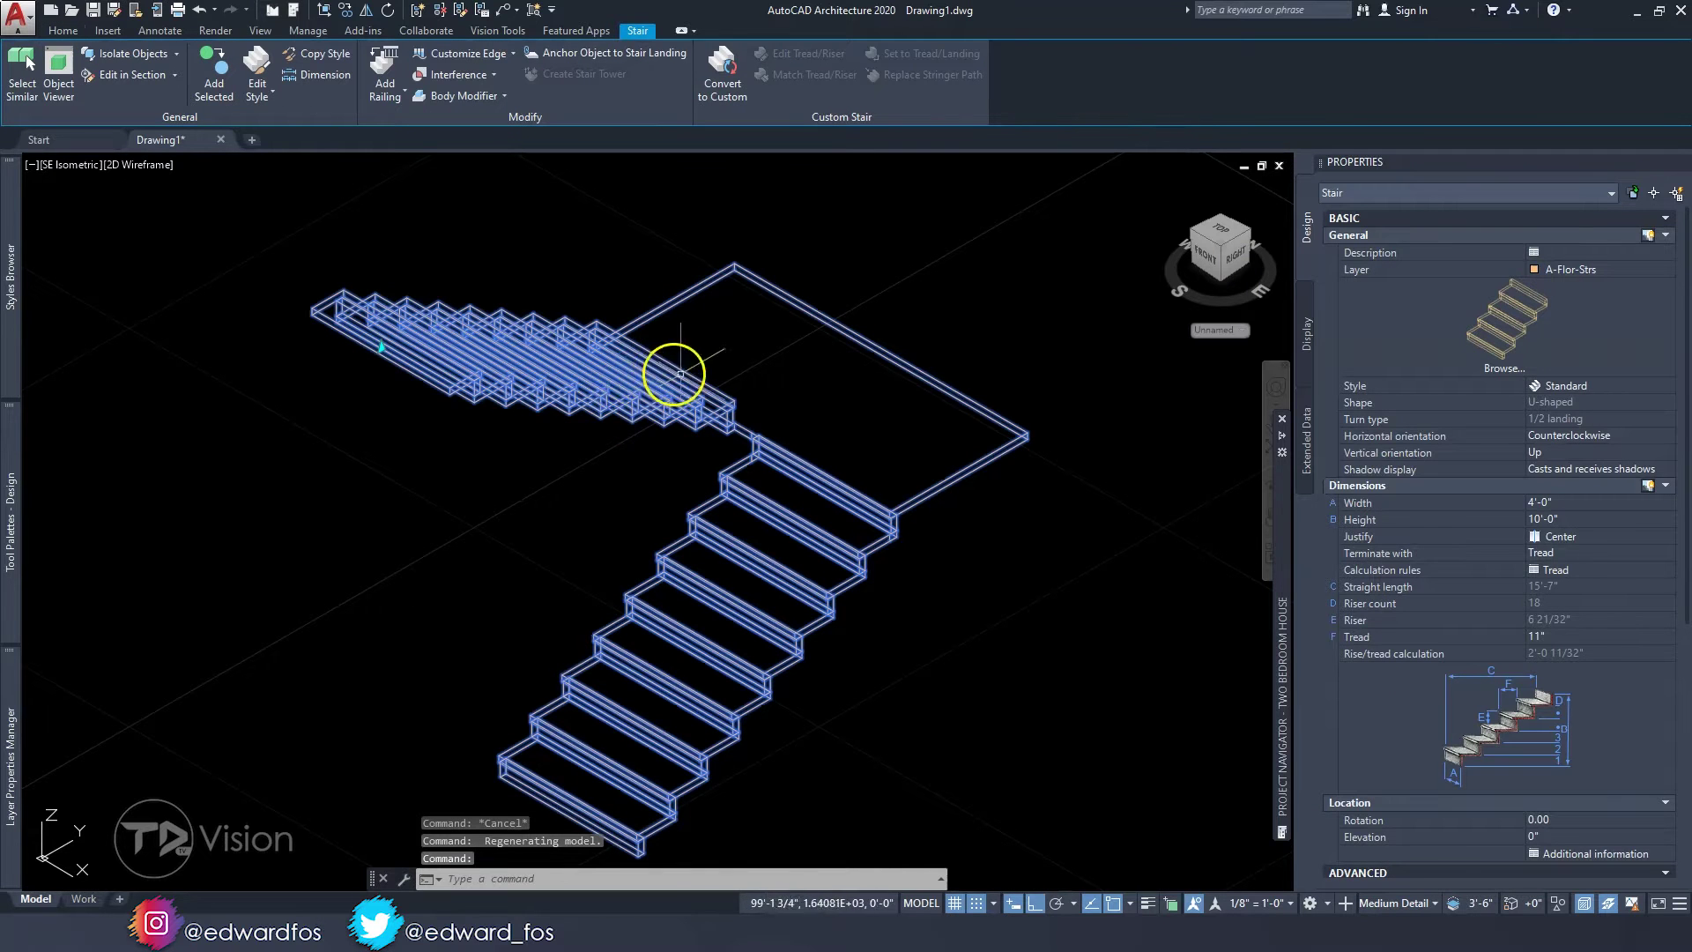
middle_drag(640, 384, 604, 377)
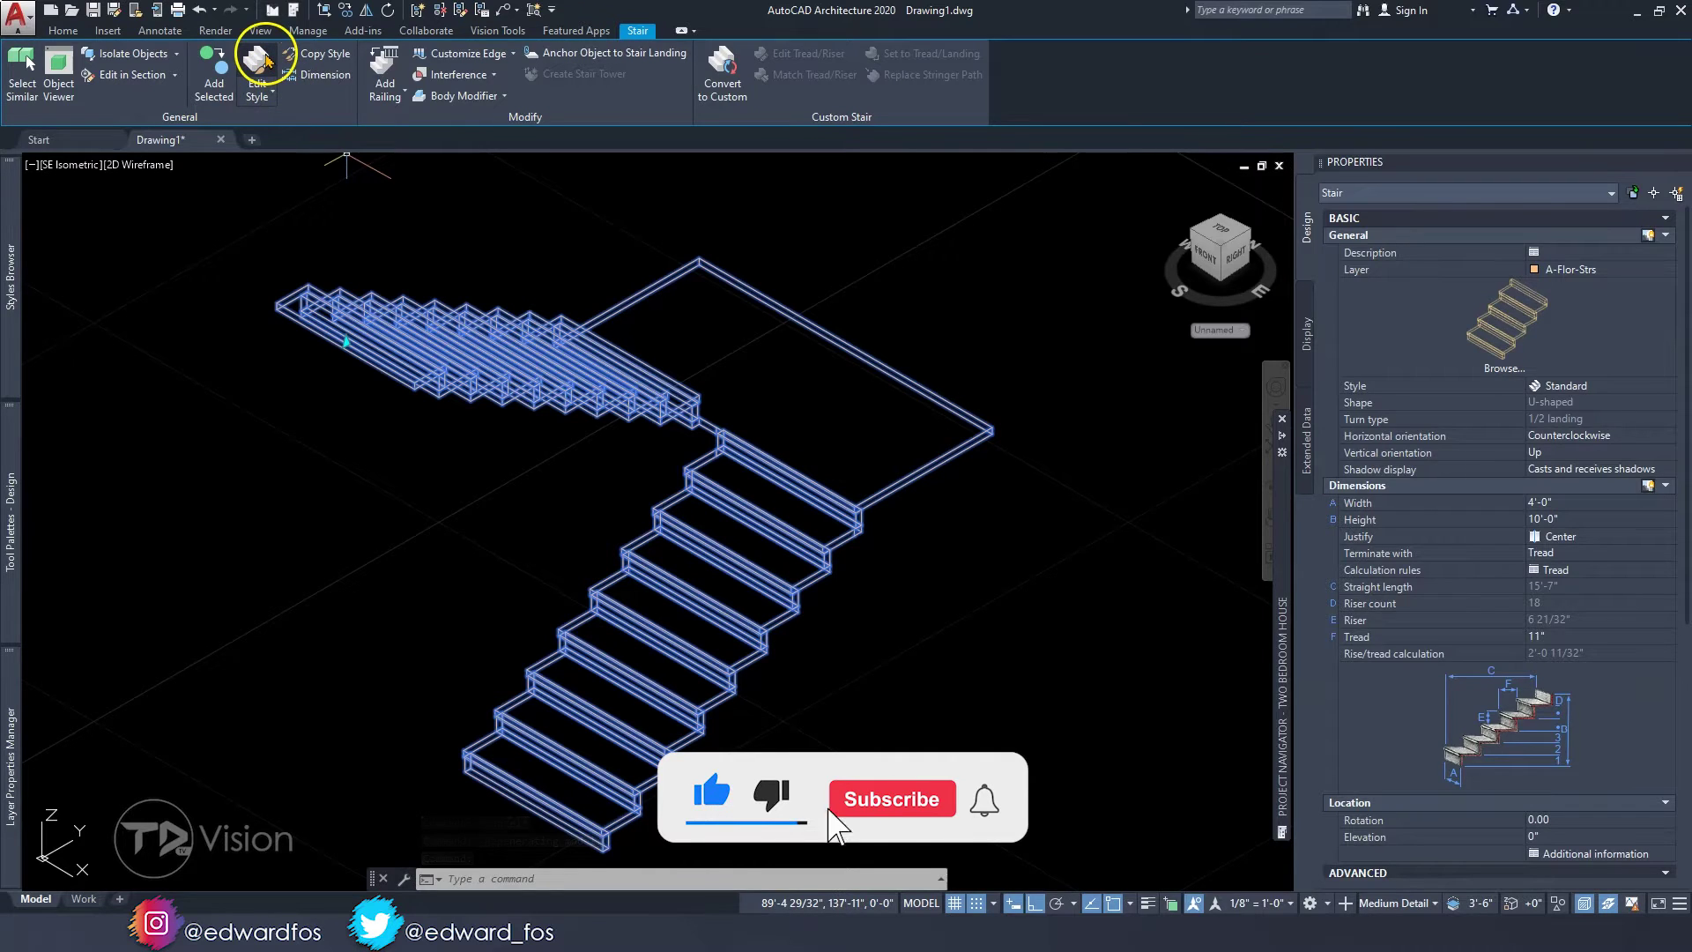
click(256, 58)
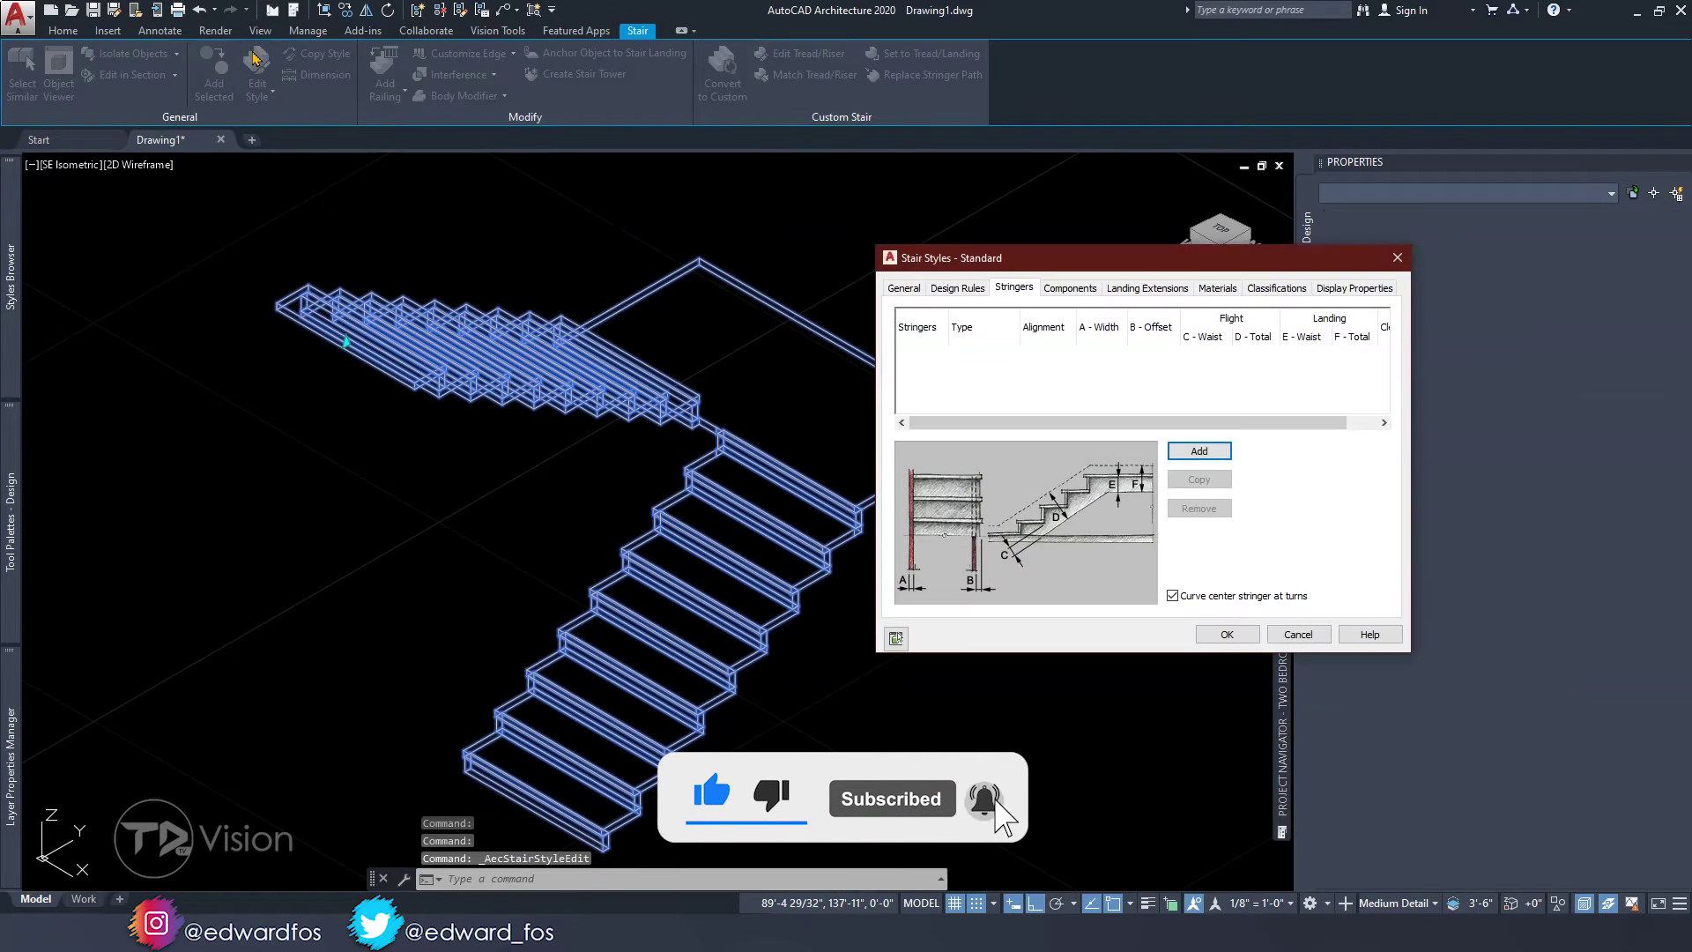
click(1072, 290)
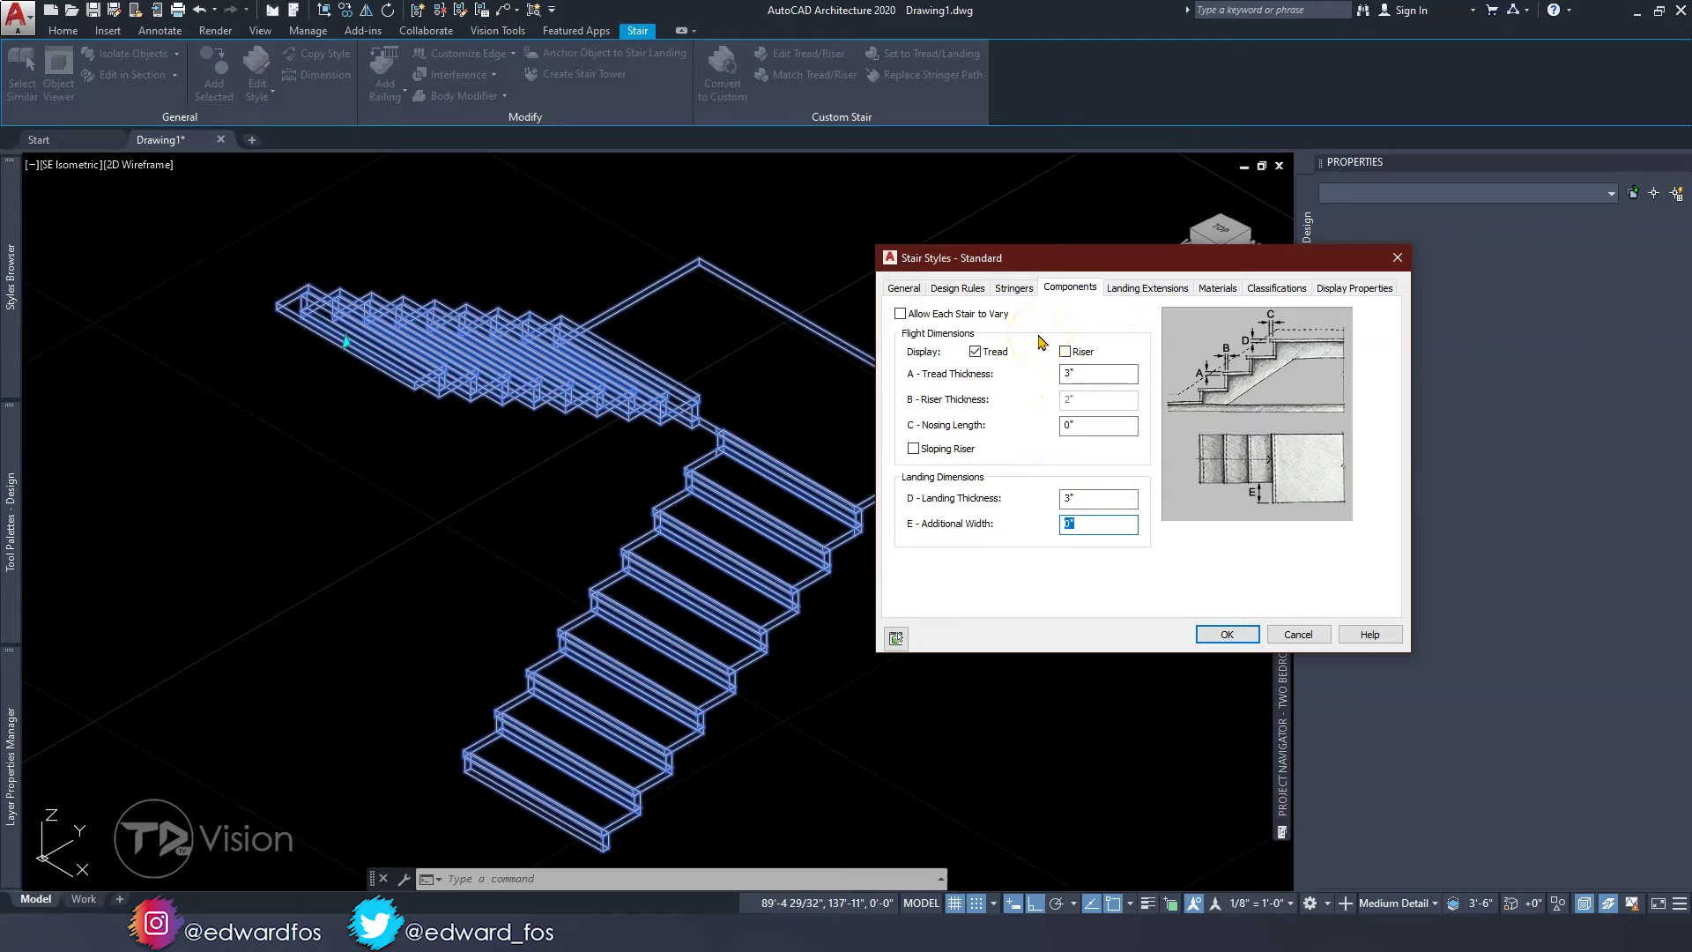
- Apply the open-tread style and inspect the stair shaded in Conceptual from several angles
click(1223, 633)
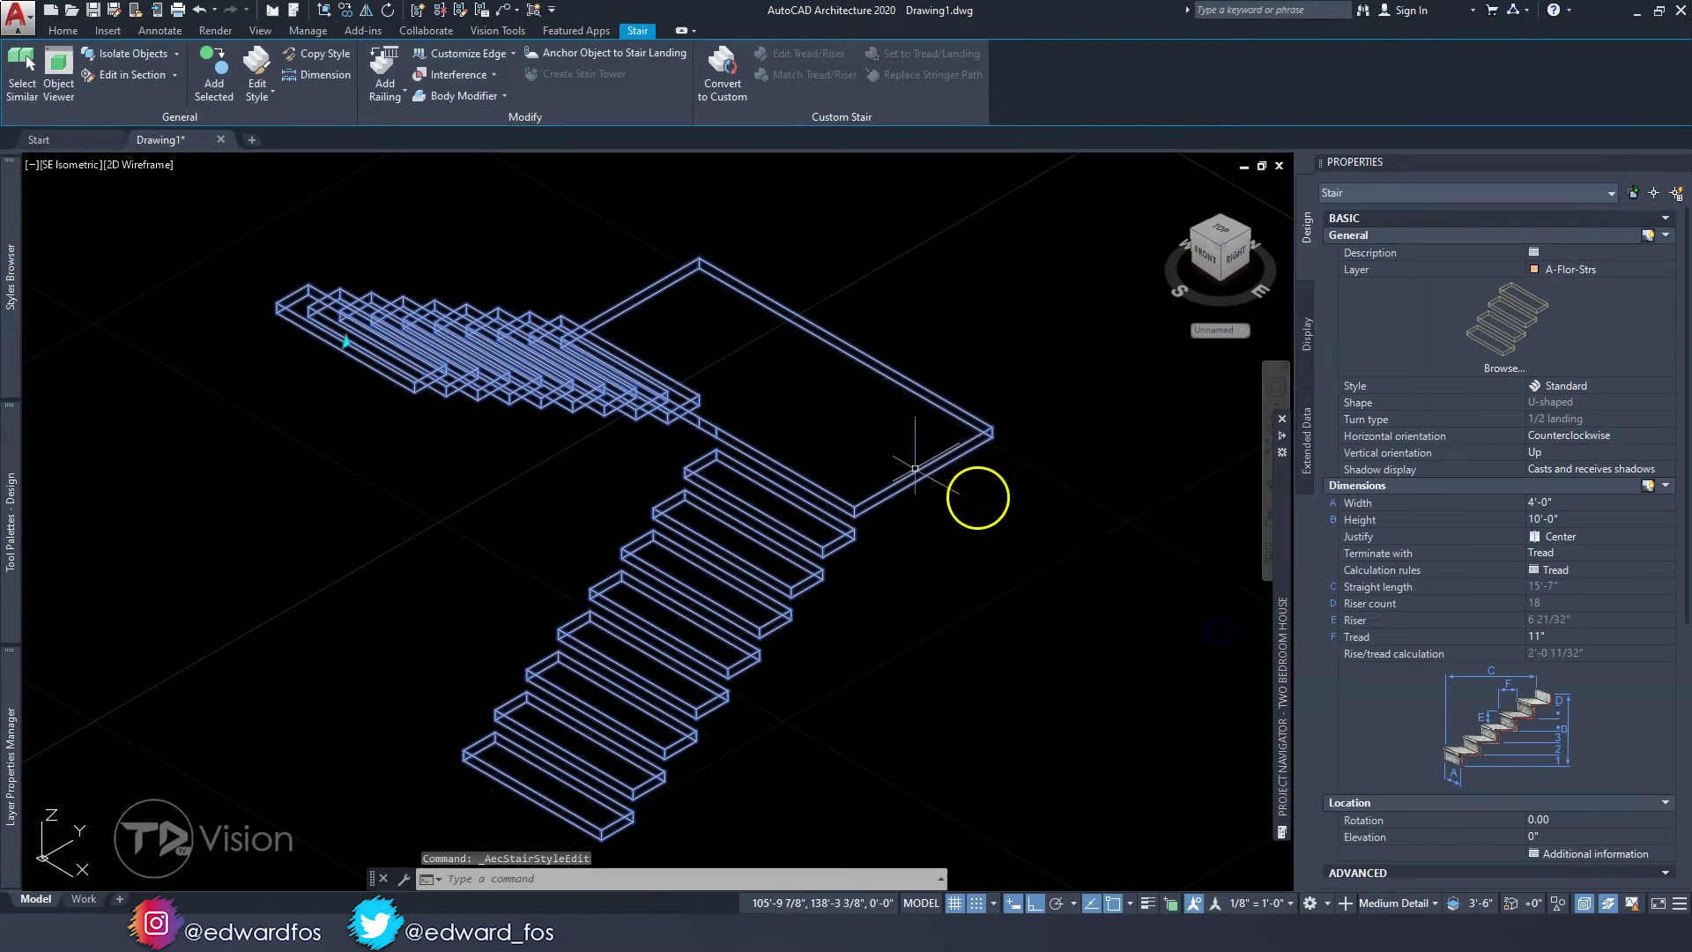
key(Escape)
key(Escape)
key(Escape)
click(141, 165)
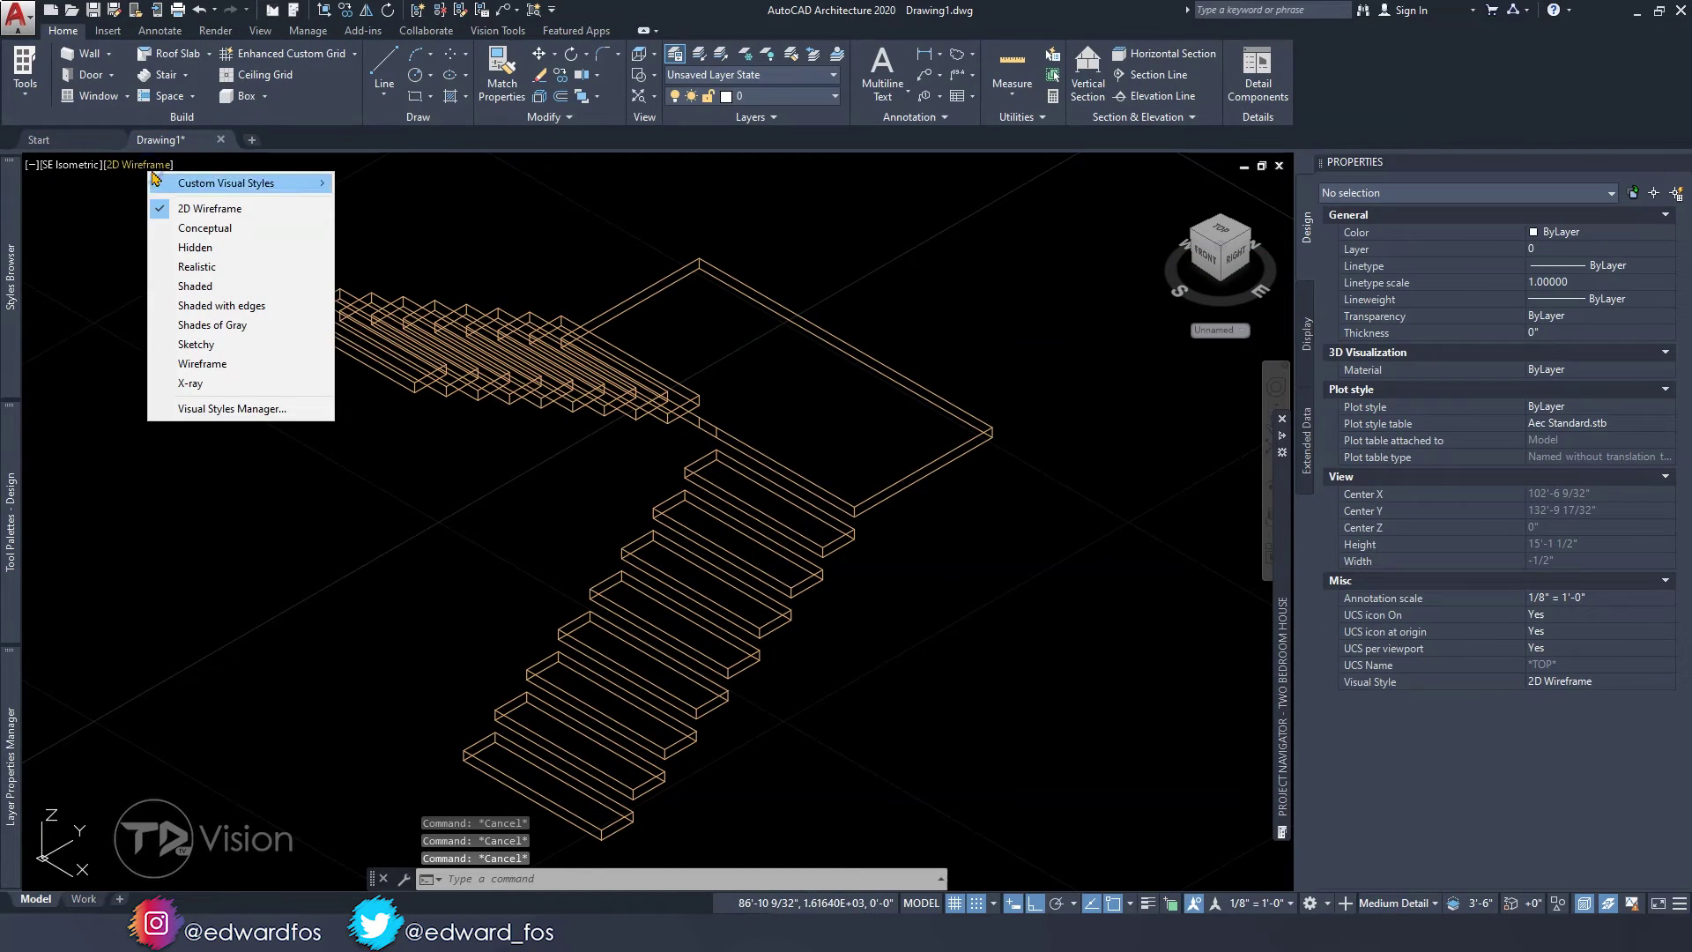
click(195, 231)
shift+middle_drag(692, 457, 752, 518)
middle_drag(667, 485, 748, 563)
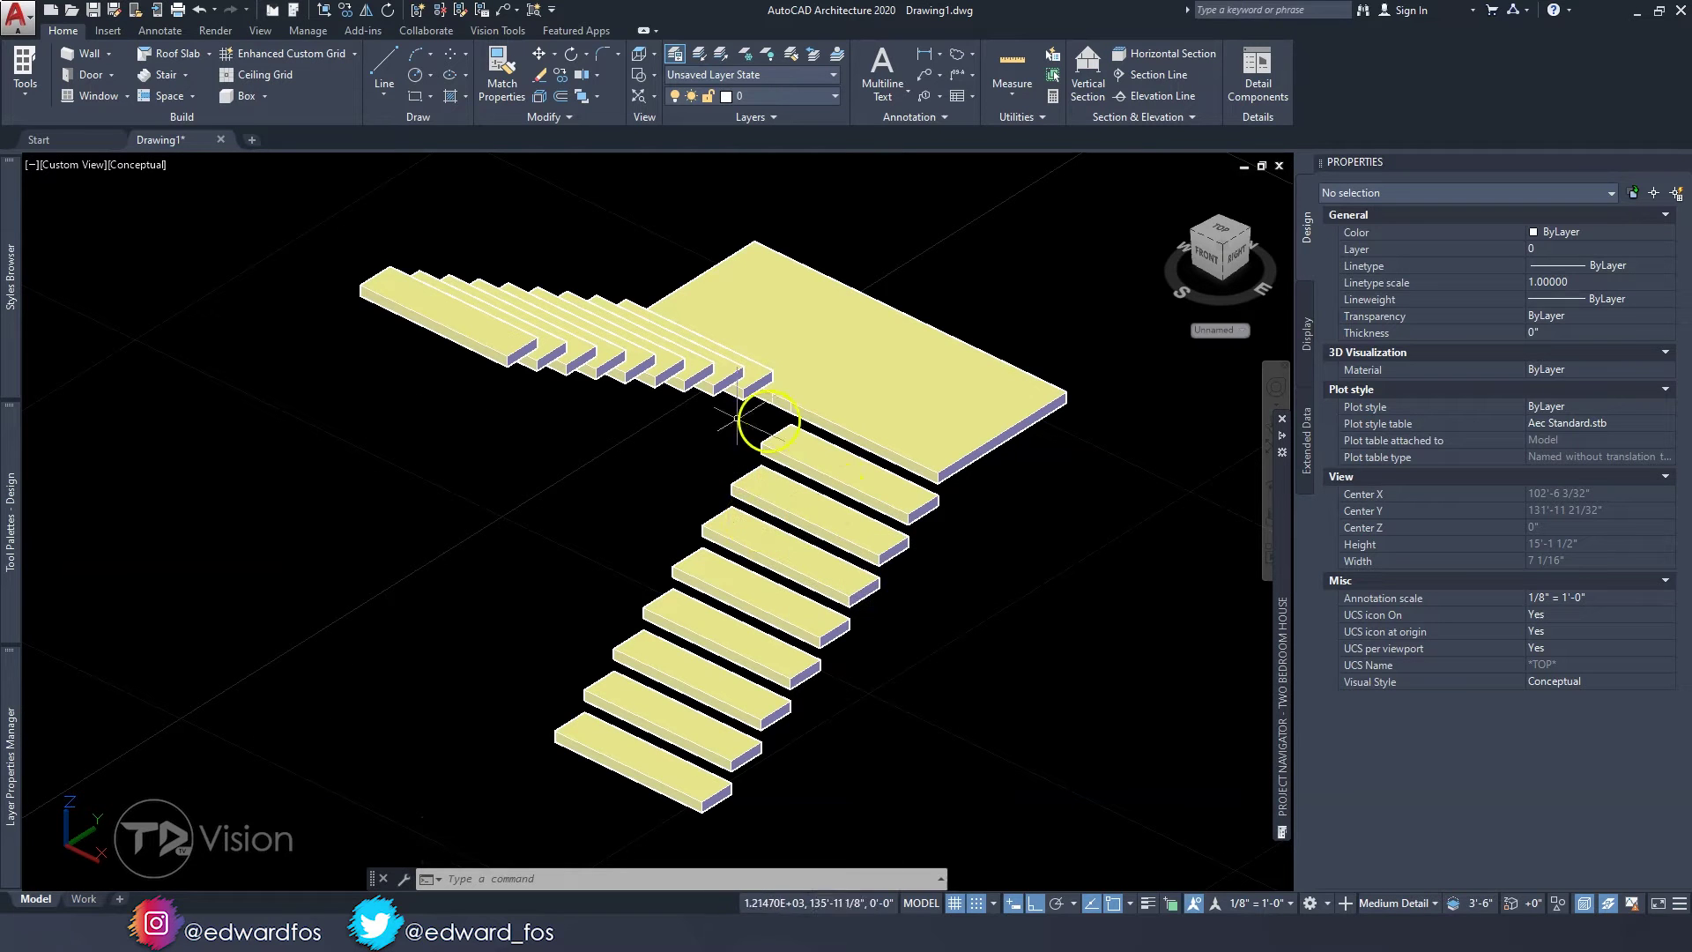
shift+middle_drag(653, 446, 774, 461)
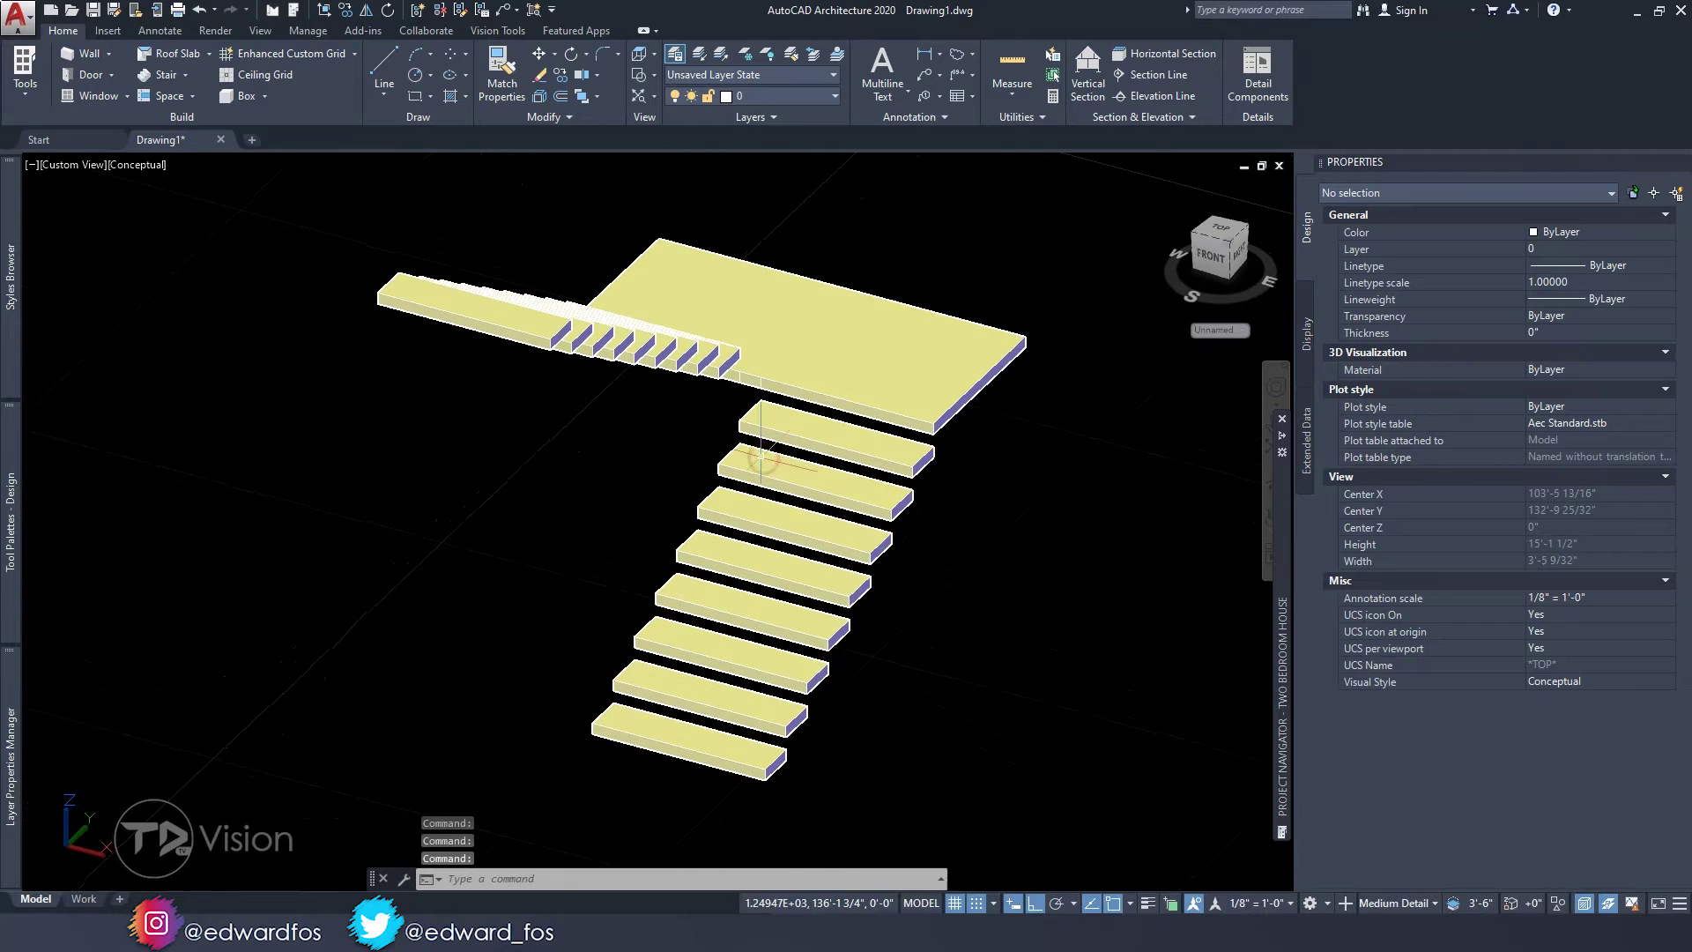
- Return to 2D Wireframe and show the stair in the Right side elevation
click(139, 165)
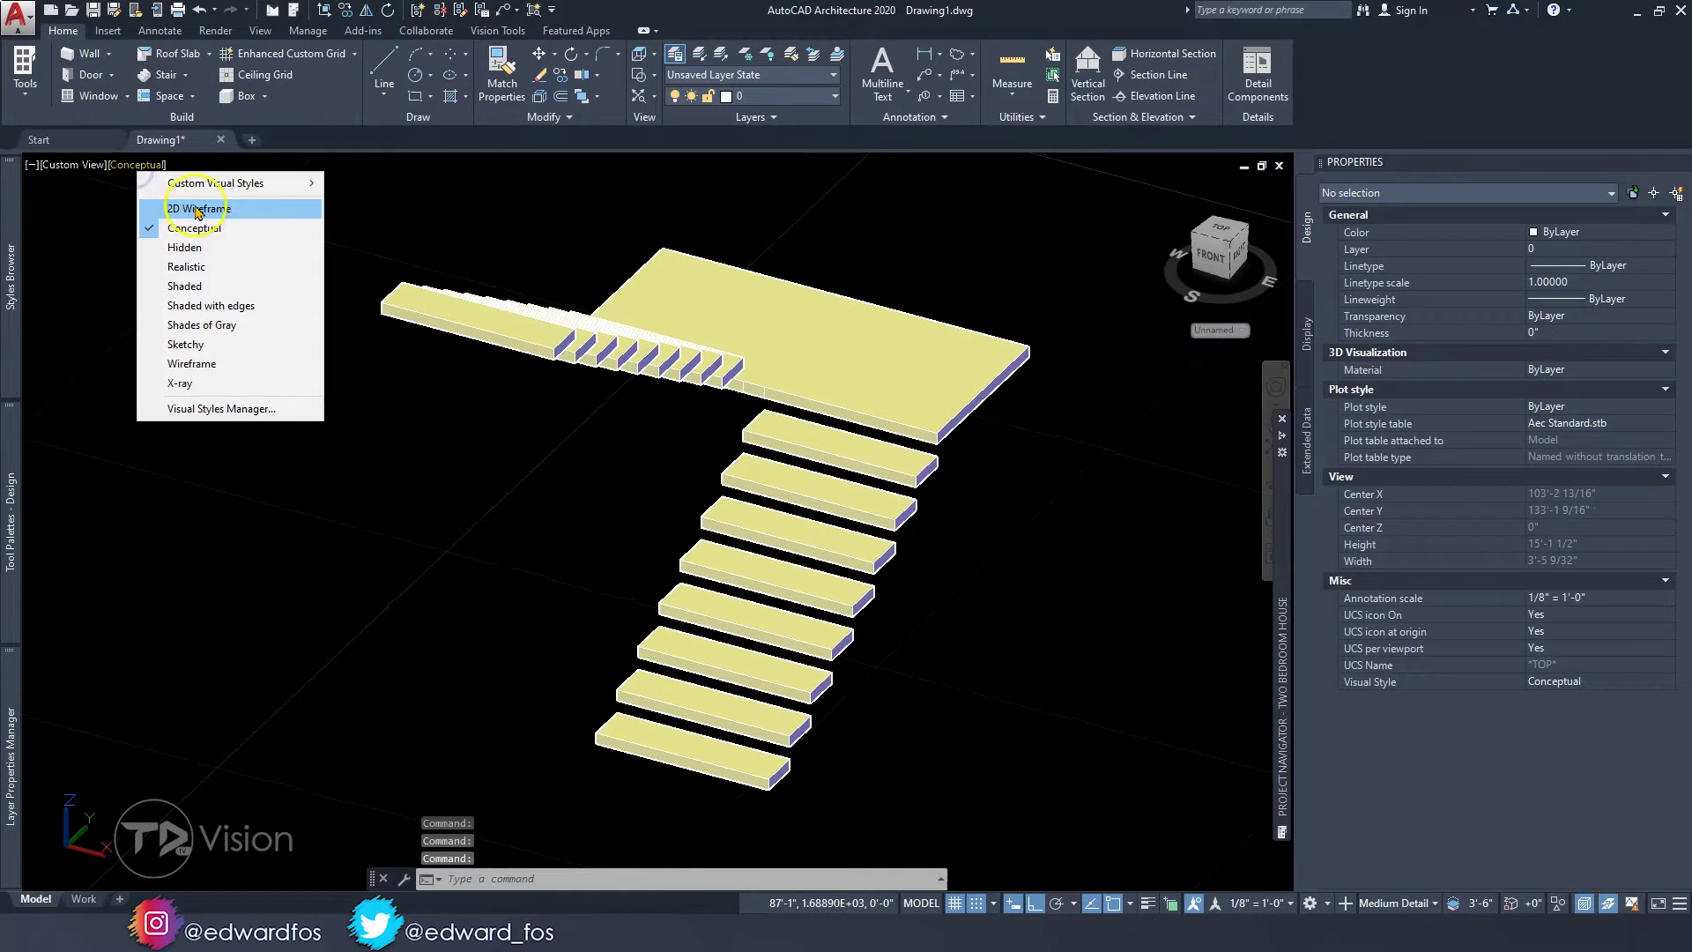
click(201, 208)
shift+middle_drag(668, 476, 631, 426)
click(141, 165)
click(76, 165)
click(76, 166)
click(133, 265)
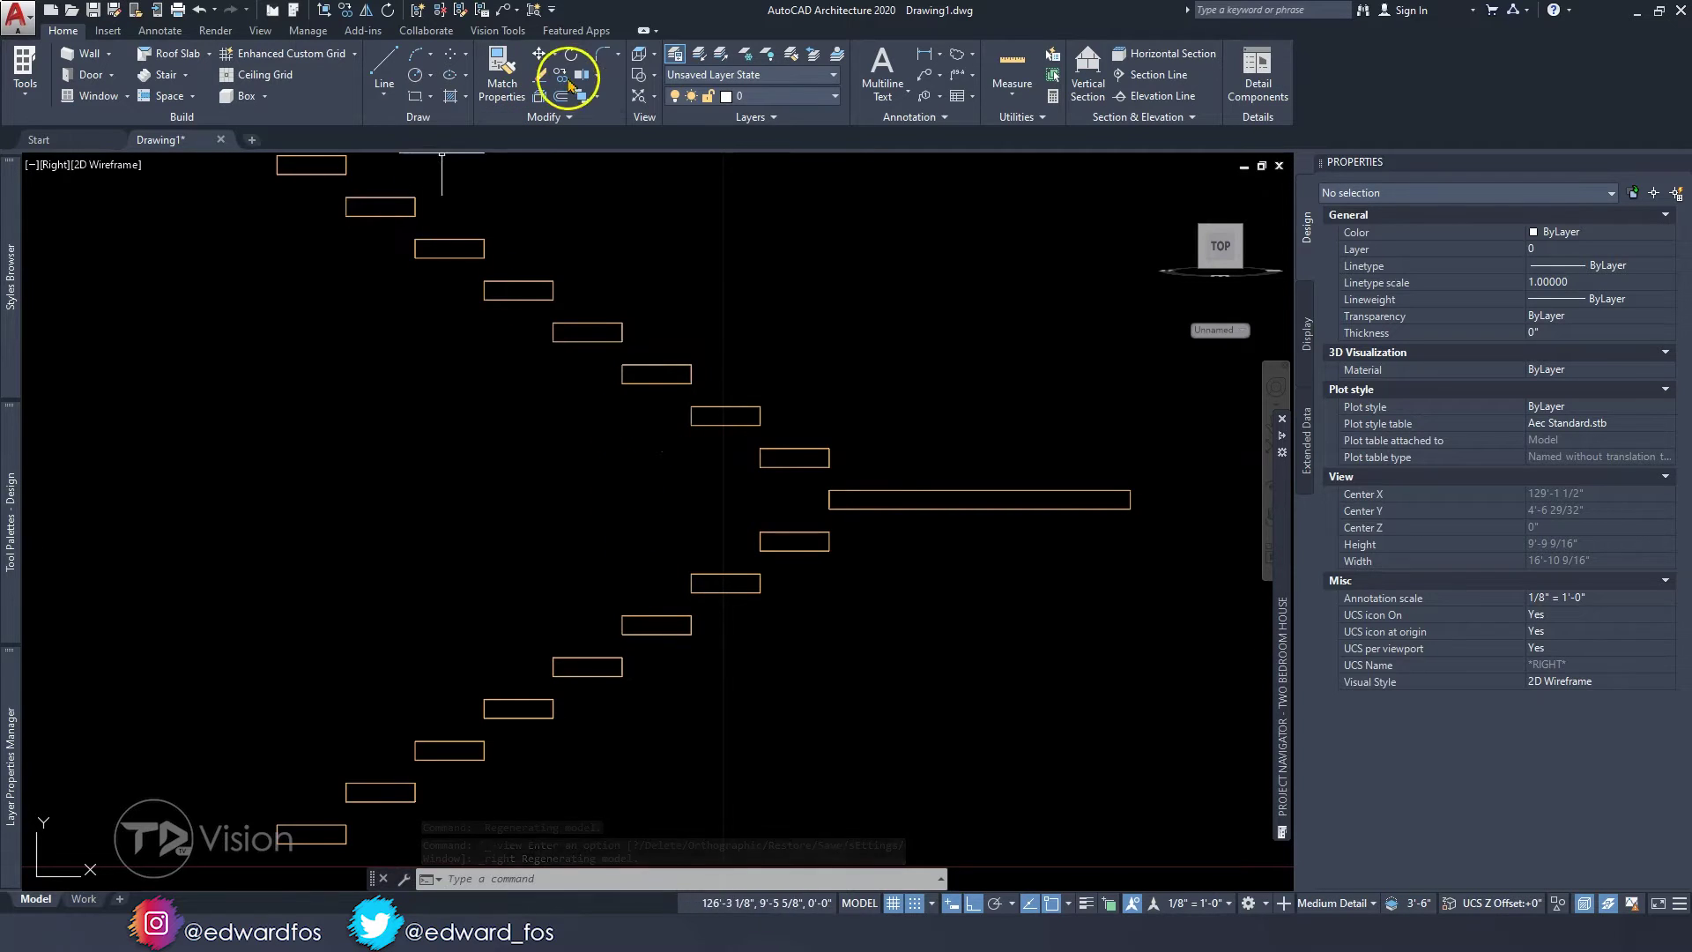
click(384, 69)
click(691, 406)
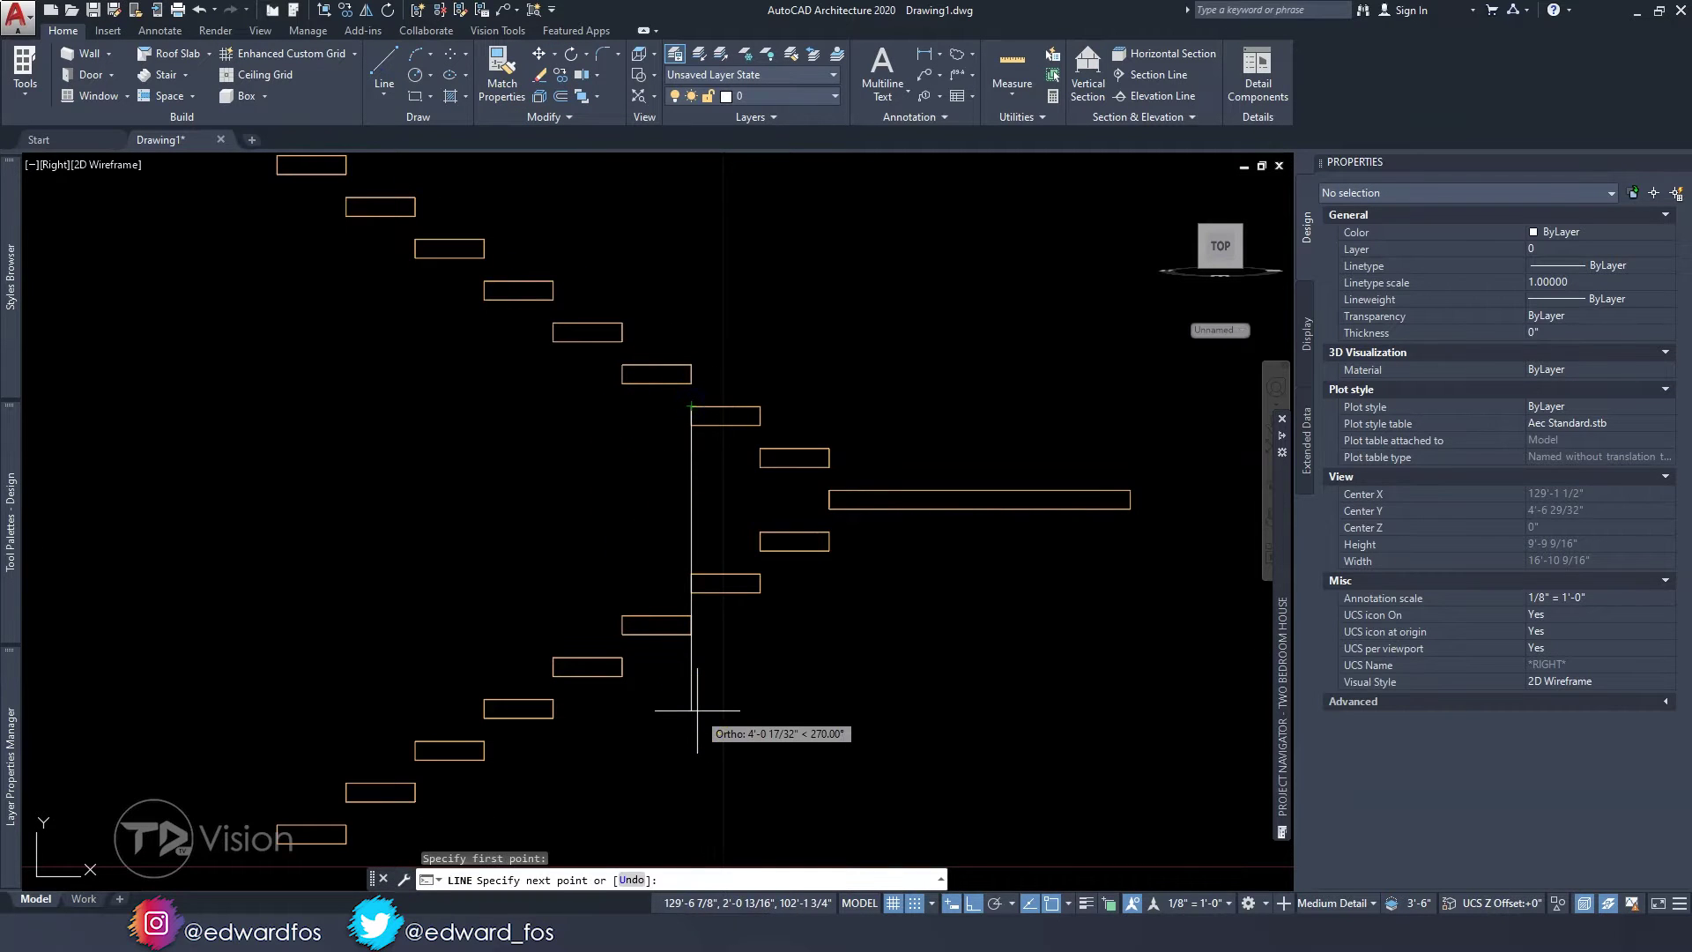
click(690, 593)
key(Escape)
key(space)
click(622, 365)
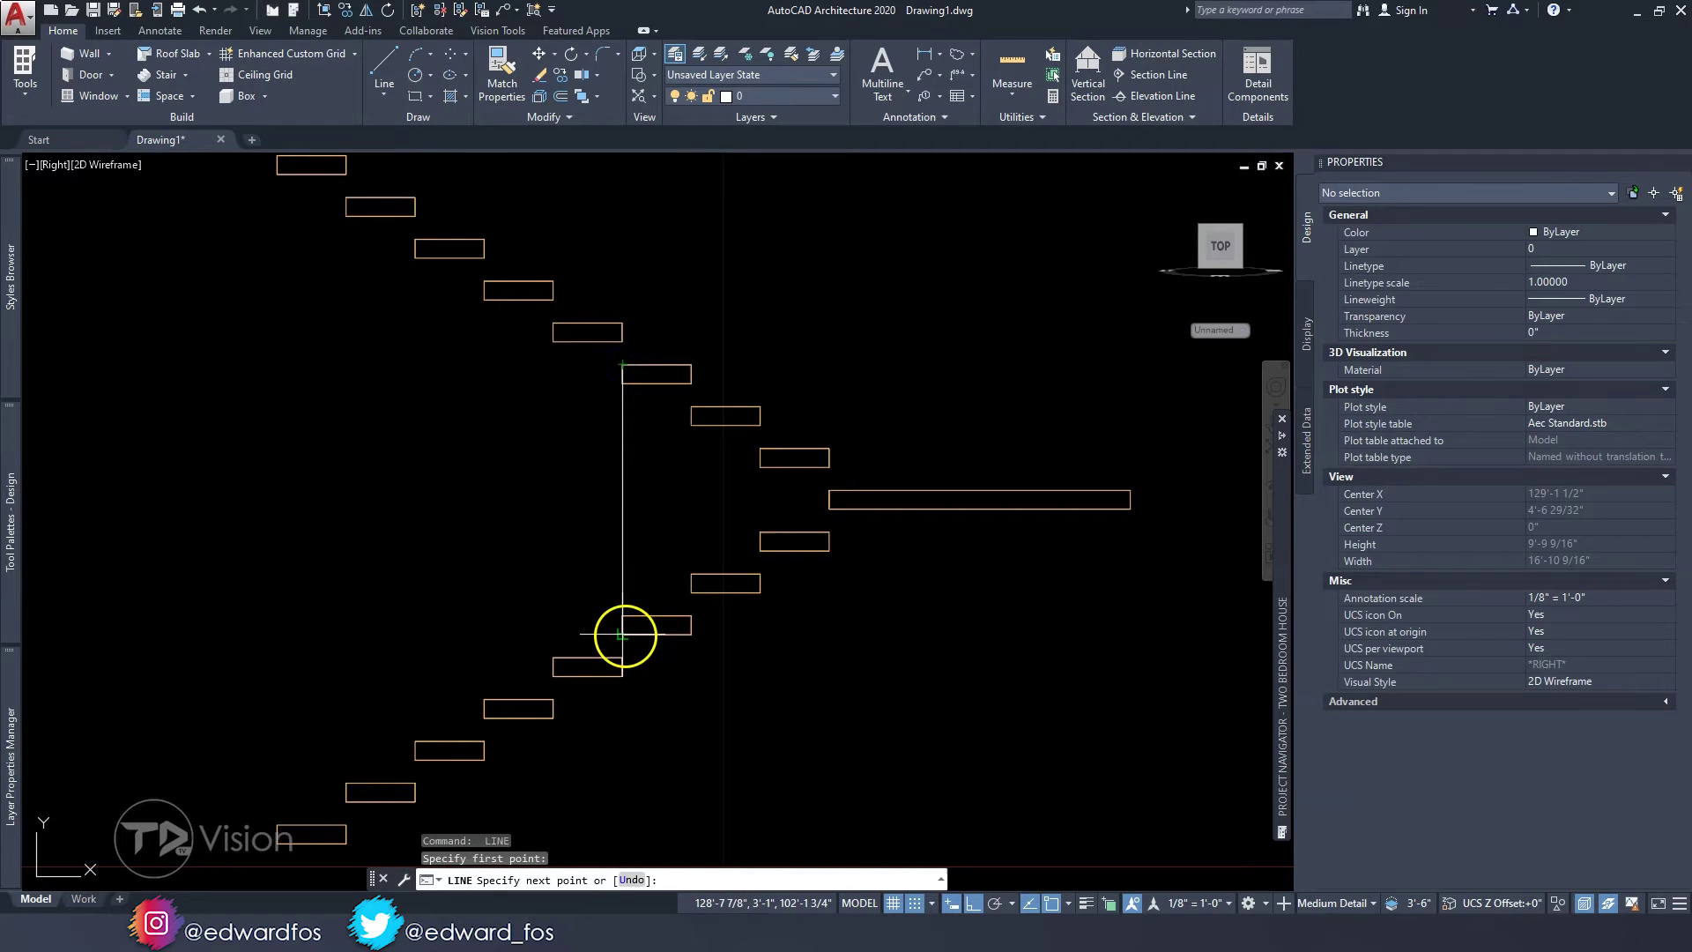
key(Escape)
key(Escape)
key(Escape)
scroll(776, 436, down, 2)
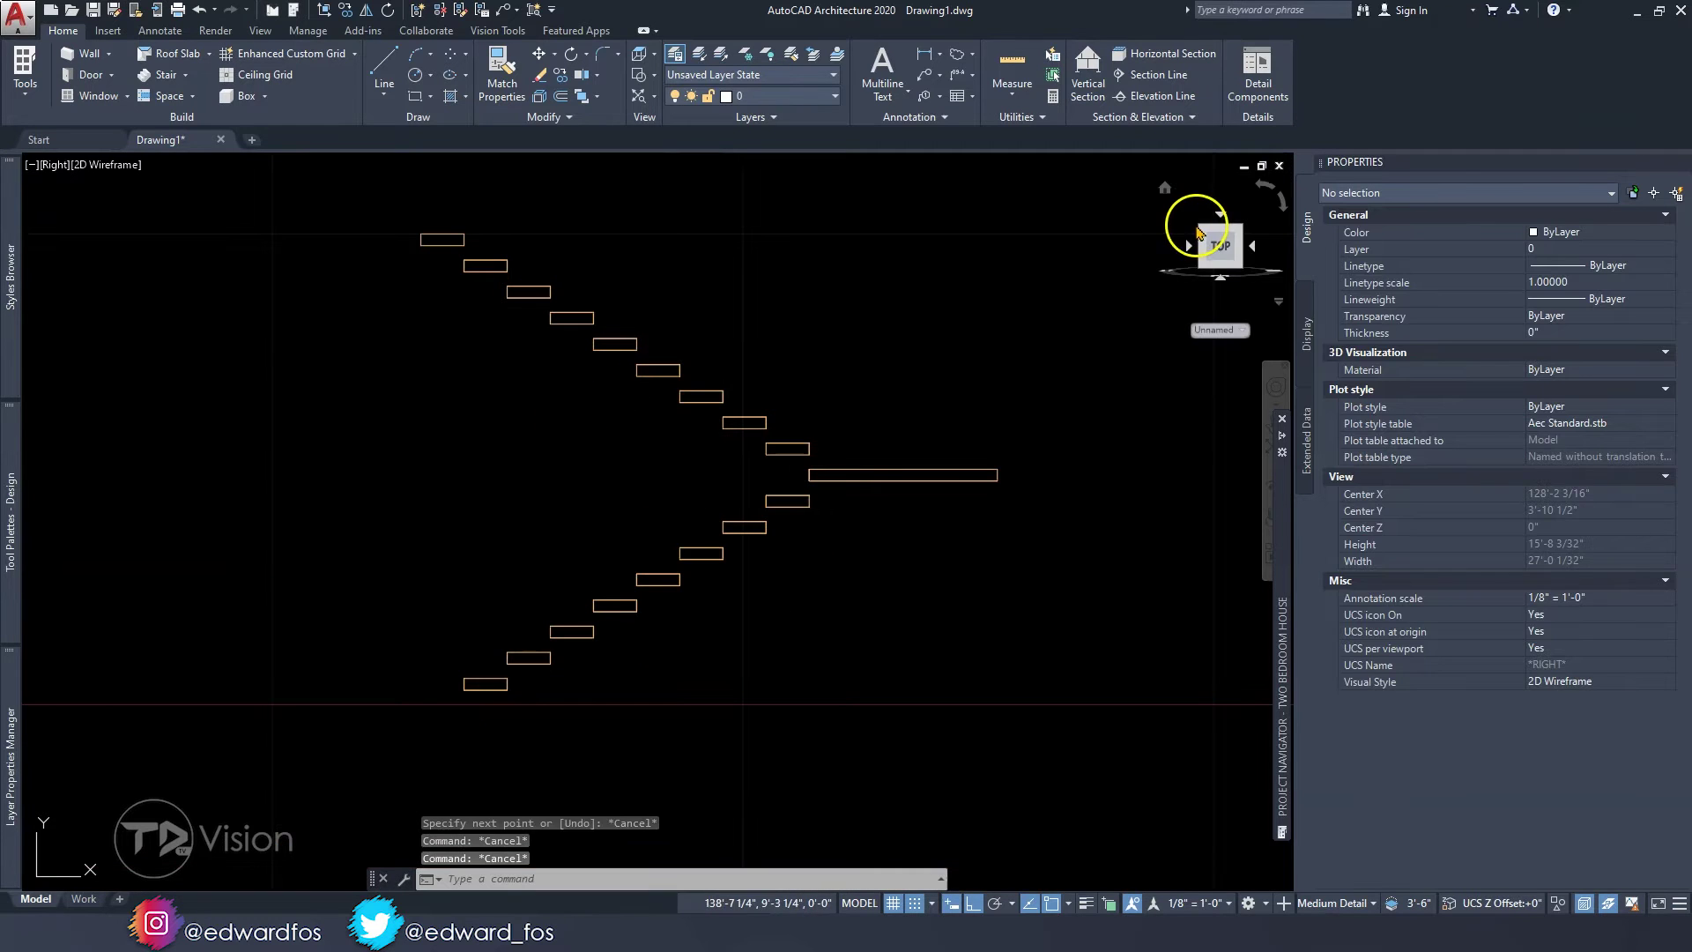
click(64, 167)
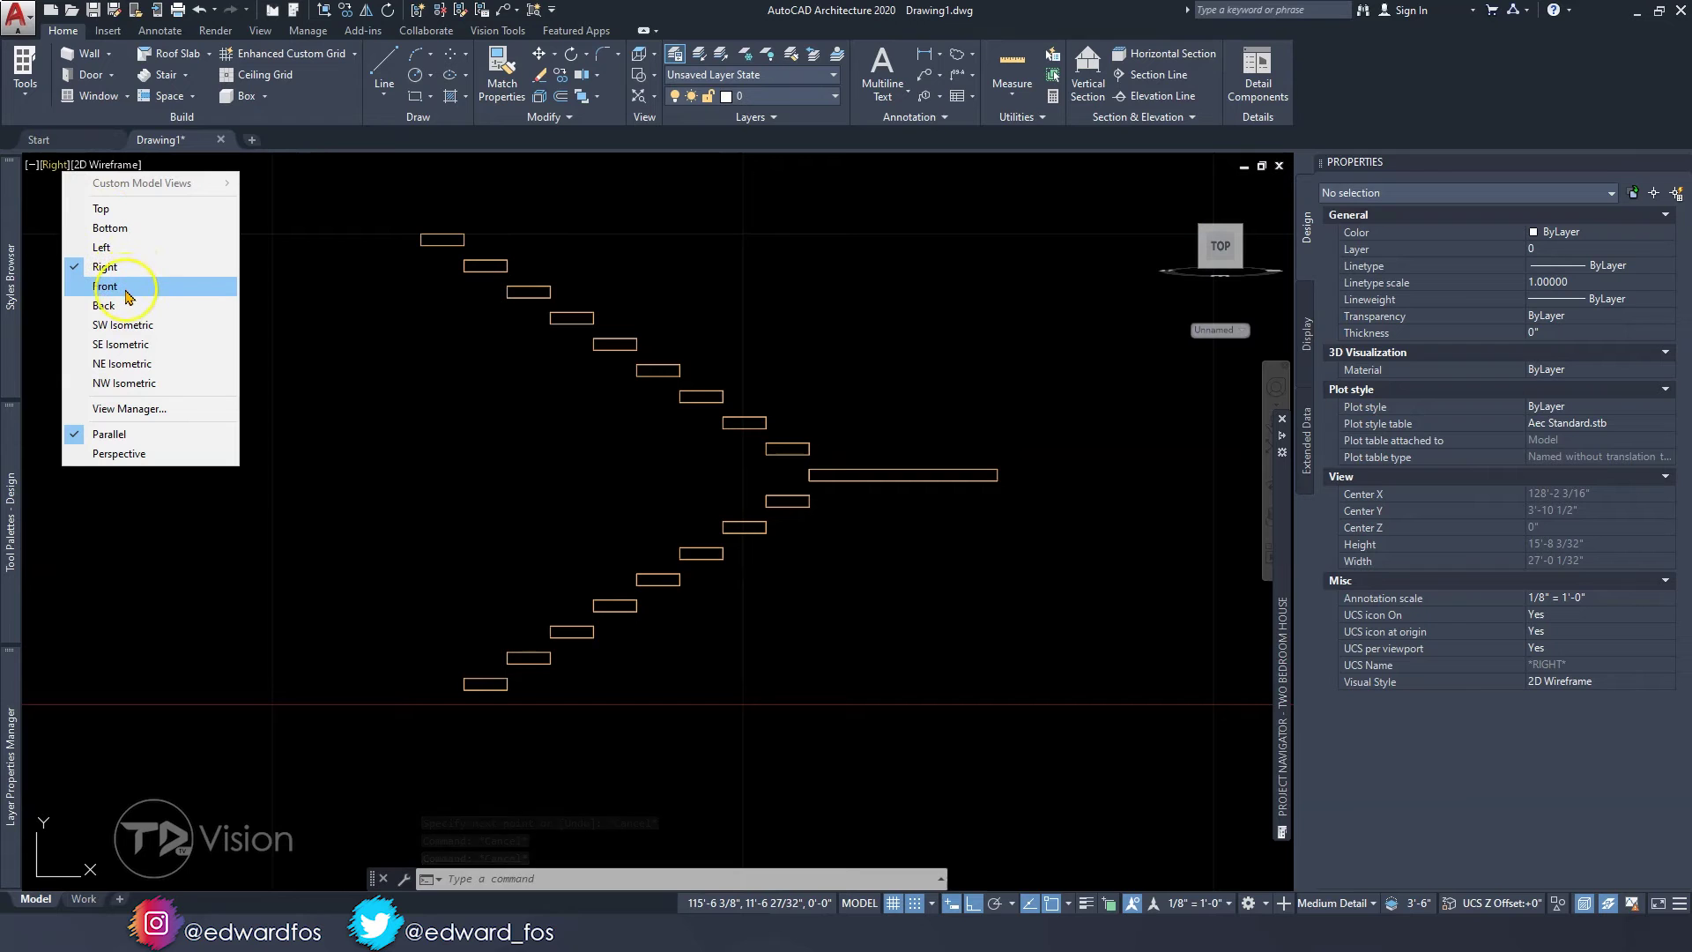
- Switch the view to SW Isometric, then to SE Isometric with the ViewCube
key(Escape)
key(Escape)
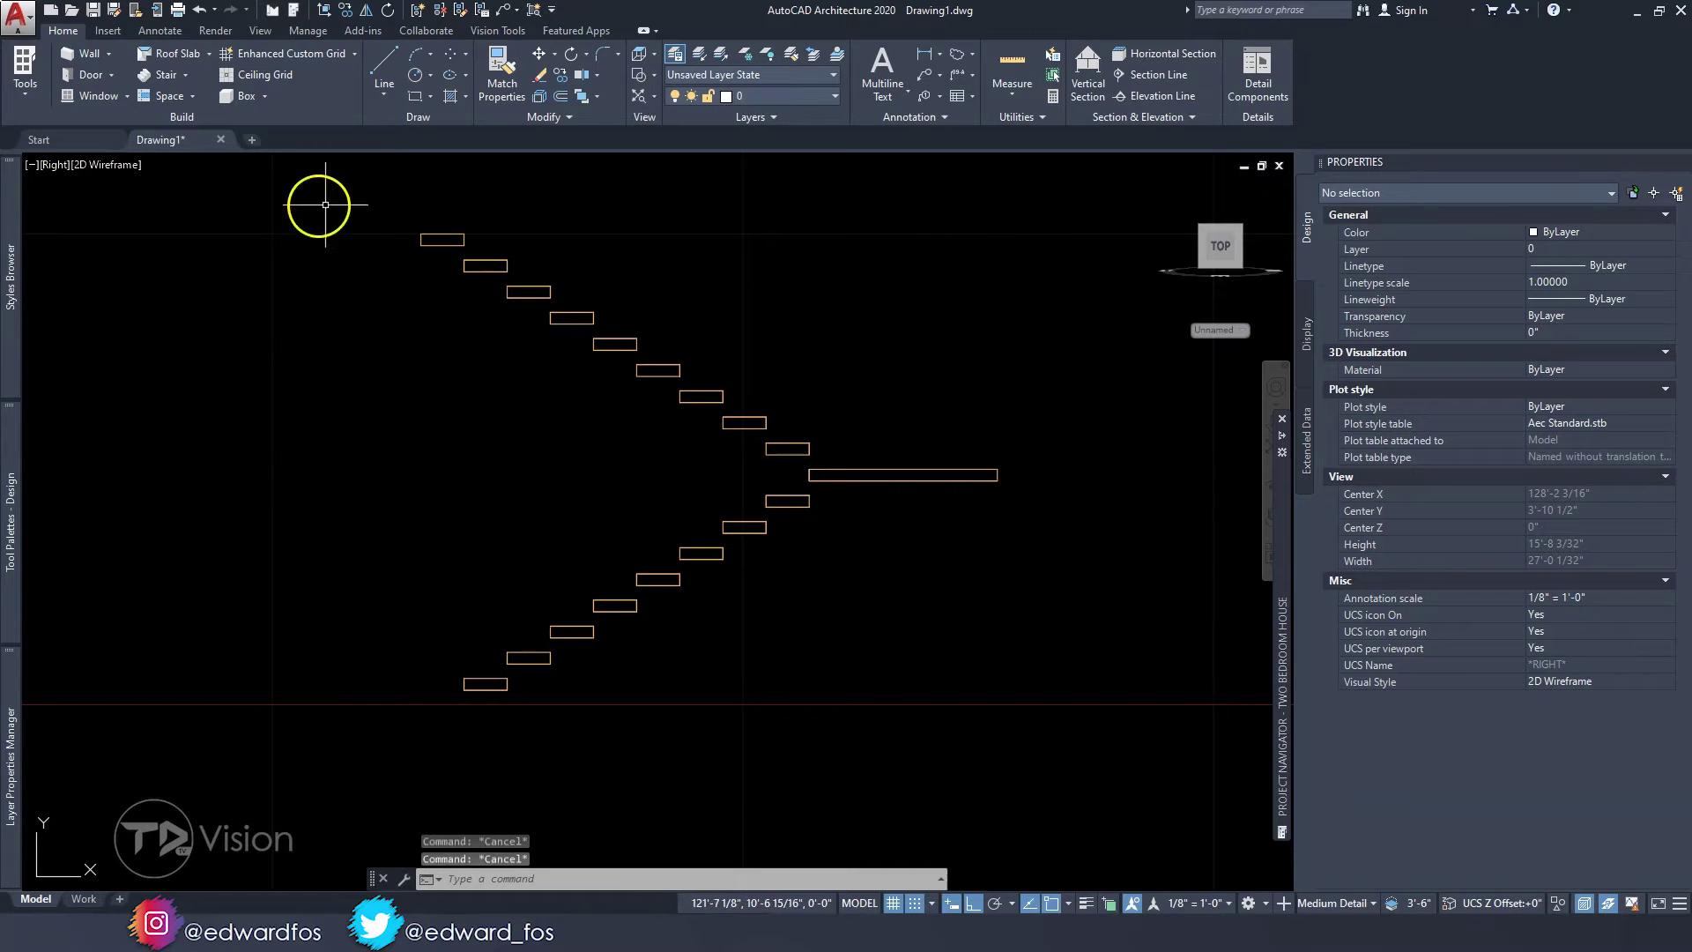
click(50, 169)
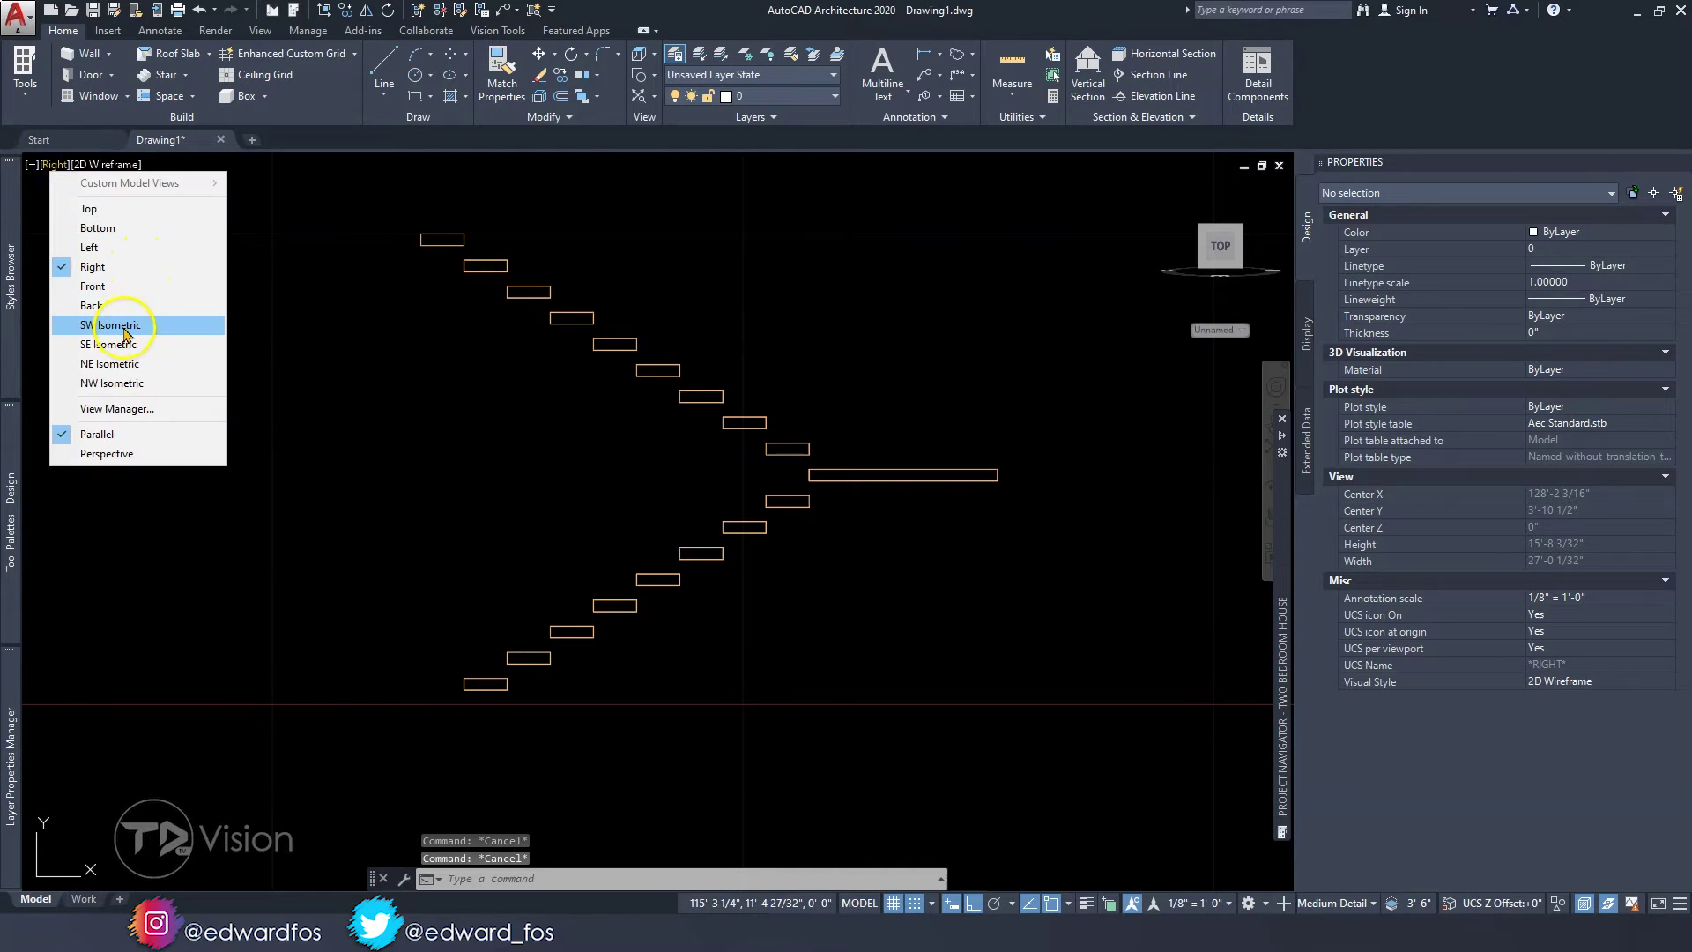
click(124, 327)
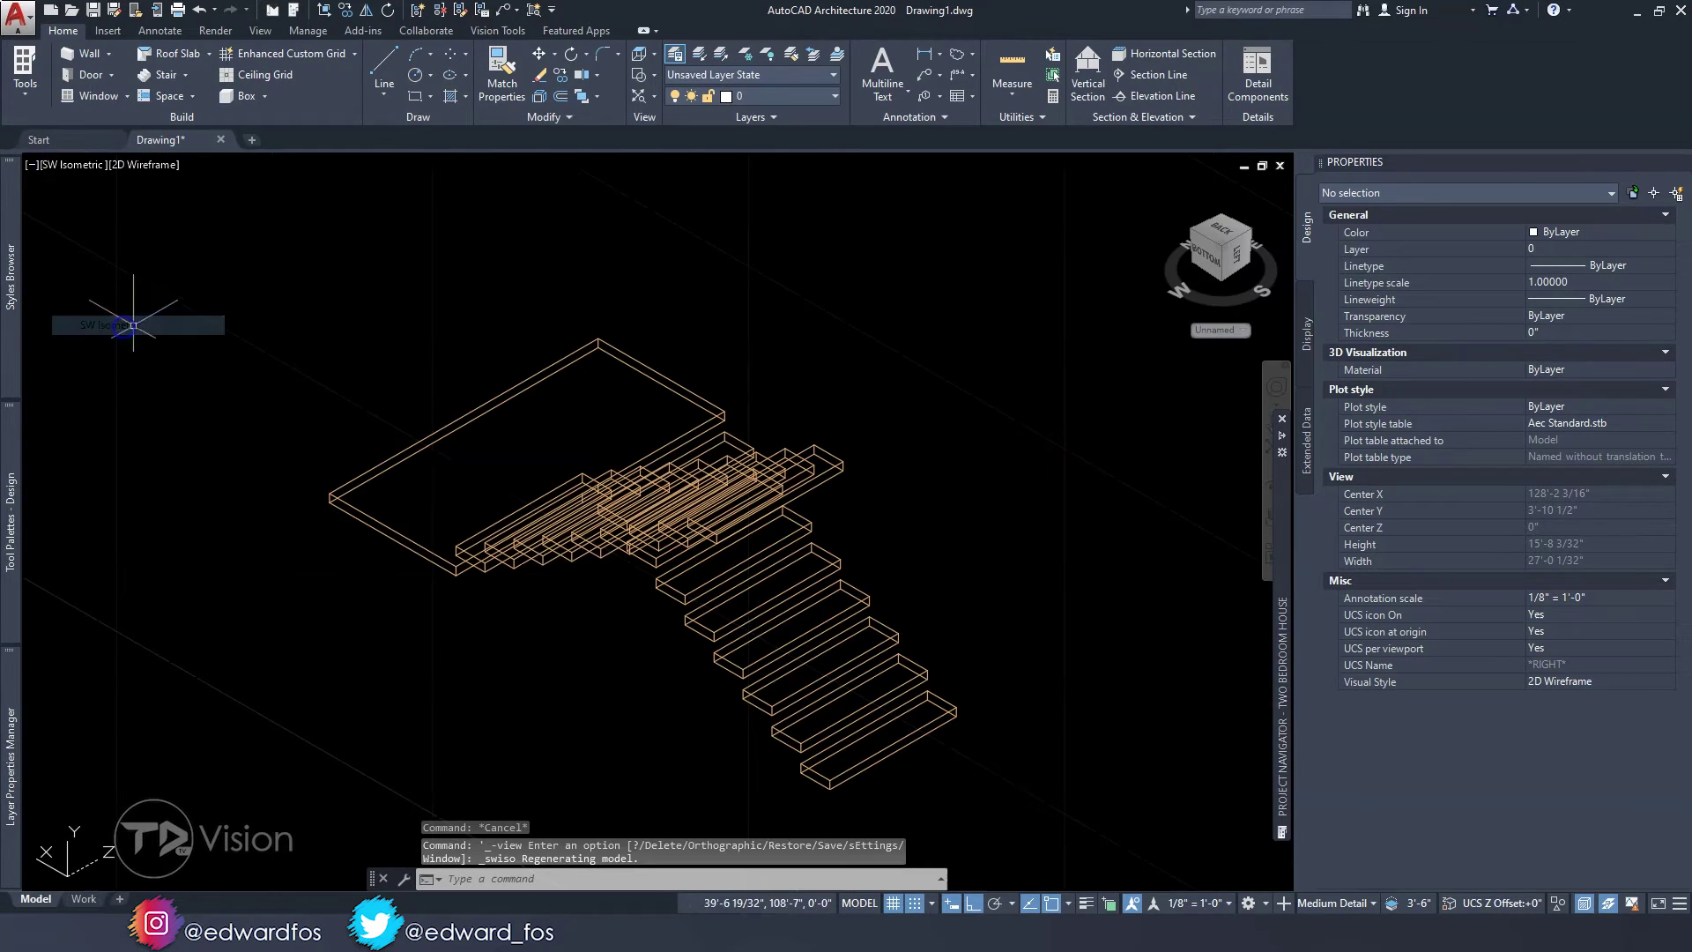
click(1254, 238)
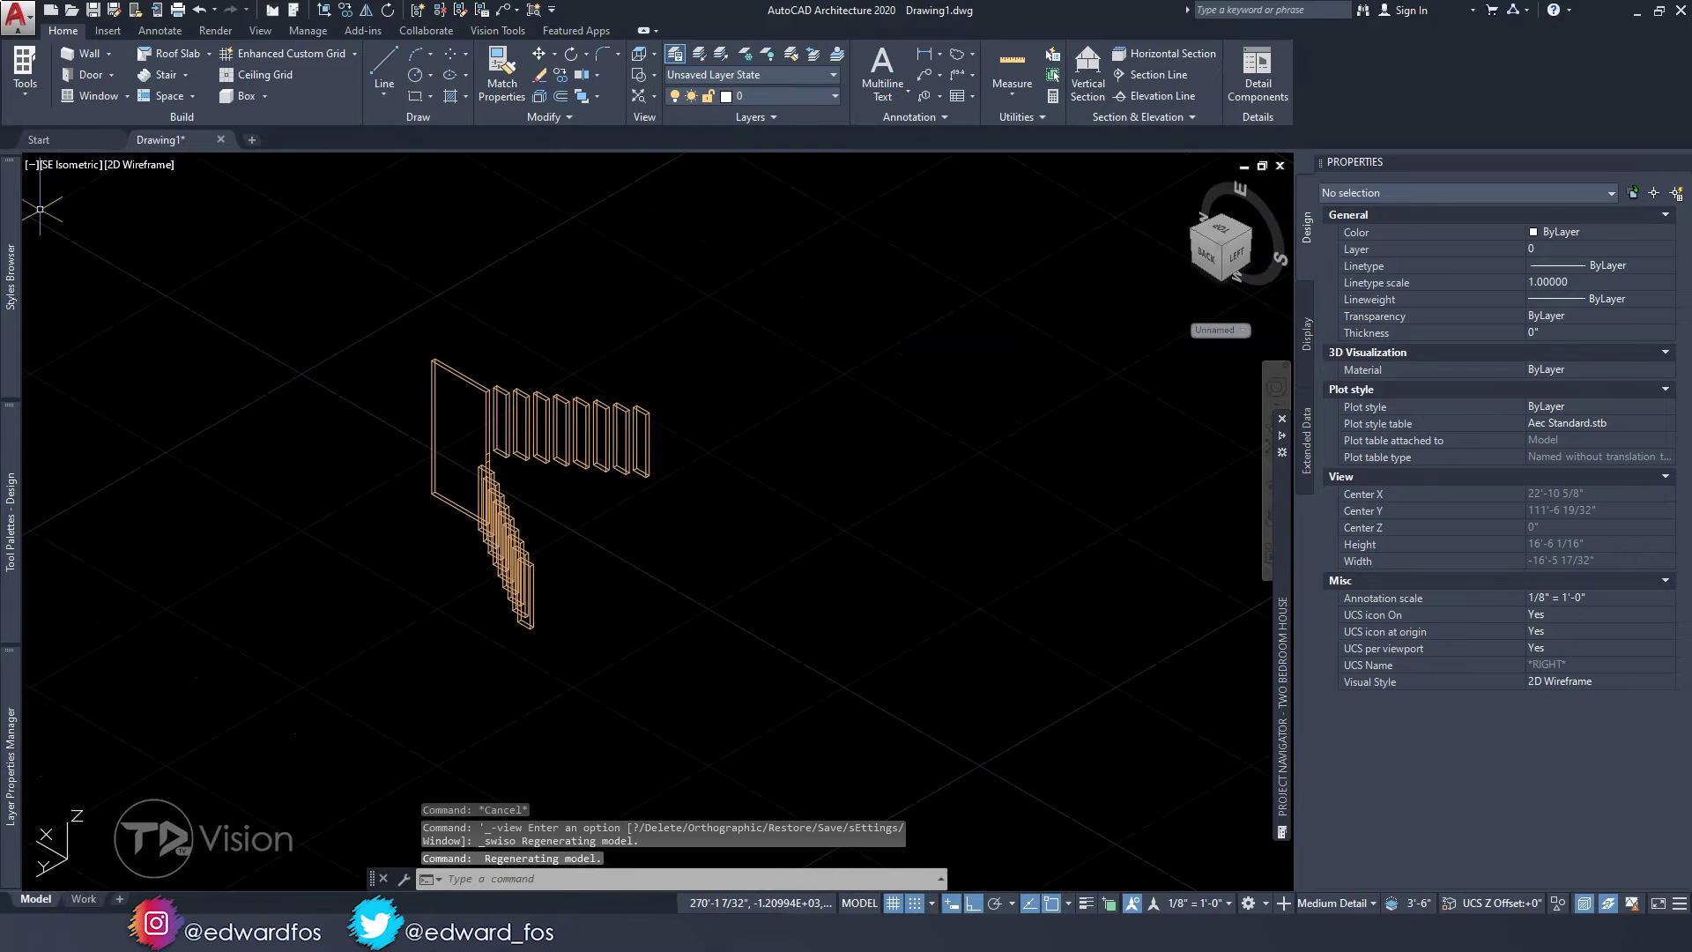
- Reset the UCS to World and frame the treads close up in SE Isometric
click(1218, 330)
click(1233, 351)
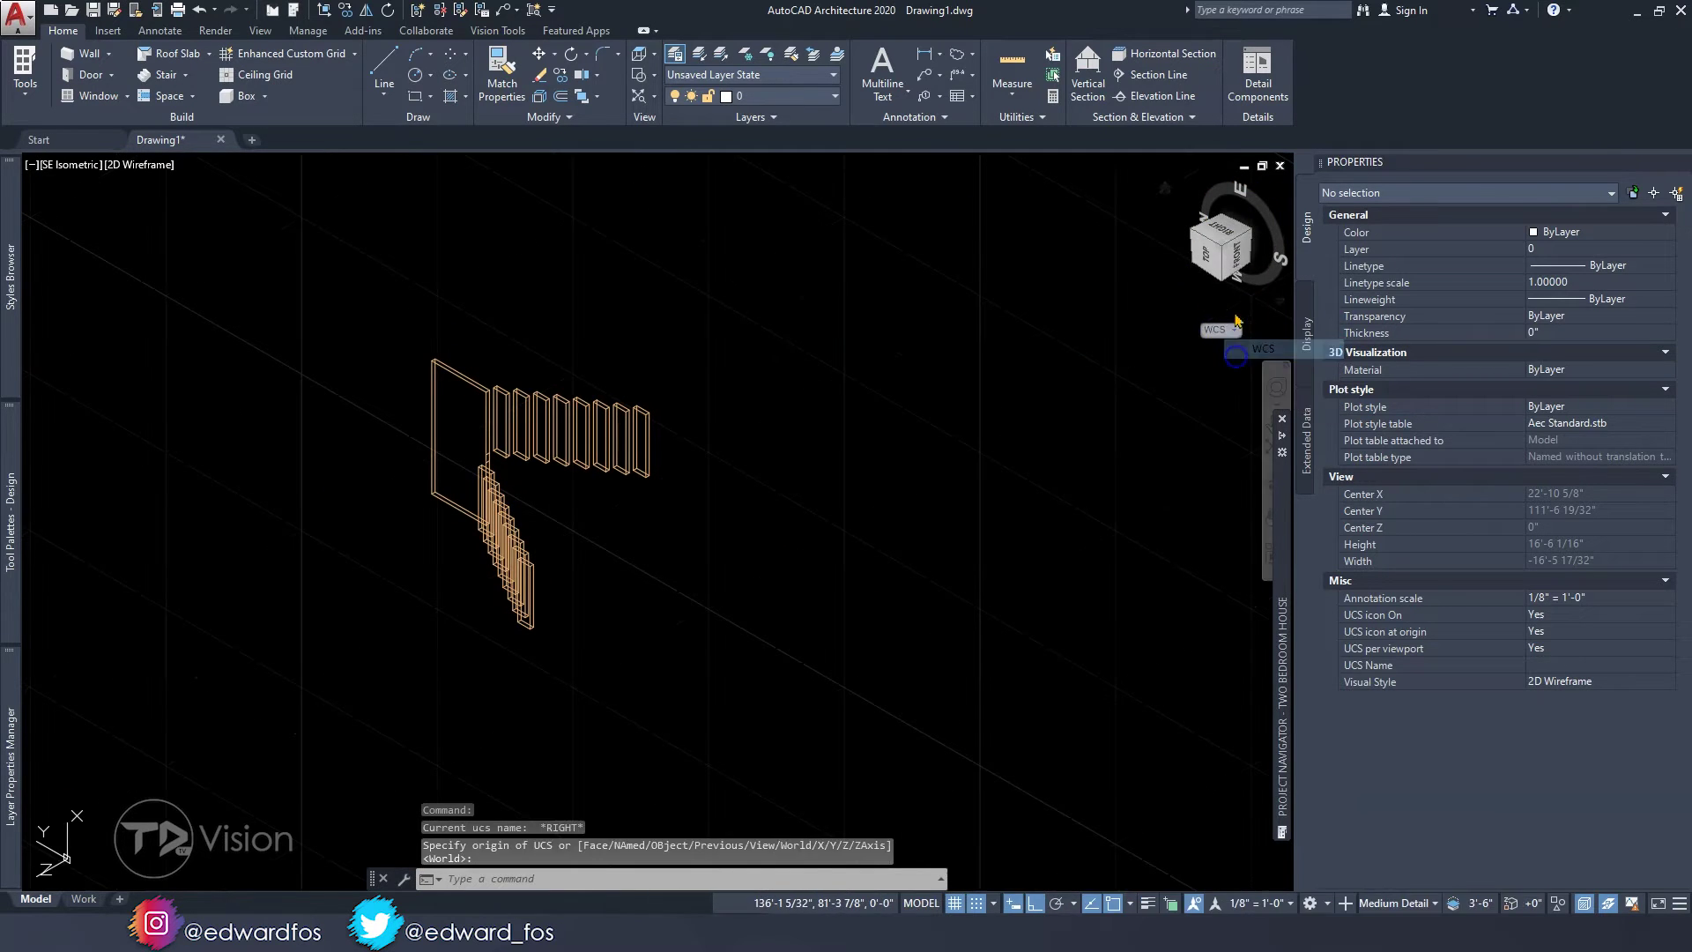
click(1227, 253)
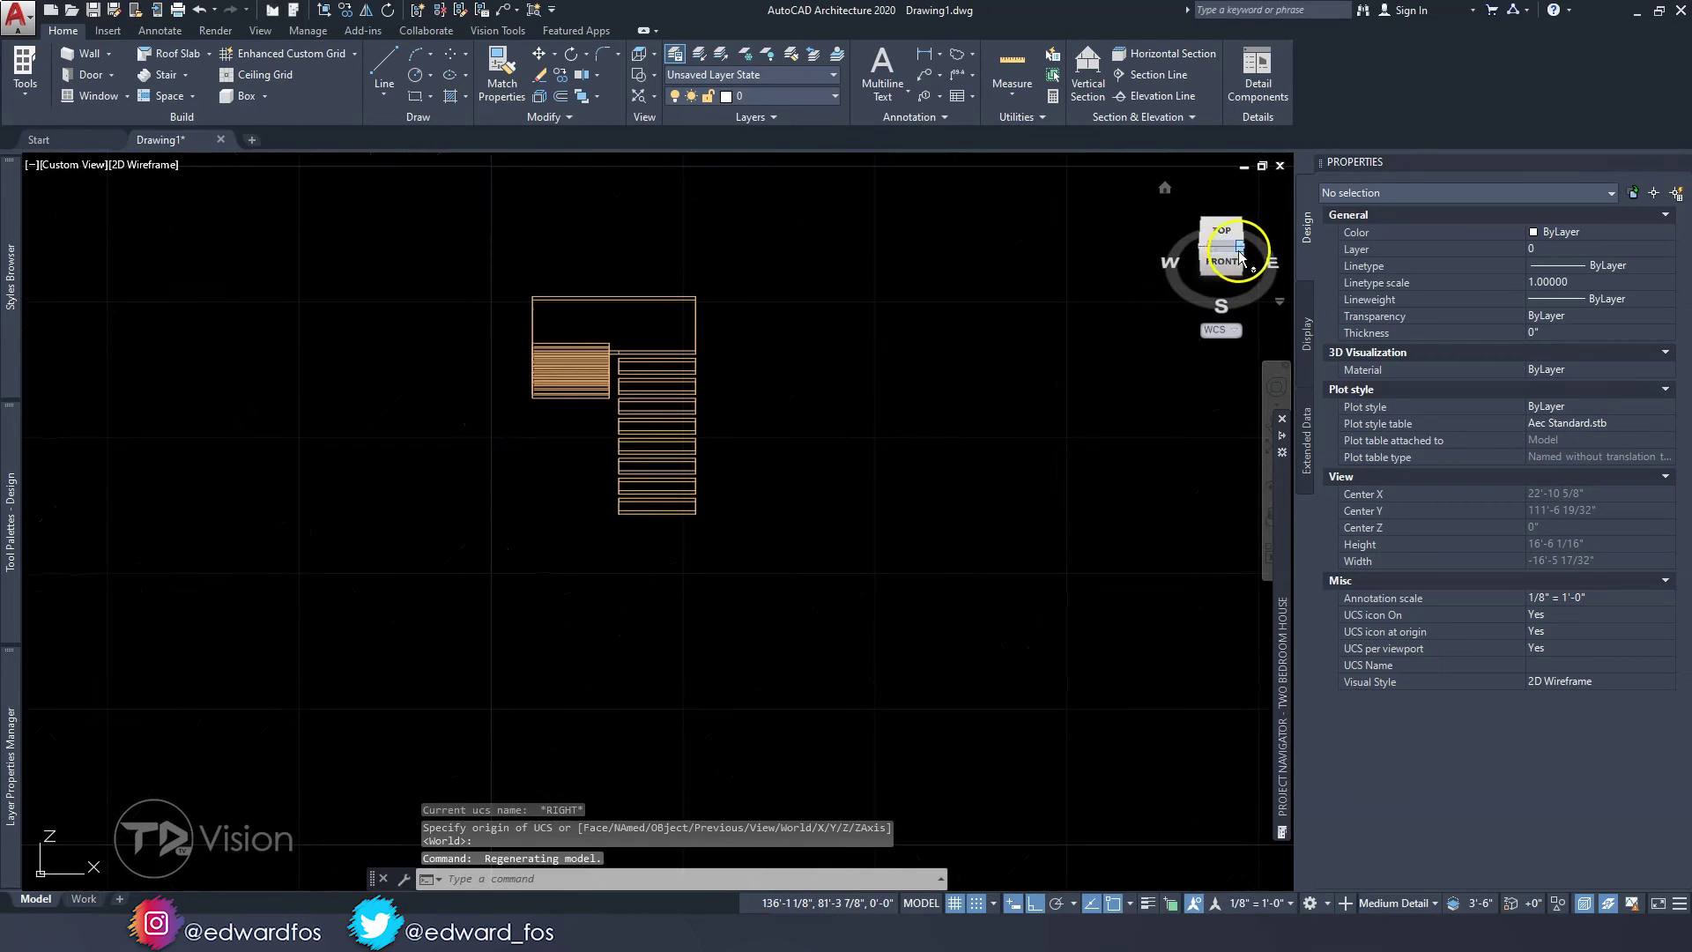
click(1239, 256)
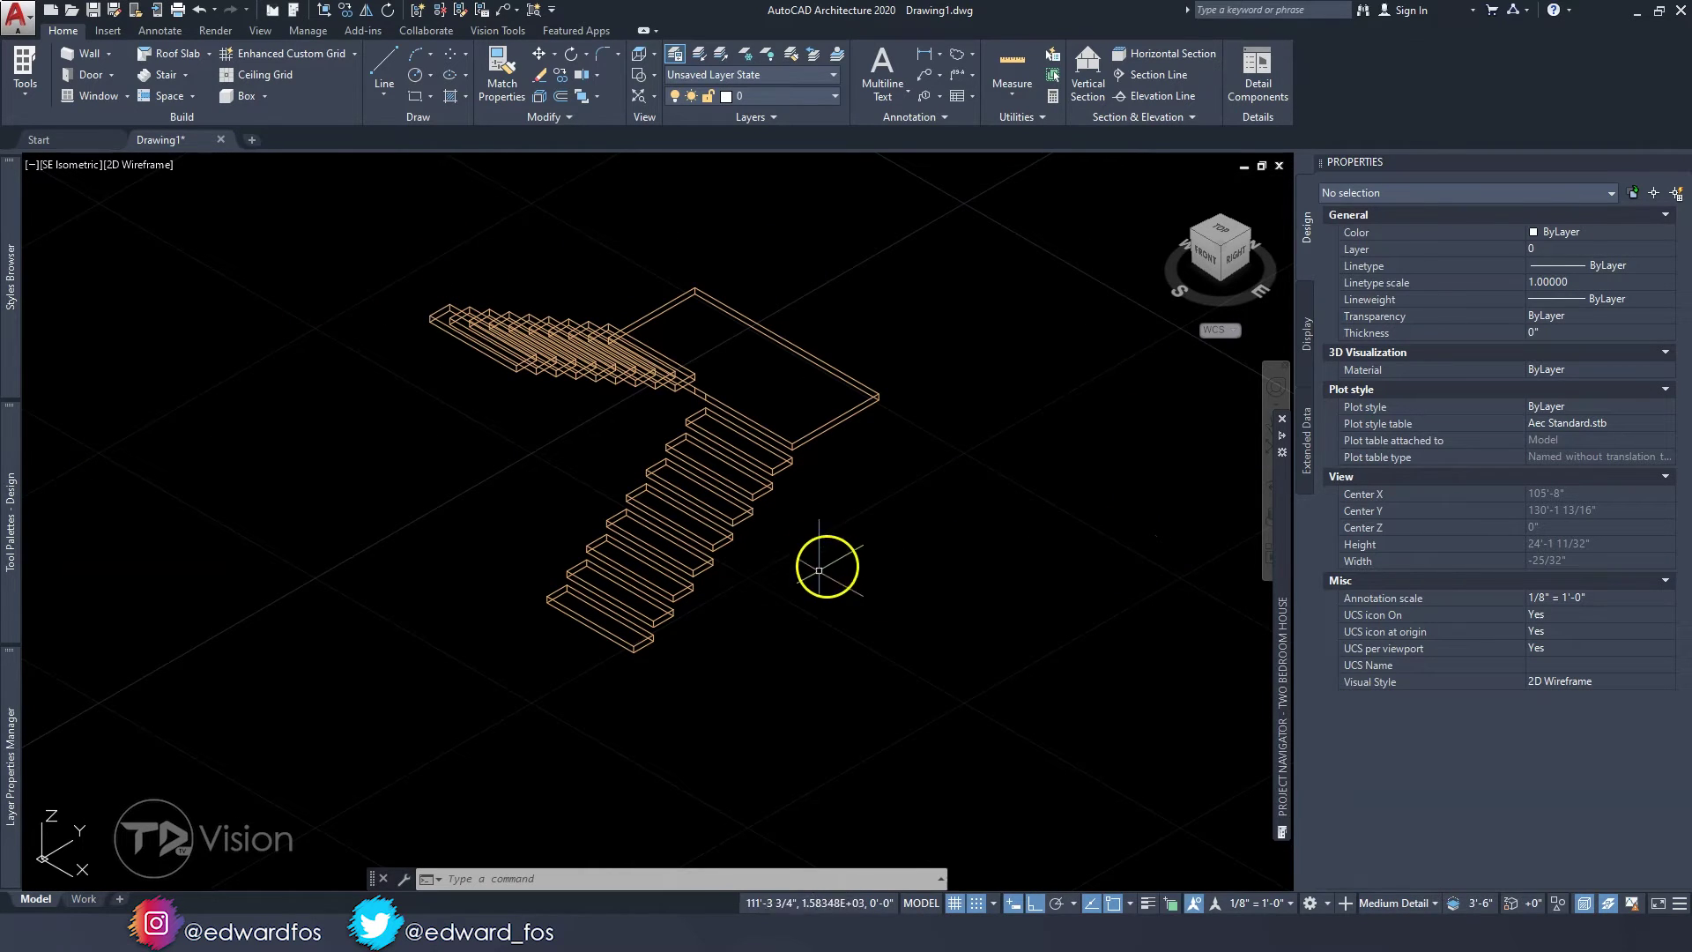
middle_drag(823, 566, 825, 600)
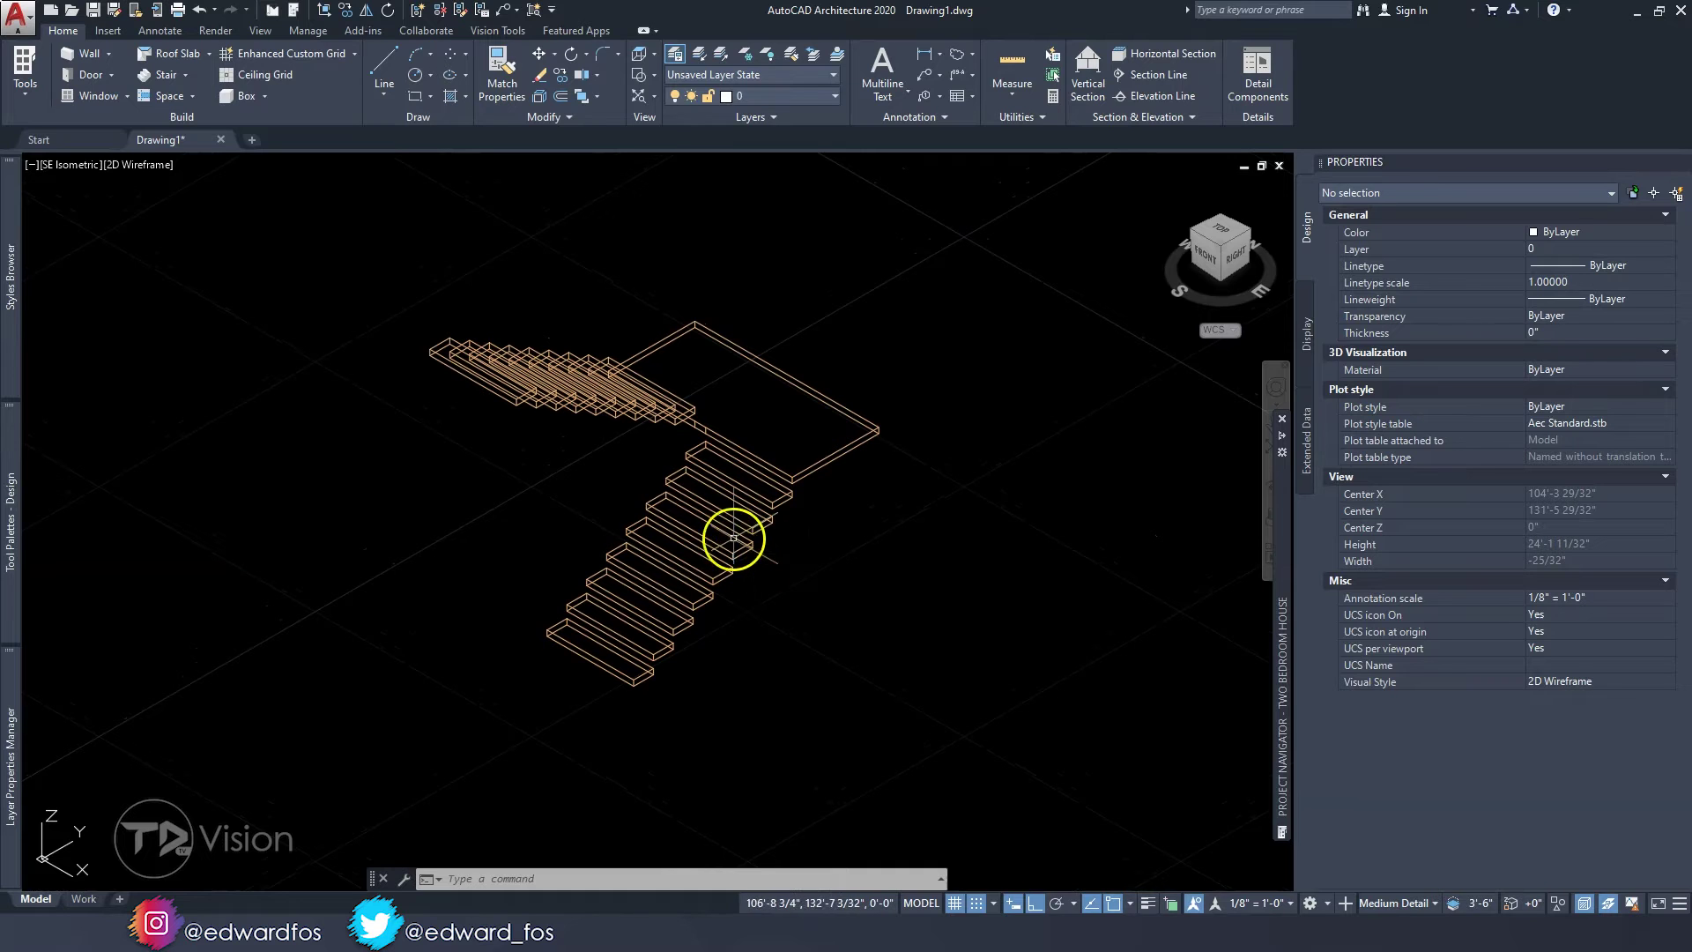
middle_drag(675, 457, 667, 457)
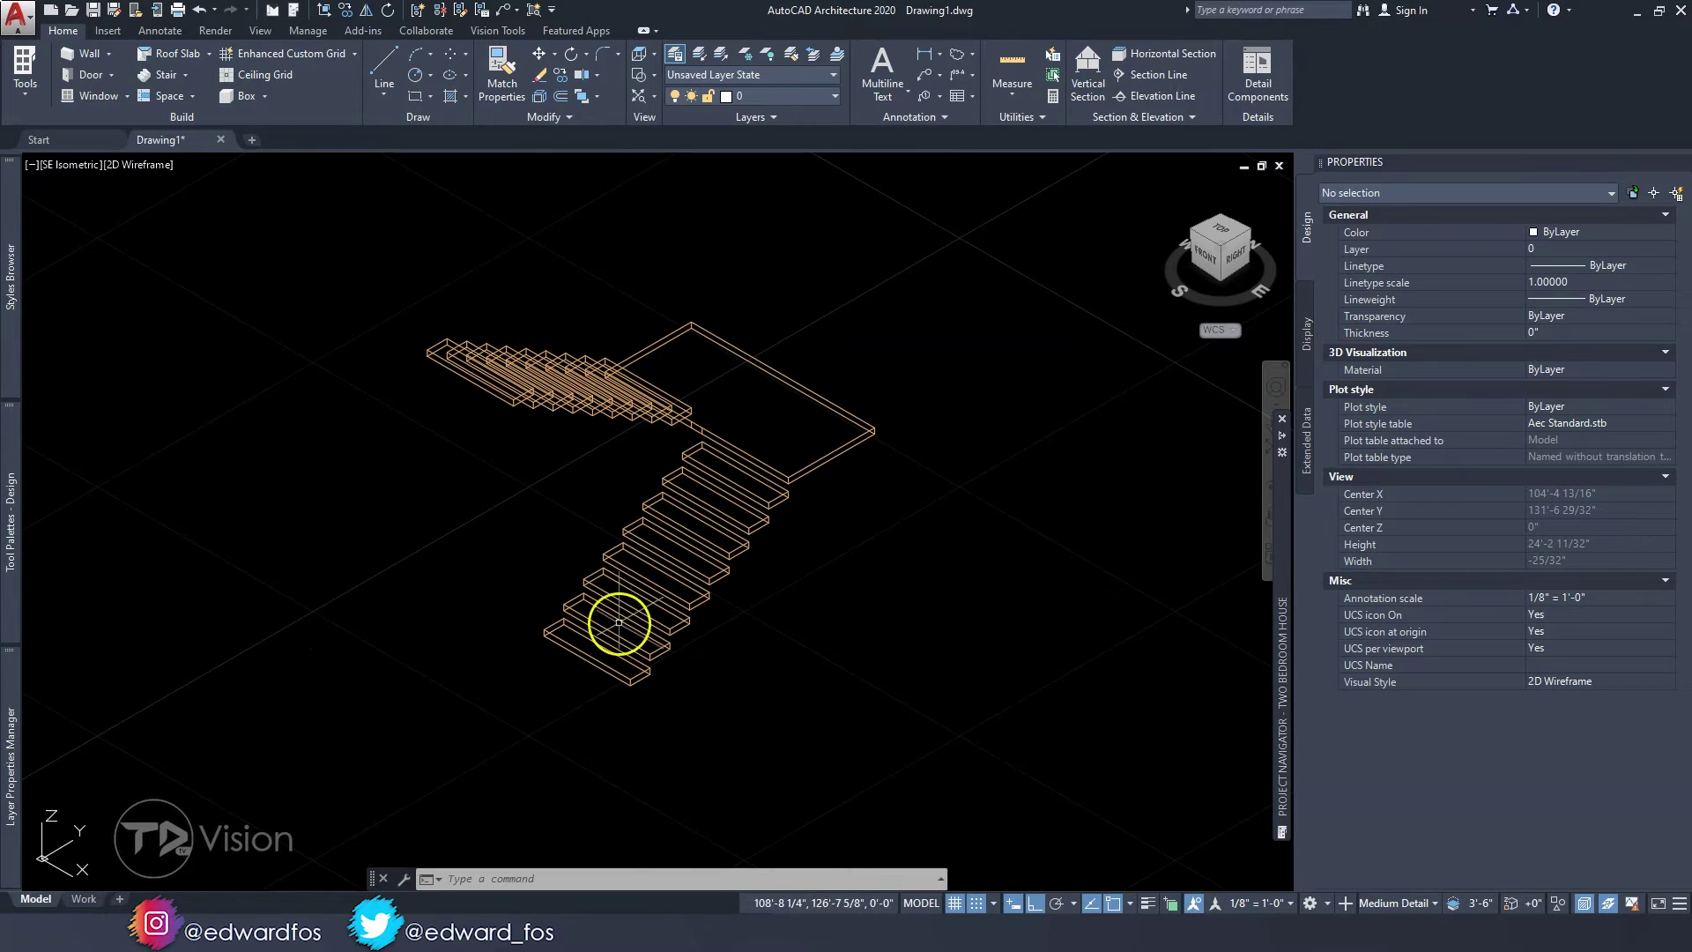
scroll(770, 499, up, 6)
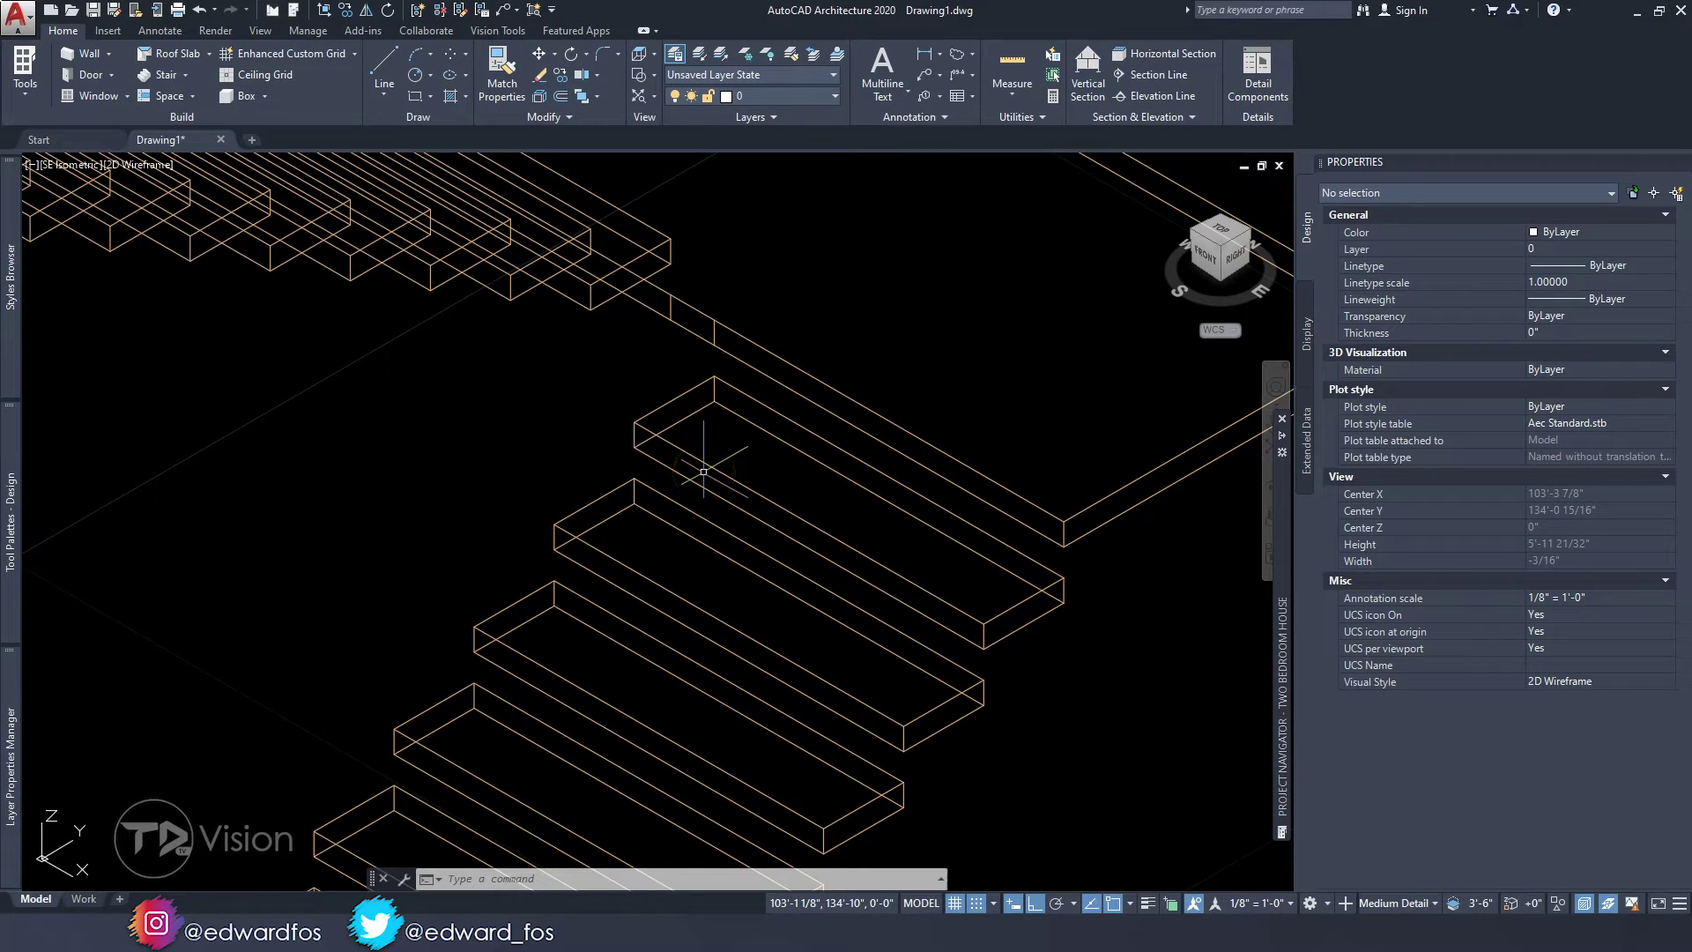
- Align the UCS to the face of the tread below the landing, origin at its end
click(258, 33)
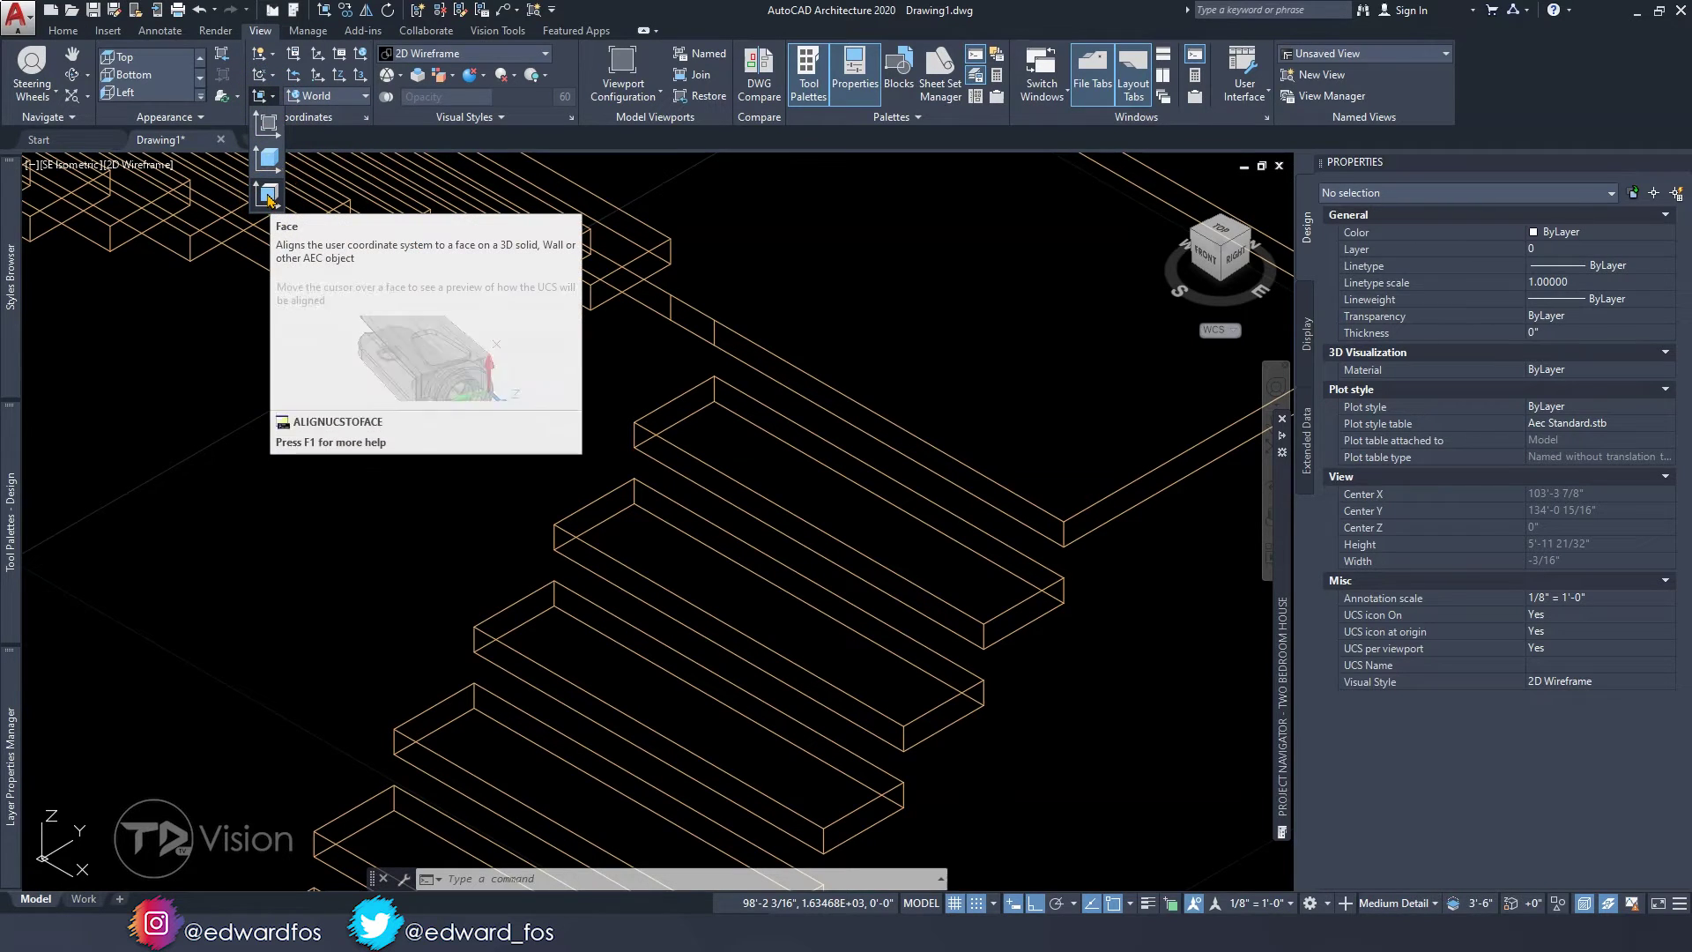
click(267, 194)
middle_drag(608, 439, 451, 370)
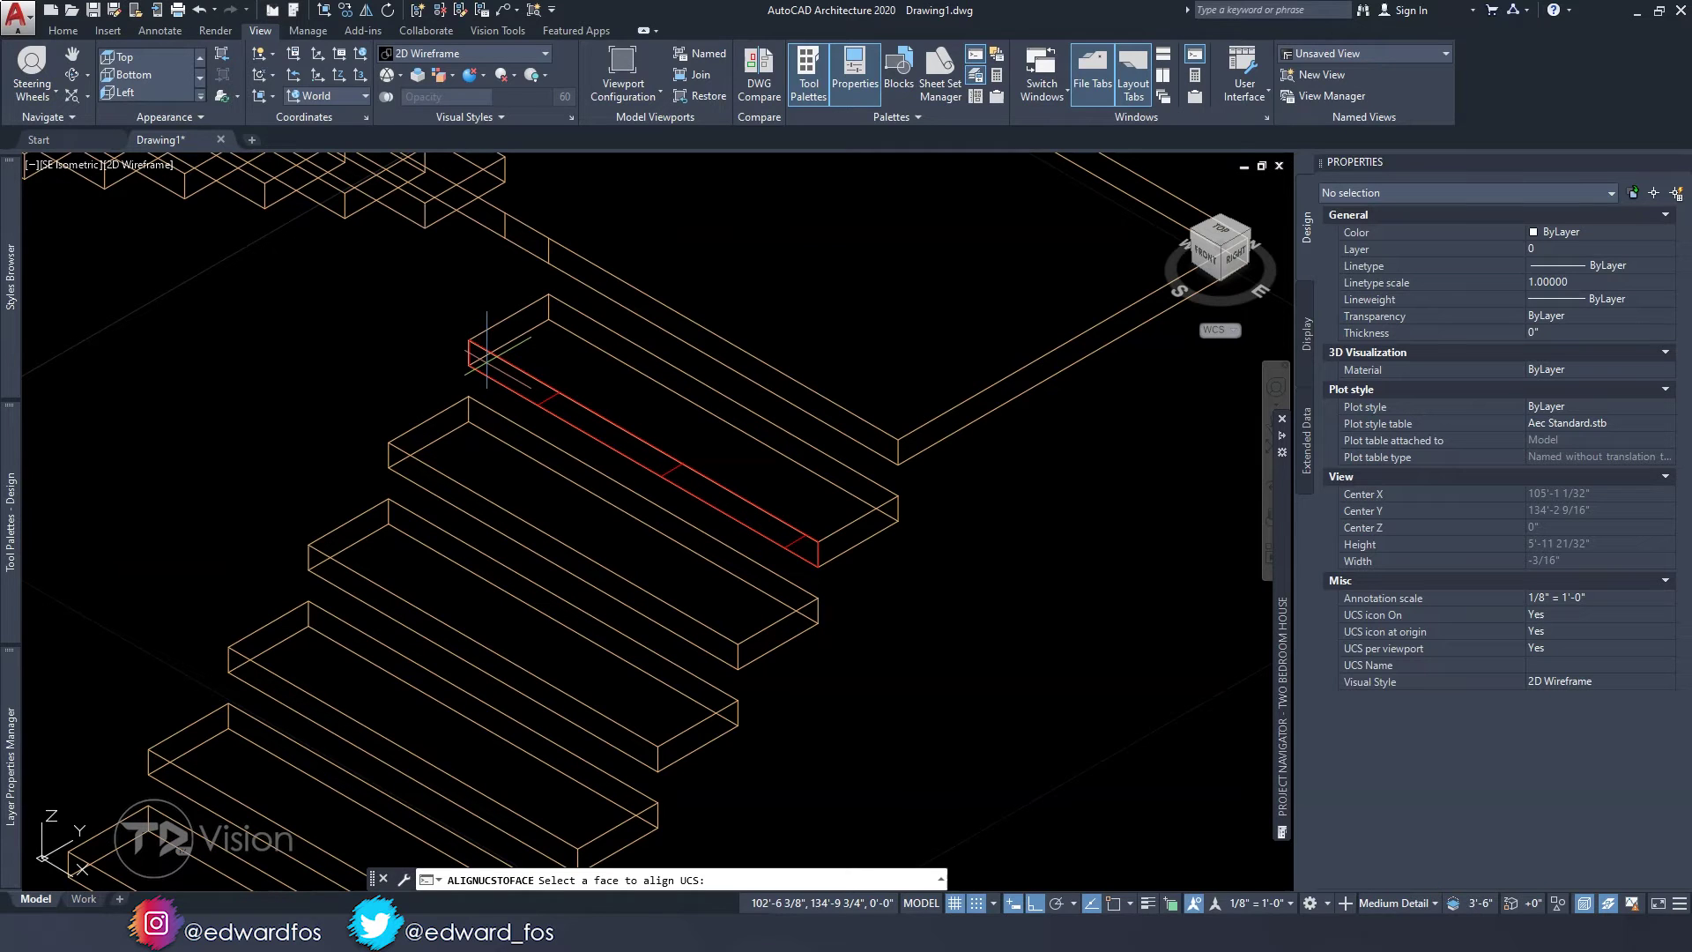
click(486, 353)
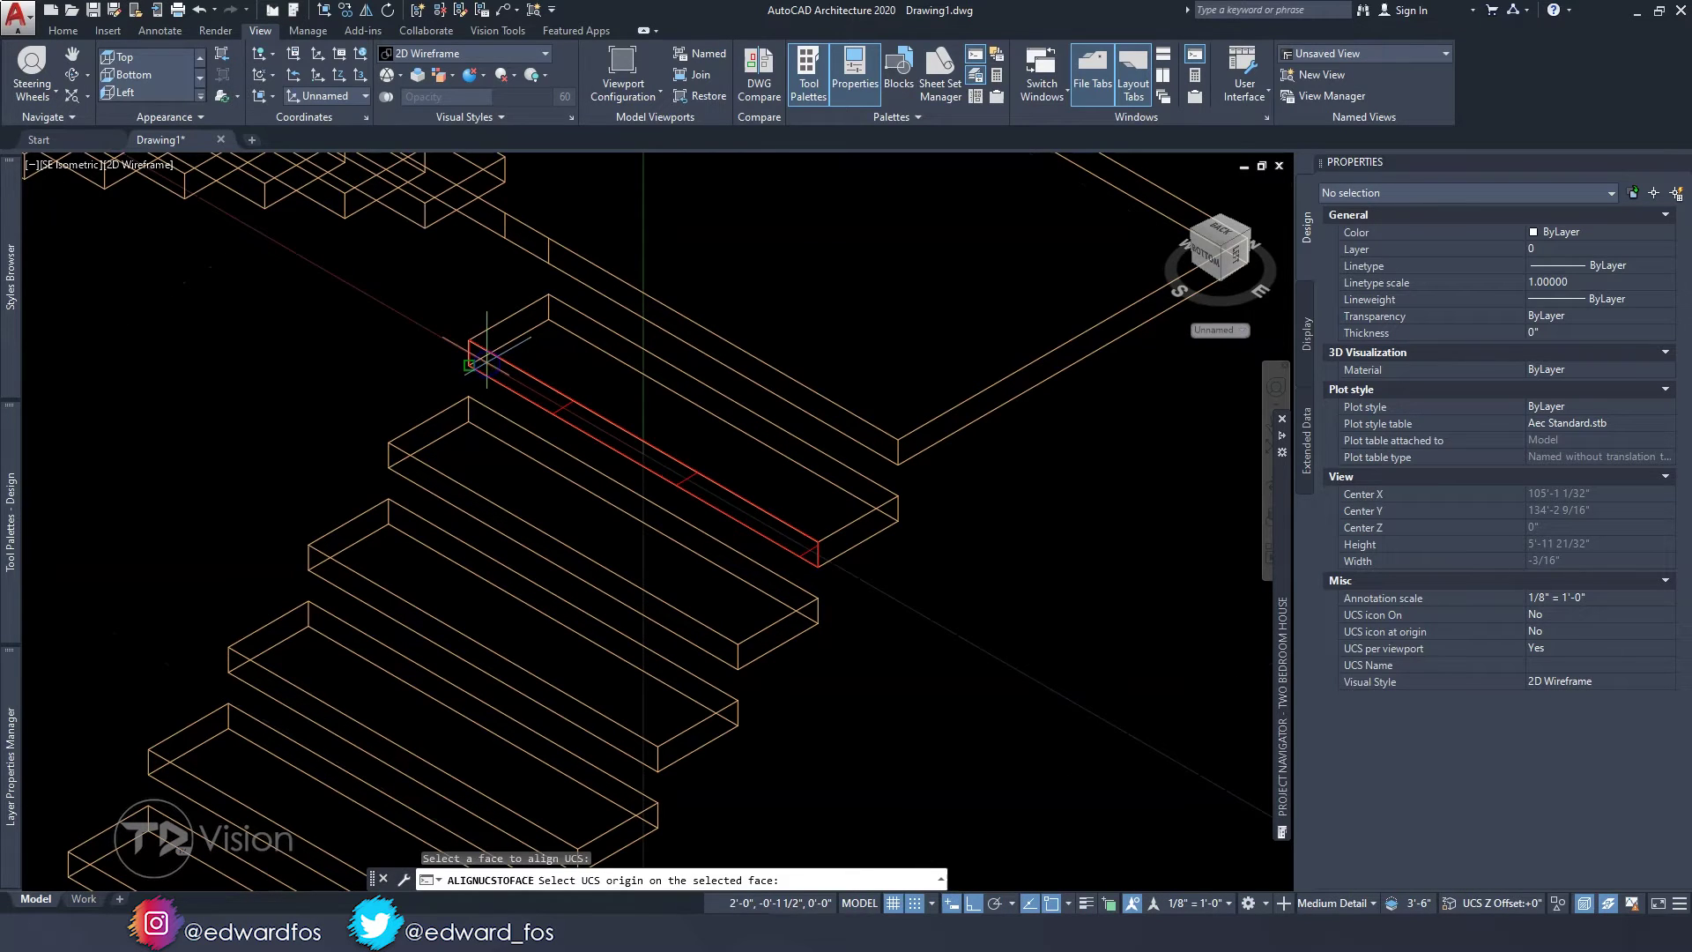
scroll(449, 329, down, 4)
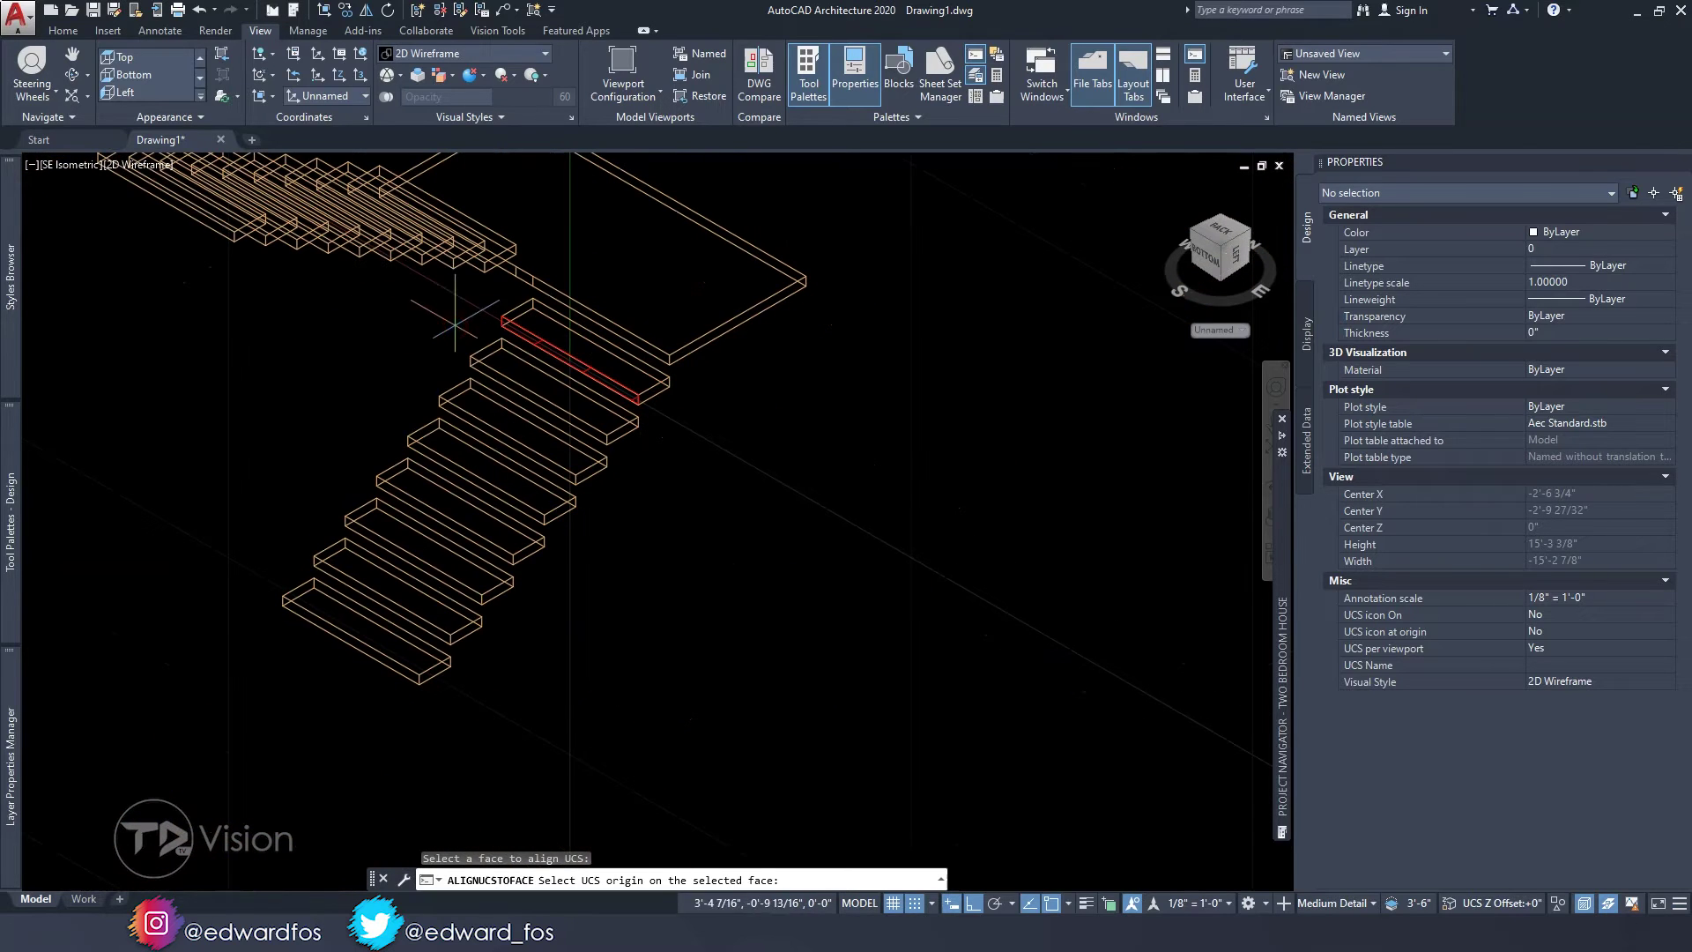
click(390, 364)
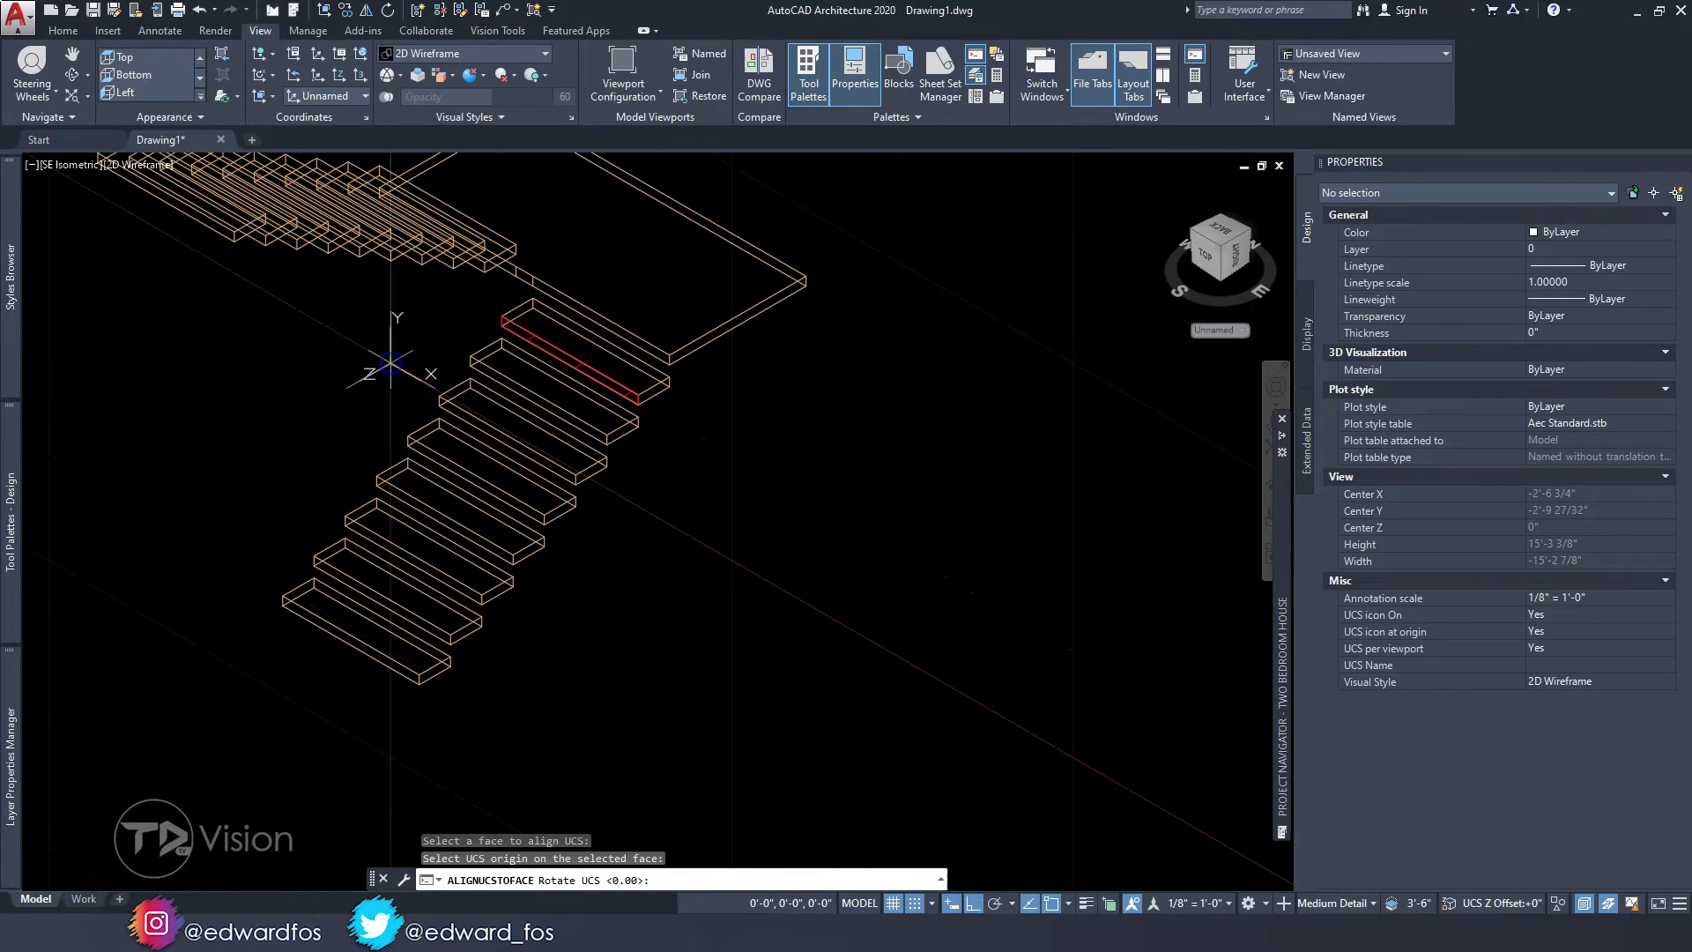
- Orbit the staircase to check the new UCS, then switch to the Front view
shift+middle_drag(487, 352, 586, 368)
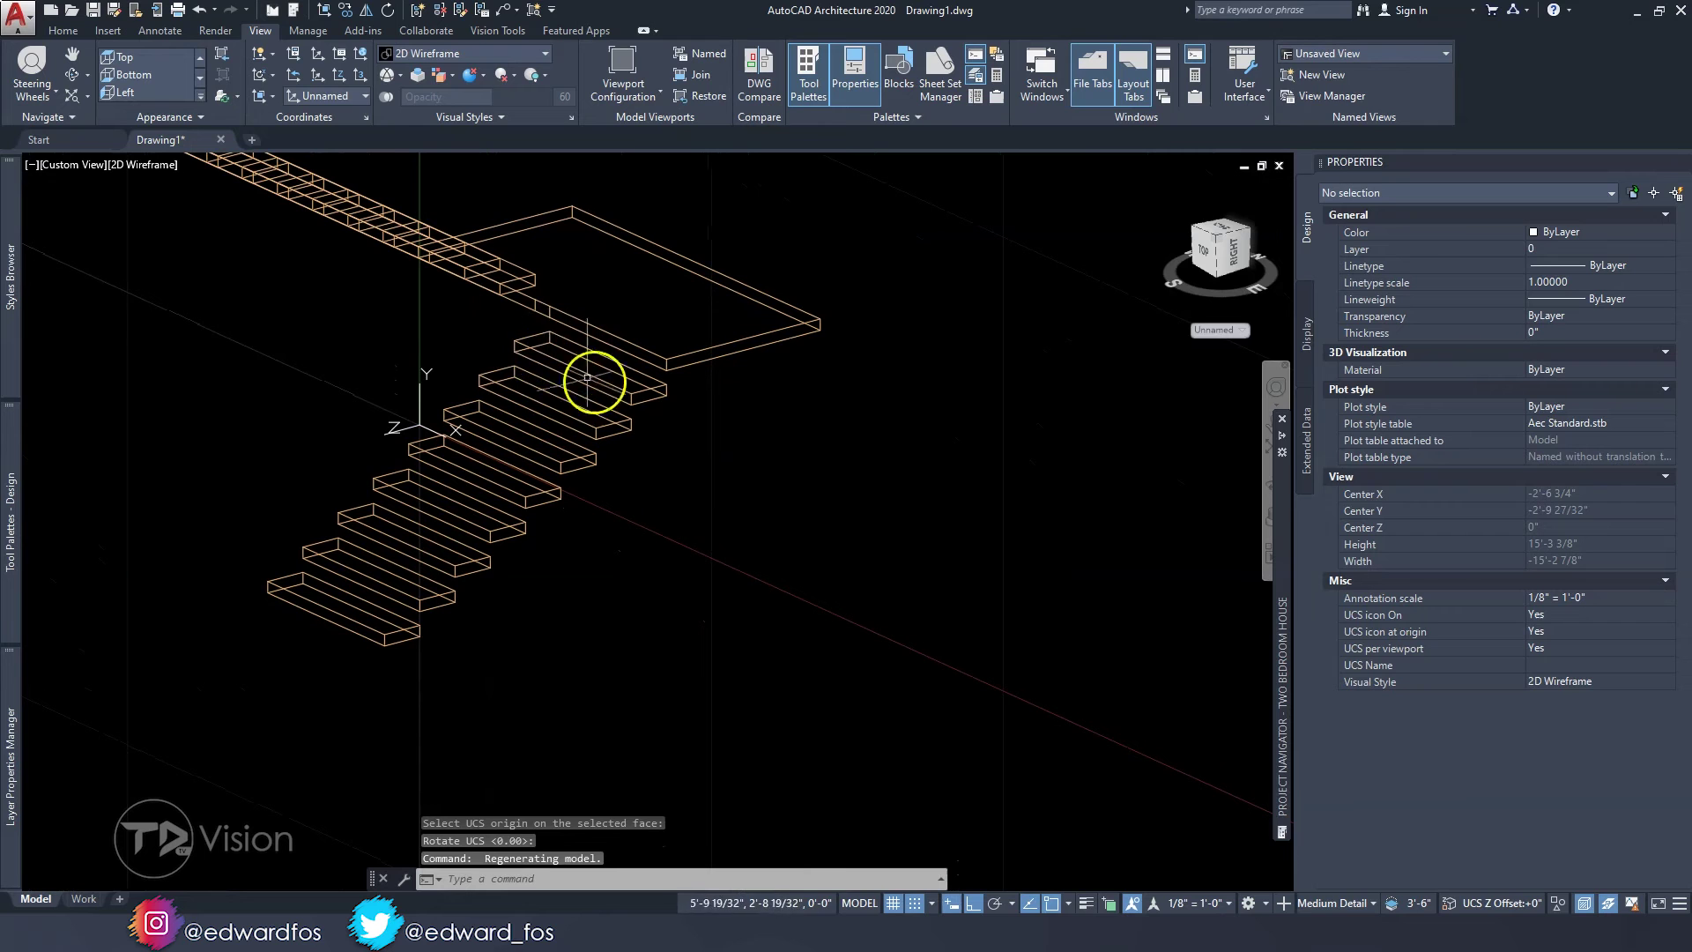
scroll(539, 357, up, 2)
shift+middle_drag(481, 384, 492, 411)
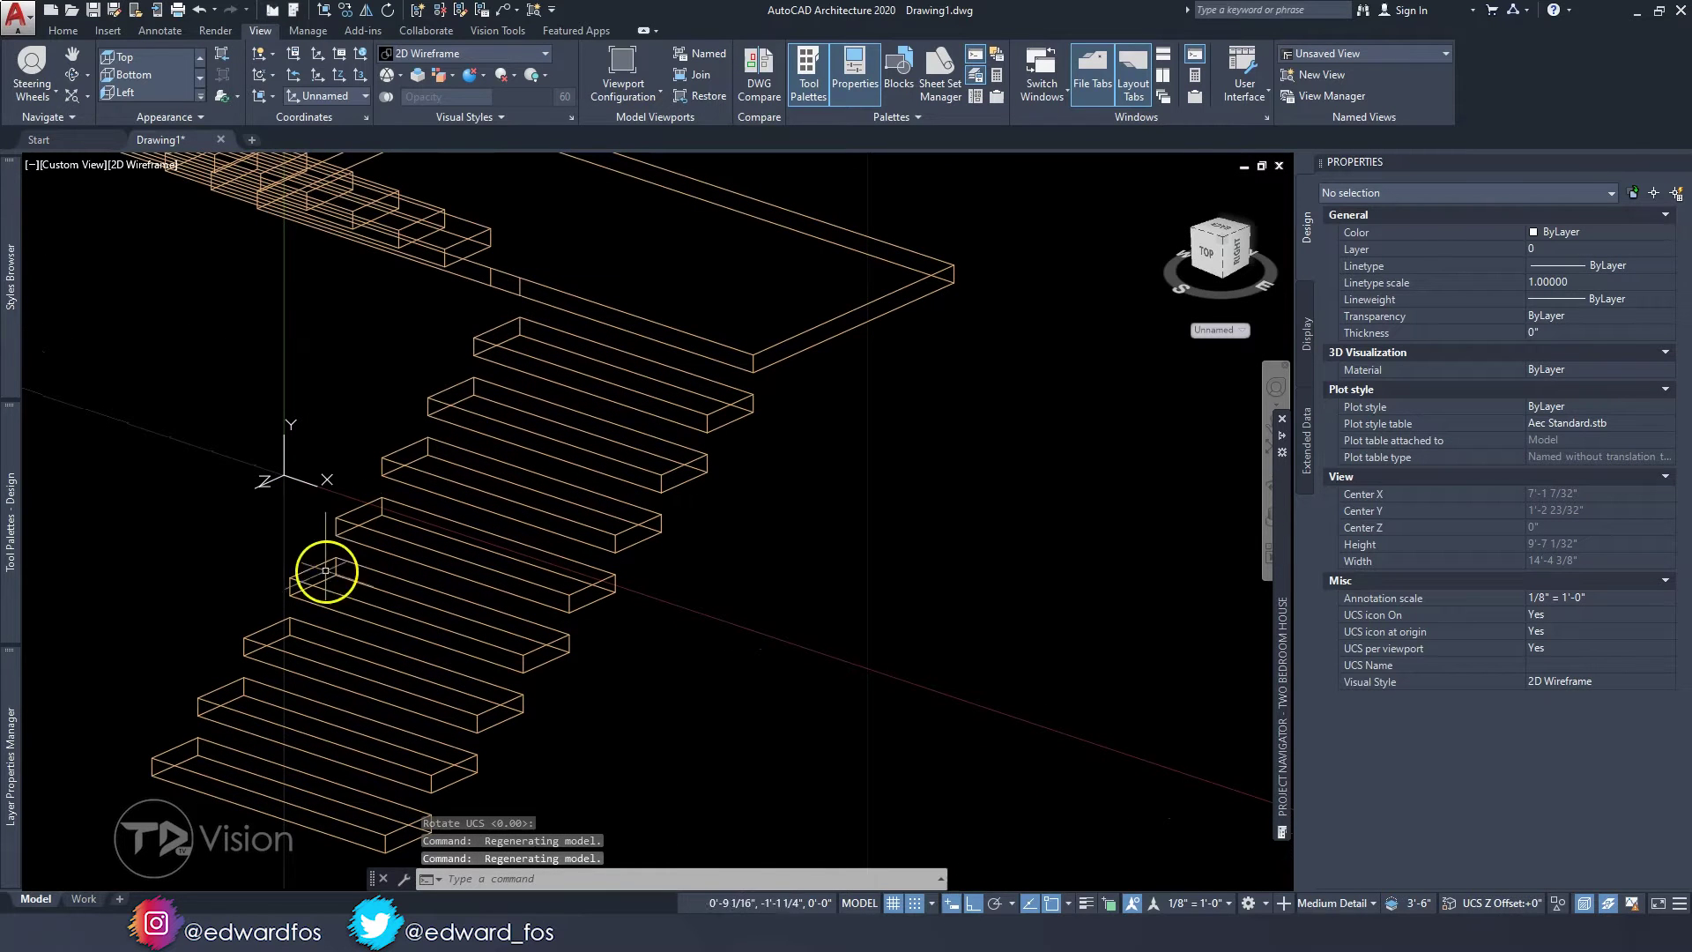
click(1204, 242)
- Rotate the view a quarter turn and center the treads
click(1266, 184)
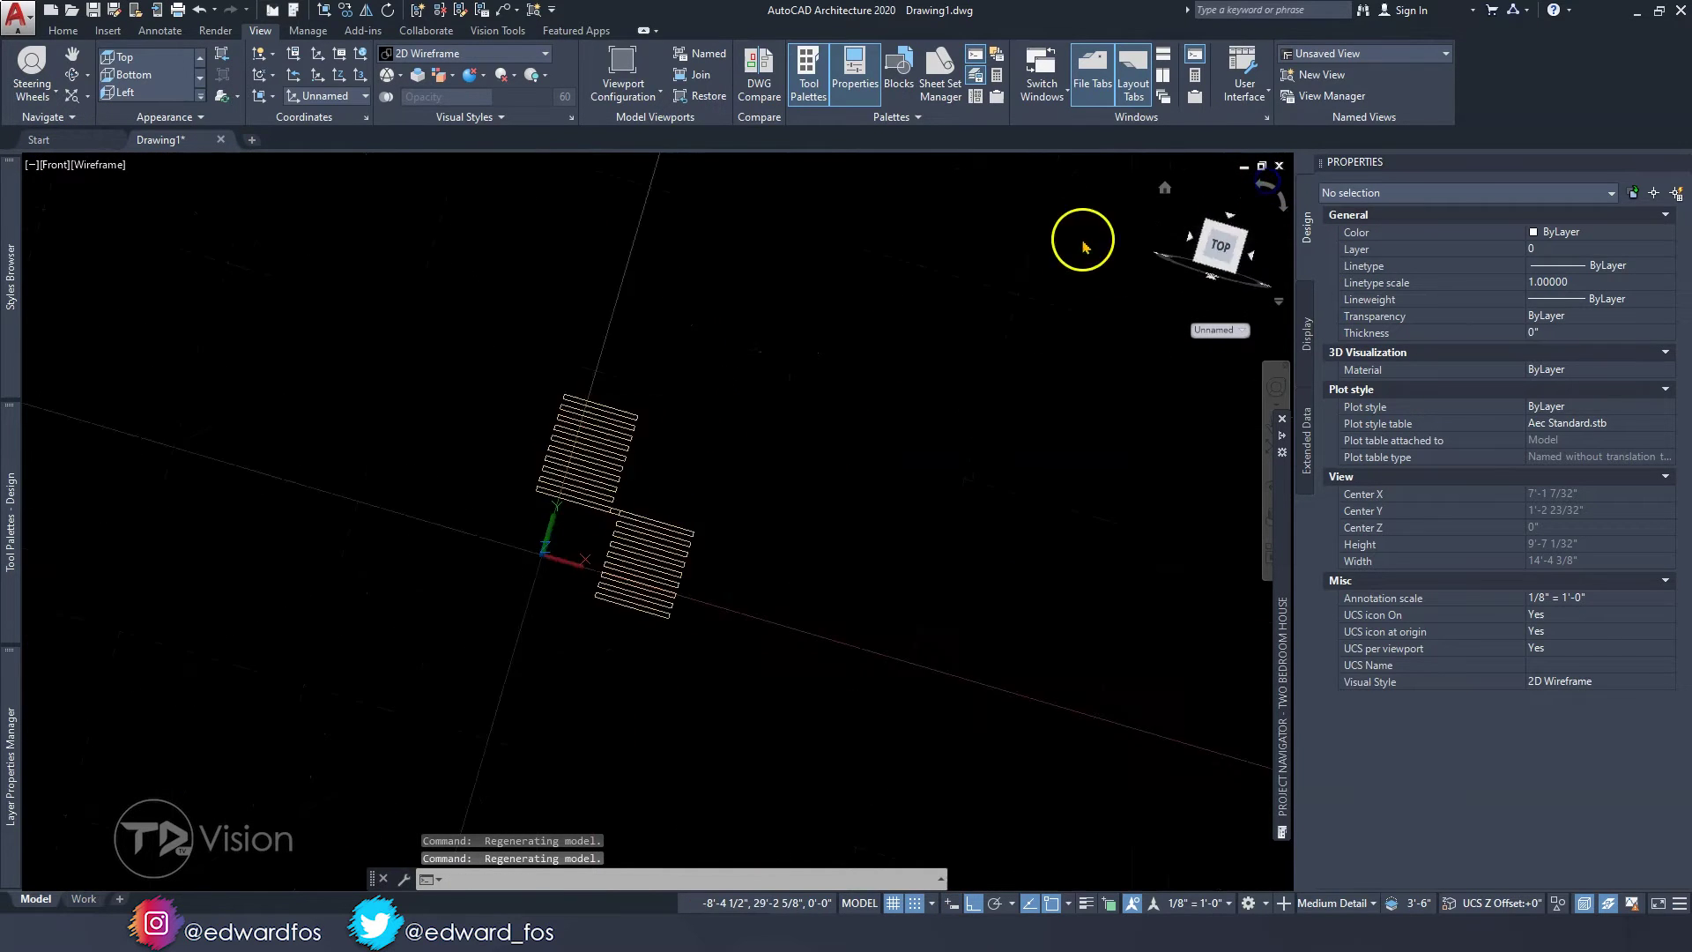
scroll(623, 525, up, 4)
middle_drag(612, 517, 650, 535)
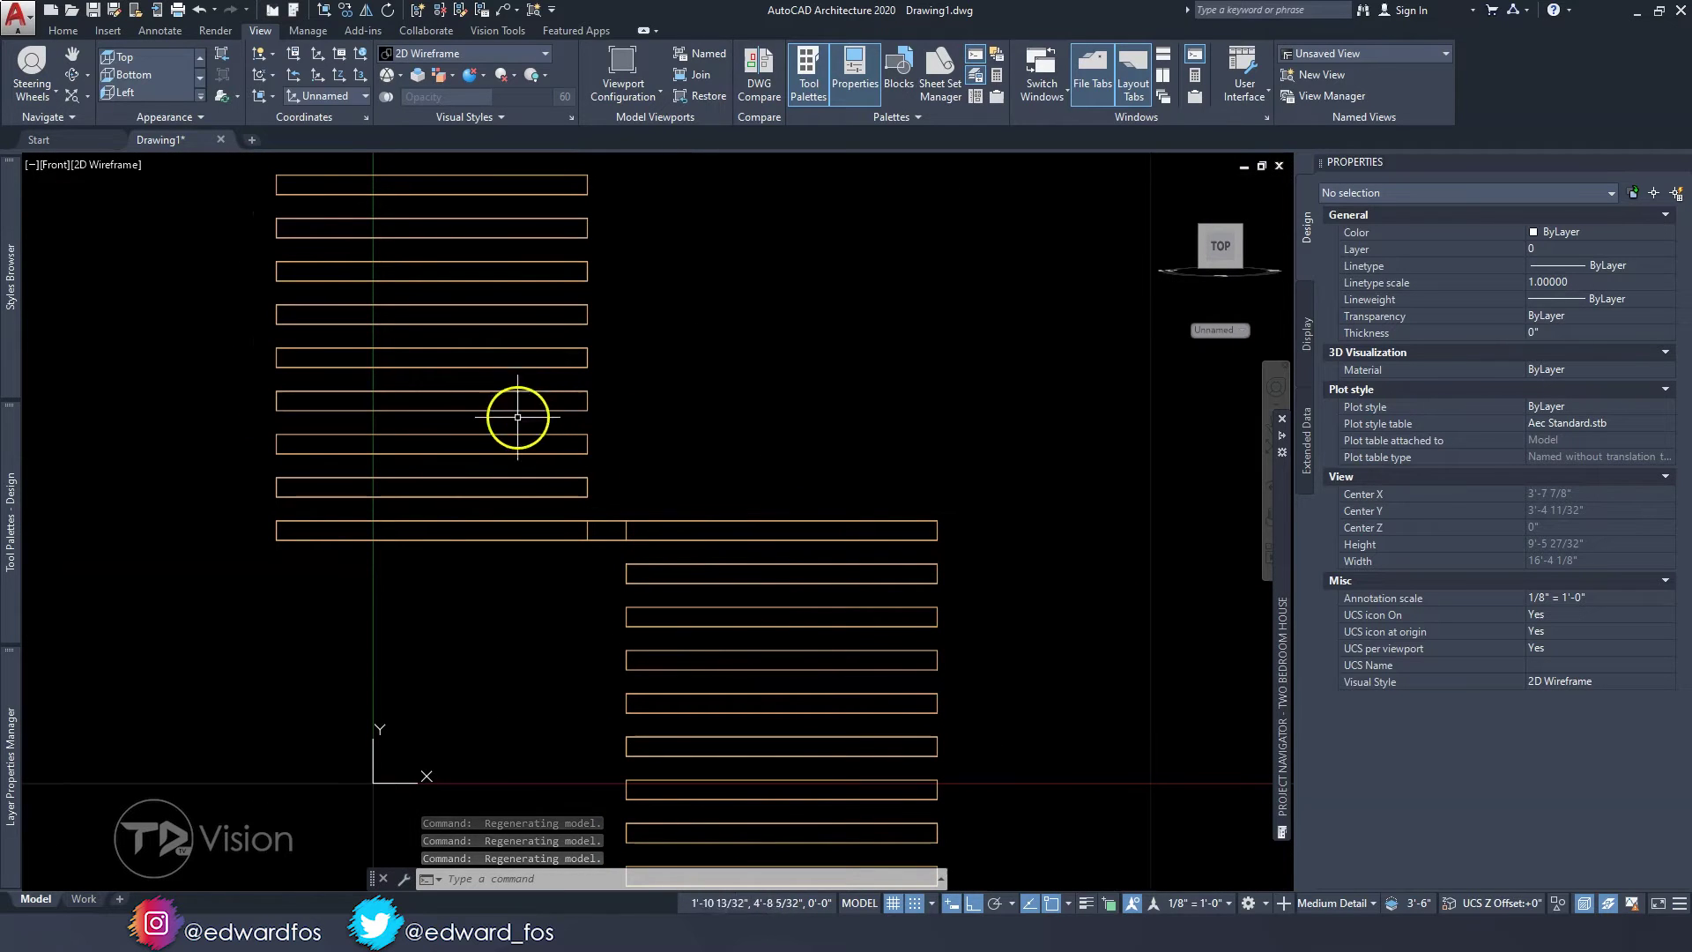
- Draw a polyline along the upper tread's edge and diagonally down to the lower tread's corner
click(64, 32)
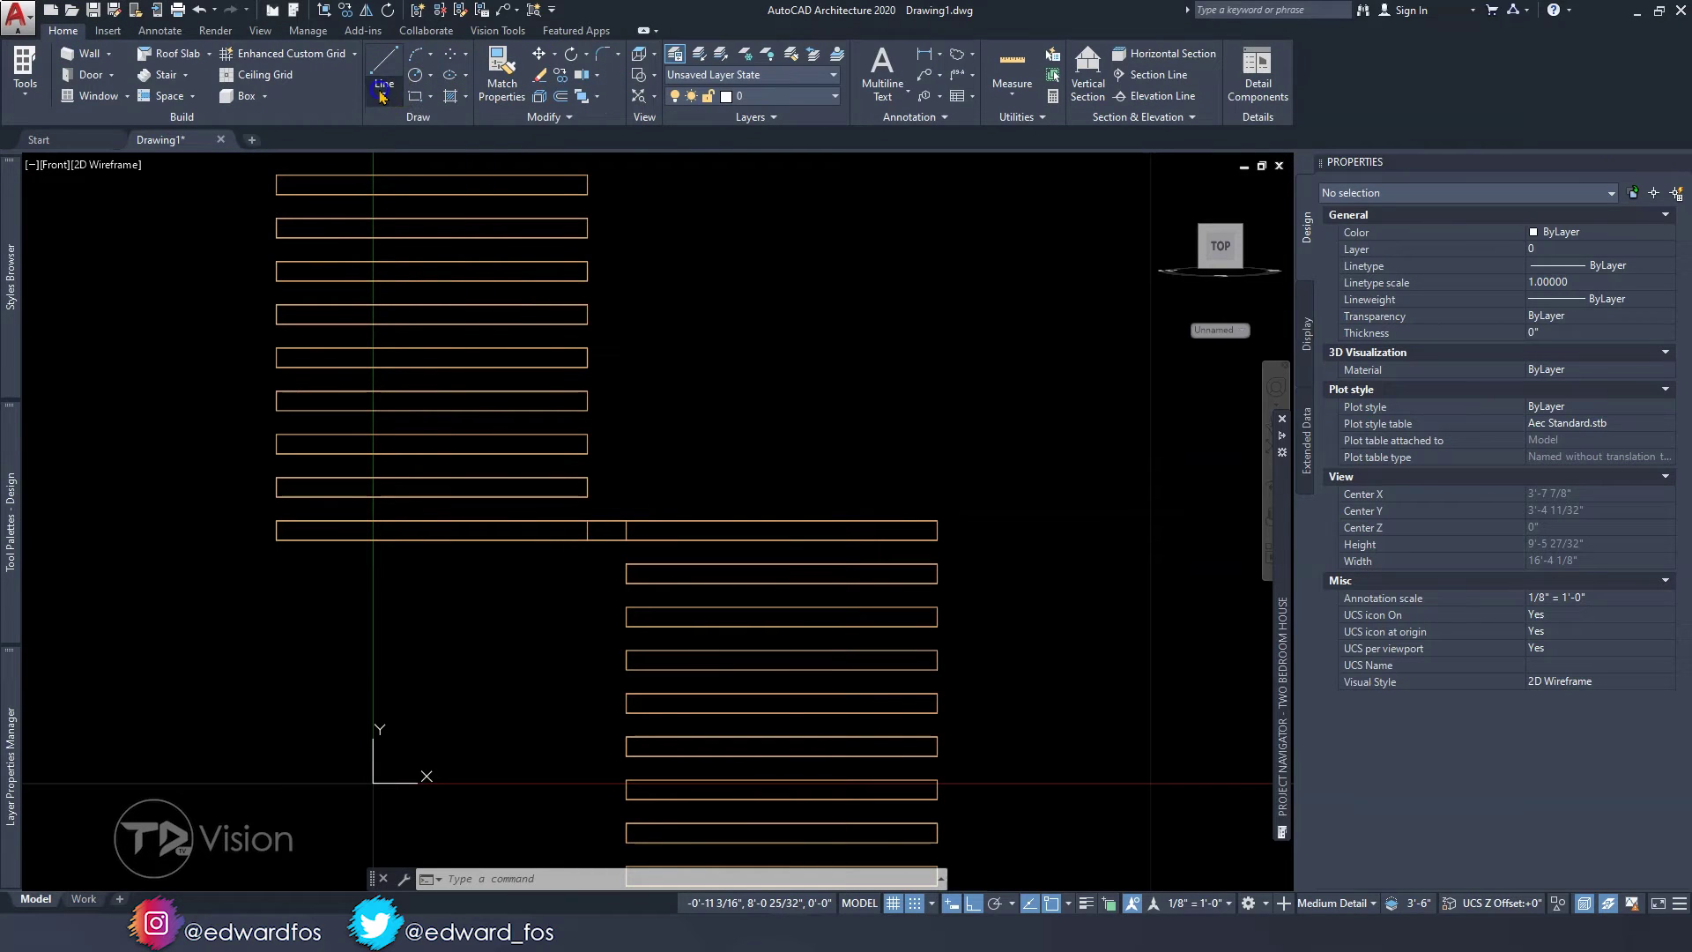
click(384, 88)
click(419, 162)
scroll(189, 498, up, 2)
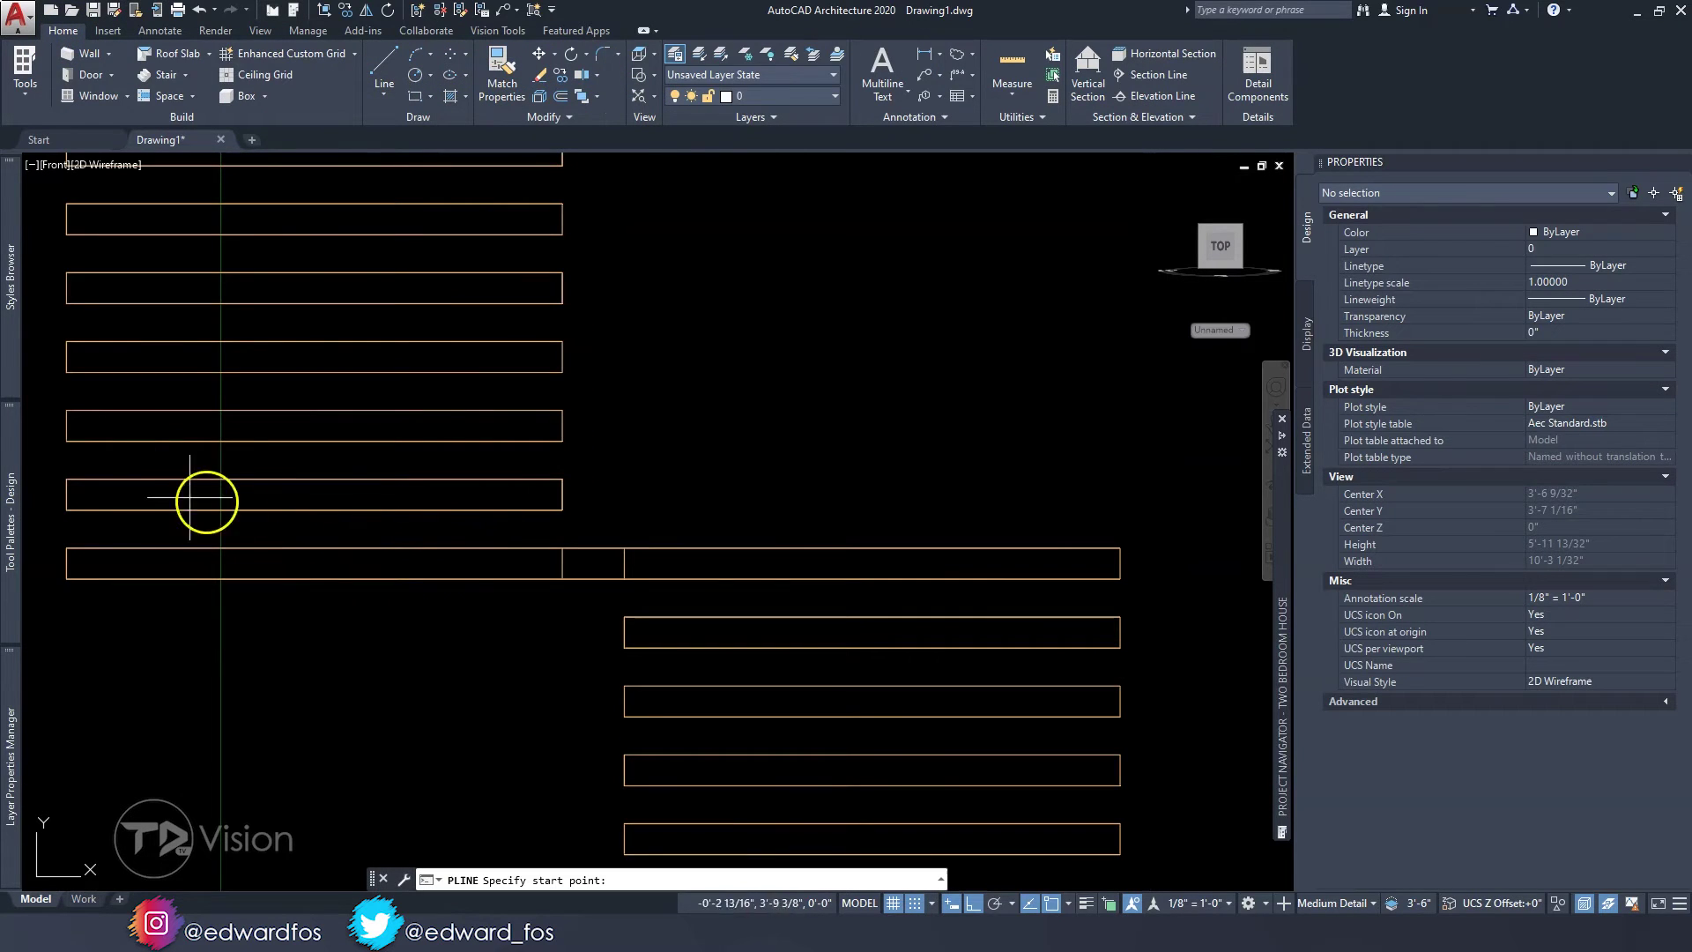
click(66, 493)
click(562, 494)
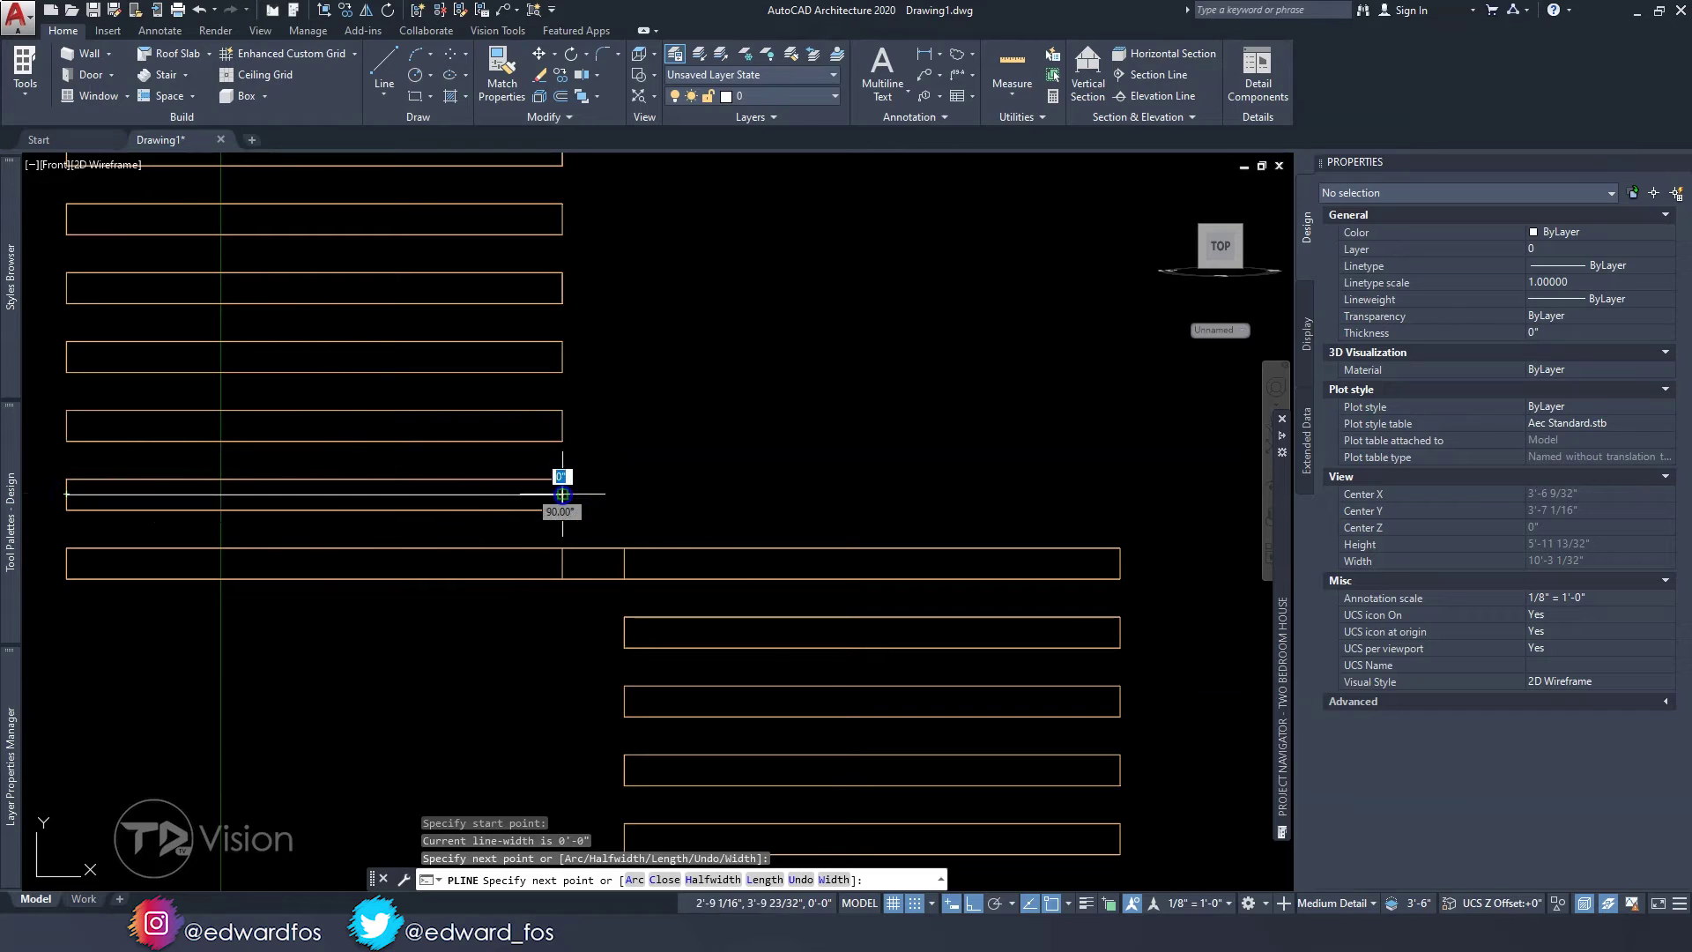
click(624, 631)
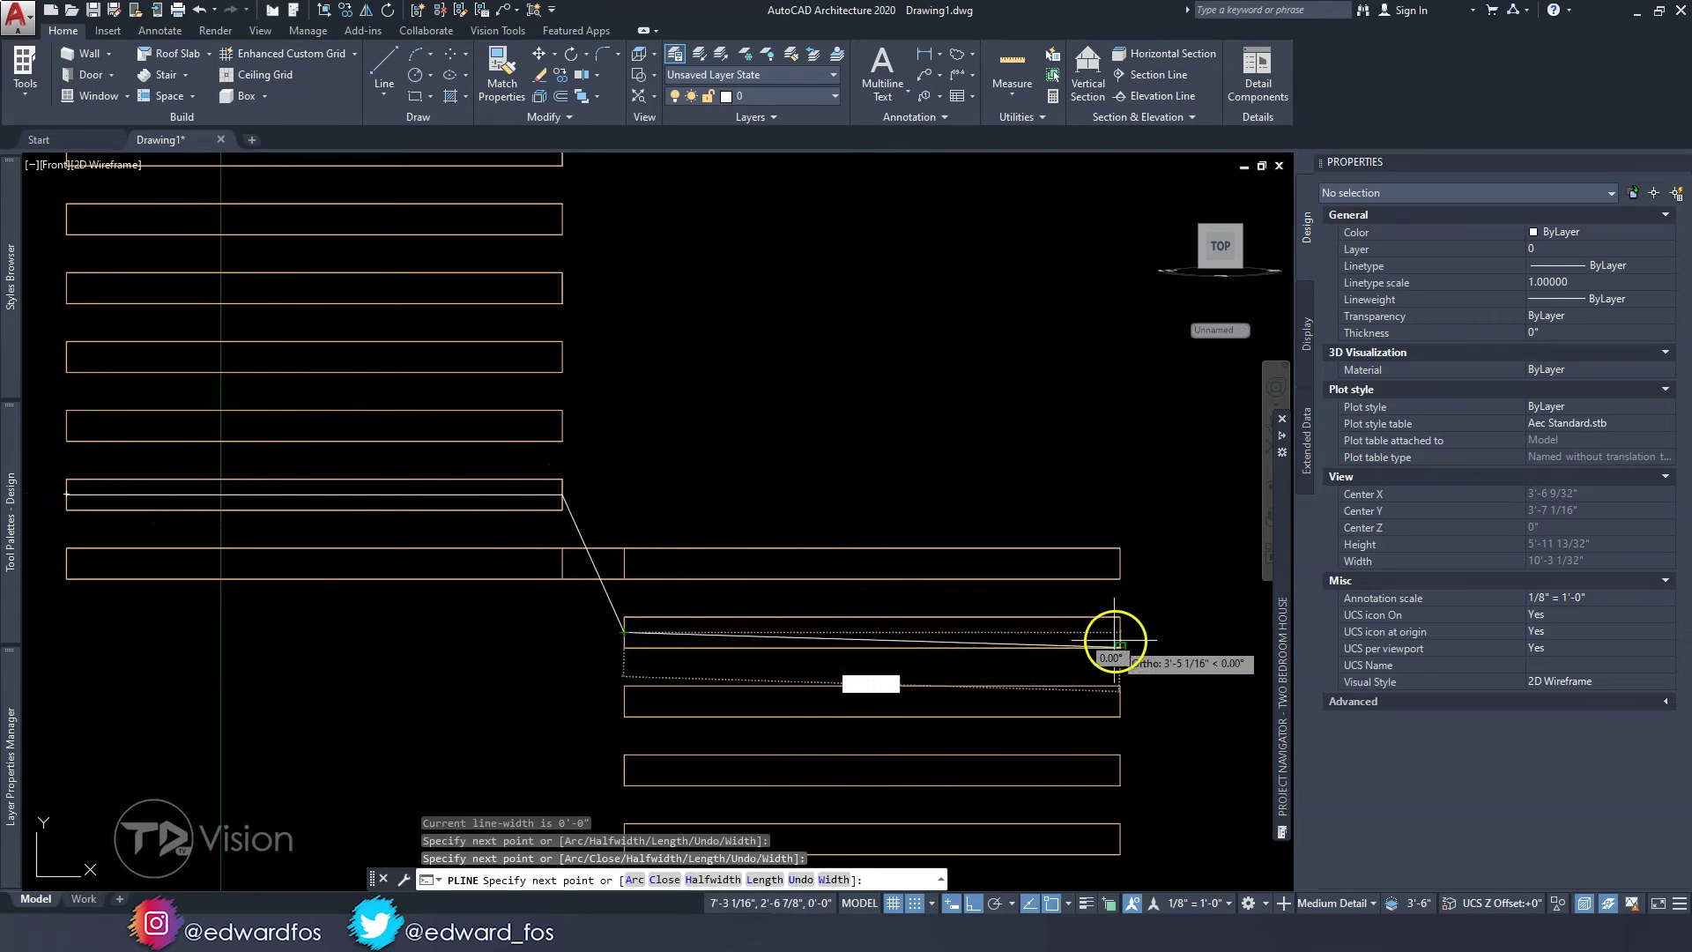
key(Escape)
key(Escape)
scroll(785, 480, down, 2)
mouse_move(785, 481)
shift+middle_down()
mouse_move(699, 521)
mouse_move(547, 525)
mouse_move(865, 502)
mouse_move(740, 484)
mouse_move(812, 486)
shift+middle_up()
- From the Top view, align the UCS to the next tread up, accepting the default rotation
click(1212, 253)
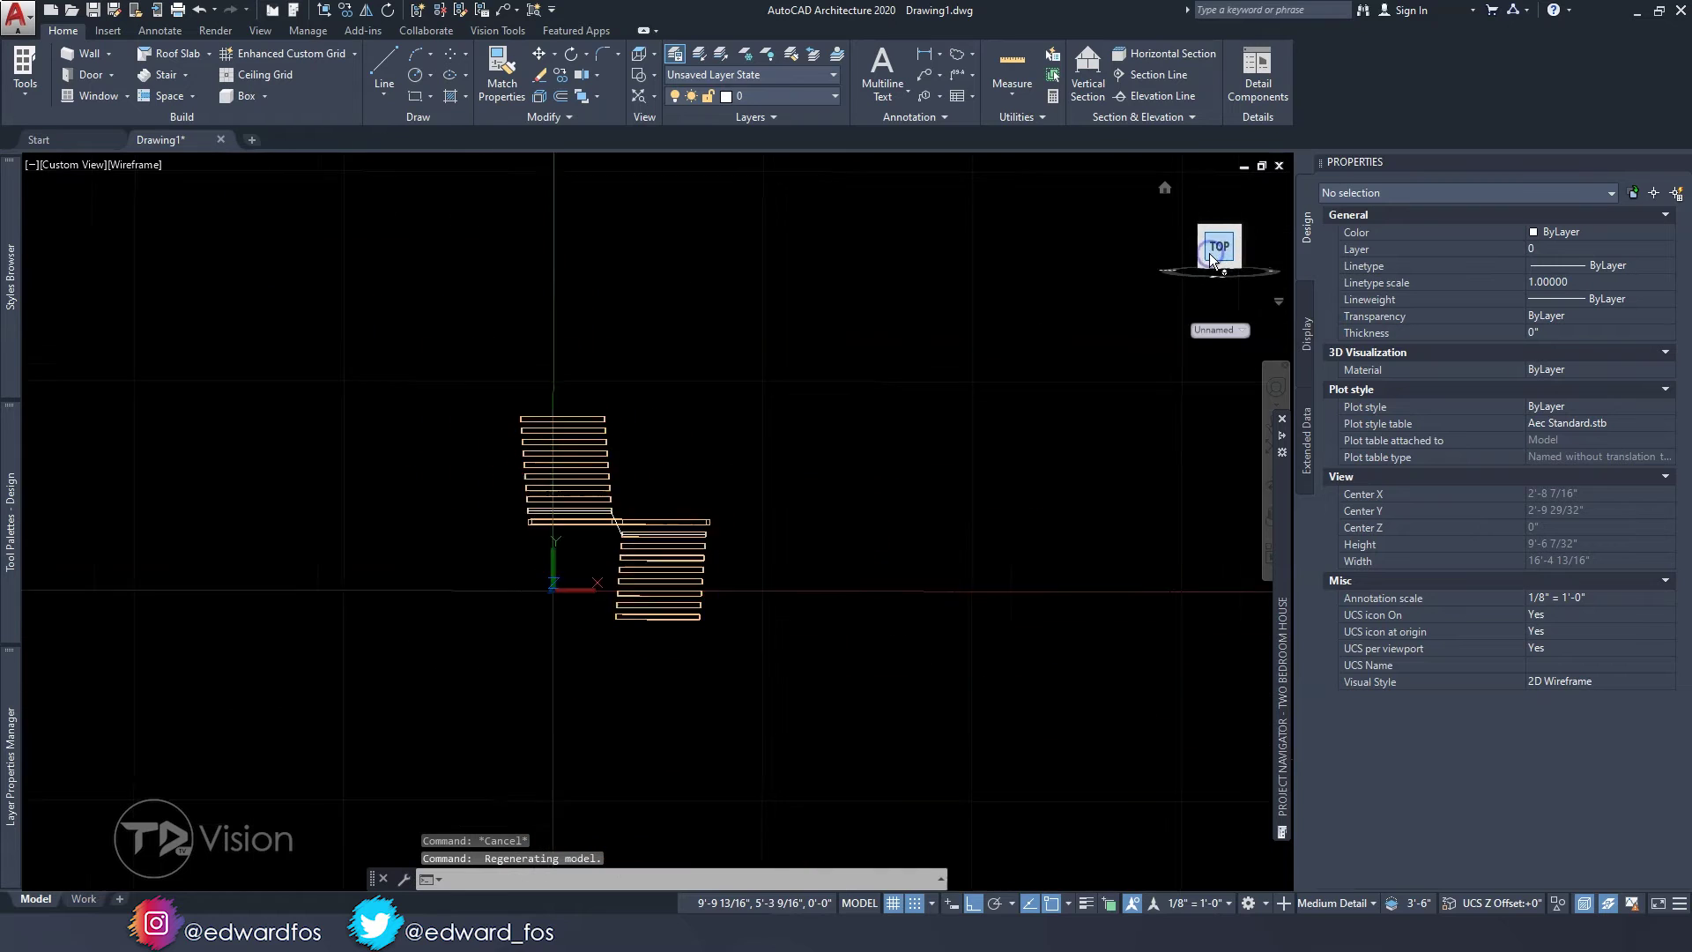
scroll(605, 494, up, 5)
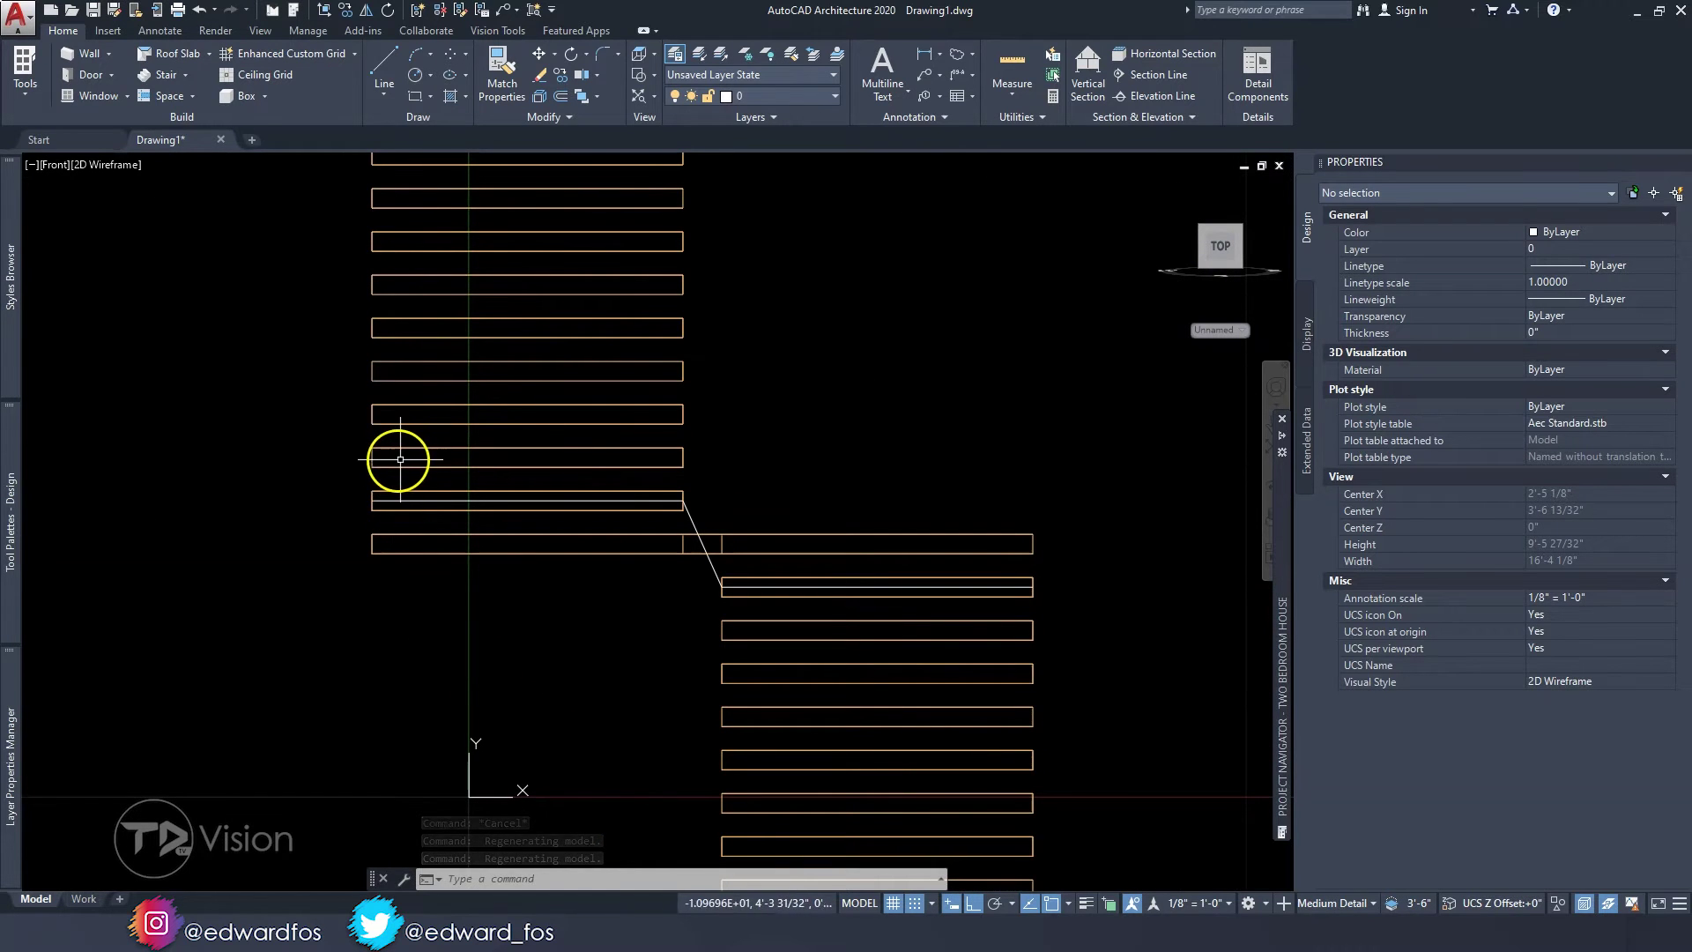
click(261, 31)
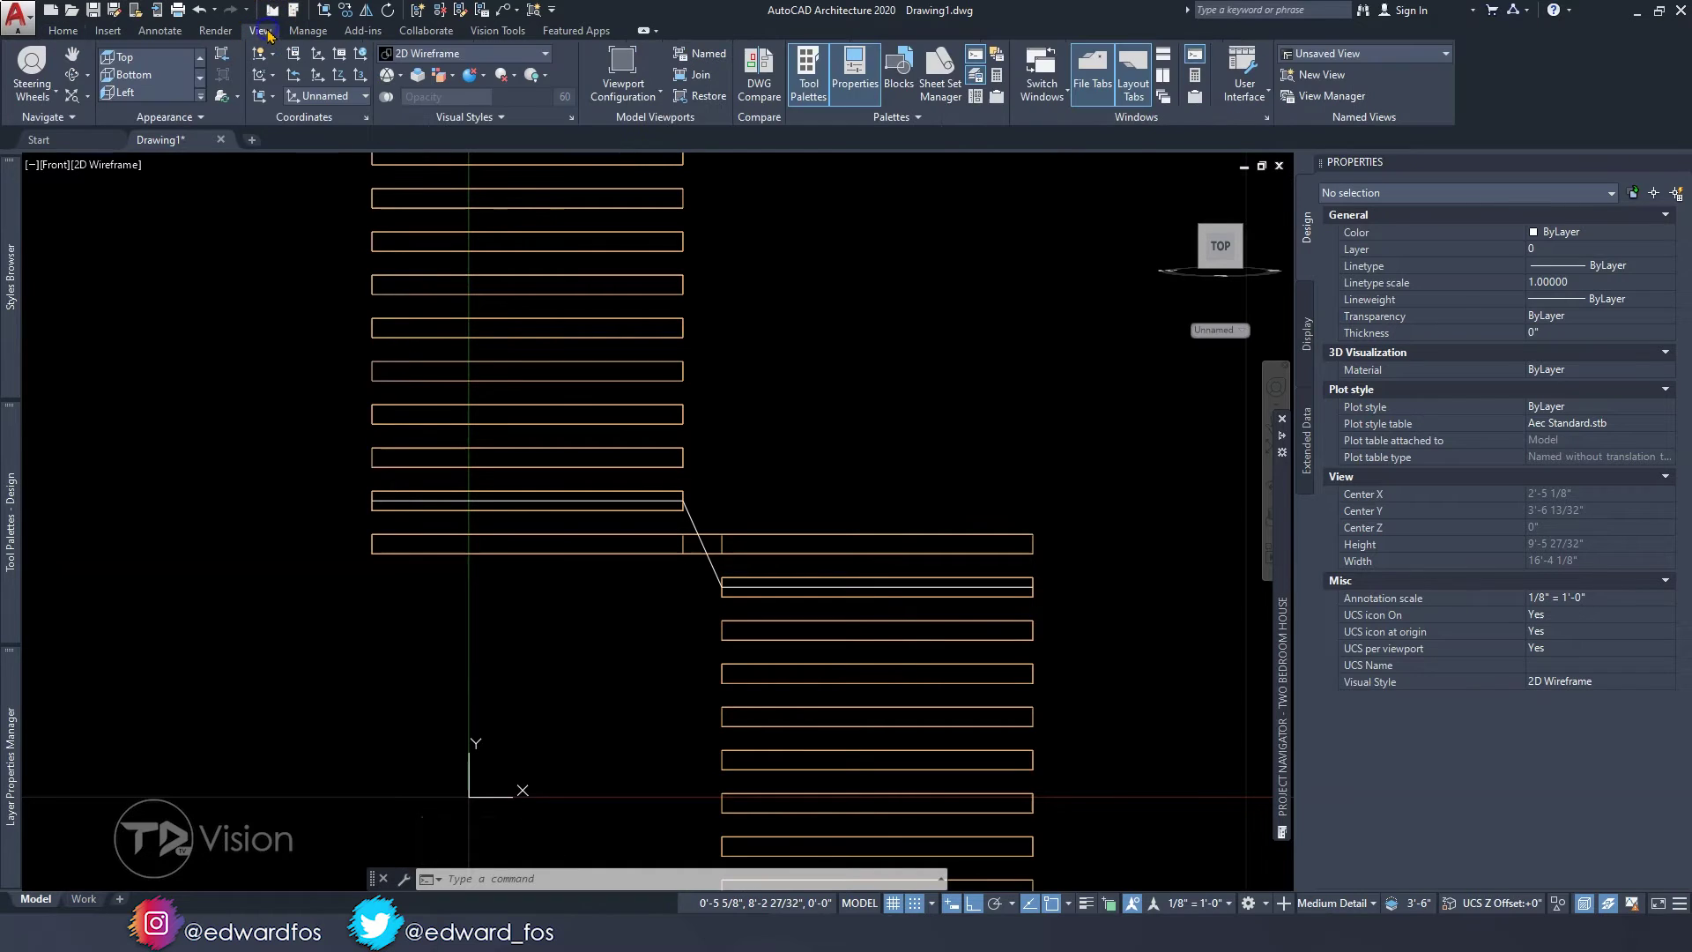
click(269, 196)
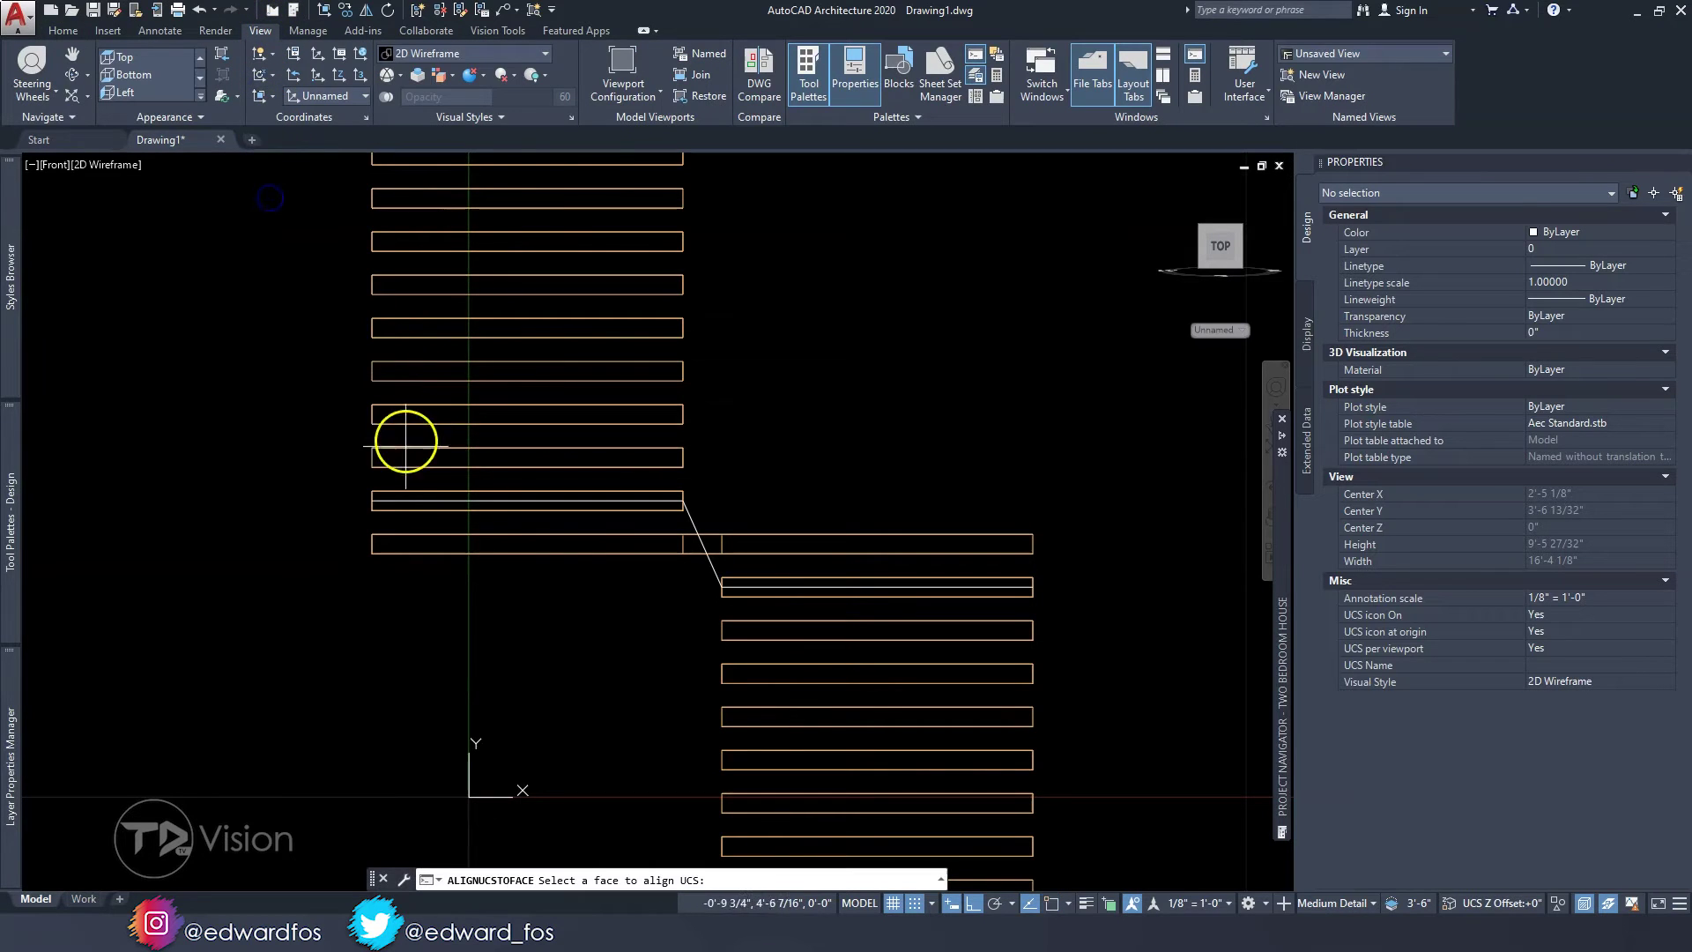
click(317, 520)
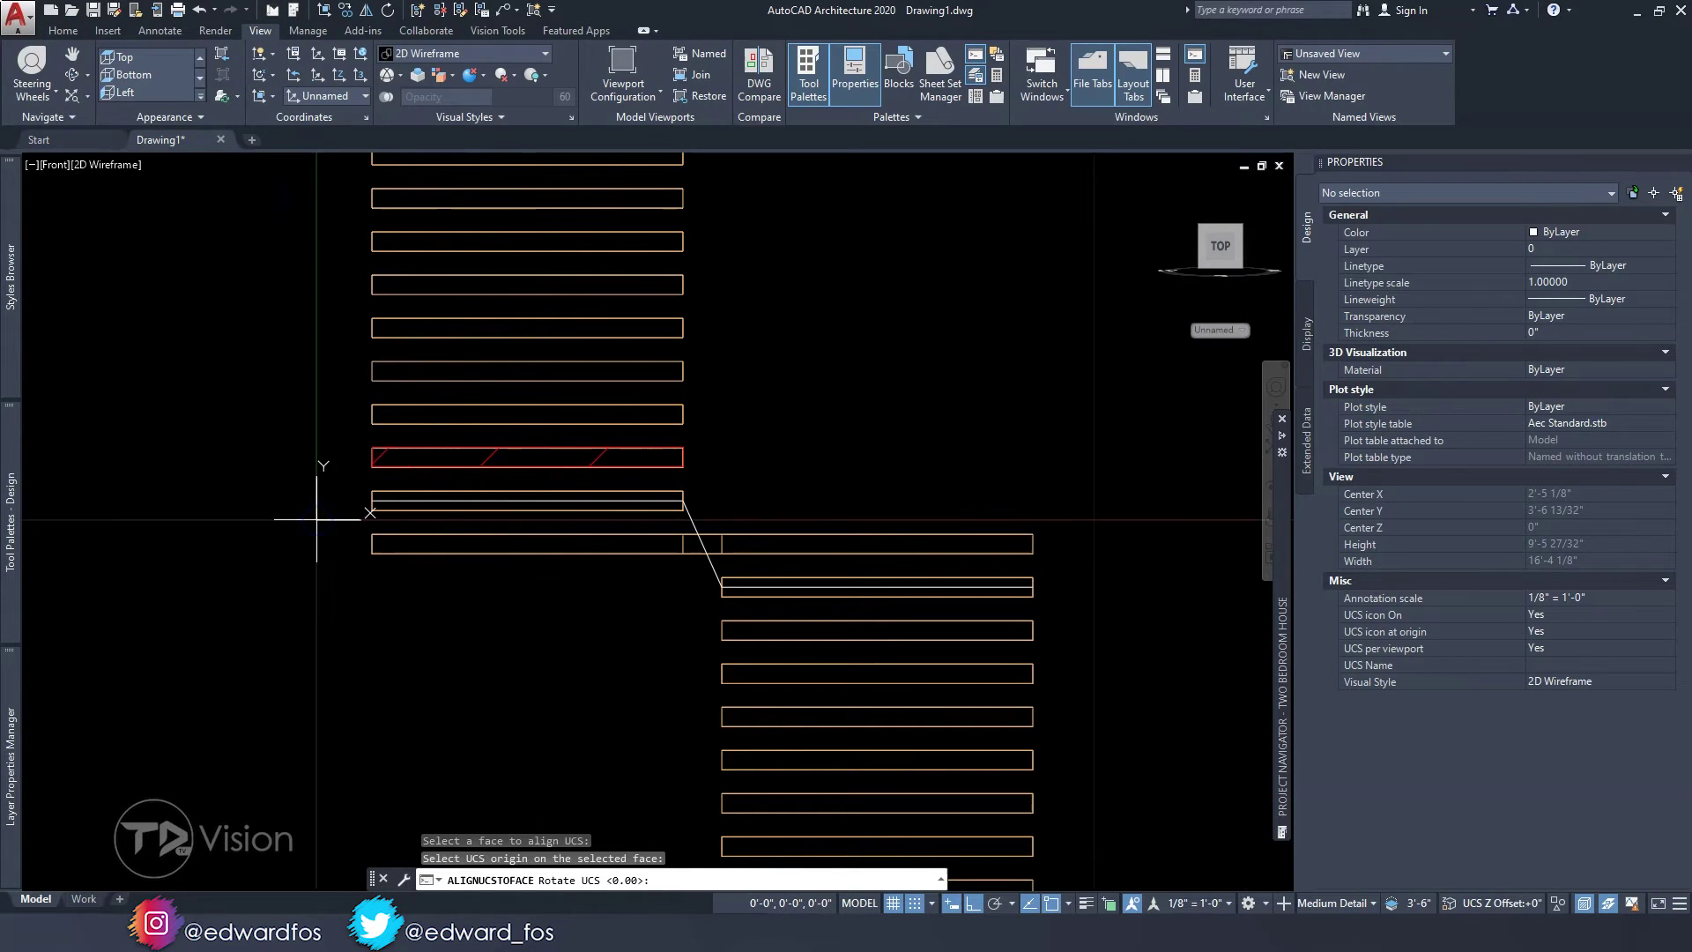
key(Return)
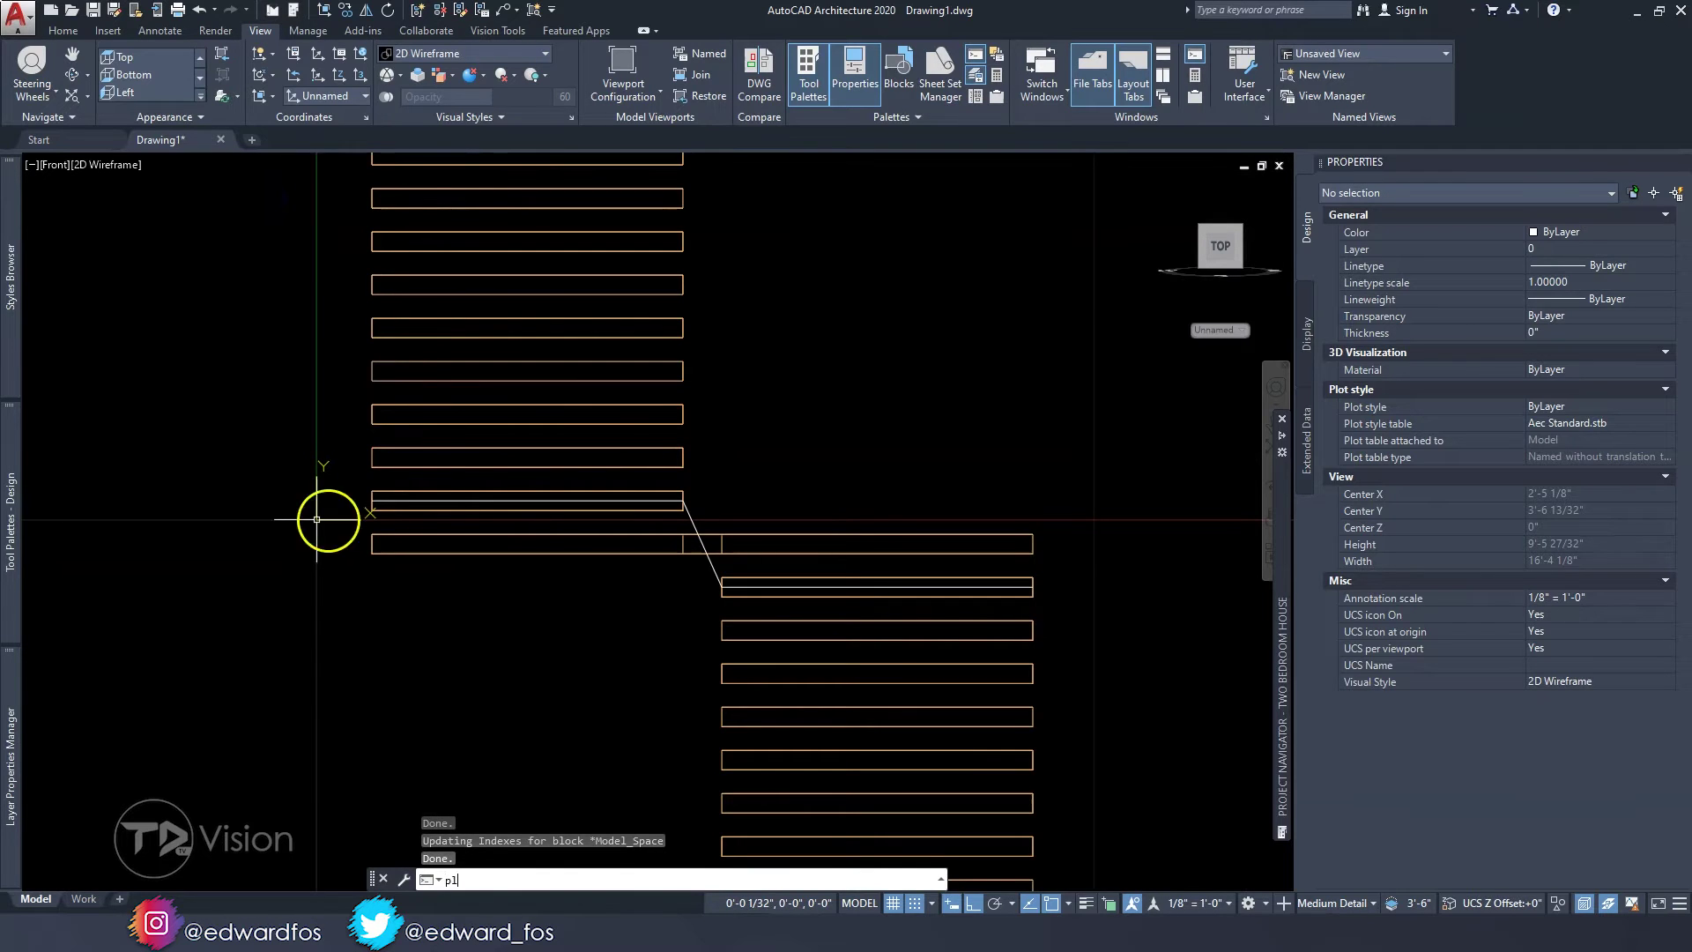
- Draw a second polyline along that tread edge and down to the lower tread's left midpoint
key(Return)
scroll(434, 465, up, 4)
click(261, 440)
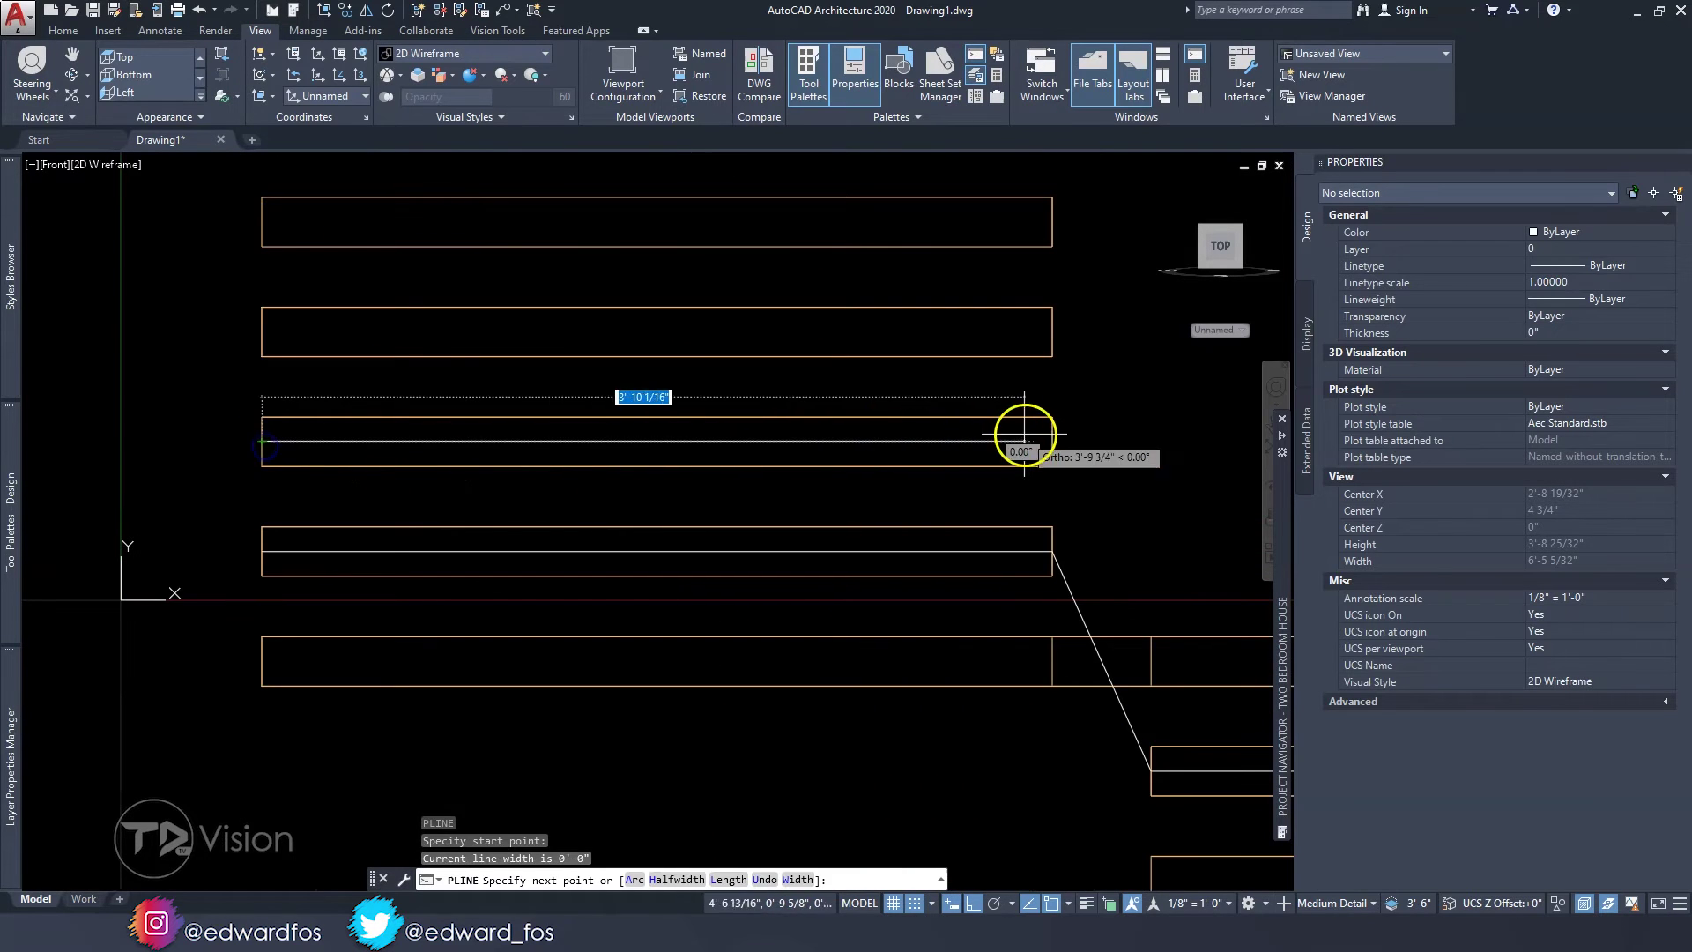
click(1053, 441)
middle_drag(1077, 490, 693, 235)
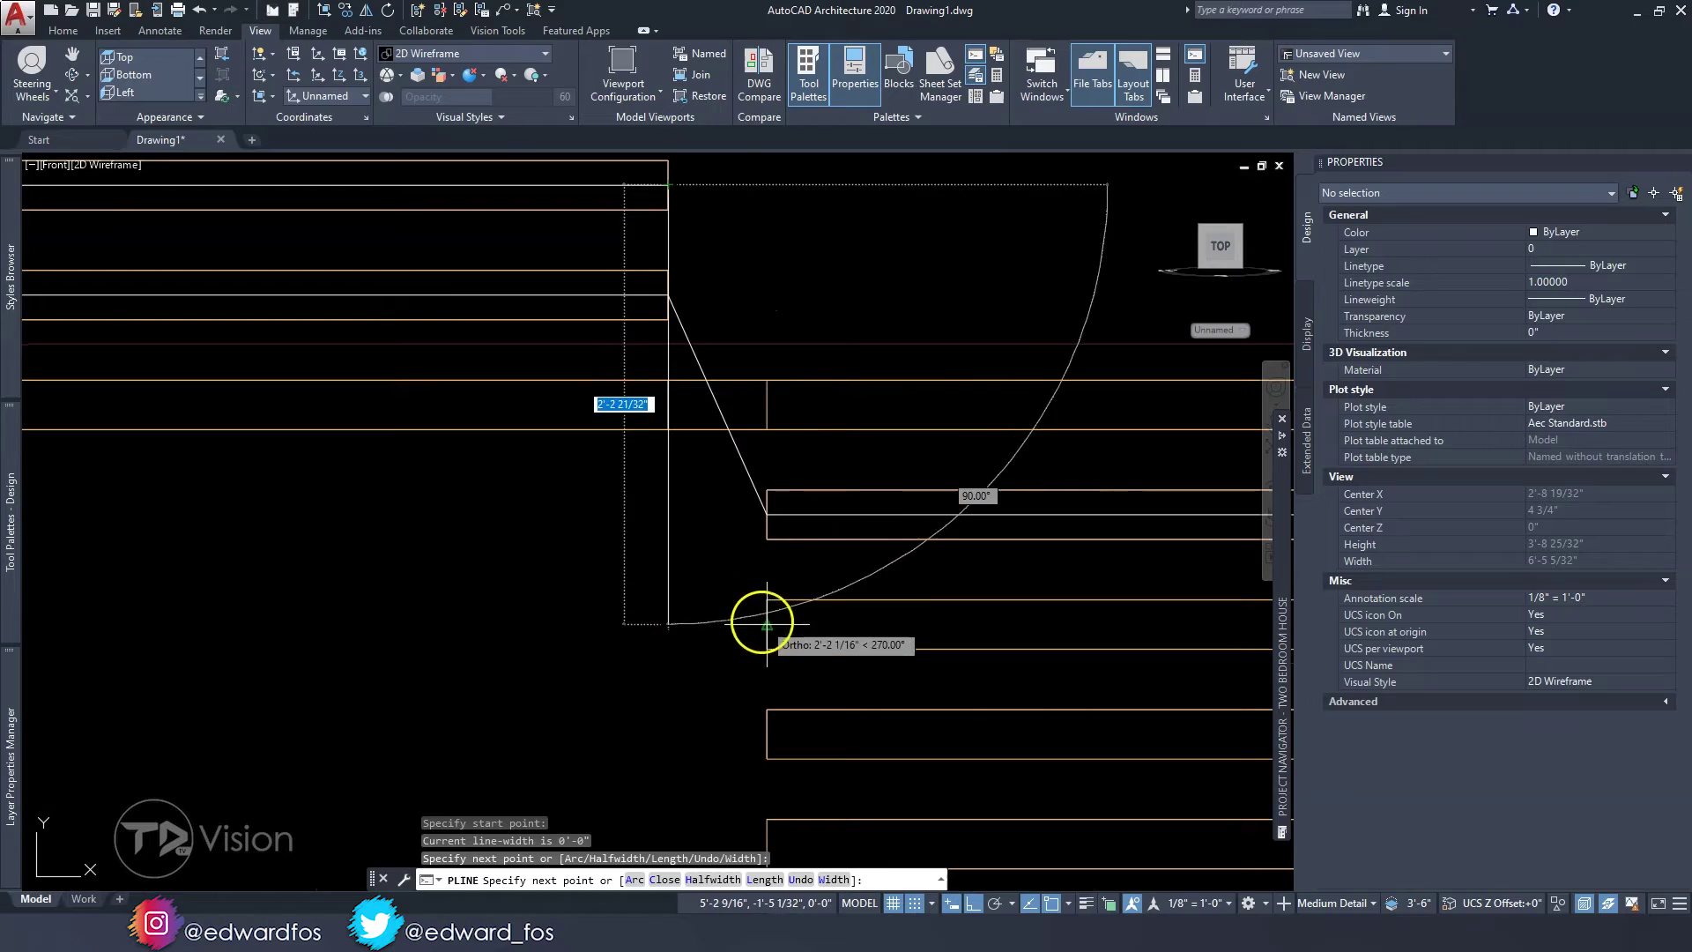
click(763, 622)
scroll(768, 605, down, 3)
middle_drag(781, 588, 531, 492)
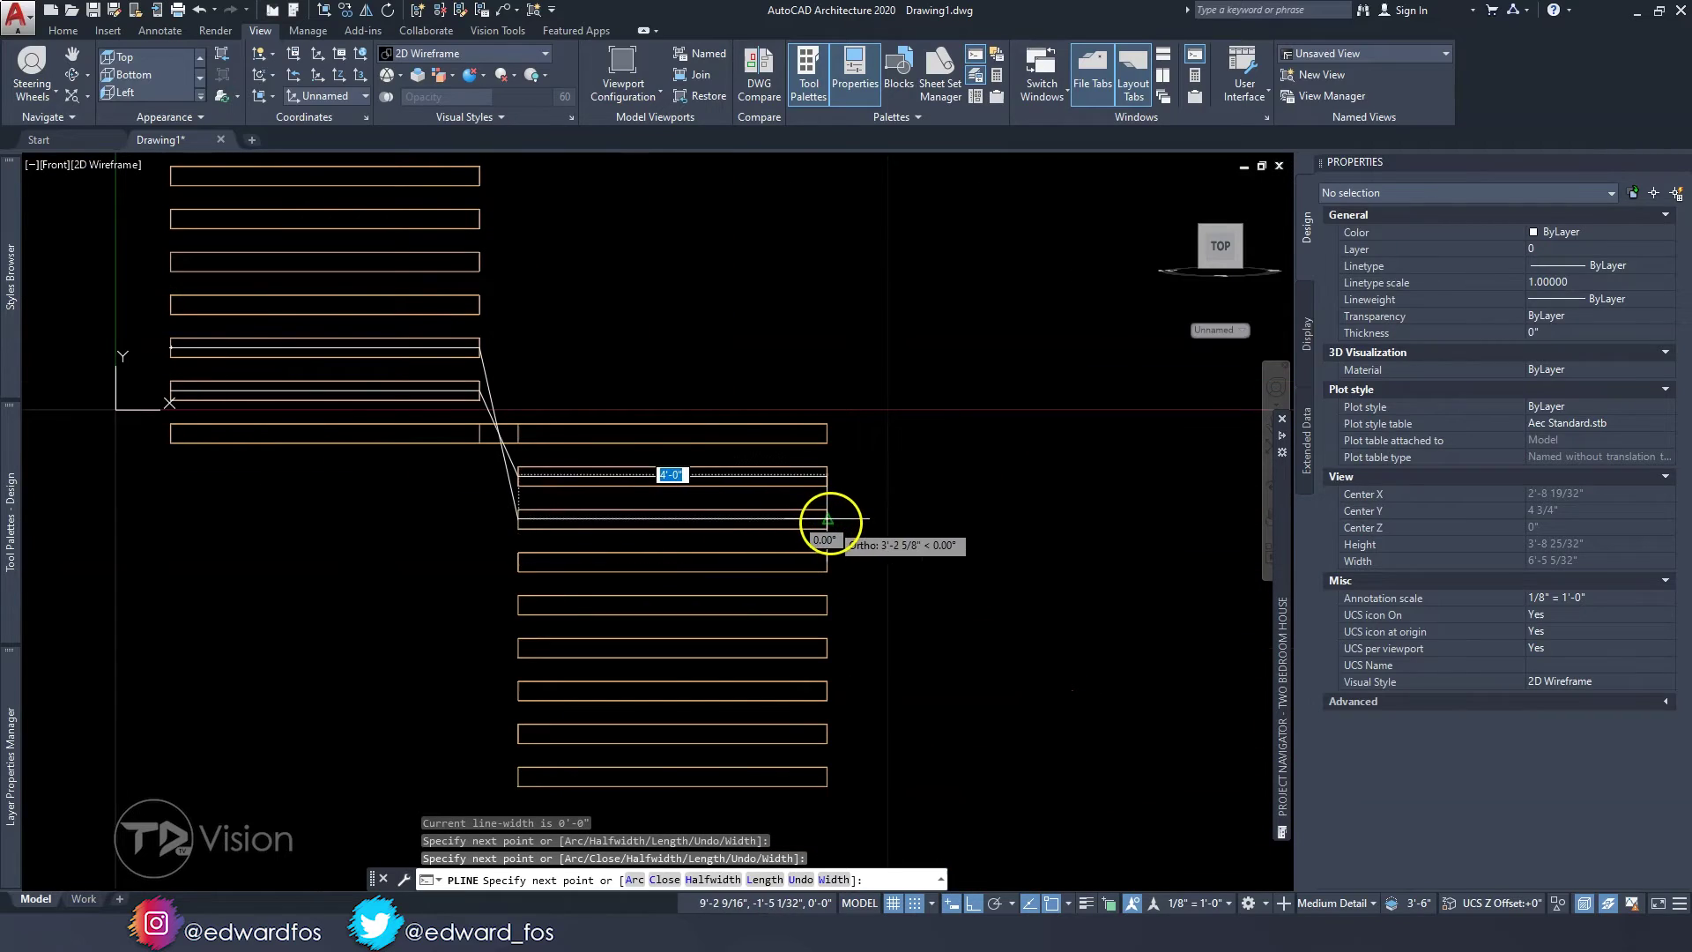
key(Escape)
shift+middle_drag(529, 403, 709, 482)
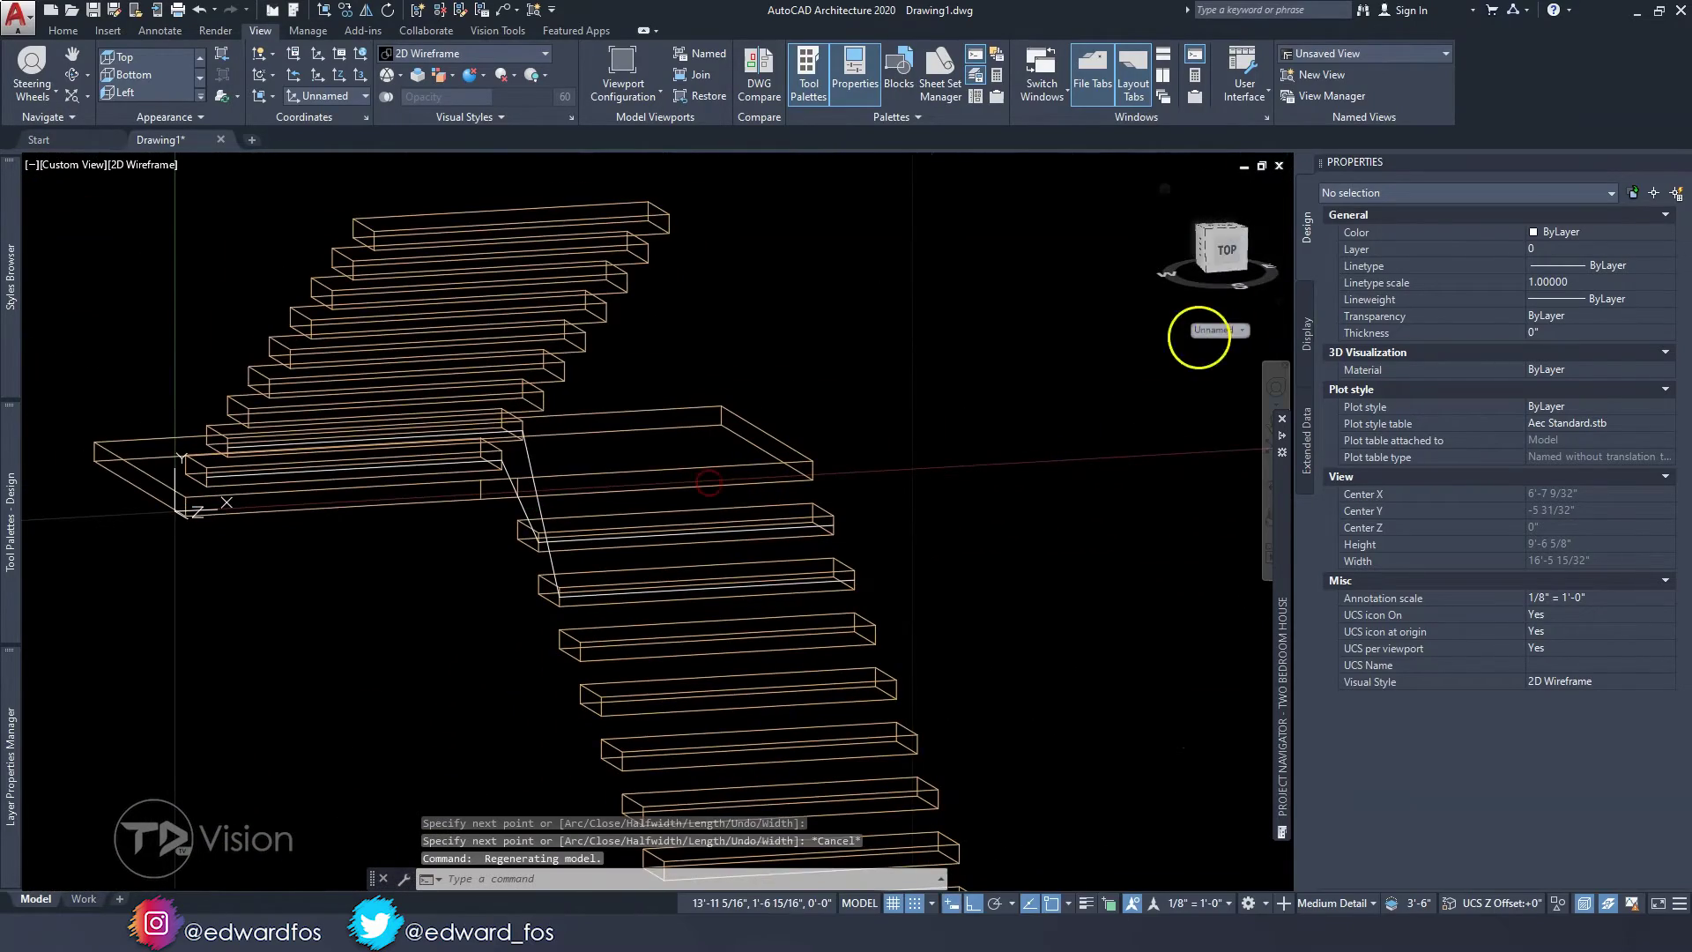
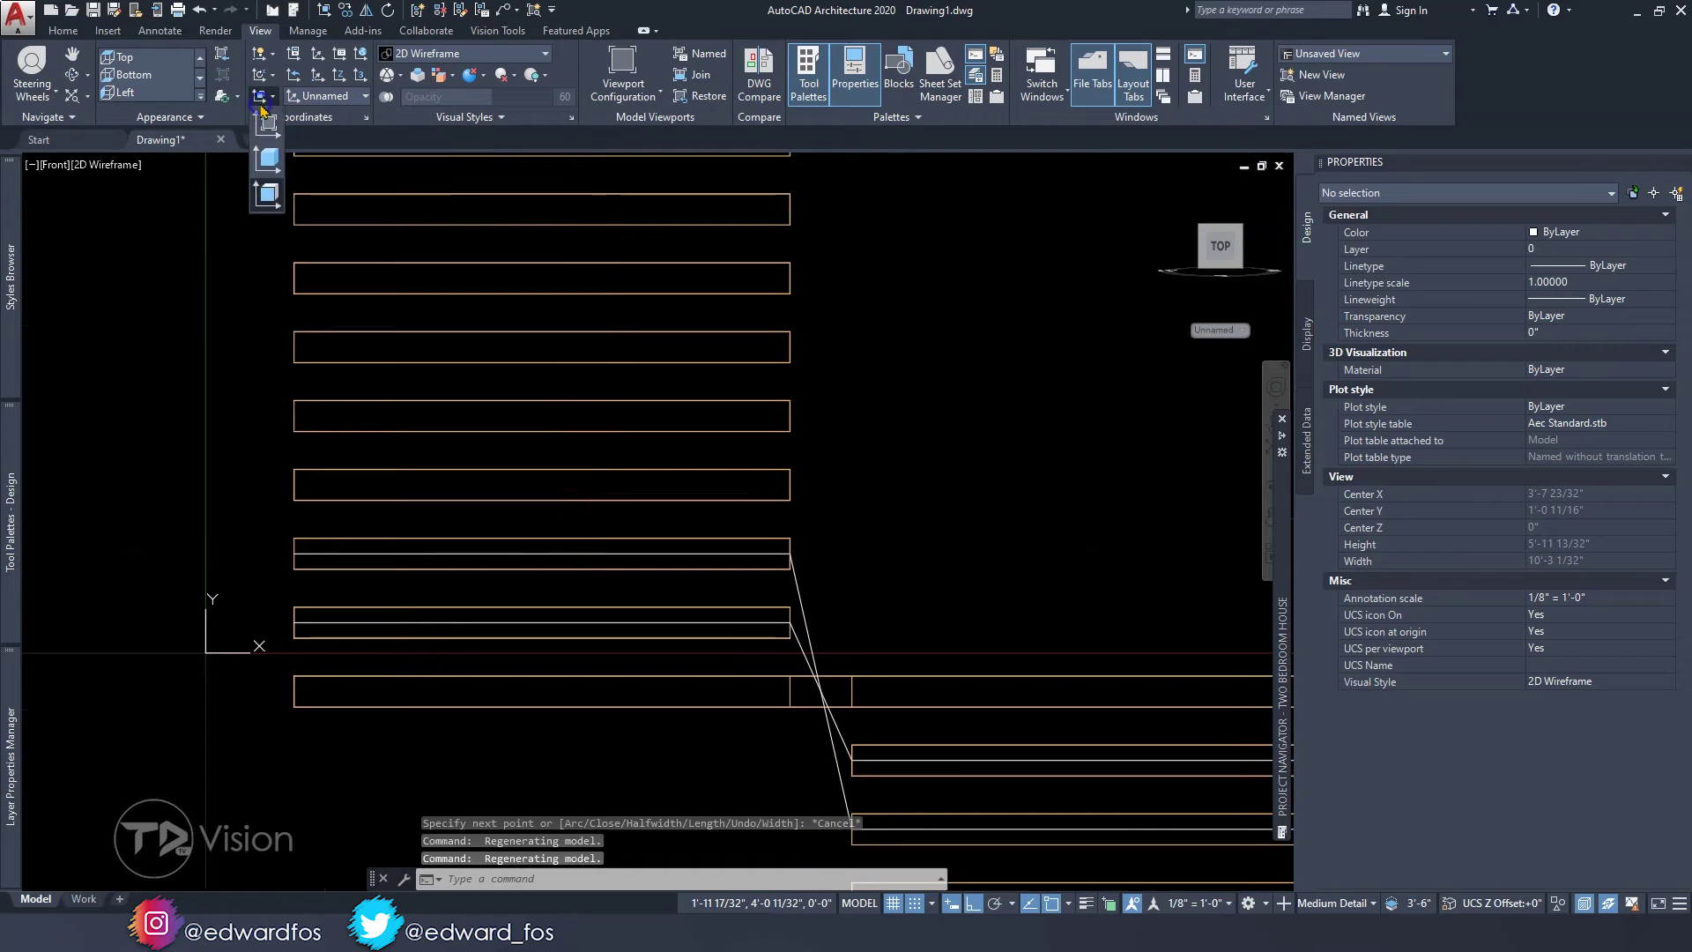
- Align the UCS to a tread face and trace a polyline along its edge down to the lower tread
click(267, 176)
click(356, 484)
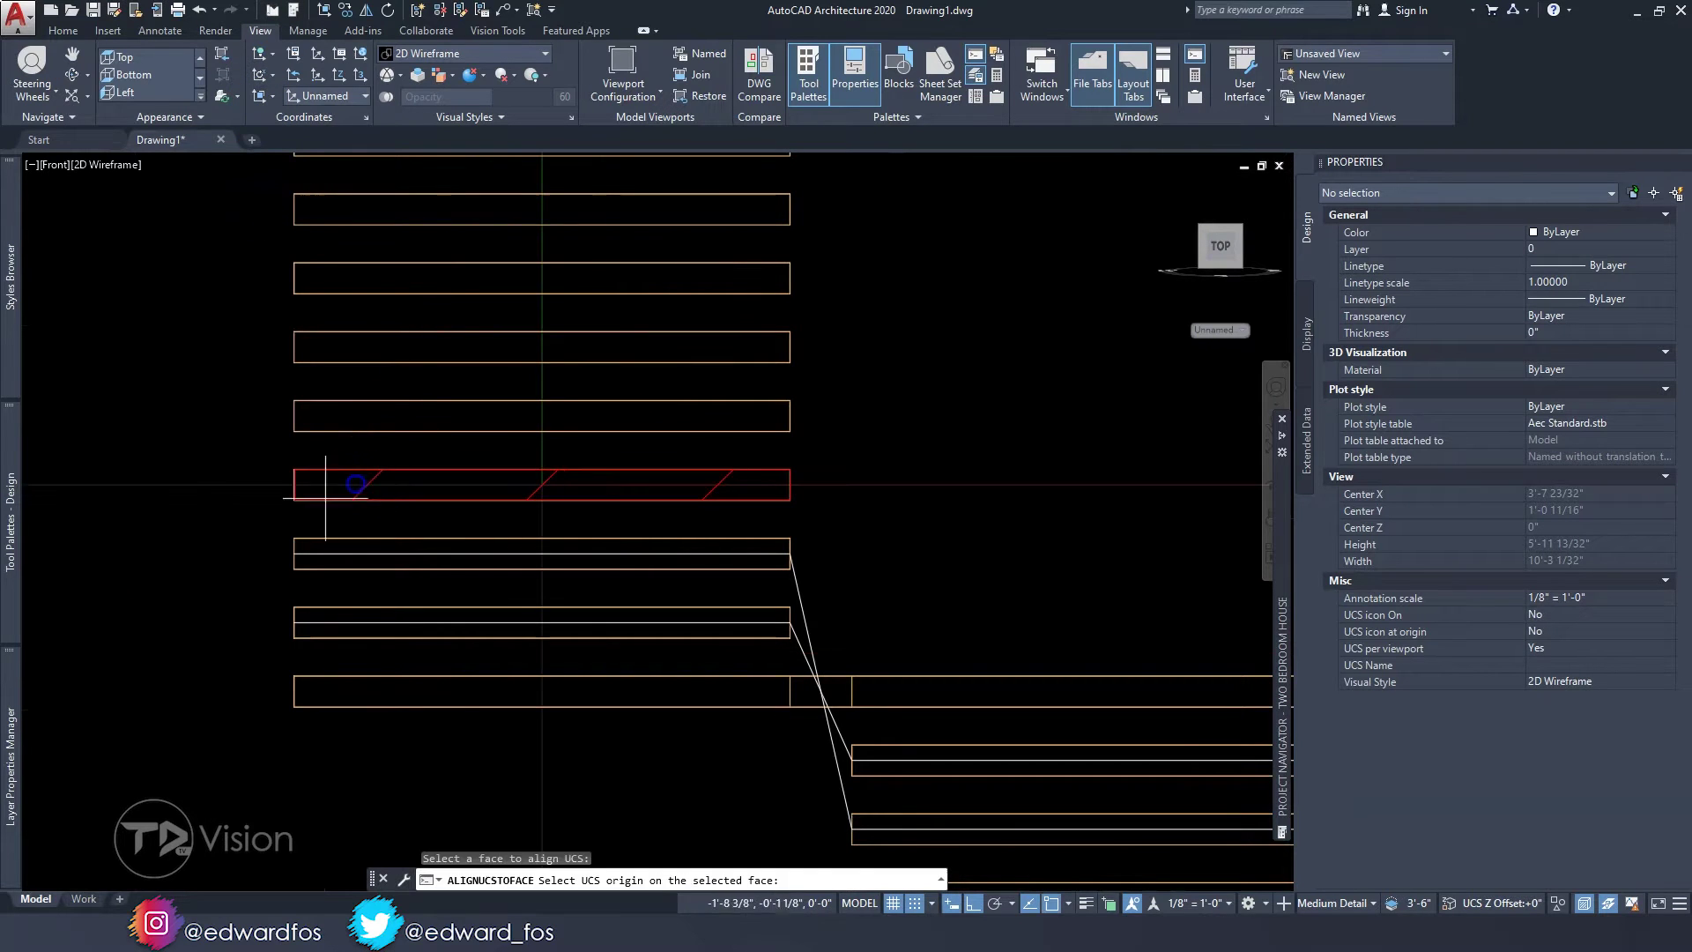
click(180, 584)
key(Return)
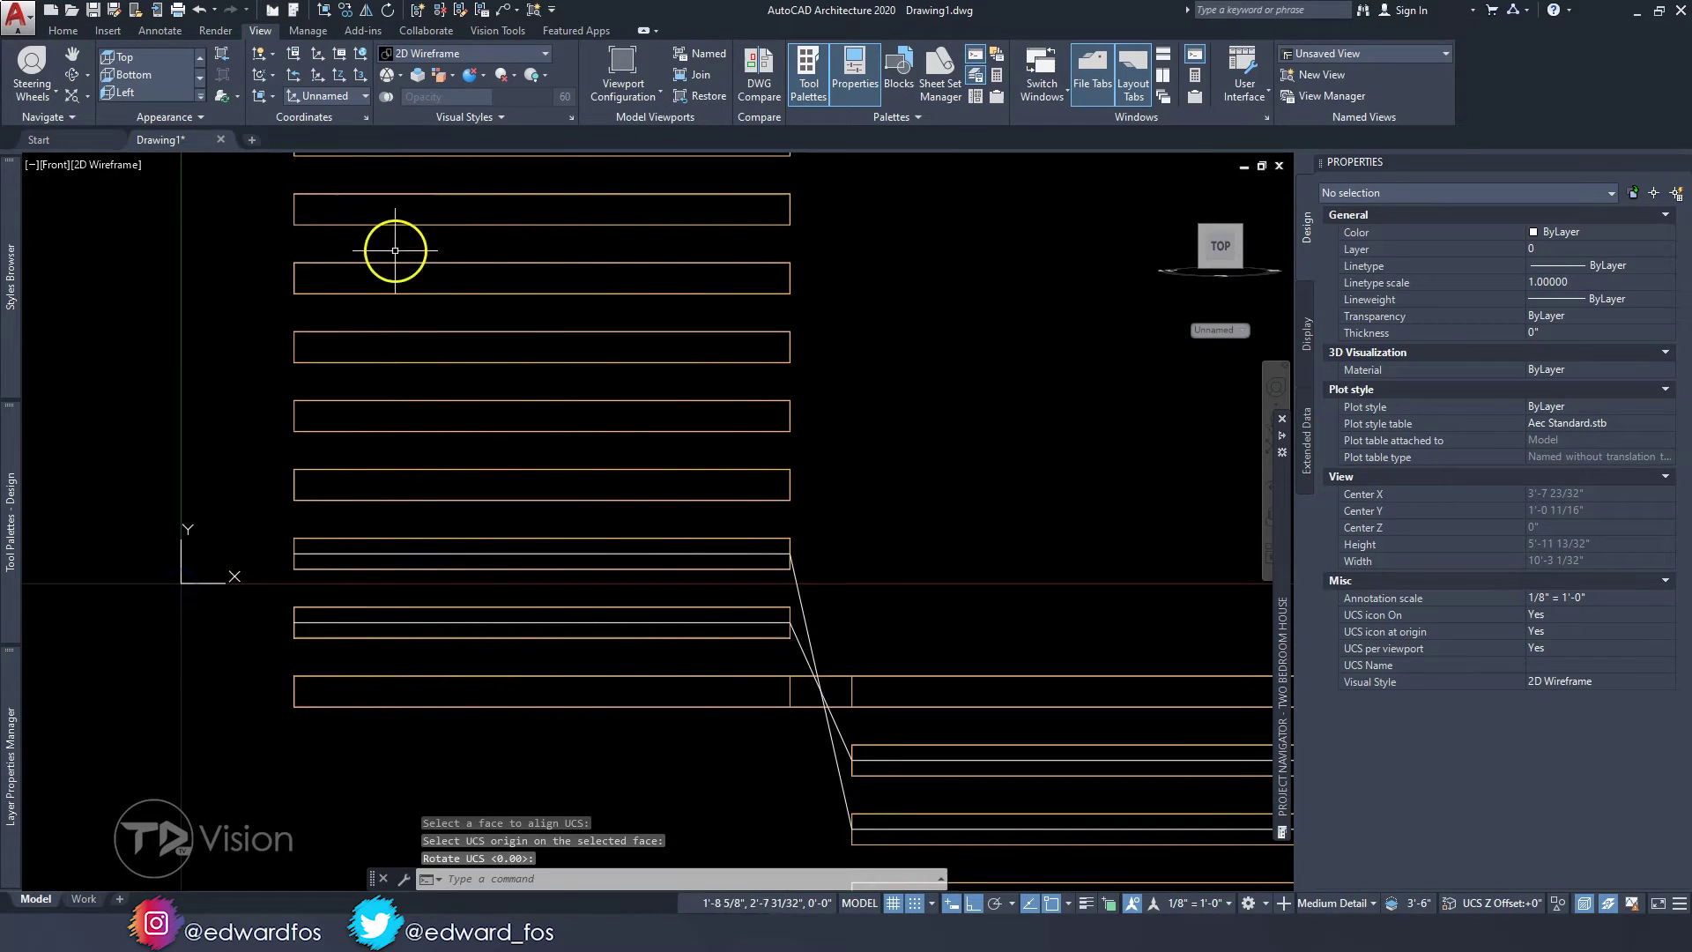
text(pl)
key(Return)
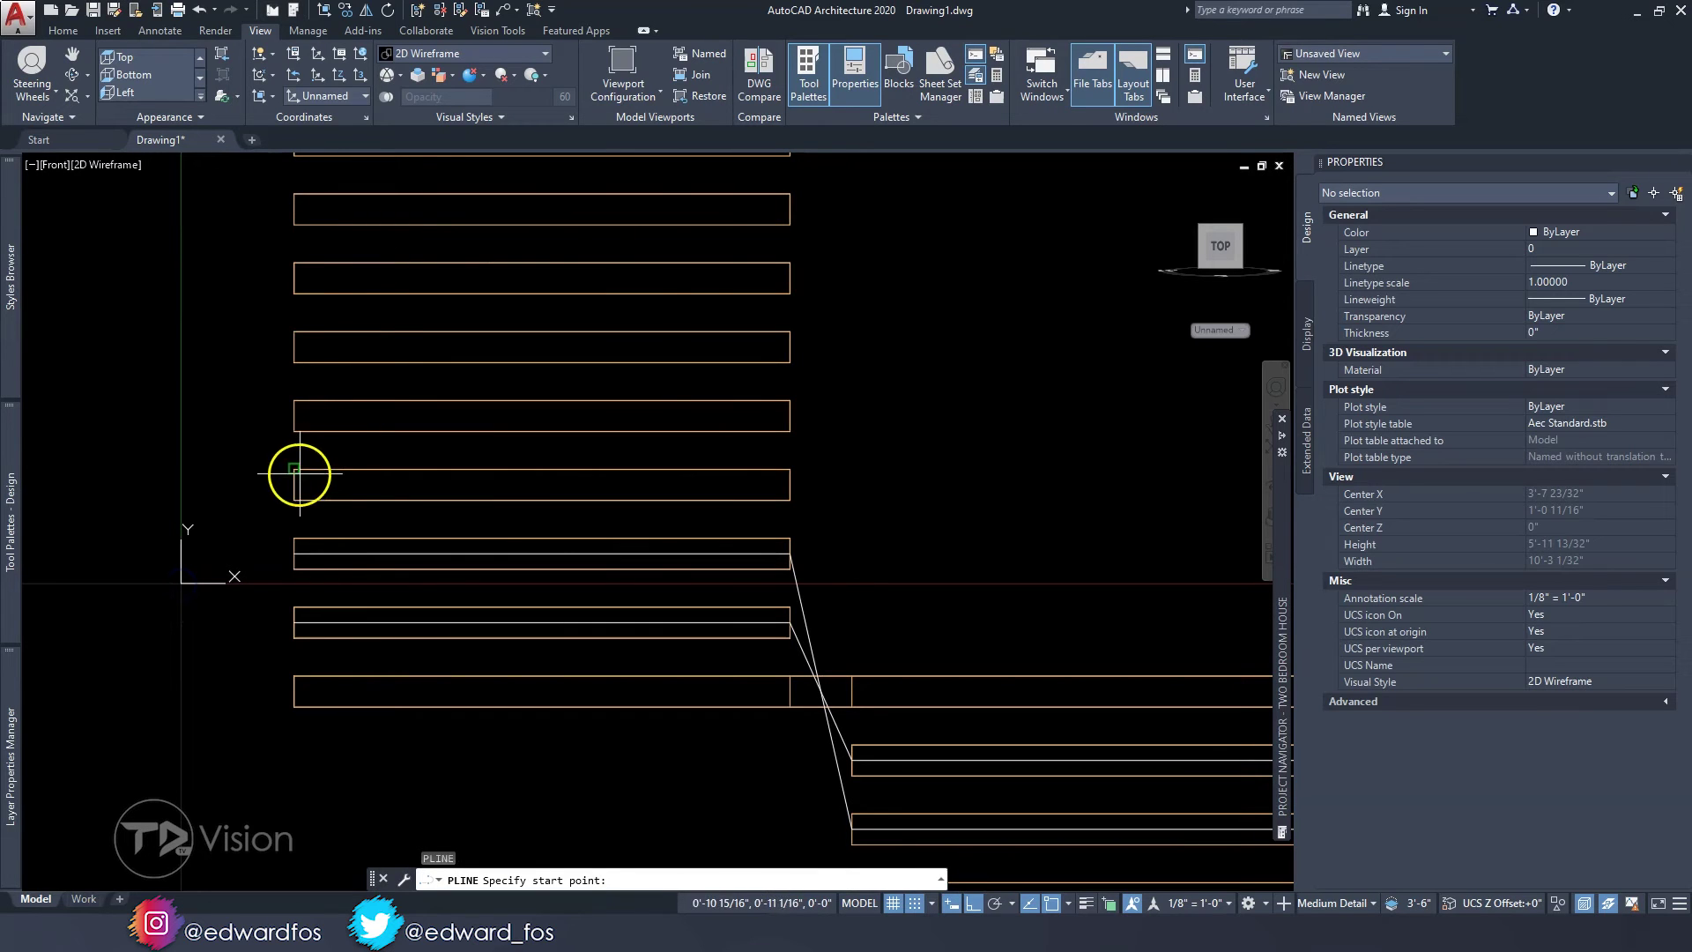
click(293, 485)
click(791, 484)
middle_drag(884, 559, 665, 249)
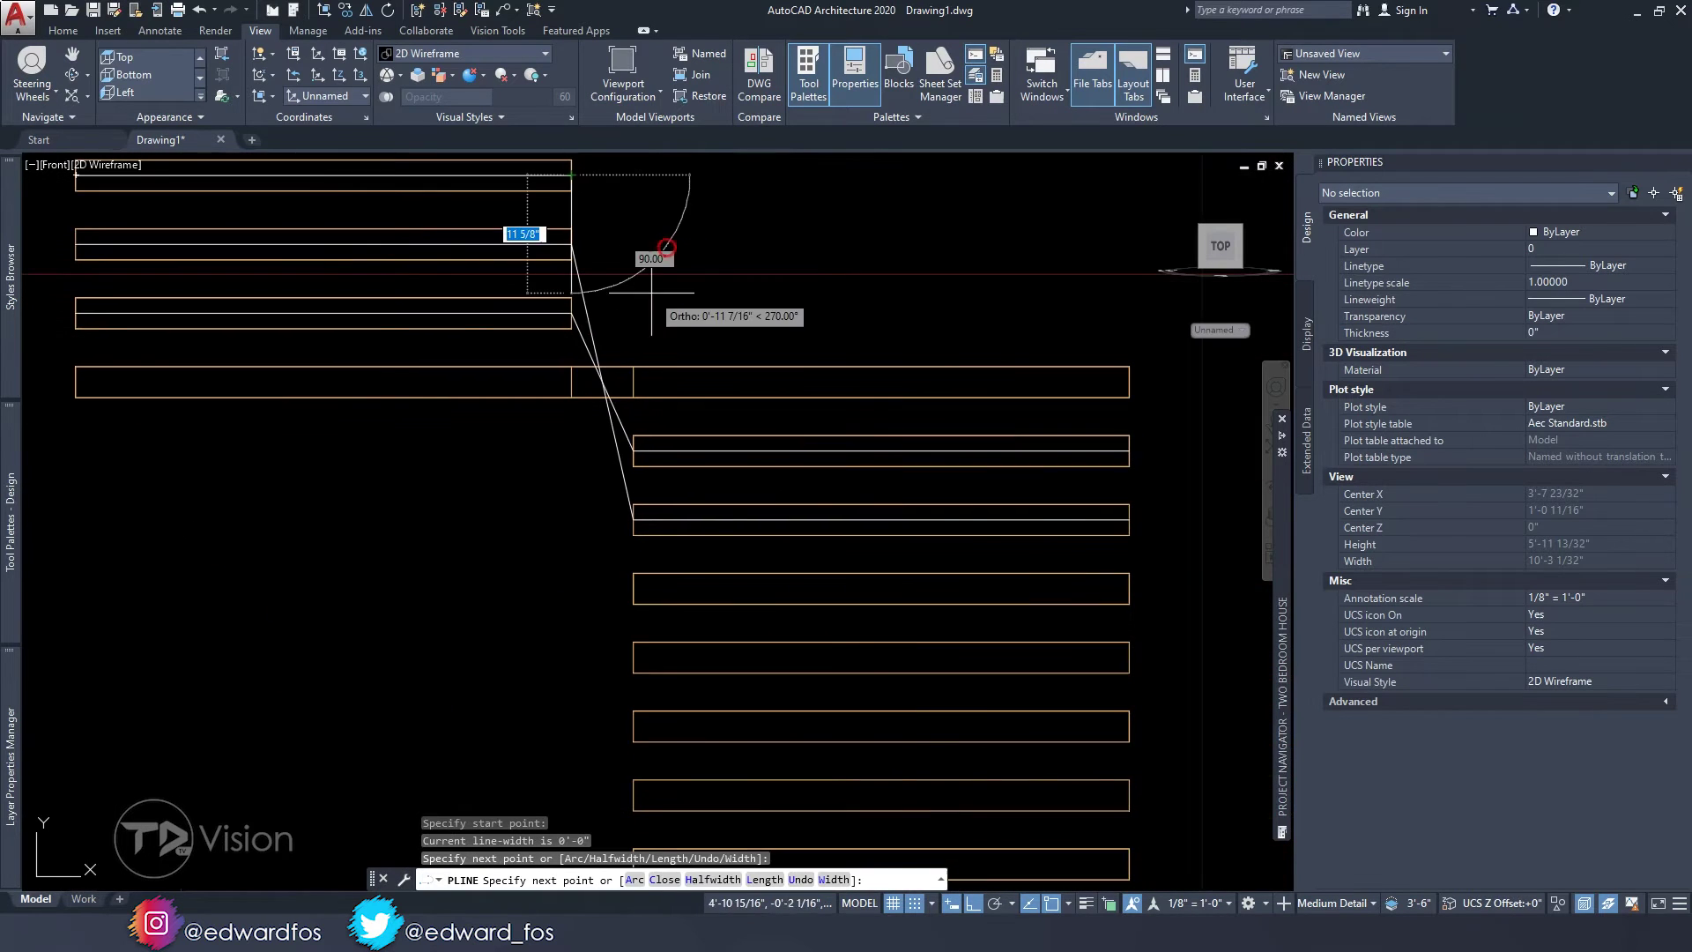
click(633, 587)
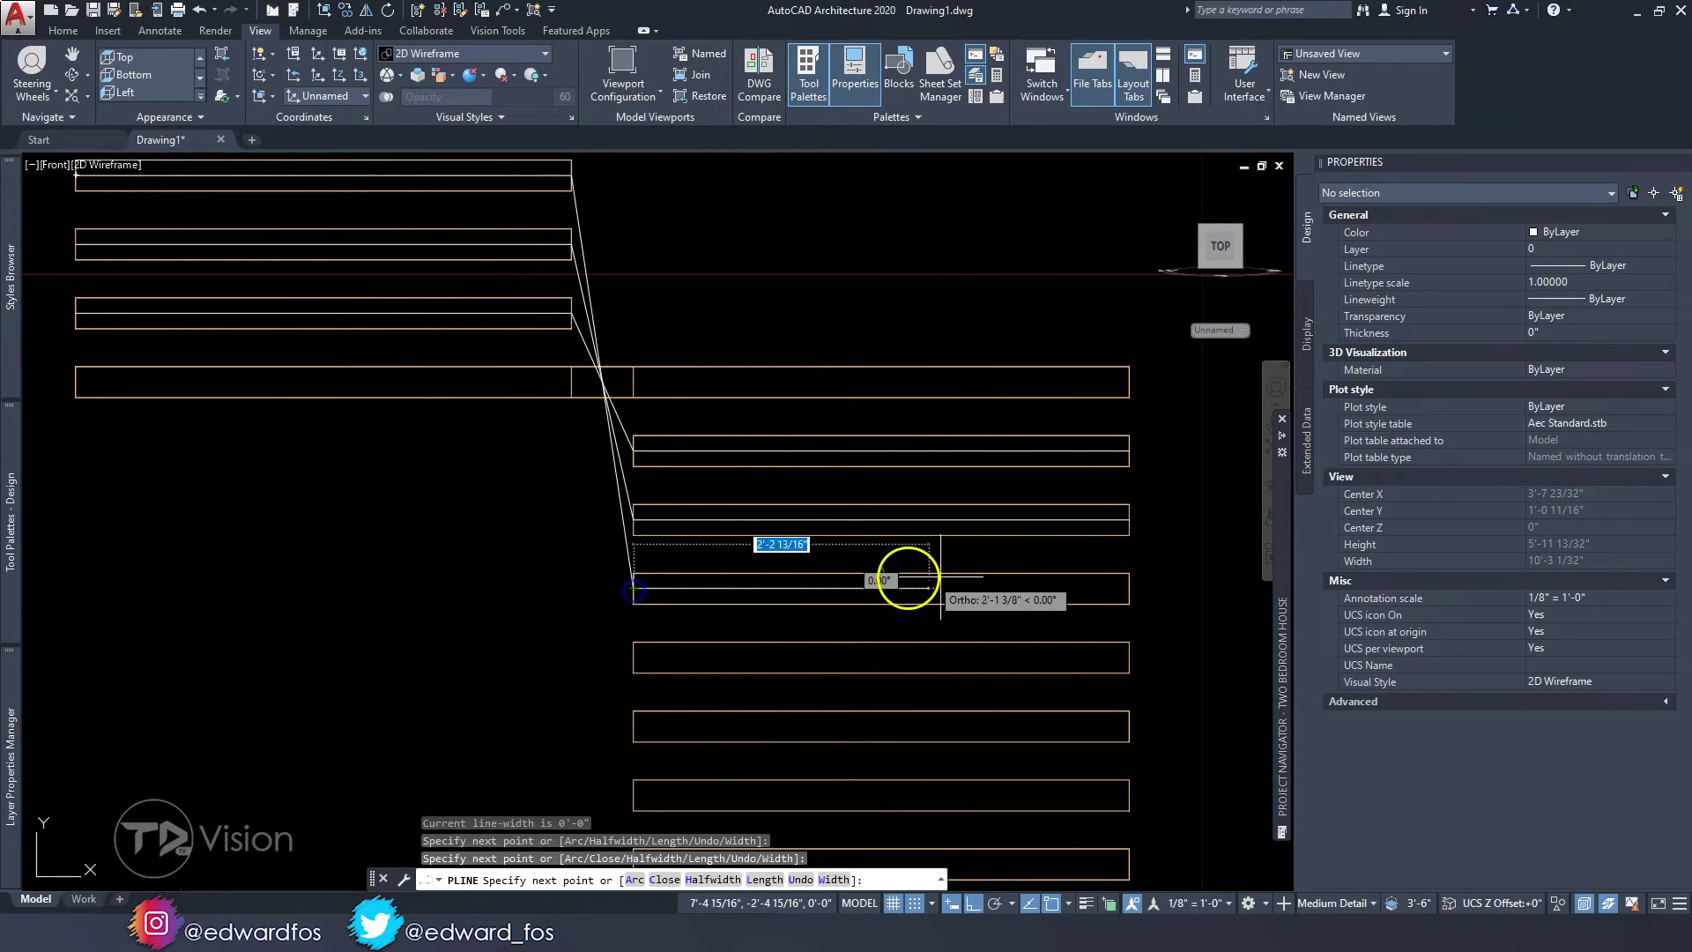
click(1128, 590)
key(Escape)
key(Escape)
- Align the UCS to the next tread face and draw its edge profile onto the lower tread
scroll(679, 385, down, 2)
middle_drag(678, 385, 729, 505)
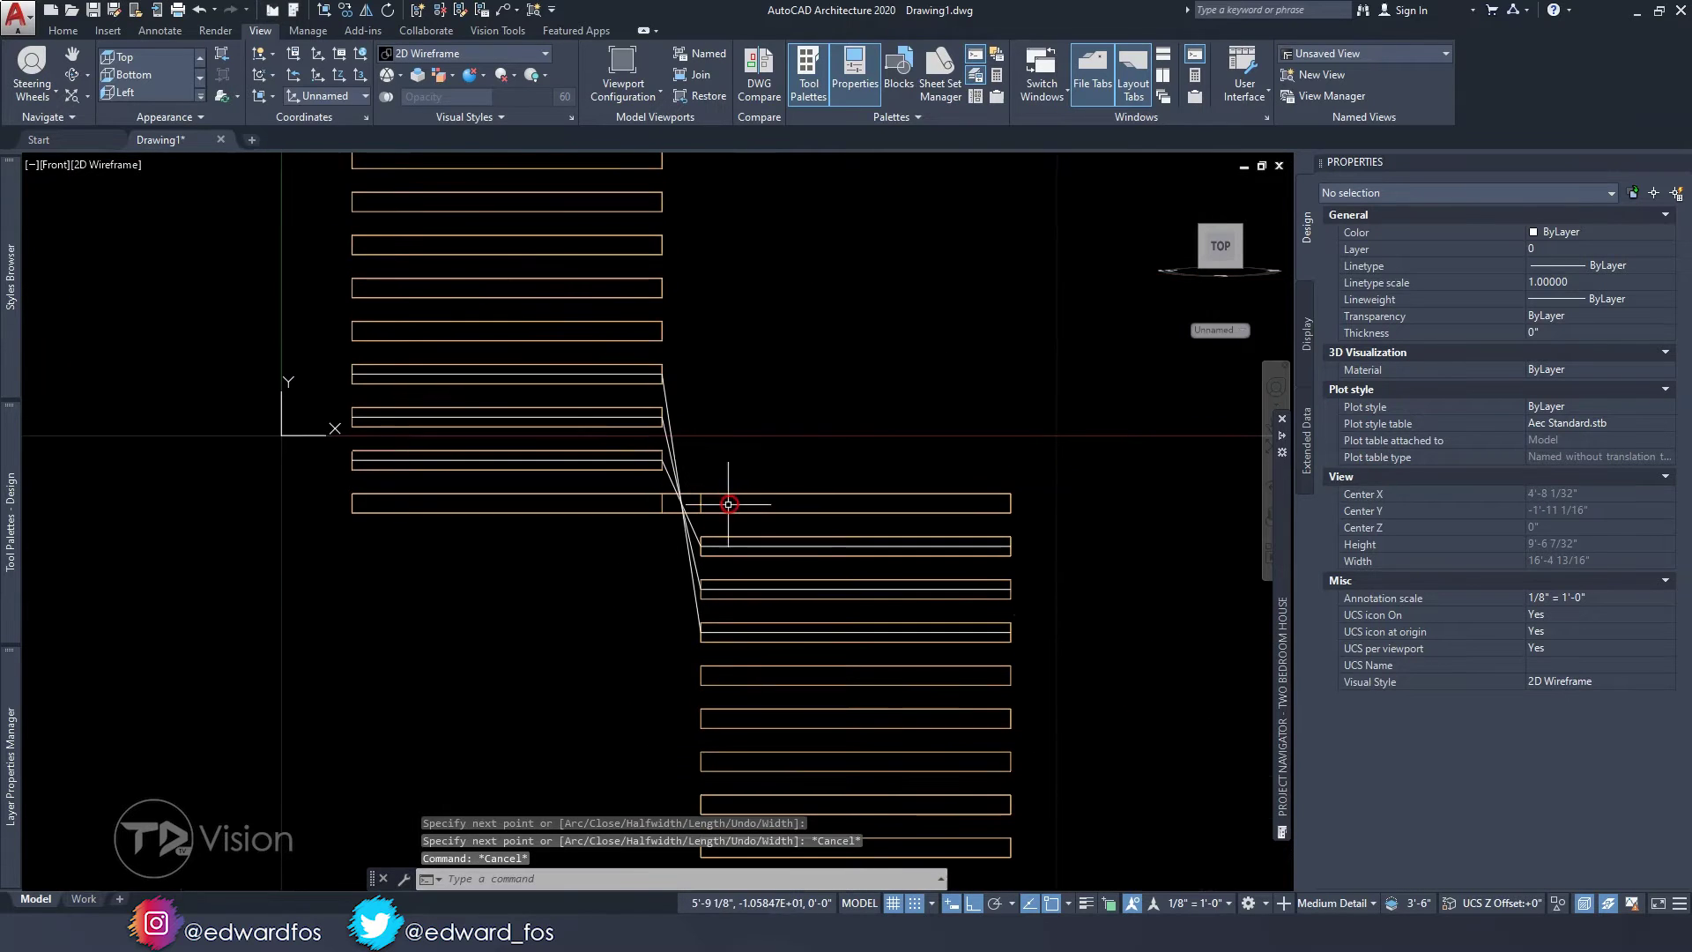
click(255, 98)
click(273, 151)
click(388, 327)
click(274, 409)
click(352, 295)
click(843, 294)
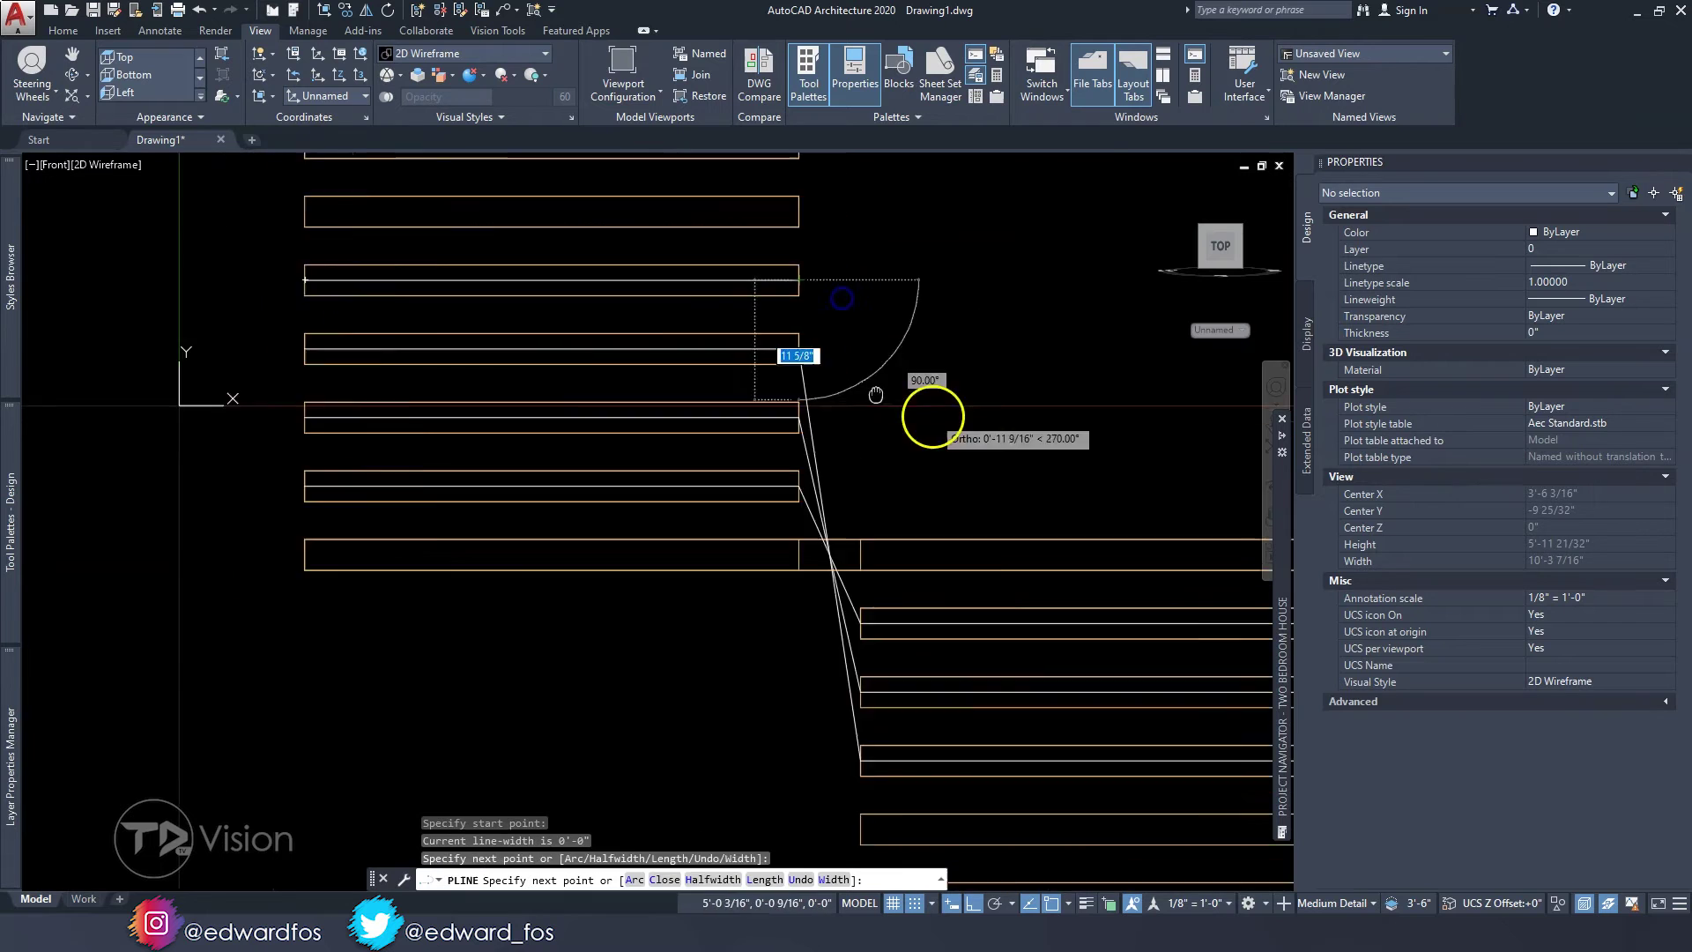
middle_drag(882, 528, 421, 382)
click(446, 698)
click(938, 698)
key(Escape)
- Align the UCS to the third tread face and begin its profile line
middle_drag(378, 264, 820, 649)
click(275, 100)
click(268, 192)
click(256, 513)
click(334, 467)
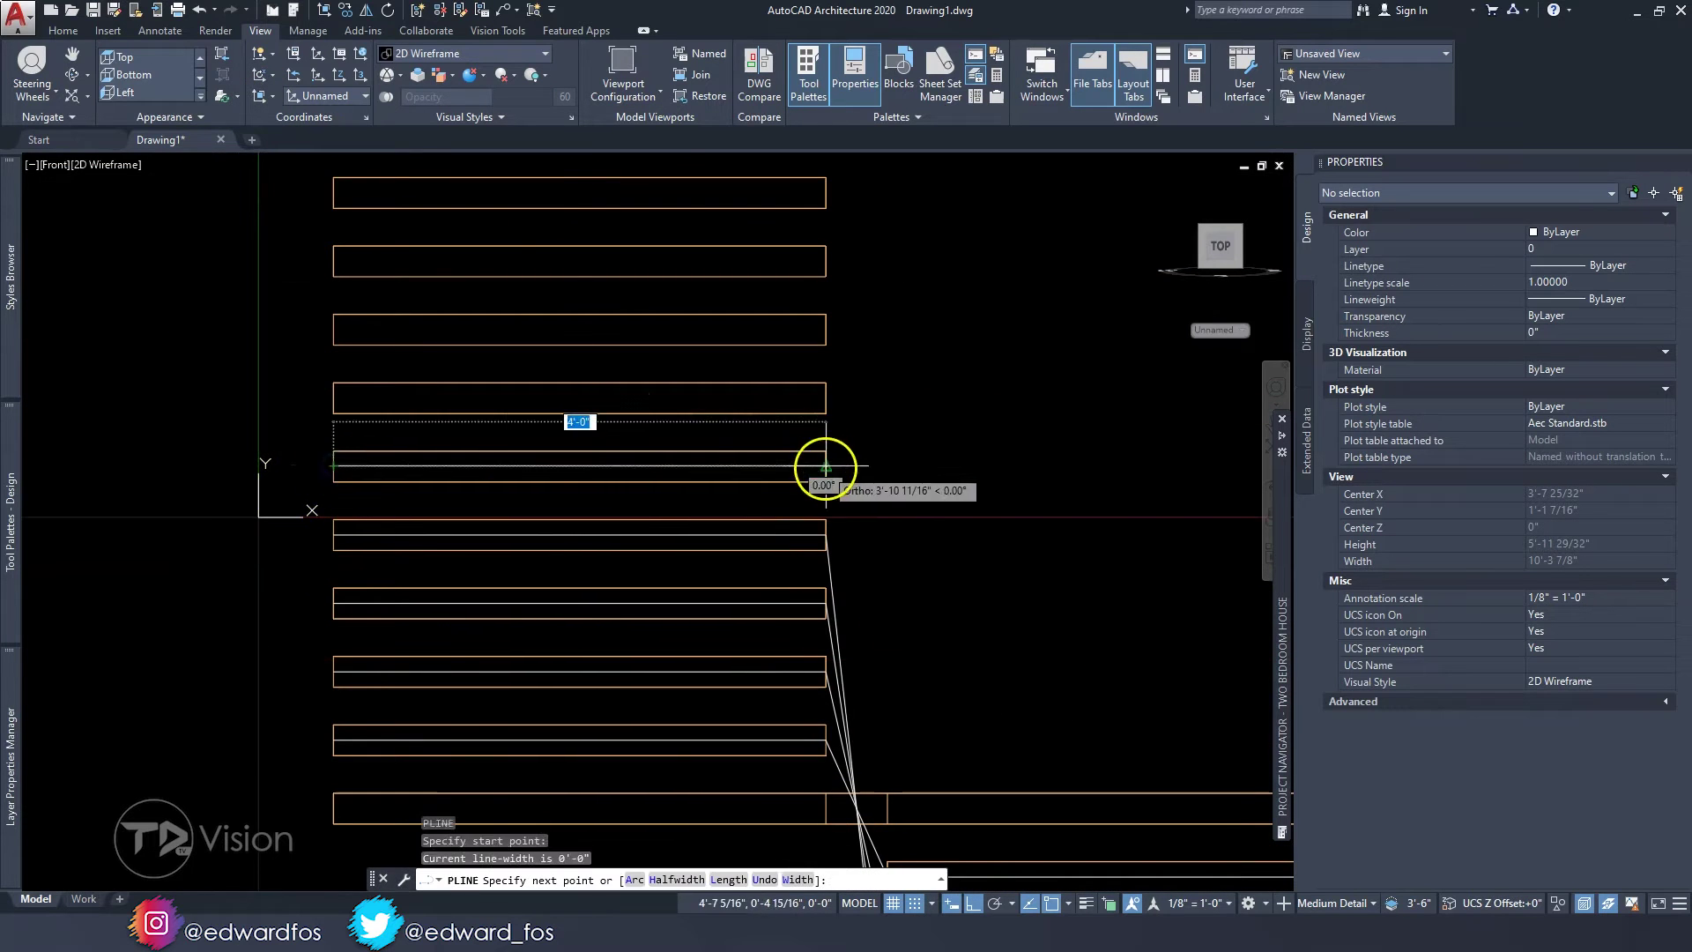
click(825, 466)
middle_drag(882, 705, 566, 294)
key(Escape)
key(Escape)
- Realign the UCS to the following tread and trace its profile across to the lower flight
click(272, 97)
click(268, 193)
click(439, 569)
text(pl)
click(98, 453)
click(878, 453)
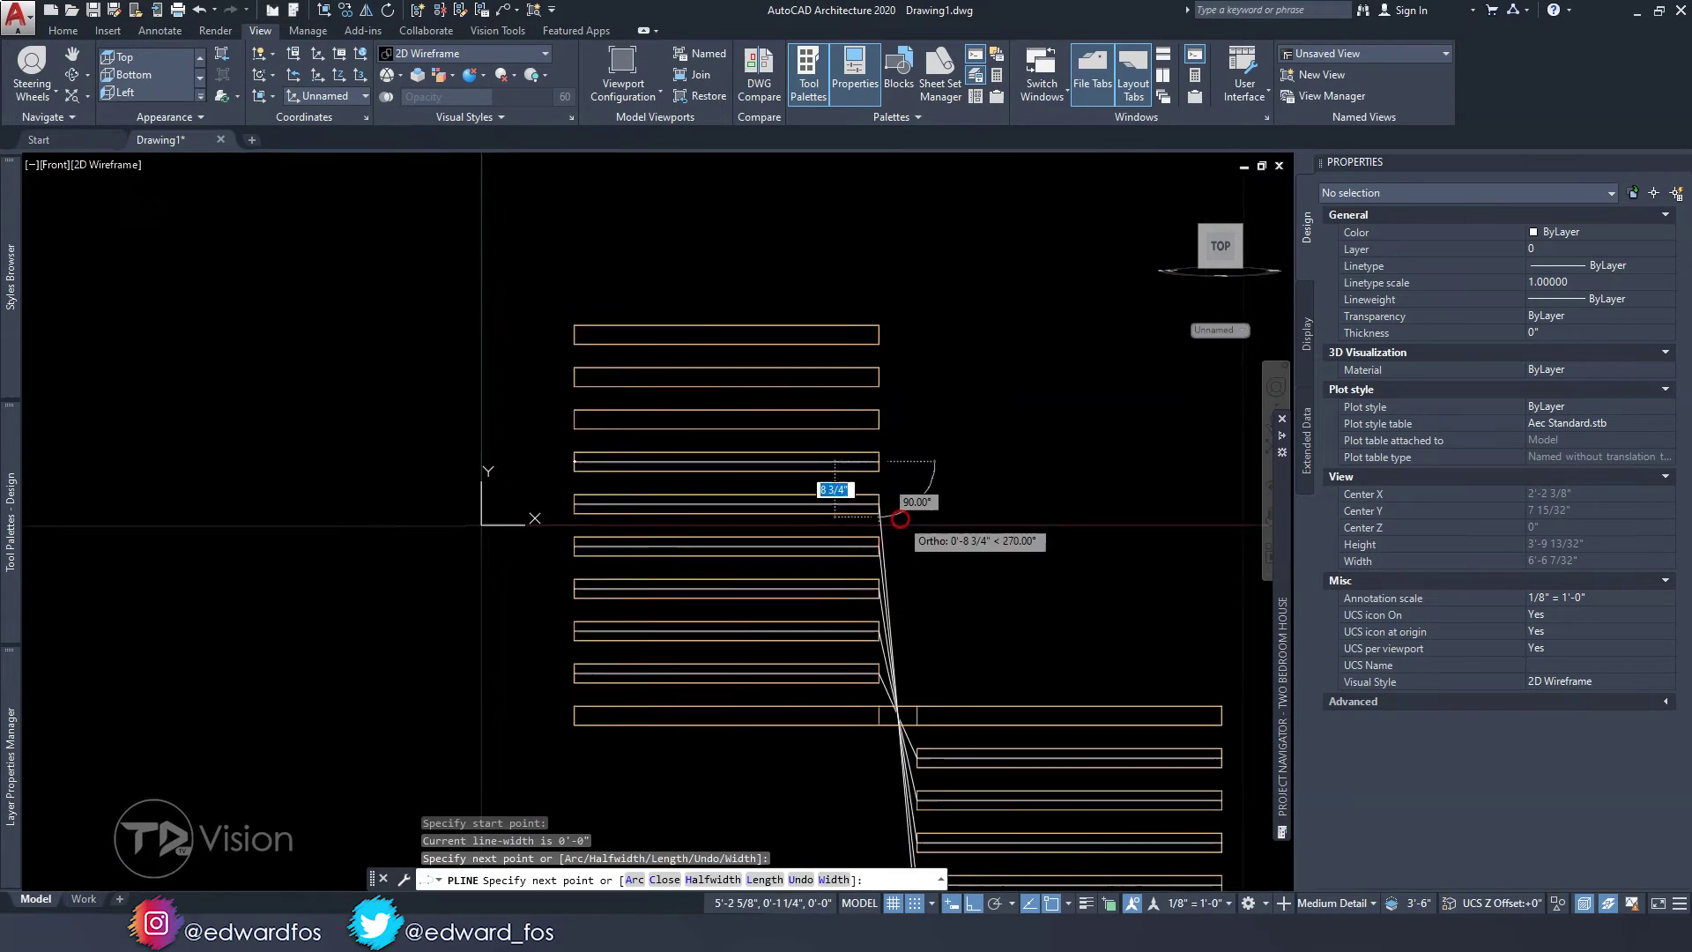
click(646, 690)
click(1125, 690)
key(Escape)
- Align the UCS to the next step face and draw a polyline along its tread edge
click(272, 97)
click(268, 194)
click(650, 438)
click(416, 532)
text(pl)
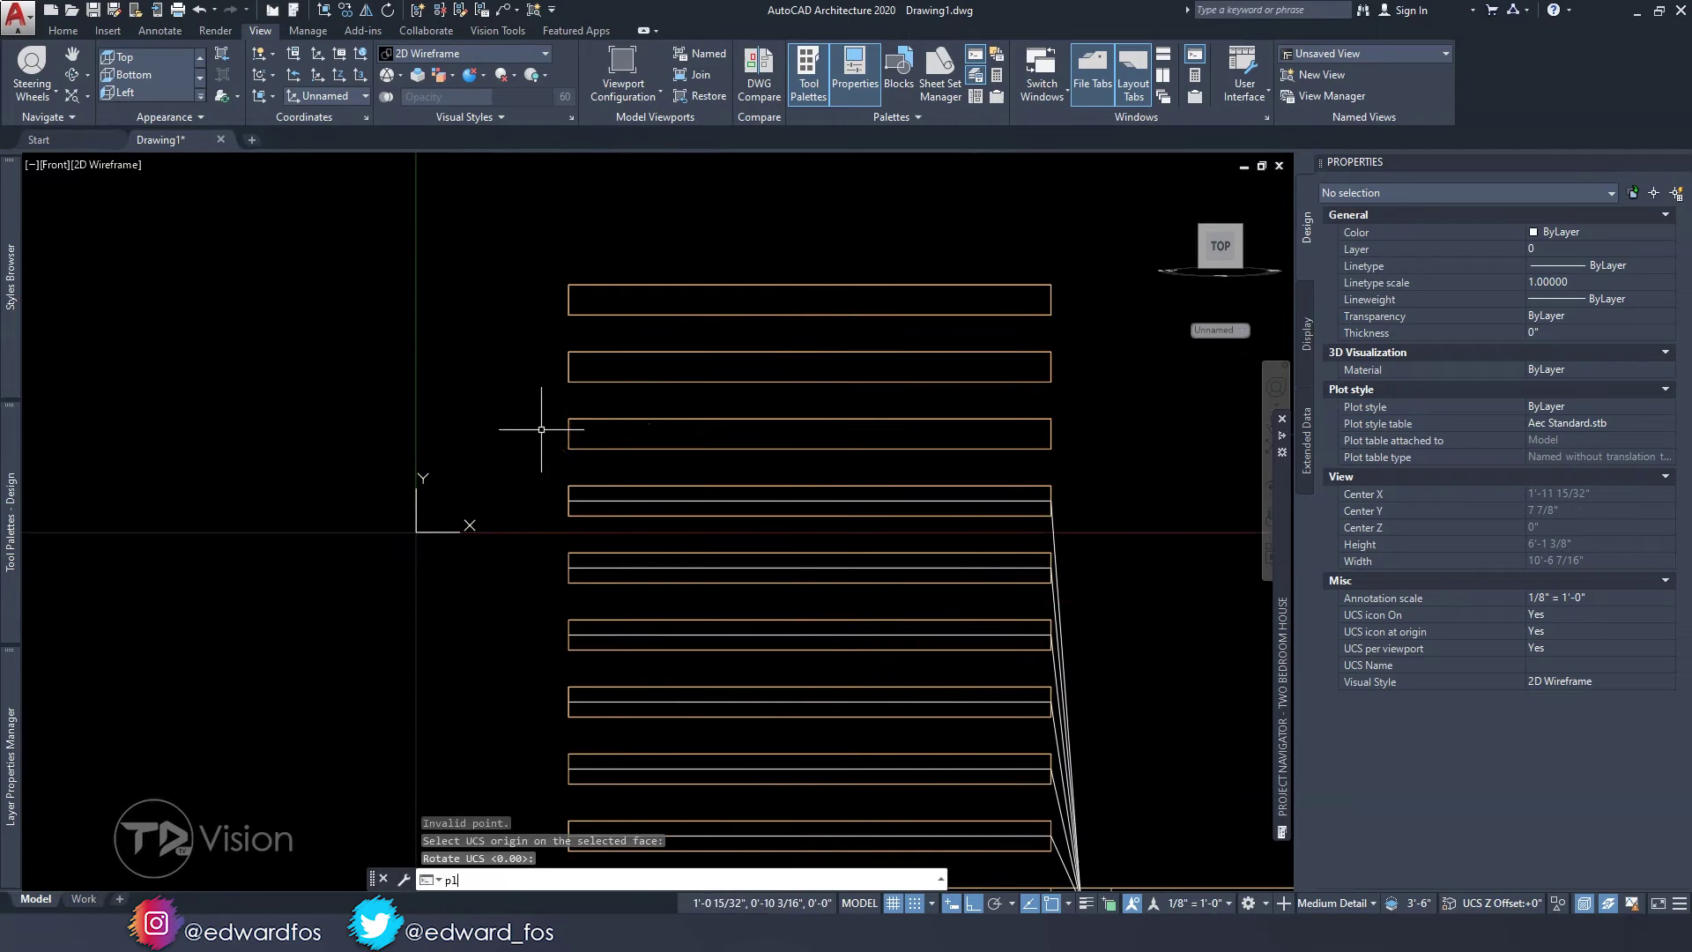
click(568, 434)
click(1051, 433)
key(Escape)
key(Escape)
- Align the UCS to the second step and trace its profile down into the lower flight
scroll(520, 346, up, 2)
click(272, 97)
click(268, 194)
click(404, 403)
text(pl)
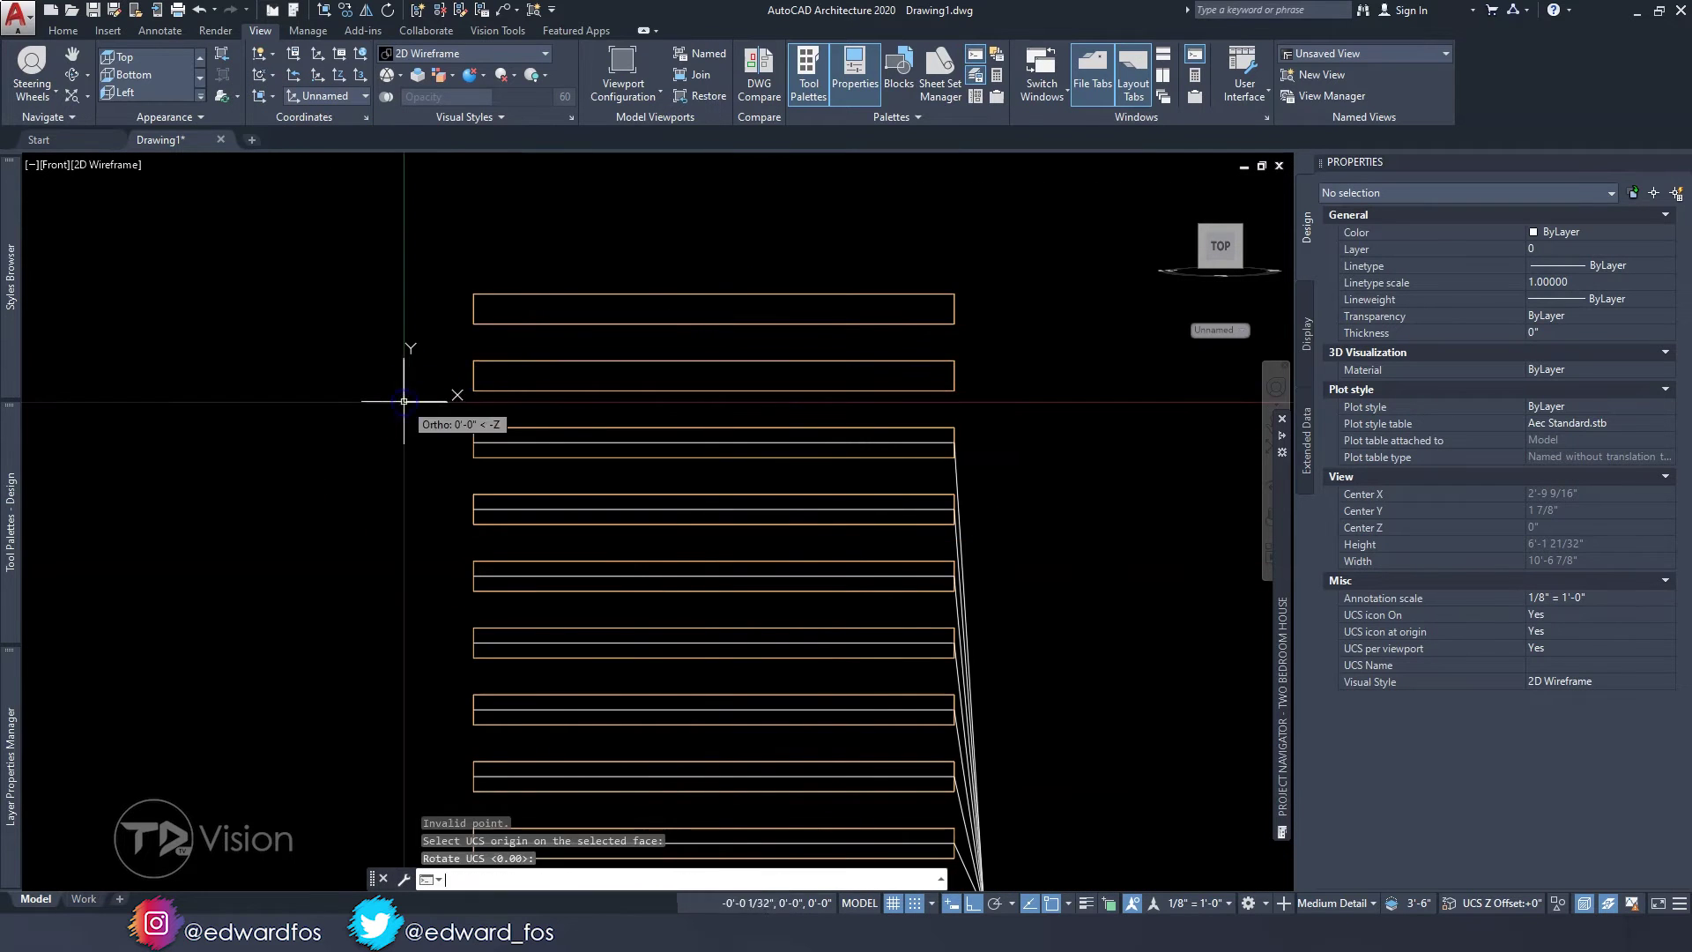
click(472, 377)
click(954, 376)
click(764, 587)
key(Escape)
key(Escape)
key(Escape)
scroll(701, 450, down, 2)
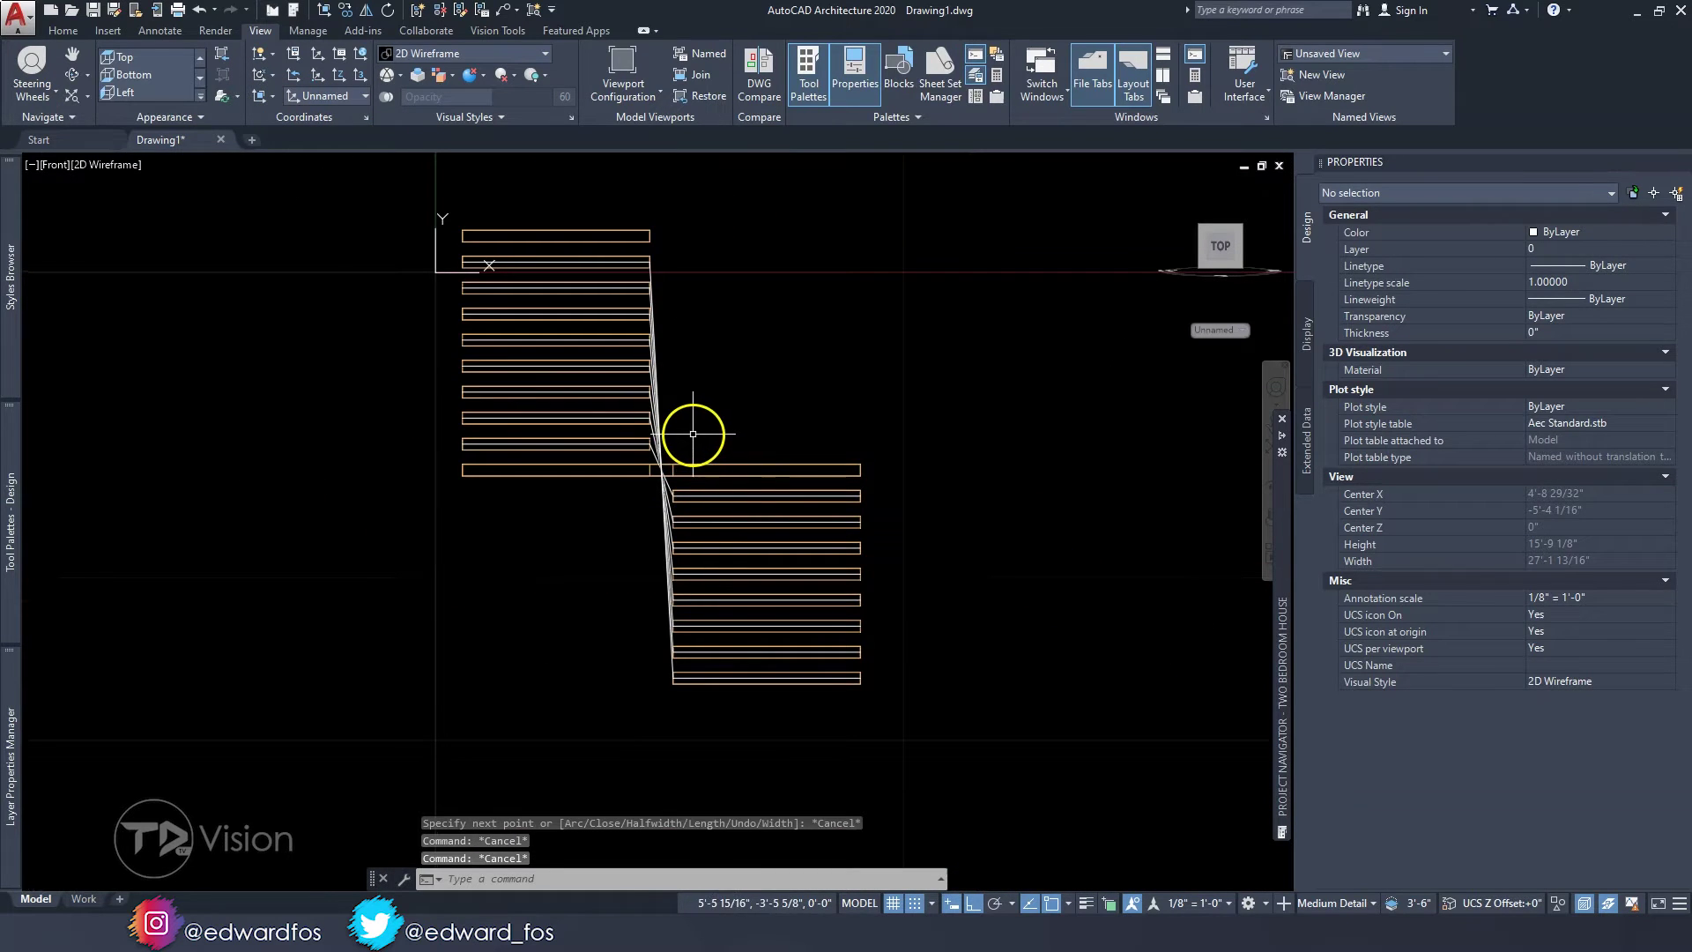
scroll(667, 459, up, 3)
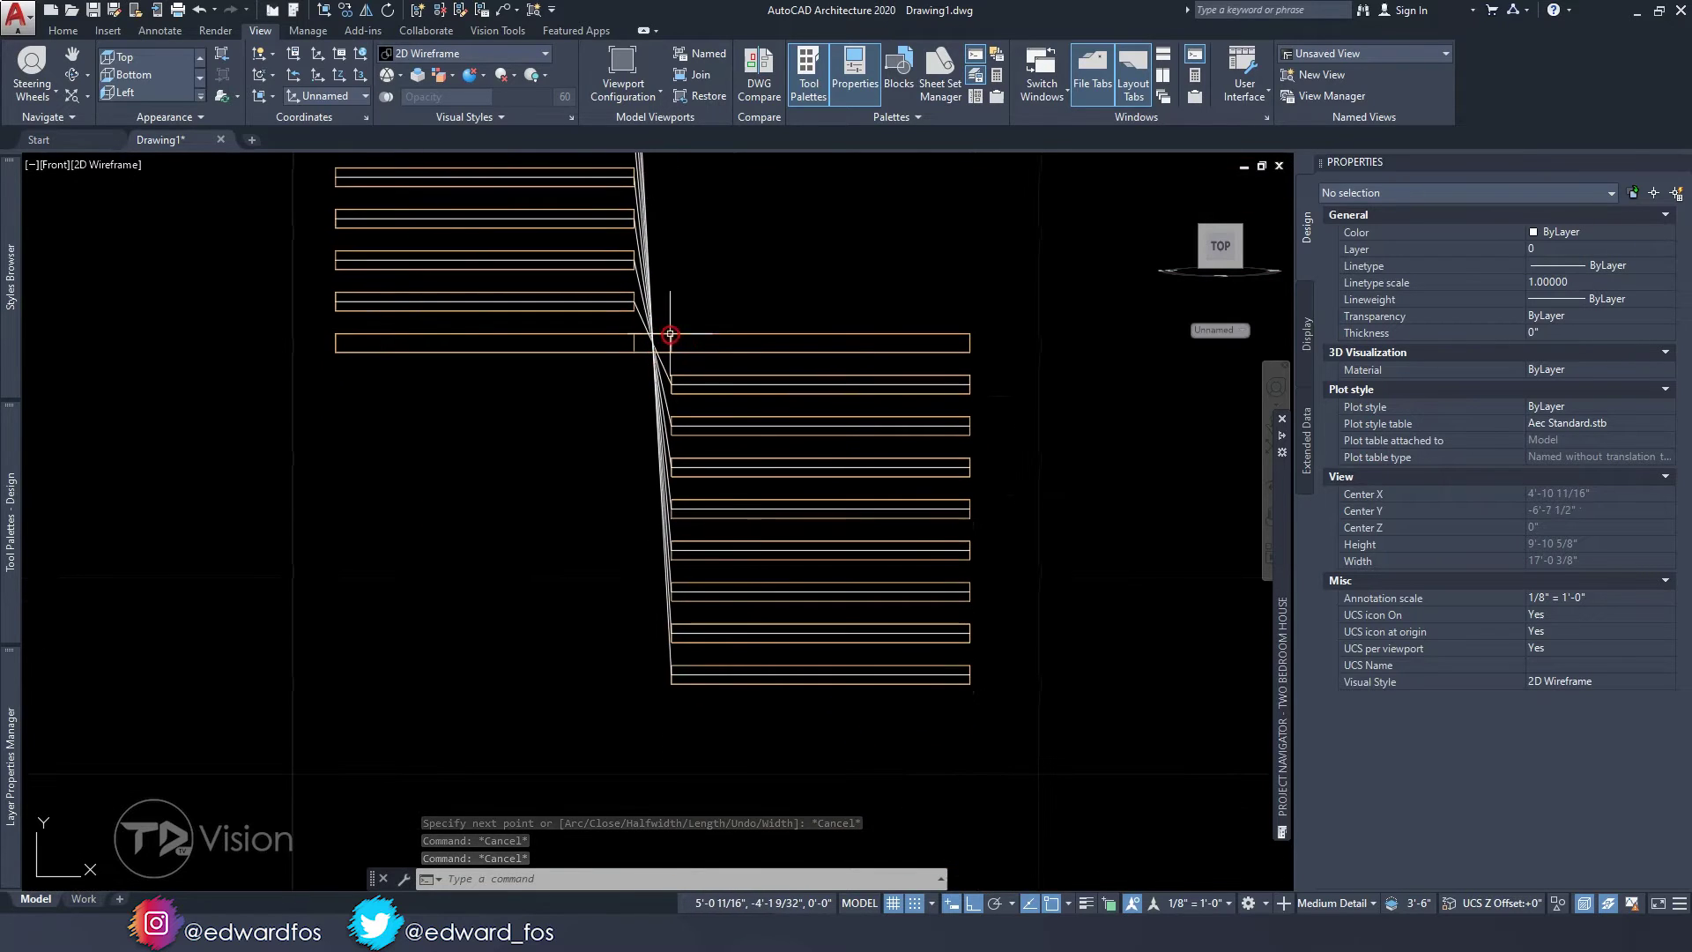
- Orbit the stair through several tilted and steep side views to inspect the traced profiles
shift+middle_drag(691, 552, 578, 521)
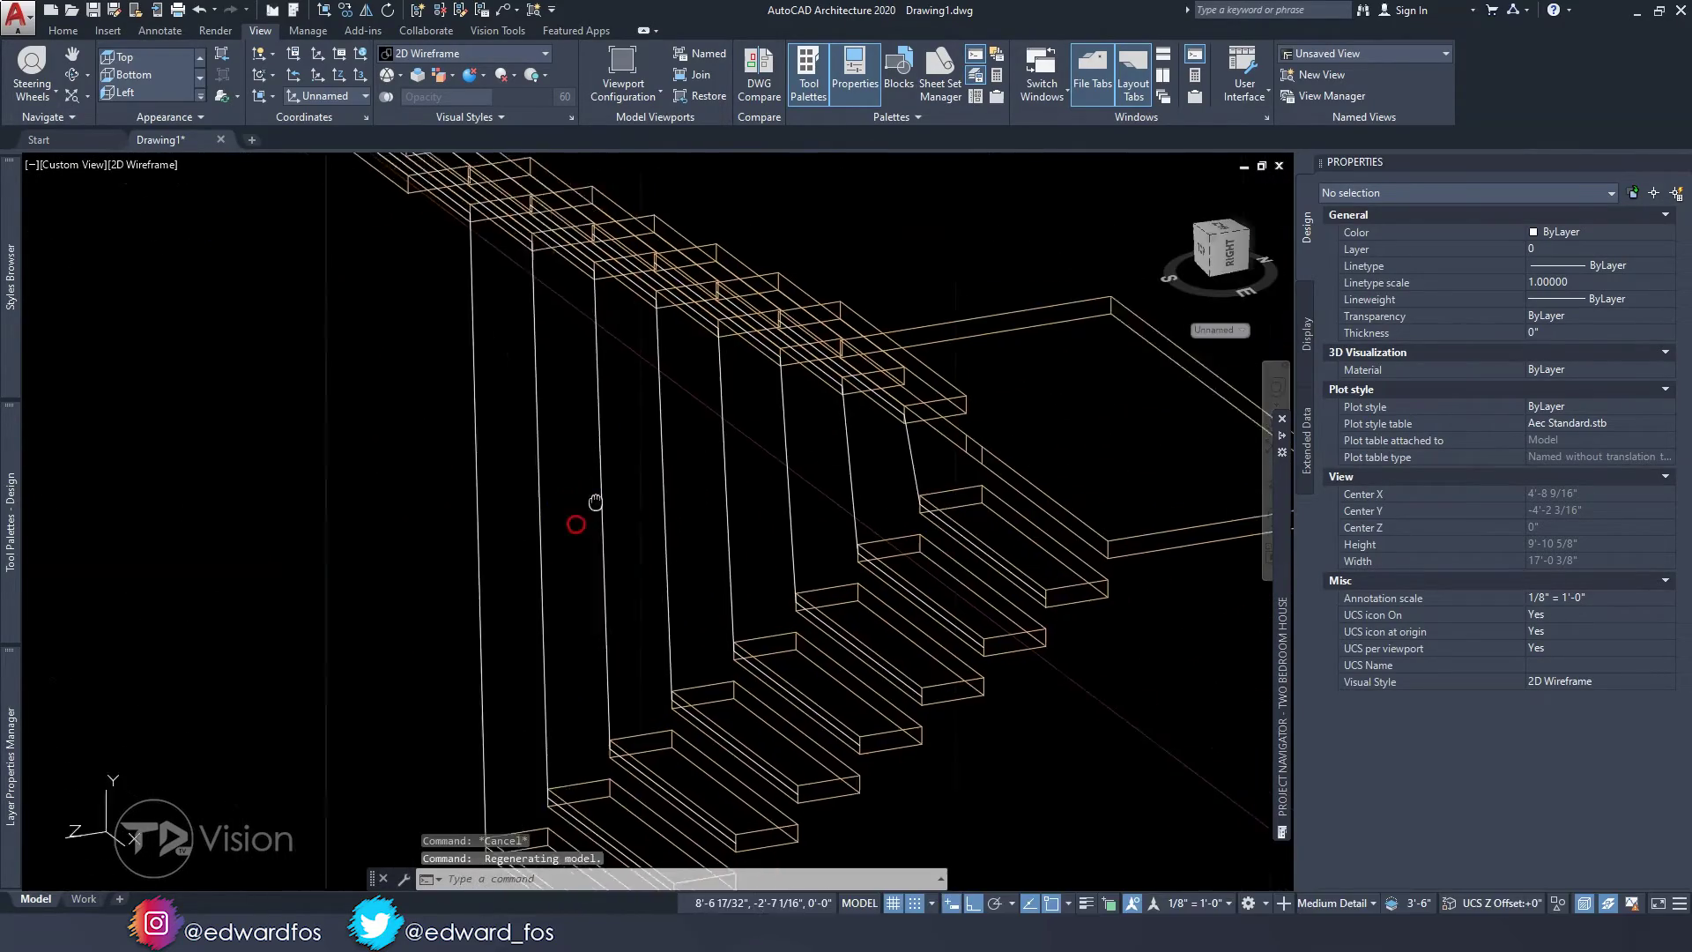
shift+middle_drag(638, 438, 526, 503)
shift+middle_drag(566, 348, 611, 430)
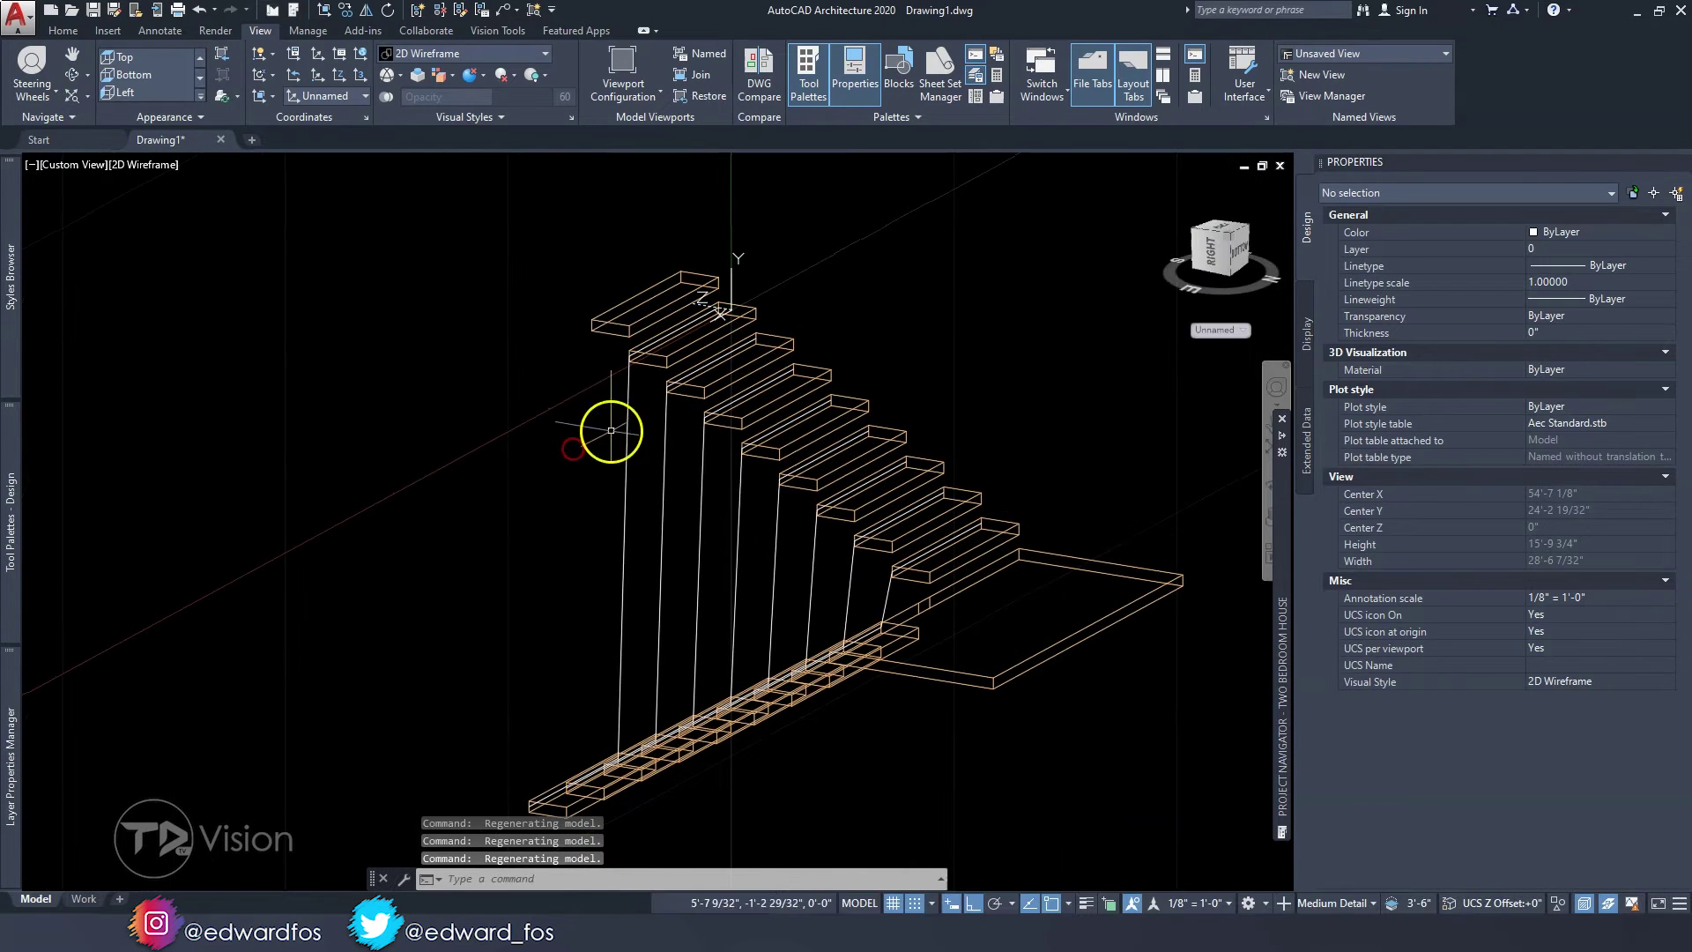
- Set the stair's Terminate with property to Riser in the Properties palette
click(647, 326)
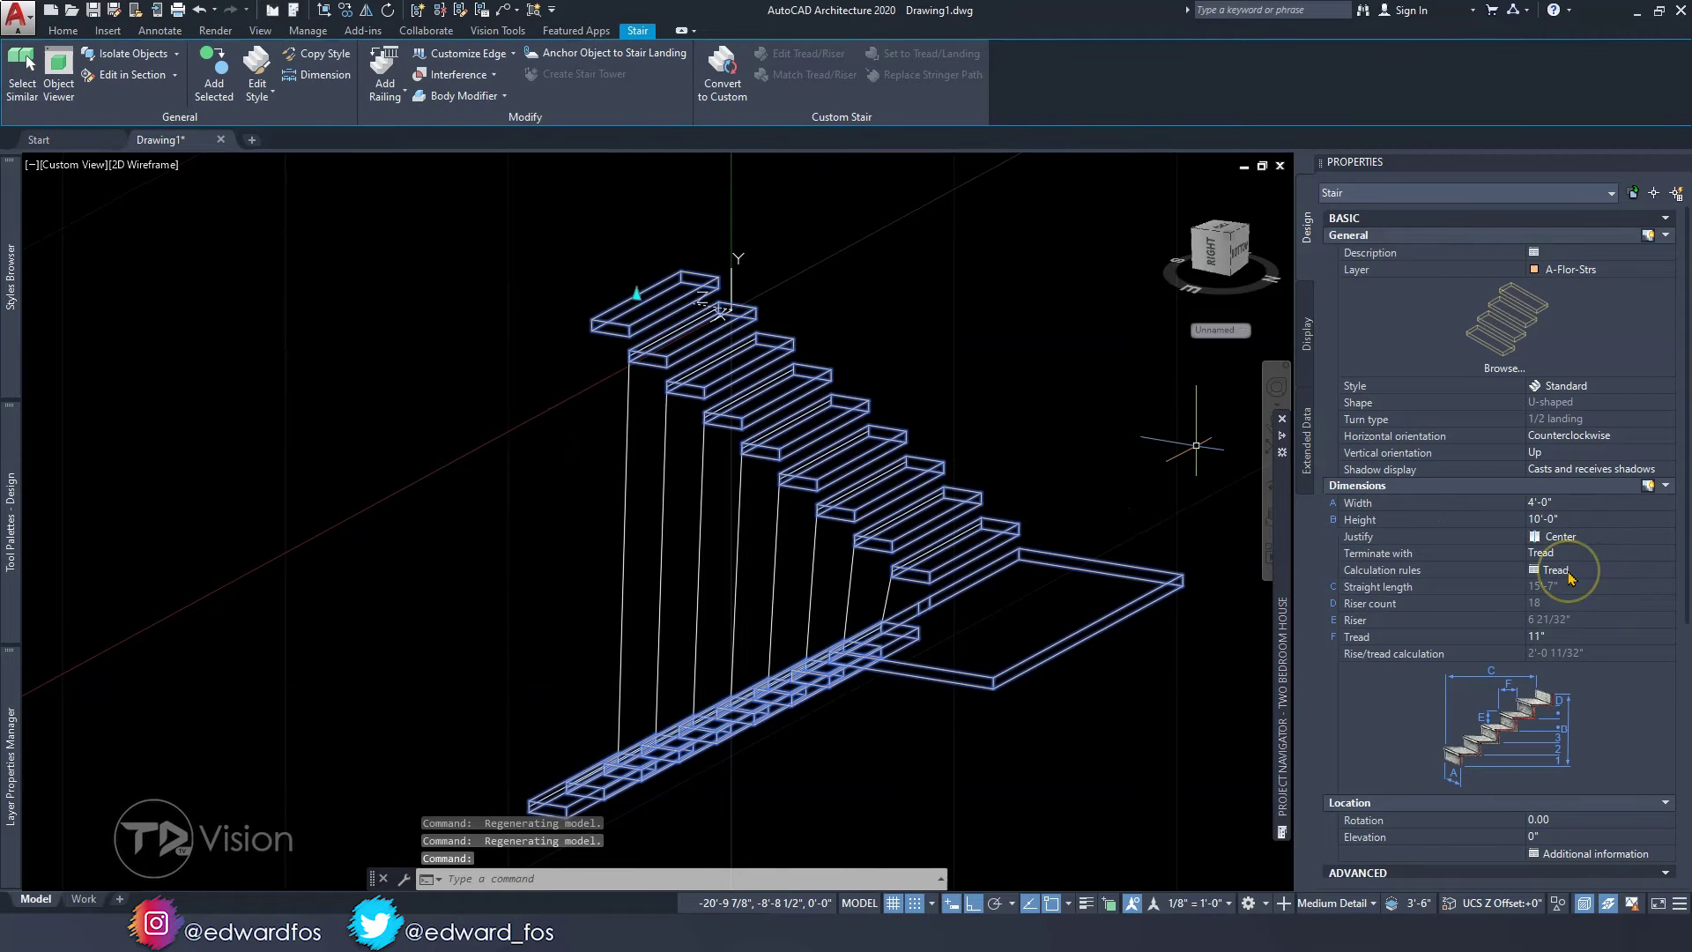
click(1567, 572)
key(Escape)
click(1568, 573)
key(Escape)
click(826, 377)
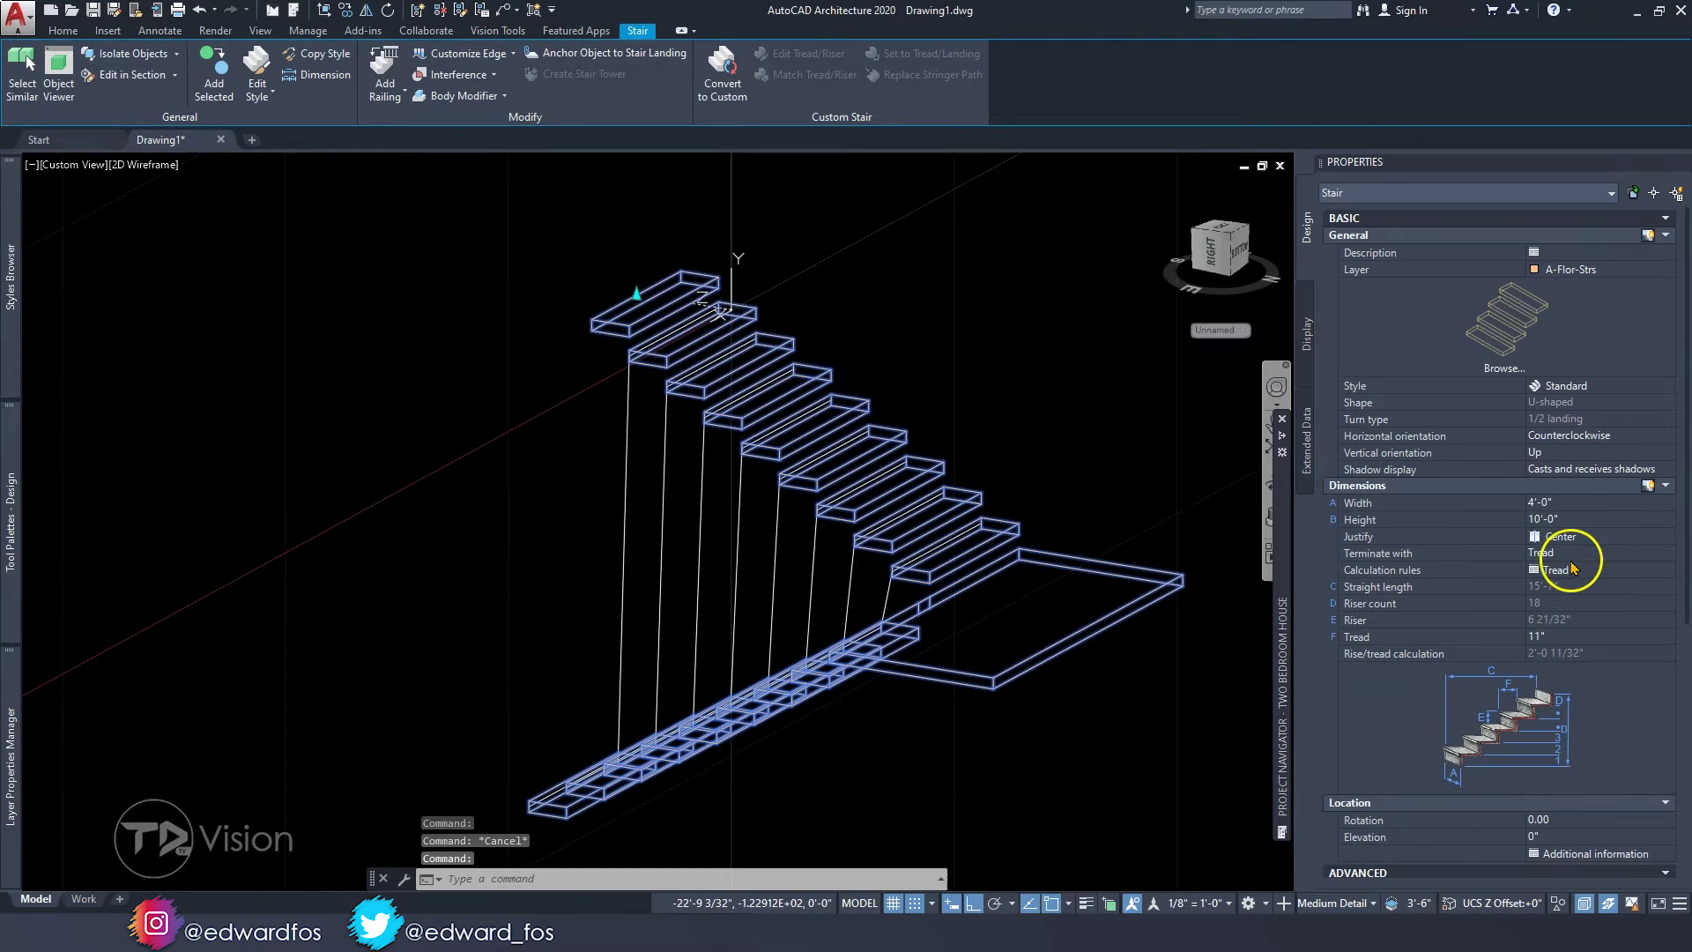
click(1564, 562)
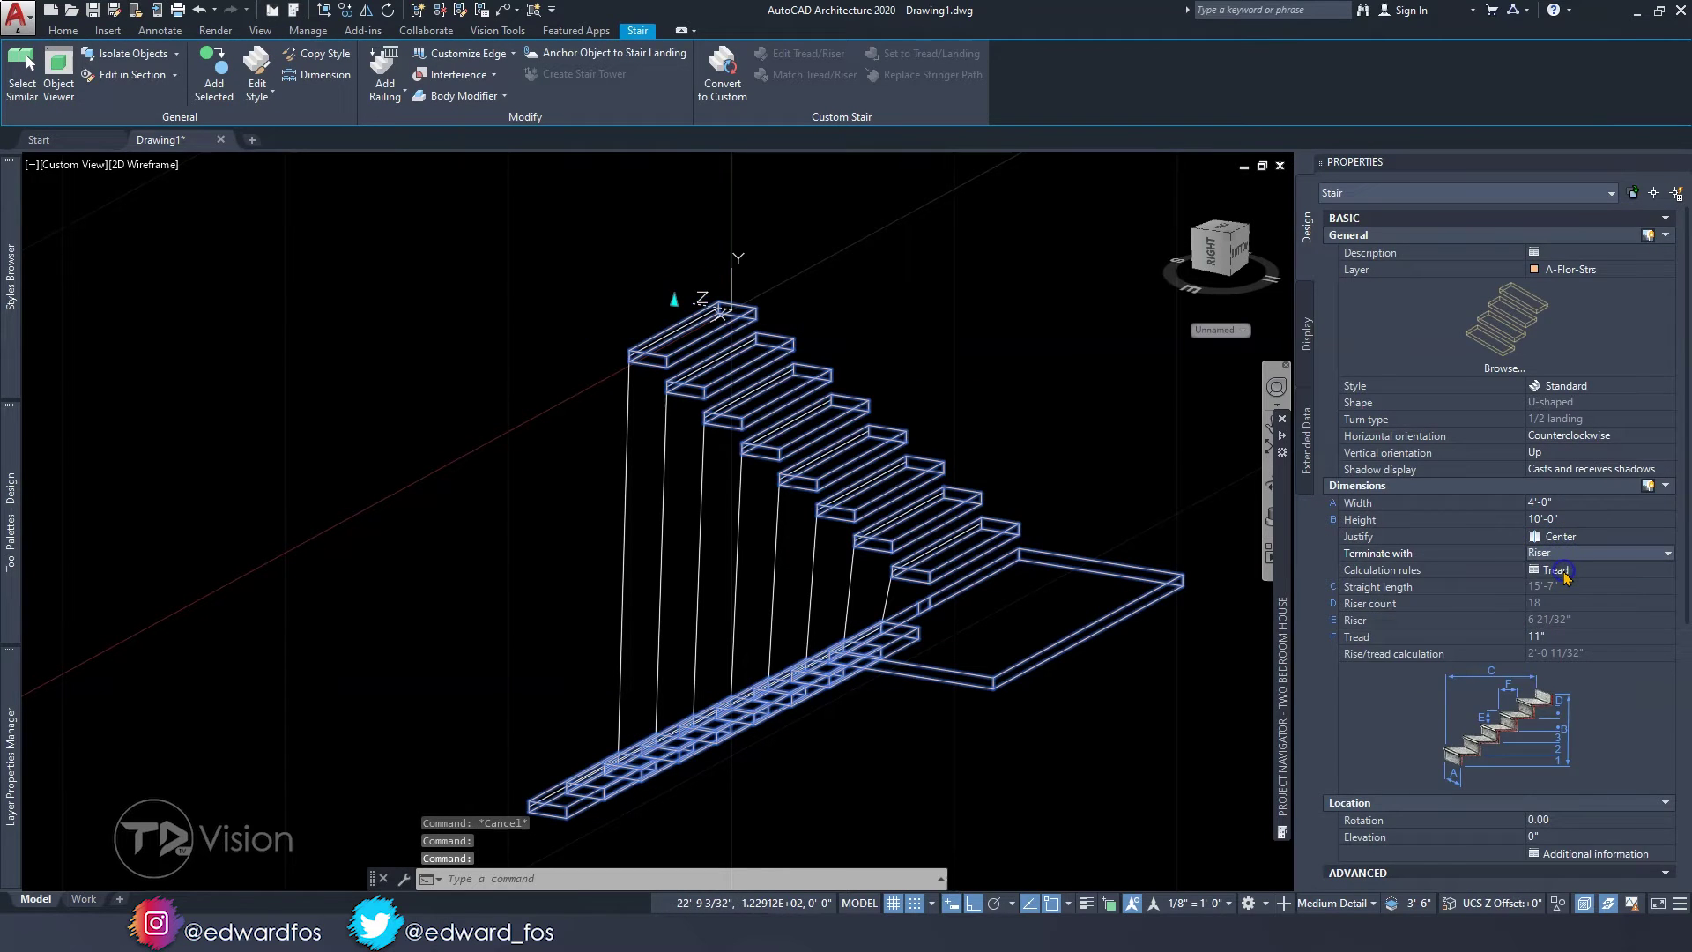
key(Escape)
- Orbit the stair to inspect it, then return to the Top view using the ViewCube
shift+middle_drag(571, 381, 760, 431)
mouse_move(671, 459)
shift+middle_down()
mouse_move(755, 468)
mouse_move(608, 458)
mouse_move(672, 457)
shift+middle_up()
shift+middle_drag(491, 497, 638, 422)
click(1216, 253)
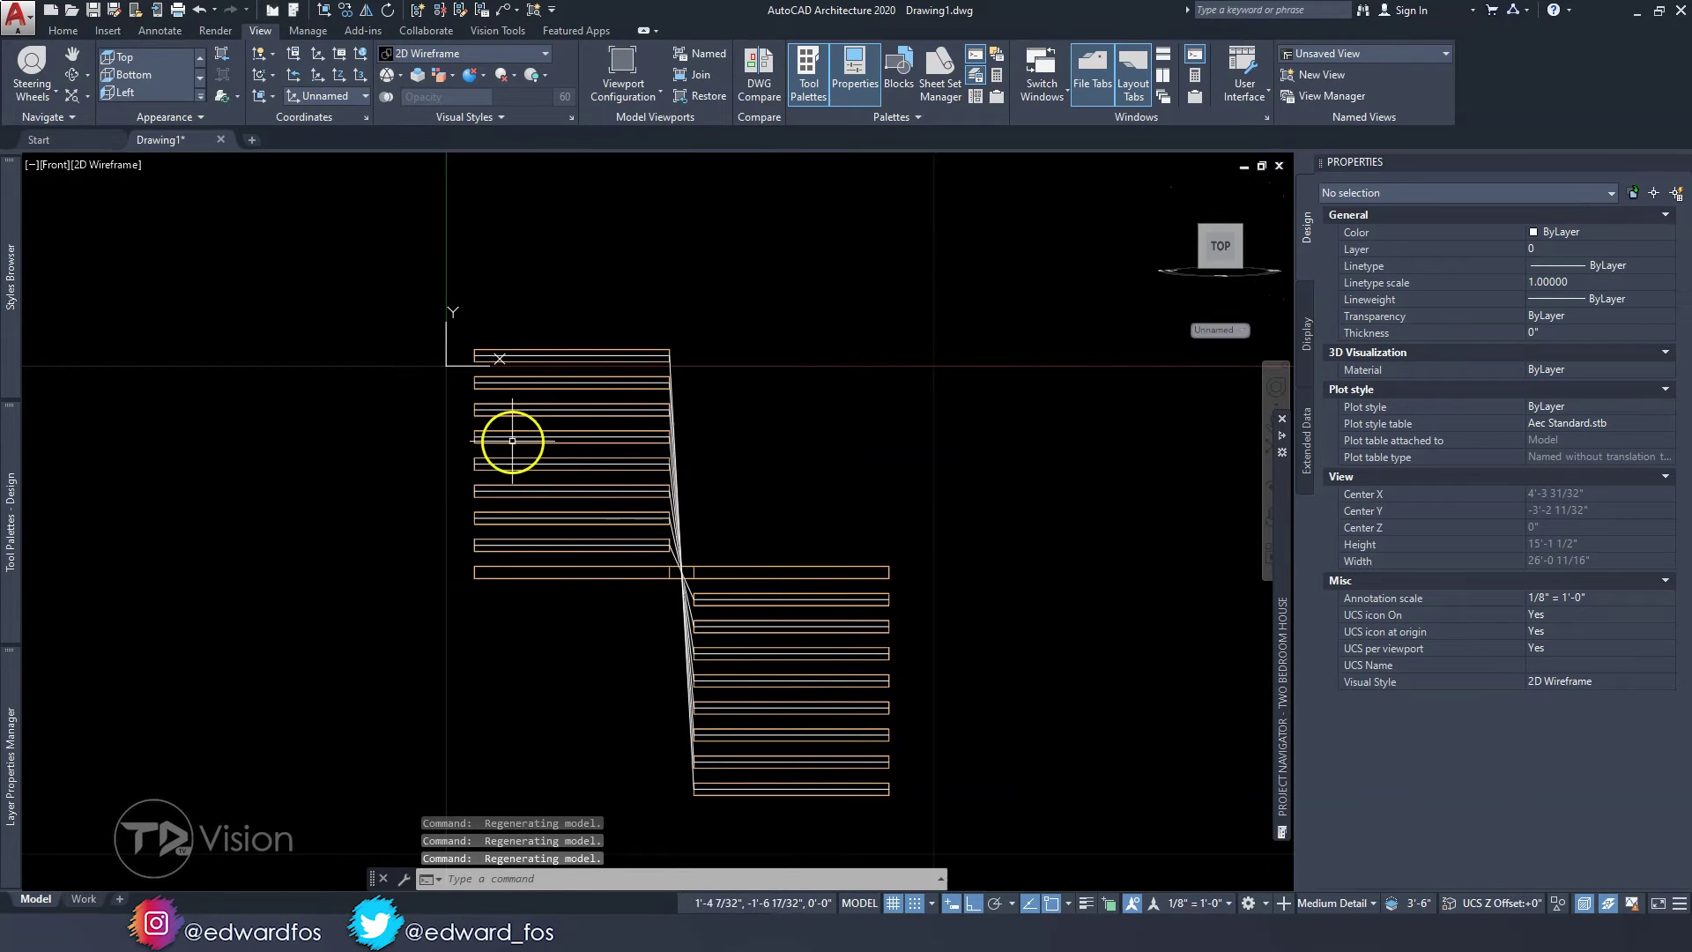
- Turn off layer A-Flor-Strs by picking a tread, leaving only the traced profile lines visible
scroll(637, 412, up, 2)
mouse_move(680, 423)
middle_down()
mouse_move(679, 351)
mouse_move(656, 401)
middle_up()
scroll(677, 329, up, 2)
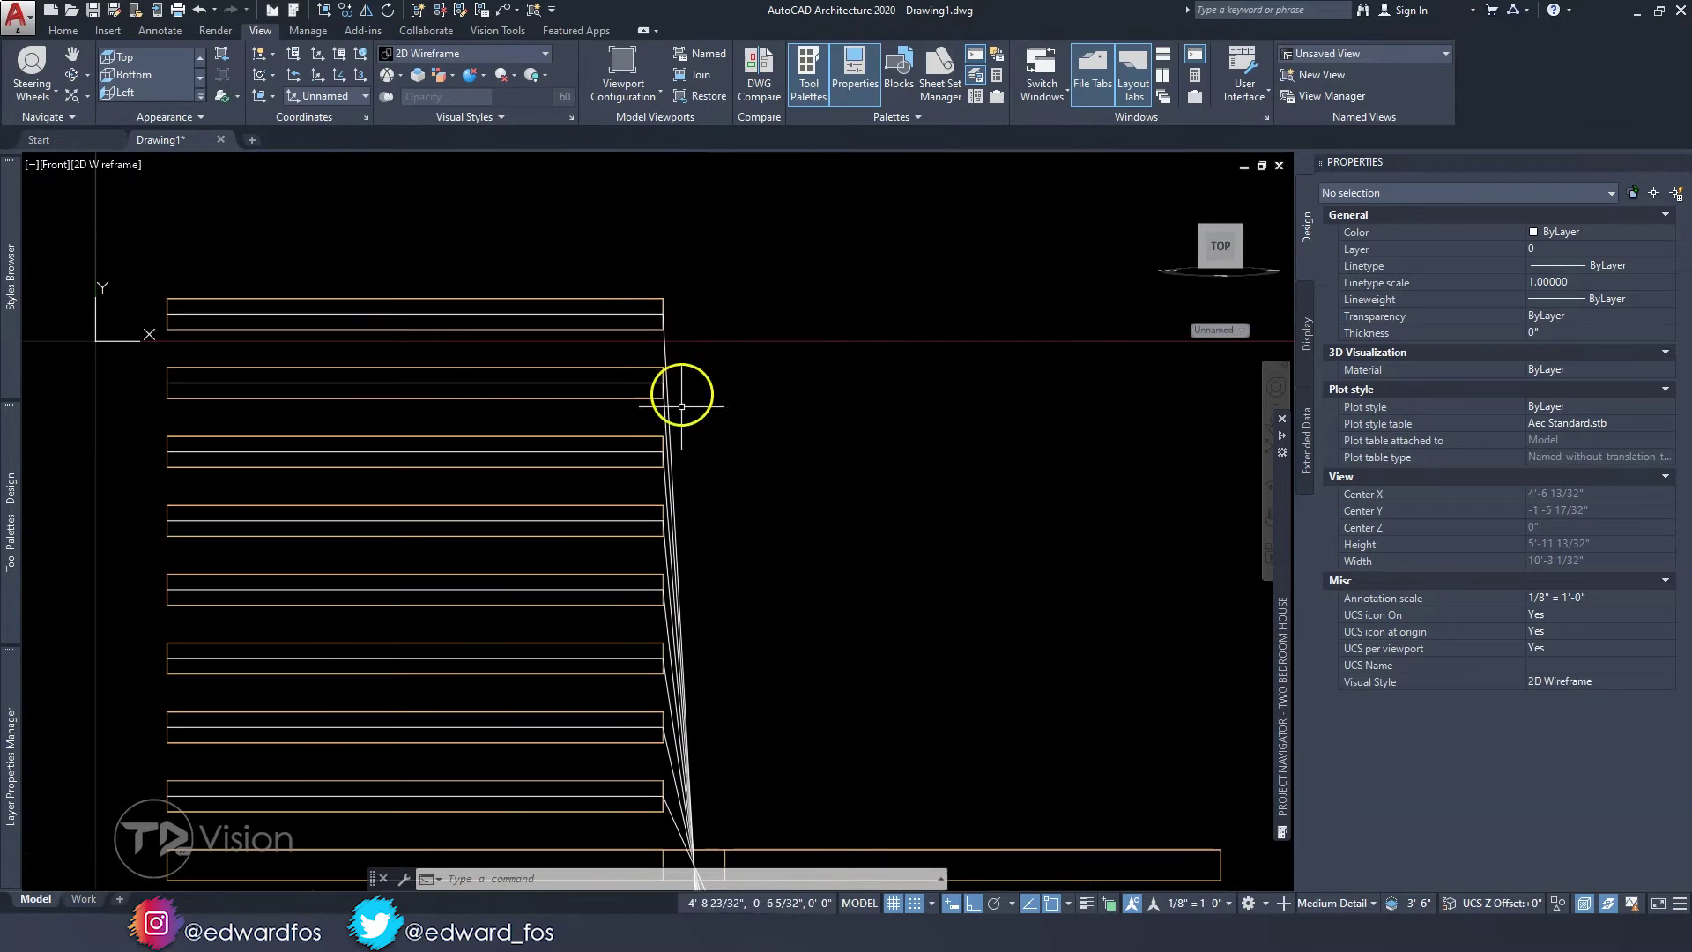
key(Escape)
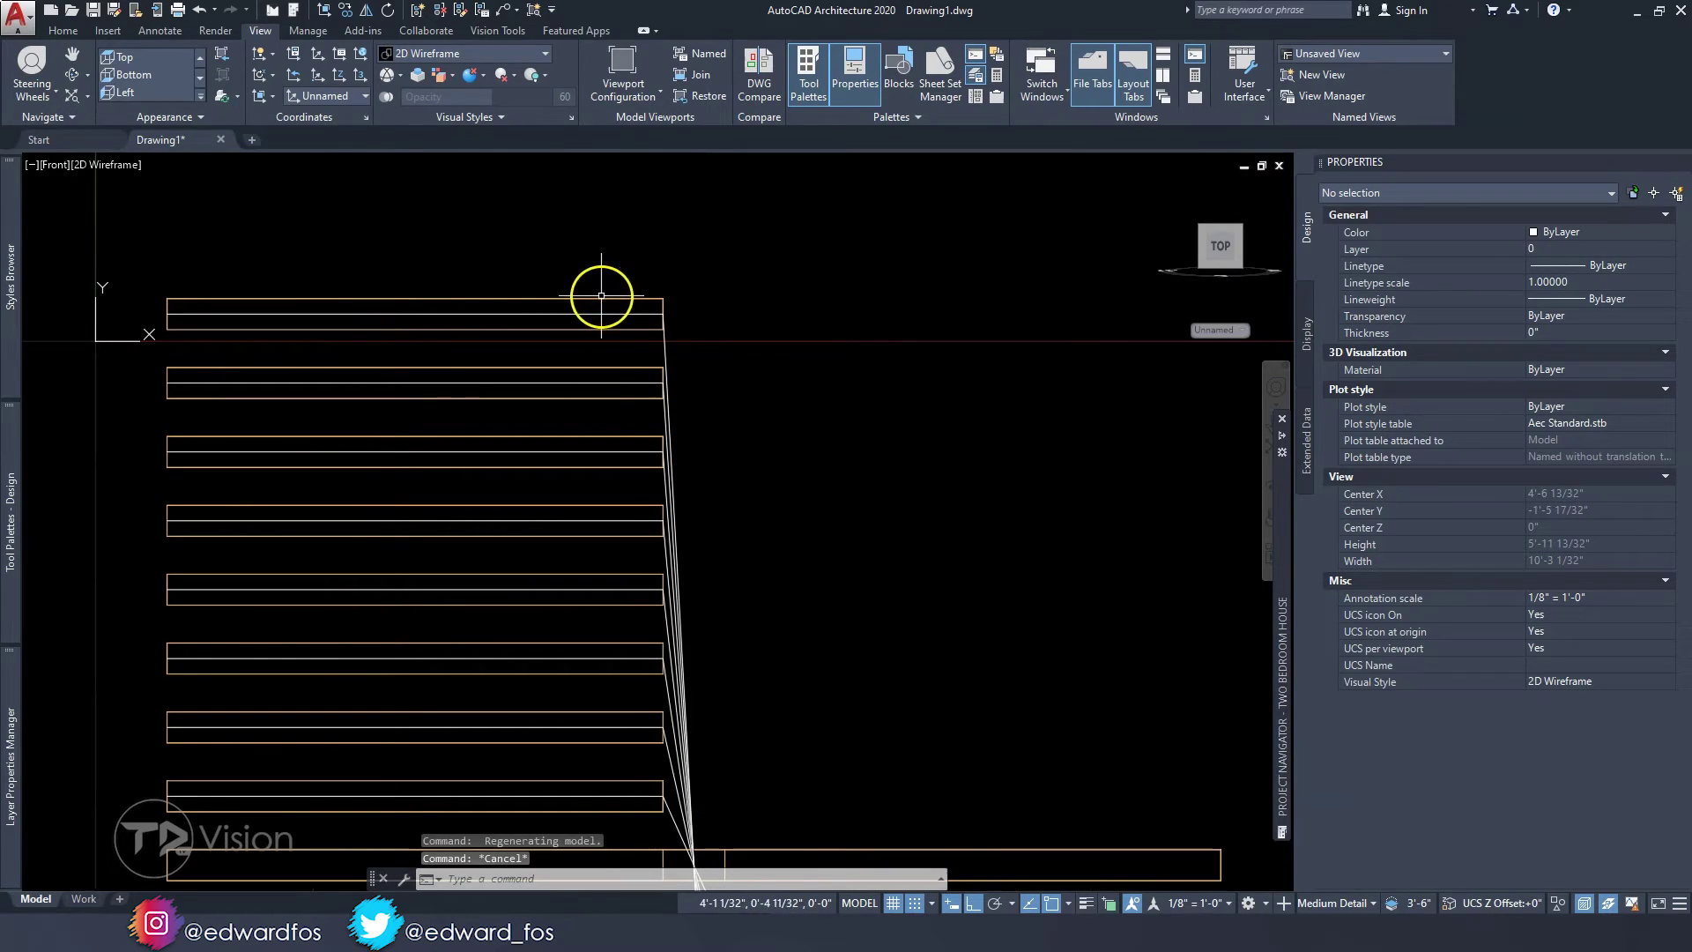
click(66, 36)
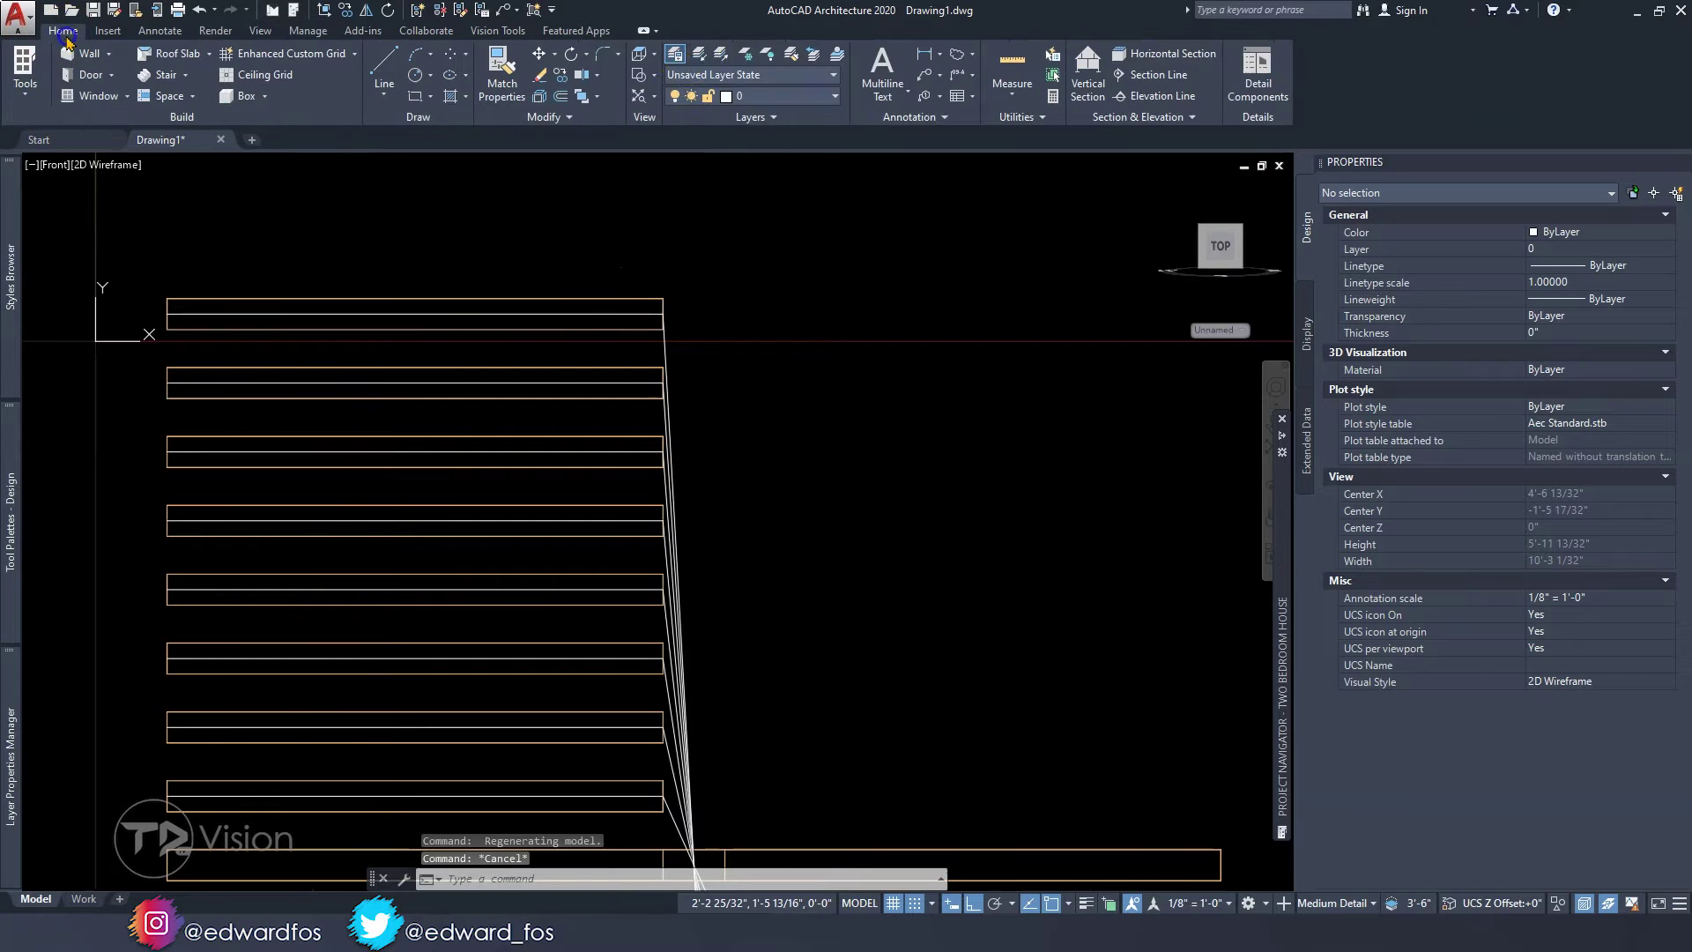
click(771, 56)
click(629, 298)
key(Escape)
scroll(635, 295, down, 2)
middle_drag(676, 283, 605, 304)
scroll(559, 227, up, 2)
middle_drag(558, 226, 573, 259)
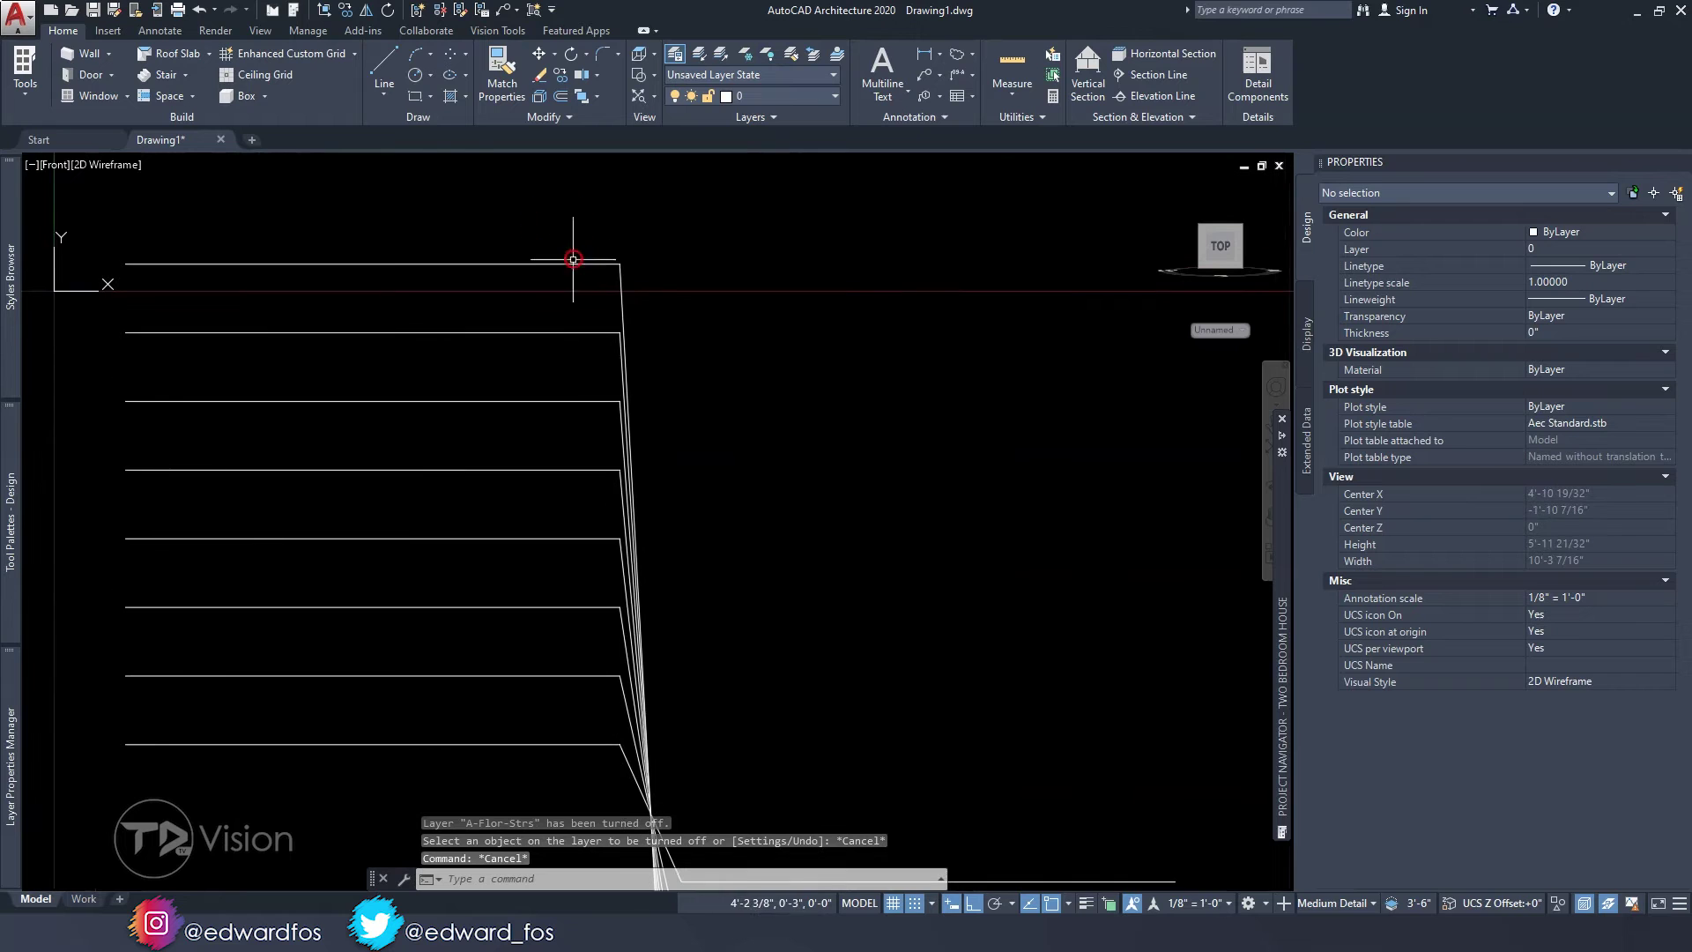
- Start FILLET with a radius of 10 in Multiple mode
click(600, 55)
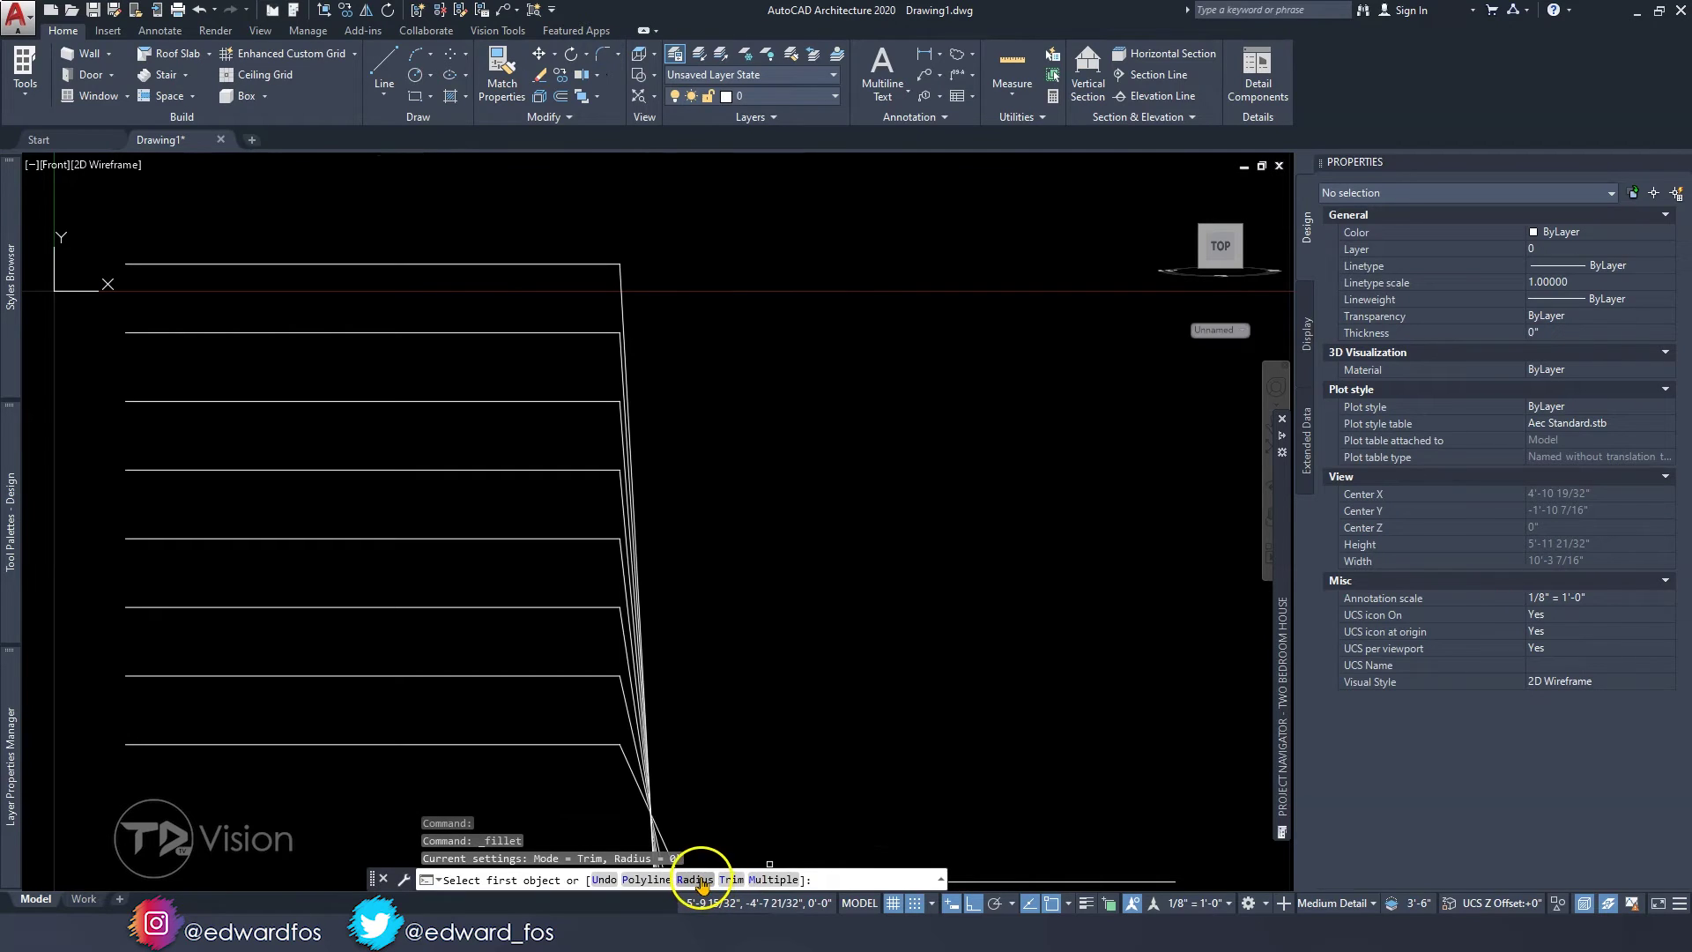
click(695, 880)
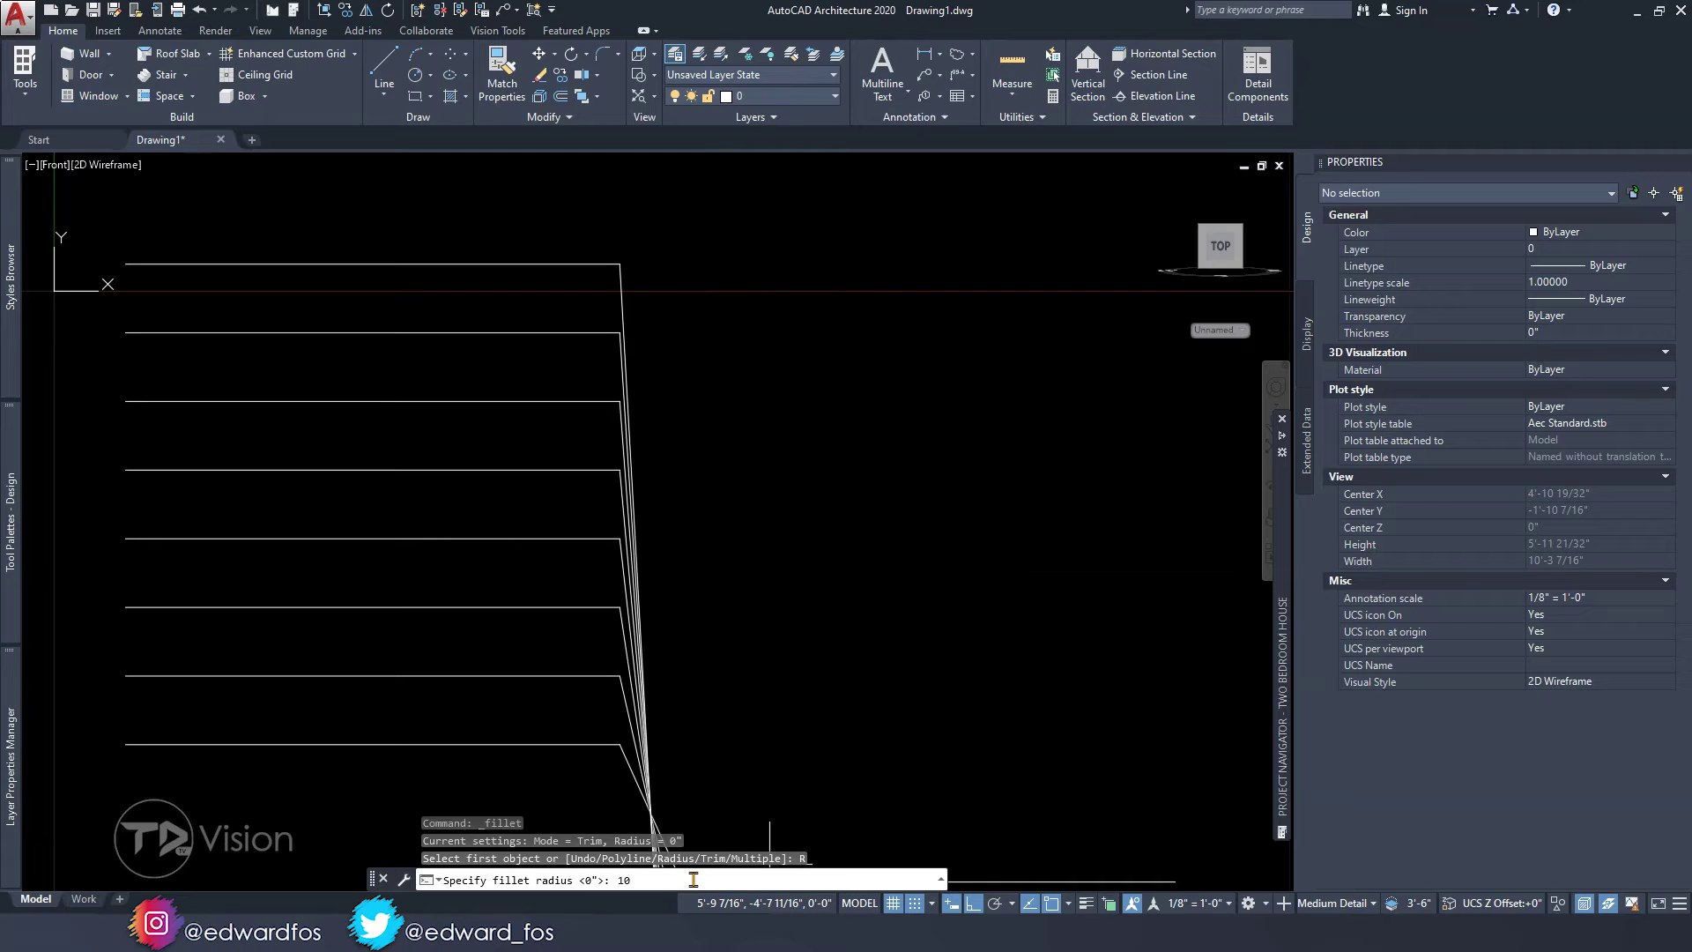
key(Return)
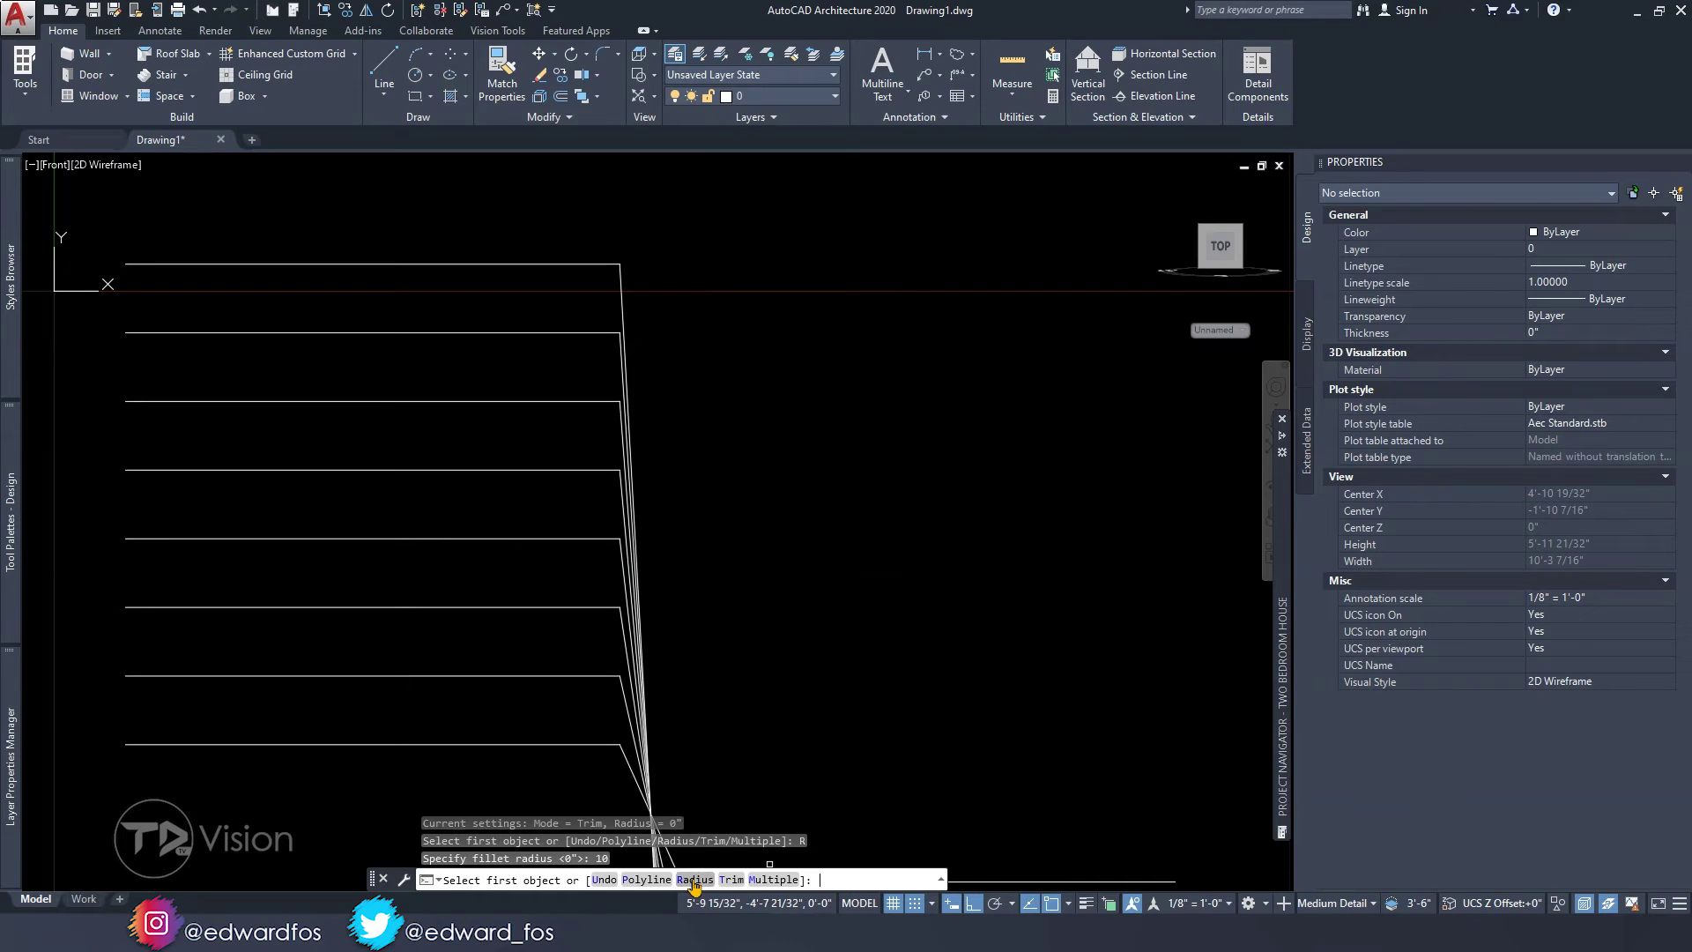
click(773, 880)
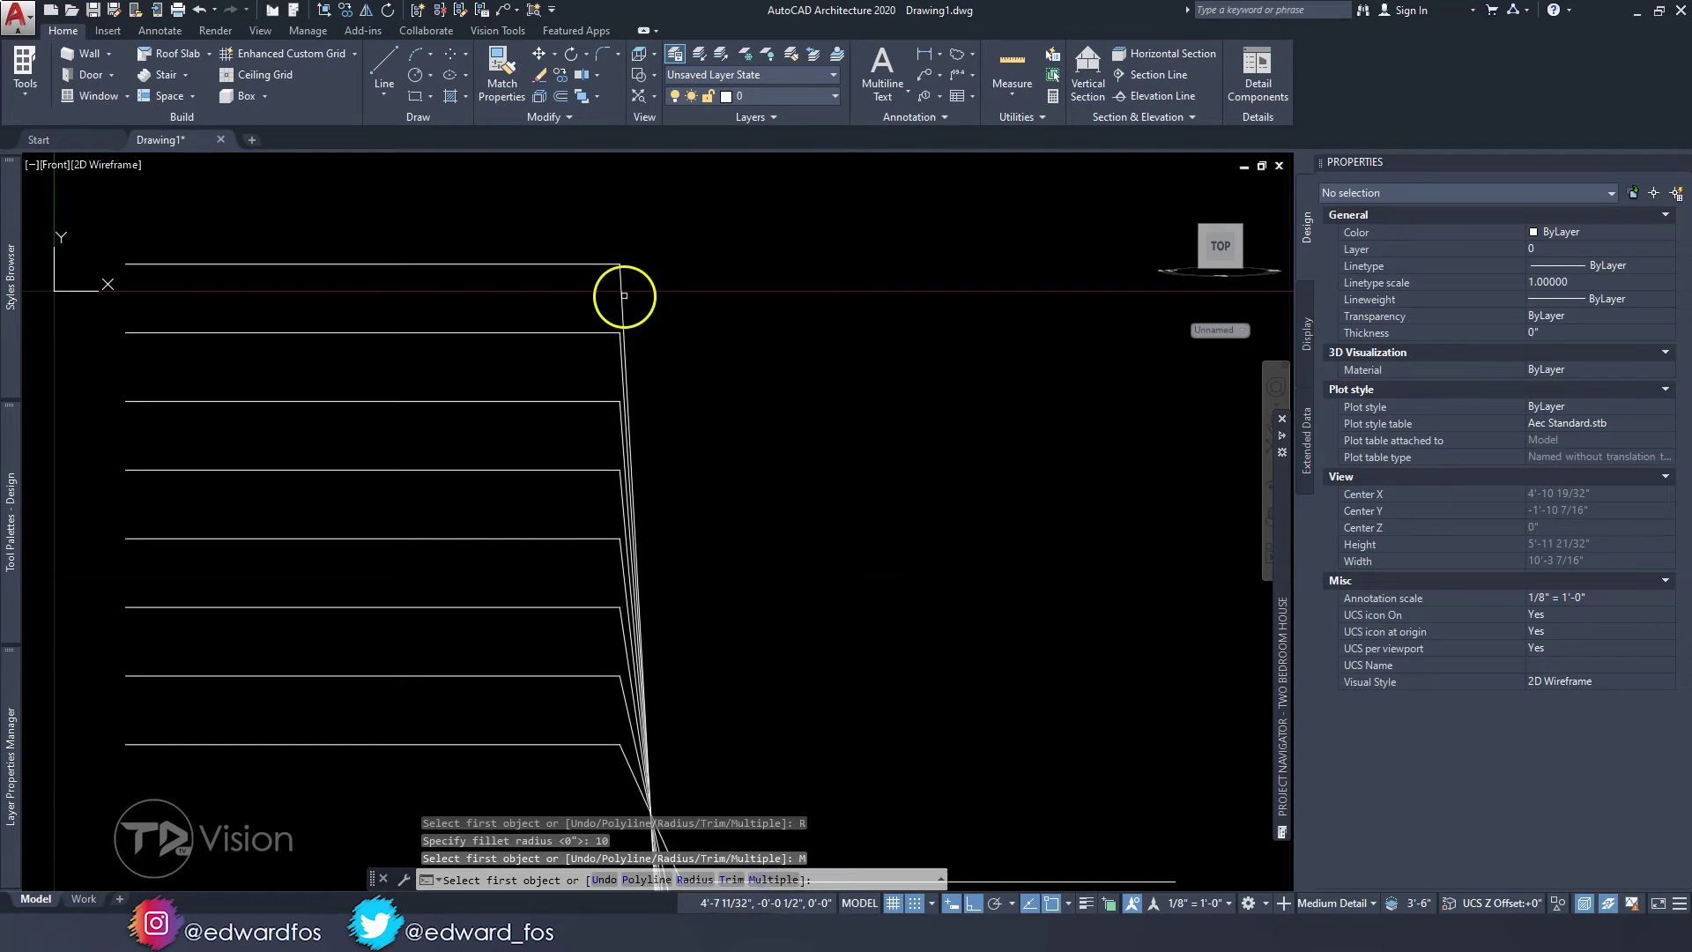
- Round the nosing corners of the top four tread profiles
scroll(628, 326, up, 2)
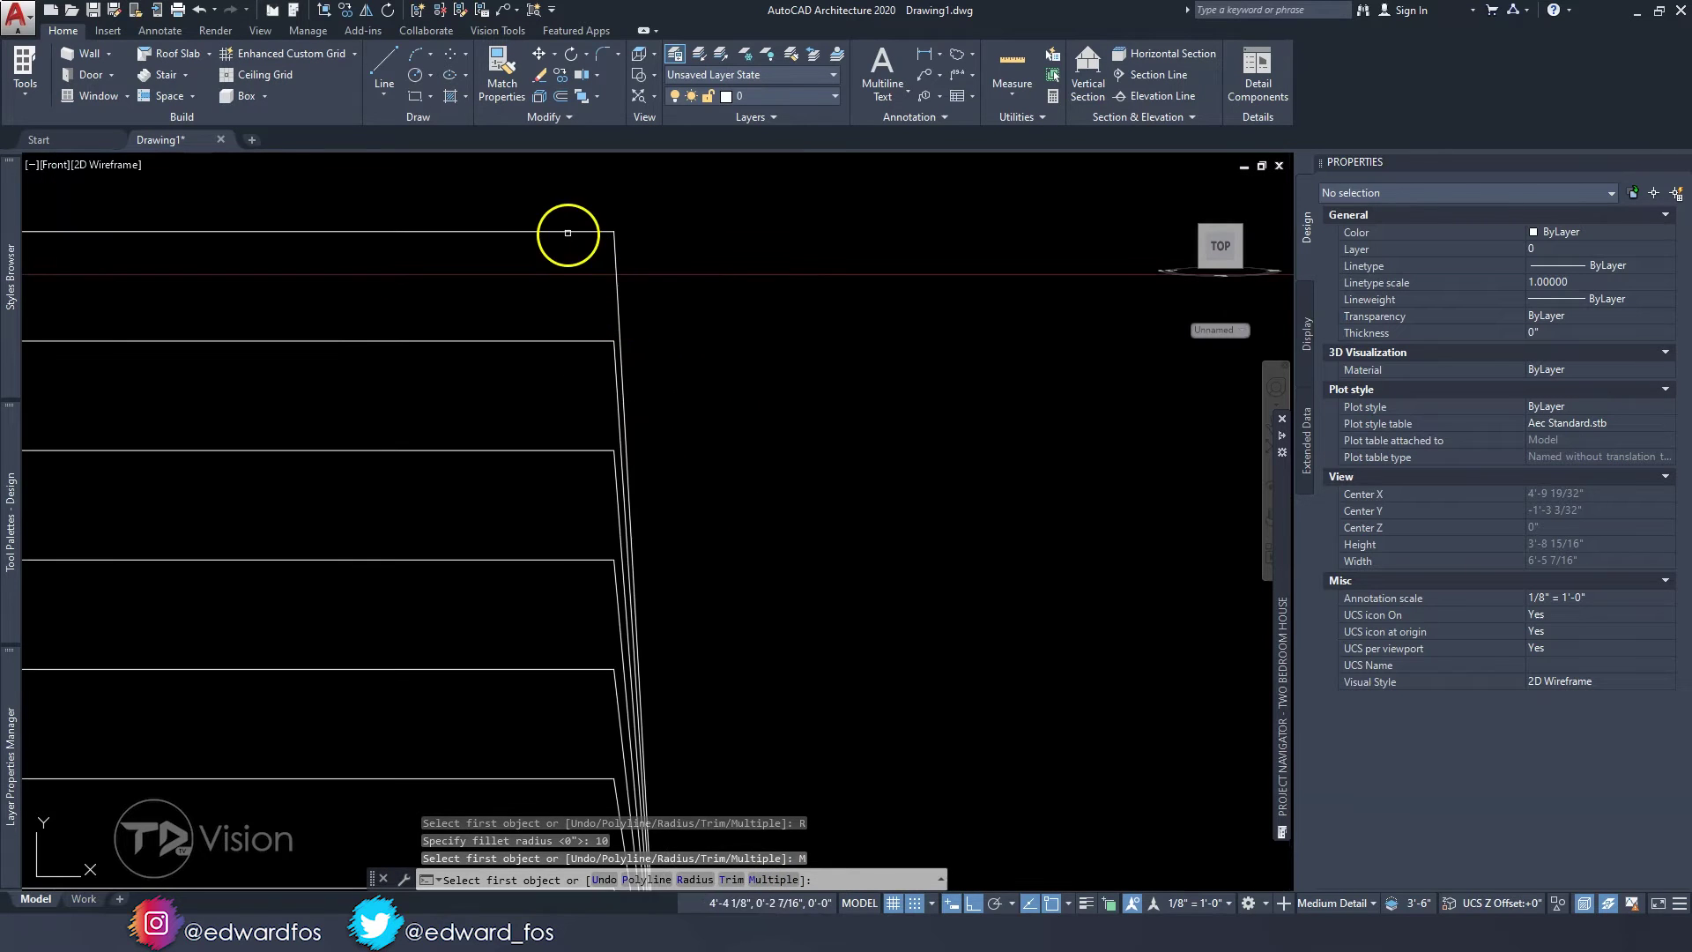
click(569, 232)
click(622, 319)
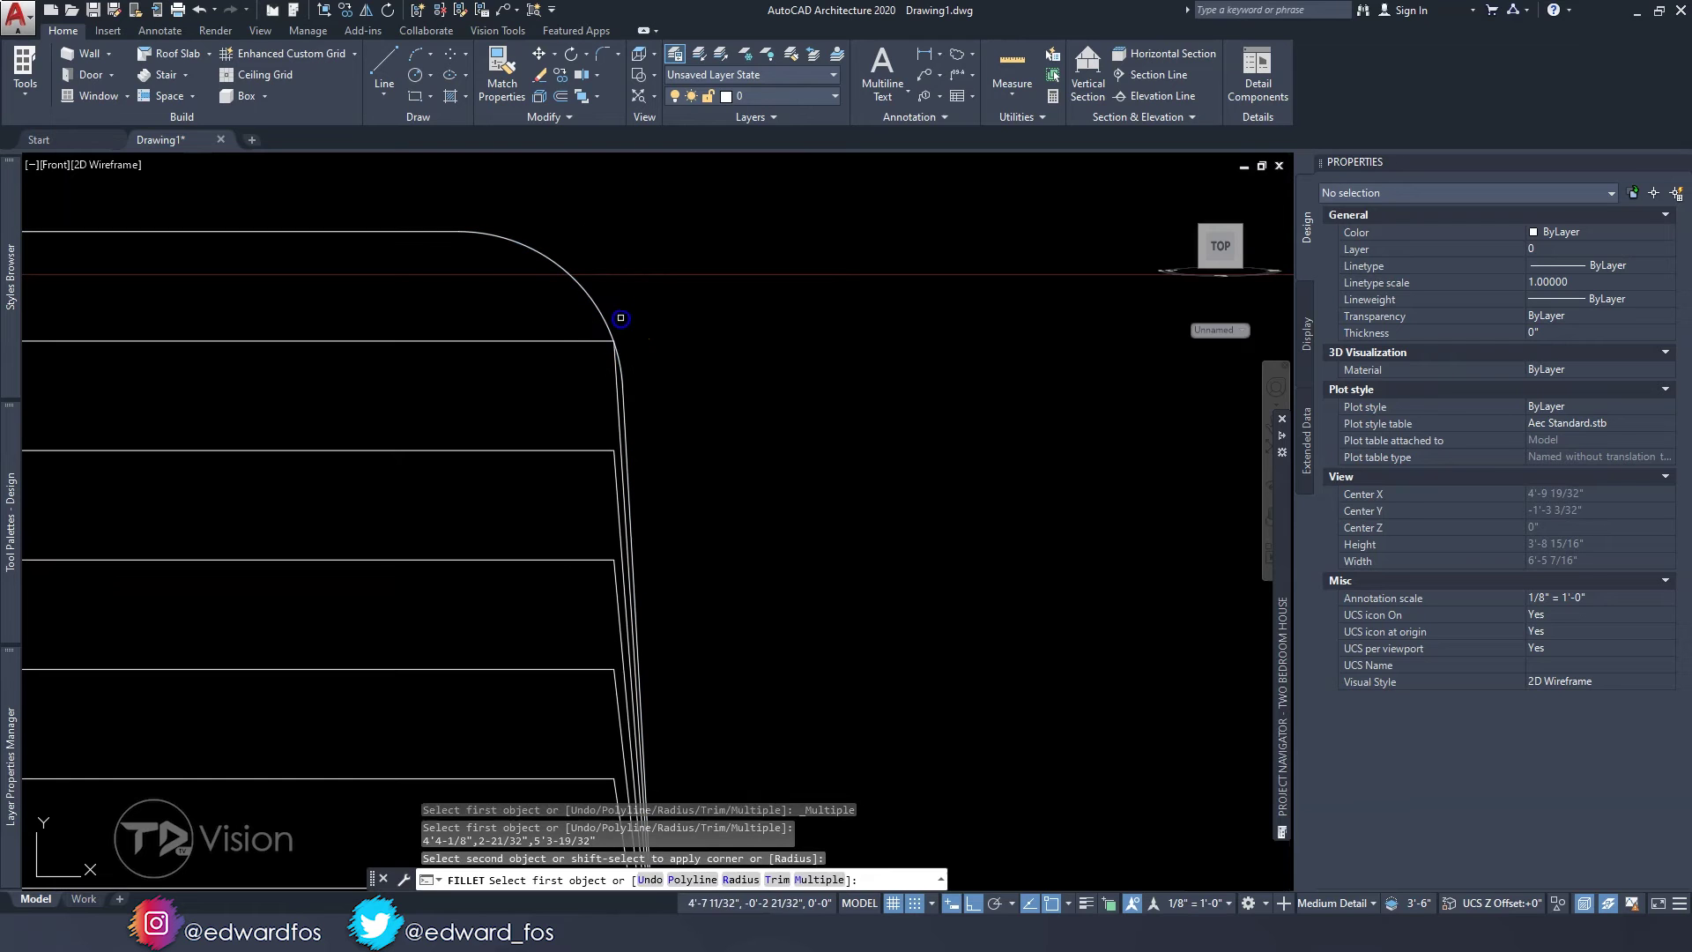
click(580, 342)
click(617, 420)
middle_drag(614, 493, 634, 373)
click(589, 327)
click(638, 393)
middle_drag(657, 476, 683, 368)
click(593, 326)
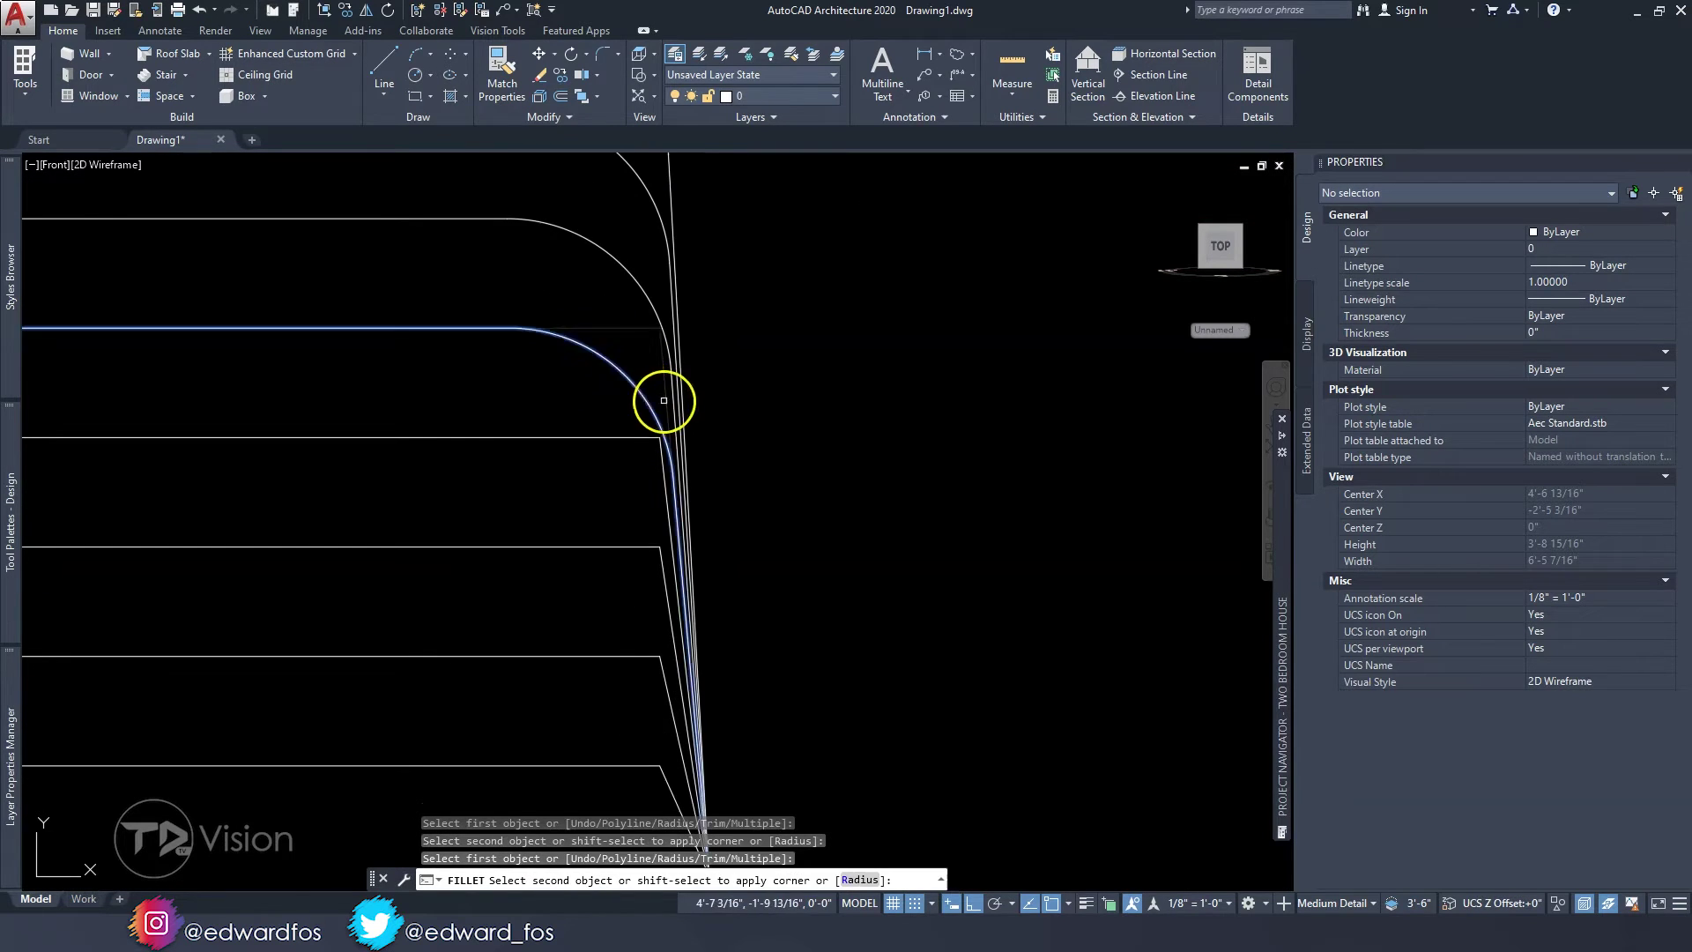
click(666, 396)
- Fillet the next four tread lines into their slanted lines
middle_drag(677, 466, 712, 350)
click(642, 319)
click(702, 397)
click(687, 428)
click(703, 494)
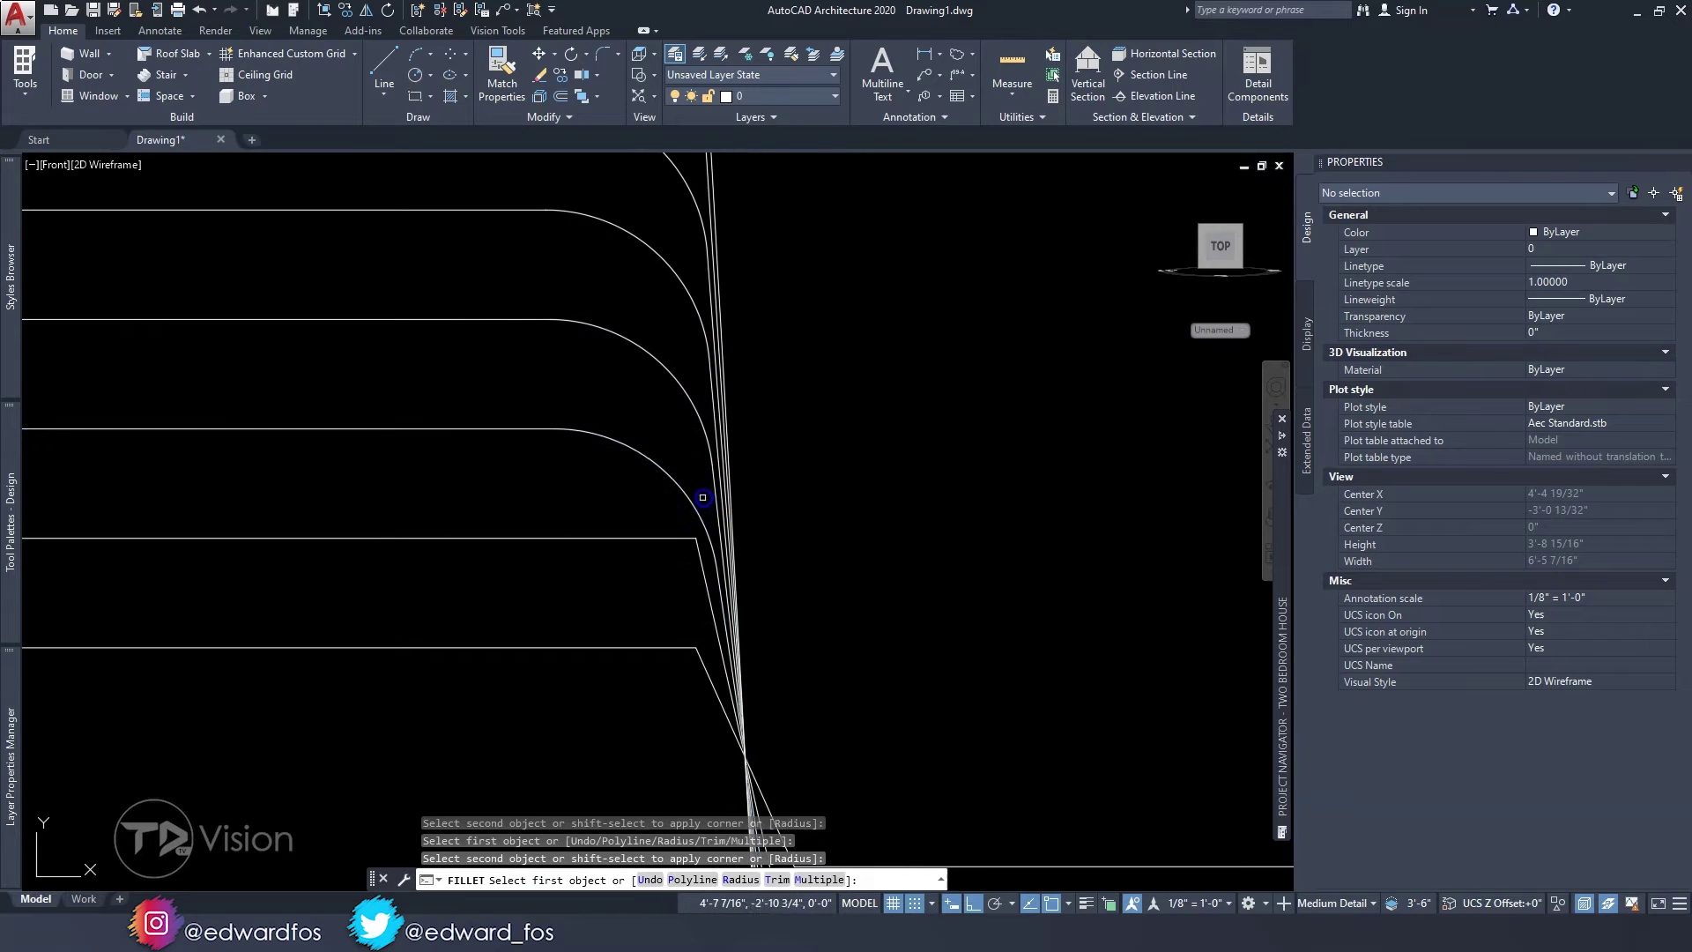
middle_drag(683, 642, 706, 470)
click(668, 364)
click(733, 436)
click(669, 475)
click(741, 528)
middle_drag(996, 675, 780, 571)
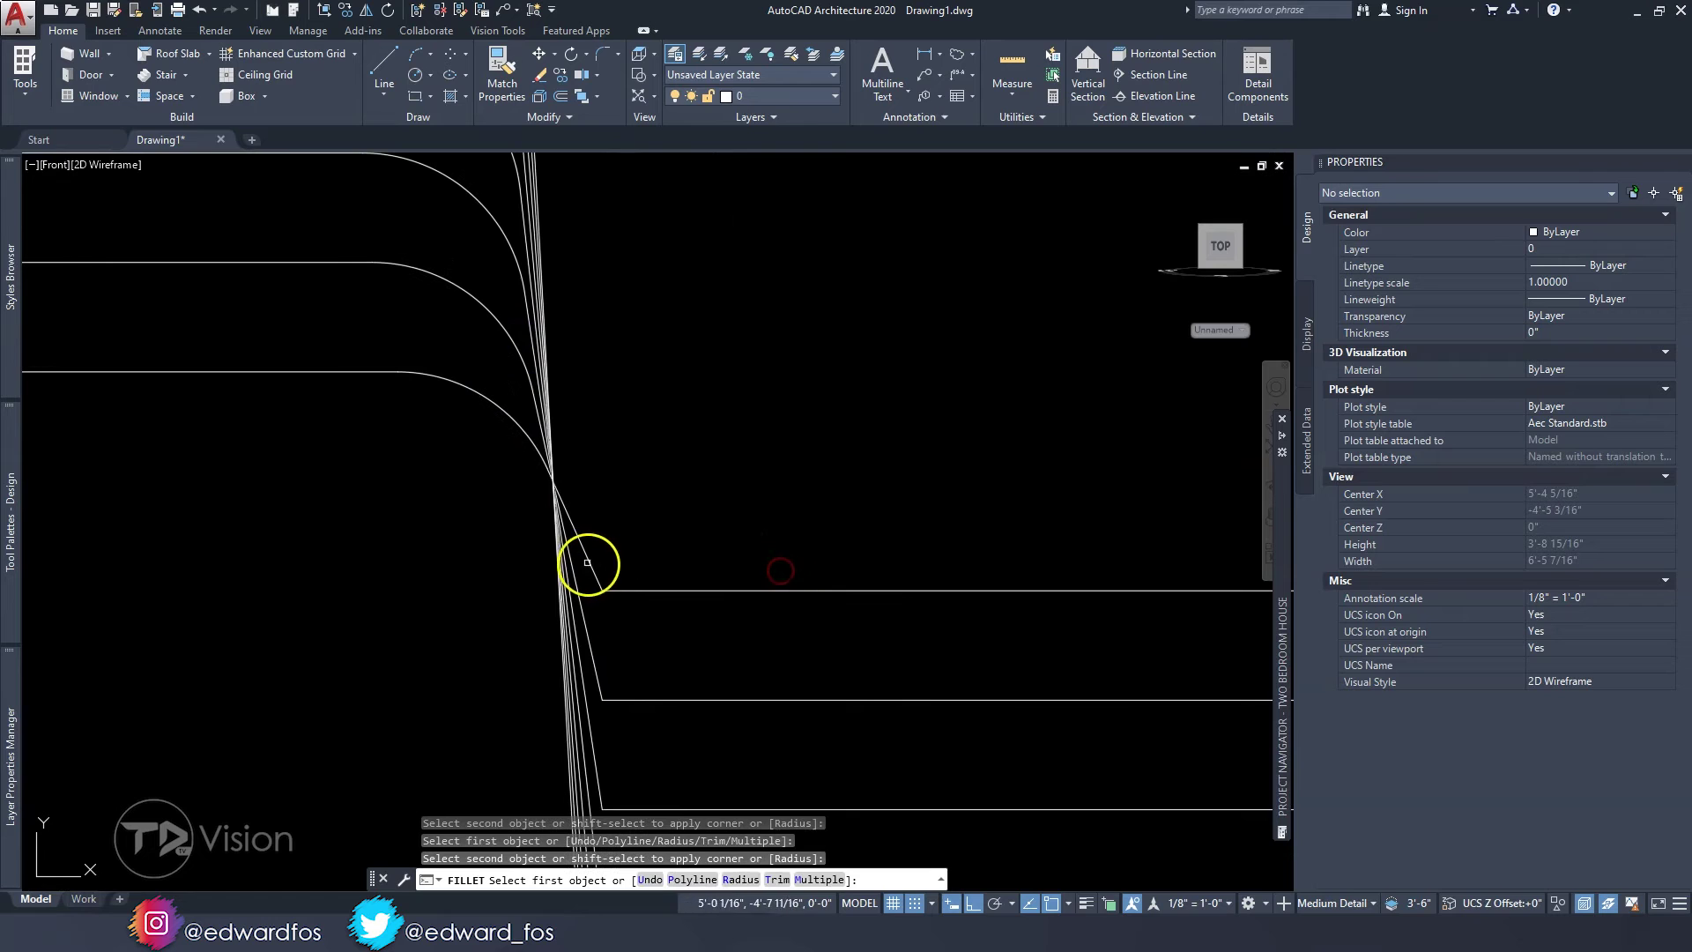
- Fillet the slanted line with each horizontal line on the next several profiles
click(588, 559)
click(679, 591)
middle_drag(703, 675, 702, 593)
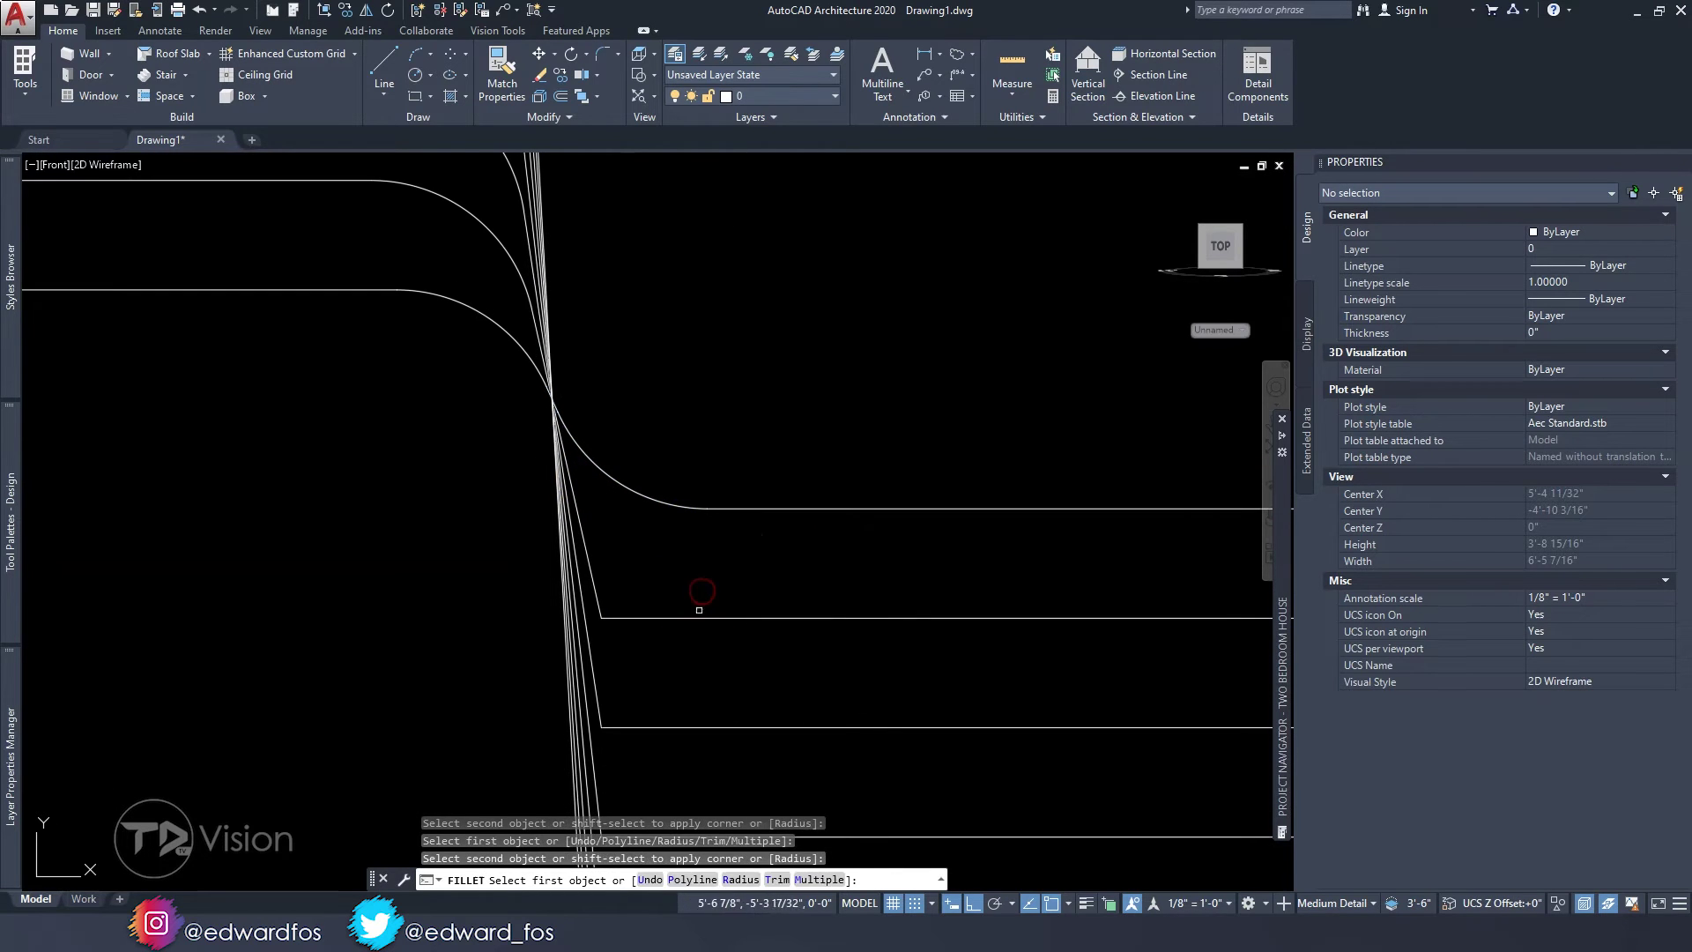
click(700, 619)
click(594, 572)
click(595, 584)
middle_drag(663, 725, 685, 575)
click(680, 578)
click(619, 553)
middle_drag(732, 679, 752, 529)
click(746, 520)
click(642, 506)
- Round the remaining horizontal lines, down to the bottom one, into their slanted lines
middle_drag(729, 636, 752, 507)
click(750, 503)
click(663, 478)
middle_drag(752, 585, 741, 454)
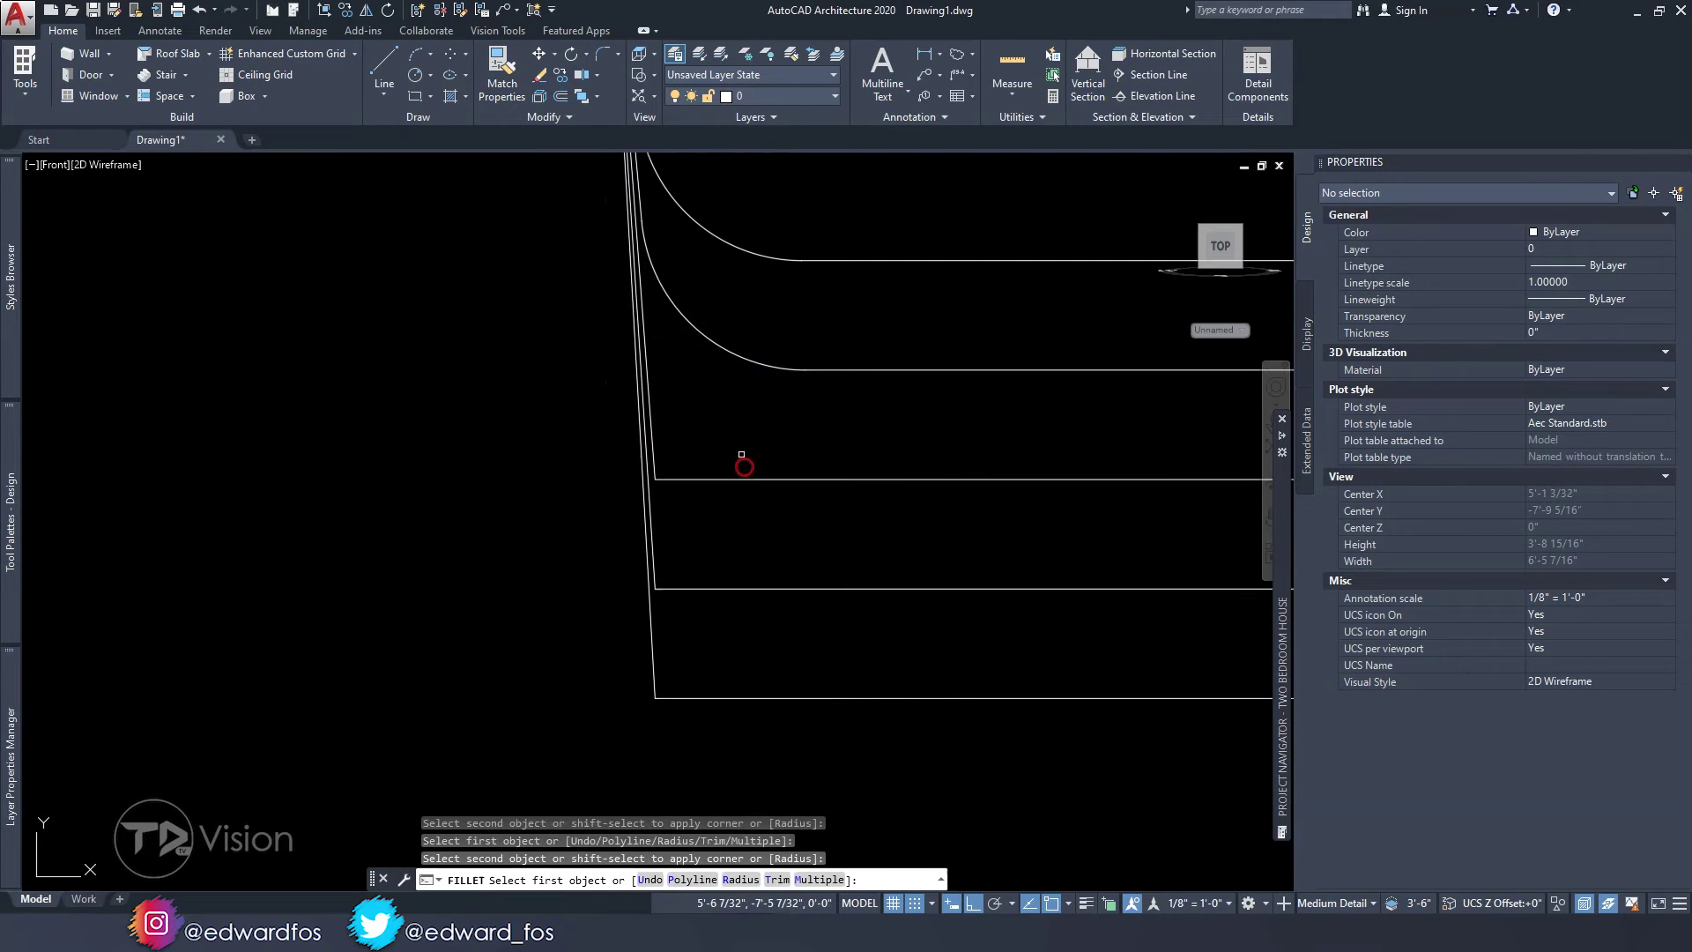
click(714, 478)
click(654, 460)
click(748, 587)
click(654, 551)
click(708, 698)
click(650, 628)
scroll(651, 621, down, 8)
scroll(657, 557, up, 2)
shift+middle_drag(650, 556, 577, 612)
- Cancel the fillet and turn the A-Flor-Strs layer back on so the stair treads and landing show
key(Escape)
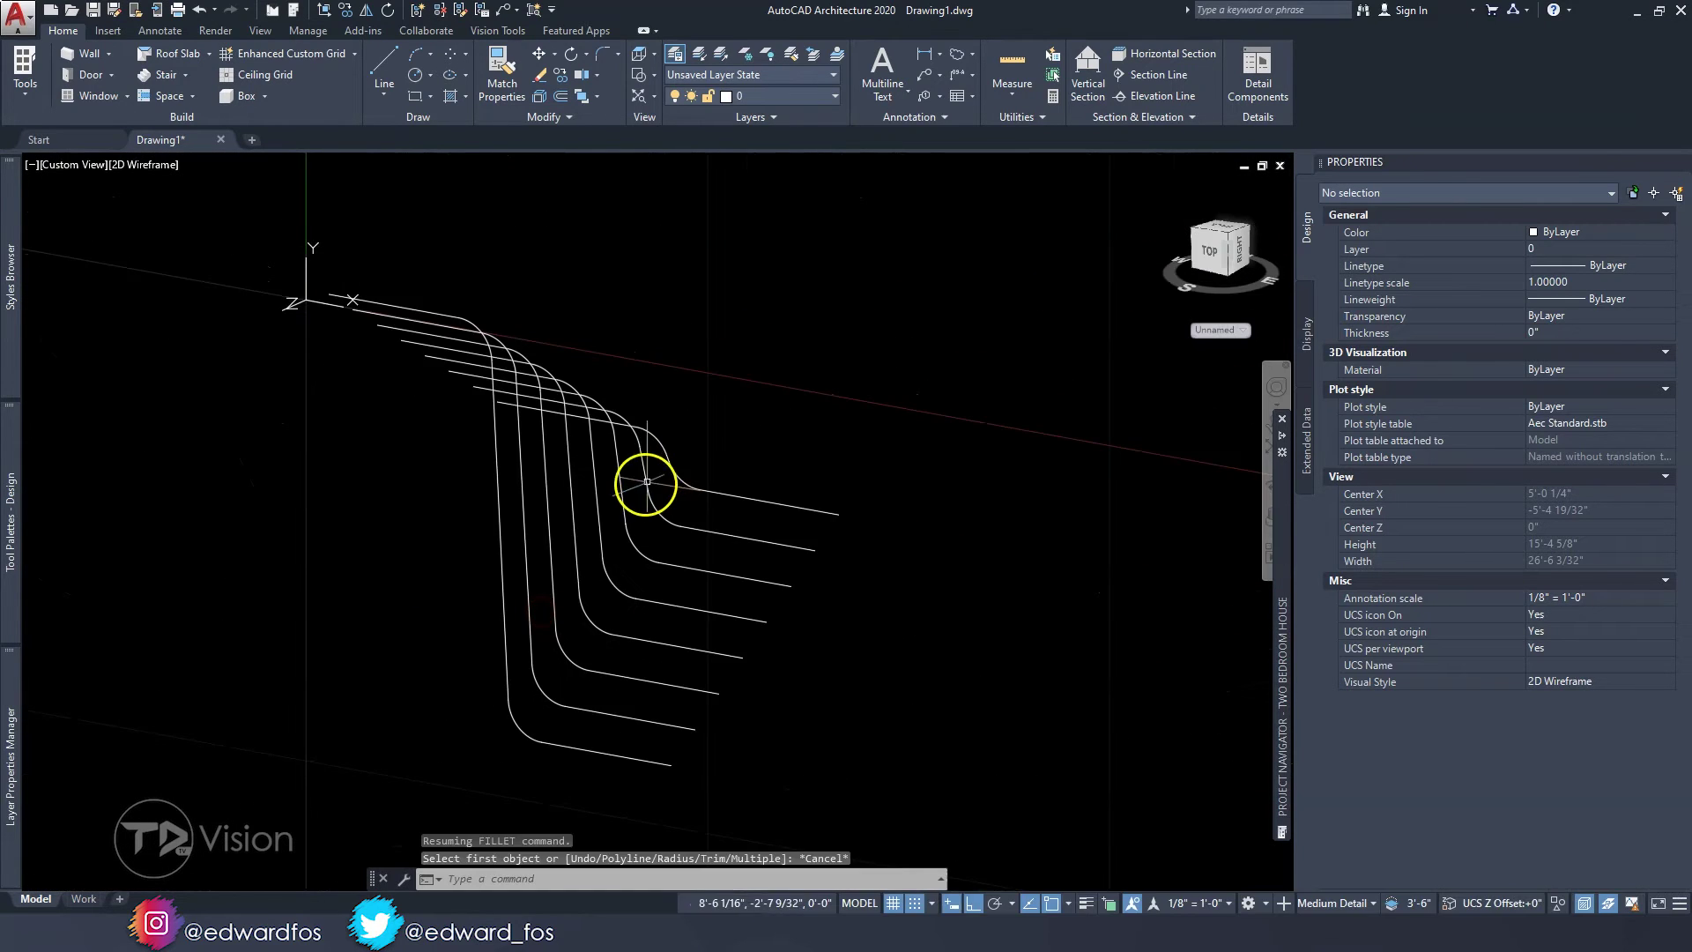
key(Escape)
scroll(606, 498, down, 2)
shift+middle_drag(575, 511, 742, 529)
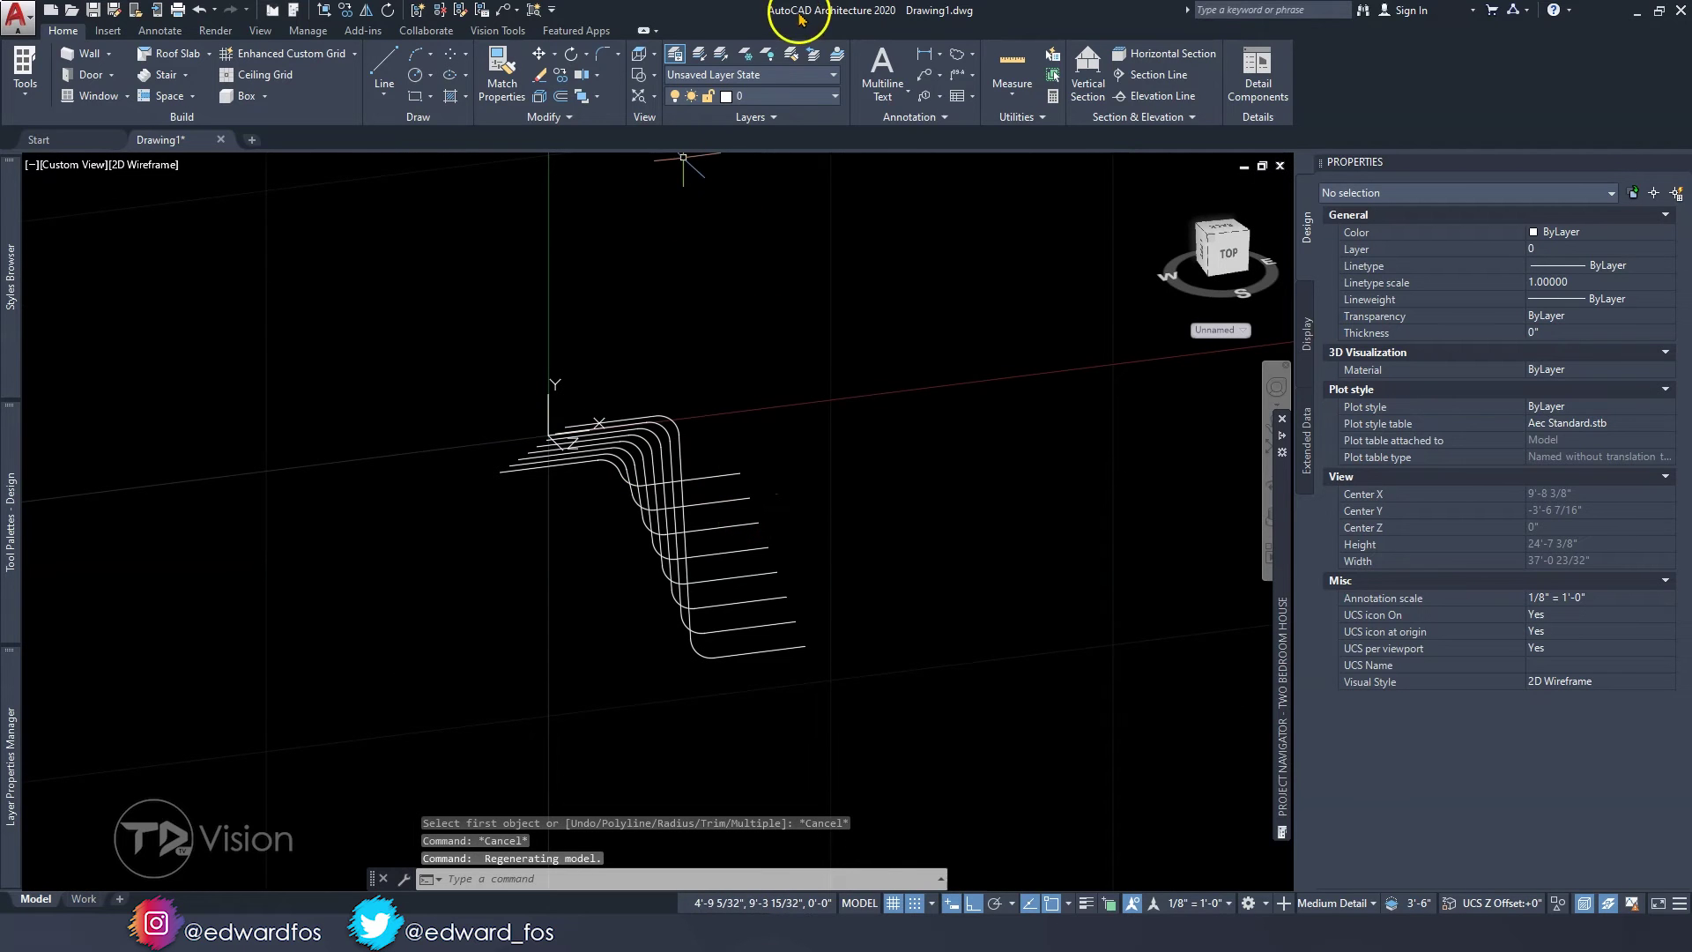
click(782, 99)
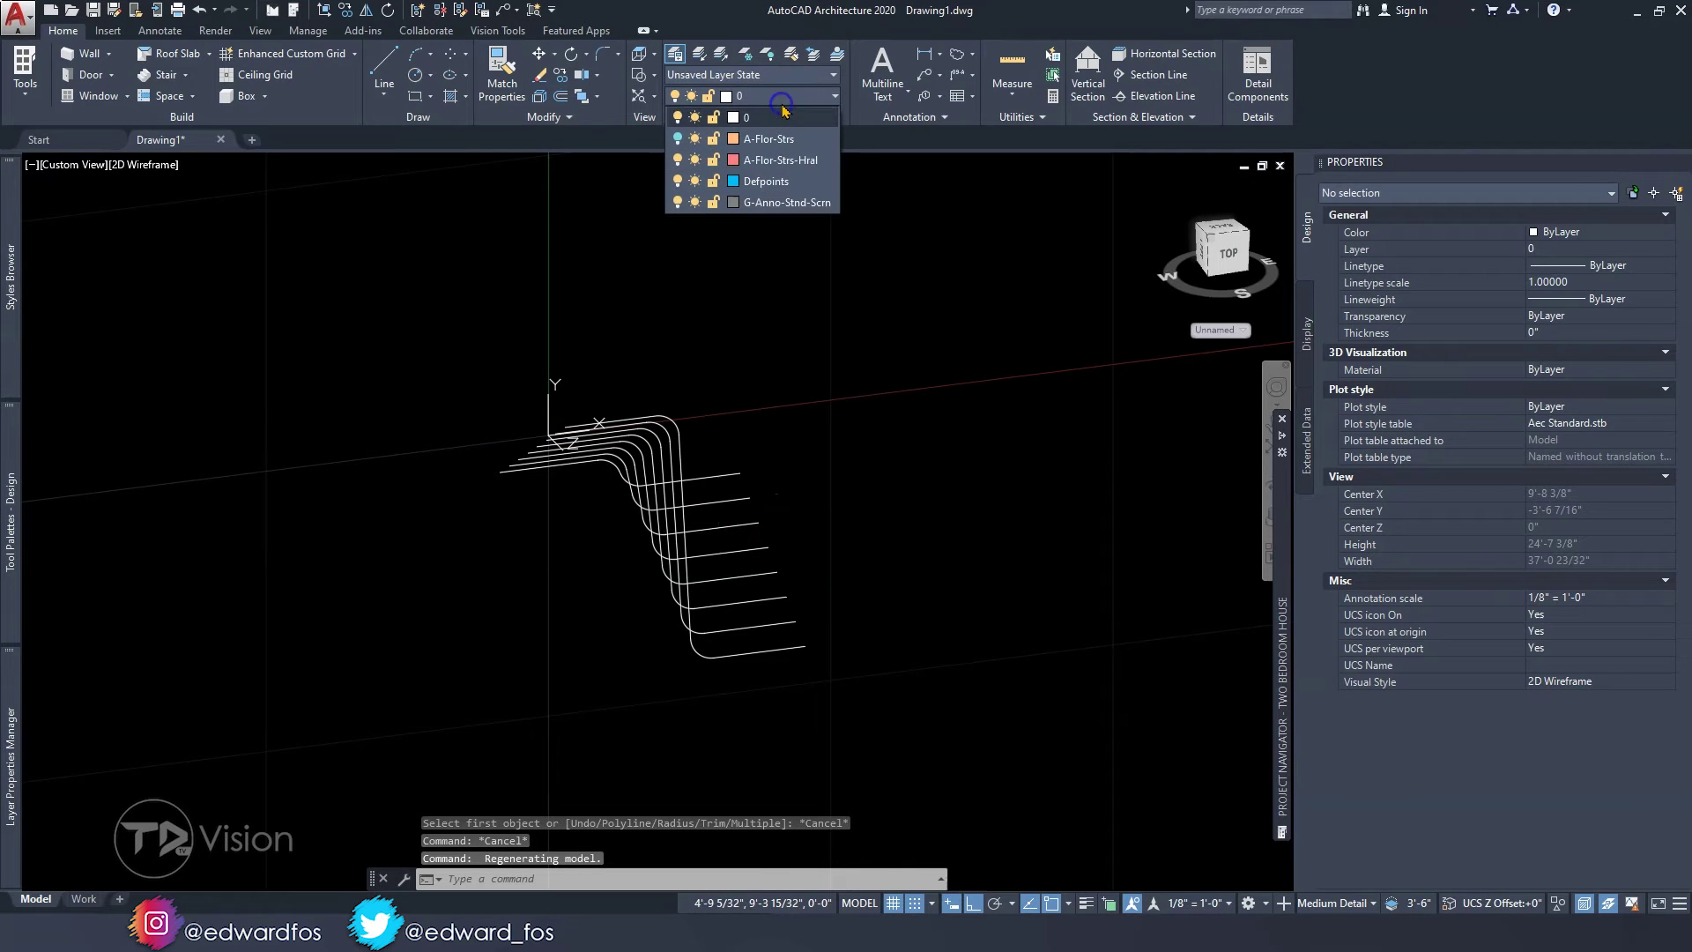
click(678, 139)
shift+middle_drag(510, 427, 513, 491)
scroll(512, 491, up, 2)
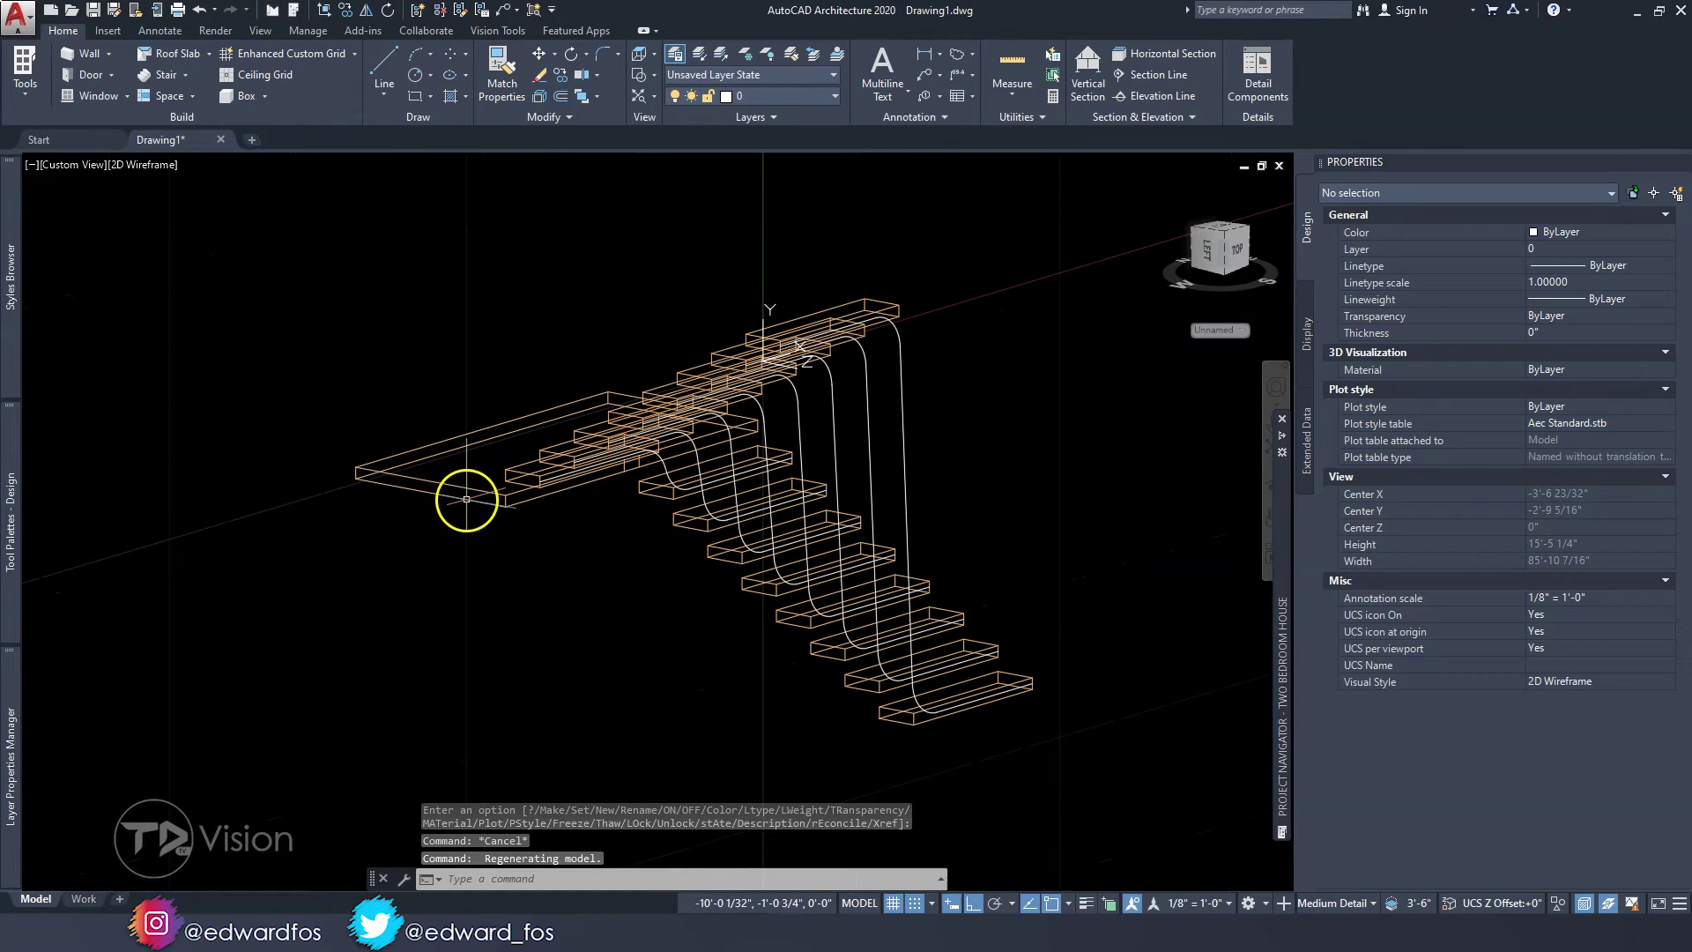
scroll(466, 499, up, 2)
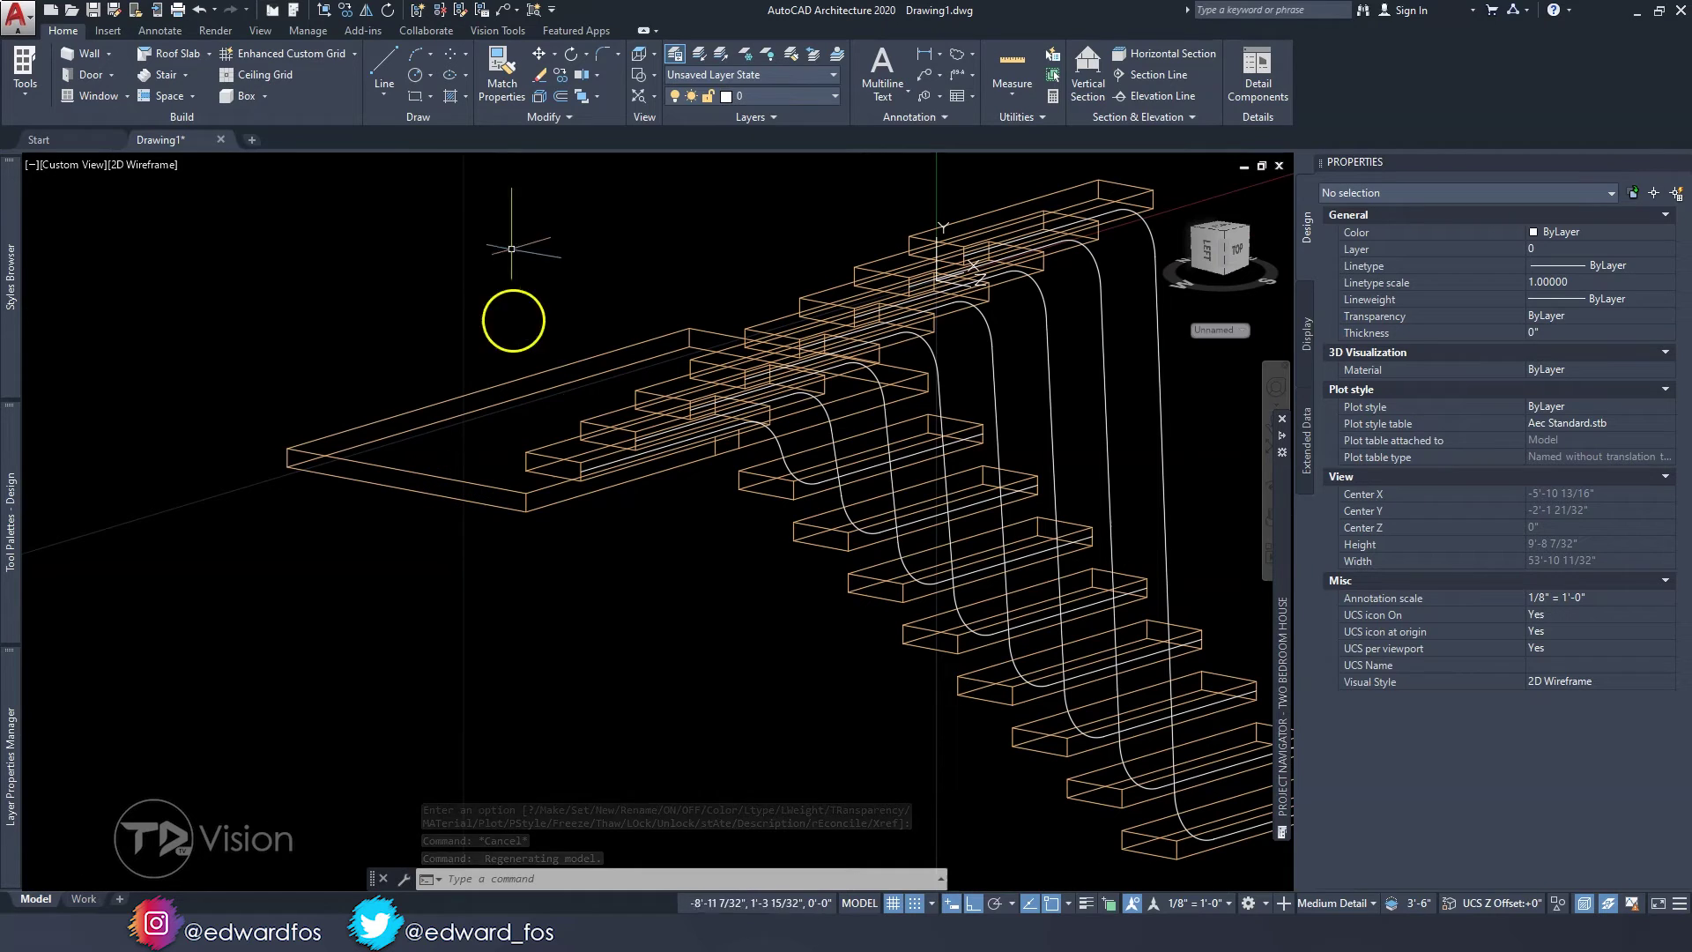
click(260, 31)
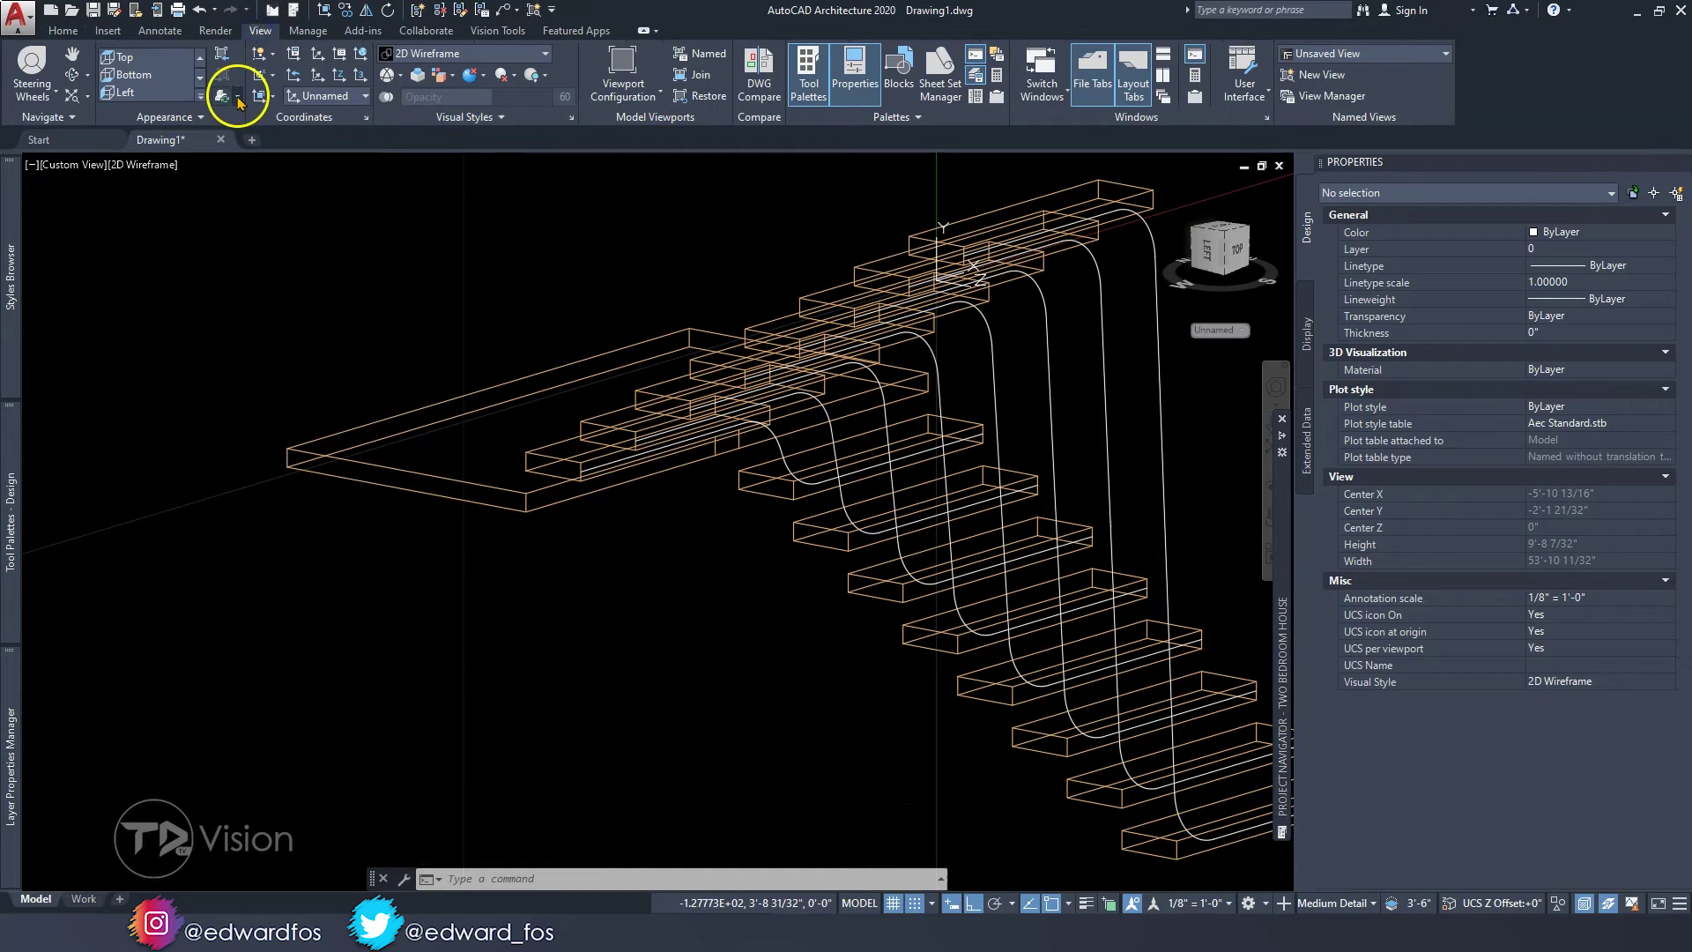
- Align the UCS to the landing face with its origin at the face corner and default rotation
click(270, 187)
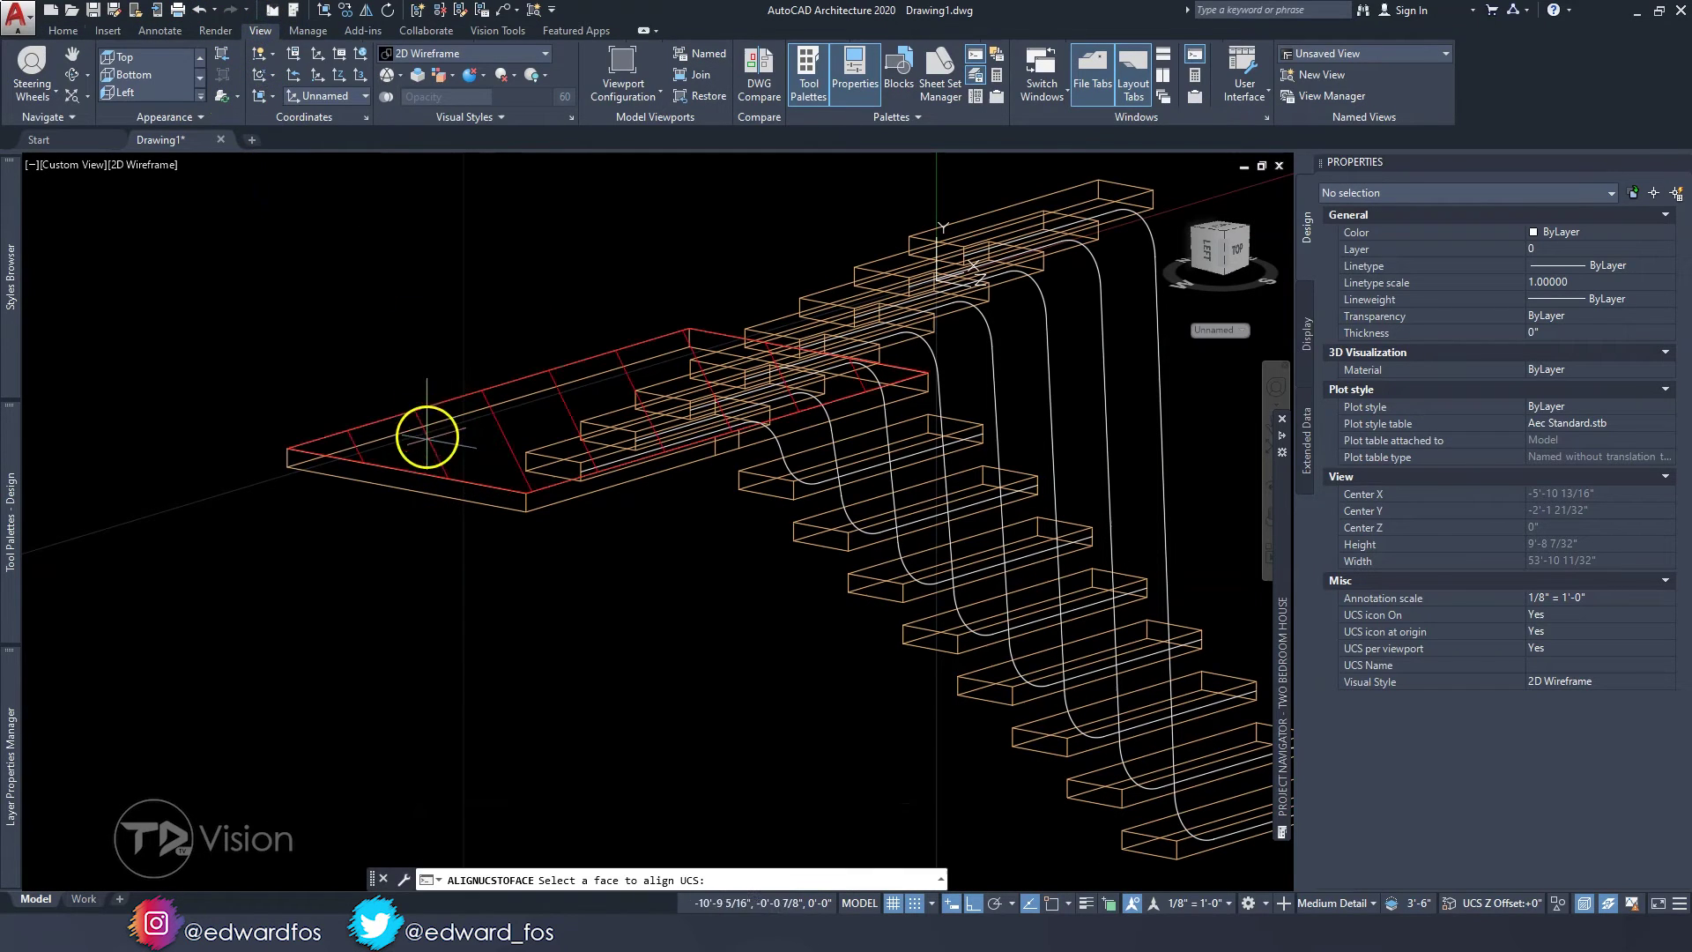
click(417, 483)
click(213, 525)
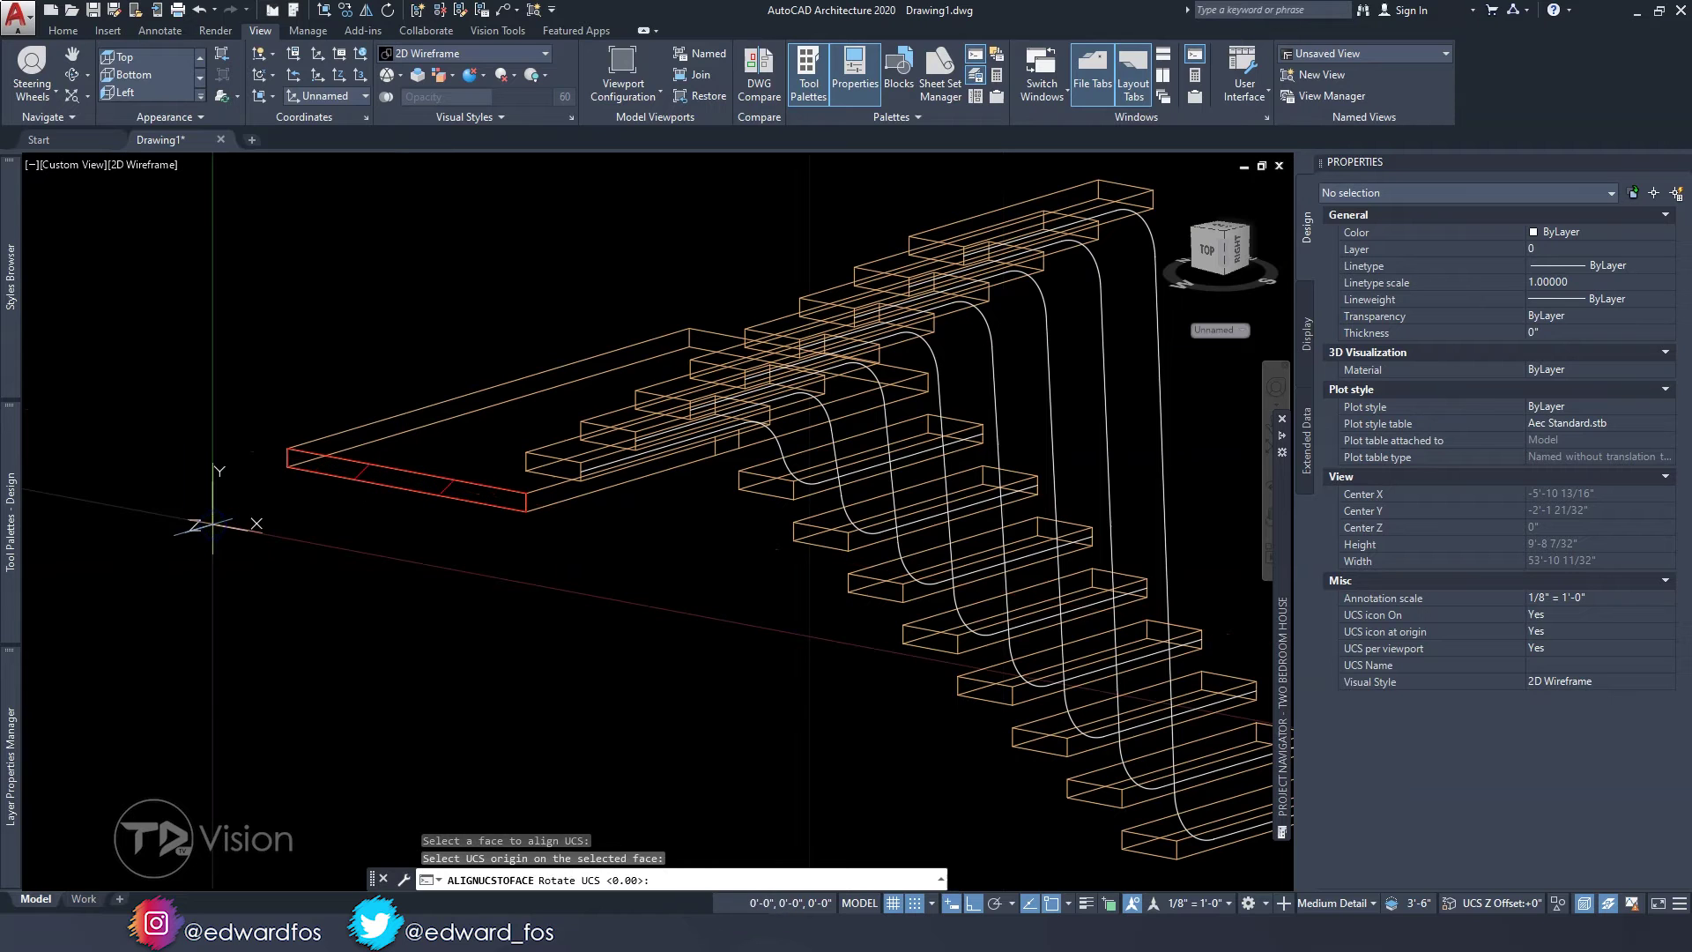
key(Return)
- Switch to the Left view and zoom in on the lowest treads
shift+middle_drag(699, 435, 744, 428)
click(1218, 250)
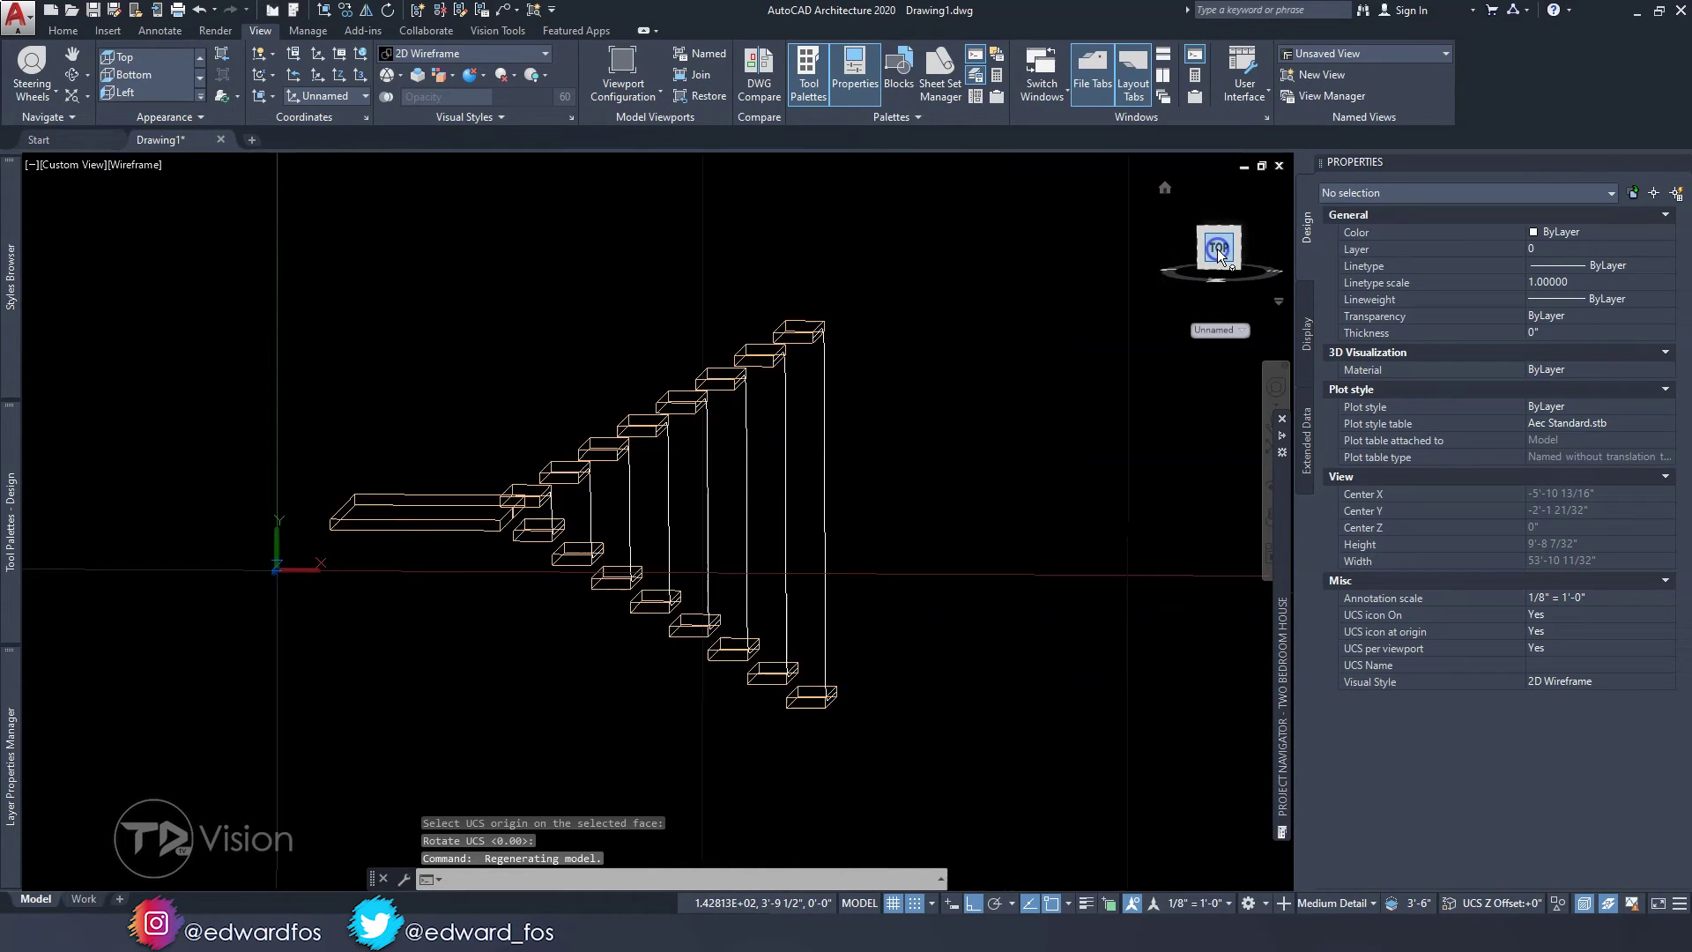
scroll(446, 502, up, 5)
scroll(292, 574, up, 3)
middle_drag(449, 641, 287, 379)
scroll(354, 456, down, 3)
scroll(708, 707, up, 4)
scroll(617, 605, up, 2)
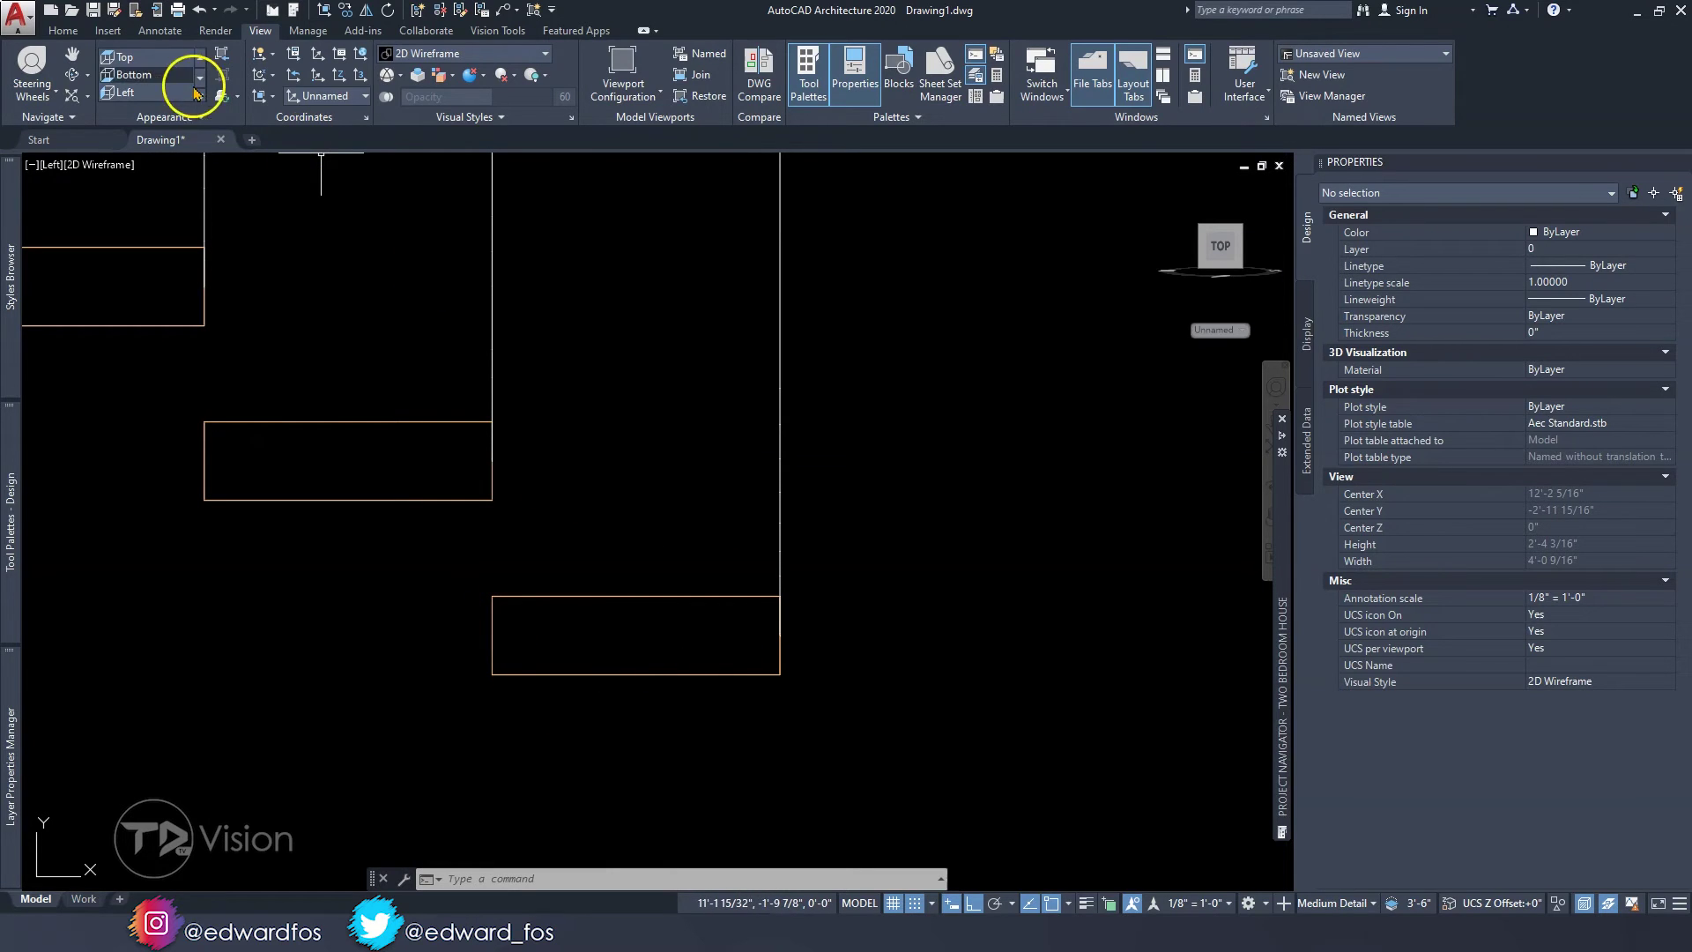
- Draw a rectangle snapped to the lowest tread's opposite corners
click(62, 30)
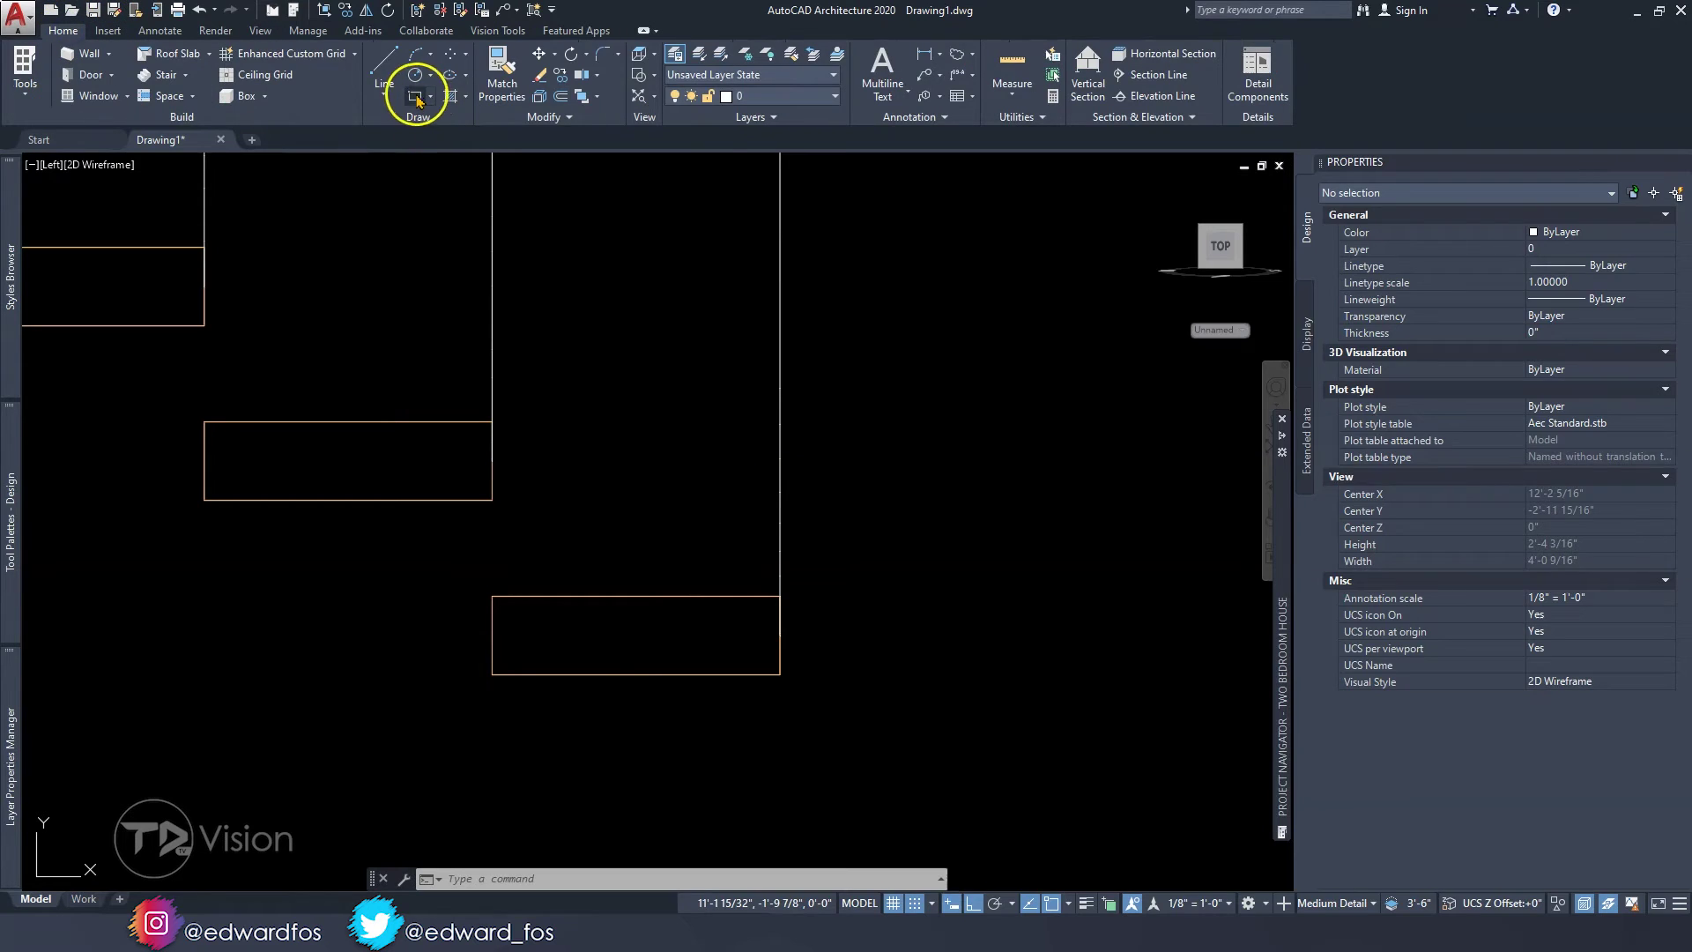
click(414, 95)
click(492, 595)
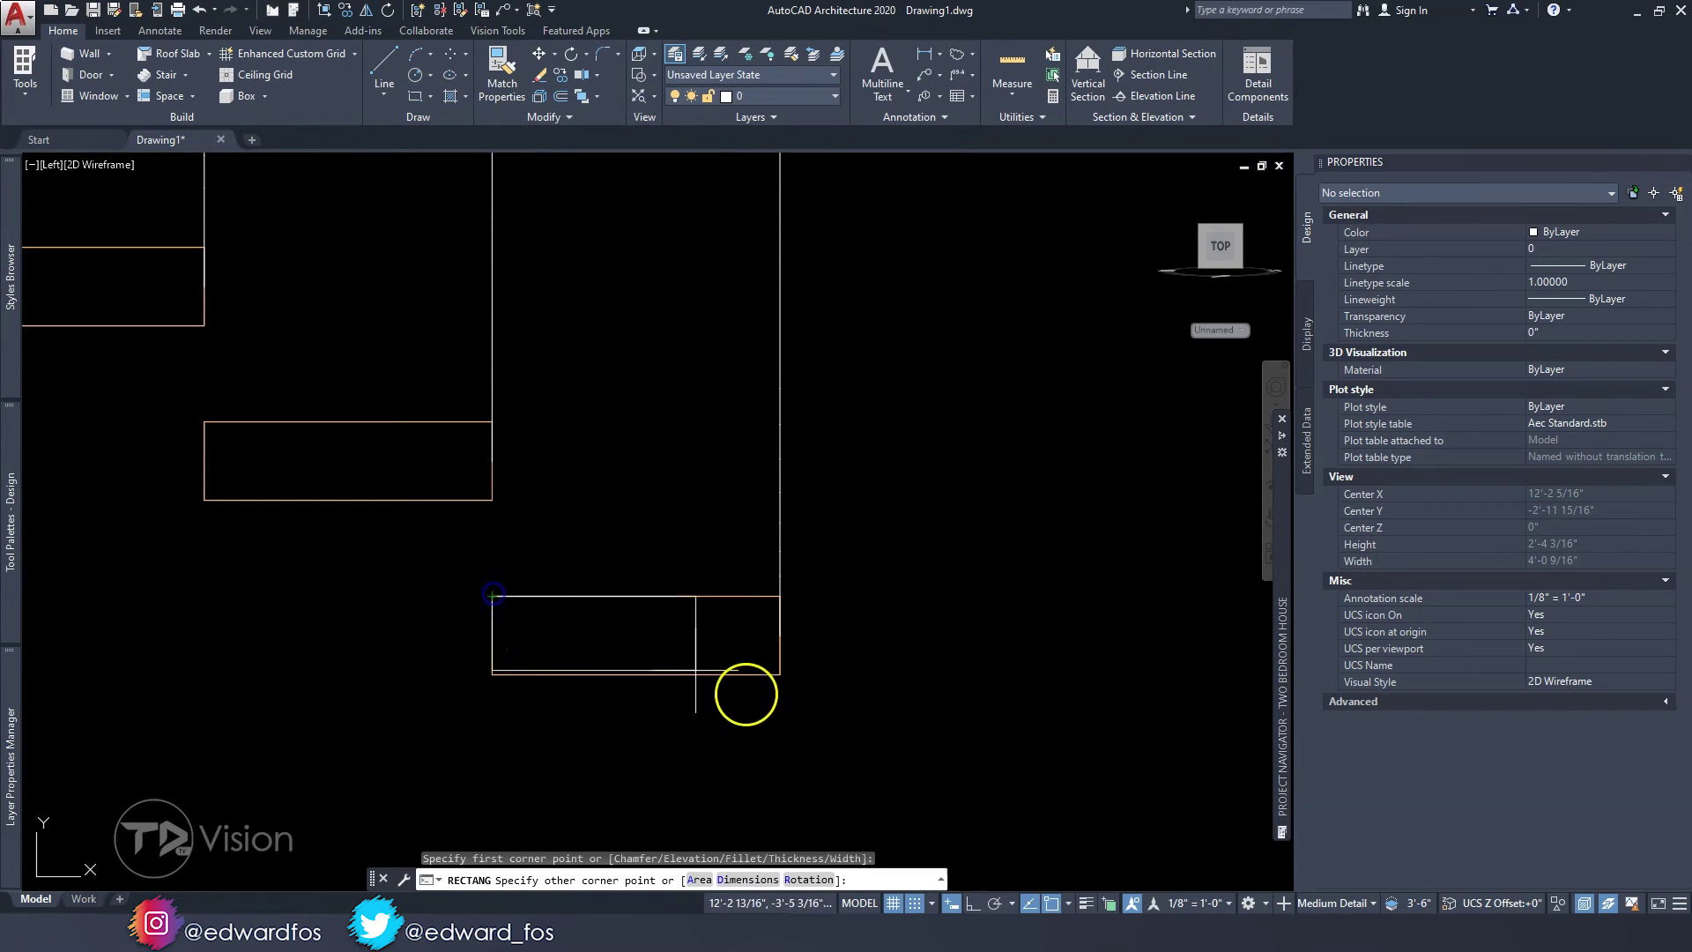
click(780, 674)
click(684, 674)
- Stretch the rectangle's left edge inward by 1 inch
scroll(708, 671, up, 2)
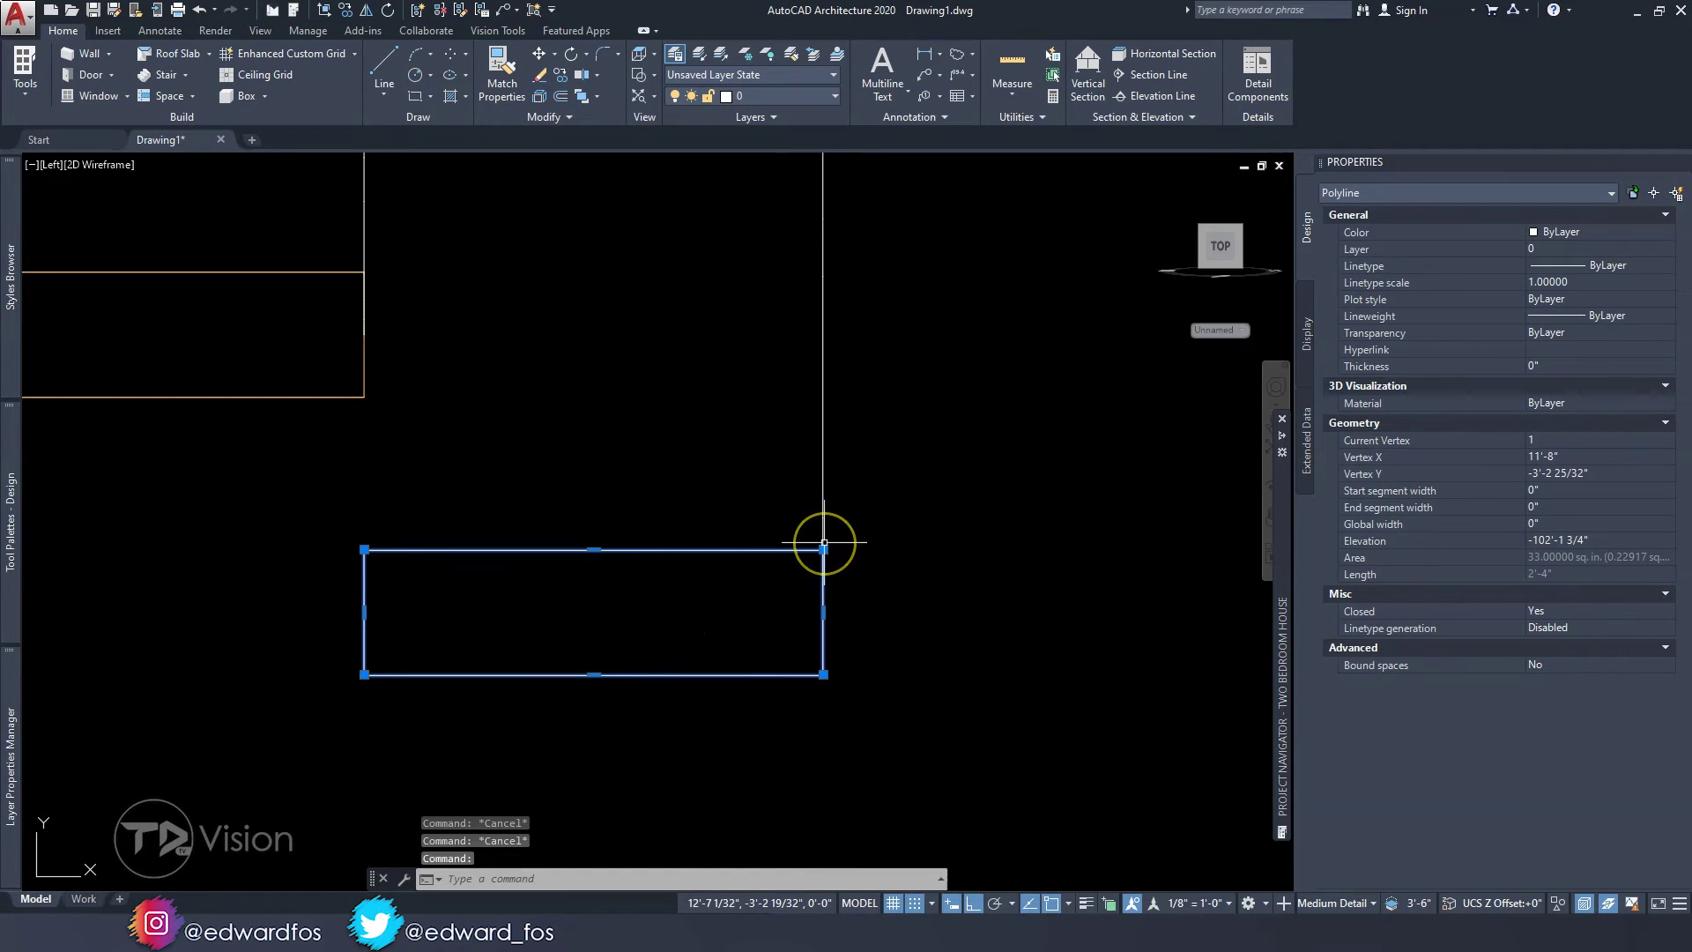
click(364, 611)
text(1)
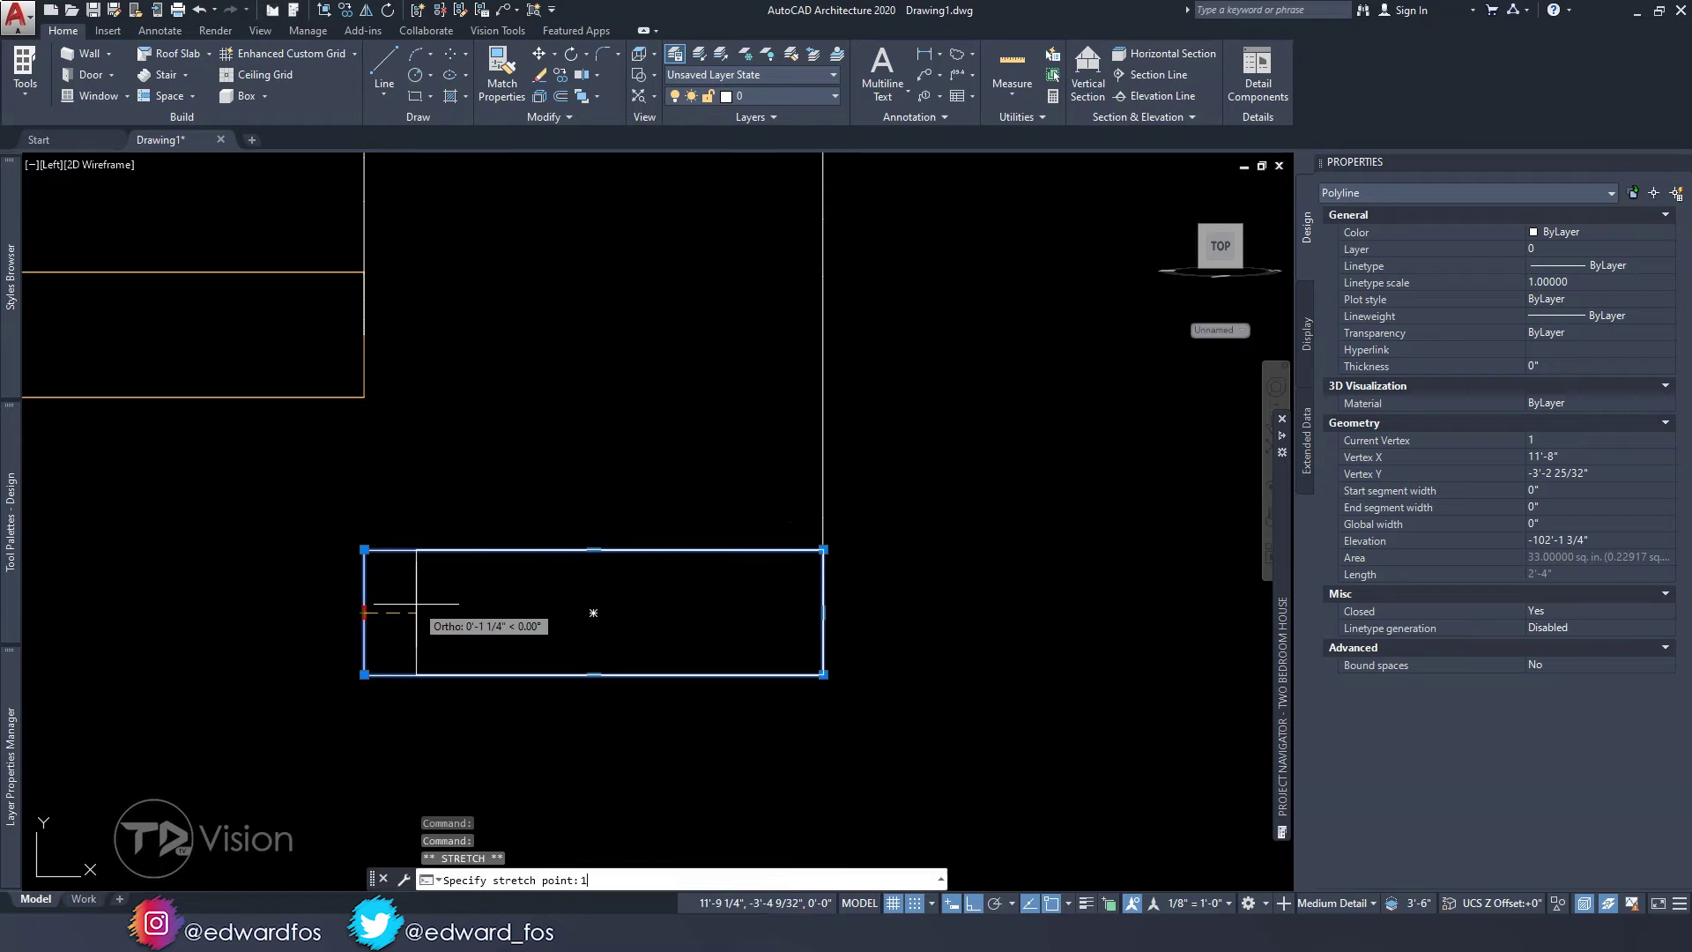
key(Escape)
key(Escape)
middle_drag(509, 612, 452, 575)
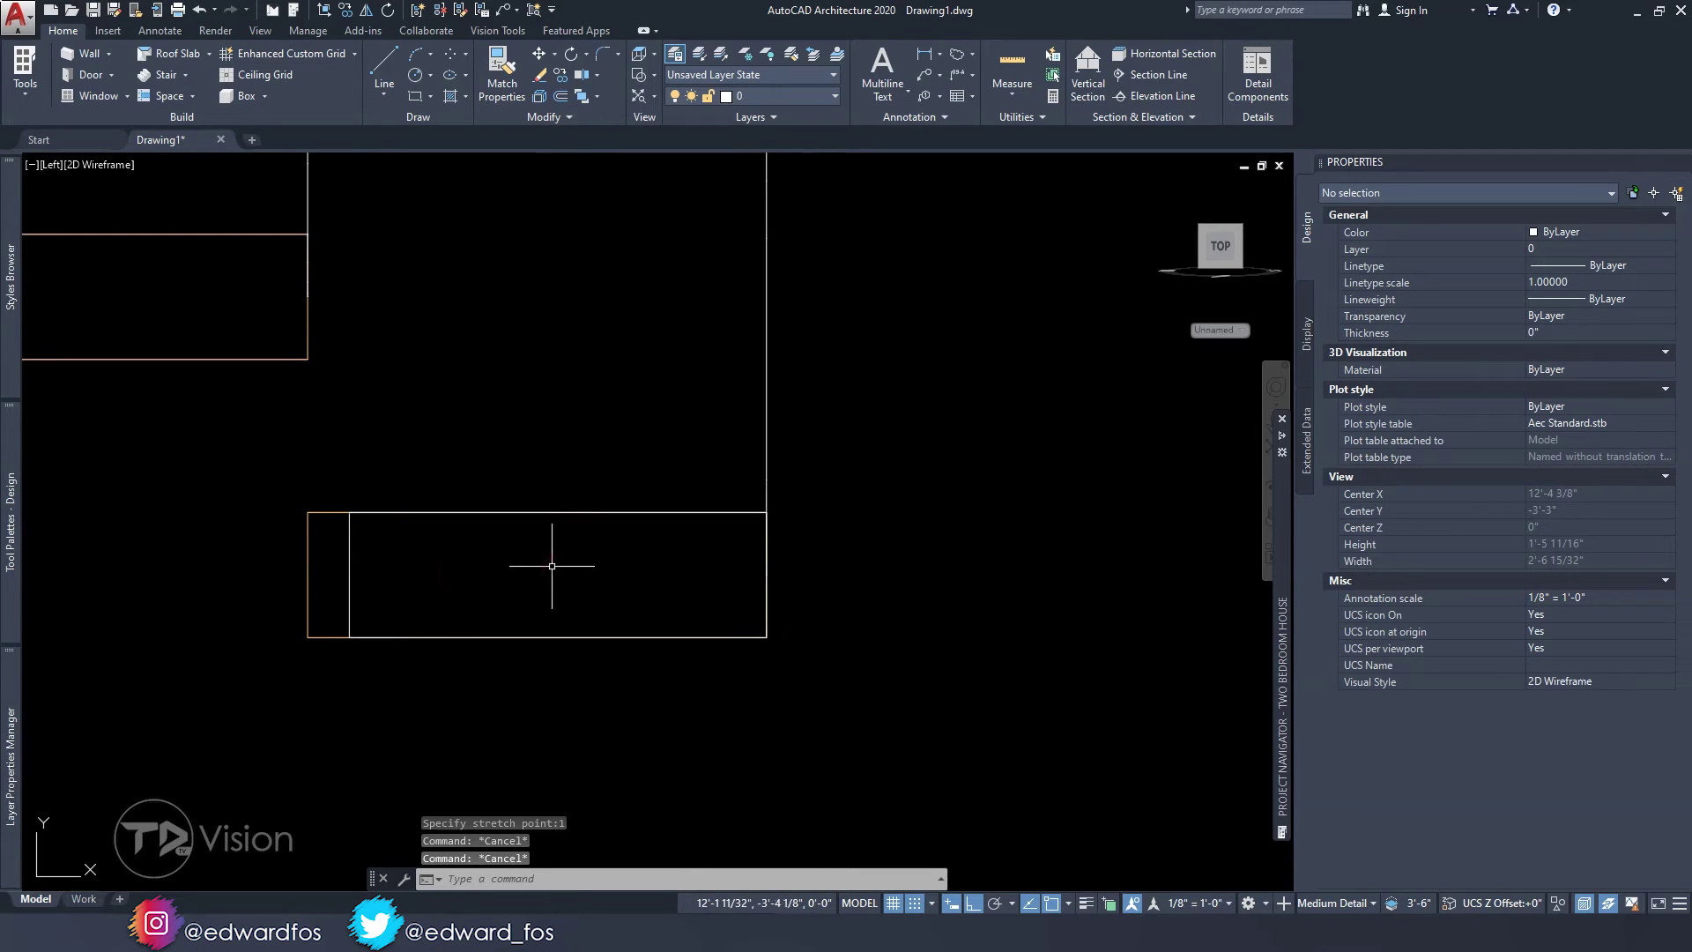
click(607, 56)
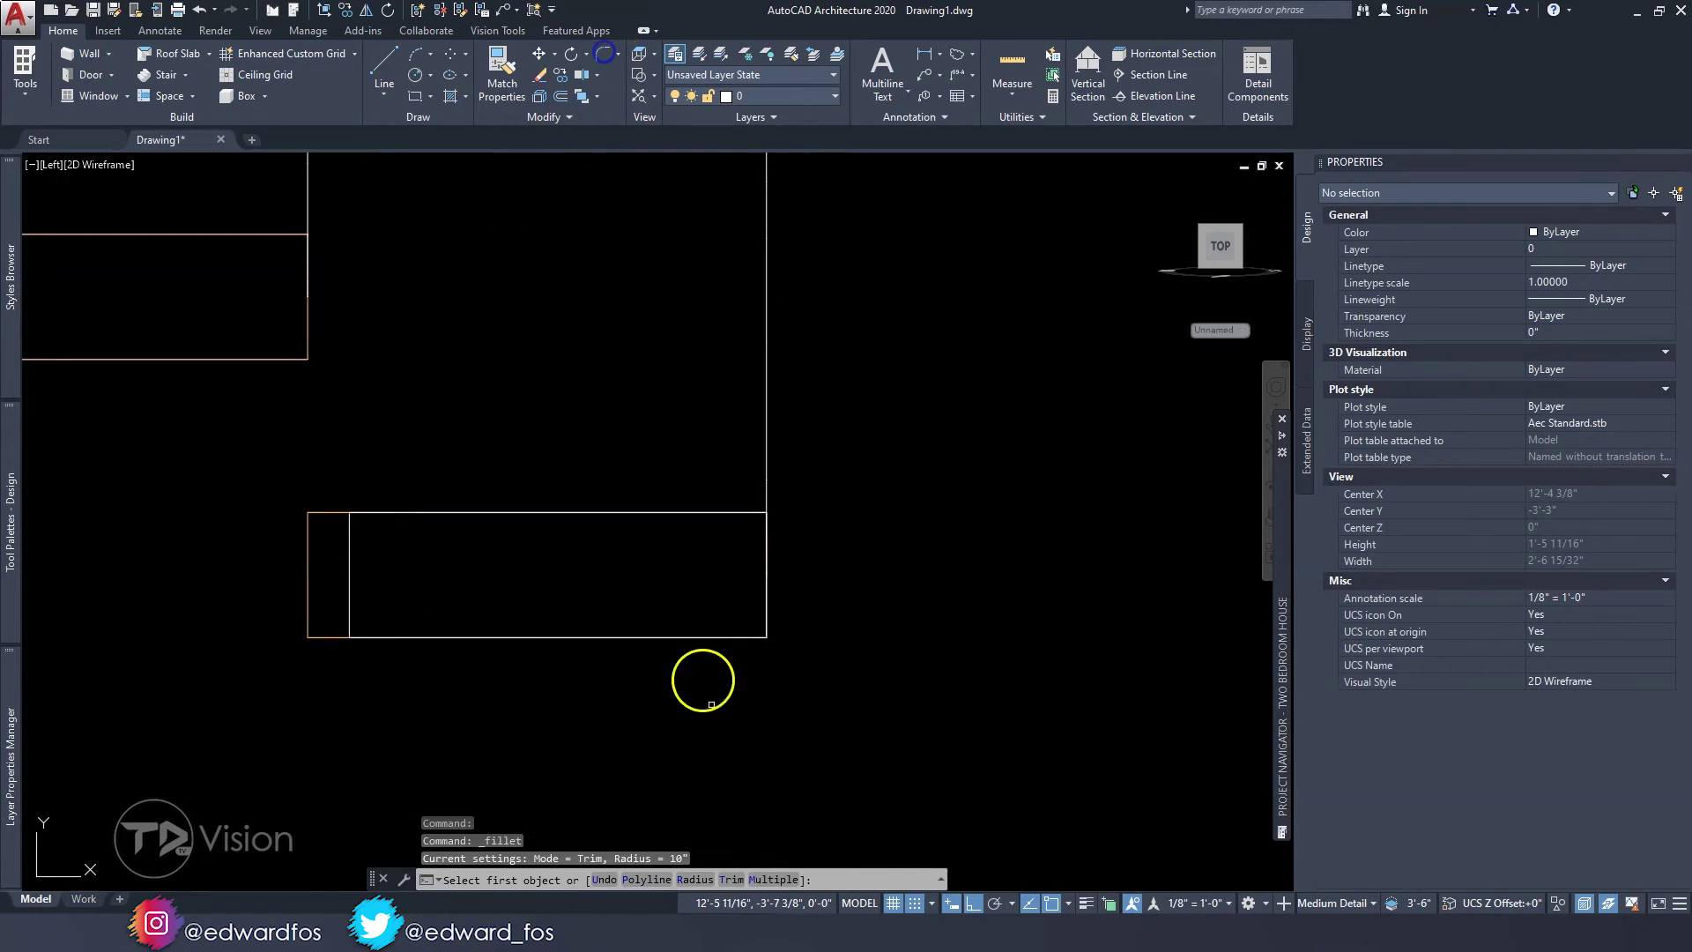
- Set the fillet radius to 1/2 inch and round the rectangle's bottom-right corner
click(695, 879)
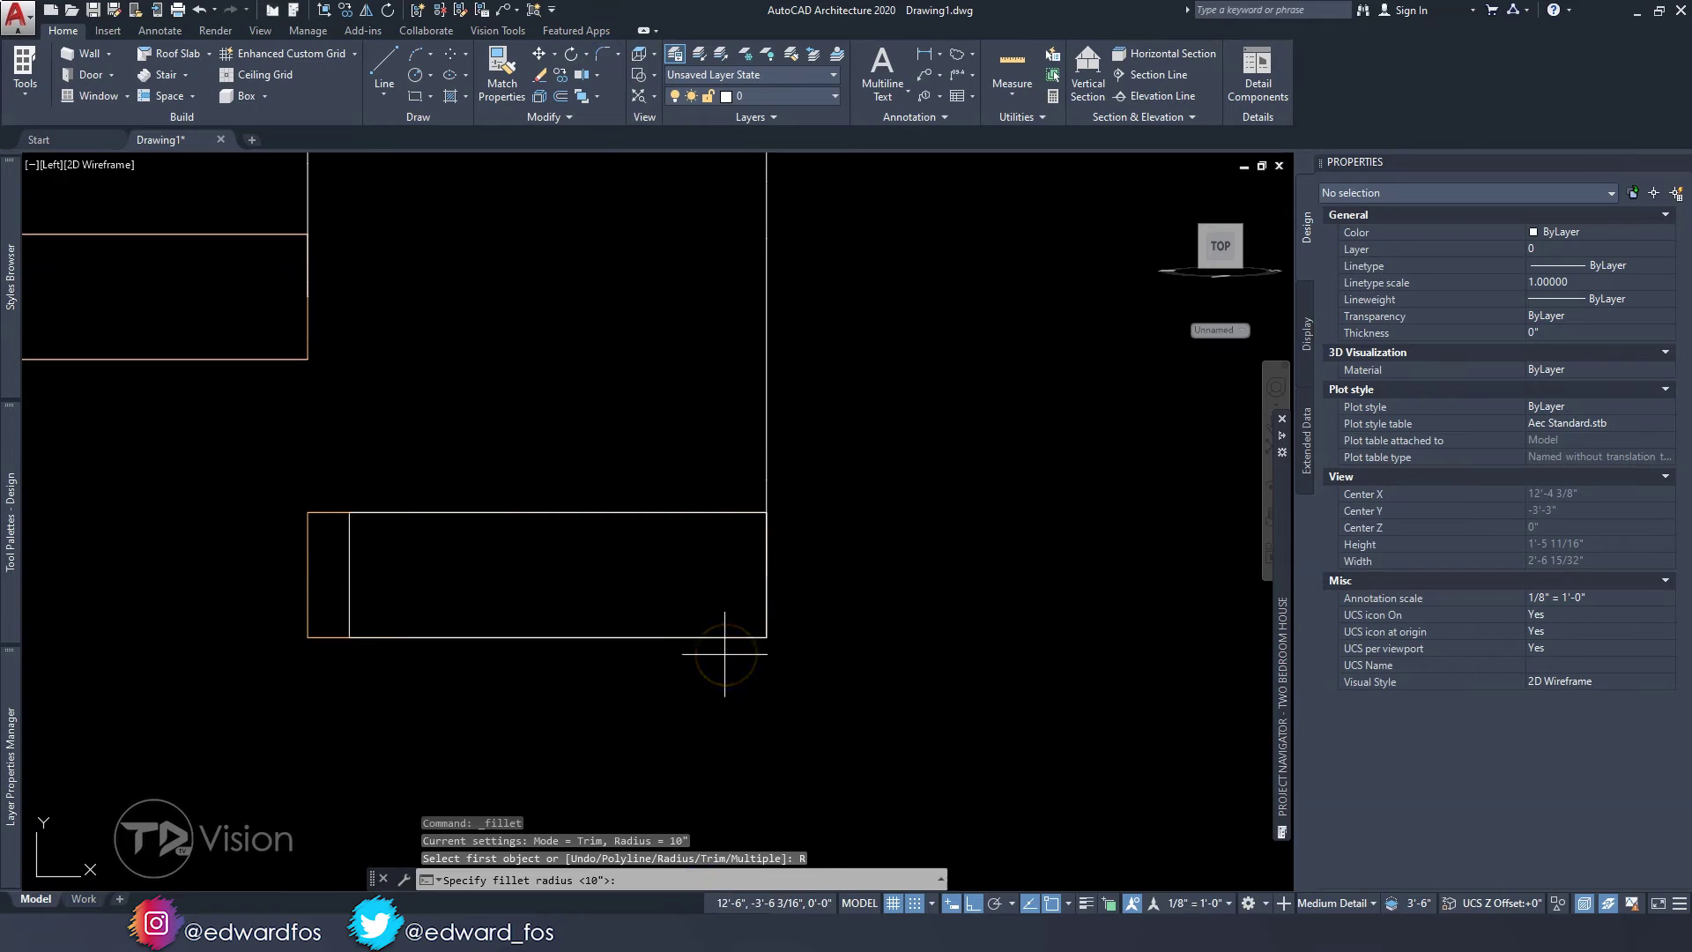
text(.5)
key(Return)
click(729, 637)
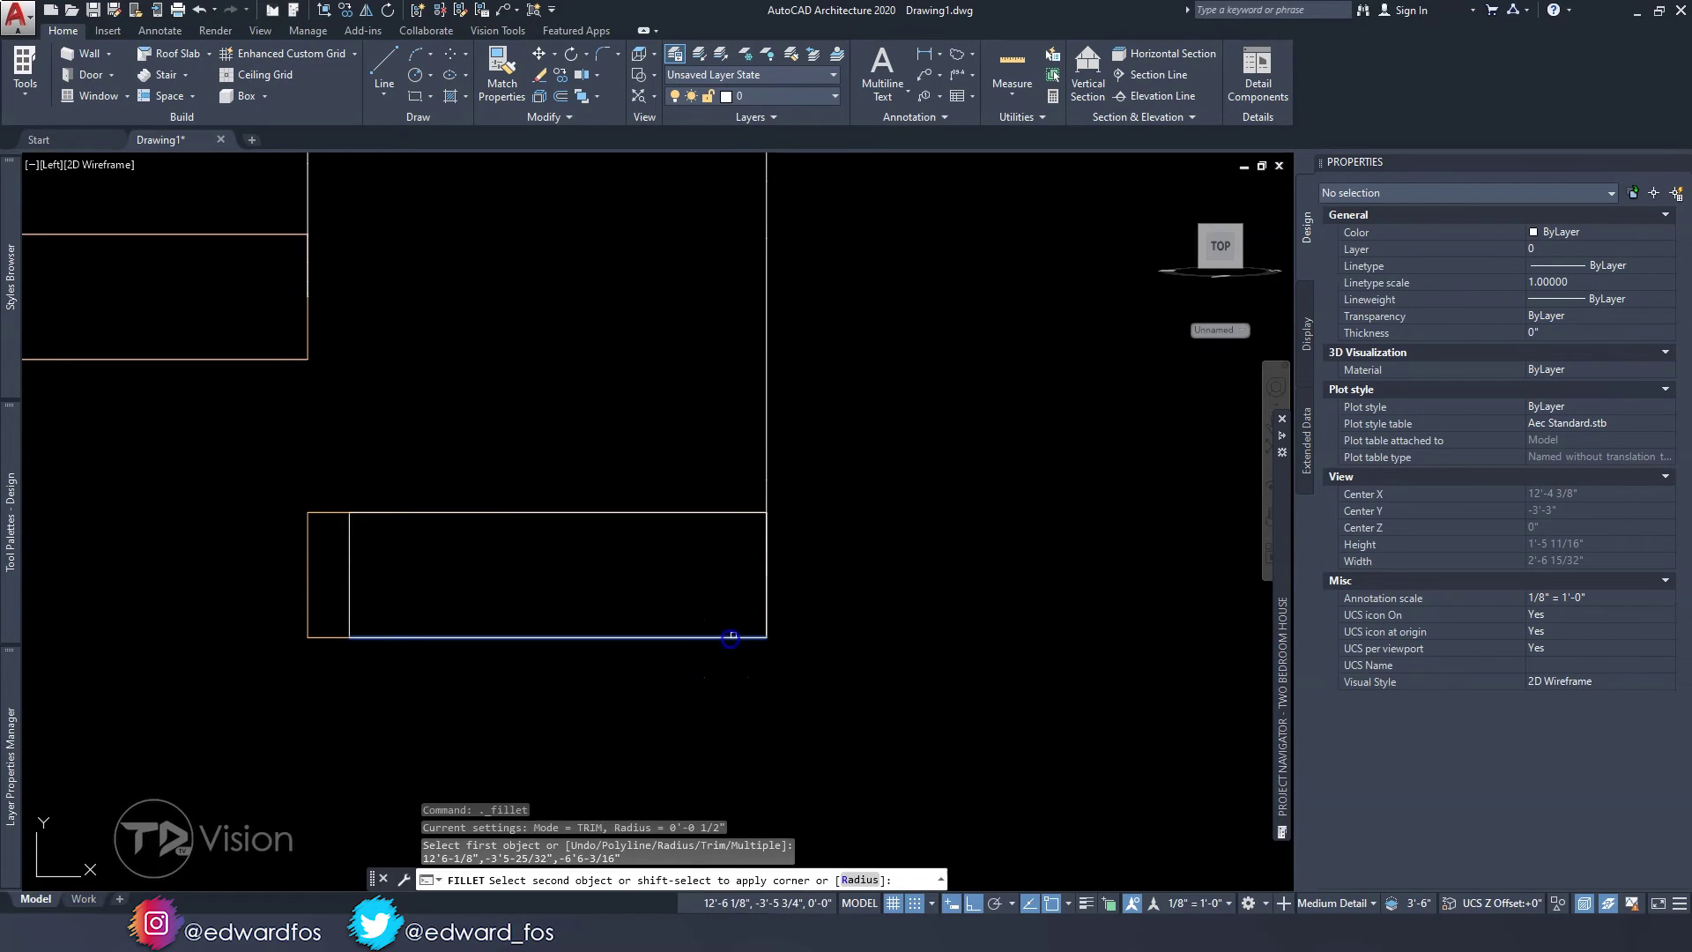
click(768, 591)
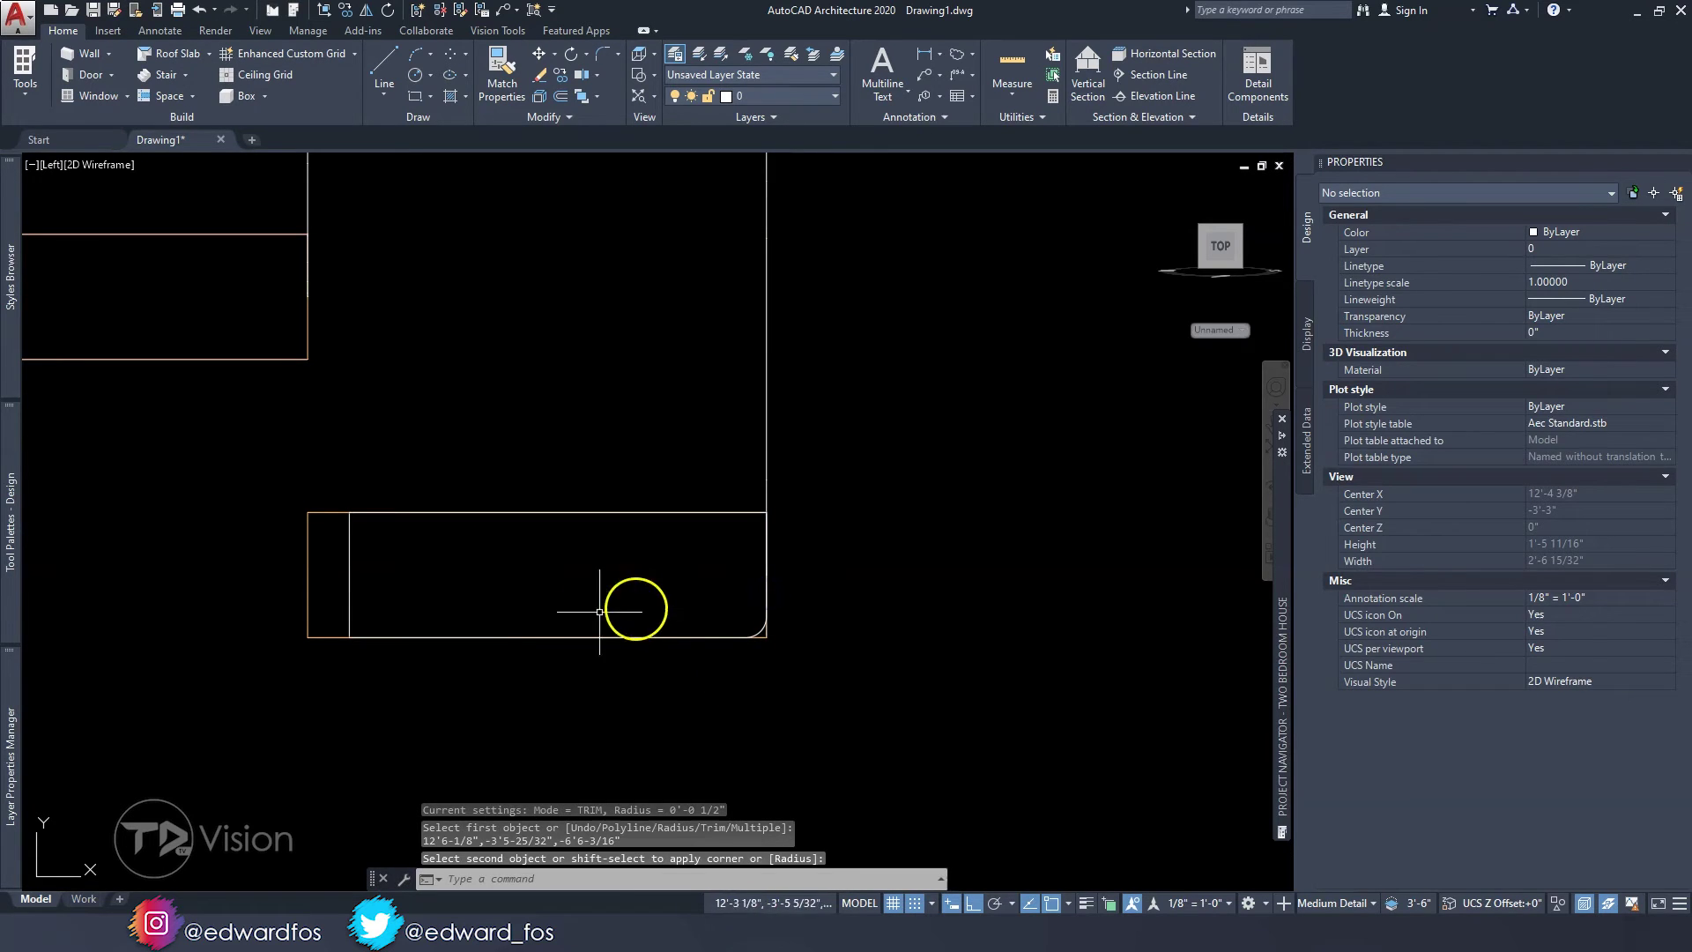
key(Return)
- Round the rectangle's bottom-left corner with the same 1/2-inch fillet
click(442, 637)
click(350, 585)
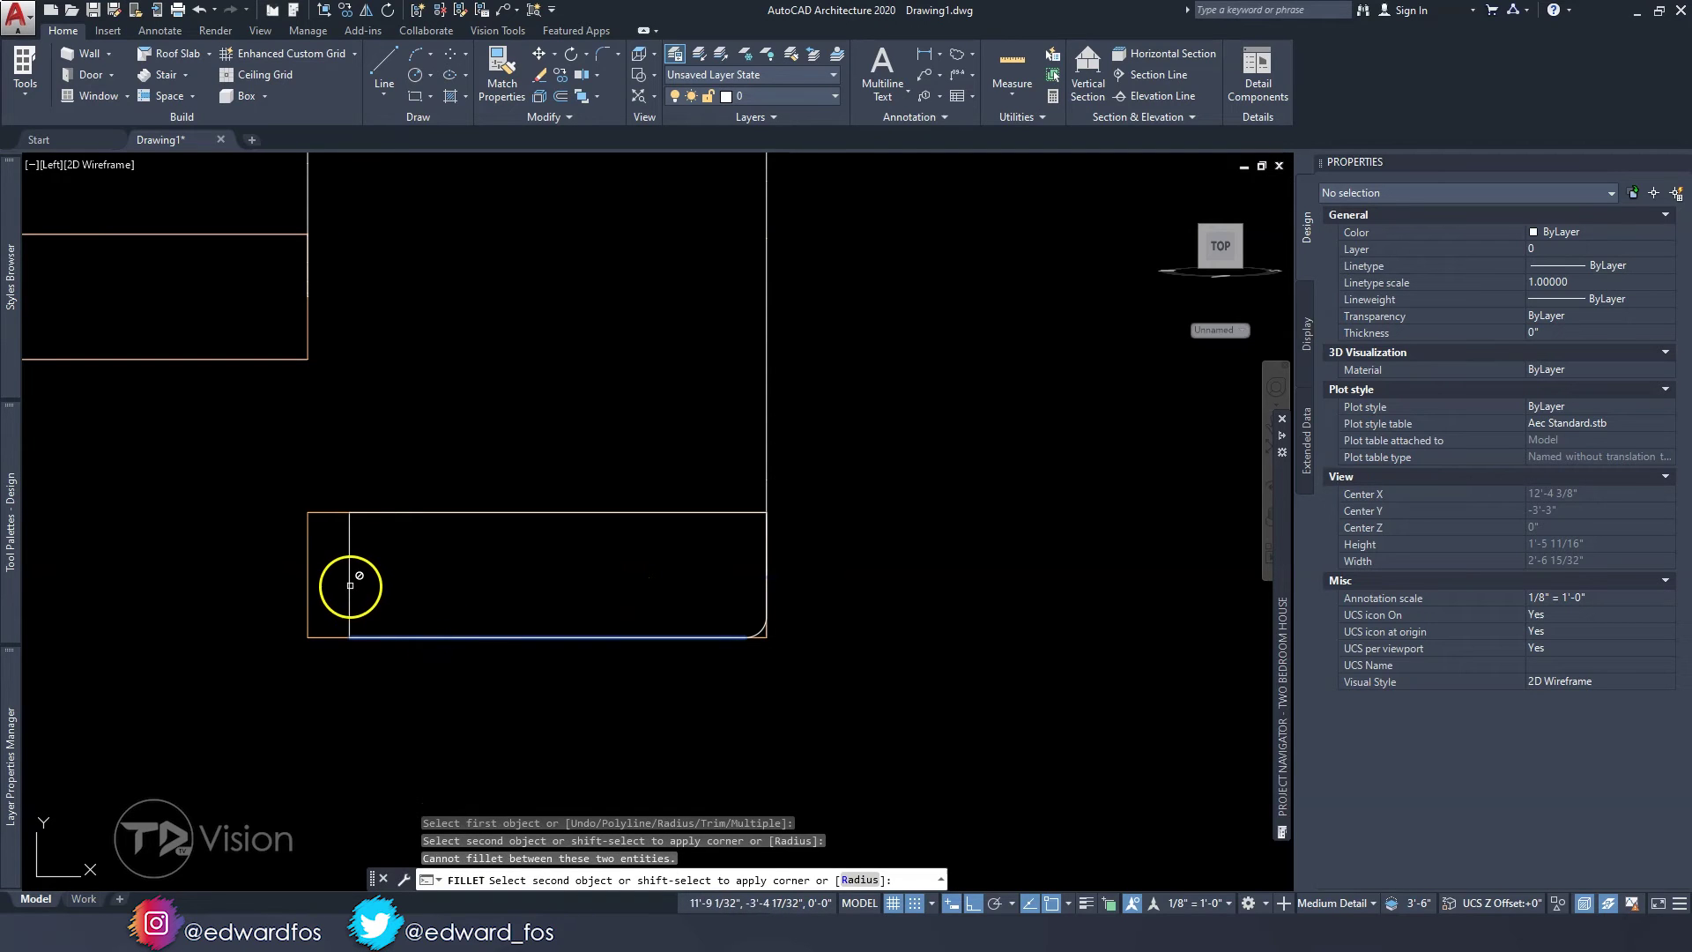
key(Escape)
key(Escape)
click(603, 53)
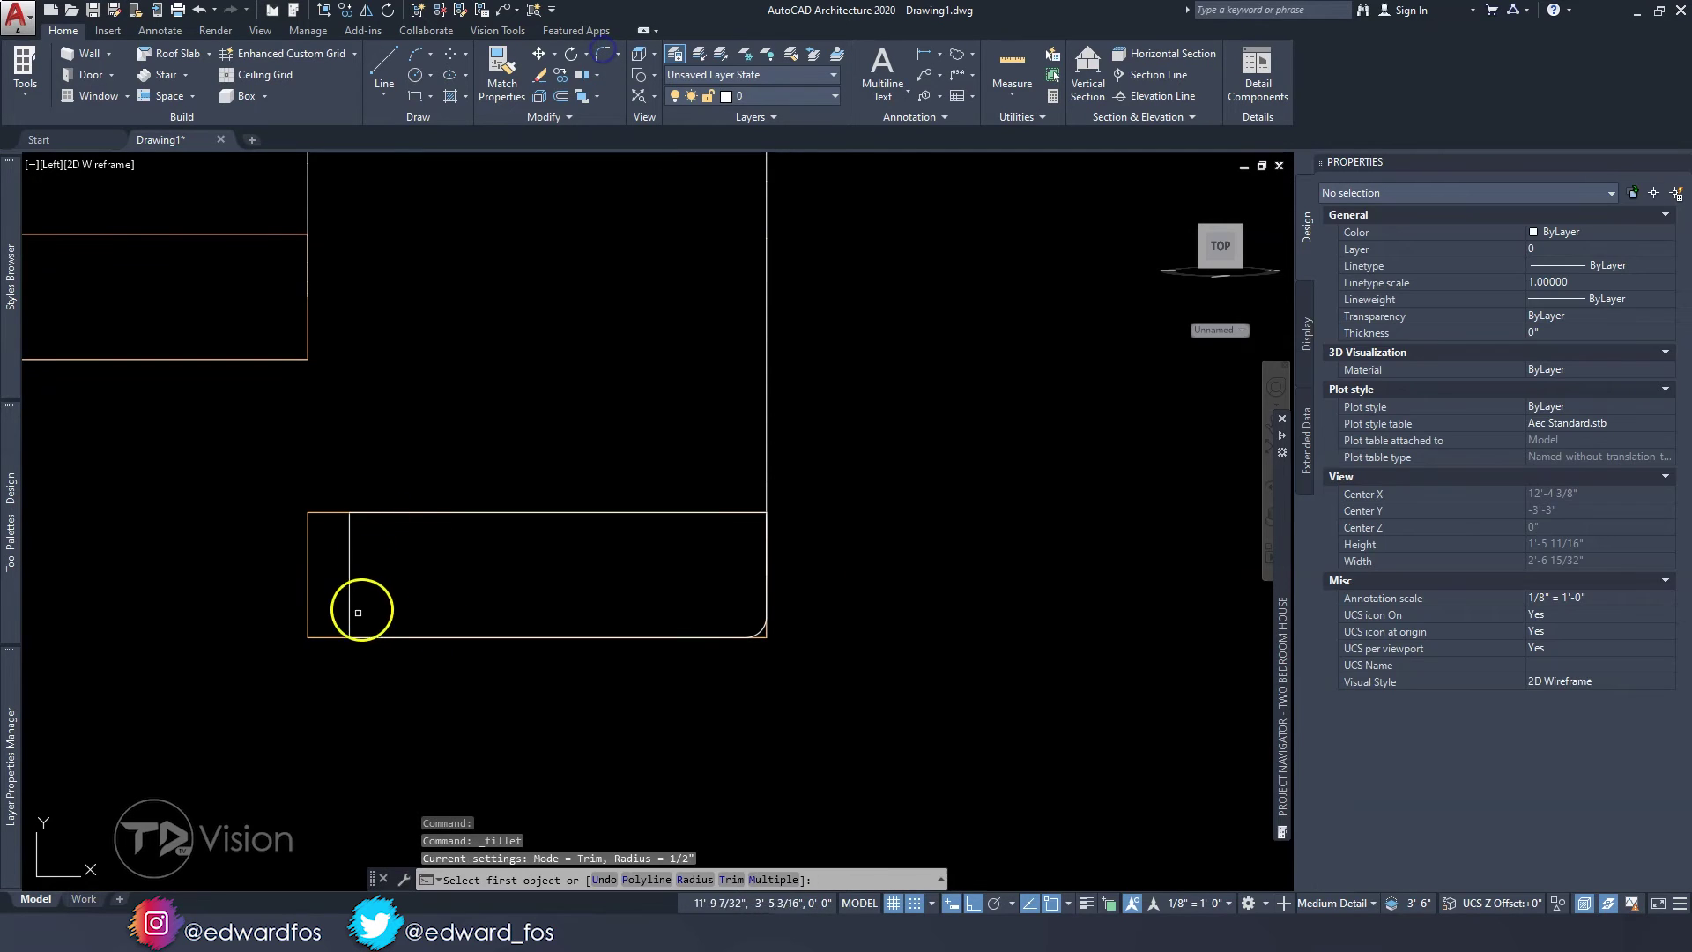
double_click(350, 596)
click(385, 638)
key(Escape)
key(Escape)
middle_drag(474, 559, 452, 580)
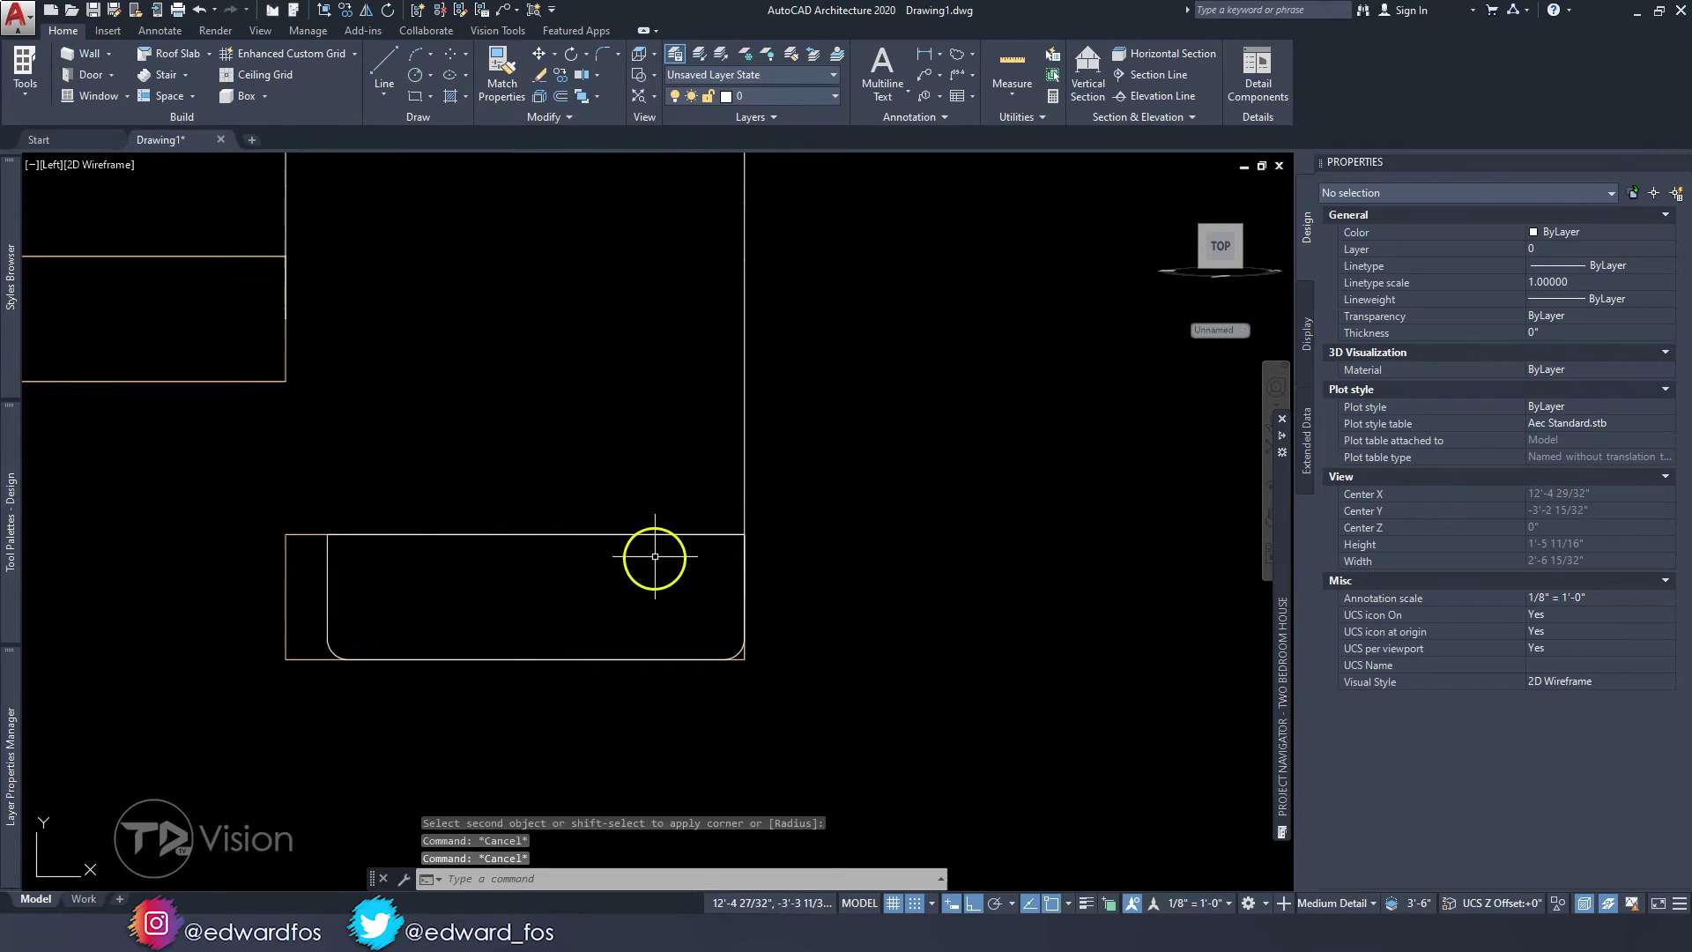
scroll(744, 542, up, 2)
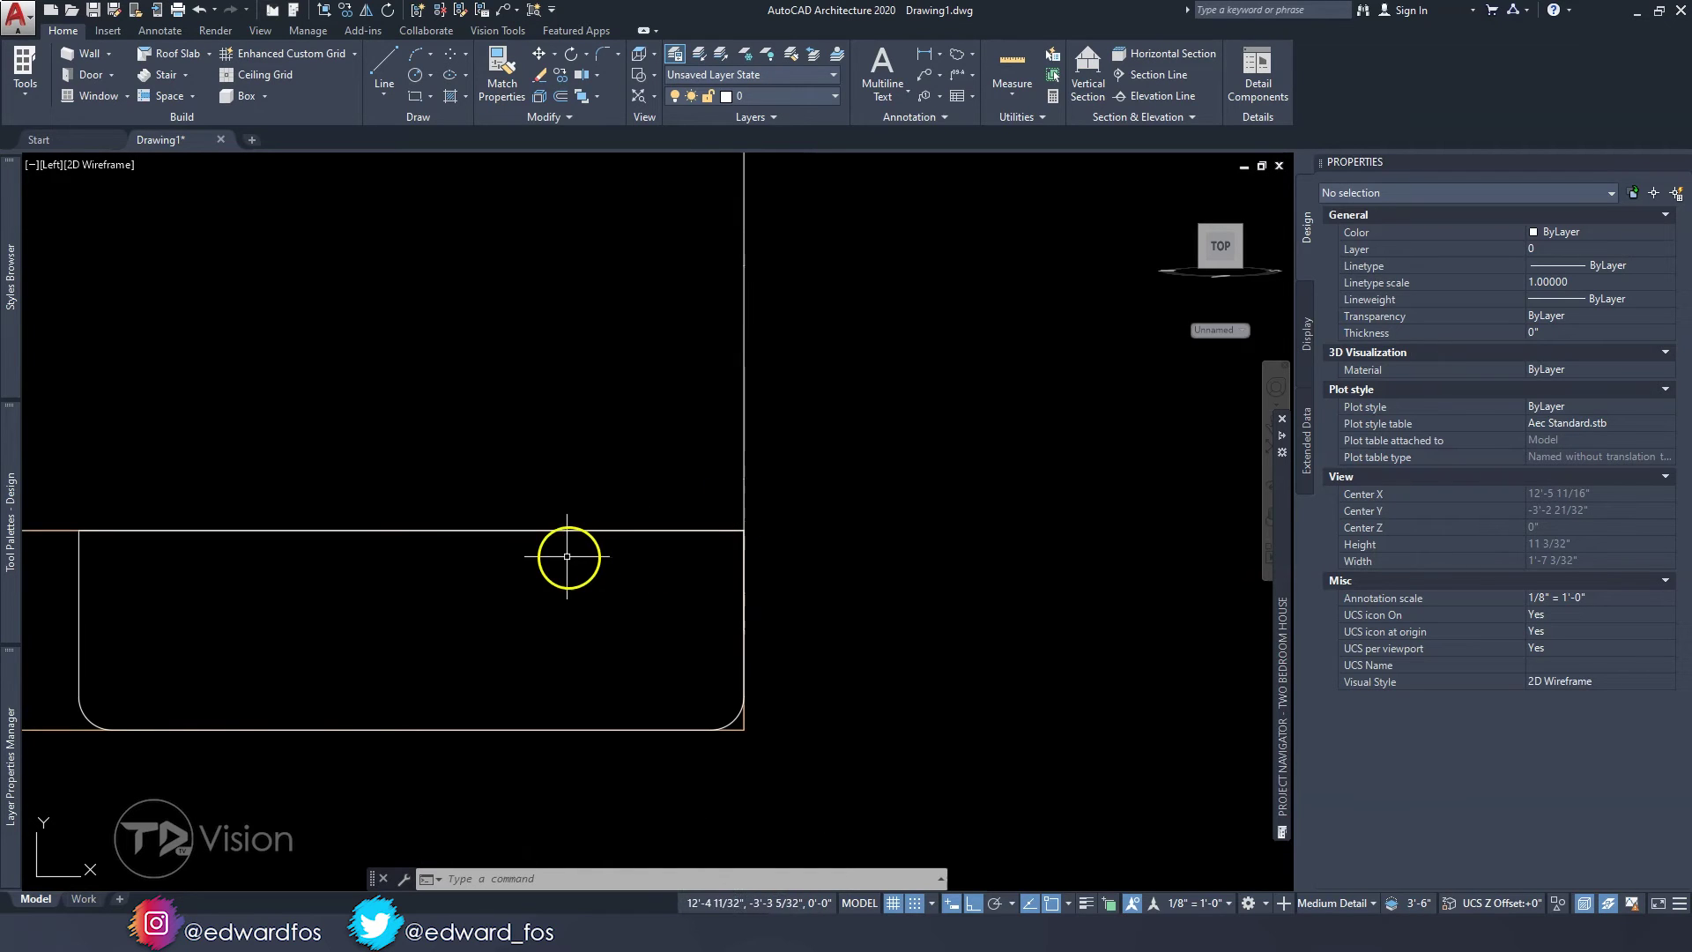
scroll(564, 556, down, 2)
mouse_move(443, 549)
middle_down()
mouse_move(465, 541)
mouse_move(400, 532)
middle_up()
scroll(574, 487, up, 4)
scroll(602, 511, down, 4)
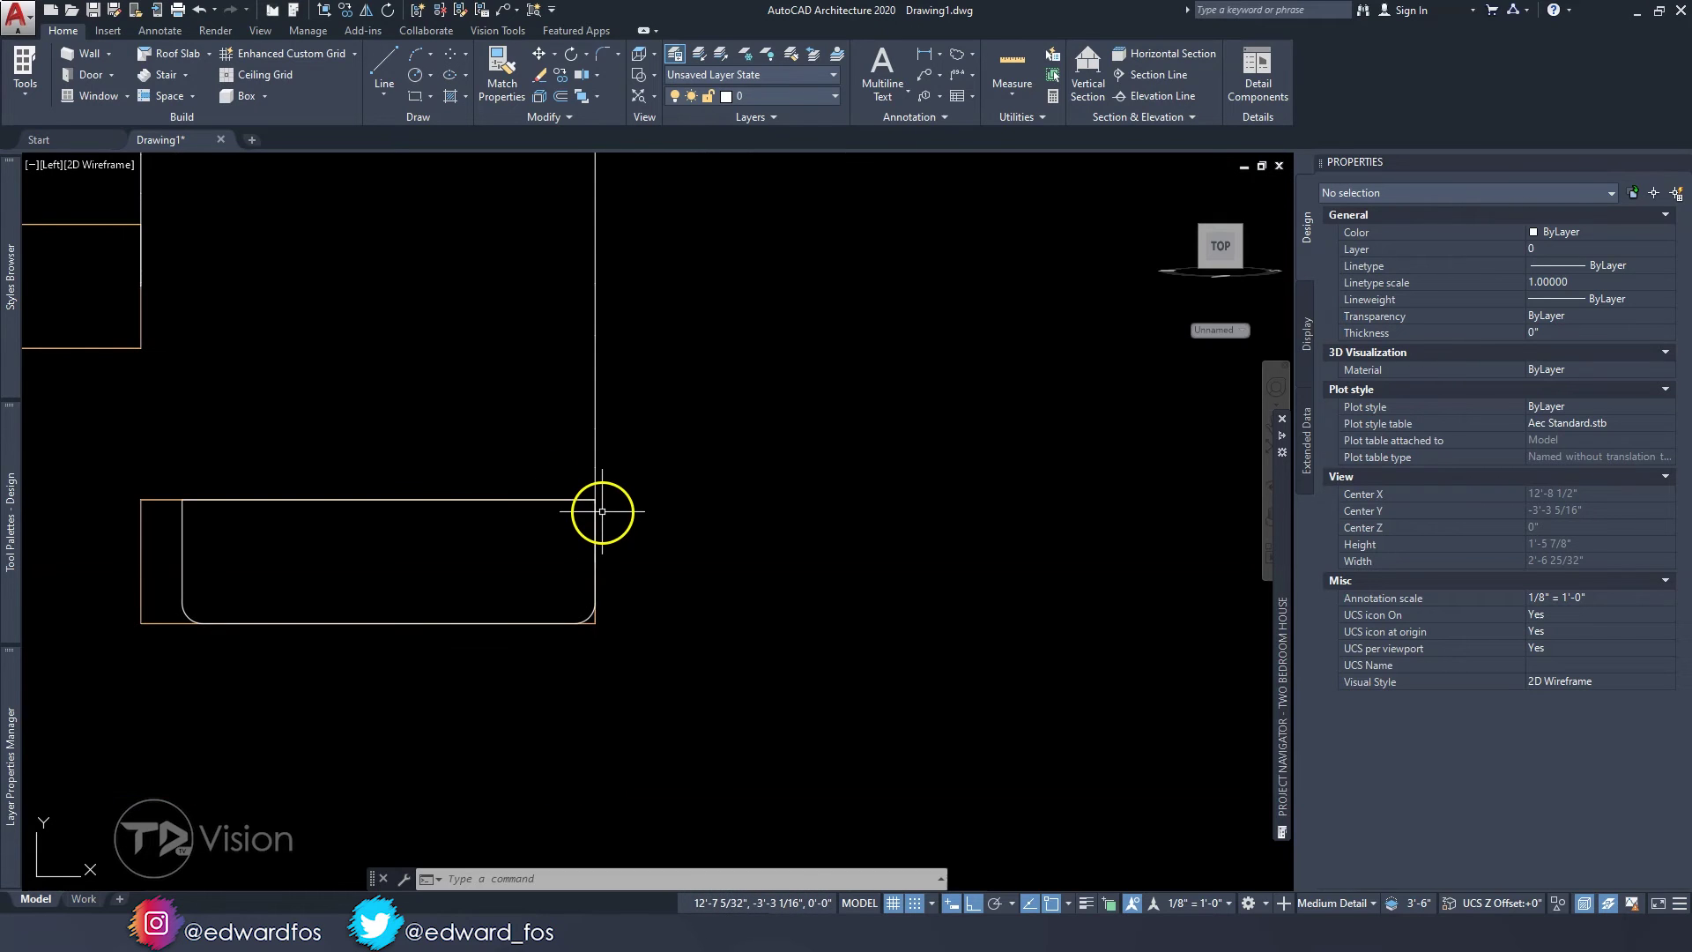
scroll(602, 511, up, 2)
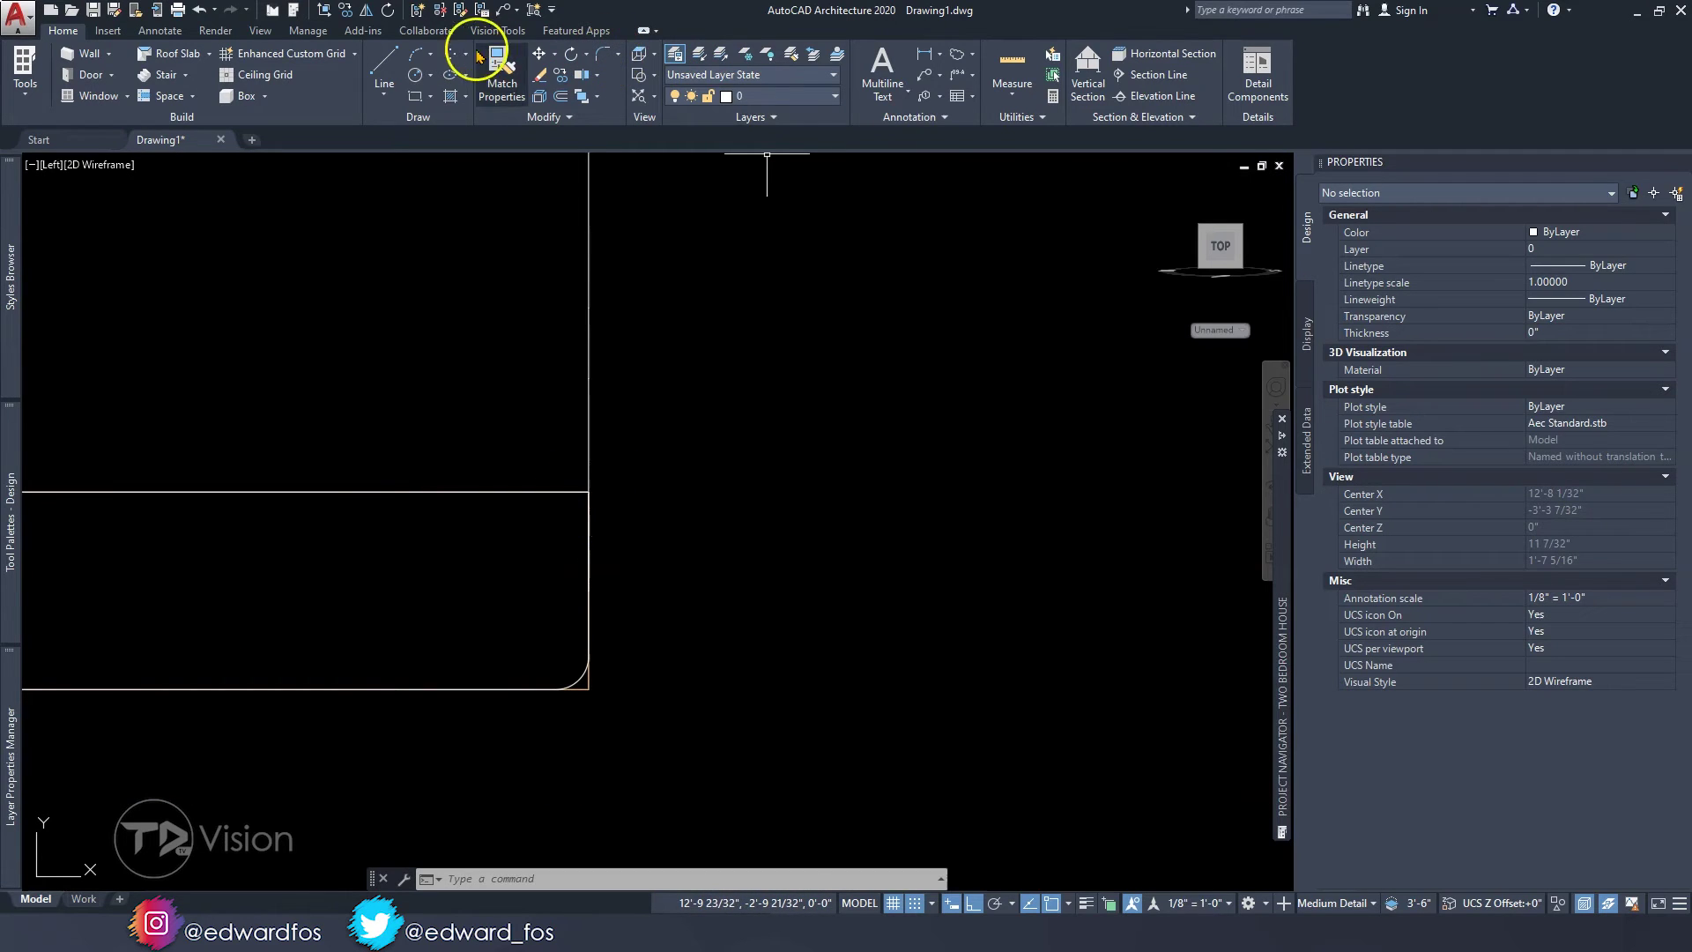
- Draw a polyline from the top-right corner with two 0.5 segments and an angled nosing edge
click(389, 89)
click(408, 151)
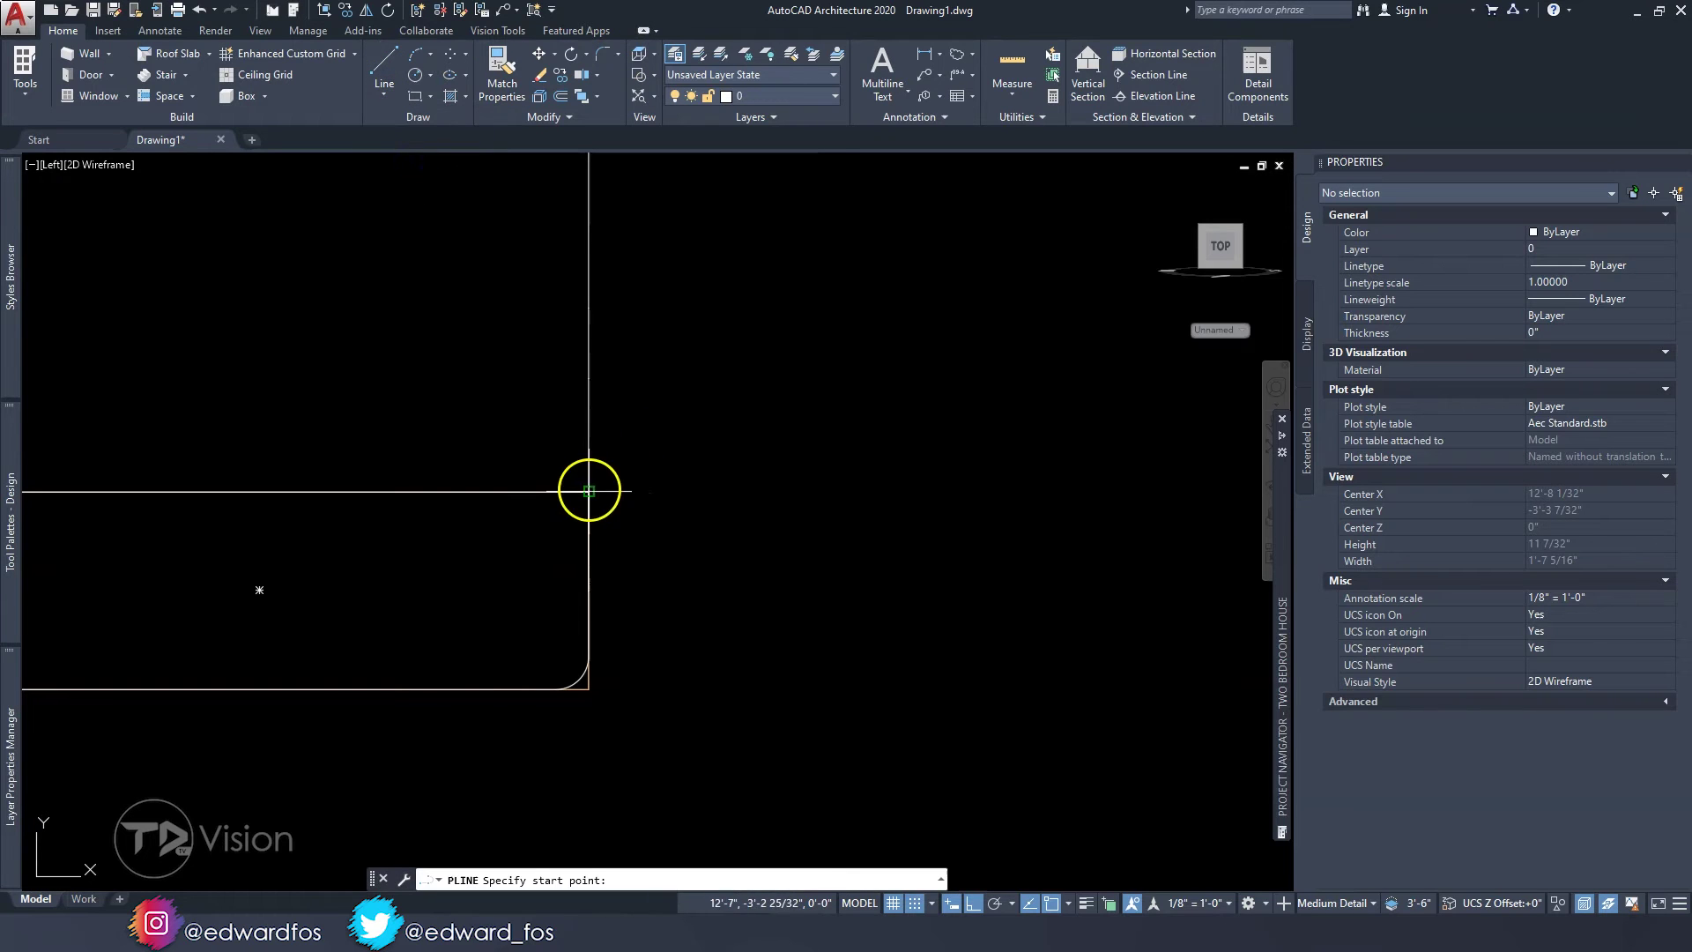
click(589, 490)
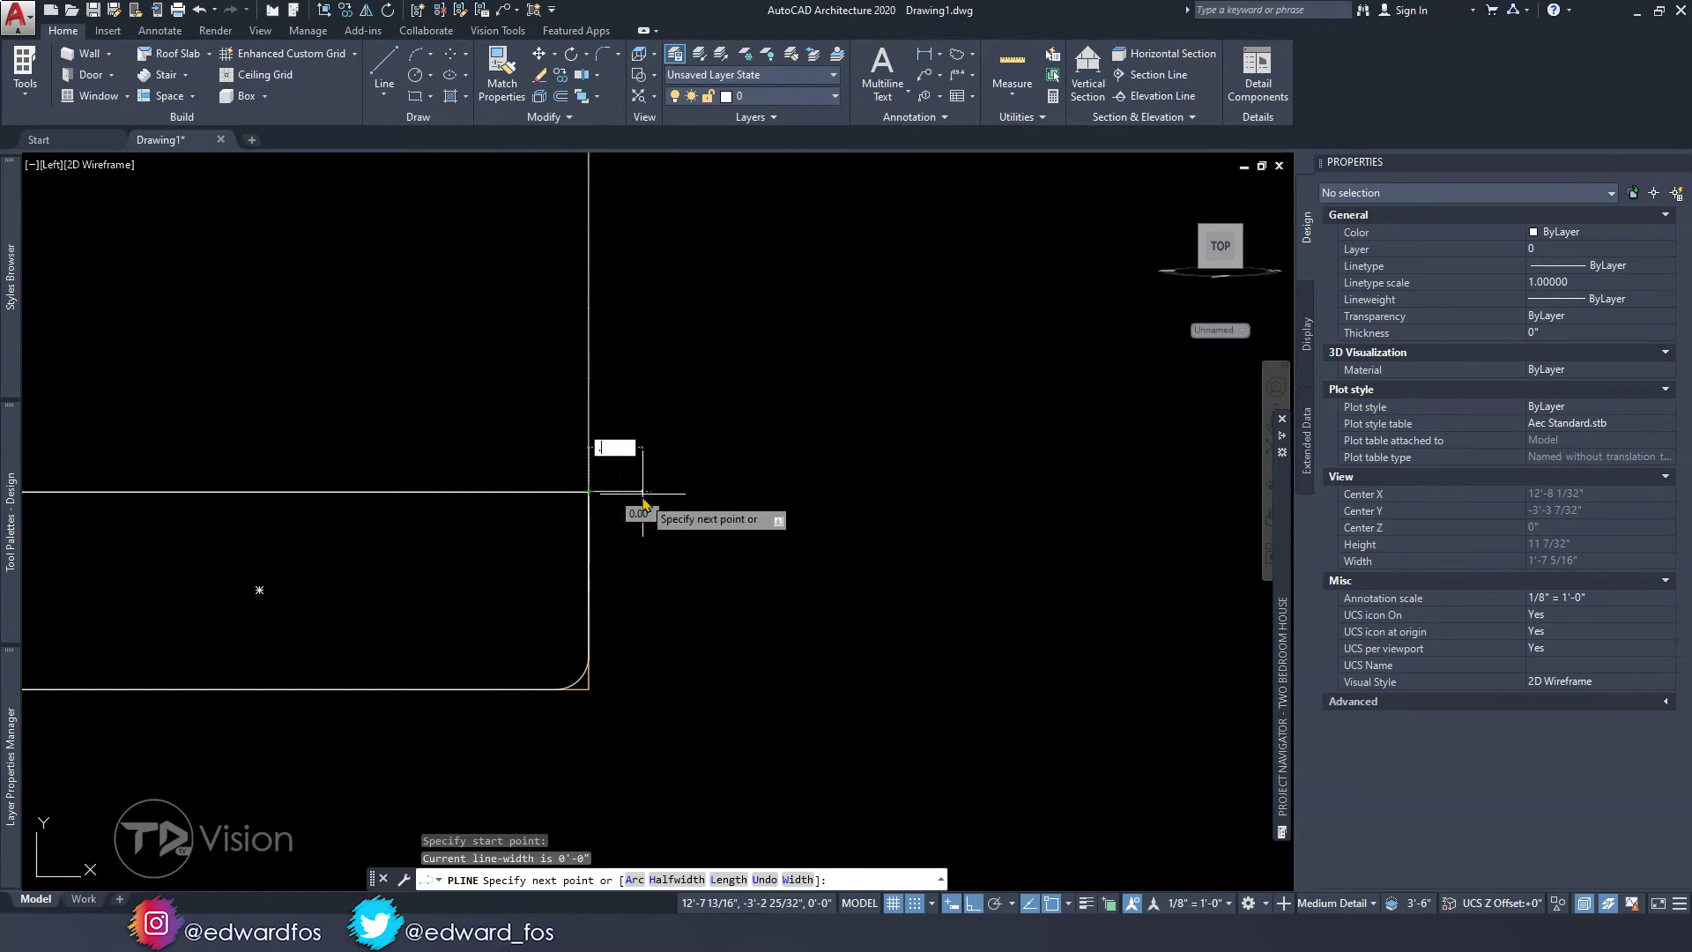
text(.5)
key(Return)
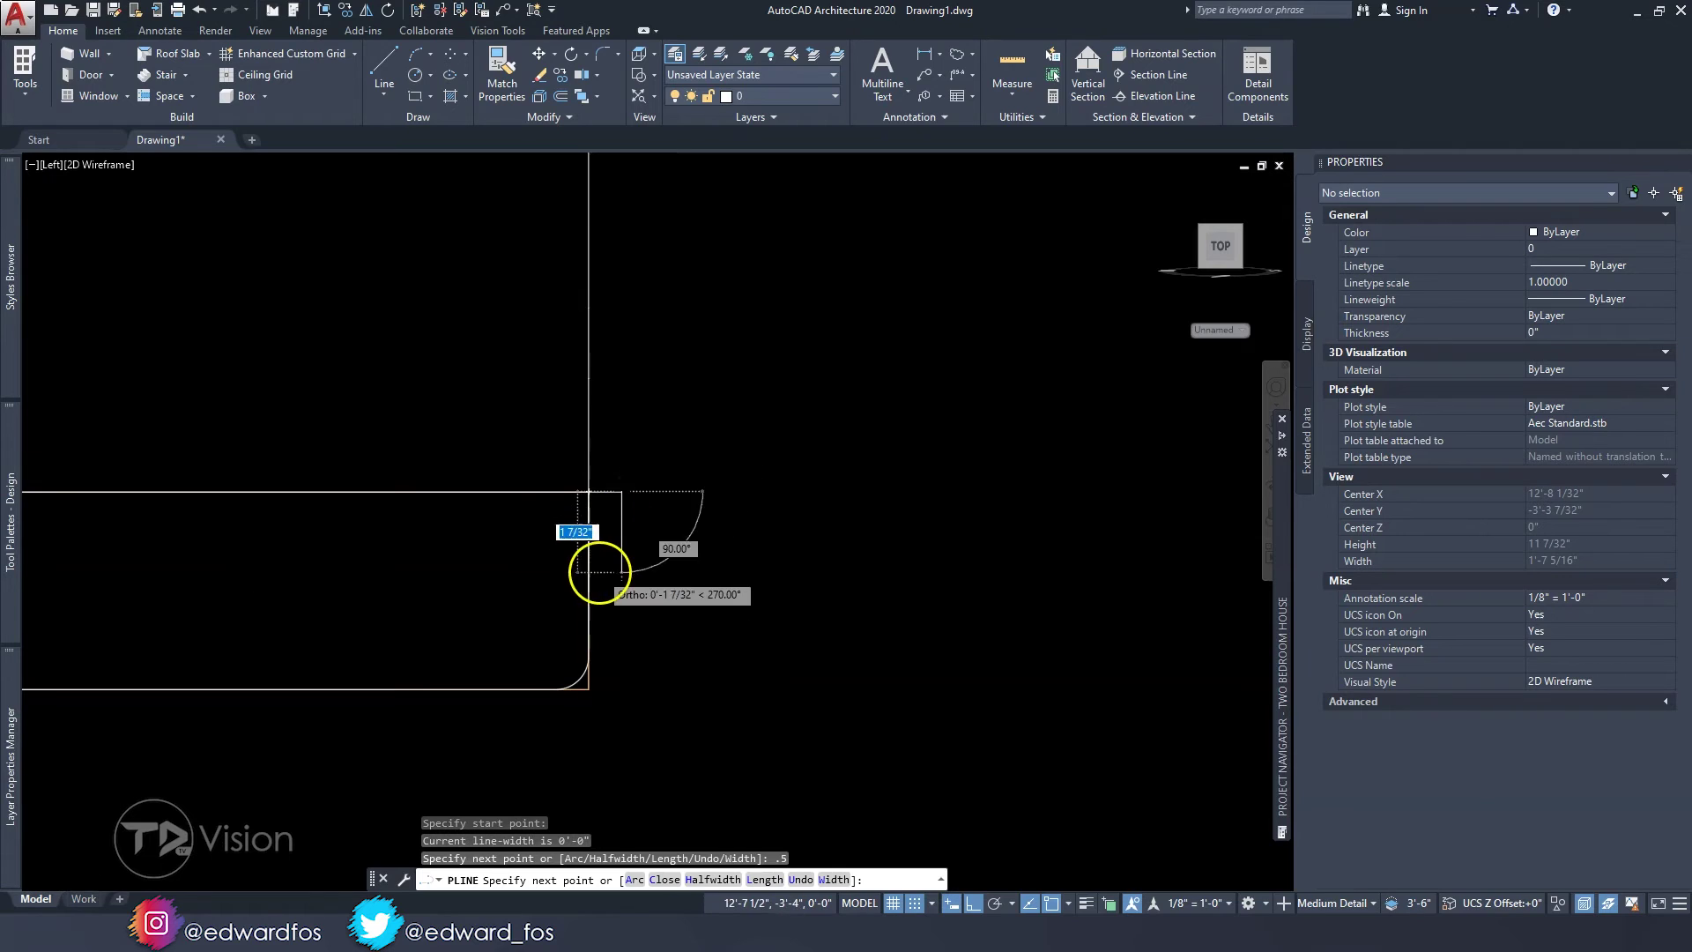
scroll(605, 569, up, 2)
text(.)
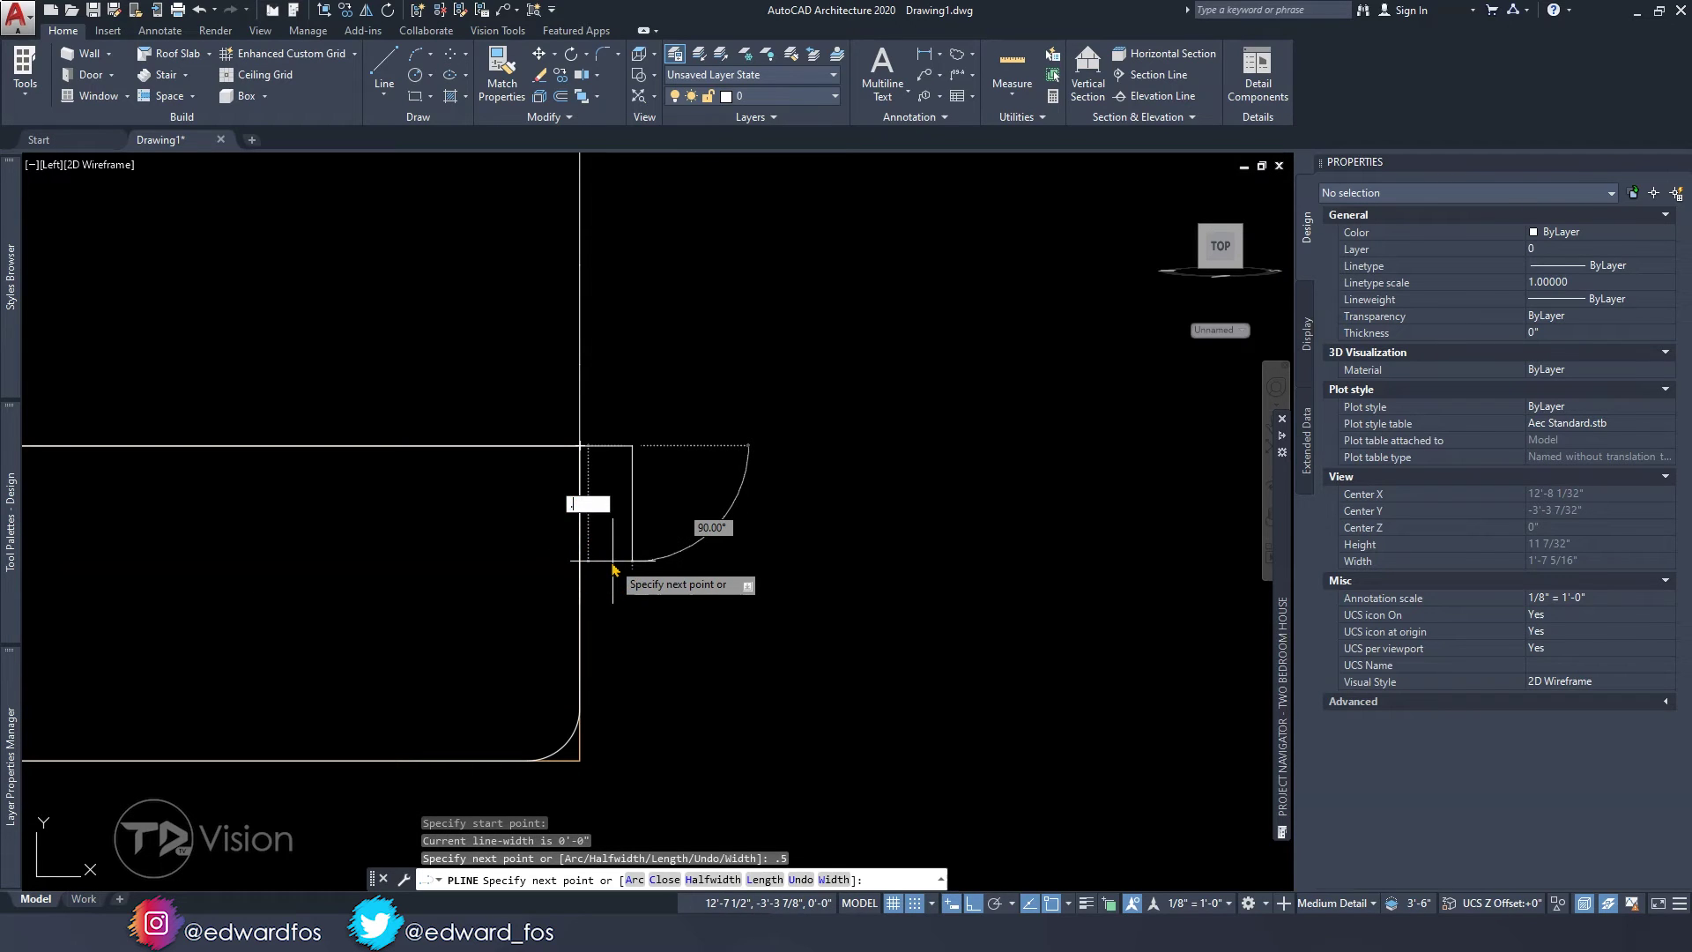
text(5)
key(Return)
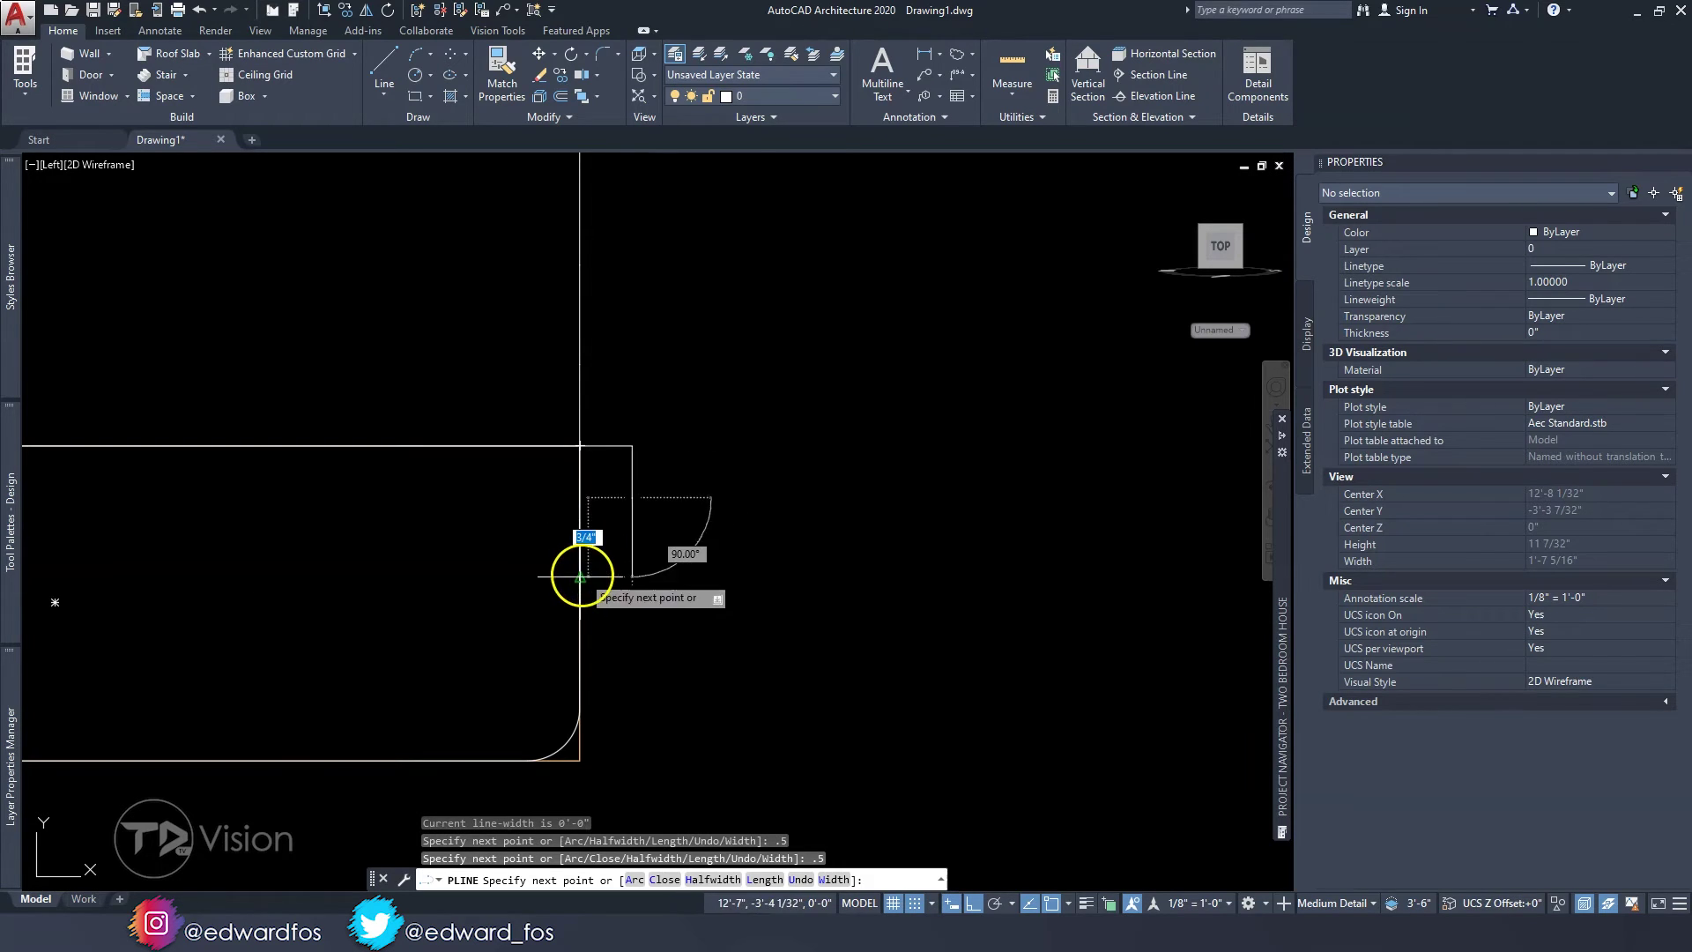
click(580, 576)
key(Escape)
key(Escape)
key(Escape)
- Select the tread profile outline and explode it into separate lines
scroll(583, 513, down, 4)
scroll(687, 525, up, 2)
mouse_move(594, 520)
middle_down()
mouse_move(674, 526)
mouse_move(678, 501)
middle_up()
click(592, 466)
middle_drag(537, 434, 556, 430)
click(539, 109)
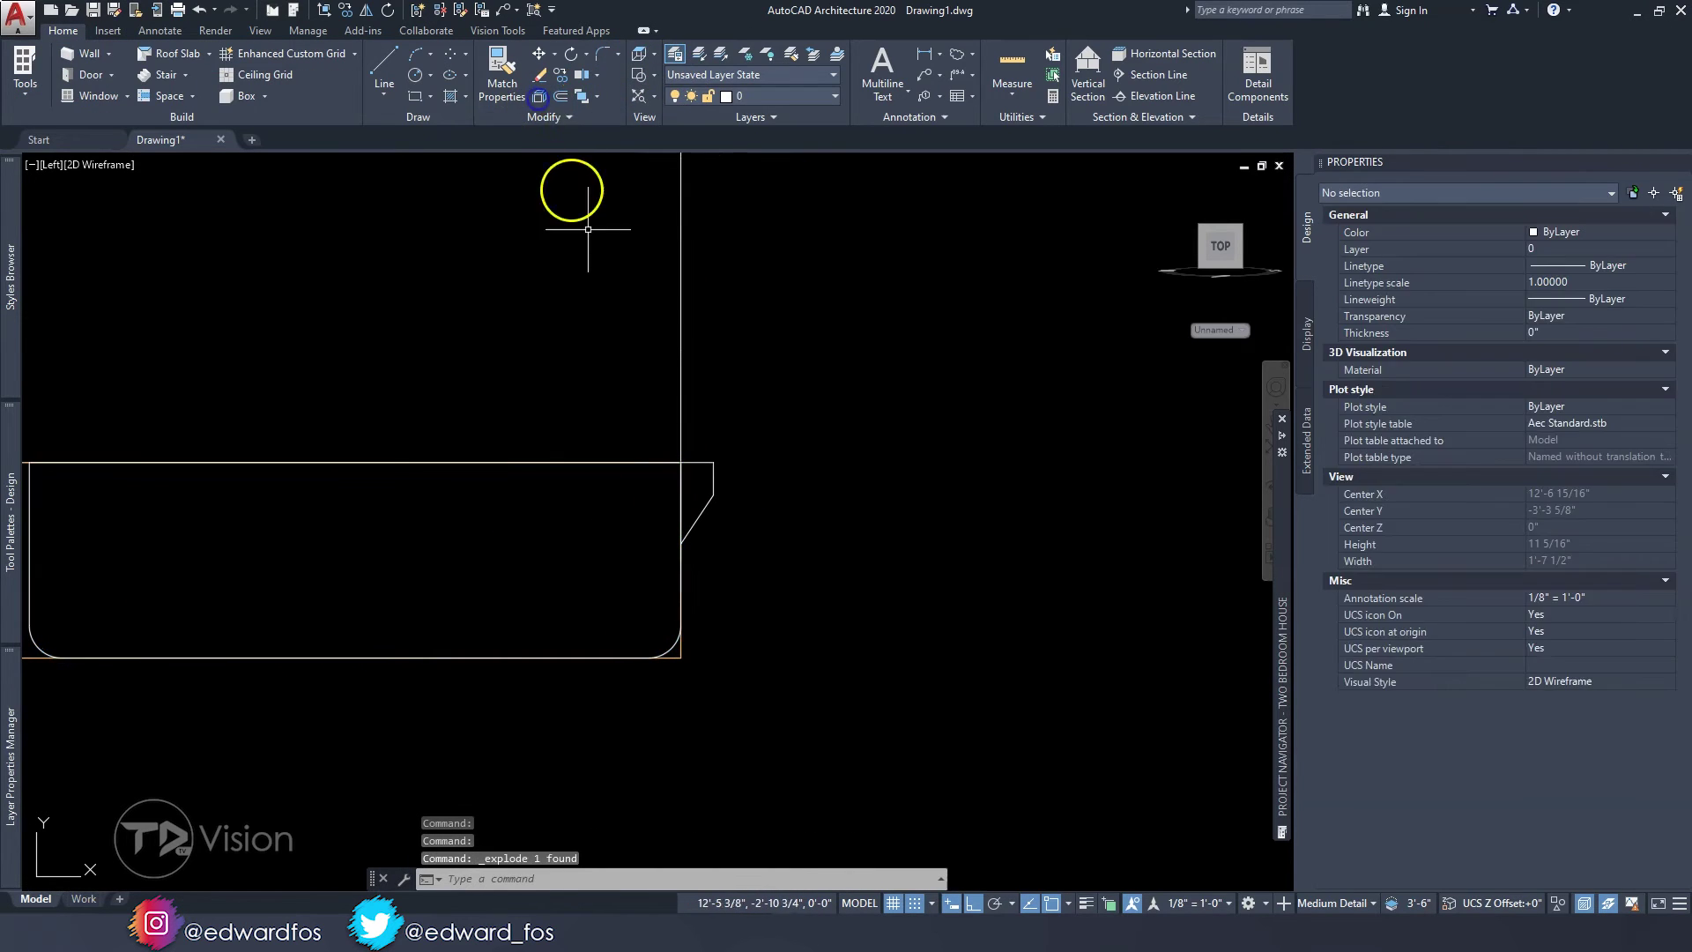
click(681, 501)
- Reselect the profile outline and briefly start a TRIM on the nosing lines, then cancel
scroll(680, 500, up, 2)
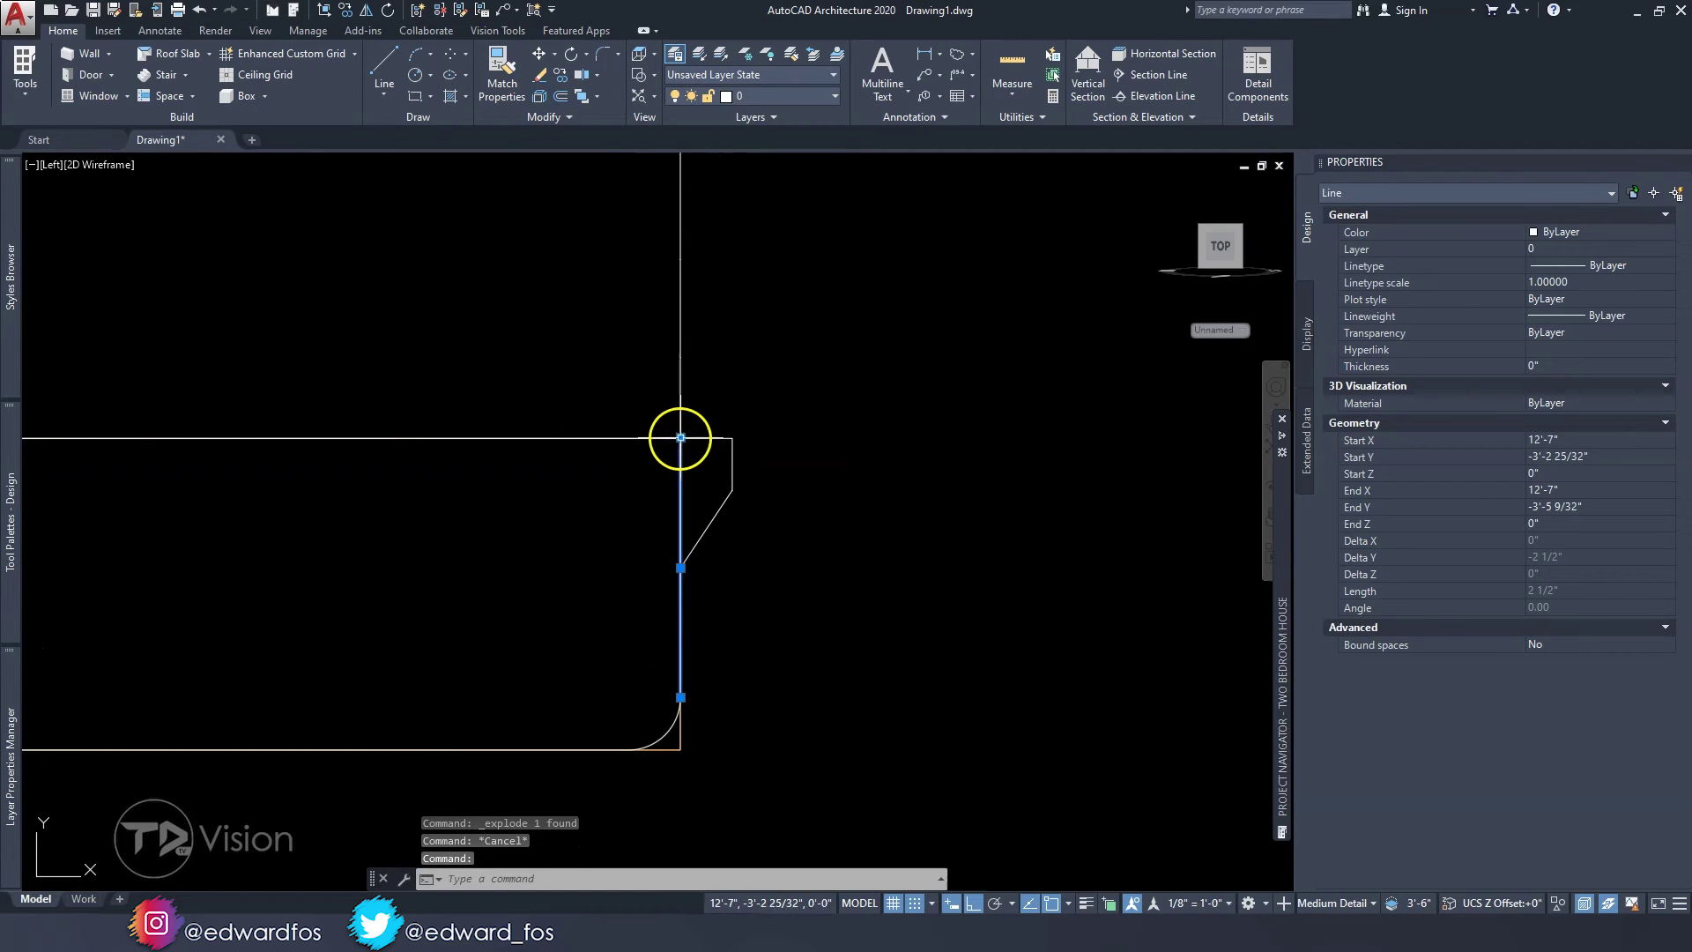
mouse_move(681, 440)
key(Escape)
scroll(674, 445, down, 2)
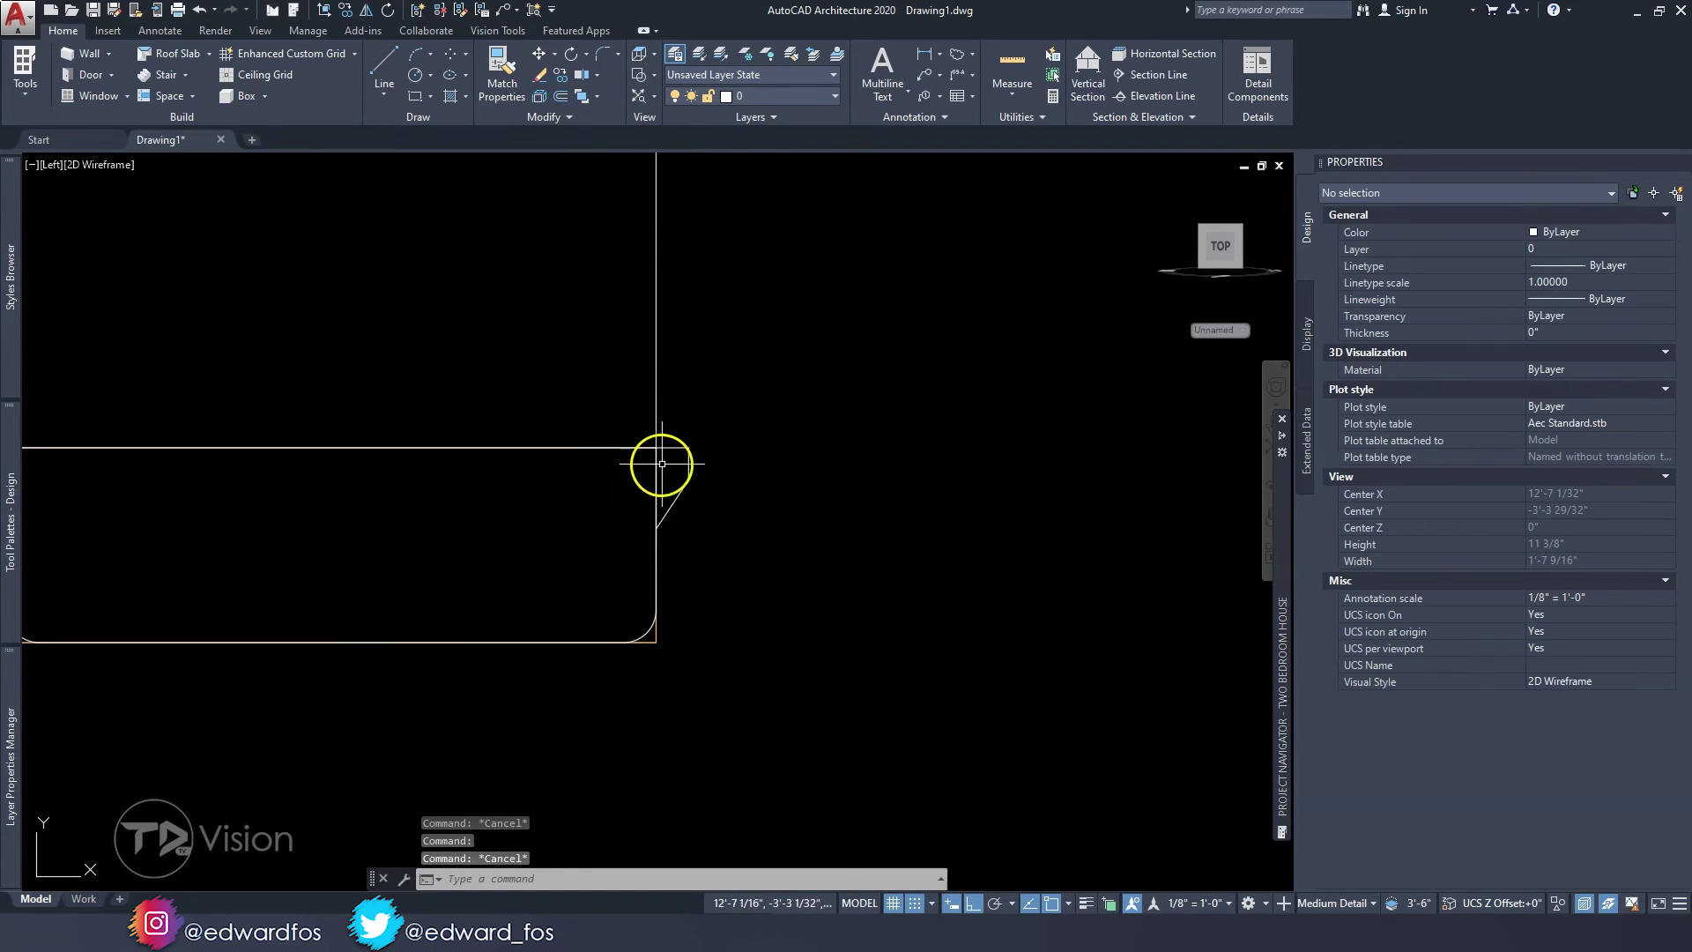
click(677, 482)
shift+middle_drag(730, 478, 663, 514)
scroll(659, 483, up, 2)
key(Escape)
key(Escape)
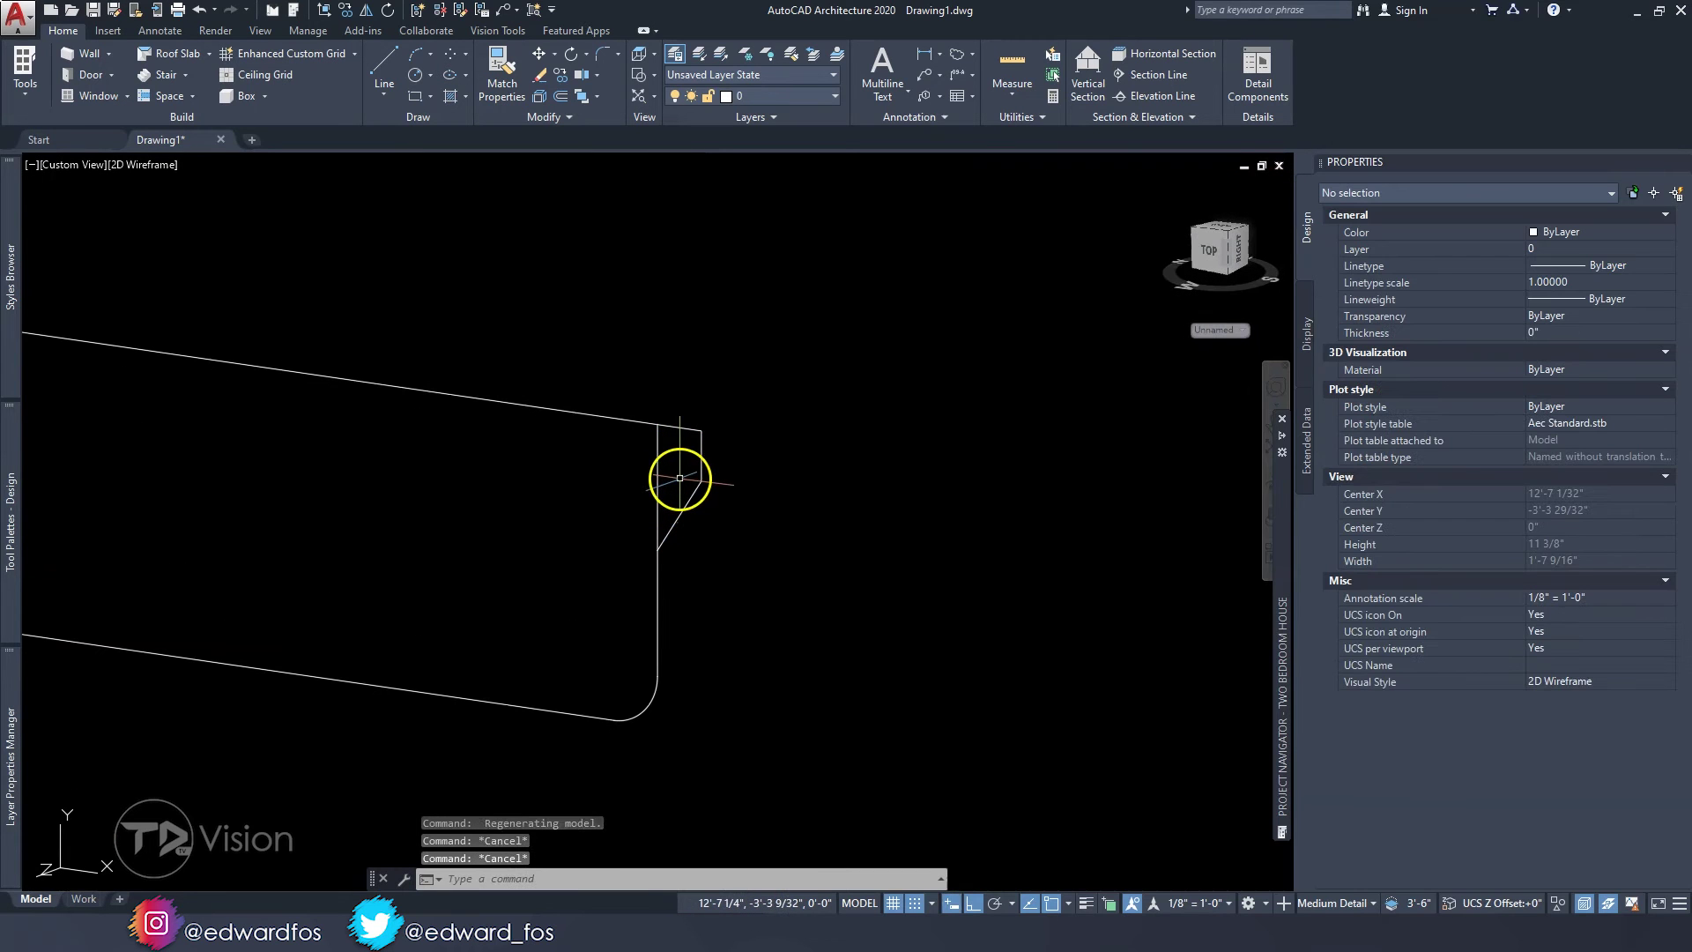
text(tr)
key(Return)
key(Return)
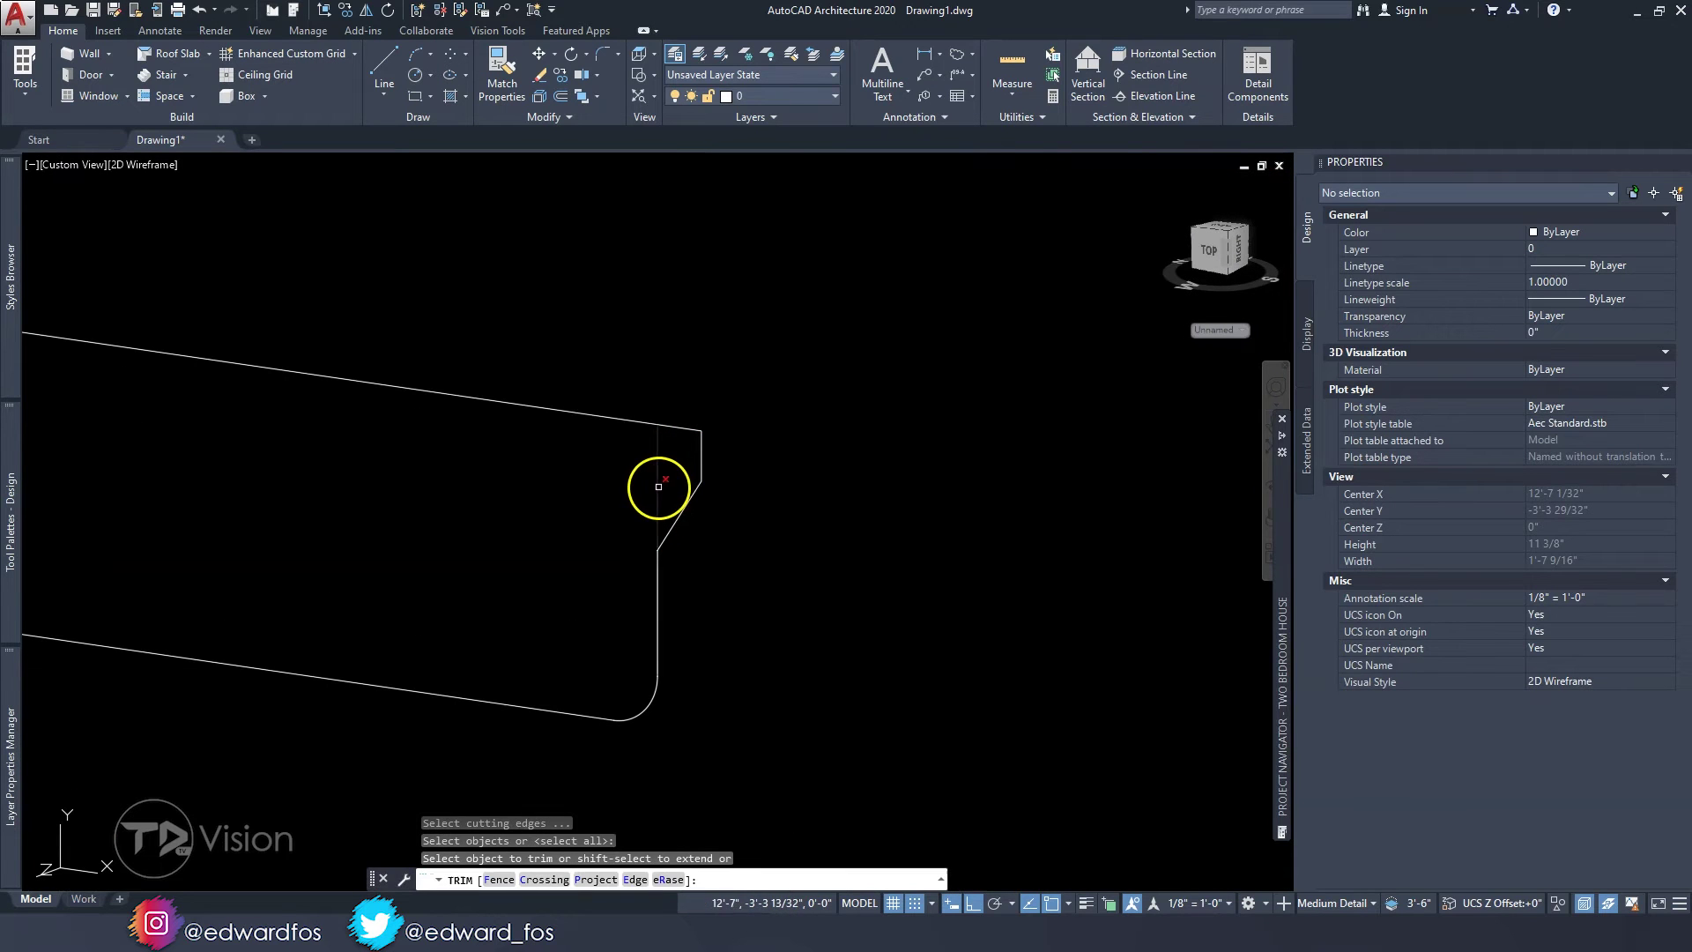
key(Escape)
key(Escape)
key(Escape)
scroll(616, 489, down, 3)
- Window-select all profile segments and JOIN them into one closed polyline
click(271, 377)
click(879, 712)
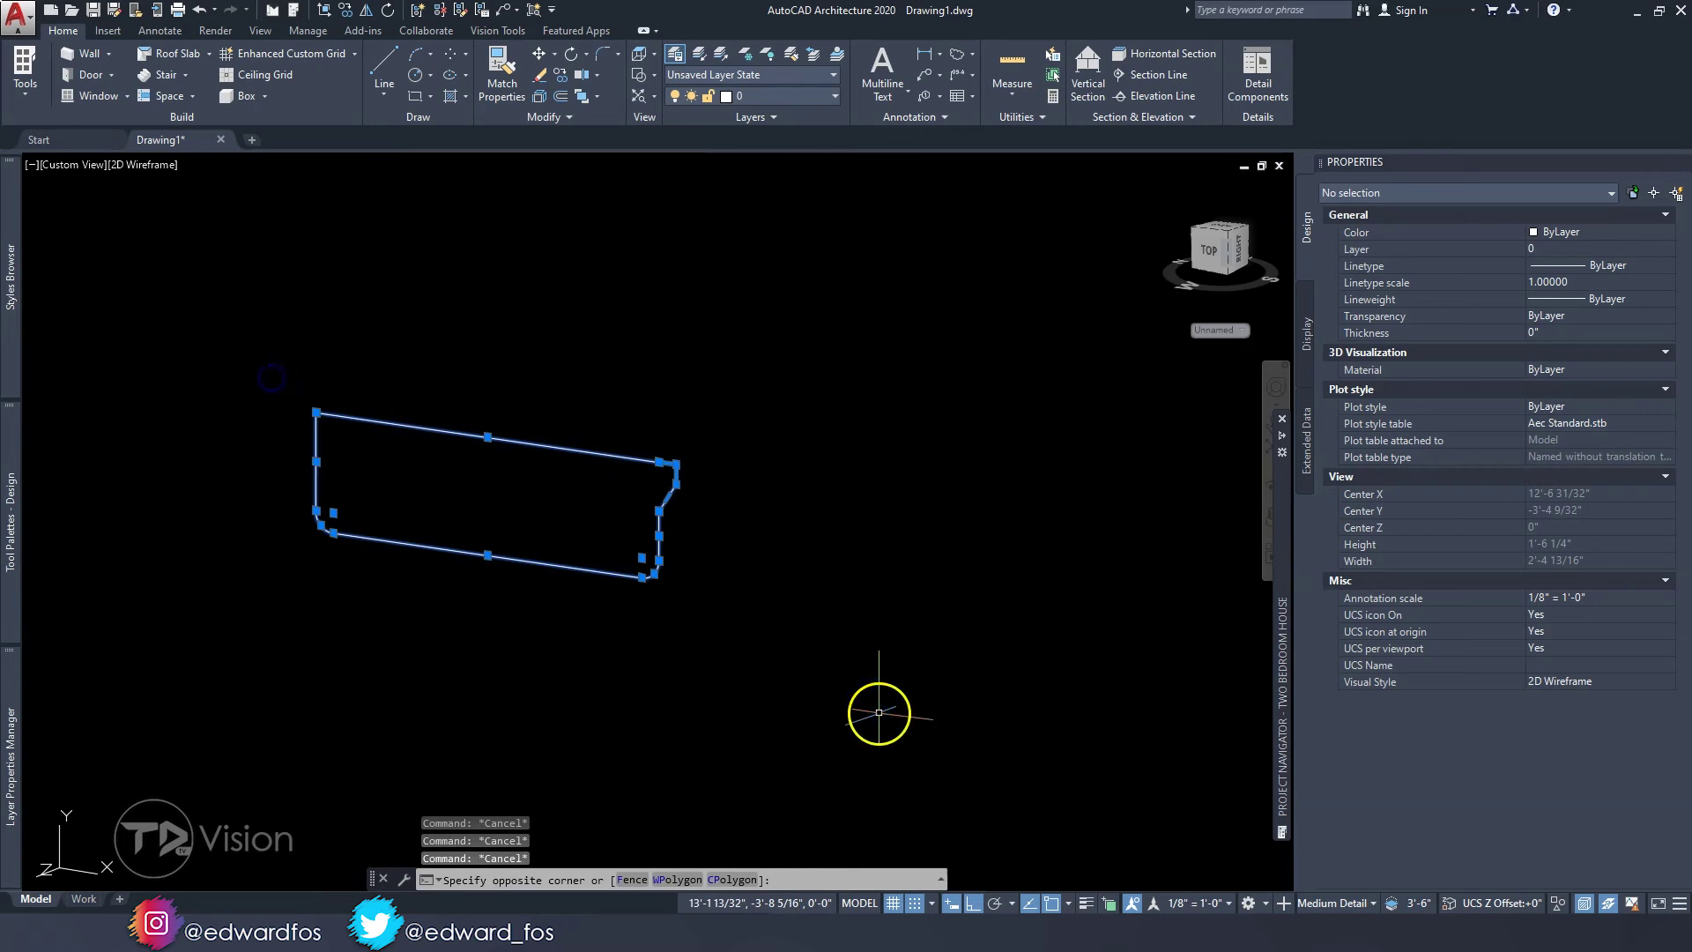
text(j)
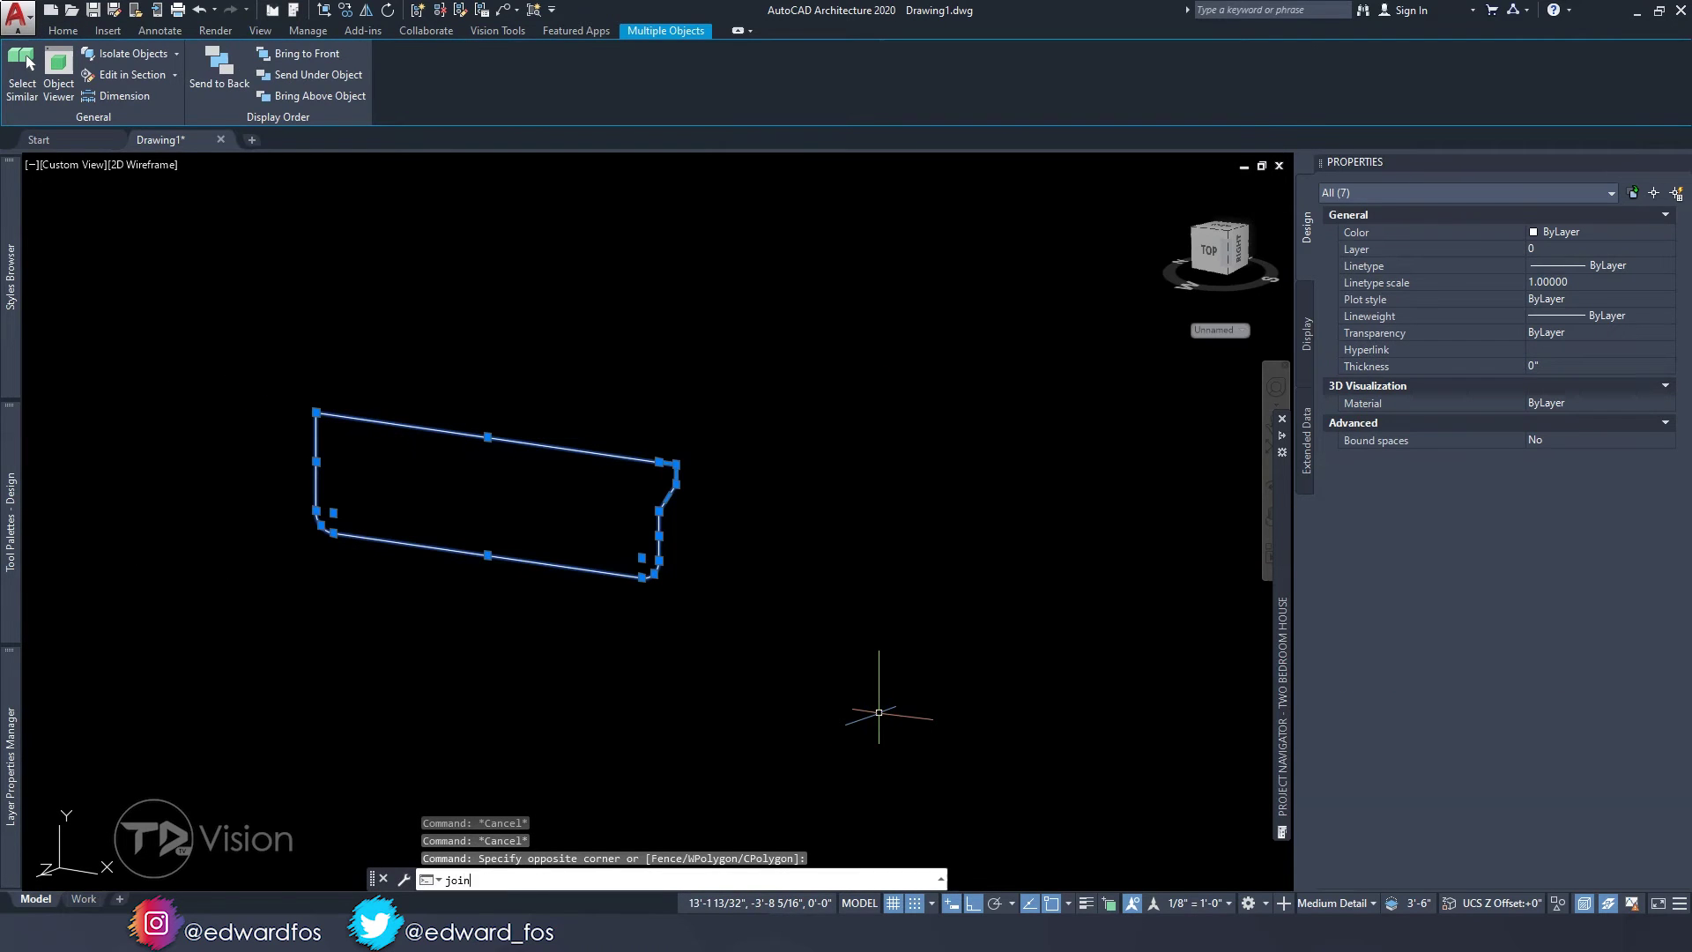
text(oin)
key(Return)
key(Escape)
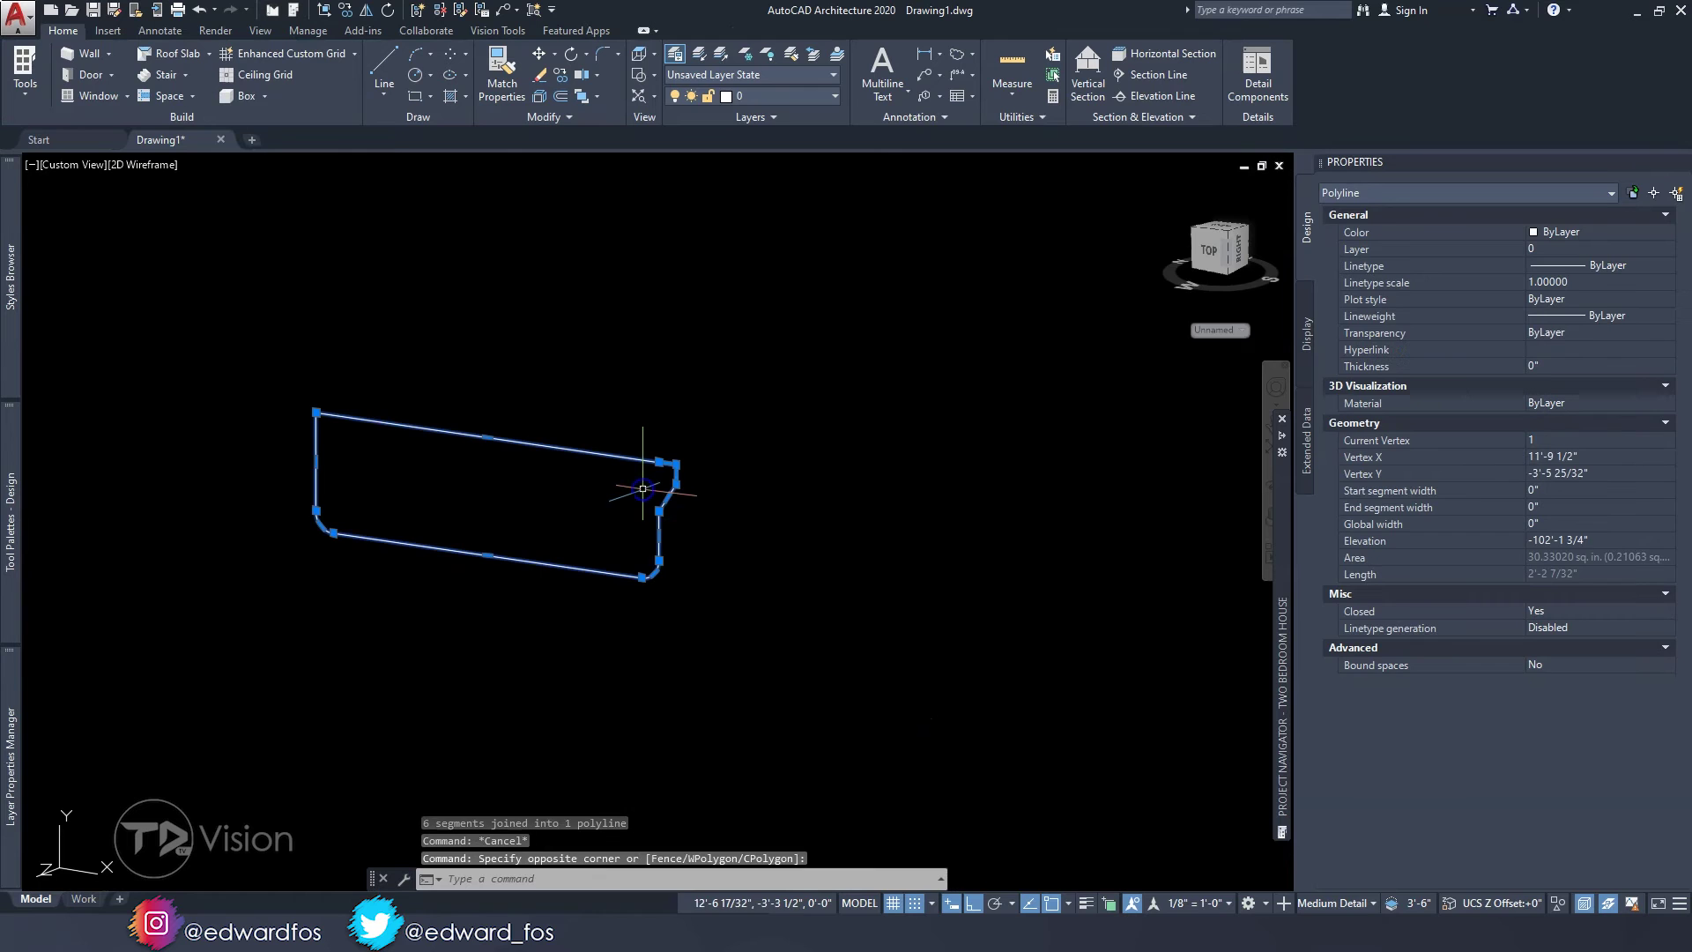
key(Escape)
- In the Left view, select the joined tread profile and copy it from its corner base point
click(1205, 256)
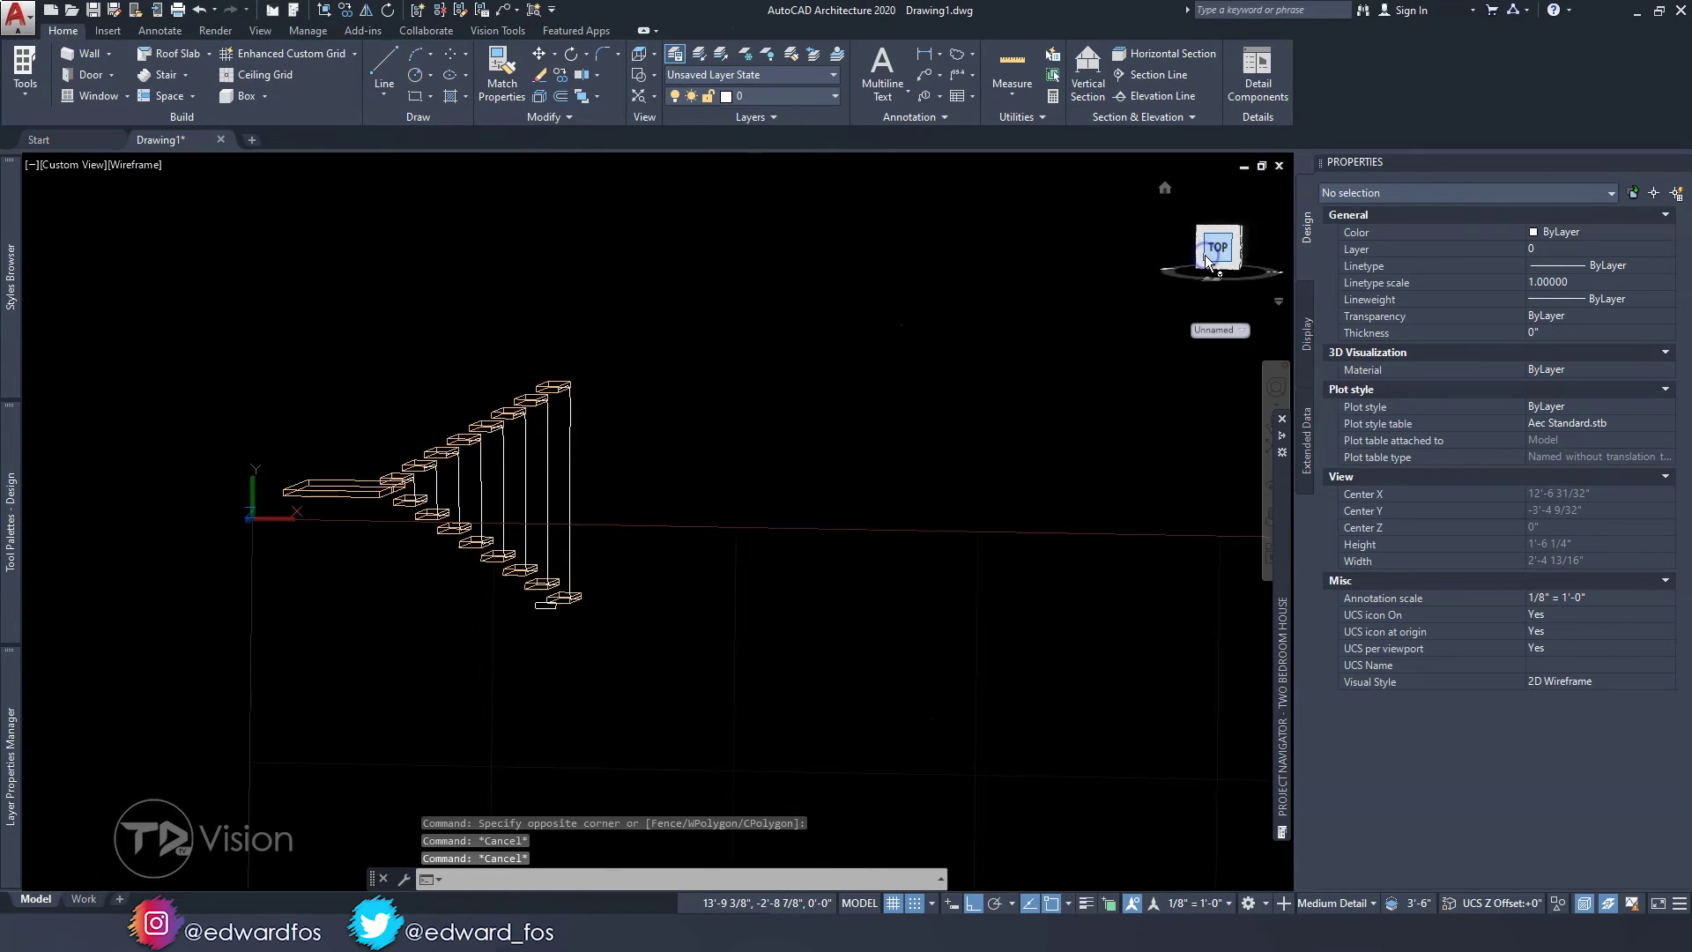
scroll(530, 626, up, 5)
scroll(650, 540, up, 5)
middle_drag(443, 624, 471, 614)
scroll(493, 599, up, 2)
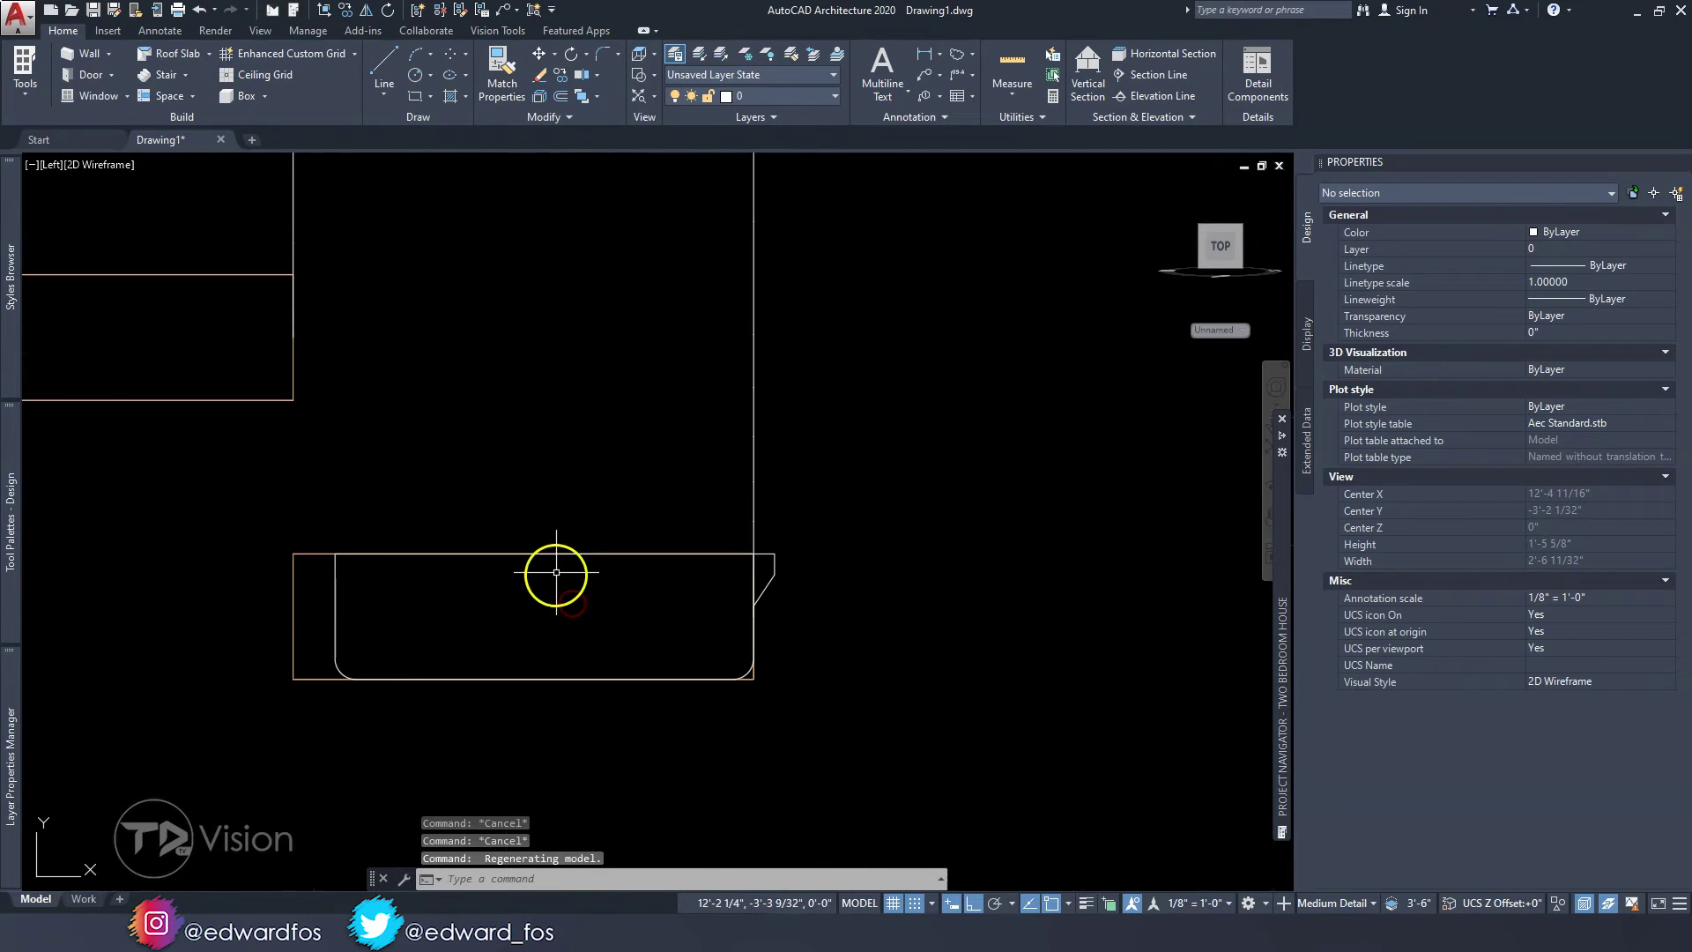
click(560, 555)
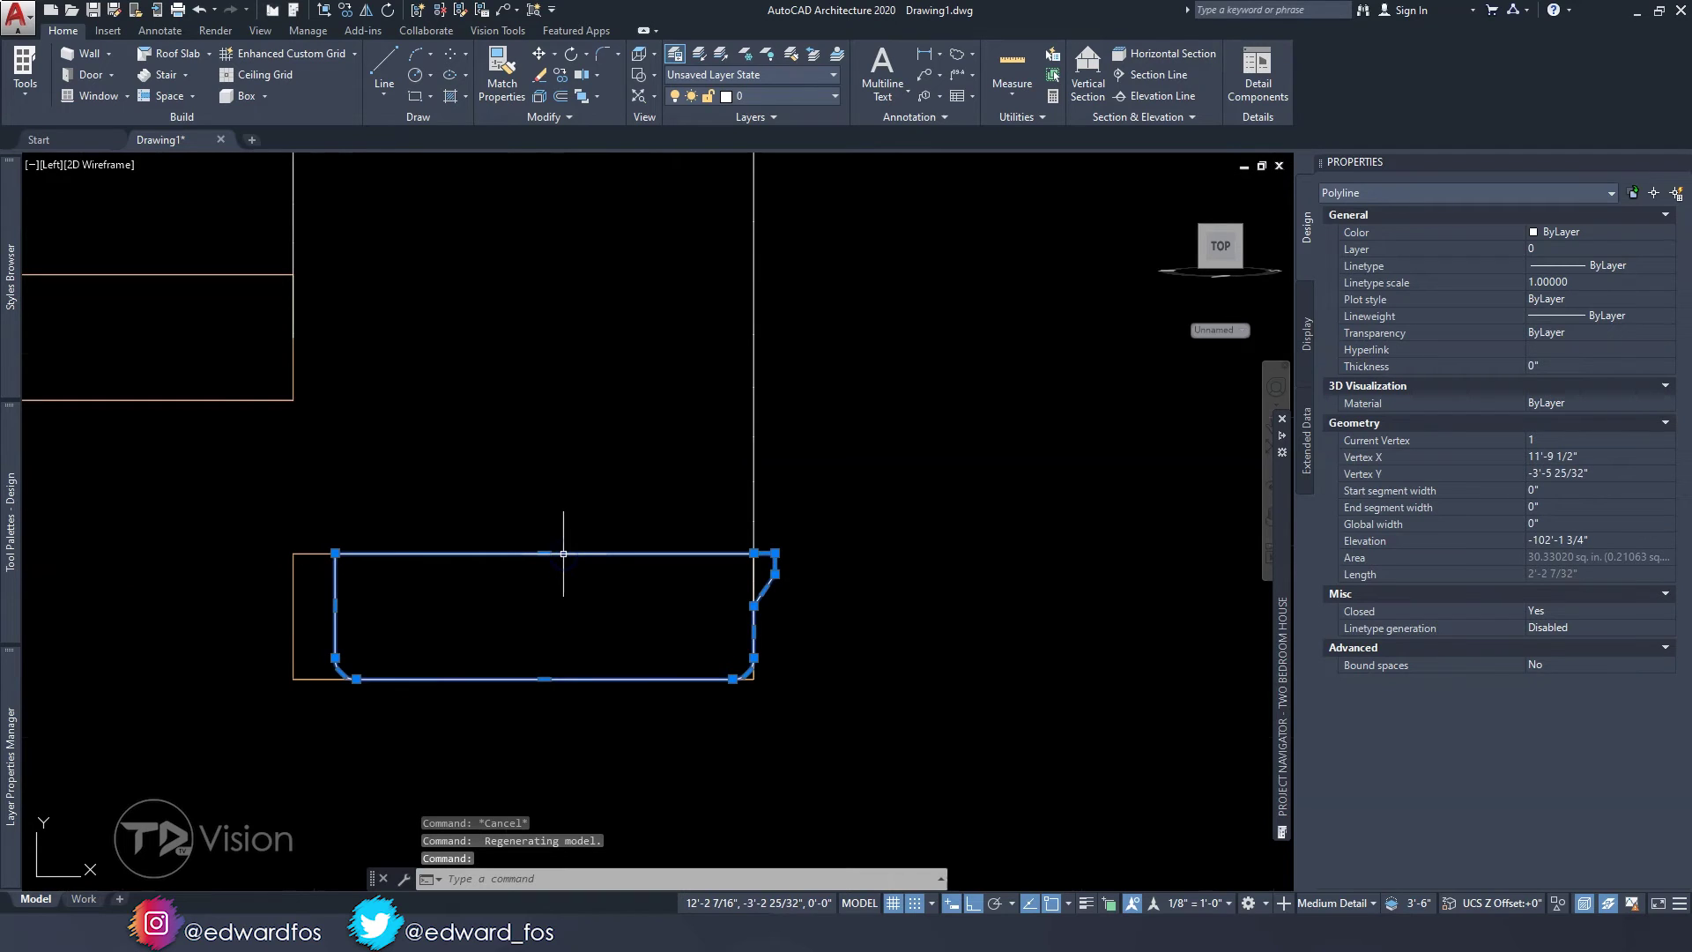
middle_drag(532, 507, 591, 510)
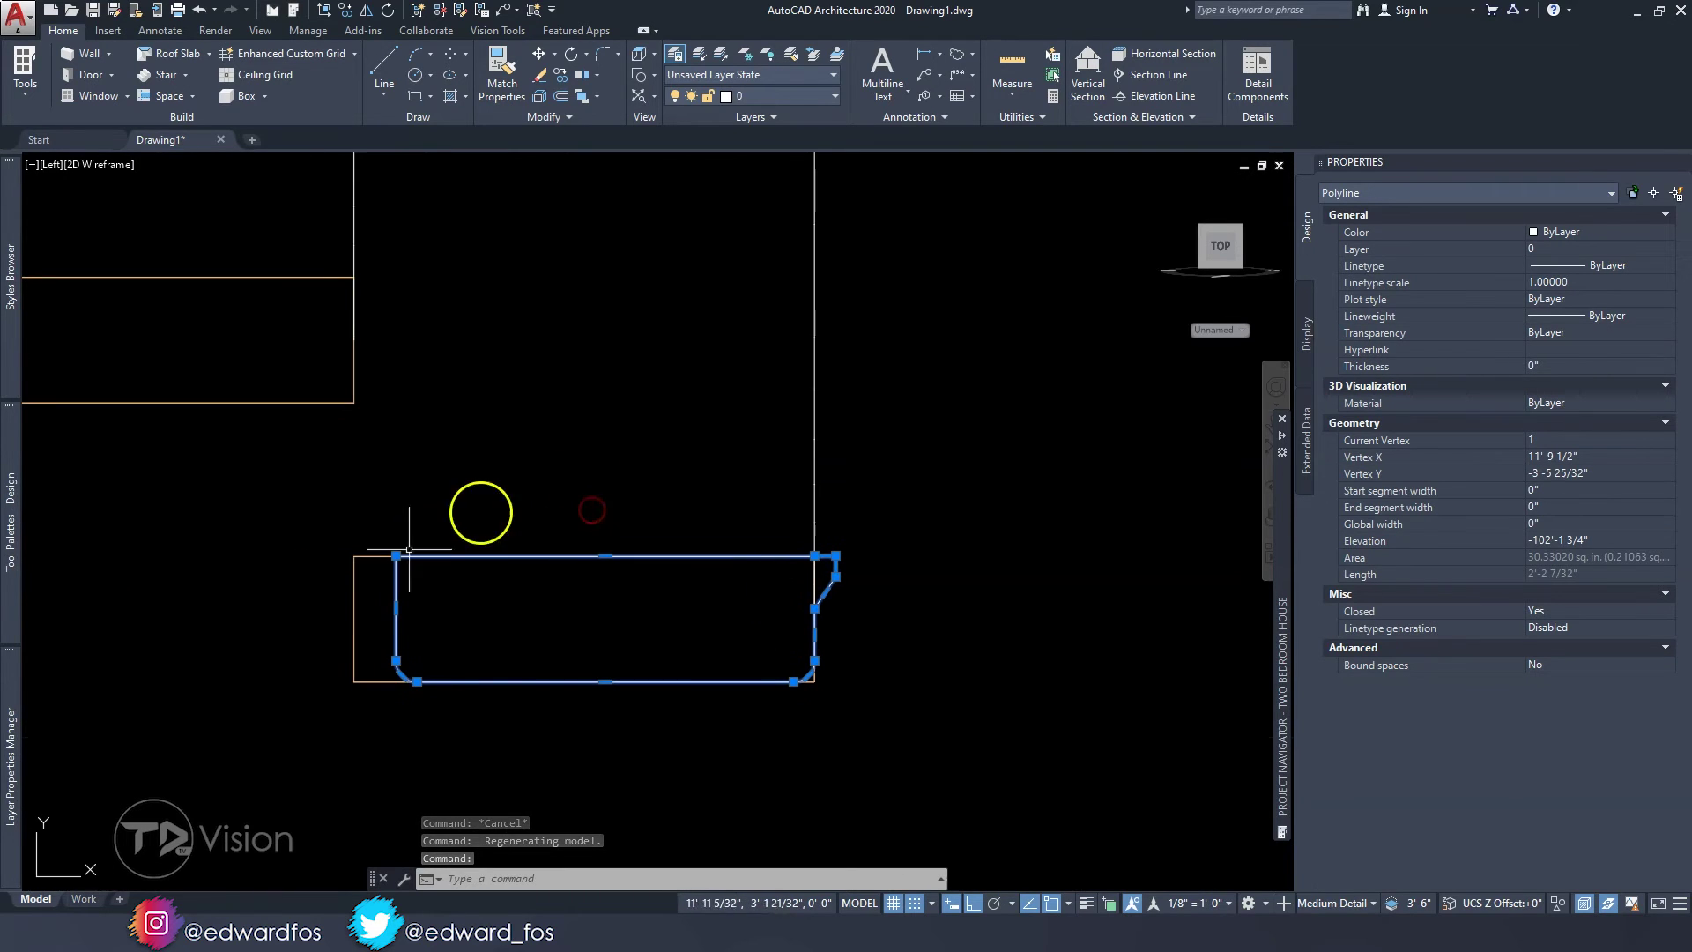
middle_drag(279, 442, 562, 477)
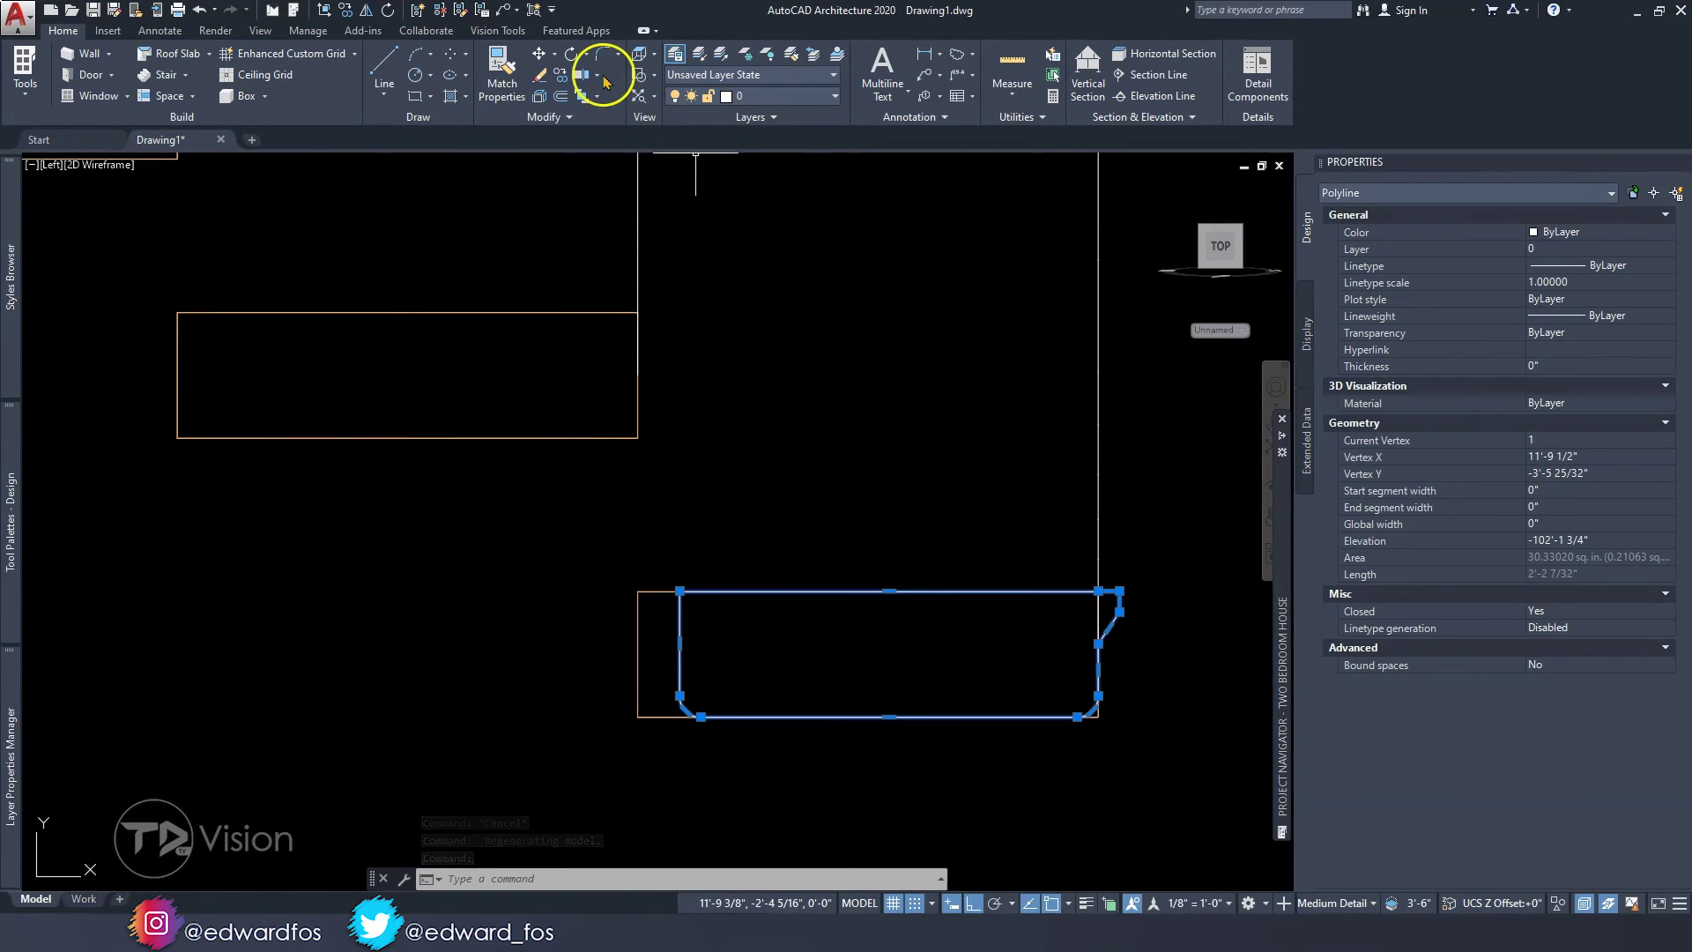
click(566, 82)
click(638, 715)
middle_drag(253, 467, 507, 551)
key(F8)
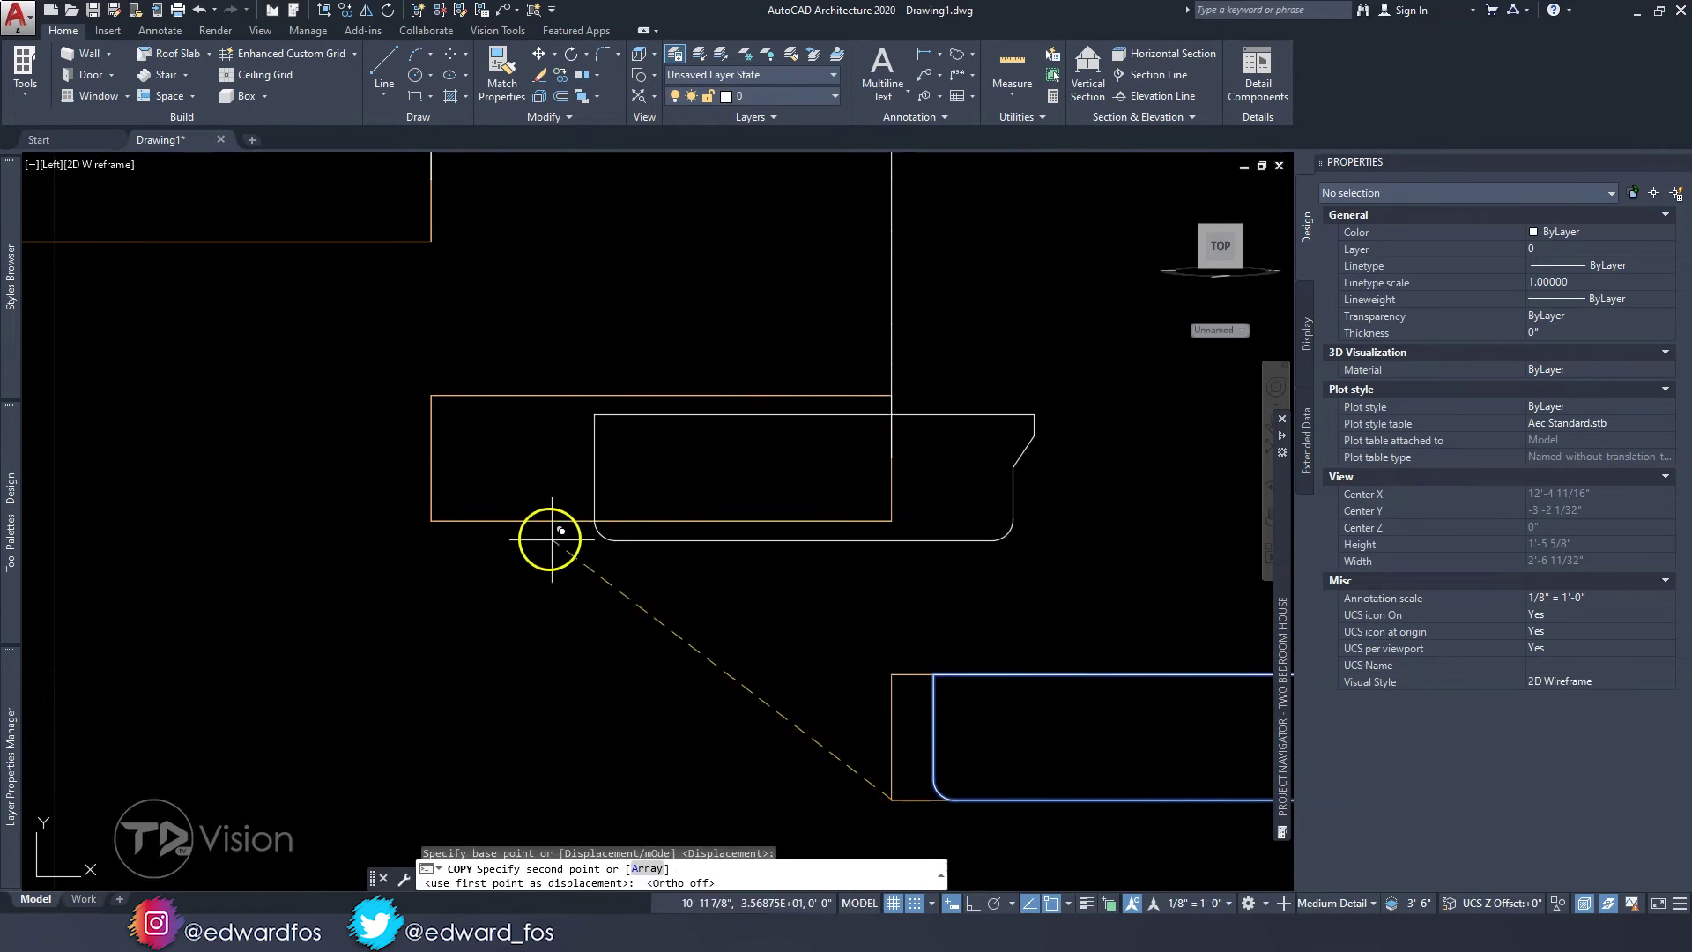
- Place profile copies at the lower-left corner of each tread rectangle
click(431, 521)
scroll(431, 521, down, 4)
middle_drag(431, 521, 692, 636)
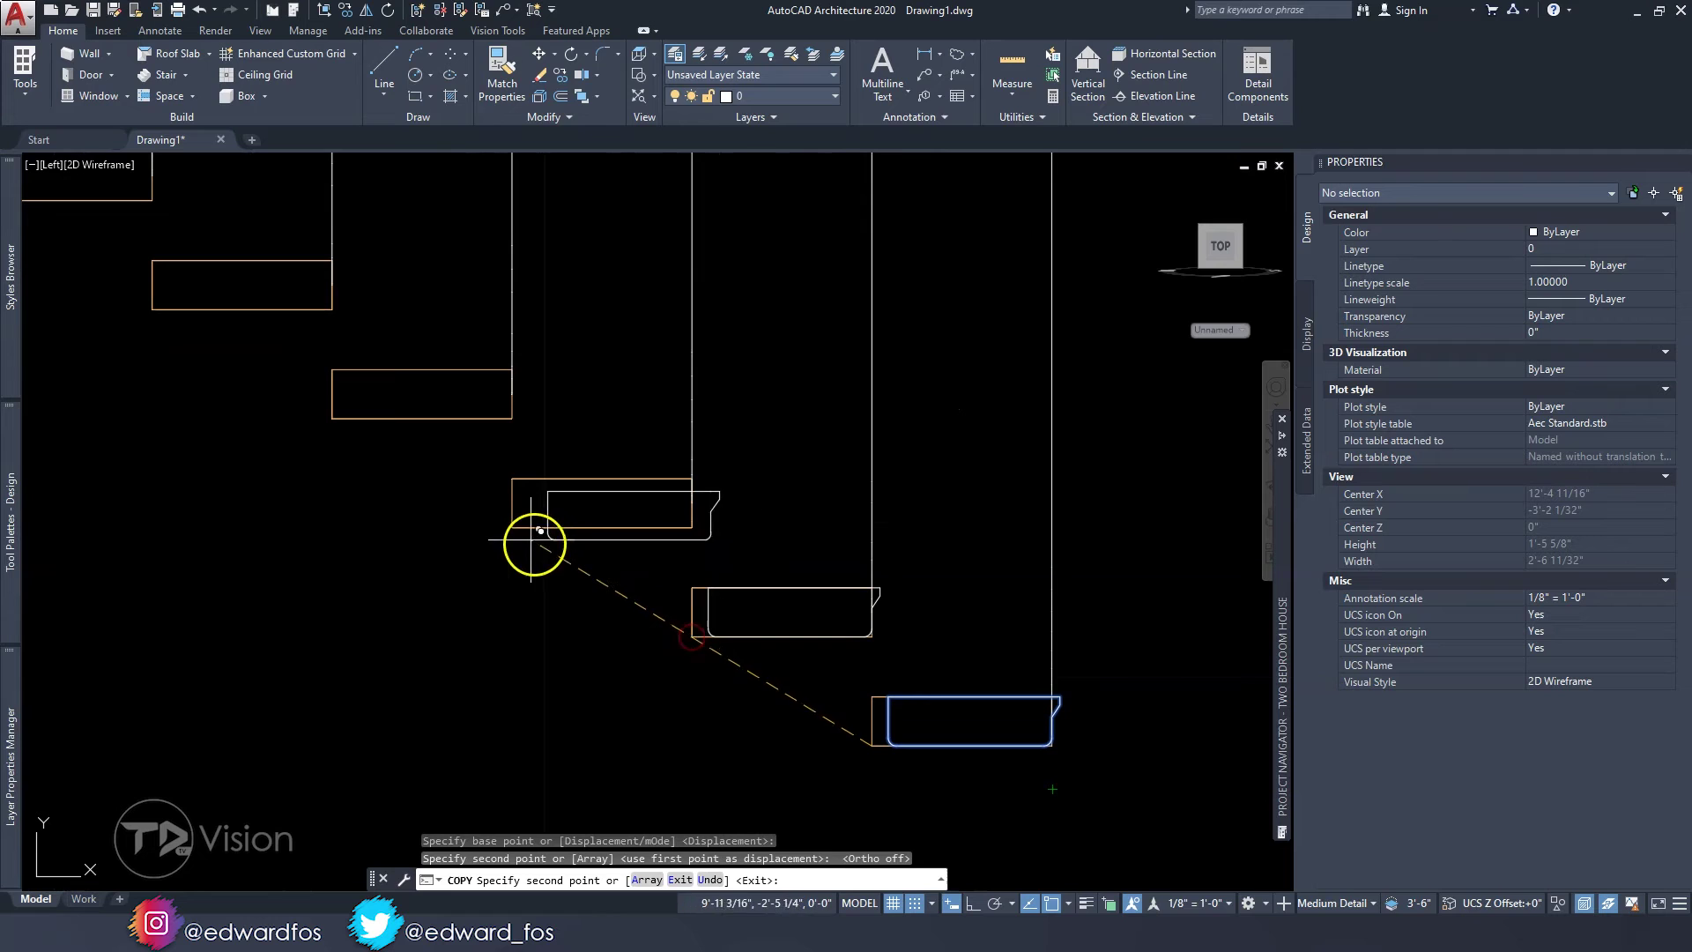
click(512, 526)
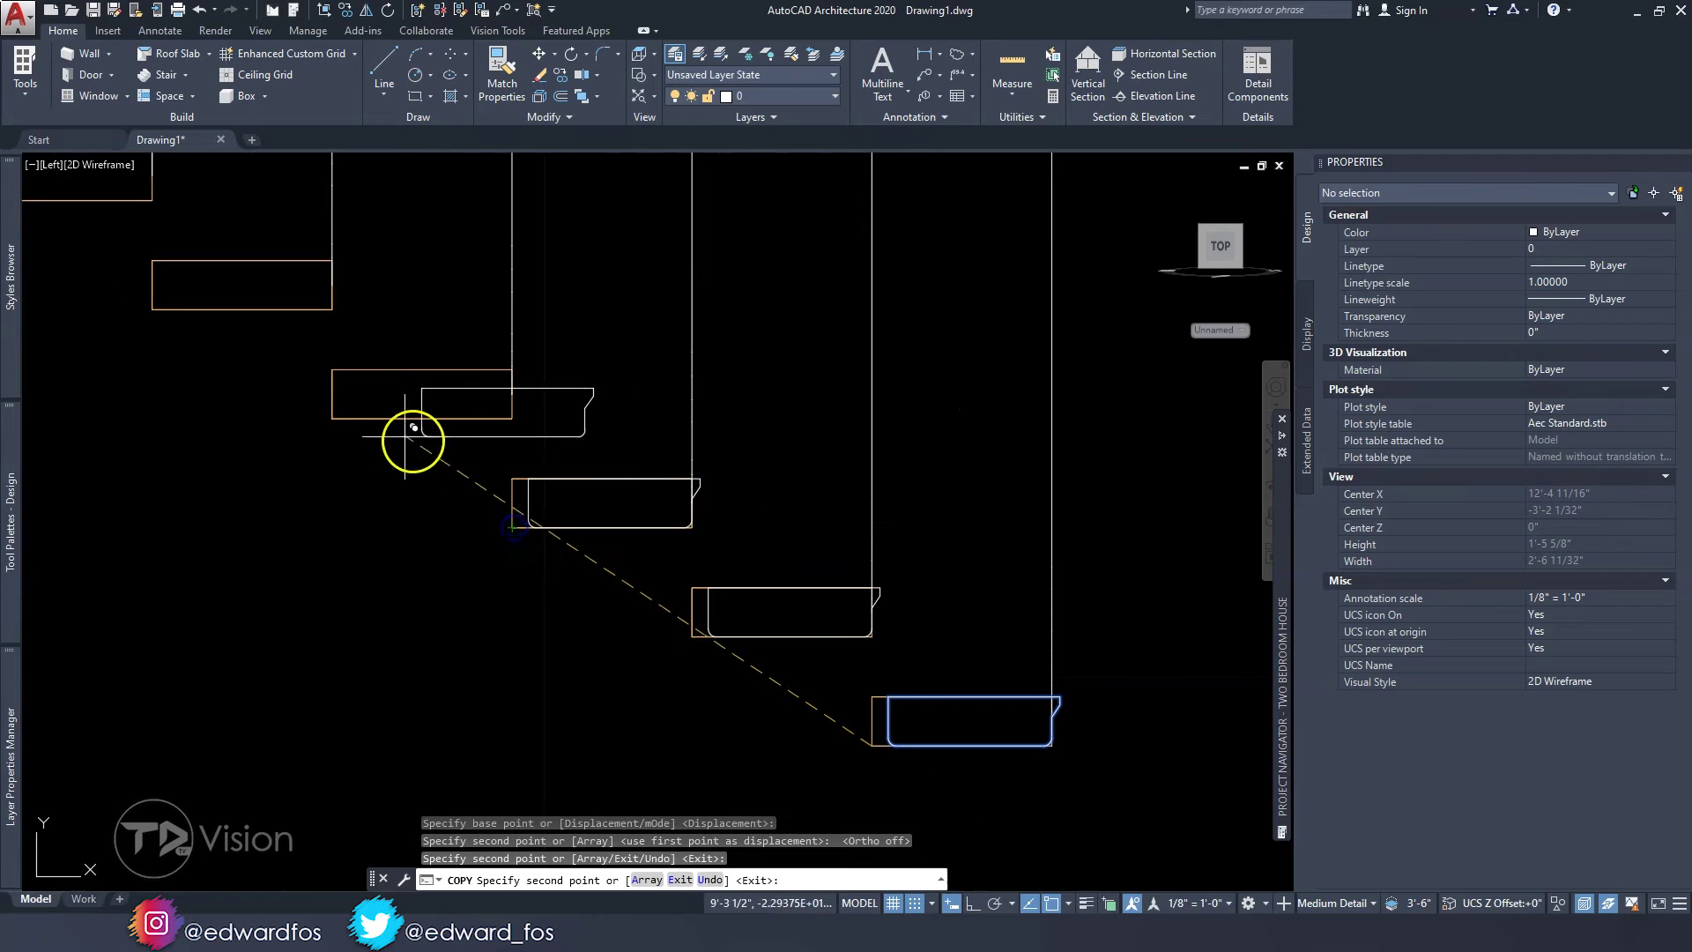
click(332, 418)
middle_drag(331, 417, 419, 476)
scroll(609, 509, up, 2)
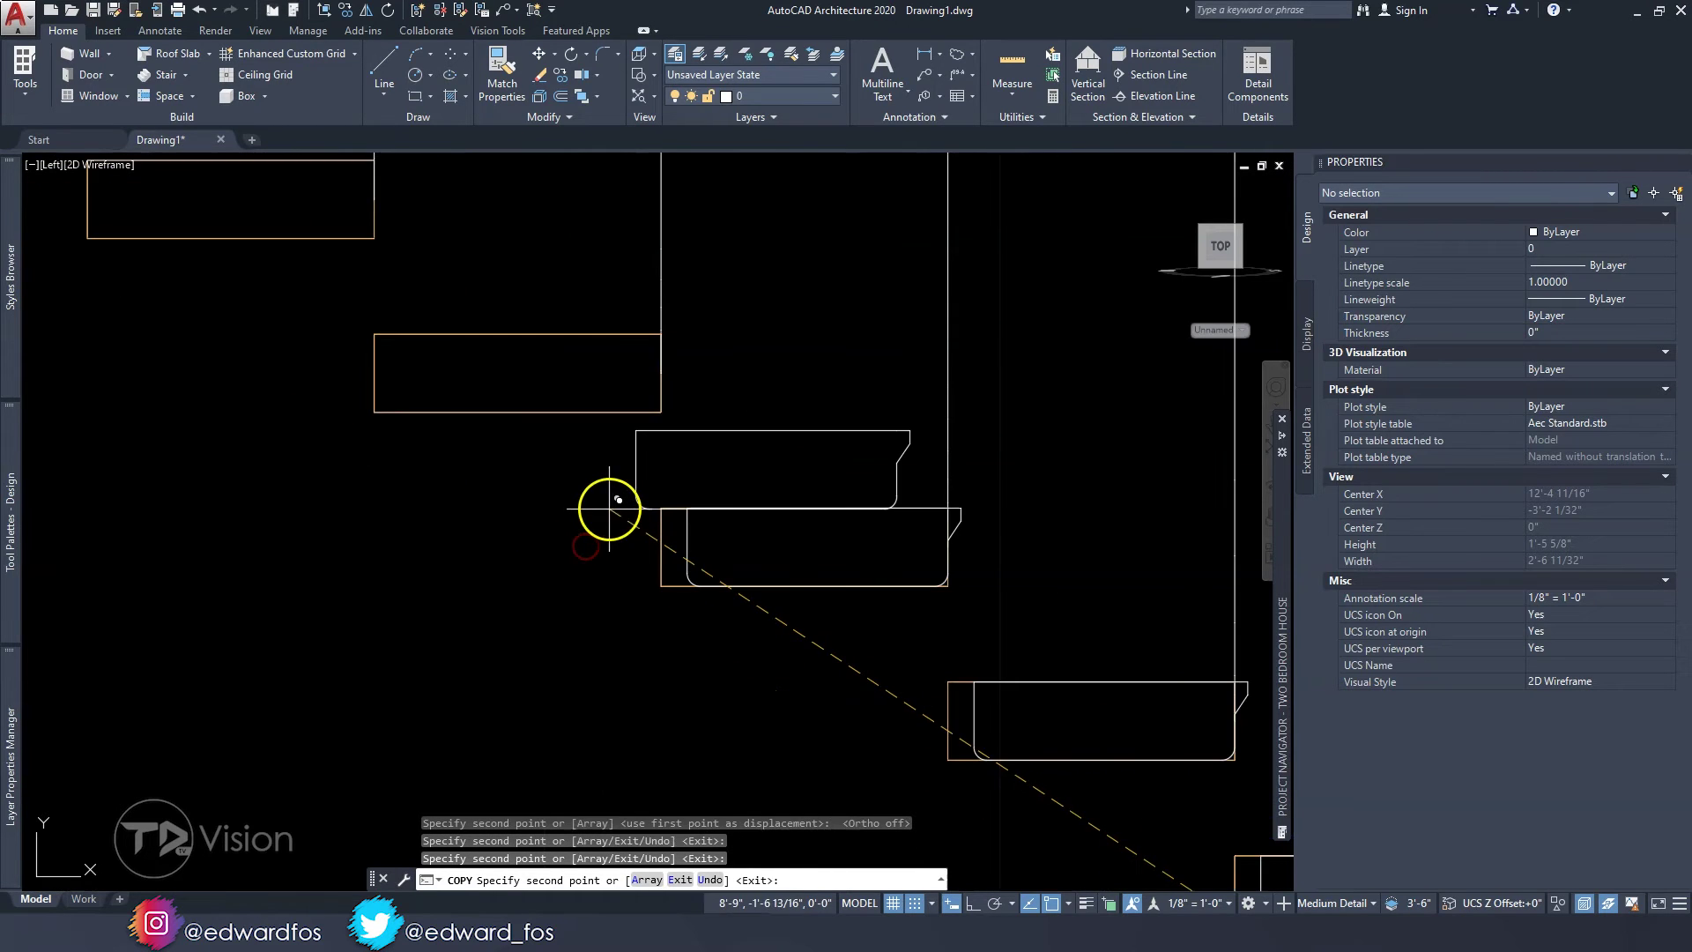
click(377, 409)
middle_drag(377, 410, 877, 728)
click(464, 464)
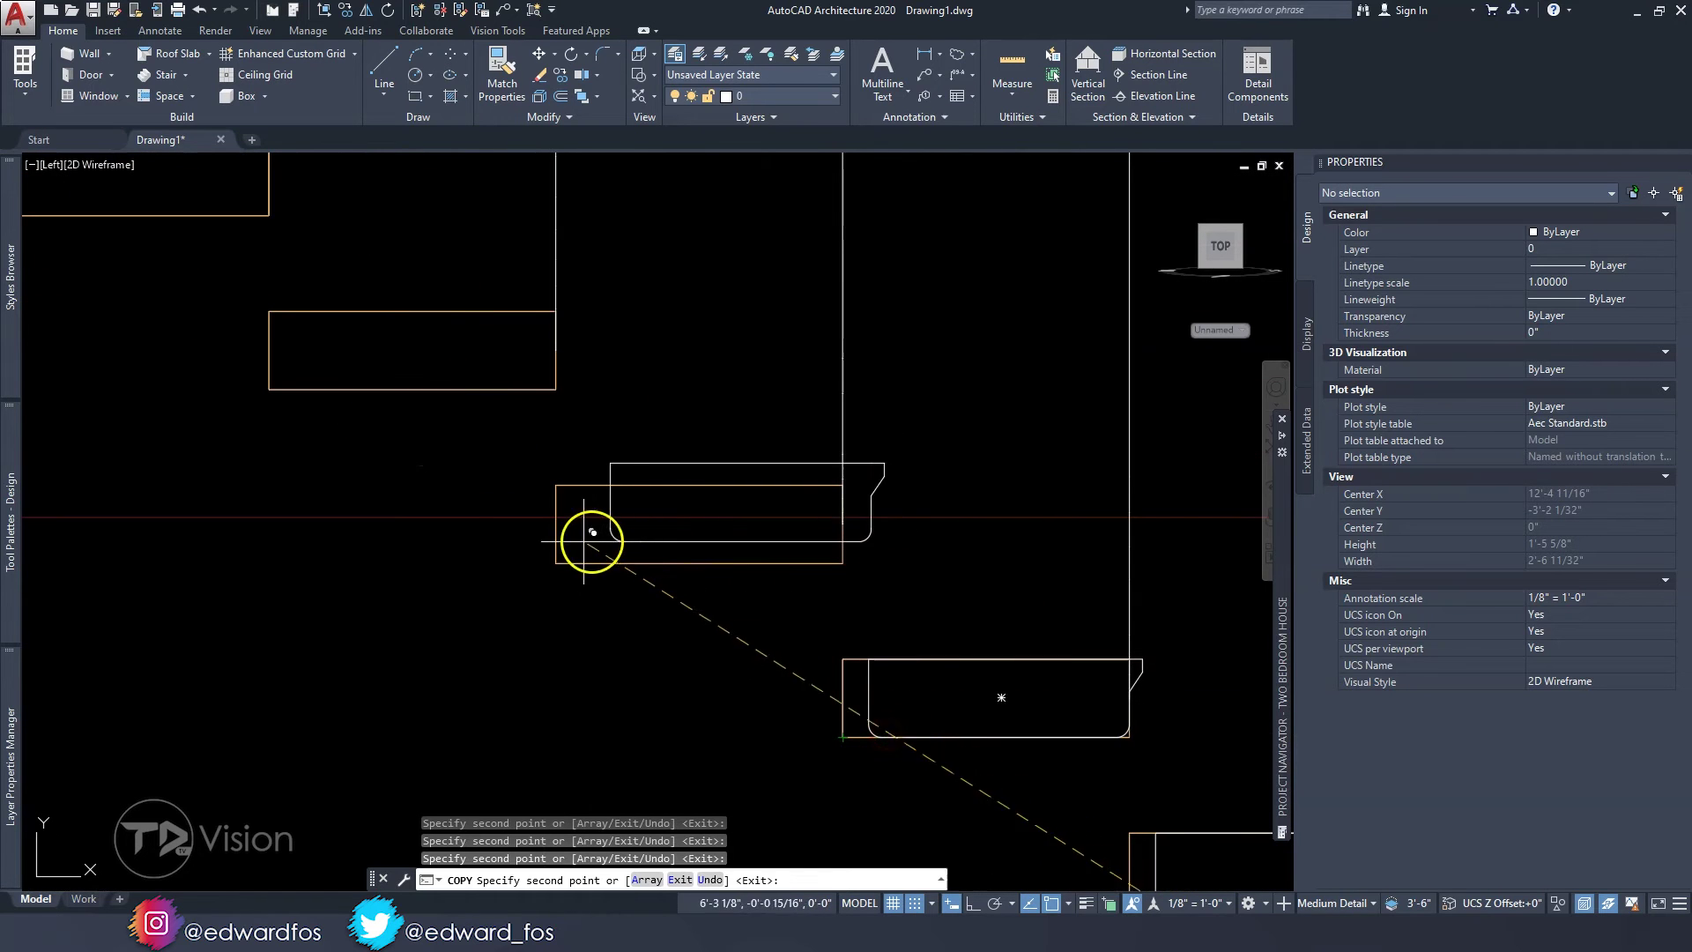
click(556, 562)
middle_drag(337, 412, 623, 645)
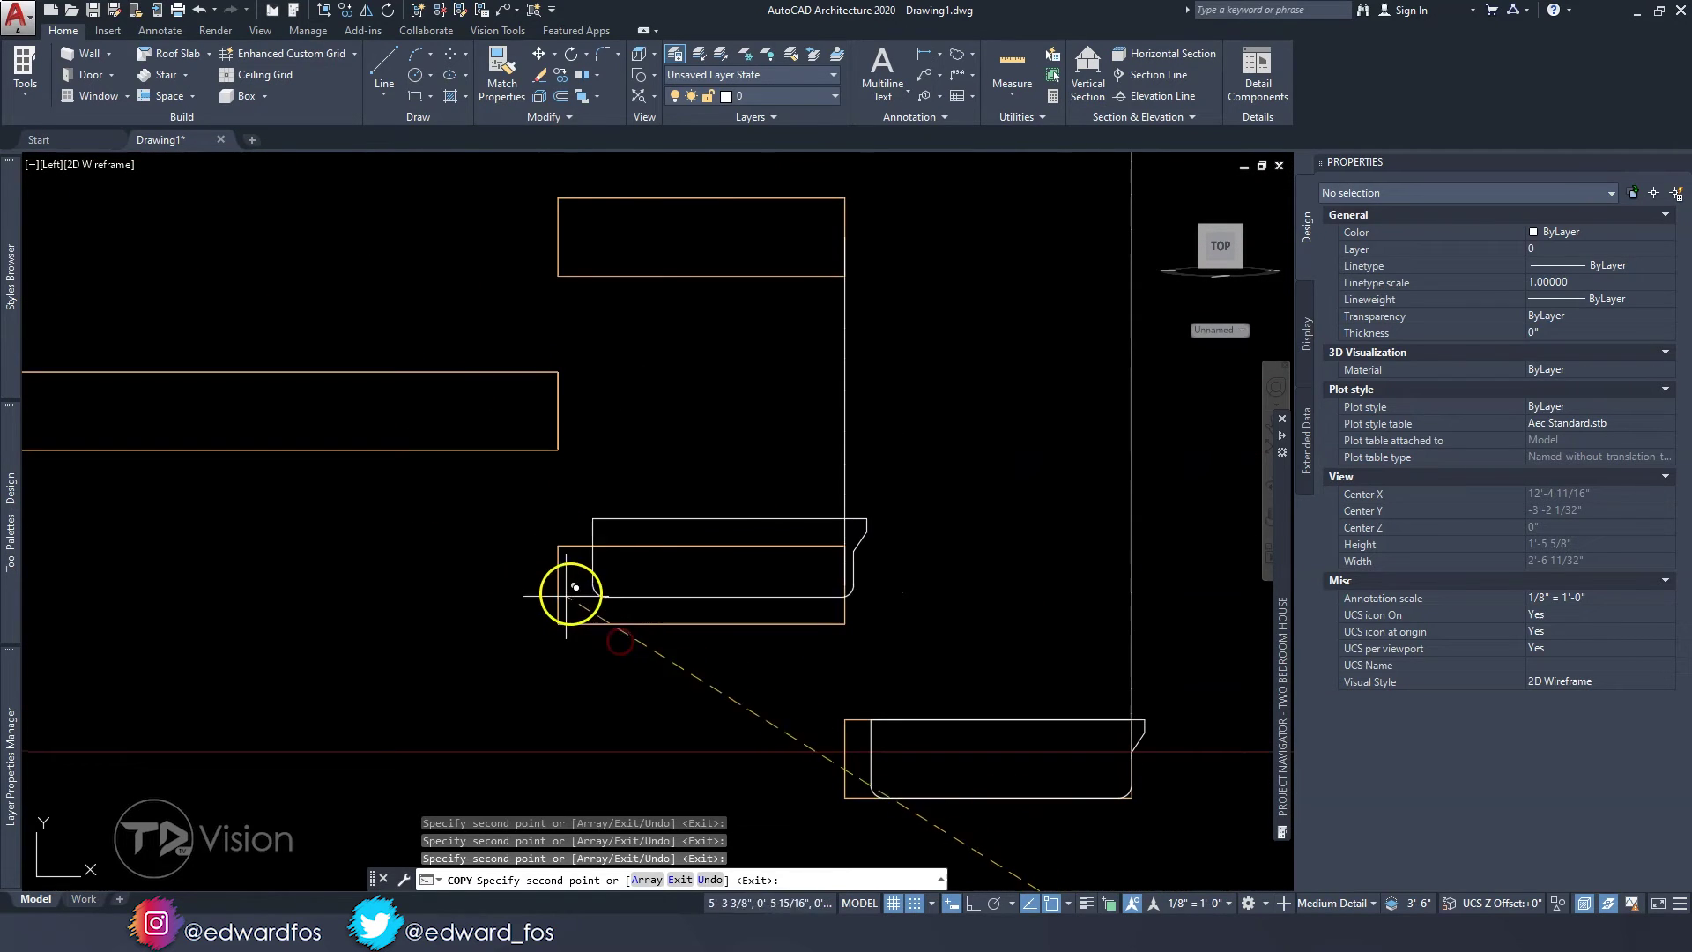
scroll(557, 623, down, 4)
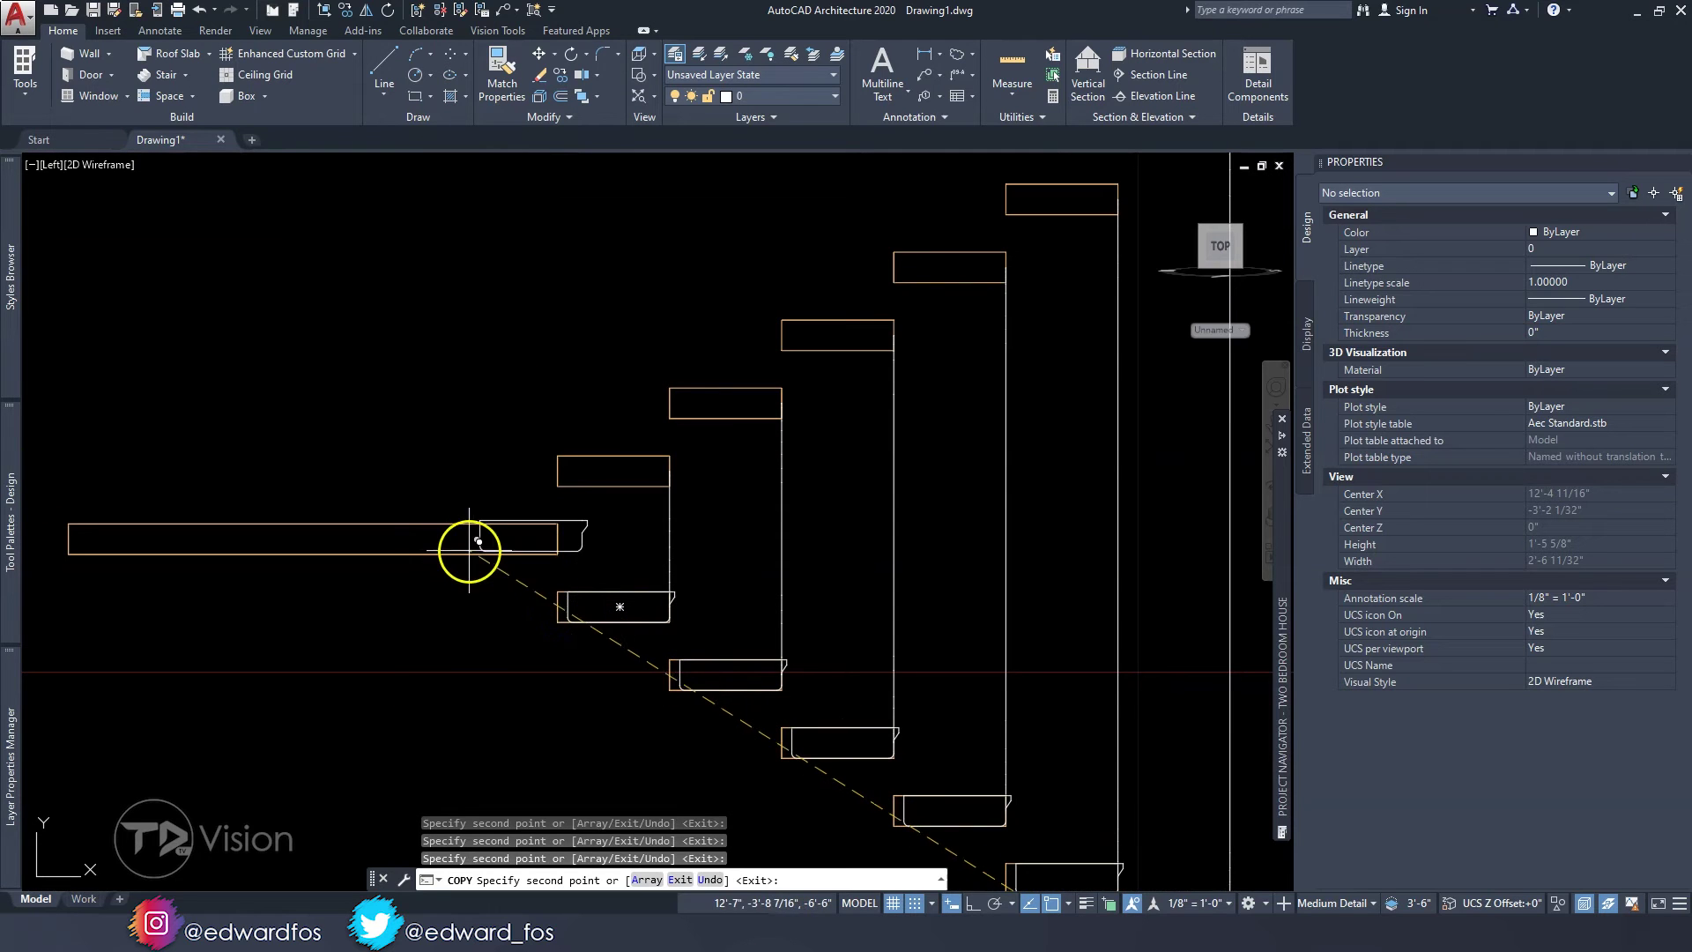
scroll(527, 541, up, 2)
scroll(449, 559, up, 2)
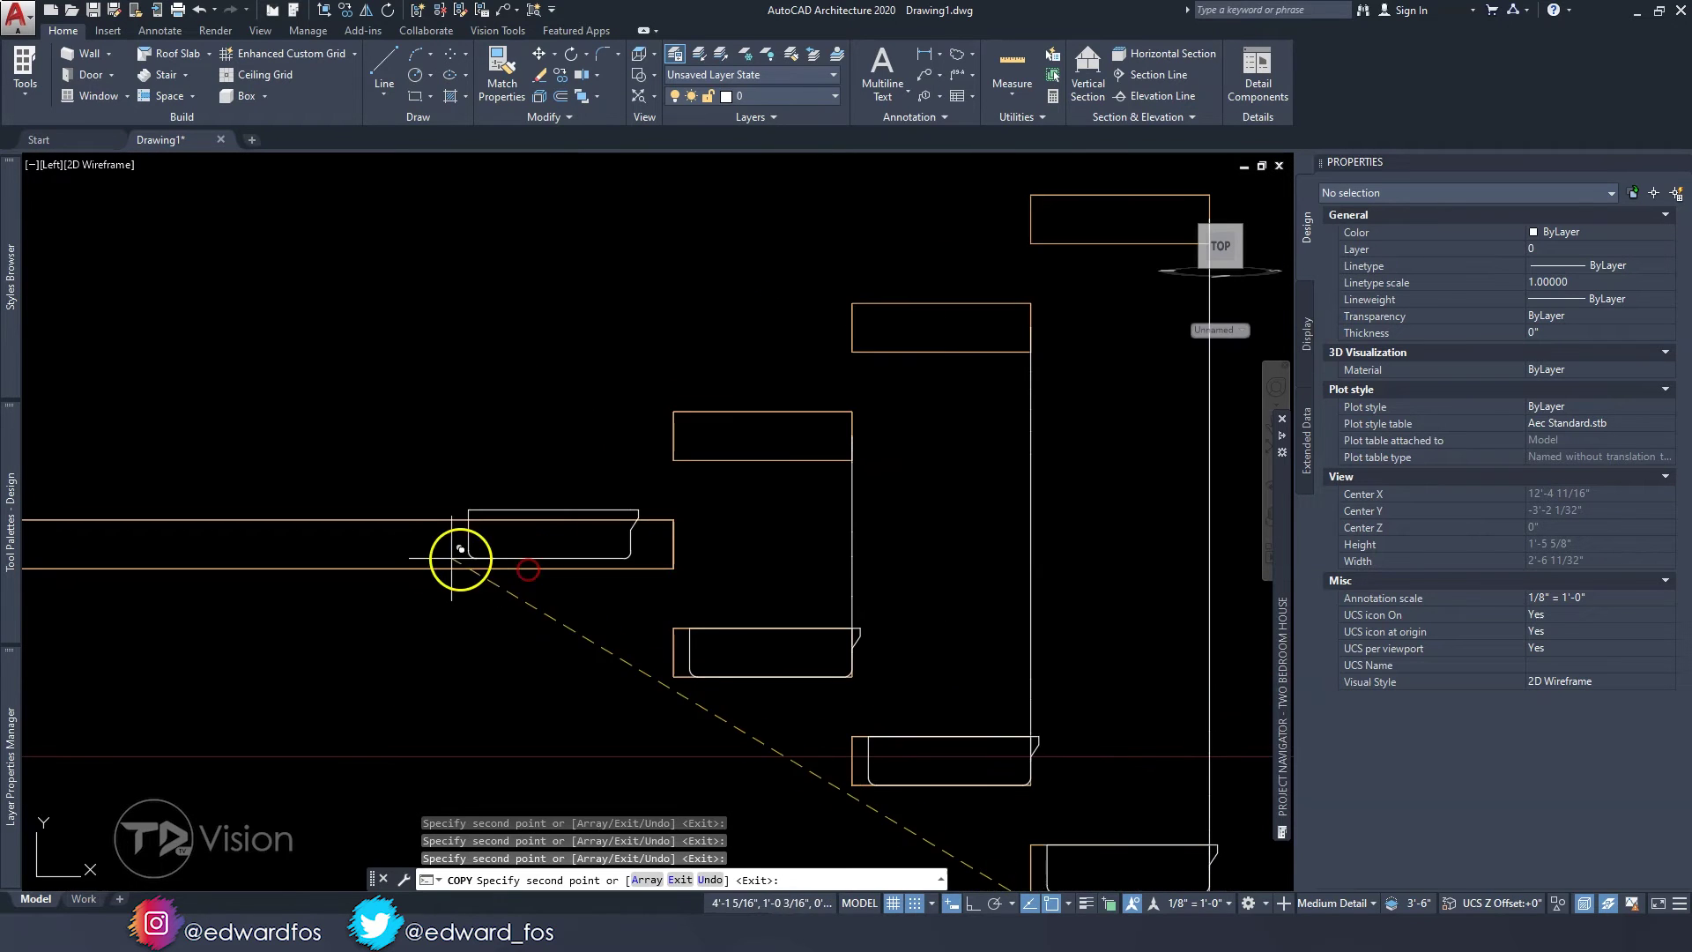
scroll(415, 589, down, 3)
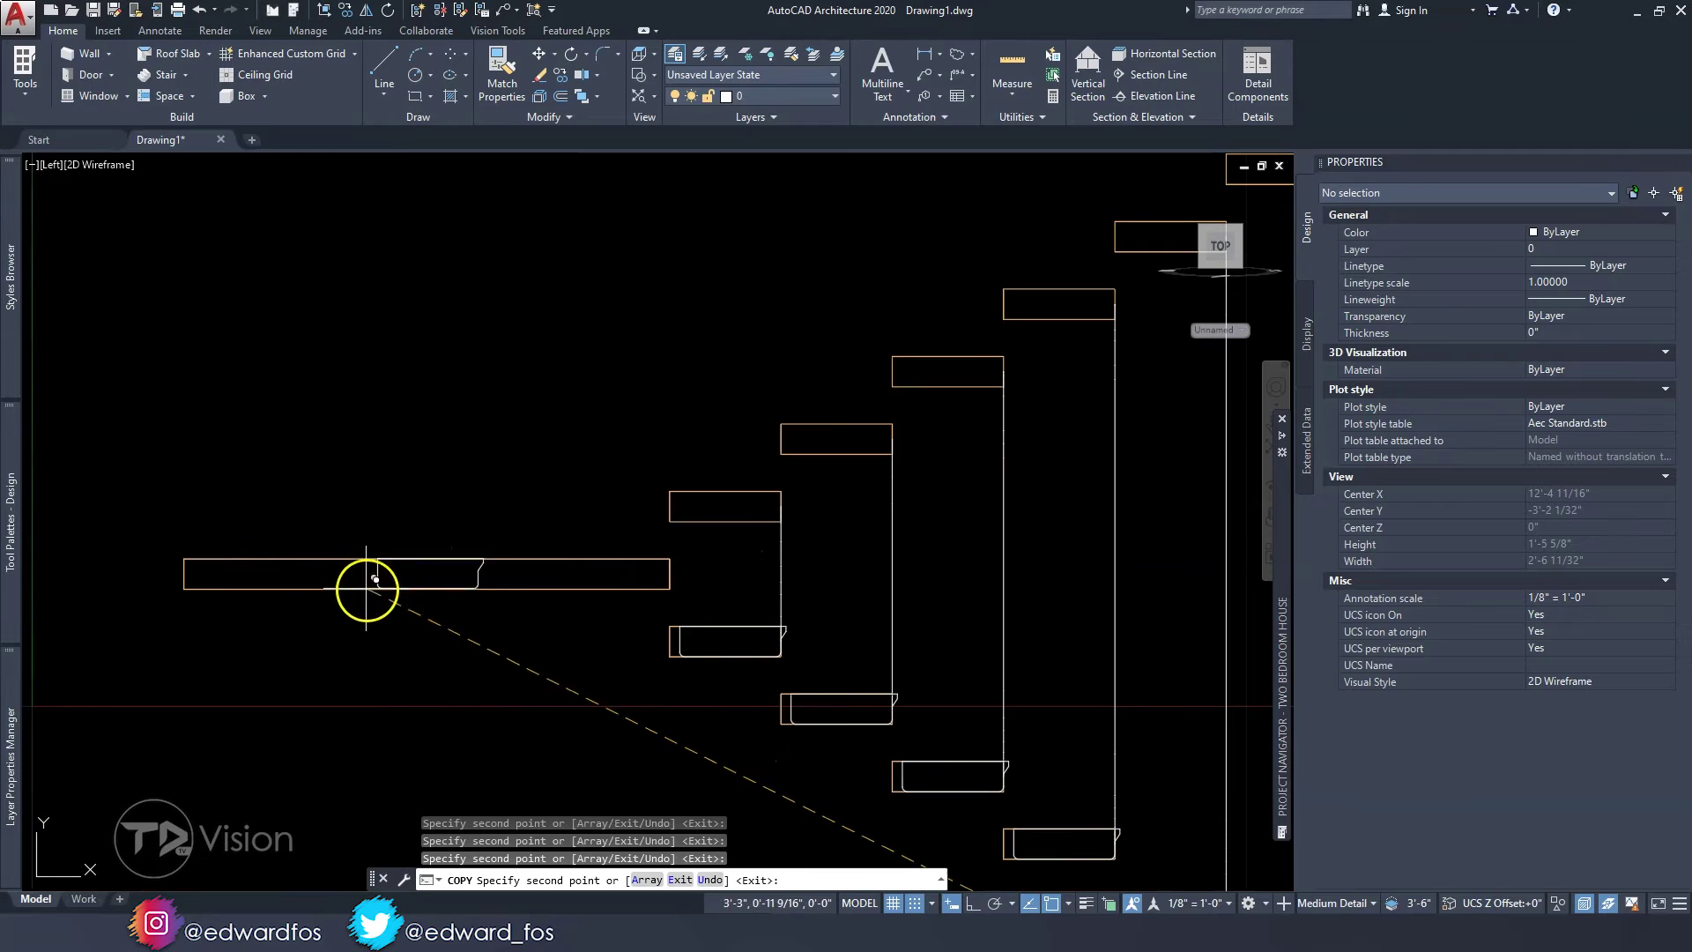
scroll(367, 586, up, 4)
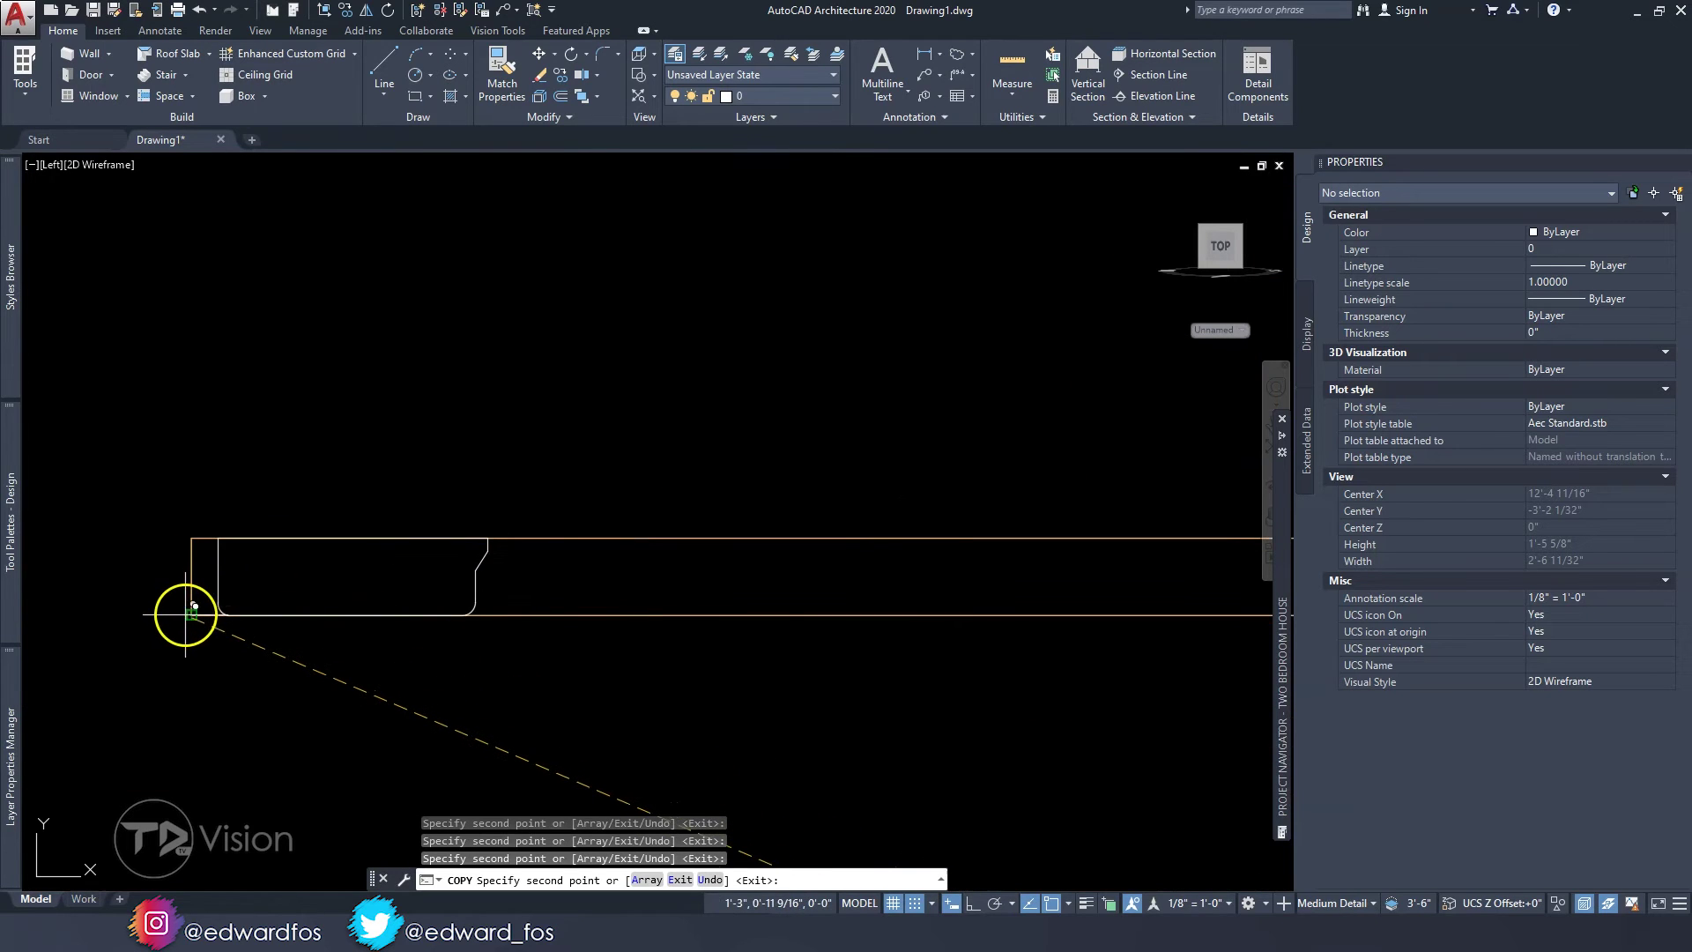
key(Escape)
key(Escape)
key(Escape)
- Move the landing's profile copy so its top endpoint sits on the landing's left edge
scroll(229, 459, up, 2)
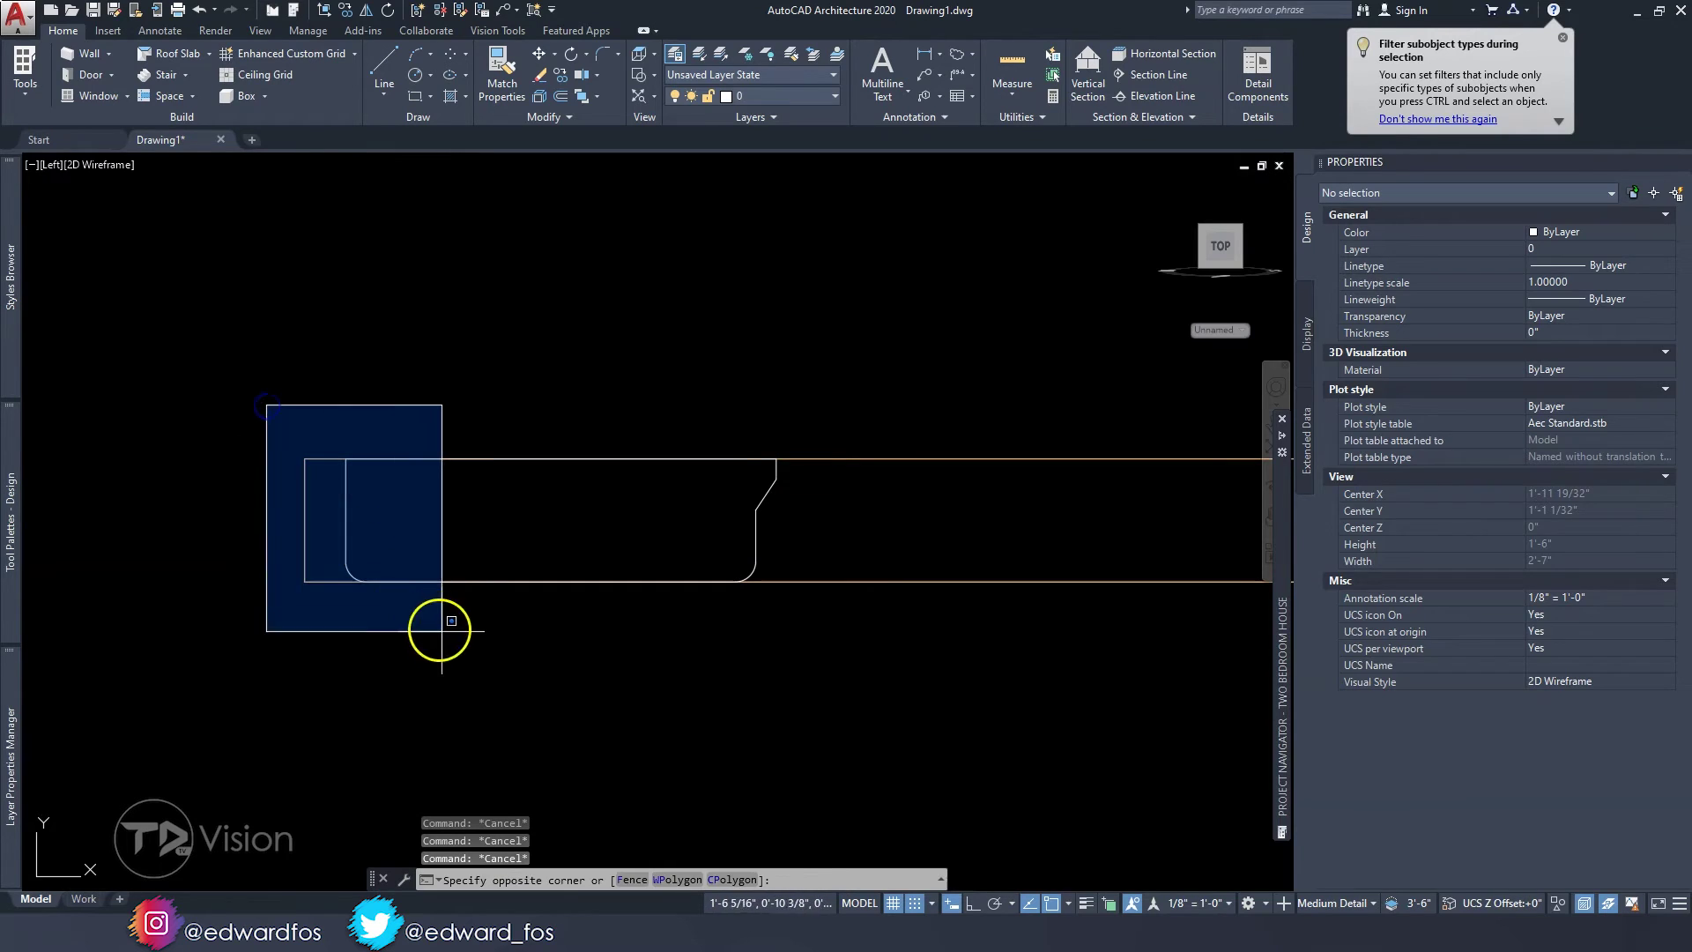
click(450, 642)
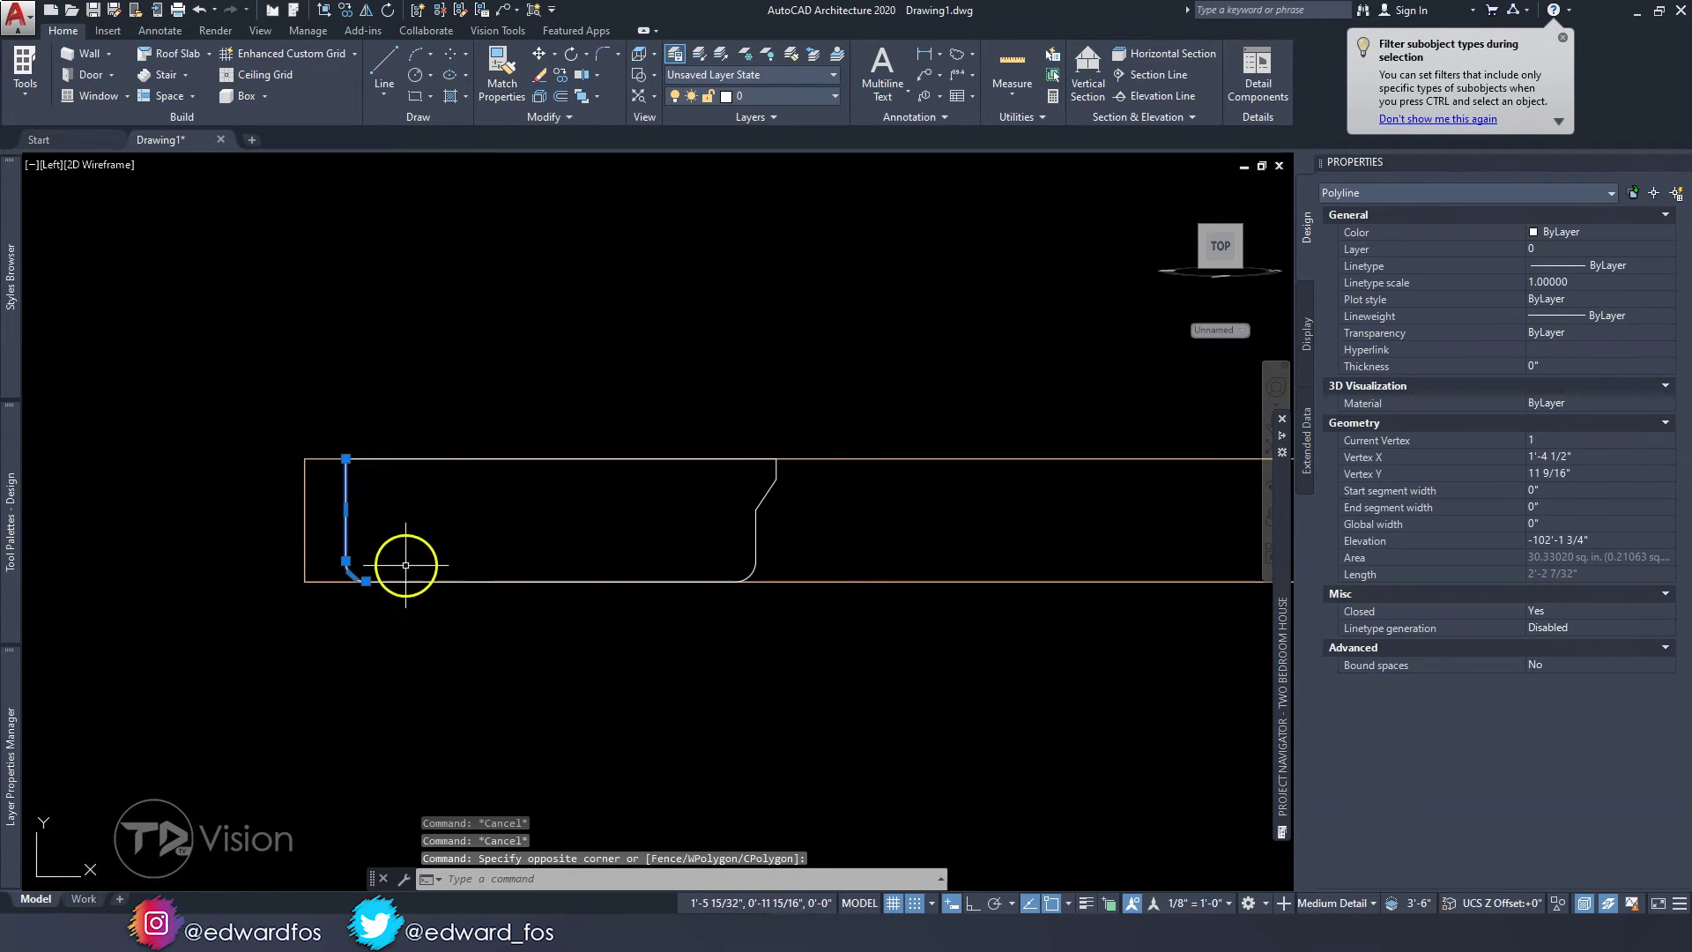
click(538, 53)
scroll(339, 469, up, 2)
click(351, 441)
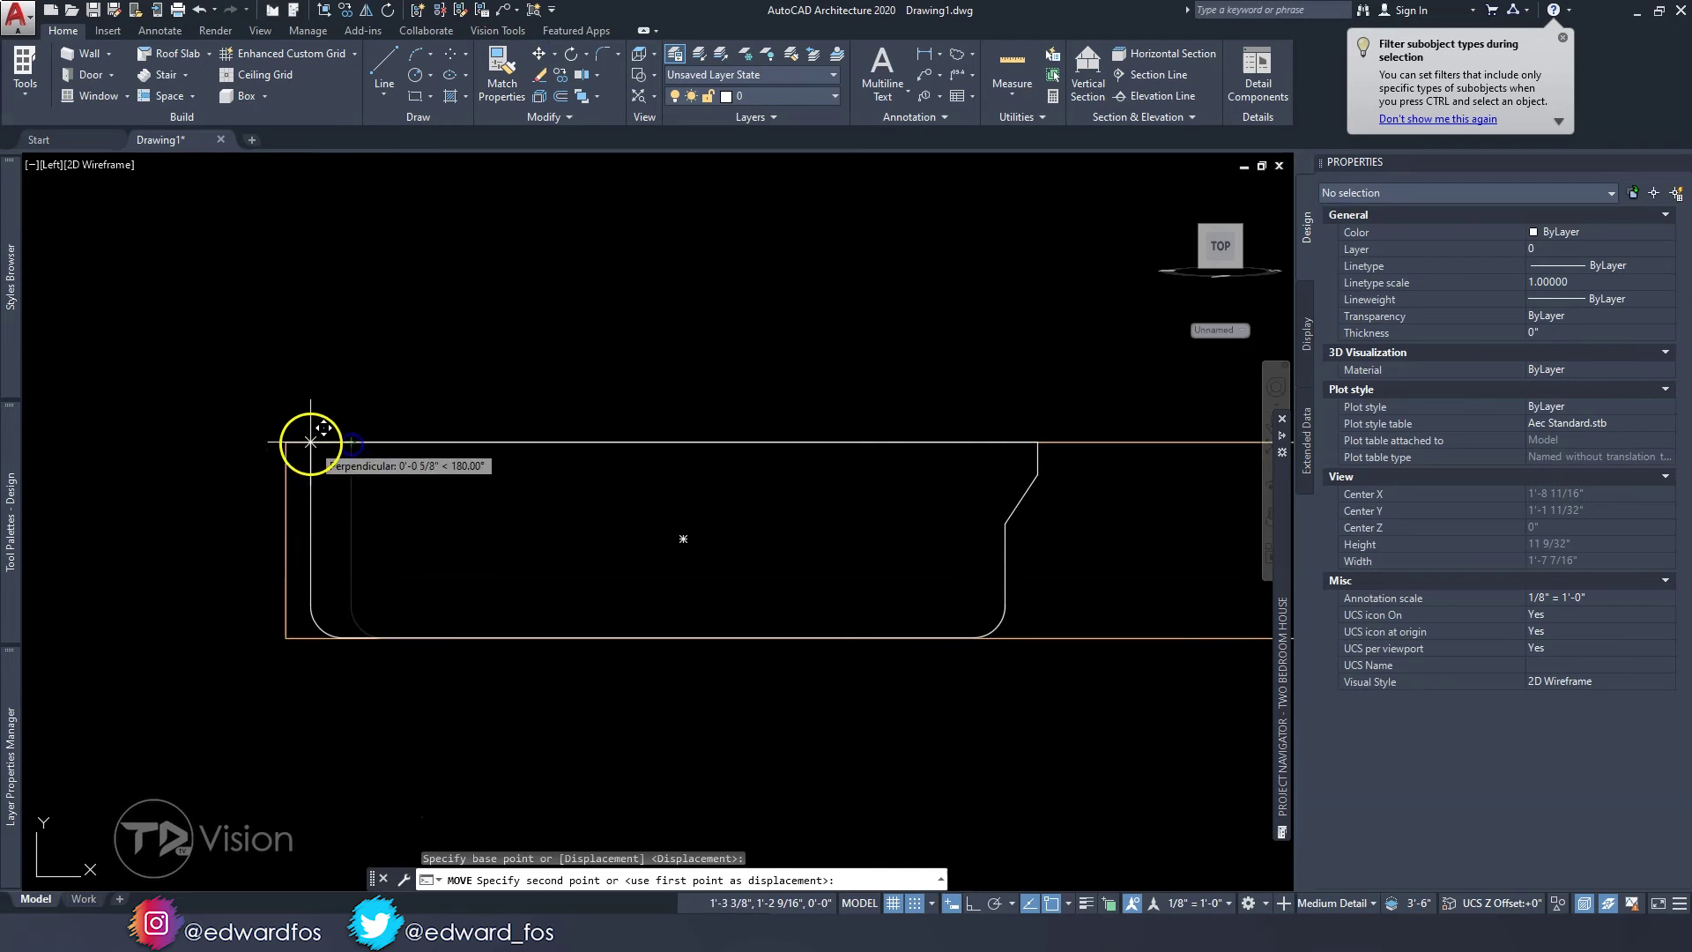
click(285, 441)
middle_drag(955, 454, 618, 454)
scroll(618, 454, down, 2)
- Move the profile's nosing pieces horizontally with Ortho to the landing's right edge
click(596, 389)
click(736, 571)
text(m)
key(Return)
scroll(761, 532, up, 2)
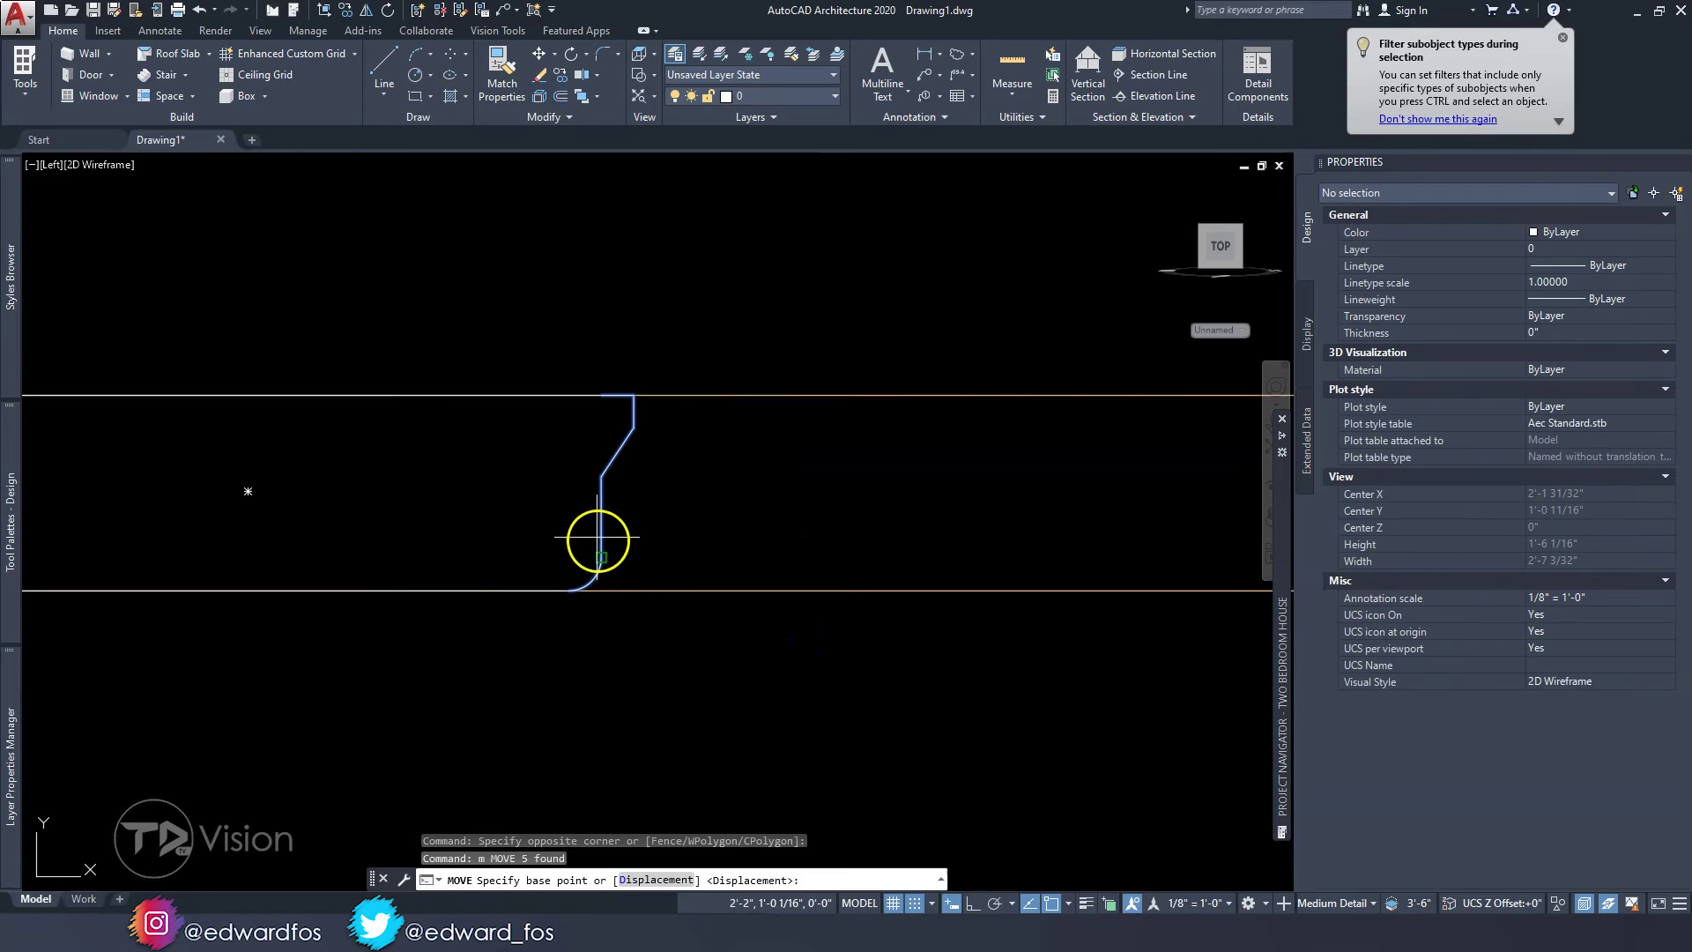
click(601, 529)
scroll(438, 558, down, 4)
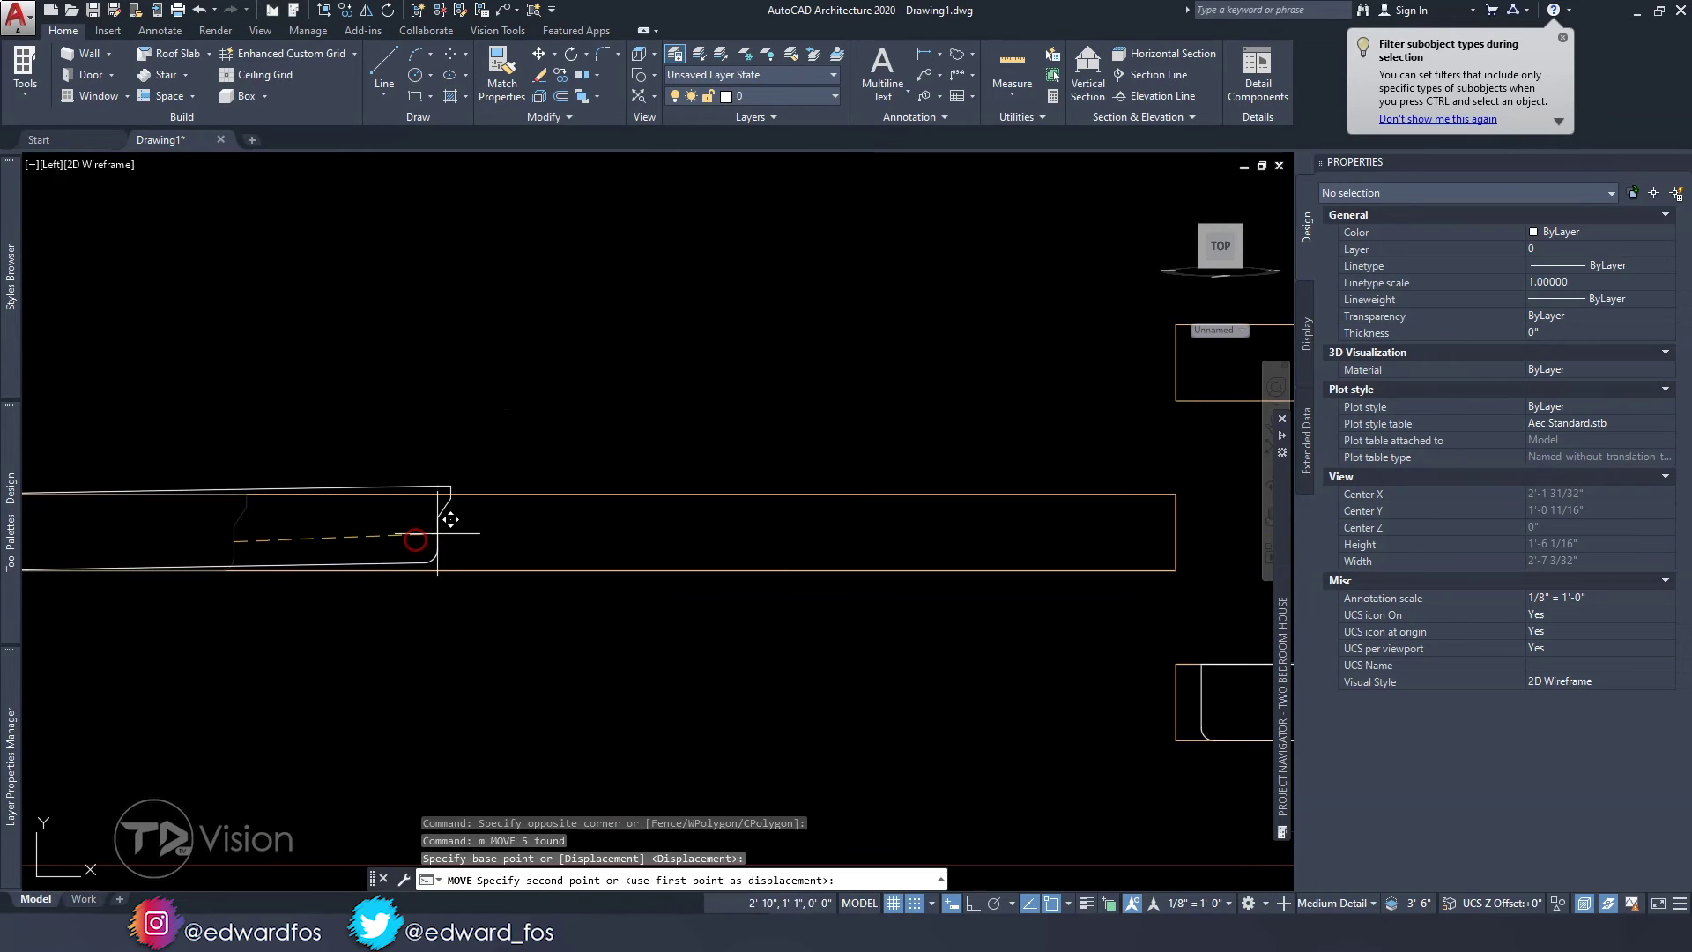
key(F8)
middle_drag(835, 551, 438, 543)
scroll(722, 523, up, 3)
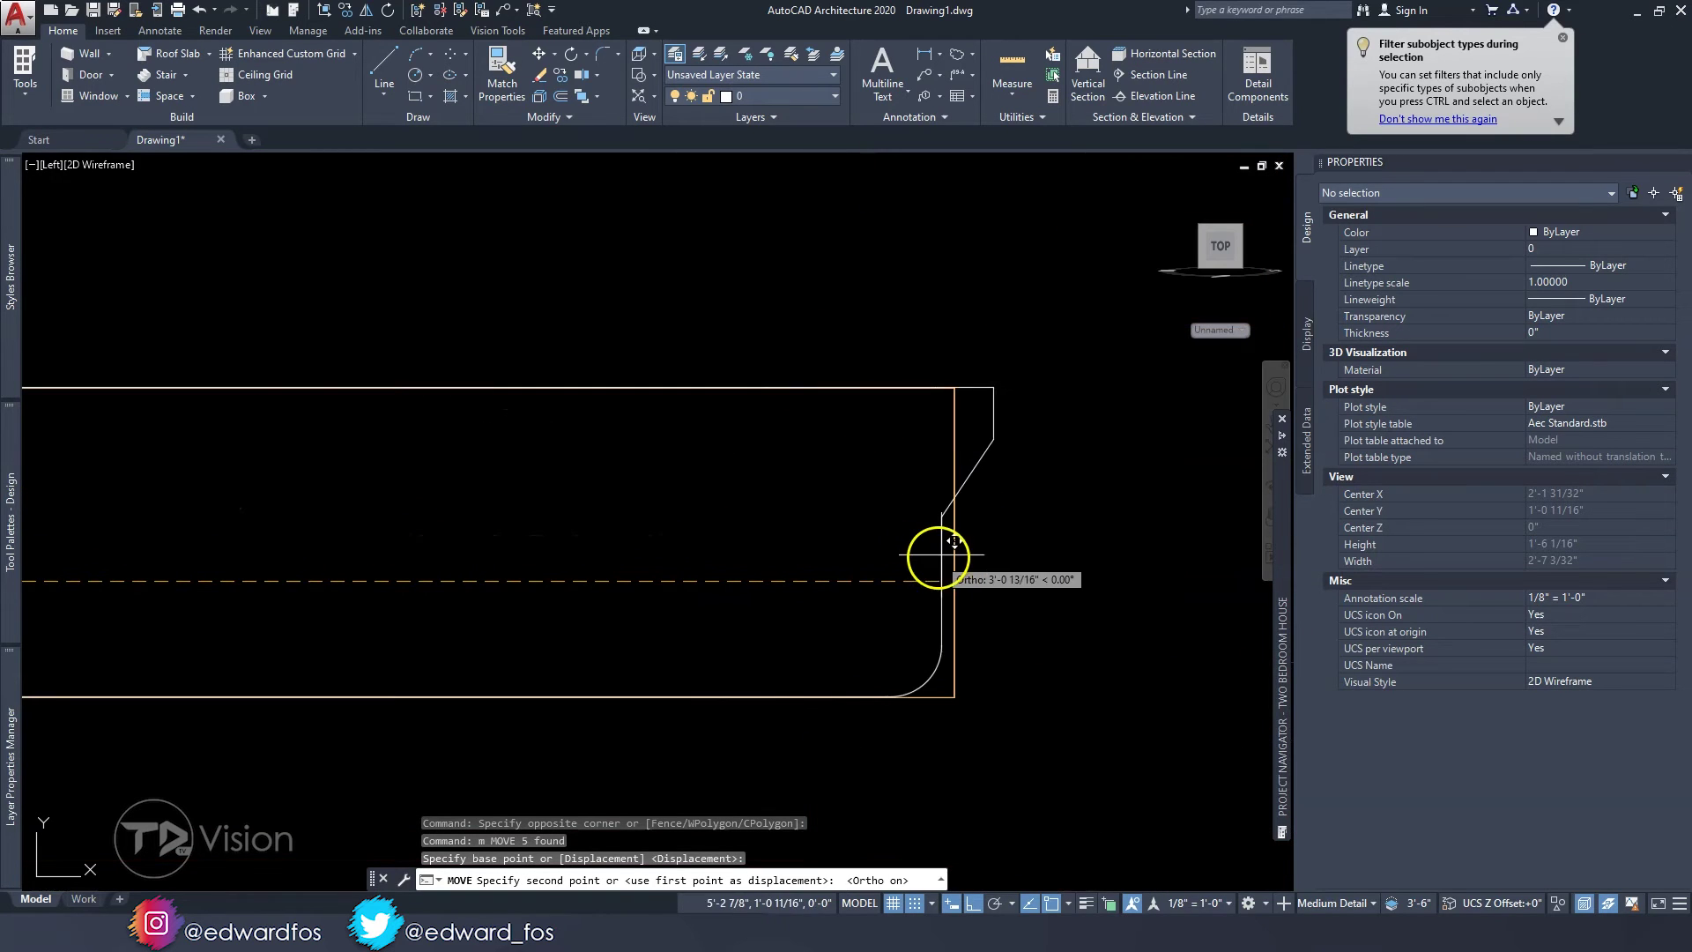
key(Escape)
key(Escape)
scroll(611, 548, down, 5)
scroll(631, 567, up, 2)
scroll(606, 573, down, 4)
- Select all the loose rounded-nosing profile outlines with selection windows
shift+middle_drag(864, 565, 578, 603)
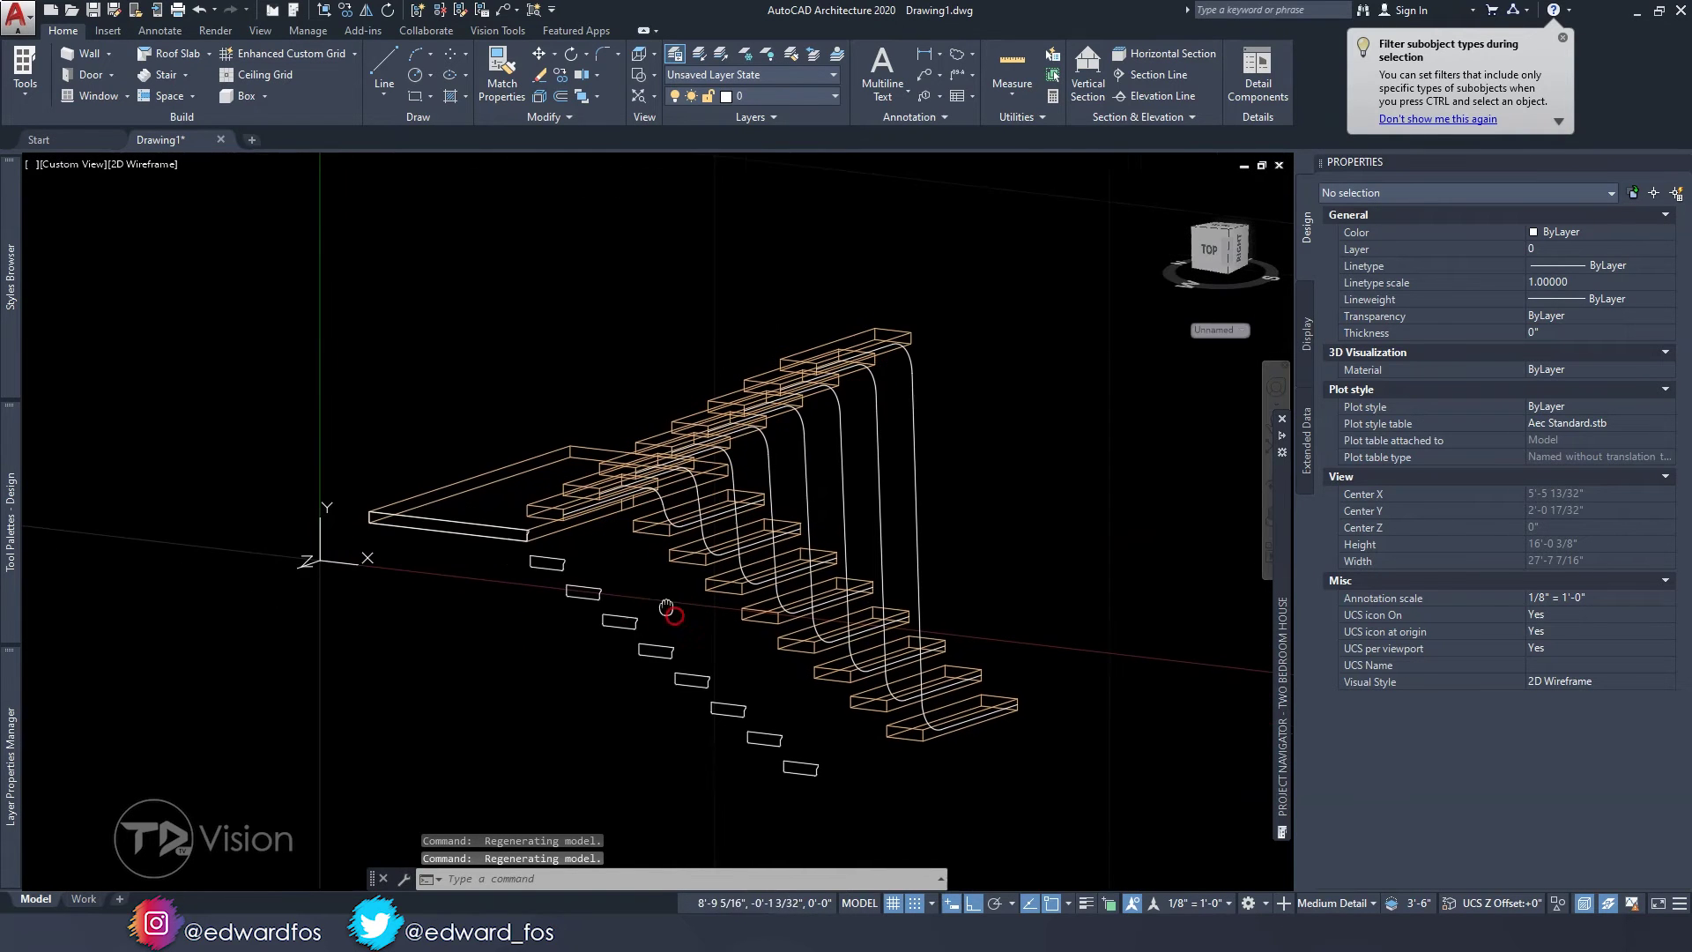
click(810, 797)
click(588, 655)
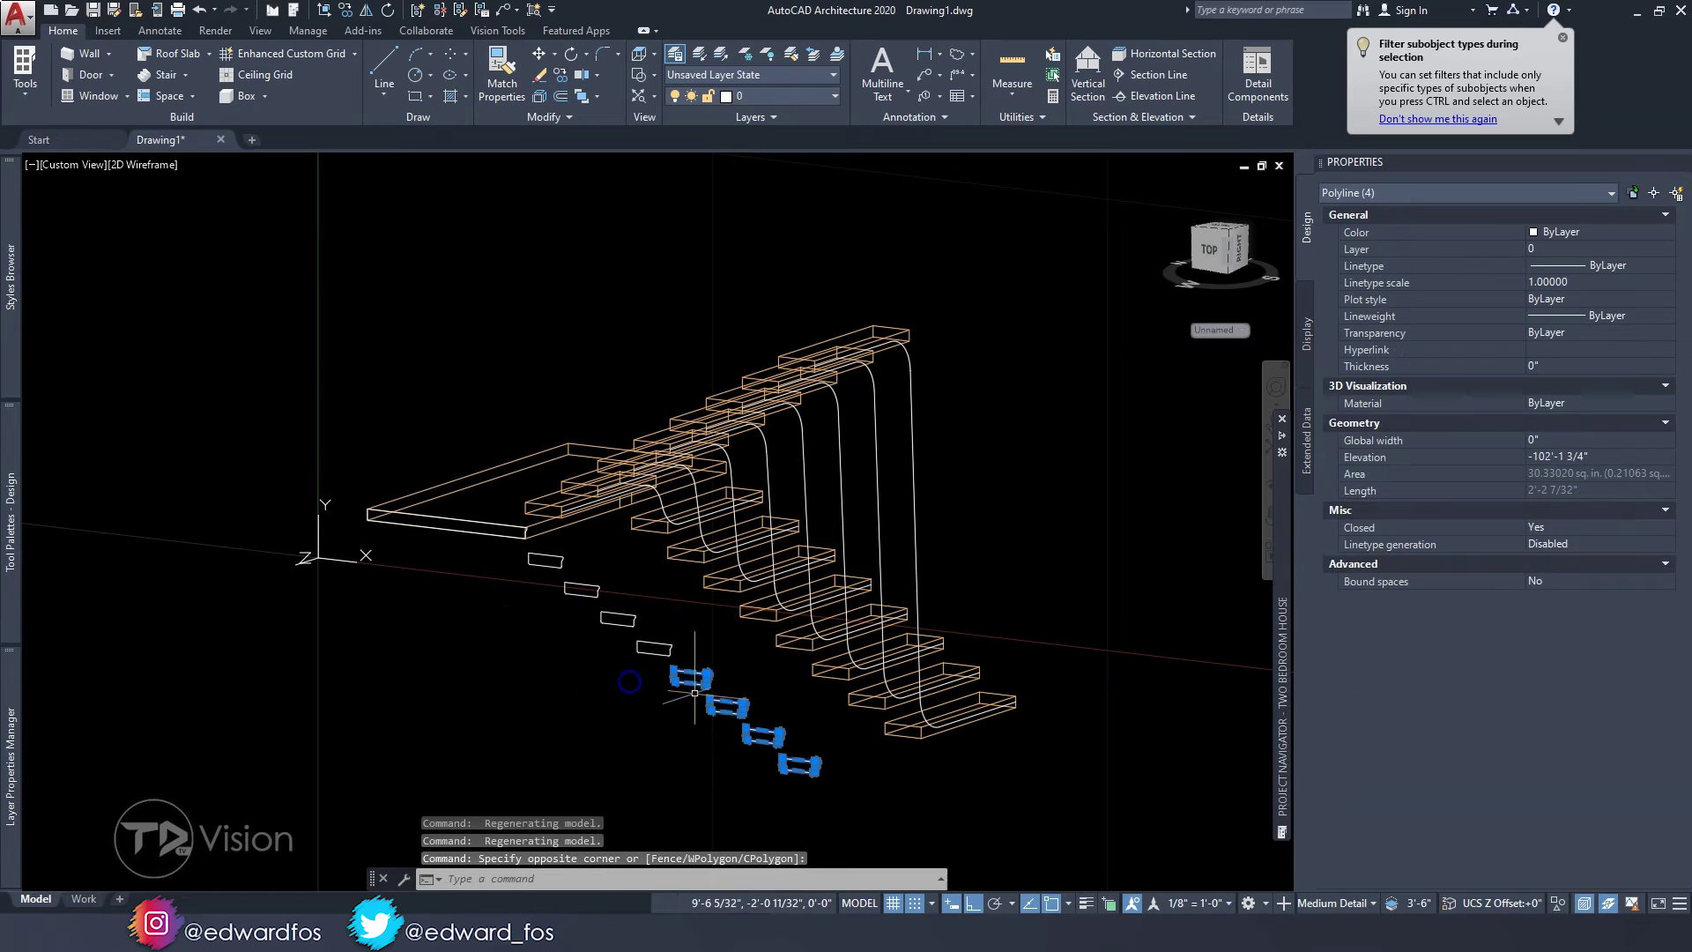
click(660, 700)
click(561, 603)
click(520, 565)
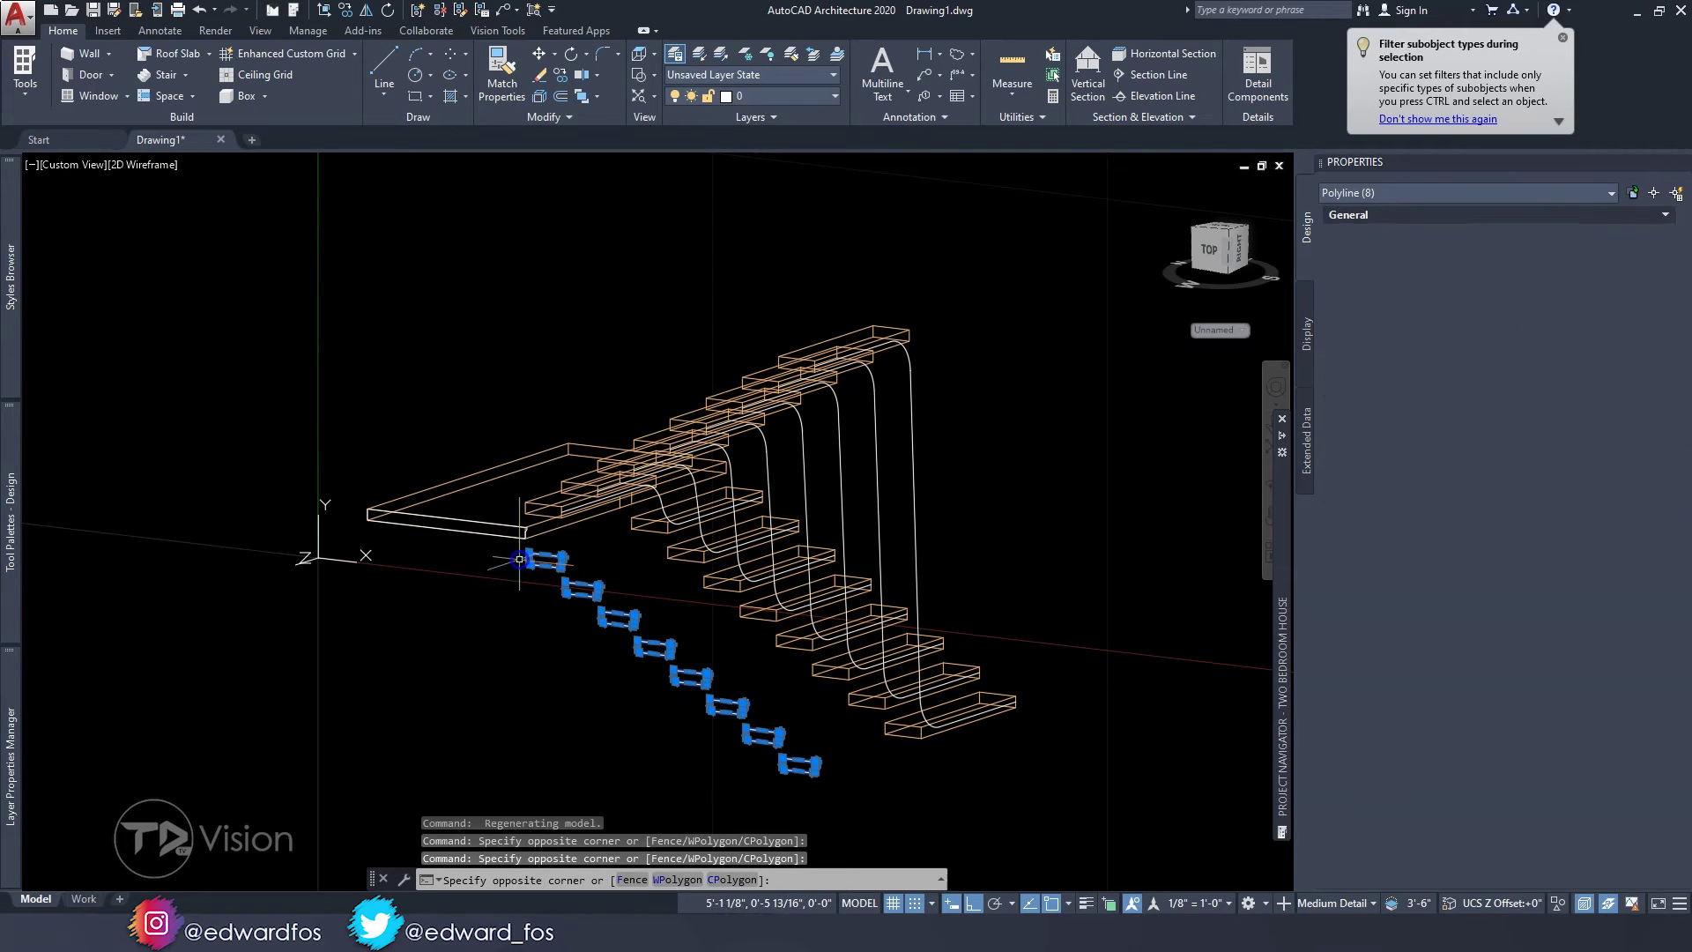
click(508, 535)
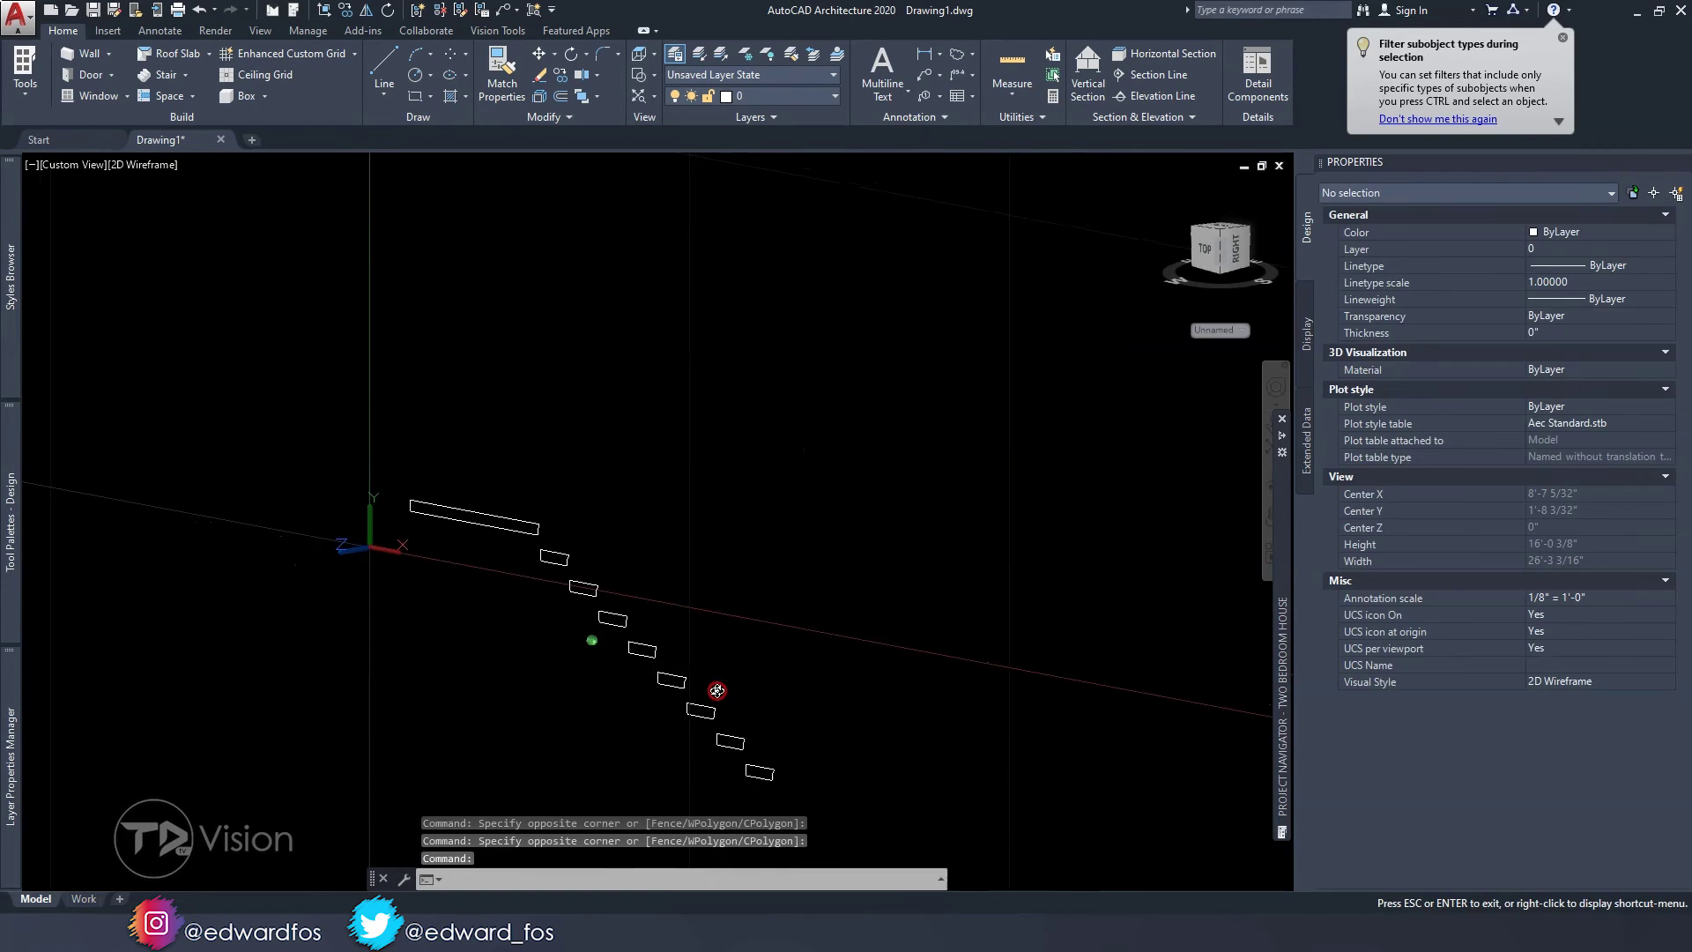
scroll(749, 696, up, 3)
scroll(748, 674, up, 2)
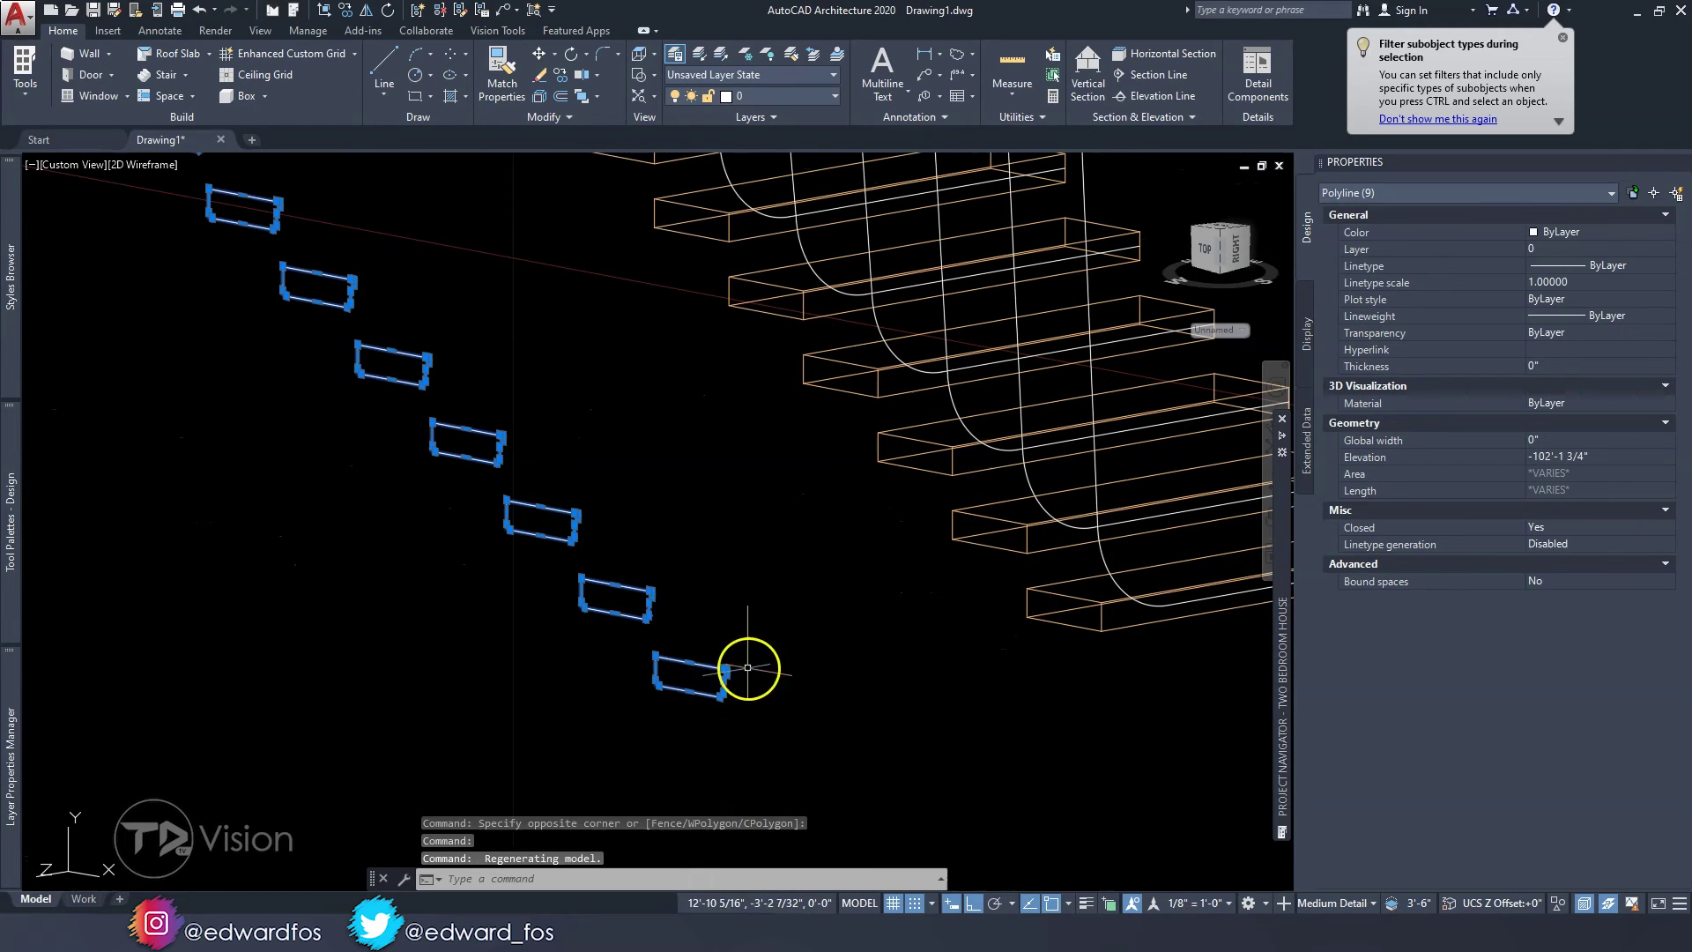
- Move the profiles by their corner onto the front corner of the stair treads
click(550, 58)
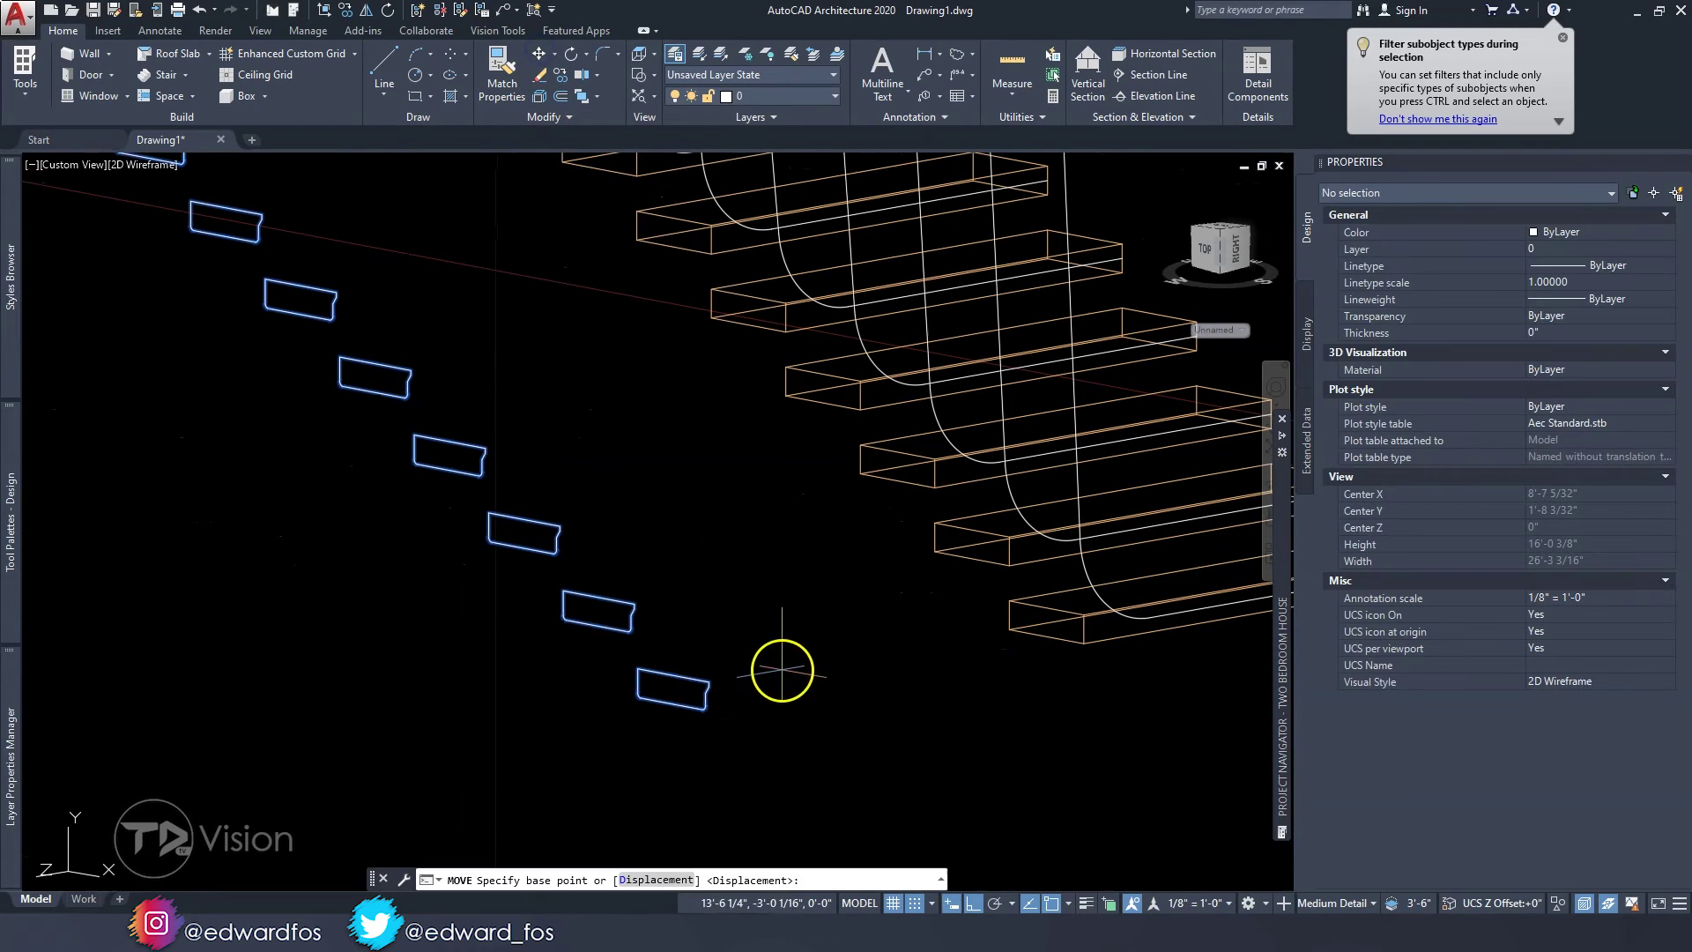
scroll(660, 668, up, 4)
scroll(617, 705, down, 5)
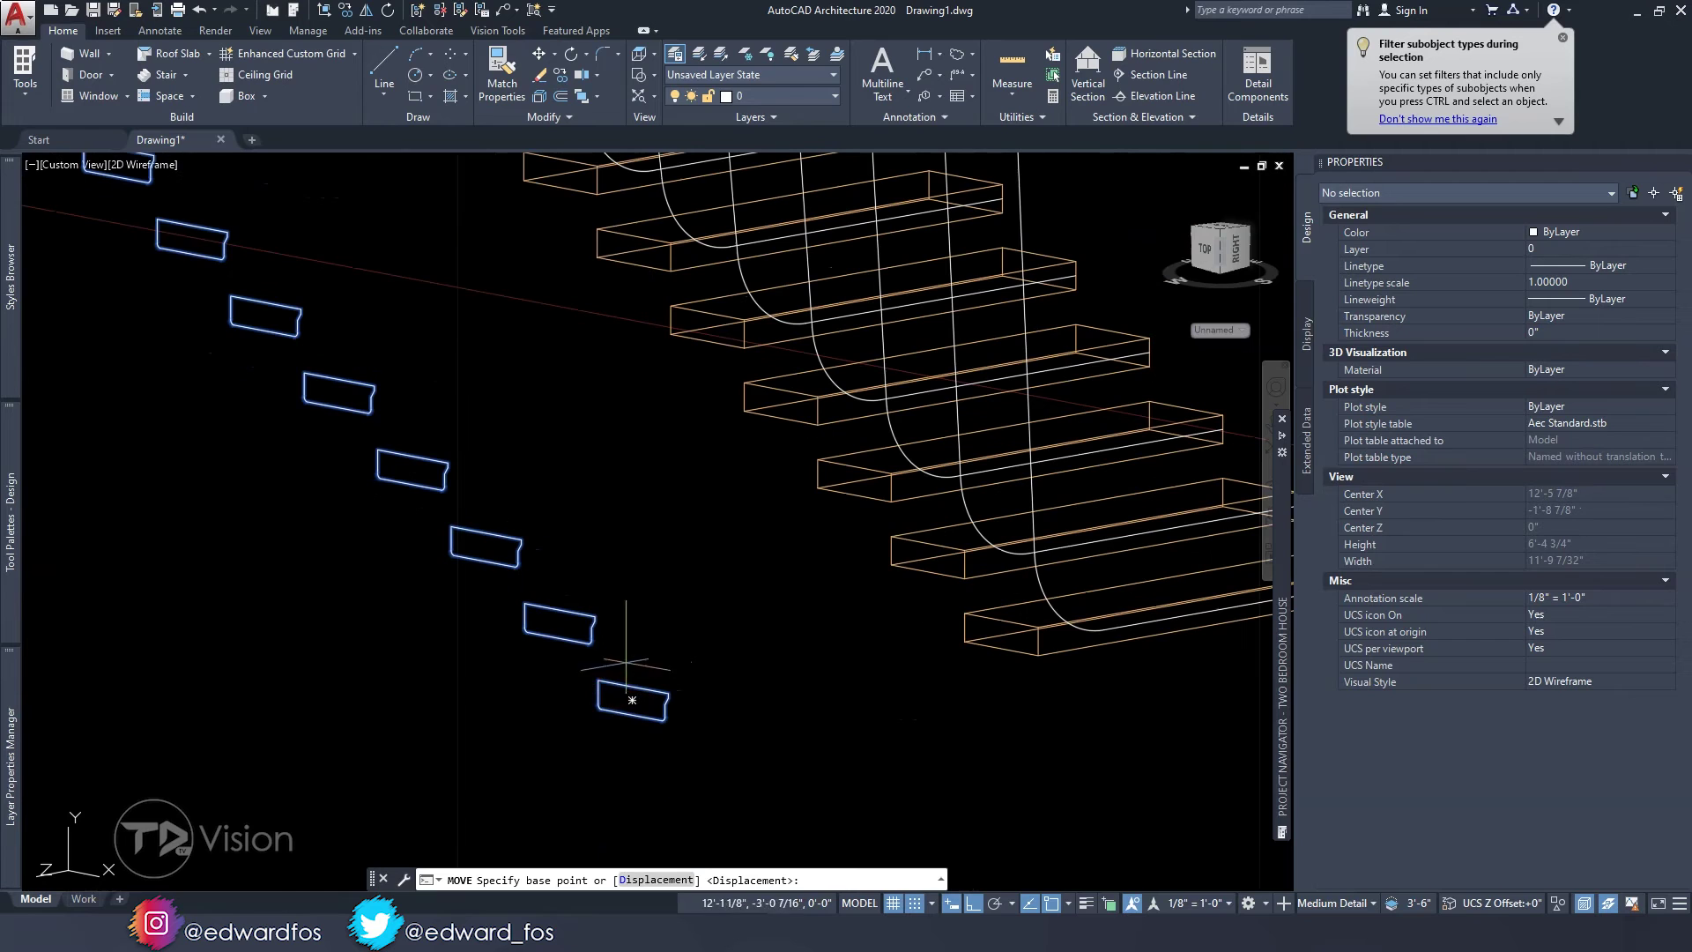
middle_drag(593, 626, 450, 637)
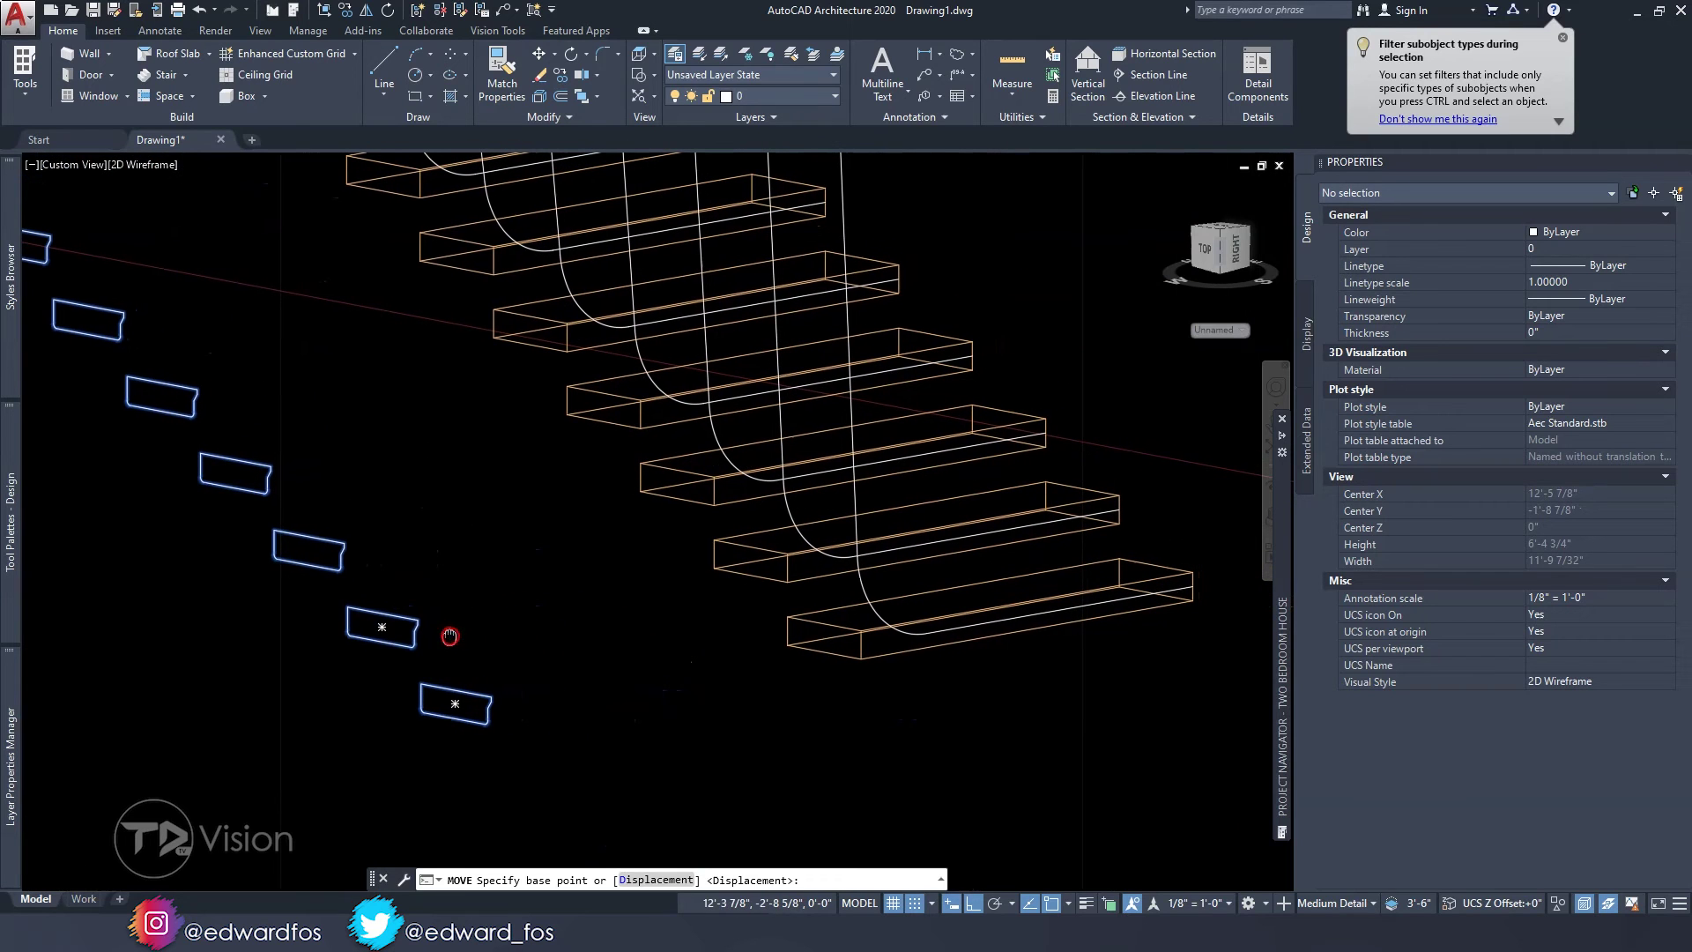
click(421, 683)
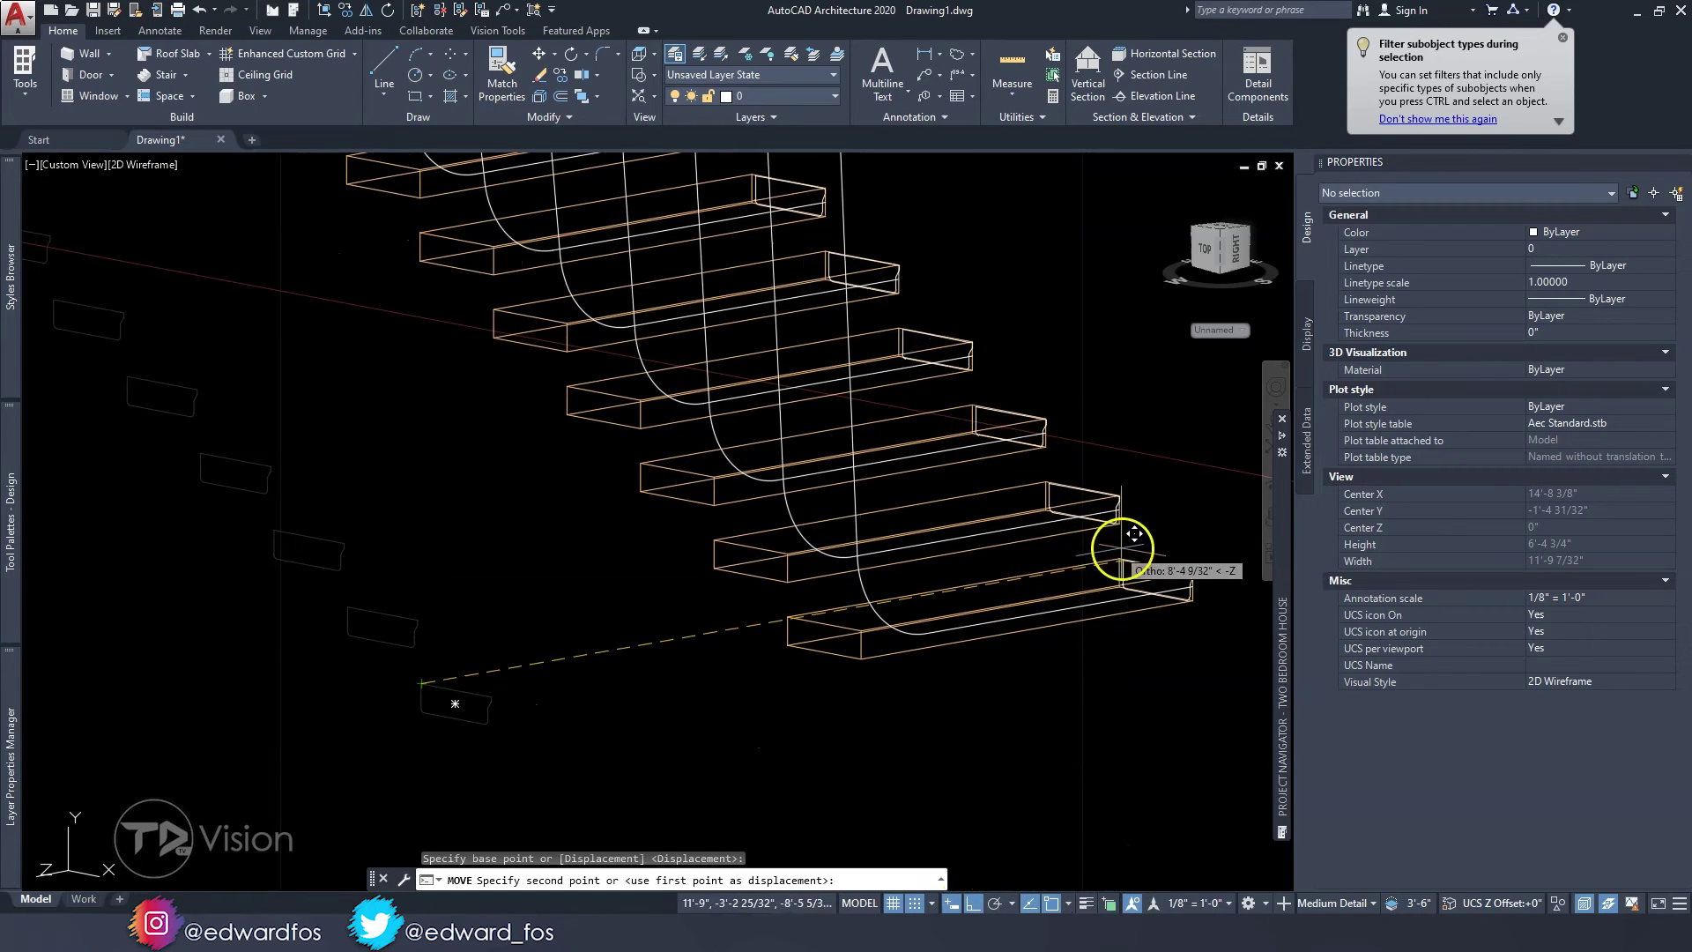
scroll(1134, 533, up, 5)
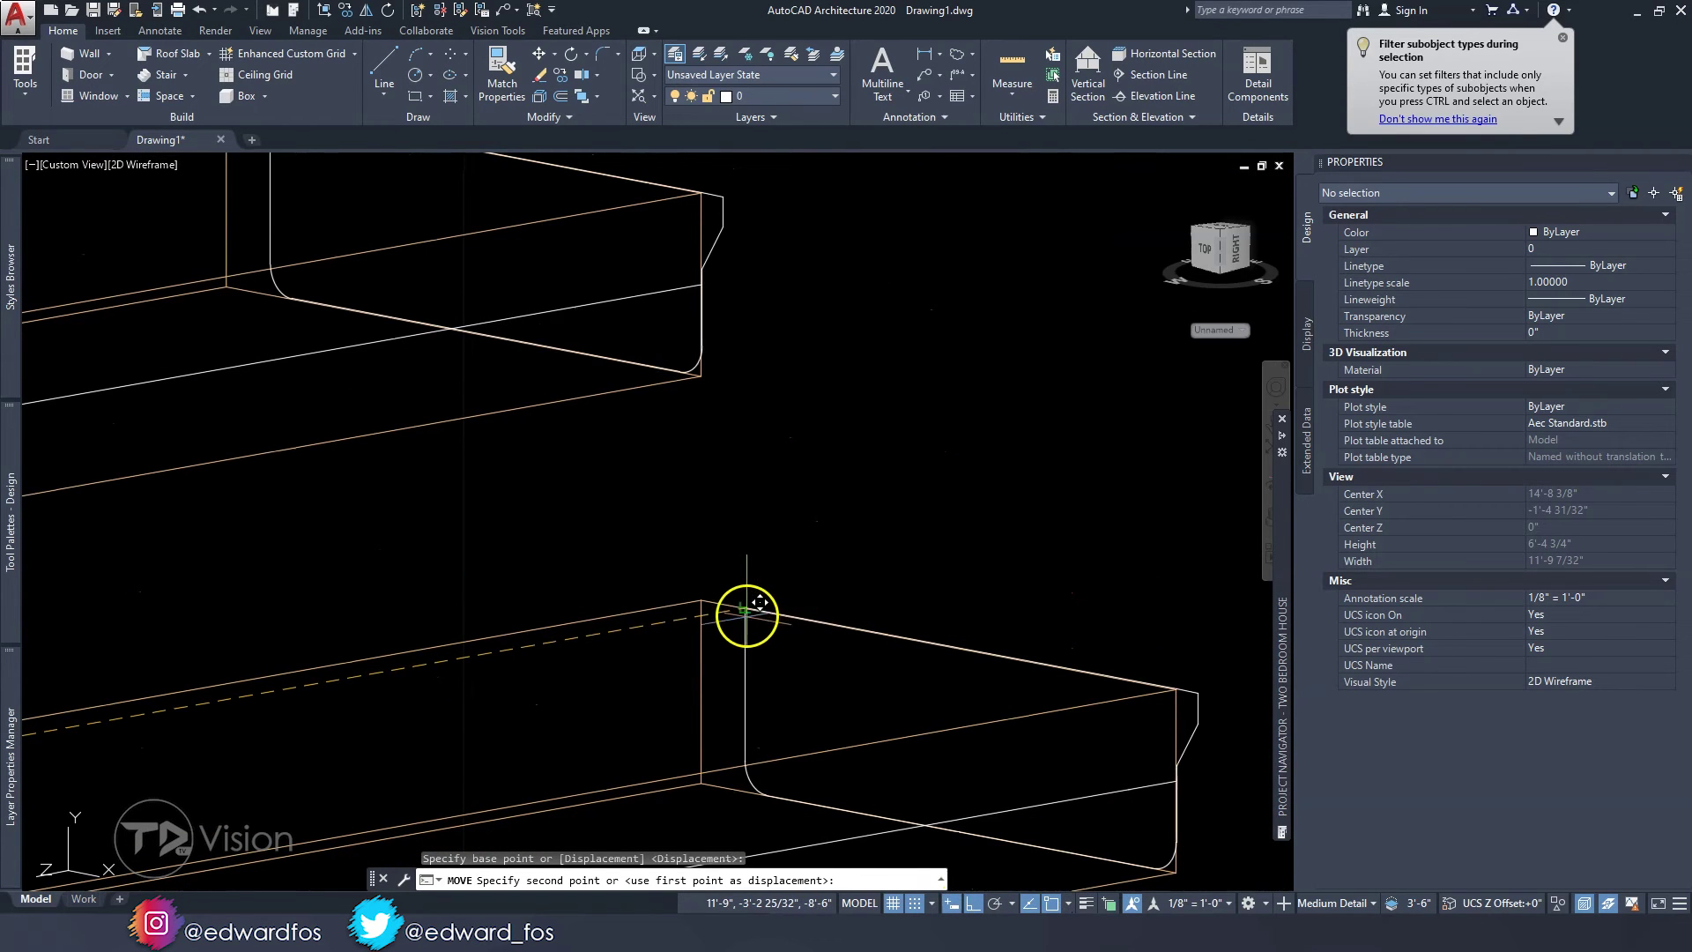
click(745, 608)
mouse_move(746, 608)
shift+middle_down()
mouse_move(774, 593)
mouse_move(549, 592)
mouse_move(627, 574)
mouse_move(596, 585)
mouse_move(642, 585)
mouse_move(659, 633)
mouse_move(486, 838)
shift+middle_up()
middle_drag(669, 620, 559, 741)
mouse_move(733, 581)
middle_down()
mouse_move(884, 444)
mouse_move(876, 423)
middle_up()
middle_drag(636, 634, 578, 616)
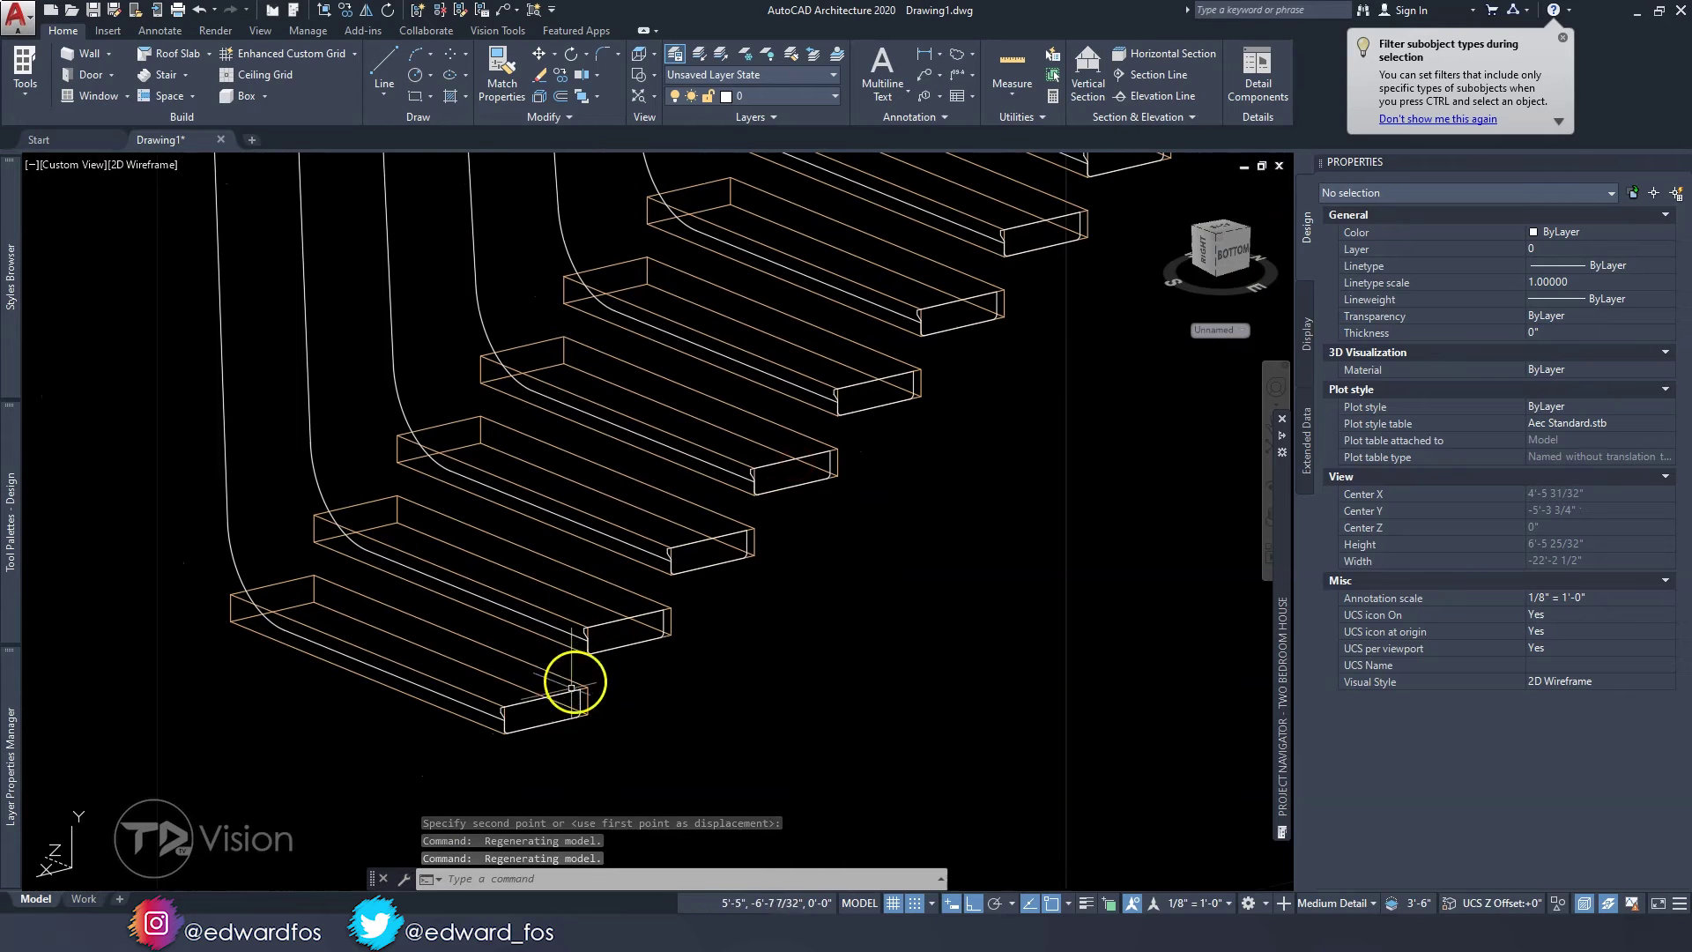
- Sweep the bottom tread's nosing profile along its curved path with SWEEP
scroll(346, 518, down, 5)
middle_drag(354, 495, 458, 645)
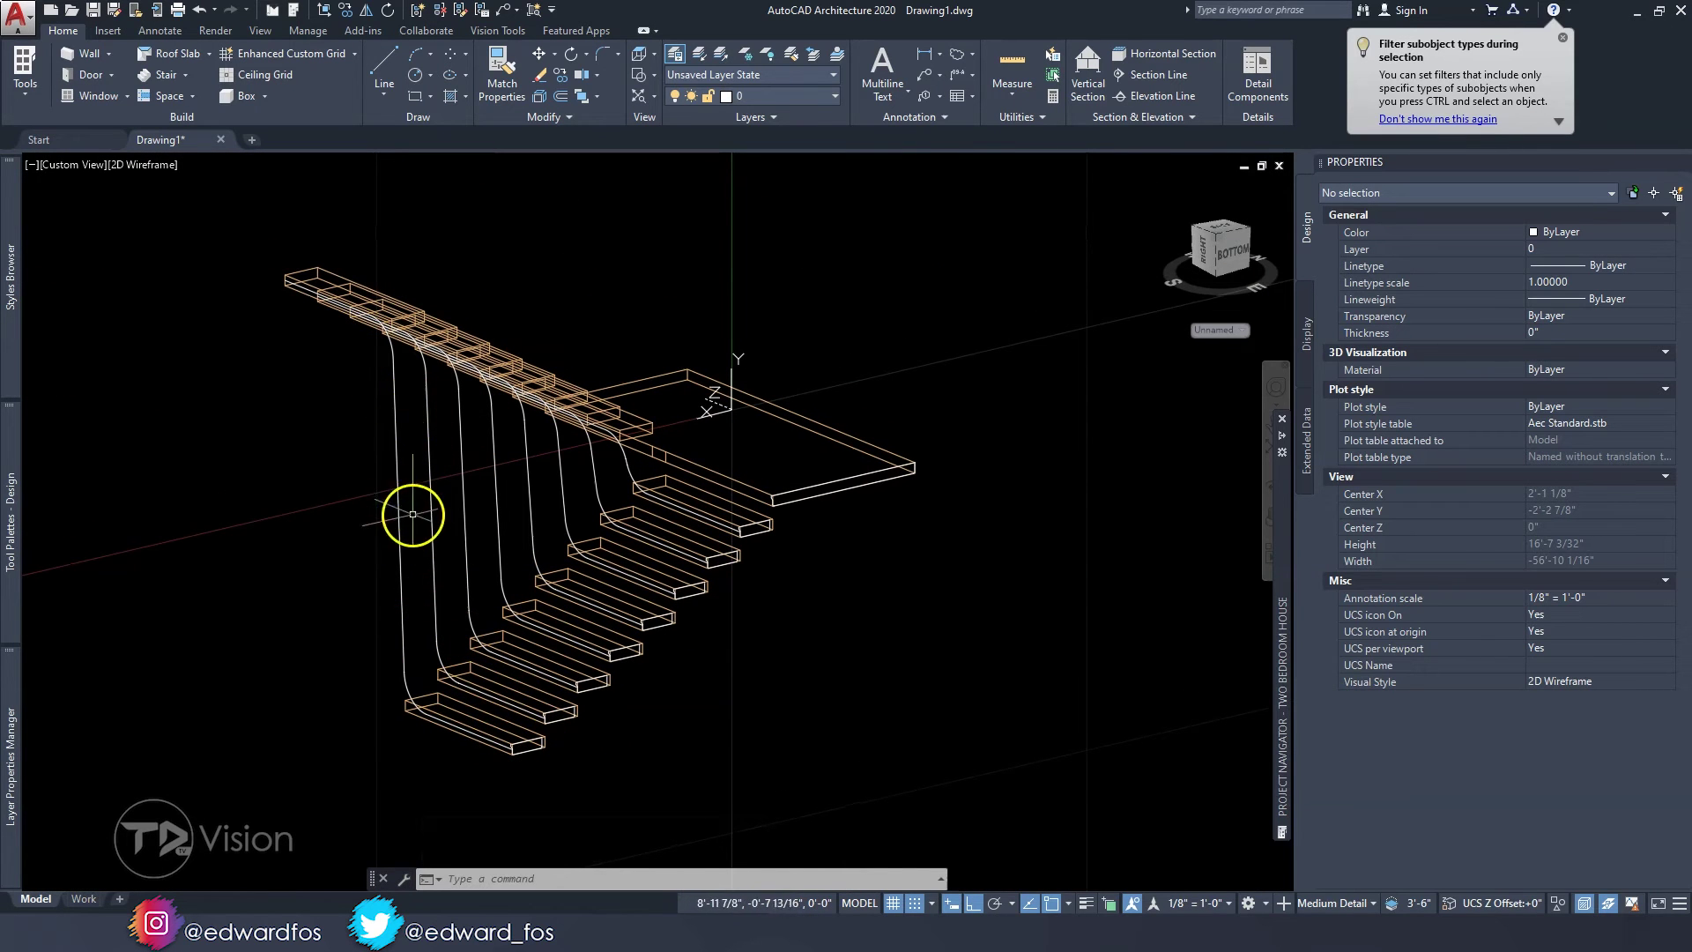
scroll(472, 508, up, 2)
scroll(540, 541, up, 2)
middle_drag(469, 527, 505, 582)
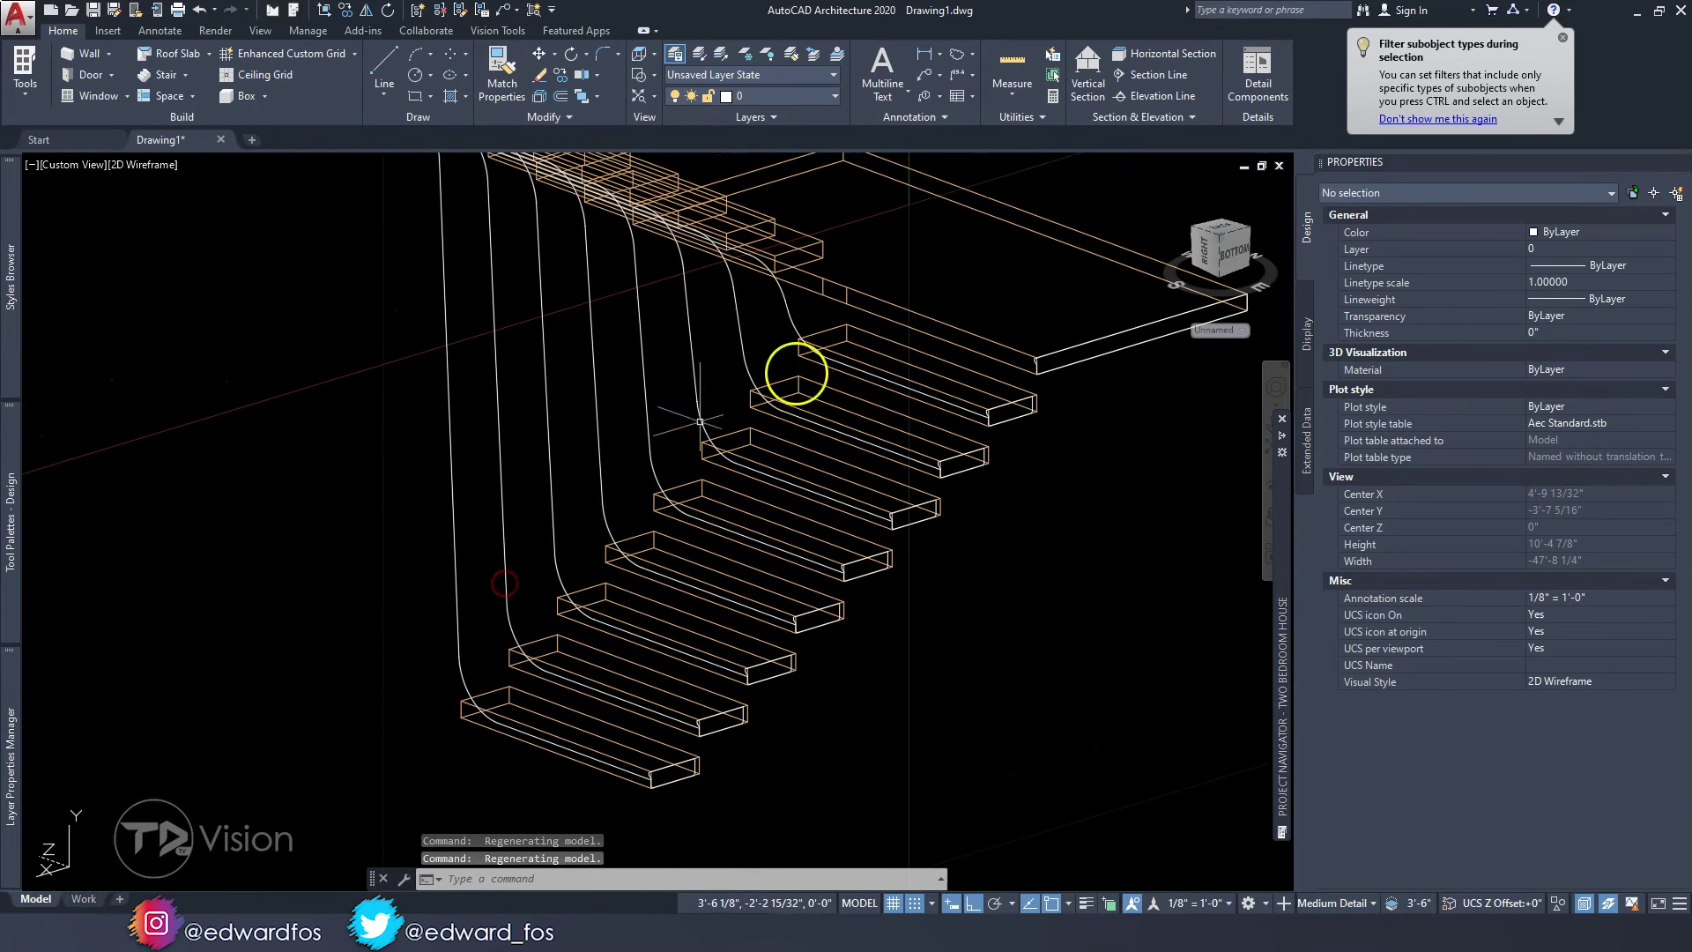
text(sweep)
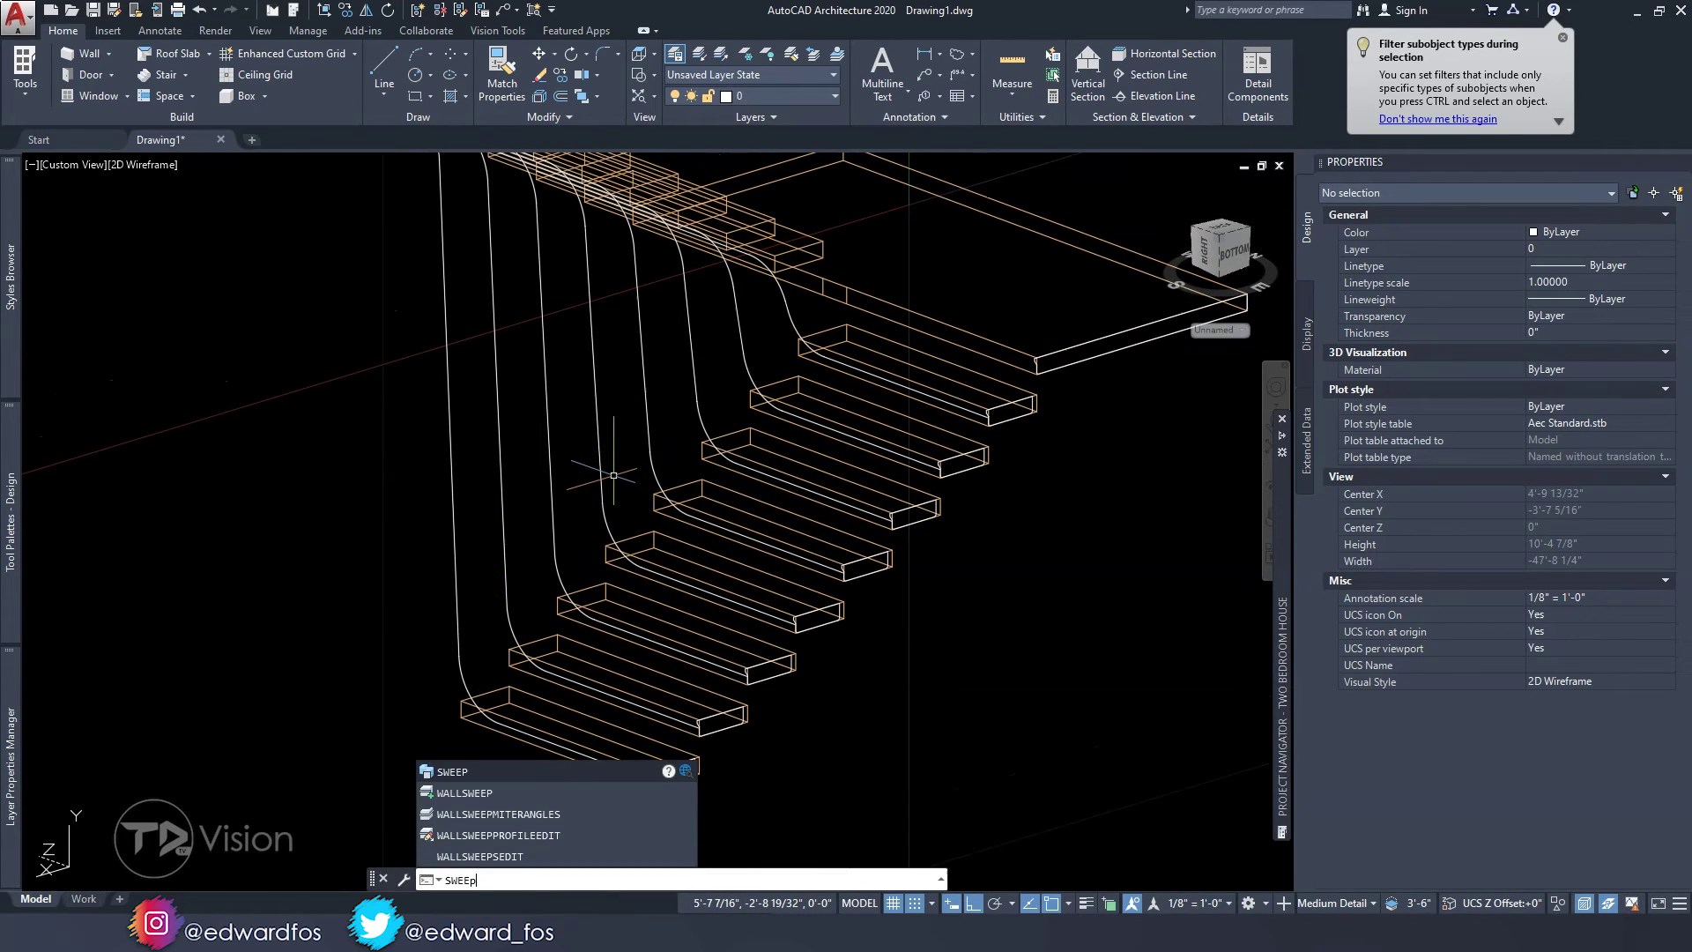
key(Return)
scroll(659, 553, up, 8)
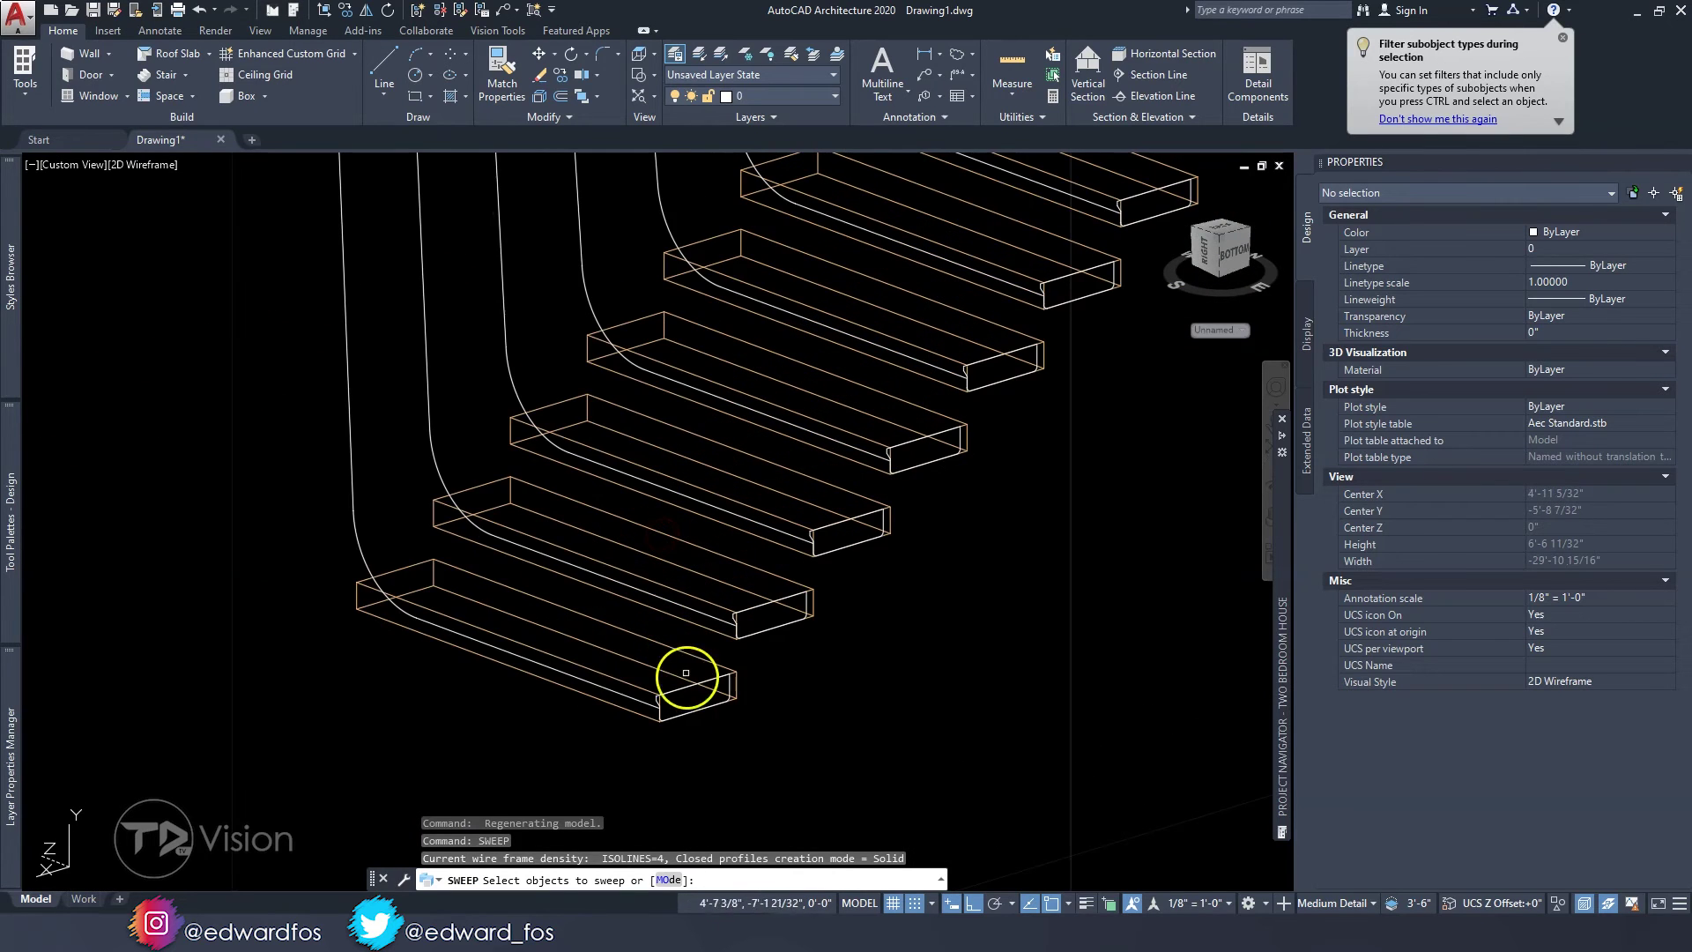
click(569, 676)
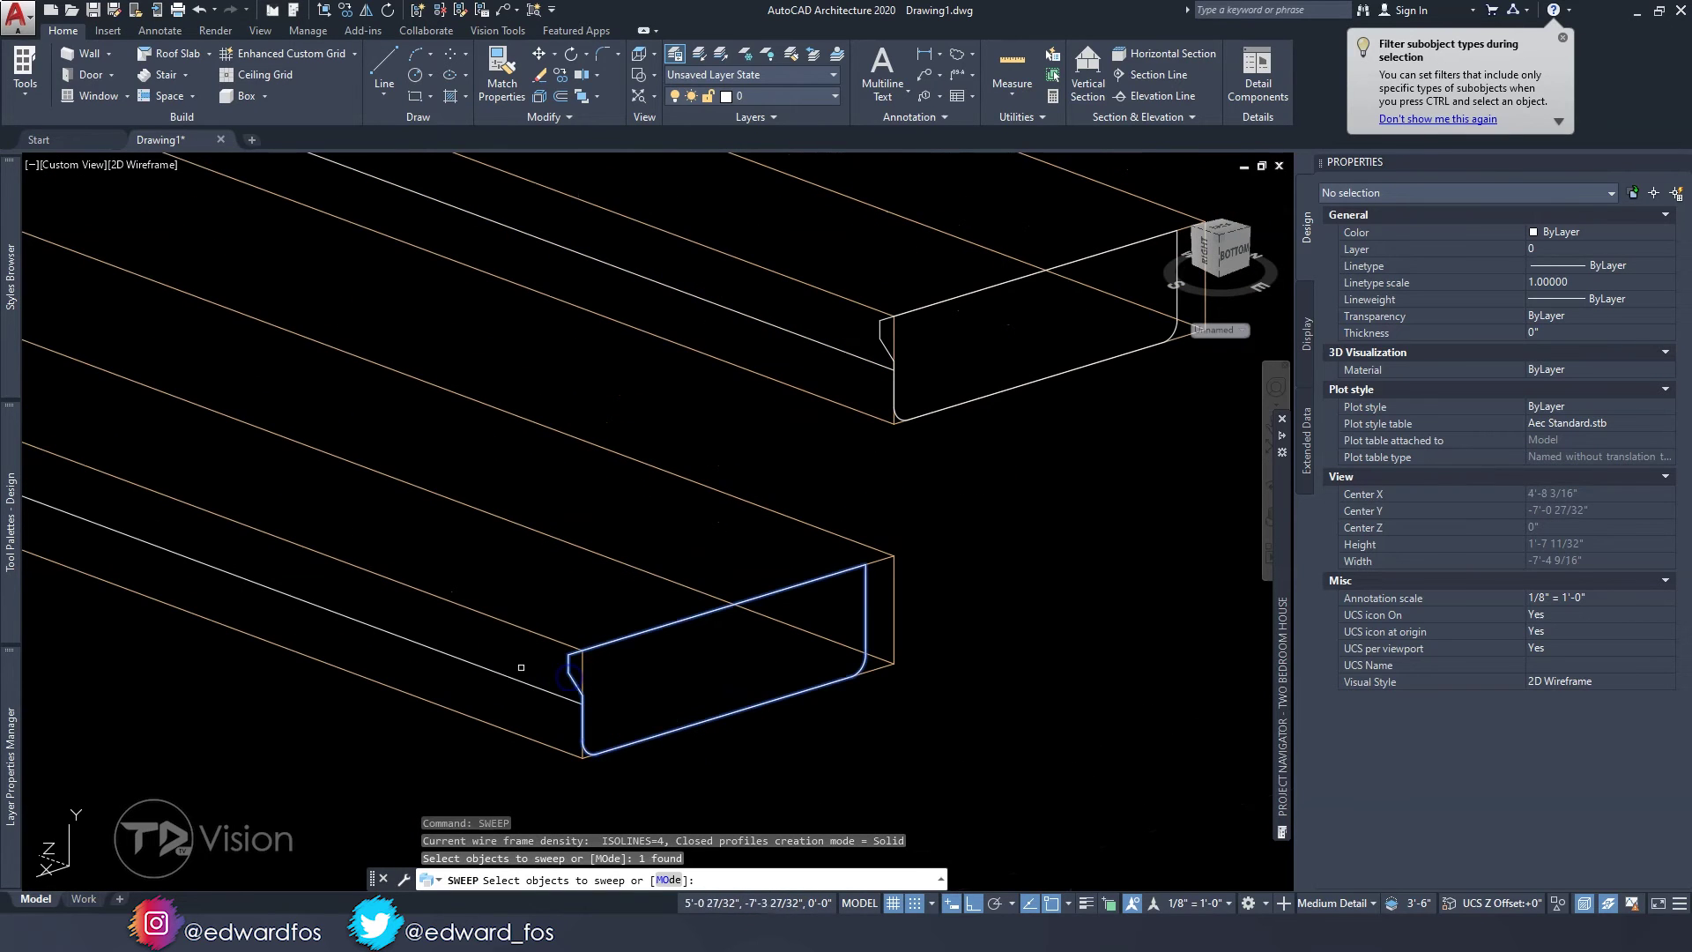
scroll(528, 665, down, 2)
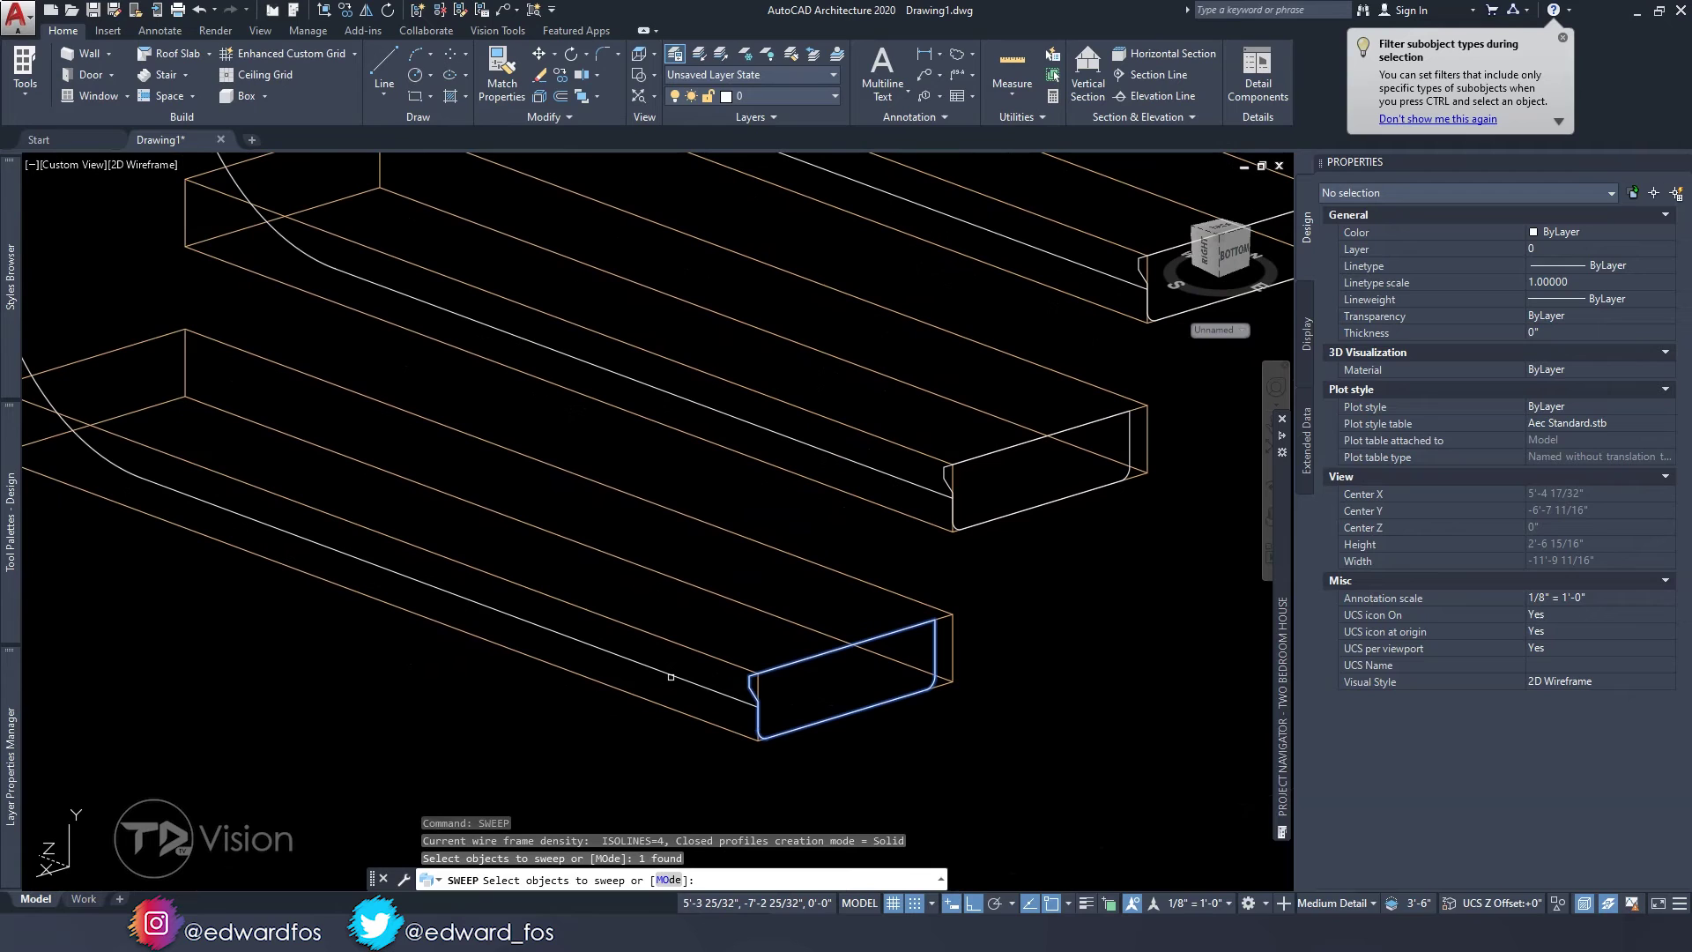
key(Return)
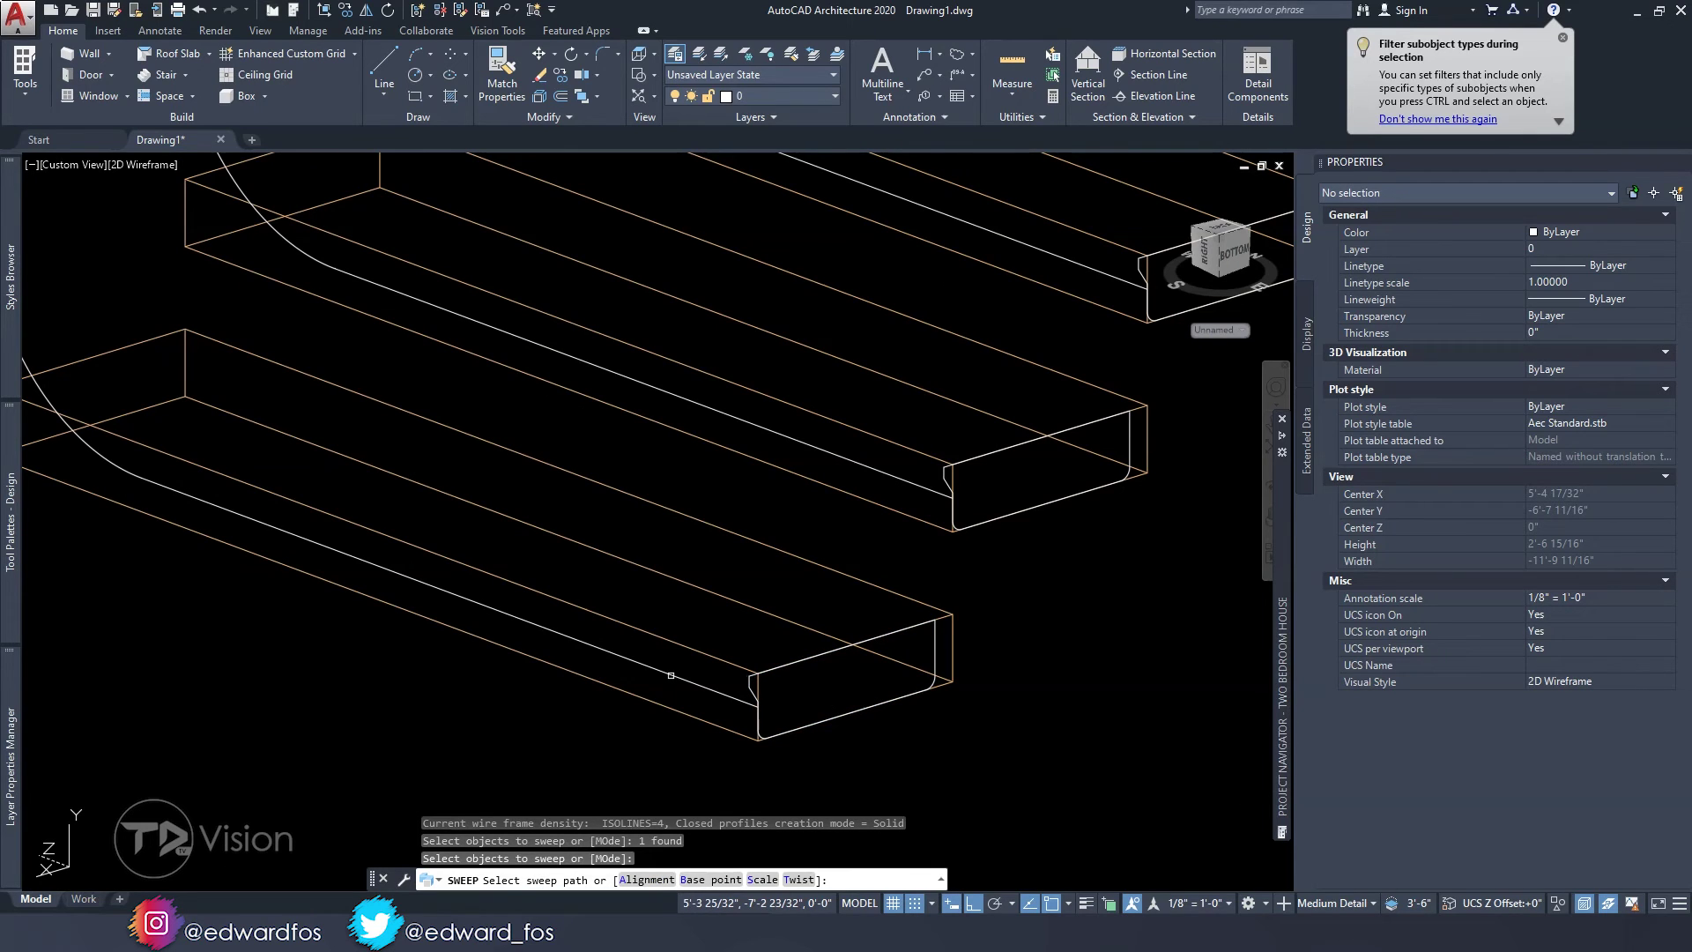
click(671, 675)
key(Escape)
key(Escape)
key(Escape)
- Sweep the second tread's nosing profile along its curved path
scroll(623, 683, down, 3)
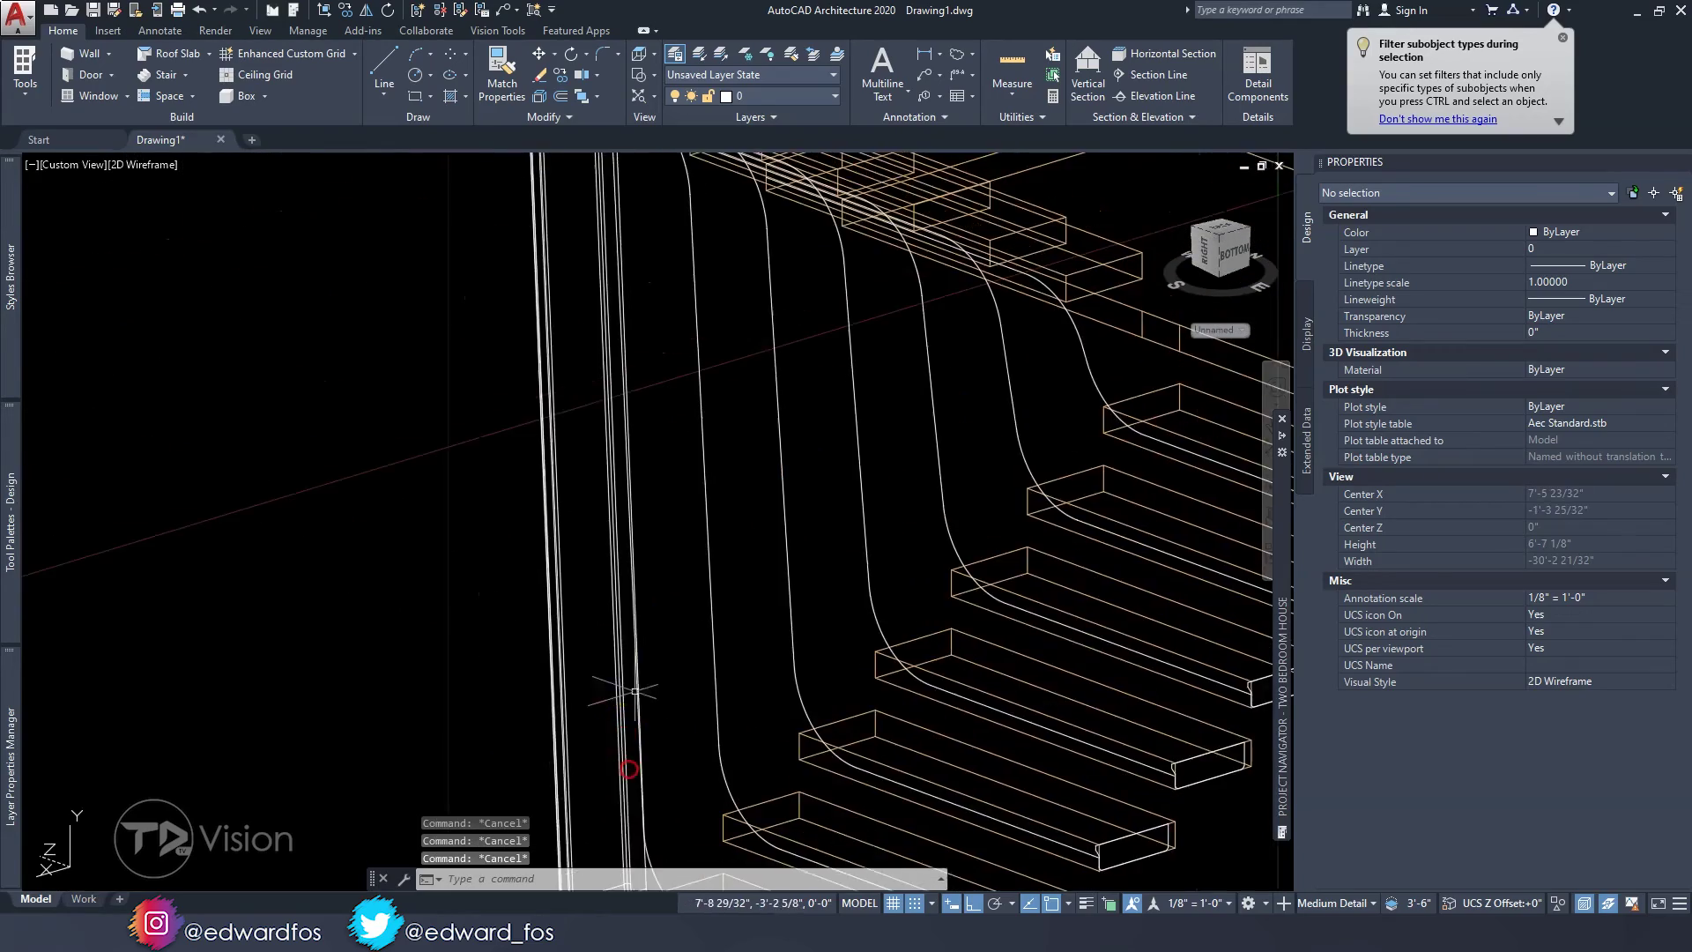
middle_drag(509, 387, 677, 598)
scroll(344, 438, up, 6)
scroll(340, 438, down, 4)
scroll(680, 599, down, 4)
middle_drag(773, 684, 523, 368)
middle_drag(608, 634, 521, 439)
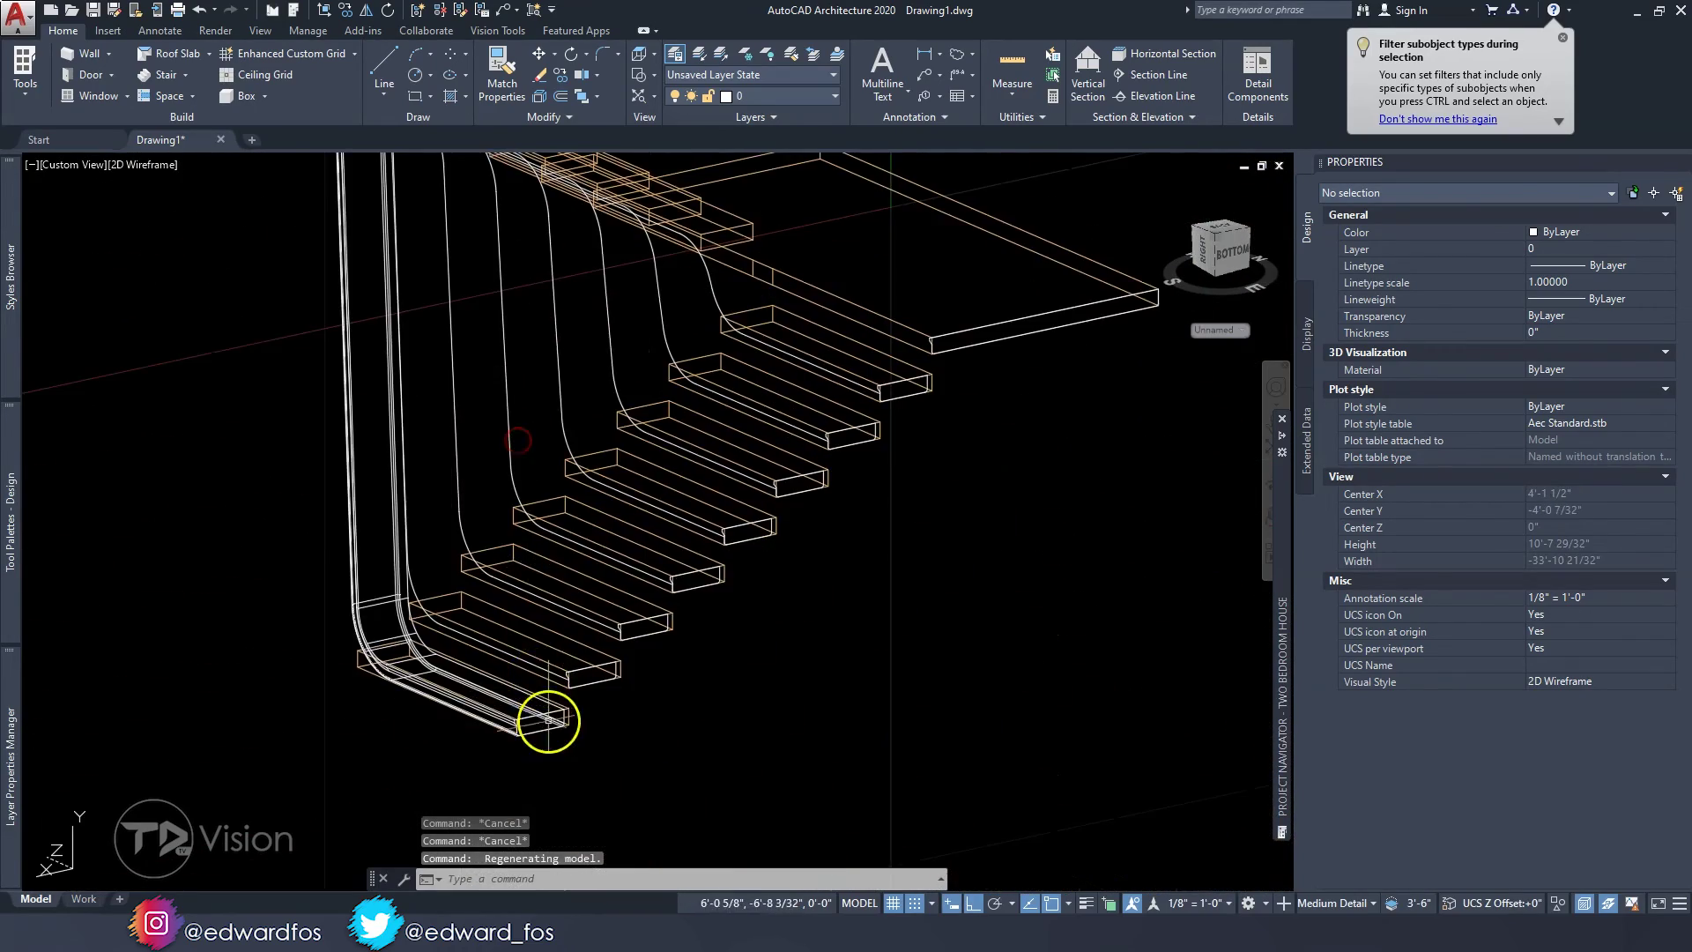
scroll(557, 712, up, 4)
middle_drag(559, 621, 560, 673)
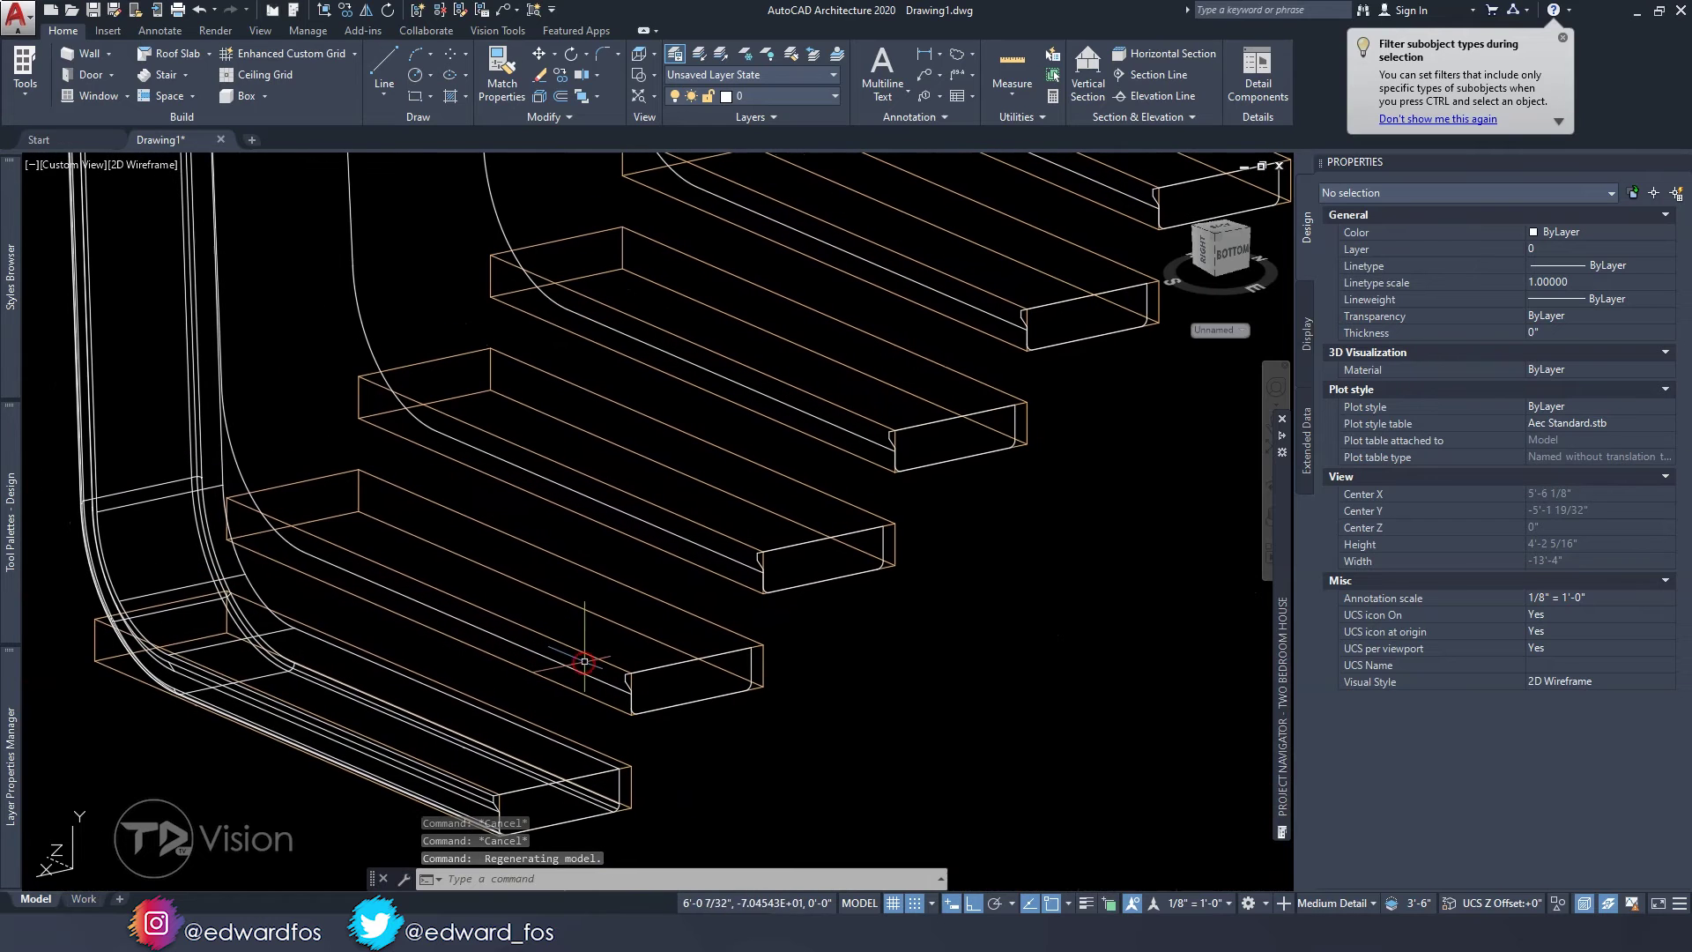
text(sweep)
key(Return)
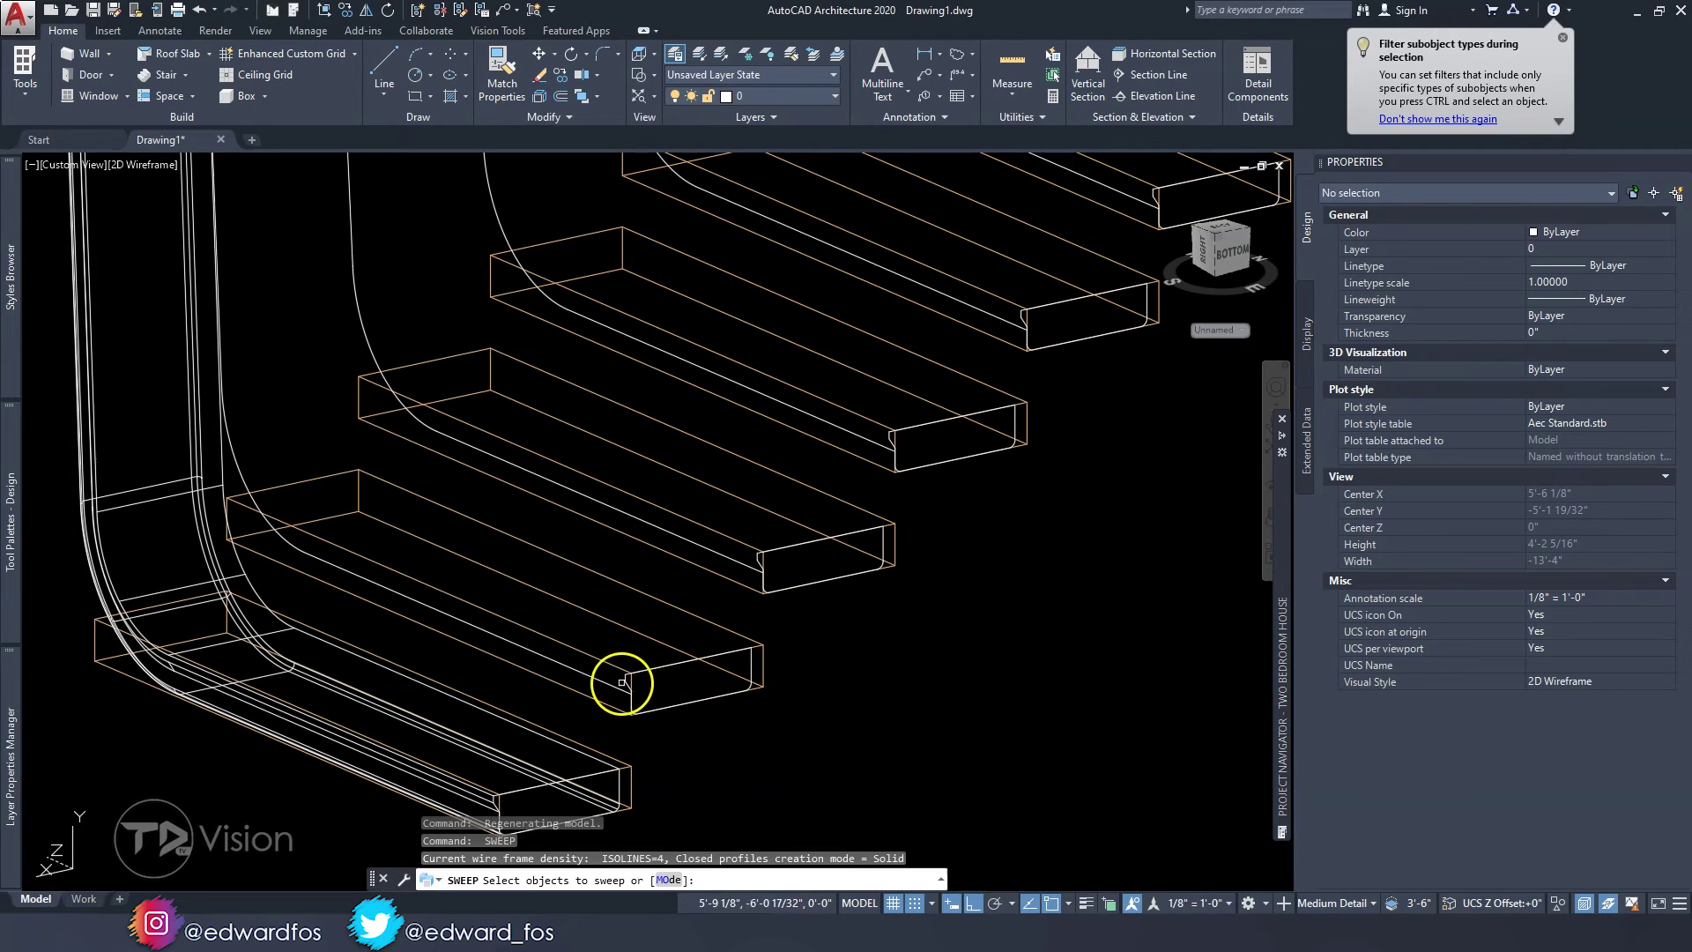
click(623, 681)
key(Return)
click(574, 669)
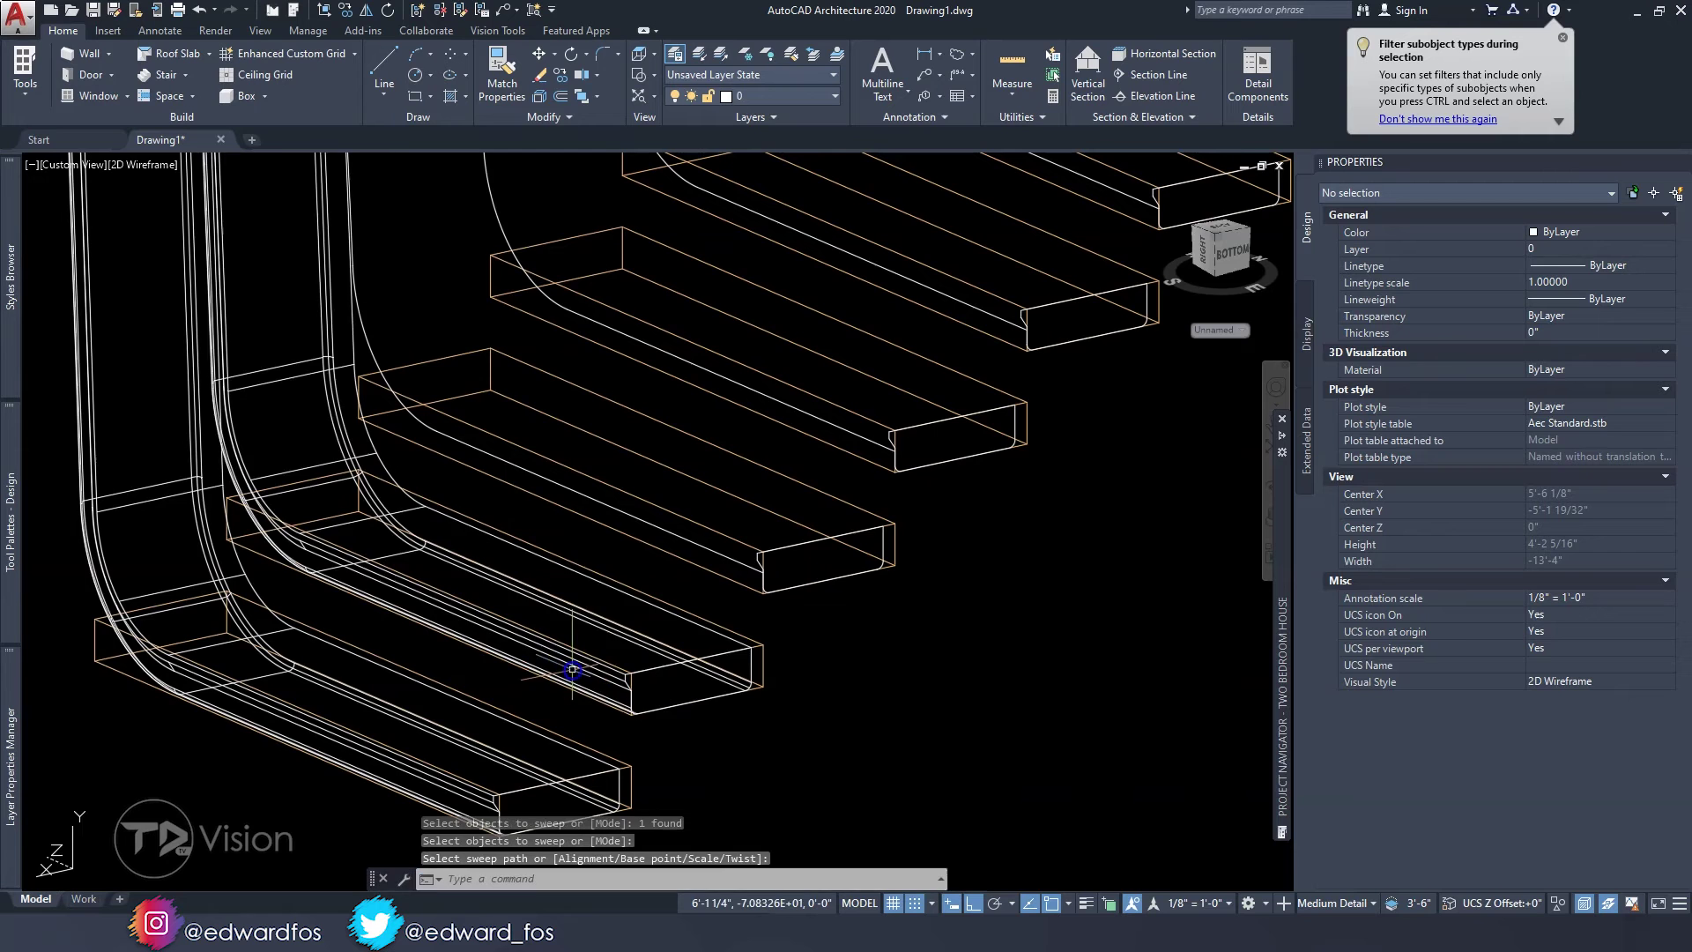
- Repeat the sweep for the next three treads' nosing profiles
middle_drag(614, 579, 578, 652)
key(Return)
click(685, 632)
key(Return)
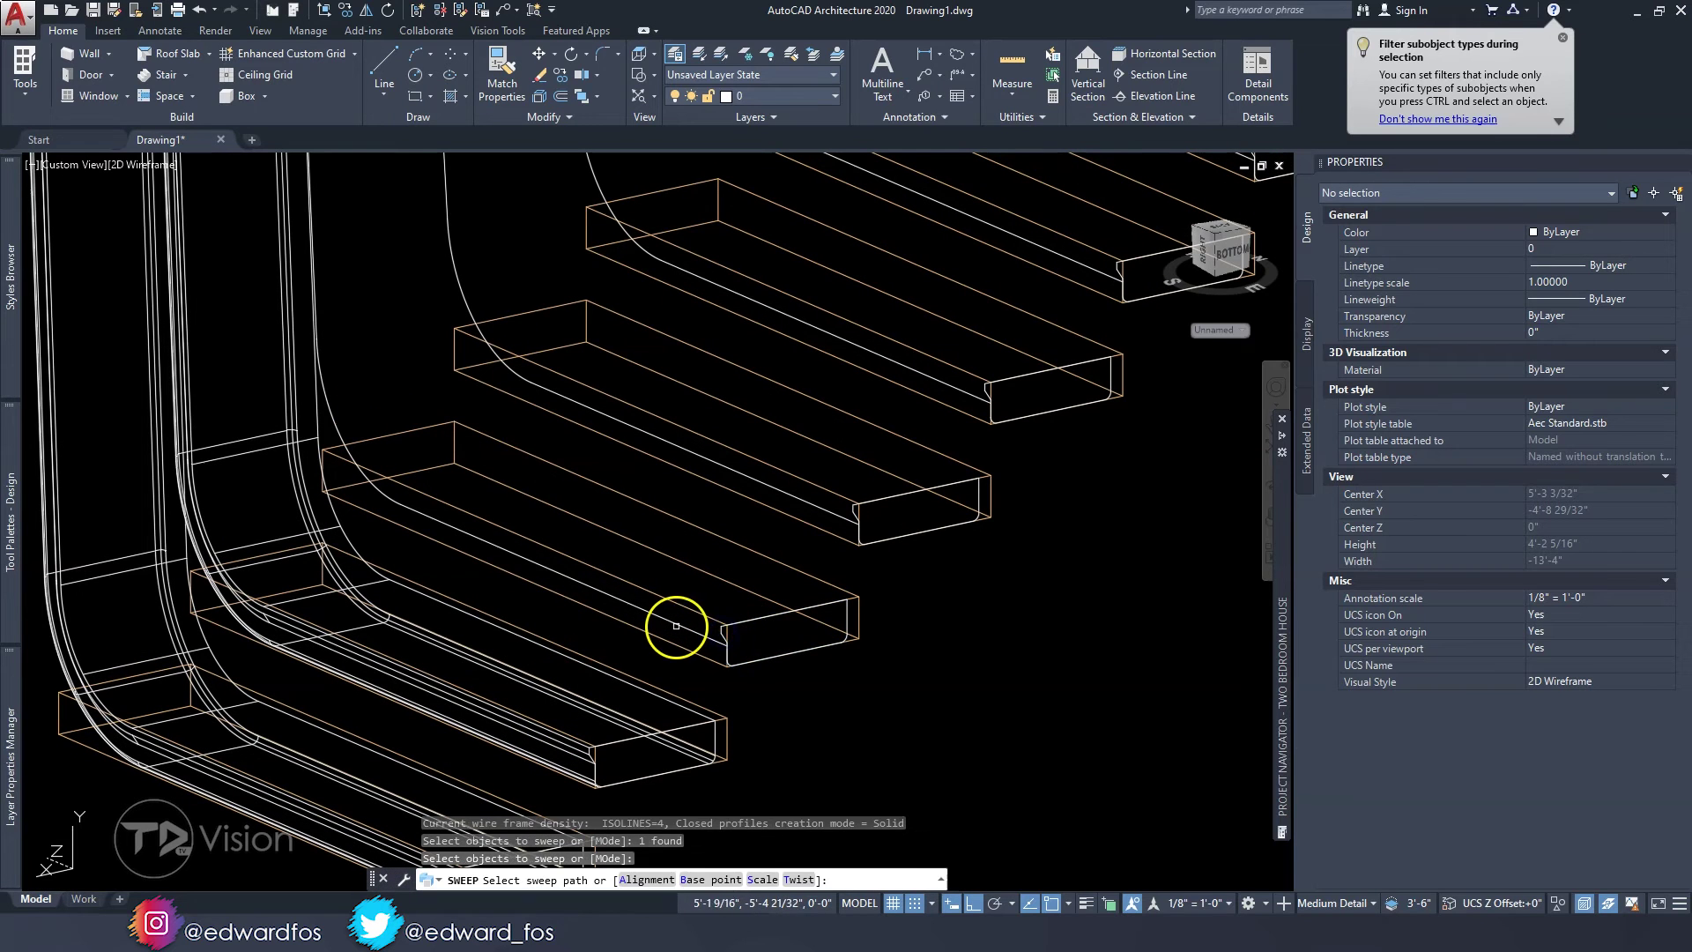
mouse_move(673, 623)
middle_down()
mouse_move(619, 655)
mouse_move(679, 621)
middle_up()
key(Return)
click(709, 628)
key(Return)
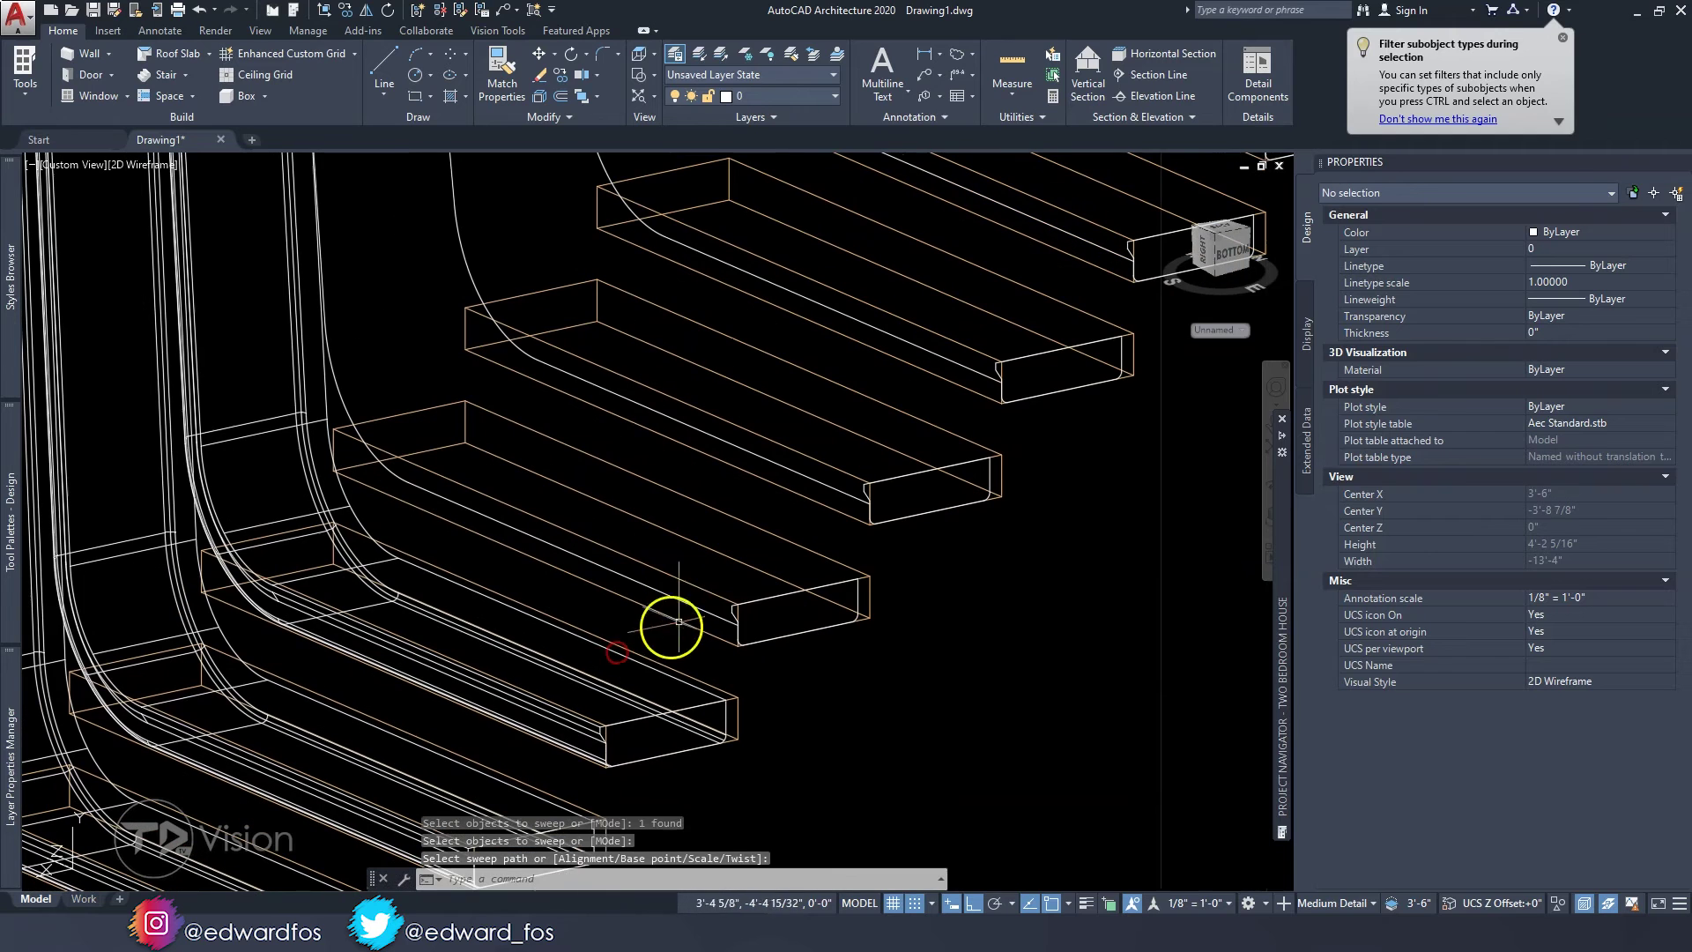
key(Return)
key(Return)
click(734, 610)
key(Return)
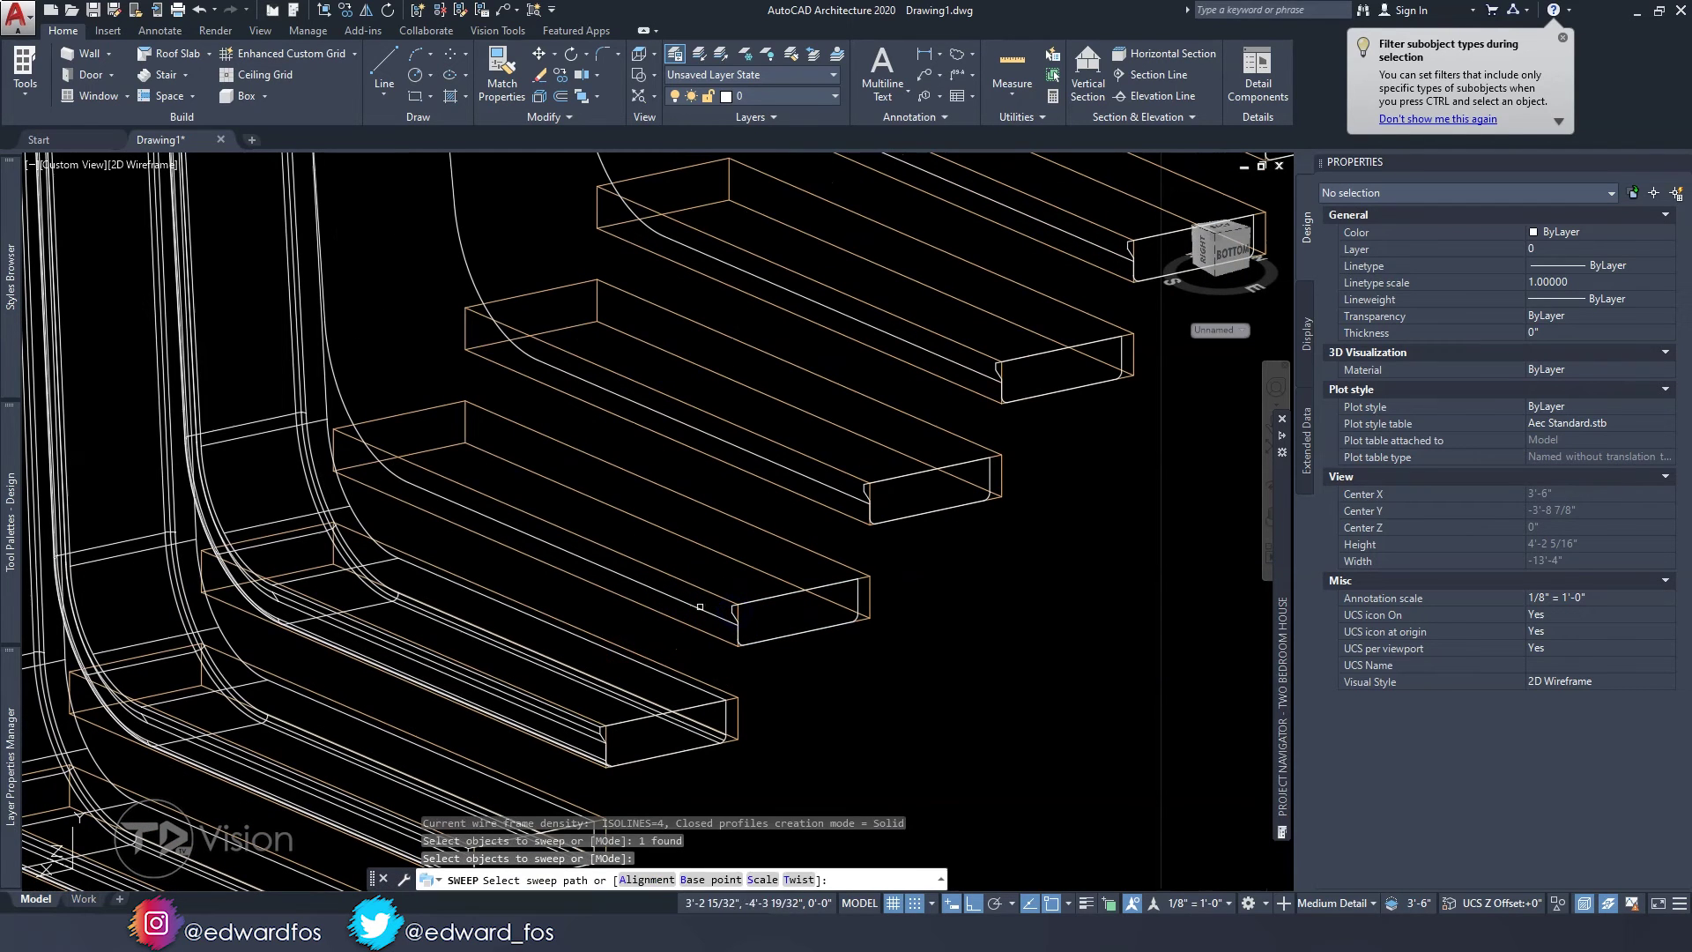
middle_drag(620, 686, 579, 664)
- Sweep the remaining nosing profiles up to the top tread along their paths
key(Return)
click(695, 589)
key(Return)
click(657, 585)
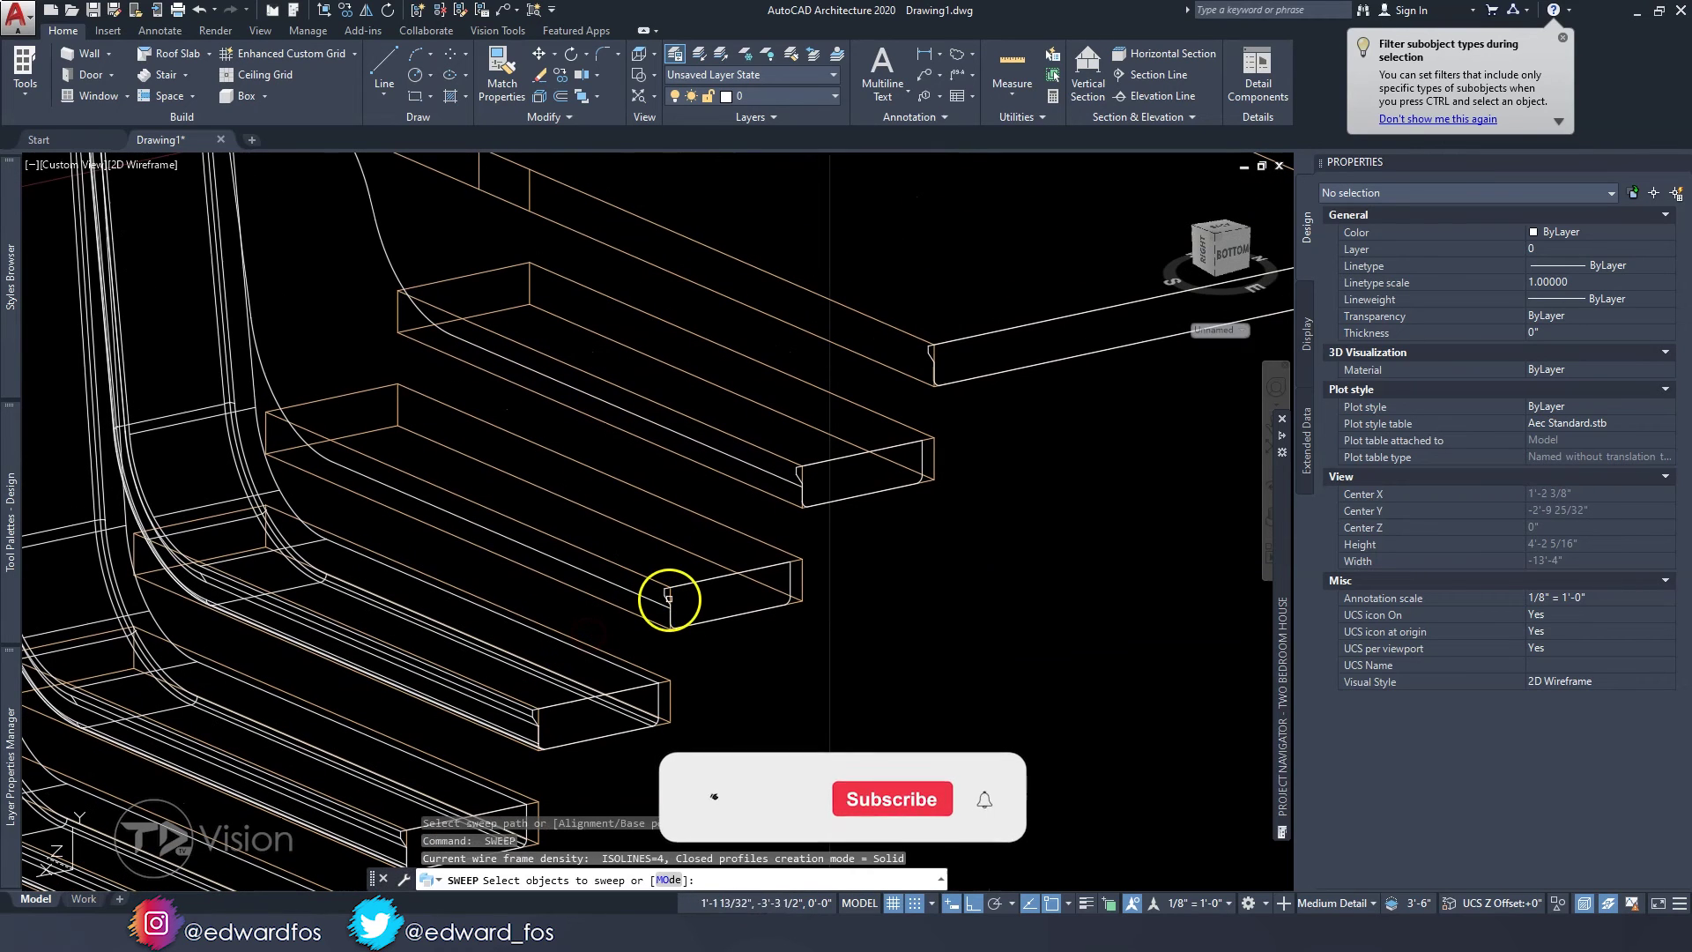
click(642, 596)
middle_drag(666, 533, 601, 630)
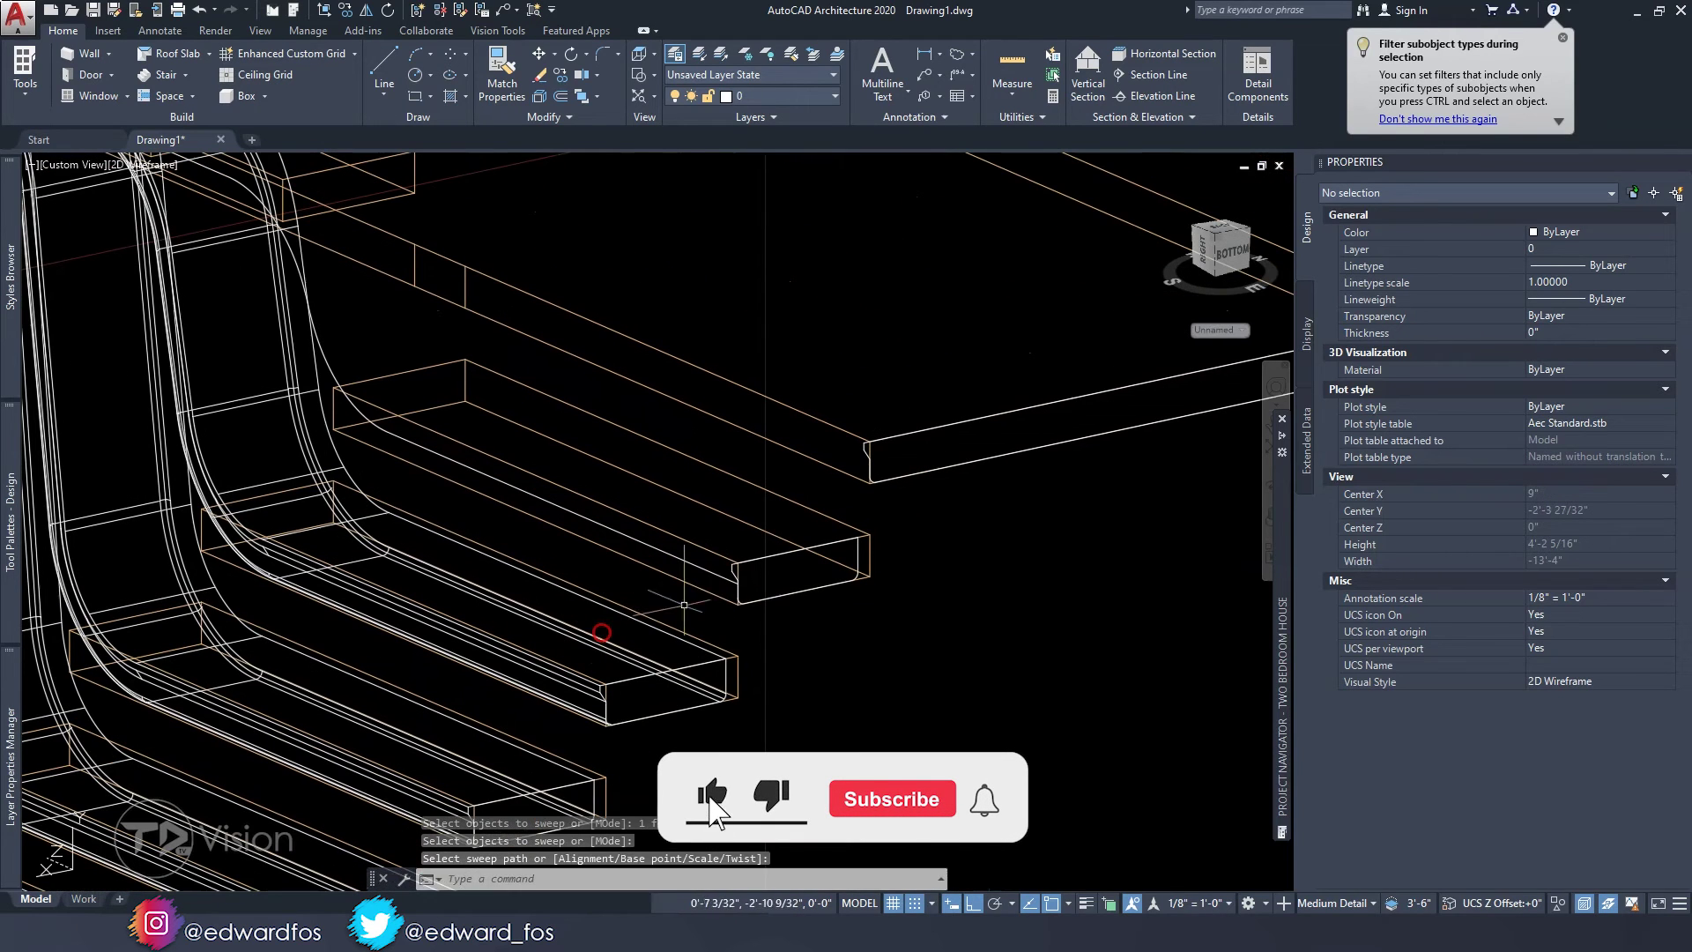
key(Return)
click(721, 576)
click(733, 570)
key(Return)
click(702, 568)
key(Escape)
key(Escape)
- Select the landing outline
scroll(730, 485, down, 3)
middle_drag(729, 480, 664, 590)
scroll(742, 613, up, 4)
click(650, 590)
scroll(652, 588, down, 3)
- Extrude the landing outline into a slab with EXT
text(ext)
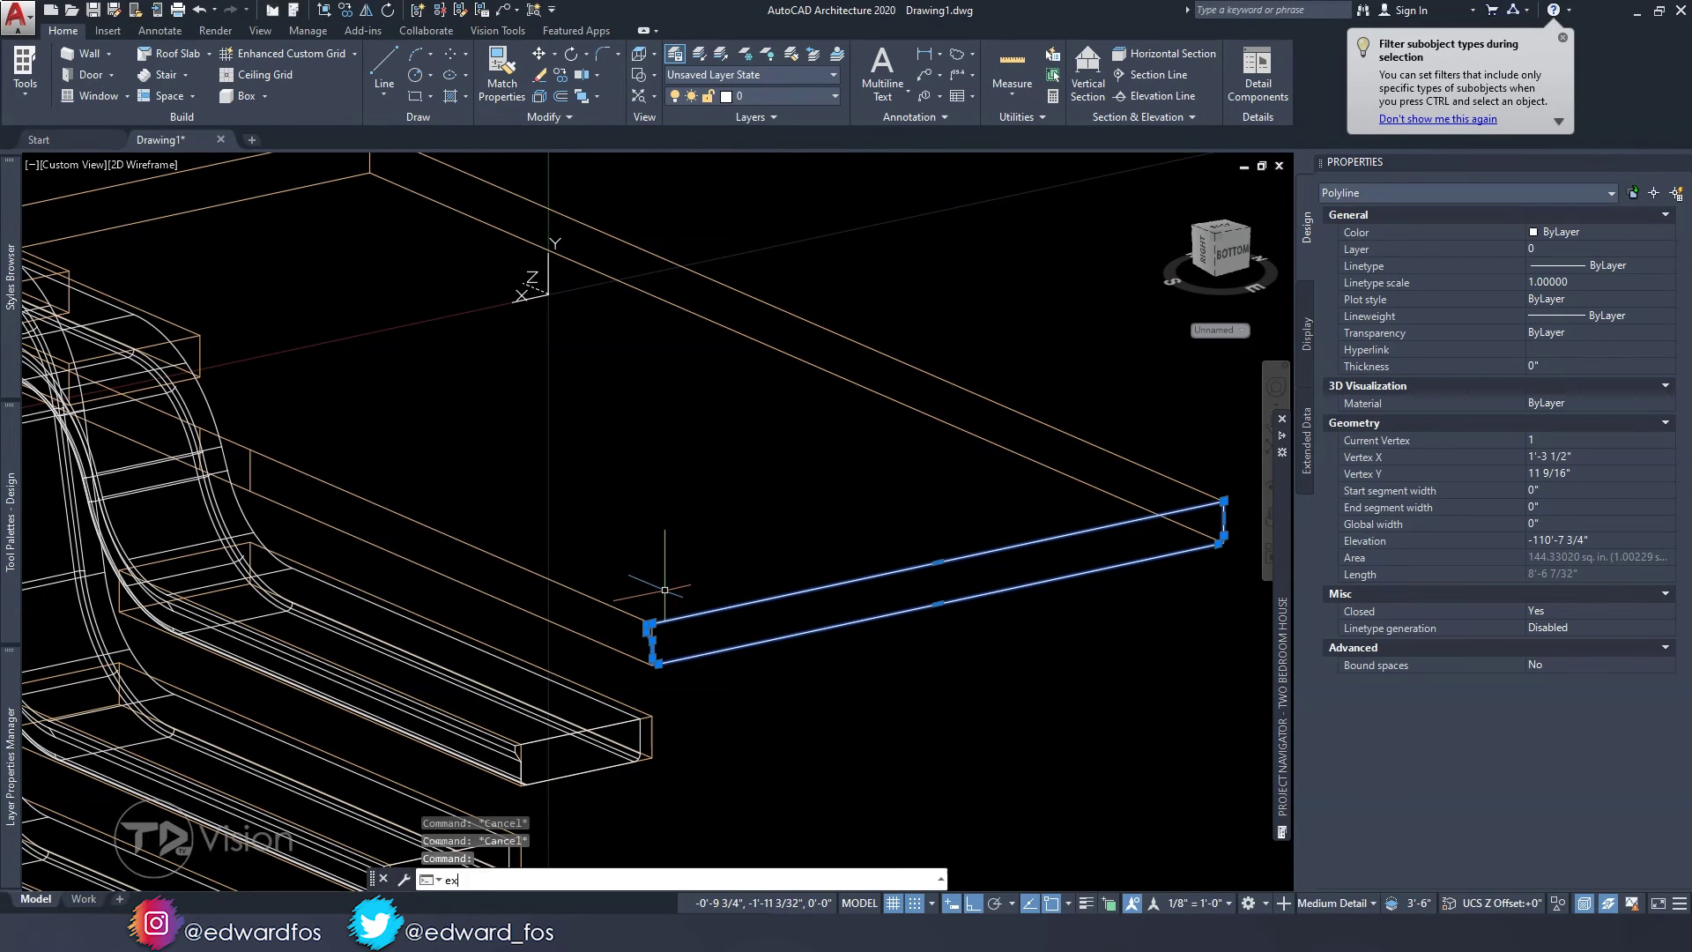
key(Return)
middle_drag(414, 358, 605, 642)
scroll(596, 599, up, 3)
scroll(462, 513, down, 4)
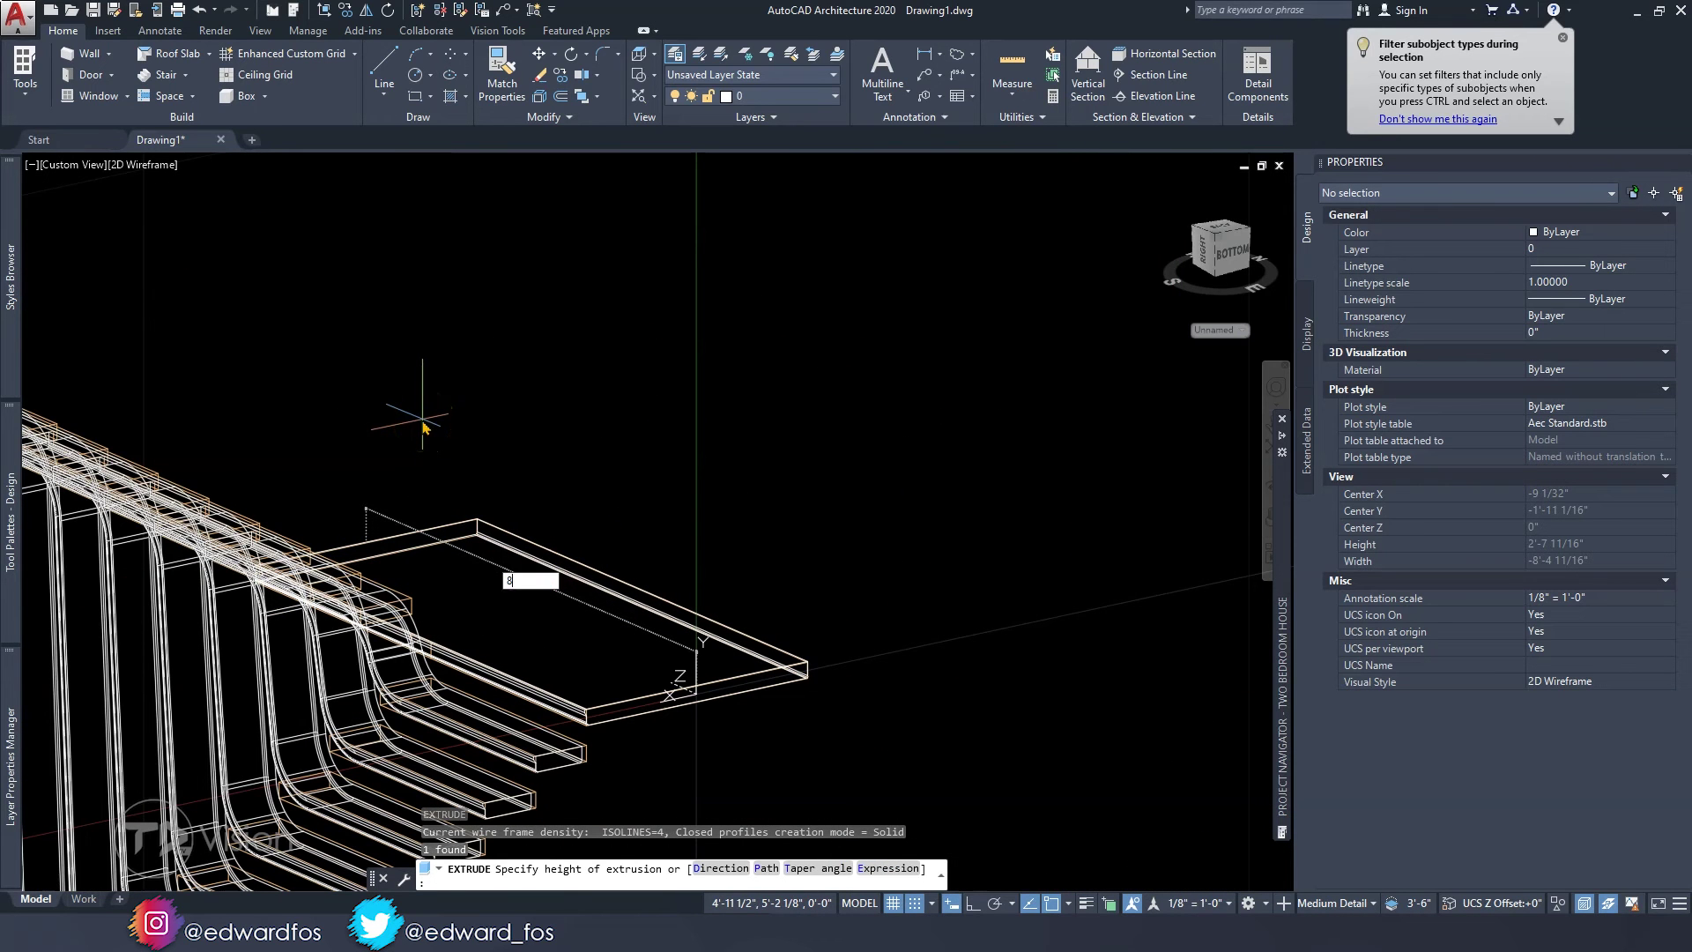
key(Escape)
key(Escape)
key(Escape)
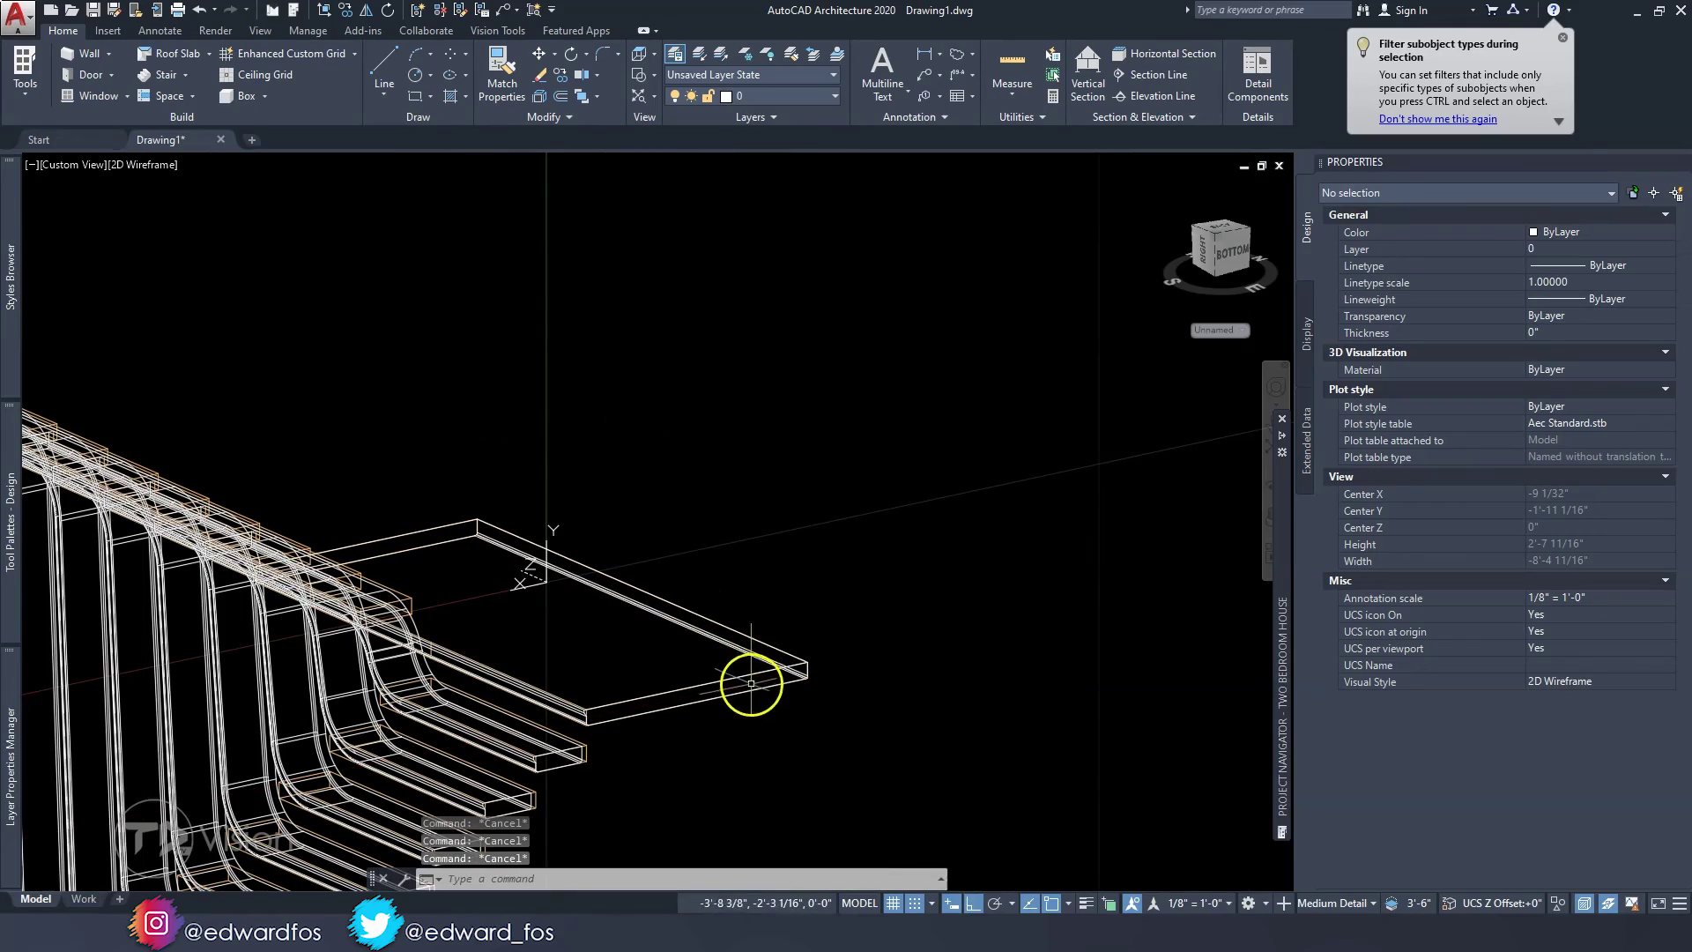
shift+middle_drag(777, 678, 743, 722)
middle_drag(366, 647, 553, 616)
key(Escape)
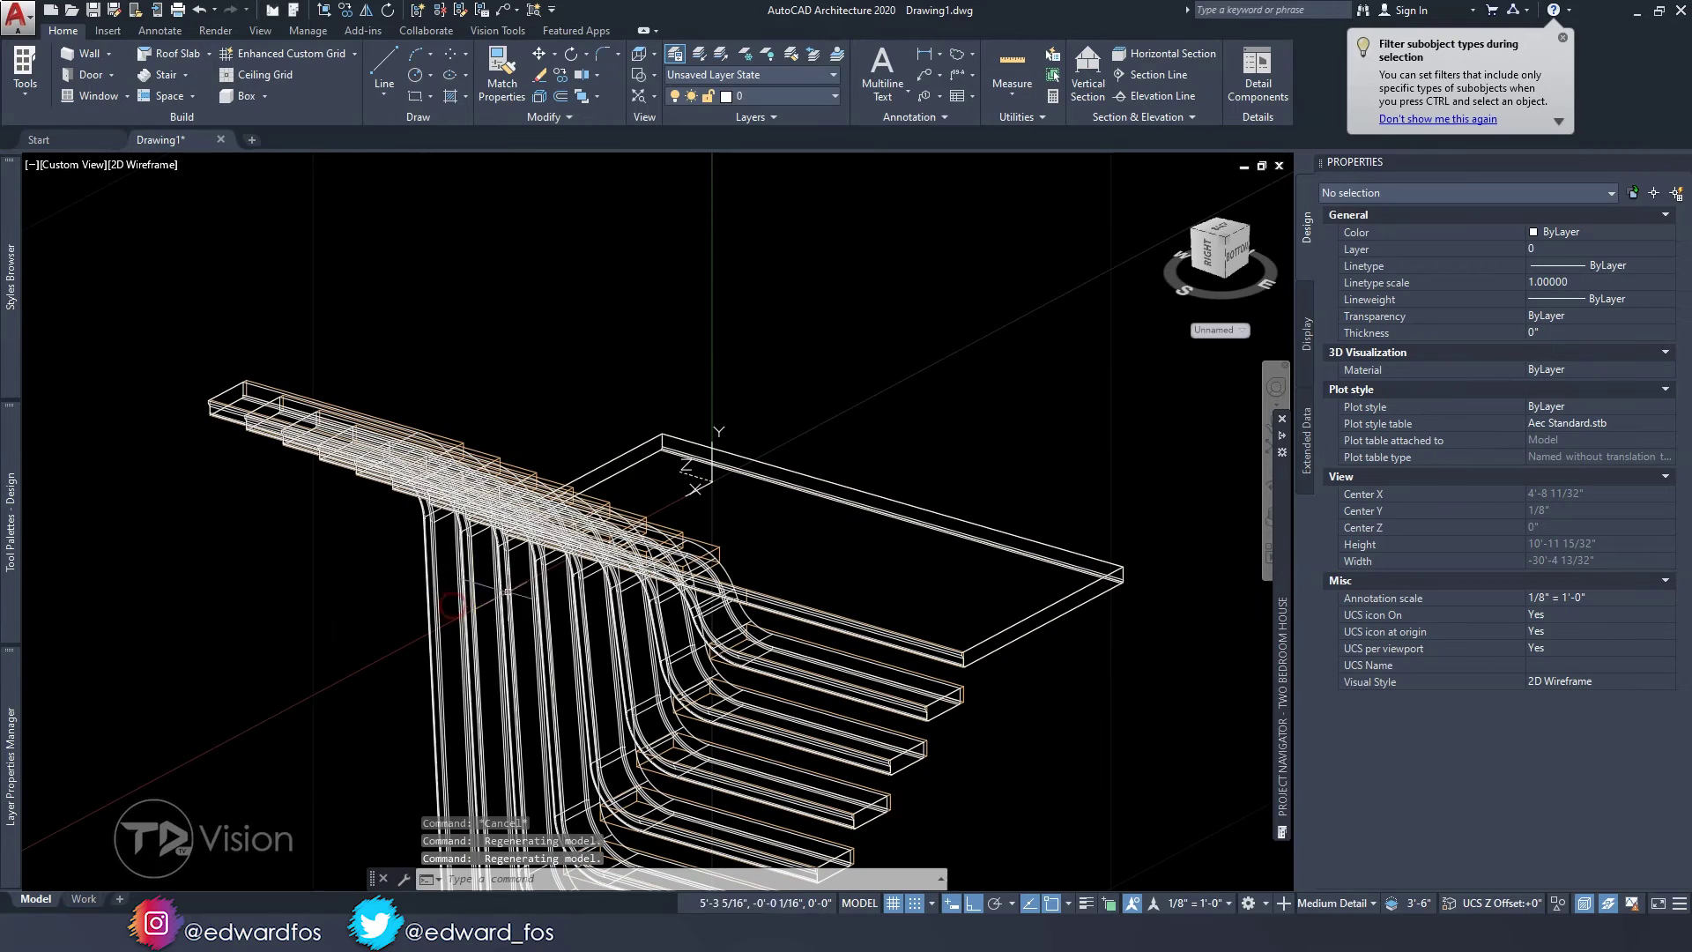
- Turn off the A-Flor-Strs layer and shade the model in Conceptual style
click(758, 96)
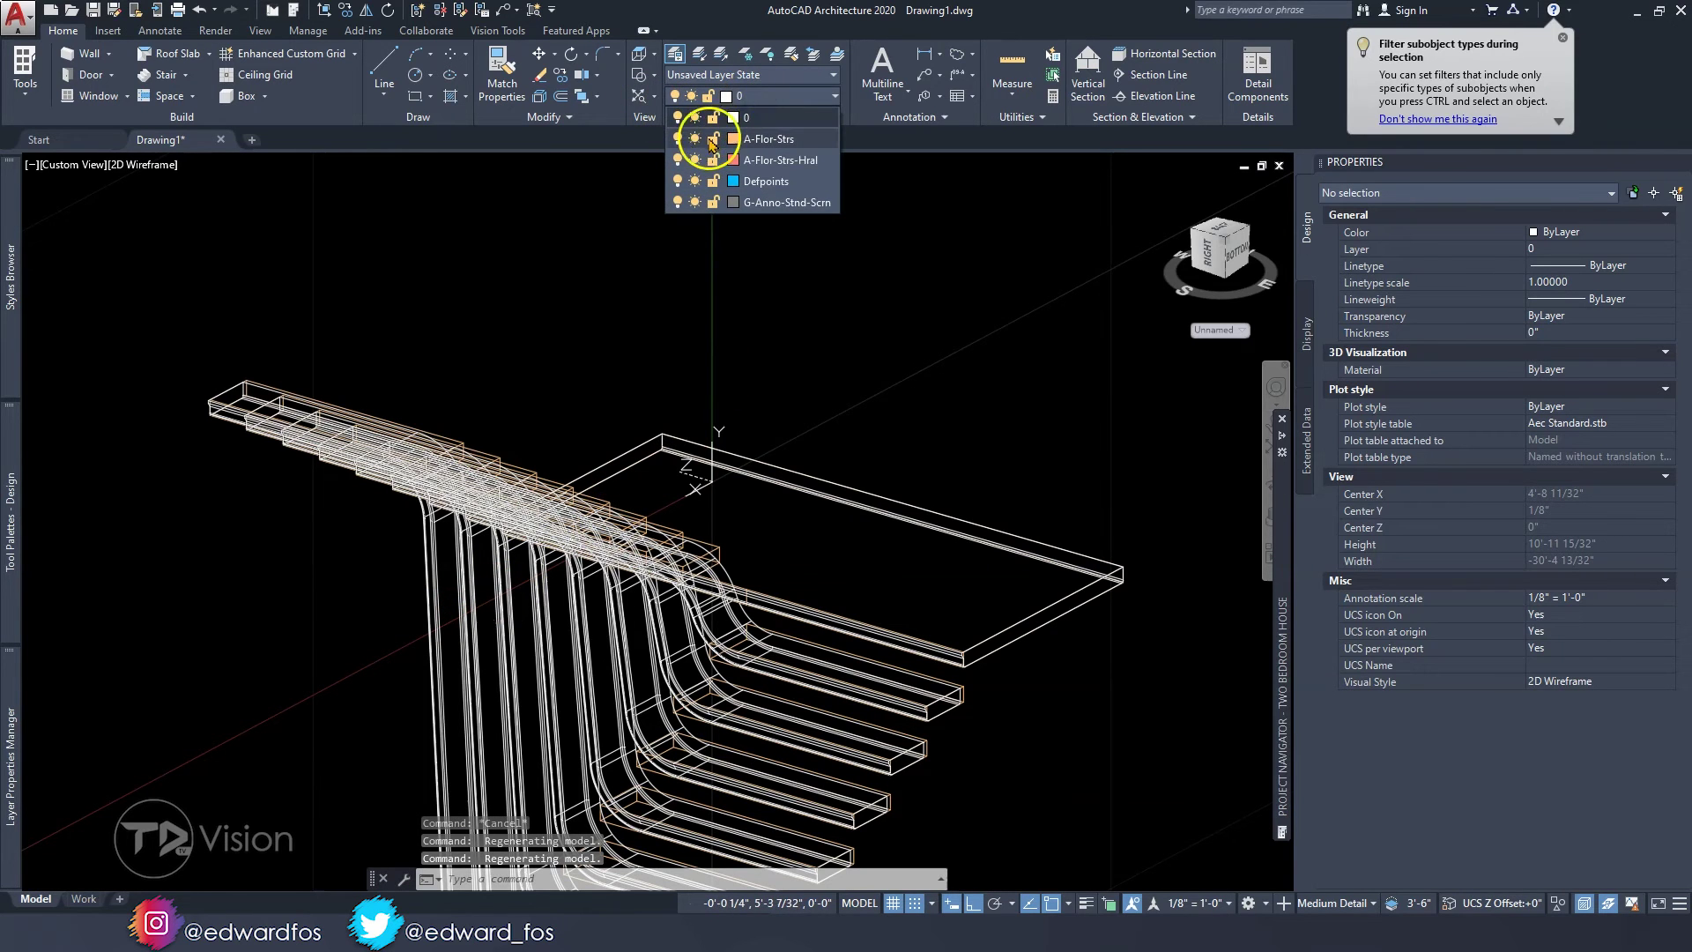
click(679, 139)
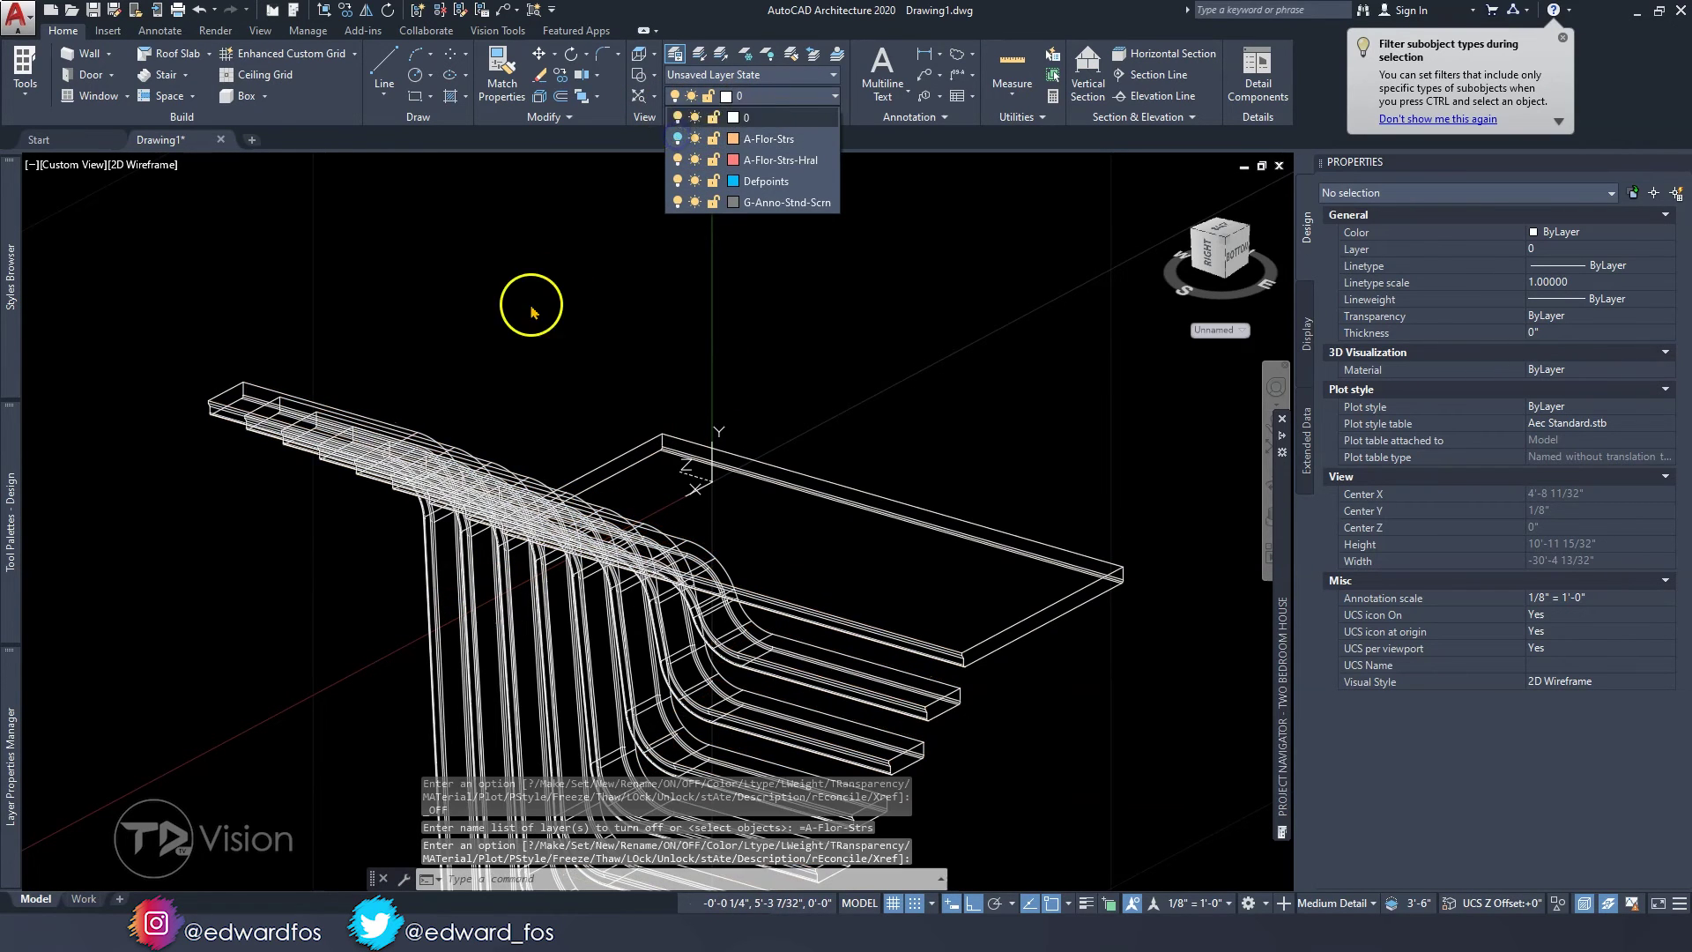
click(492, 309)
key(Escape)
scroll(487, 341, down, 2)
shift+middle_drag(535, 423, 540, 435)
key(Escape)
click(154, 165)
click(220, 229)
- Orbit and zoom to inspect the lowest swept tread solid up close
mouse_move(388, 325)
shift+middle_down()
mouse_move(623, 303)
mouse_move(483, 574)
mouse_move(778, 526)
mouse_move(838, 483)
mouse_move(525, 555)
shift+middle_up()
scroll(573, 749, up, 10)
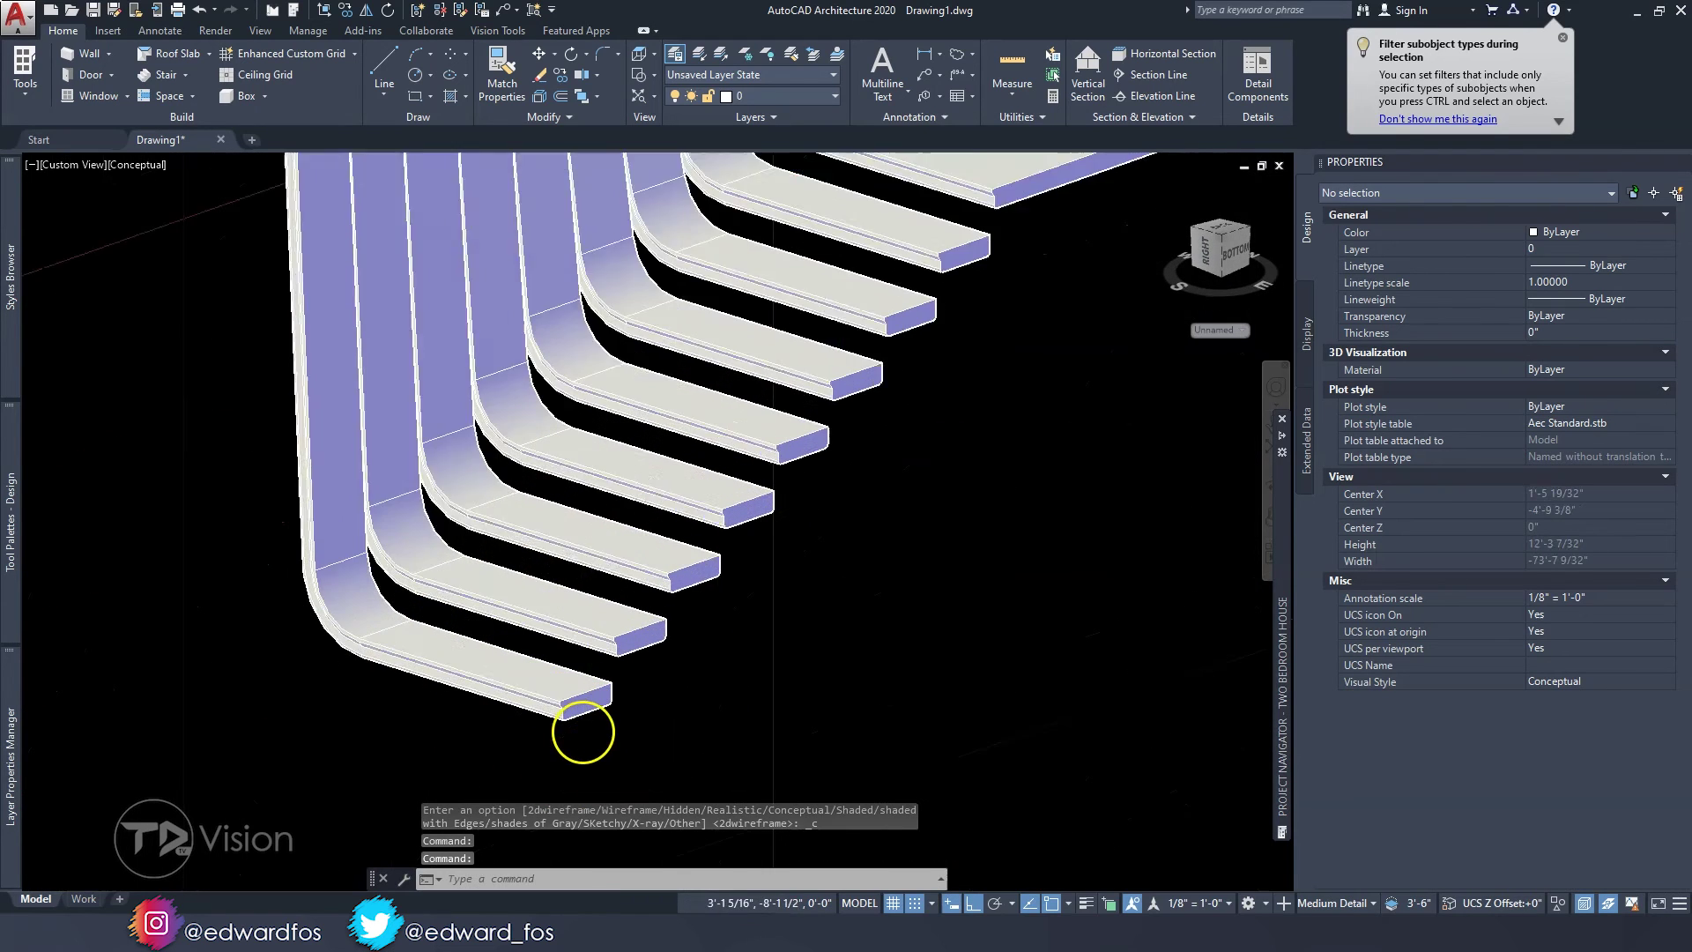
click(540, 658)
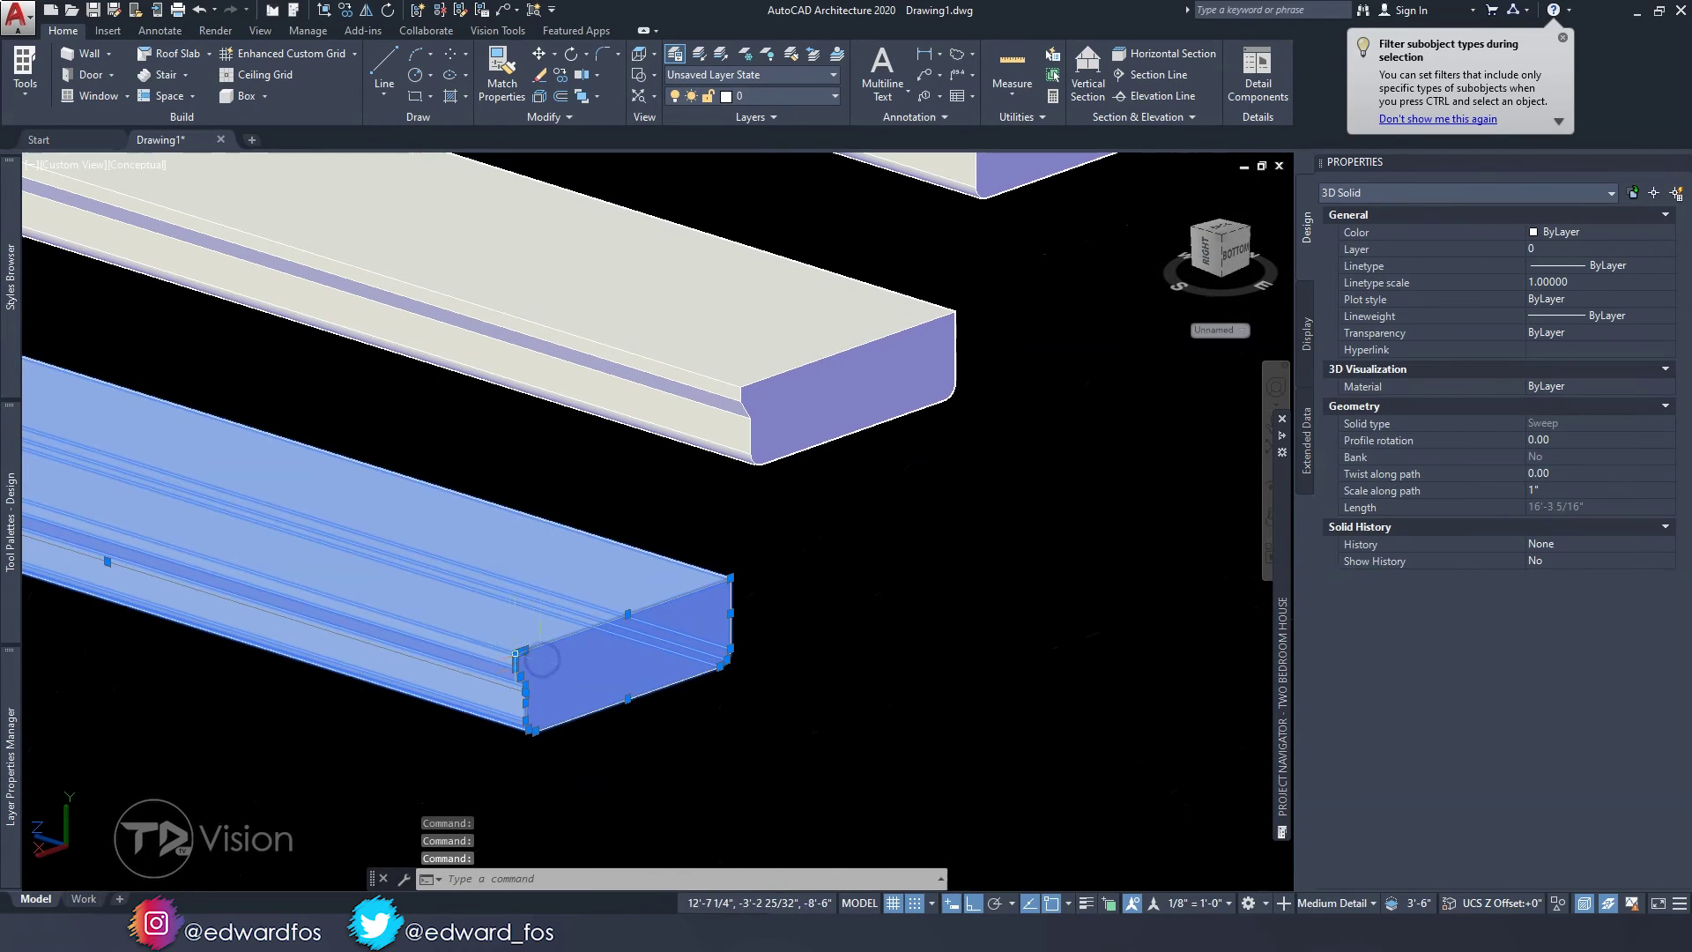
scroll(540, 657, down, 5)
key(Escape)
key(Escape)
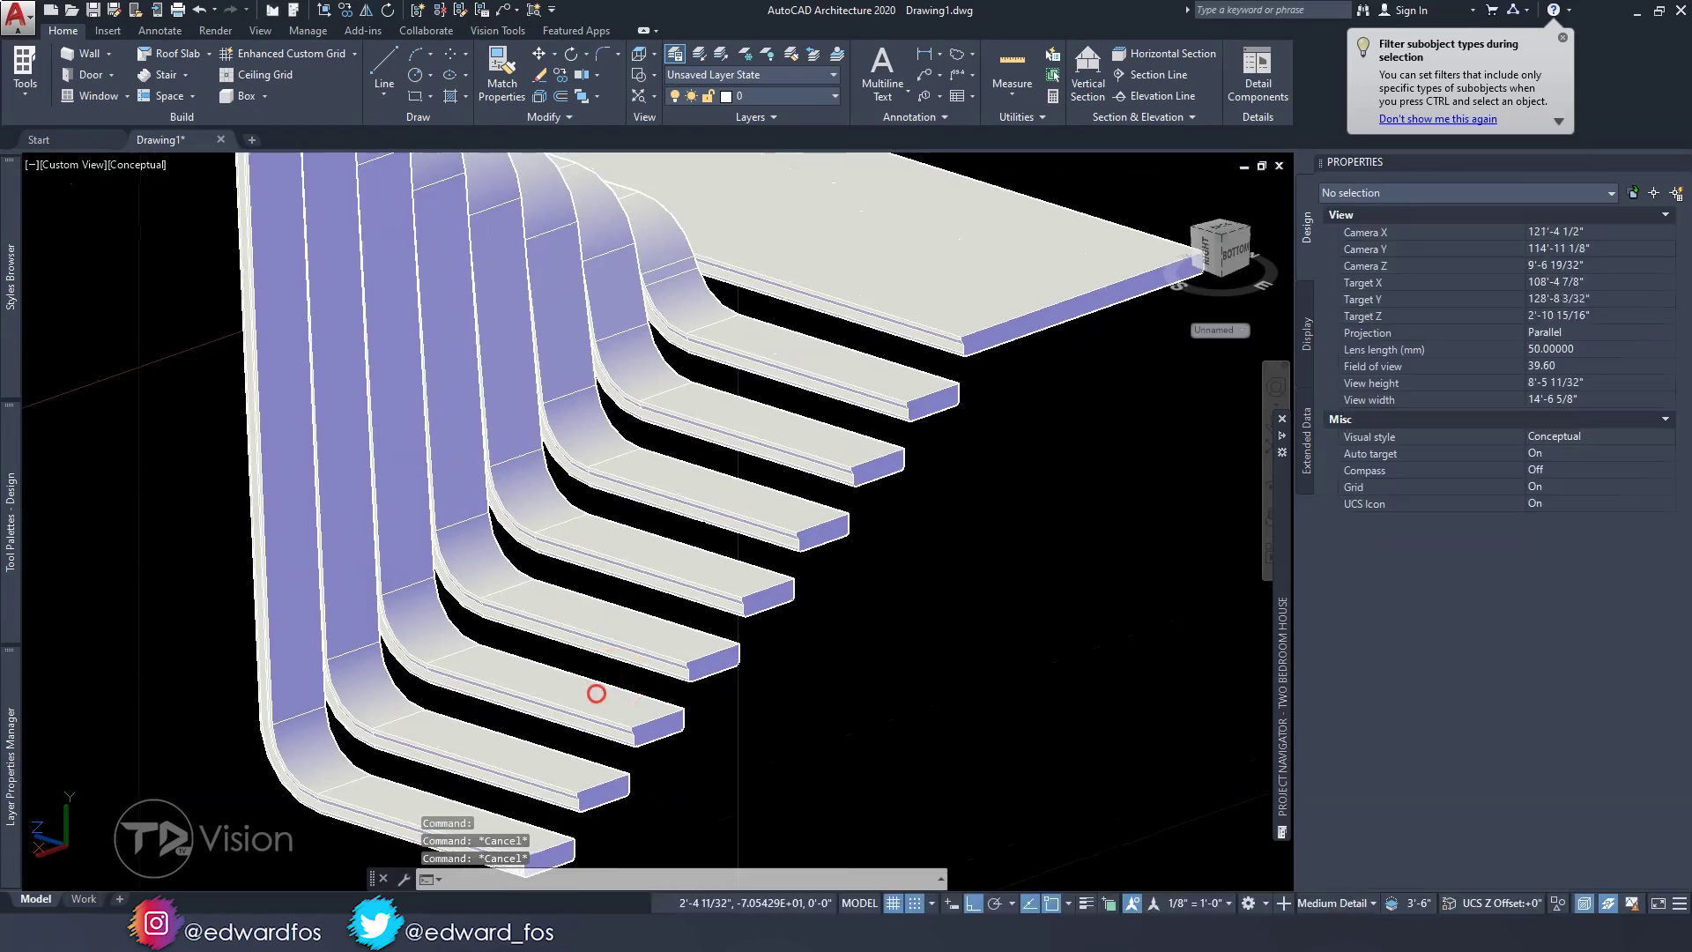
mouse_move(595, 694)
shift+middle_down()
mouse_move(605, 635)
mouse_move(495, 650)
mouse_move(532, 634)
mouse_move(721, 664)
mouse_move(480, 646)
mouse_move(685, 647)
mouse_move(593, 559)
mouse_move(585, 593)
mouse_move(635, 559)
shift+middle_up()
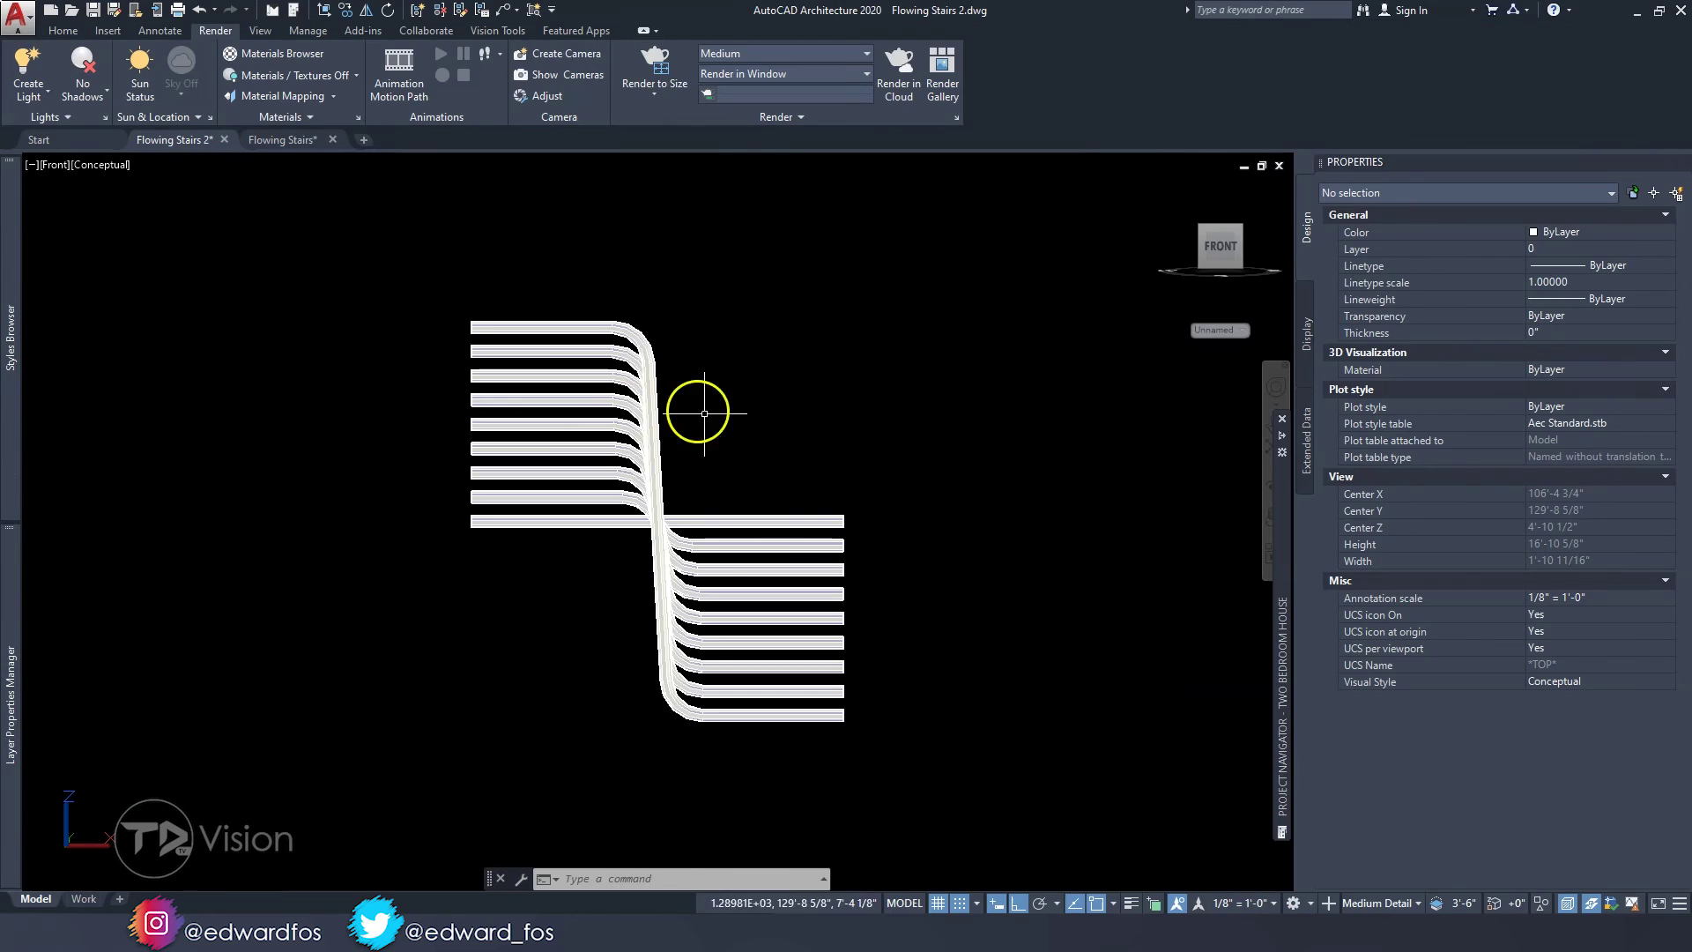
- From an isometric view, window-select the eight treads and landing and GROUP them
click(1241, 229)
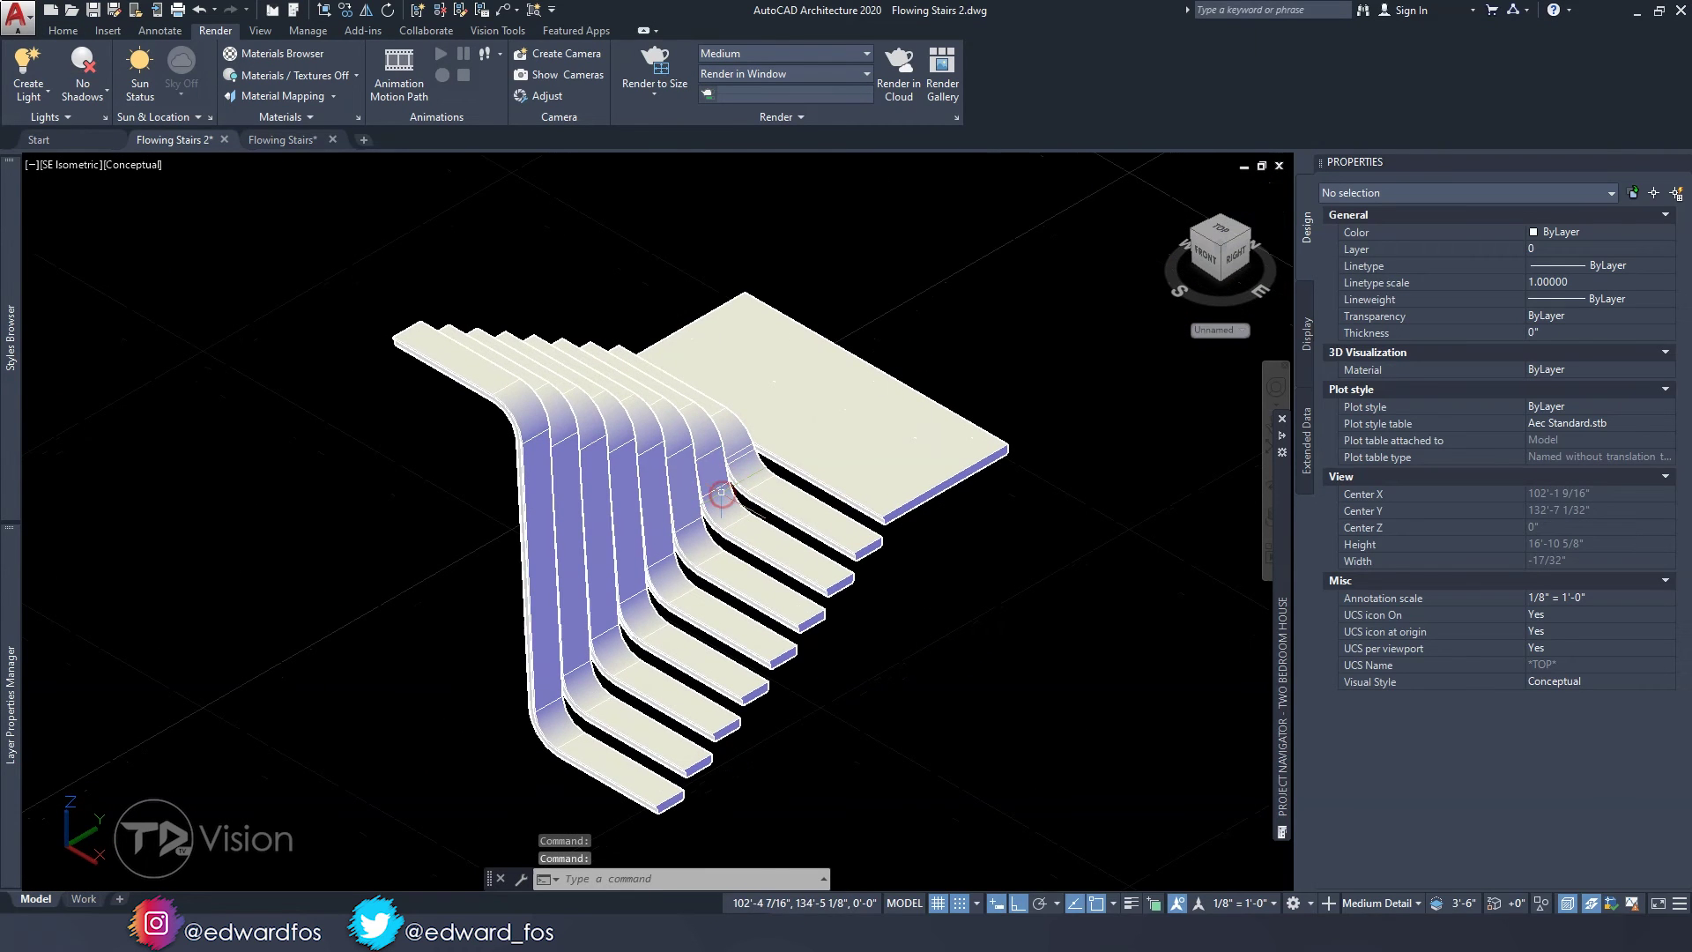
middle_drag(670, 524, 684, 453)
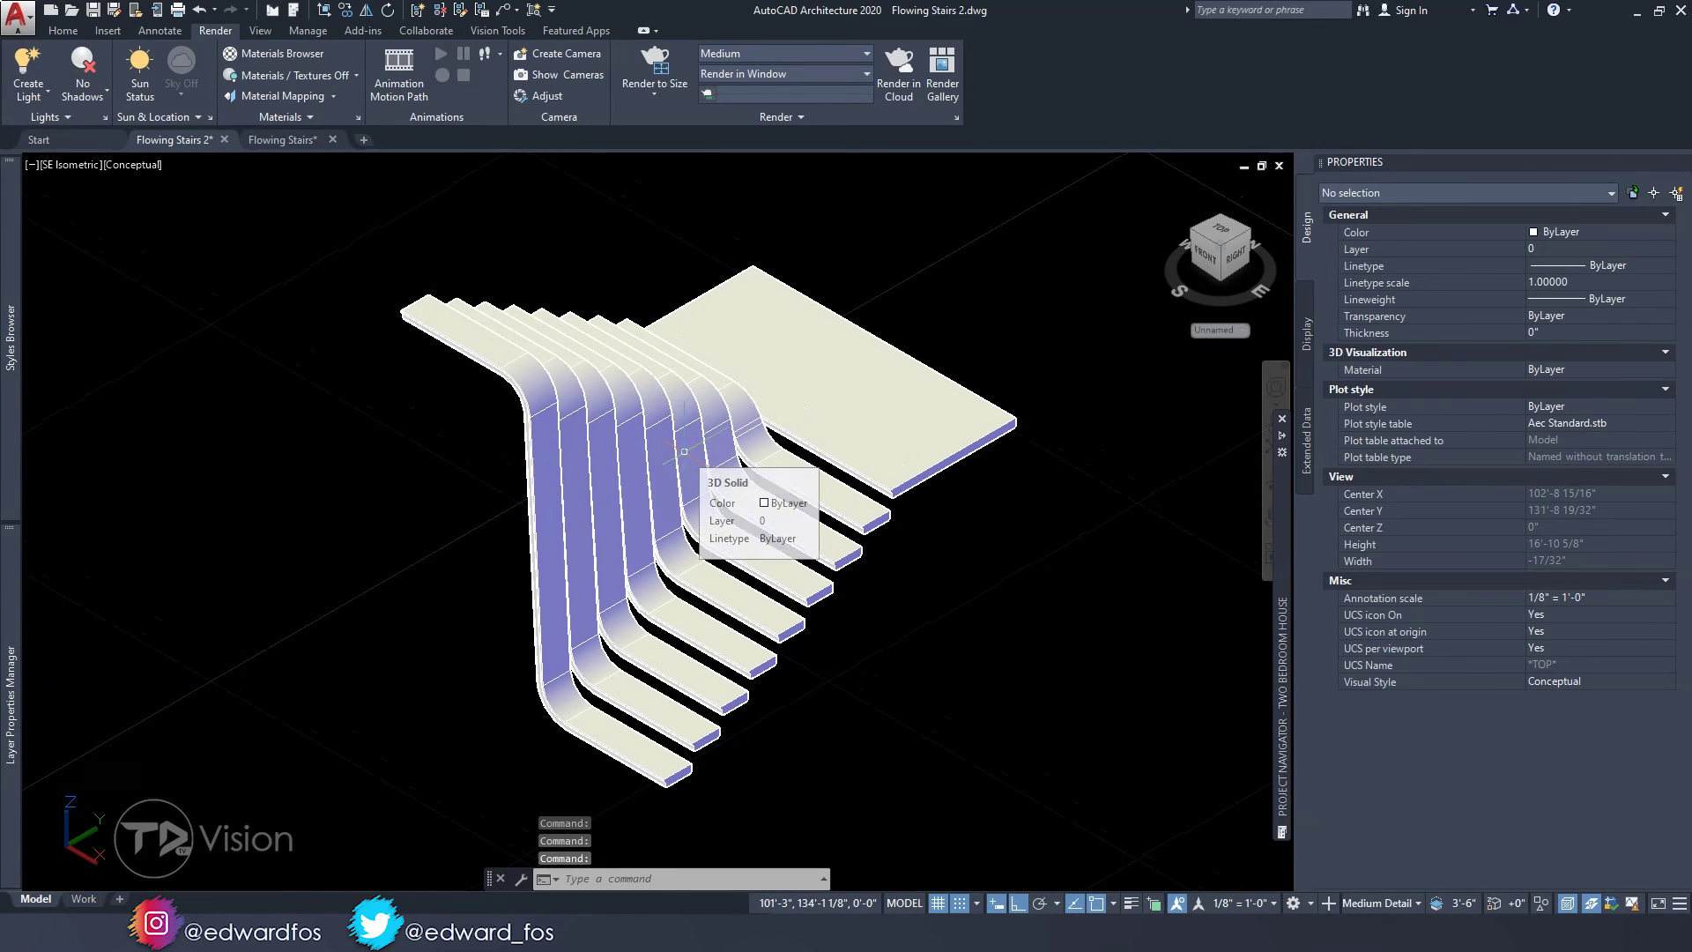
scroll(684, 452, down, 3)
click(1043, 702)
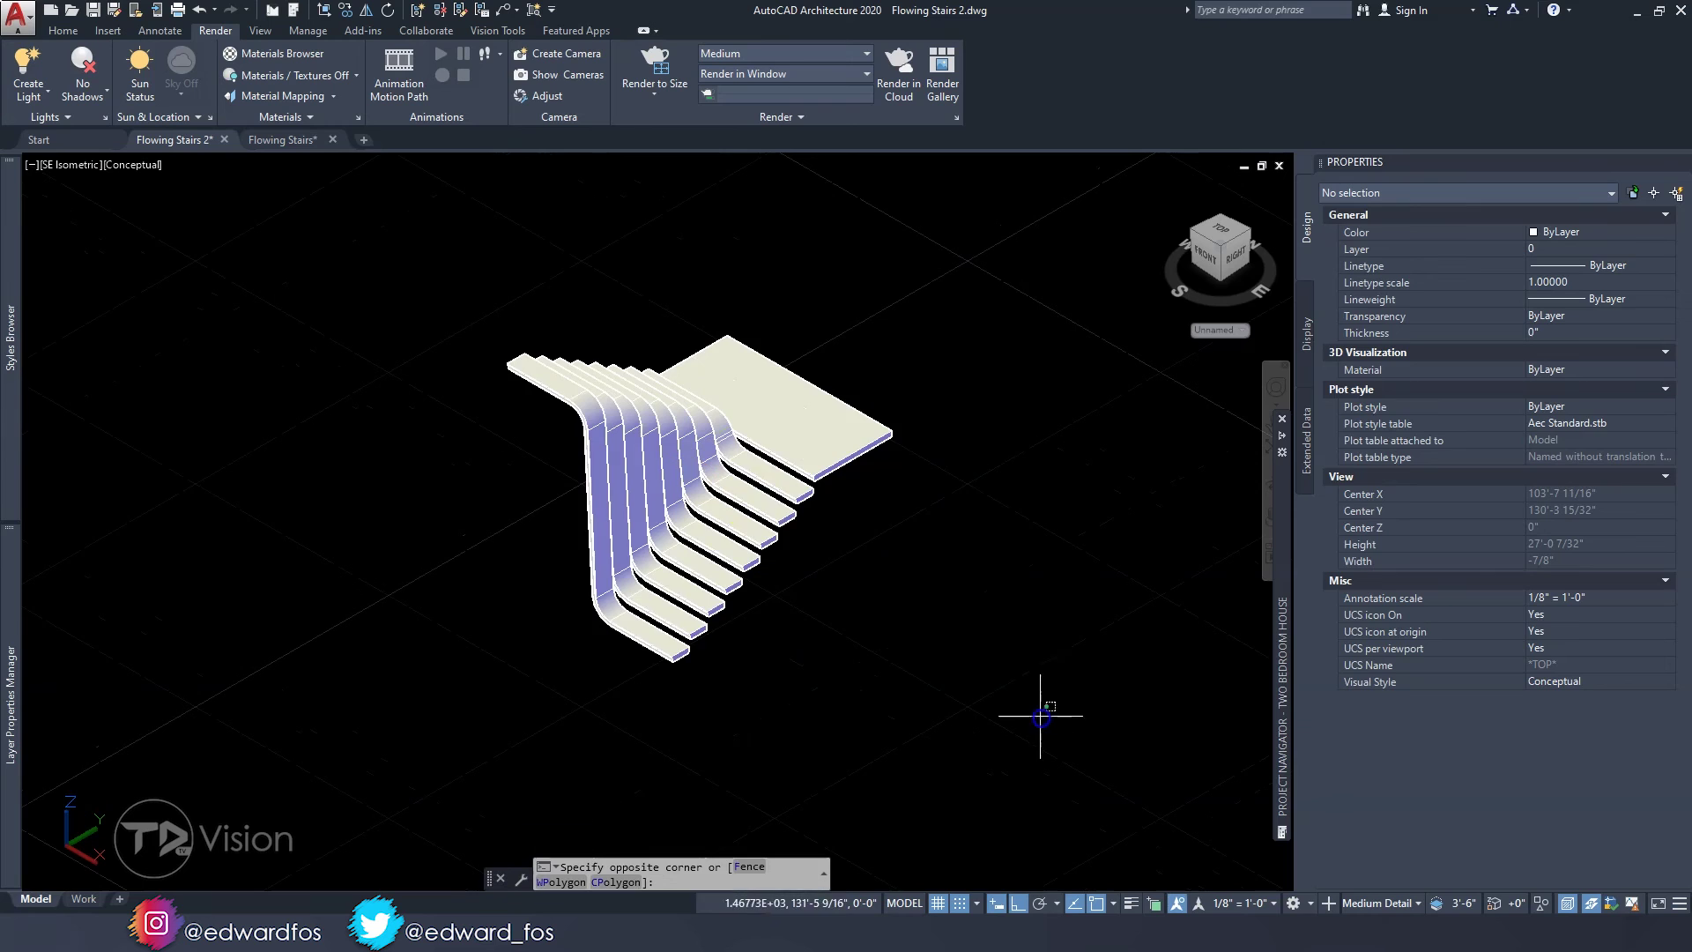
click(441, 274)
scroll(662, 471, up, 2)
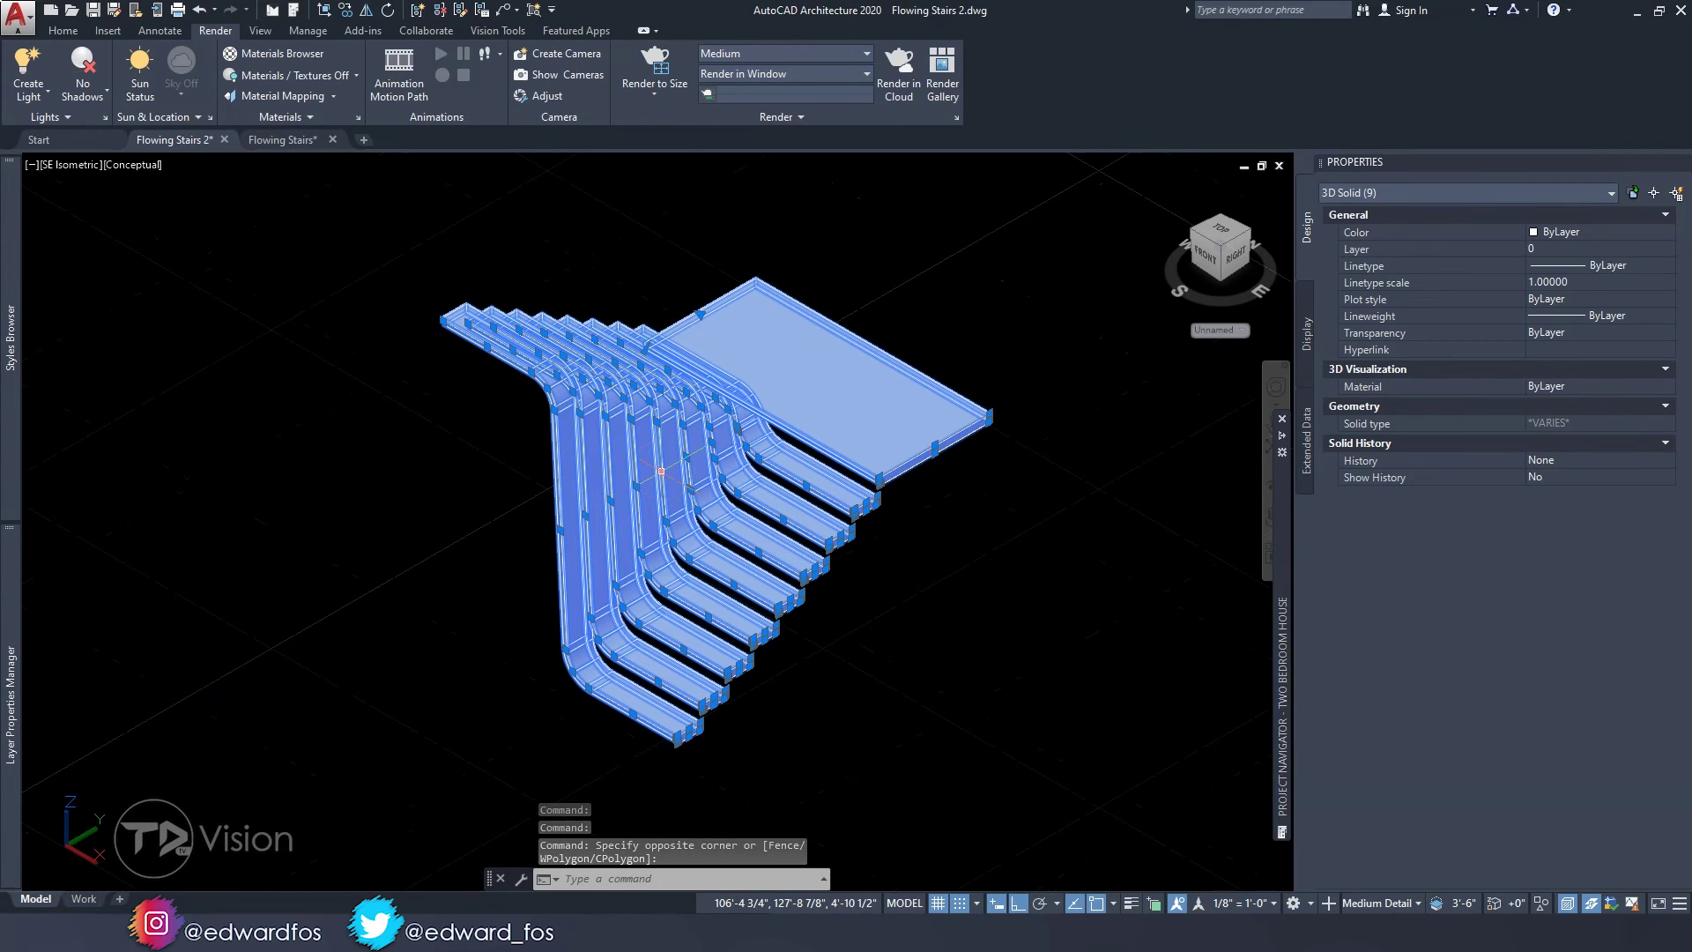
text(group)
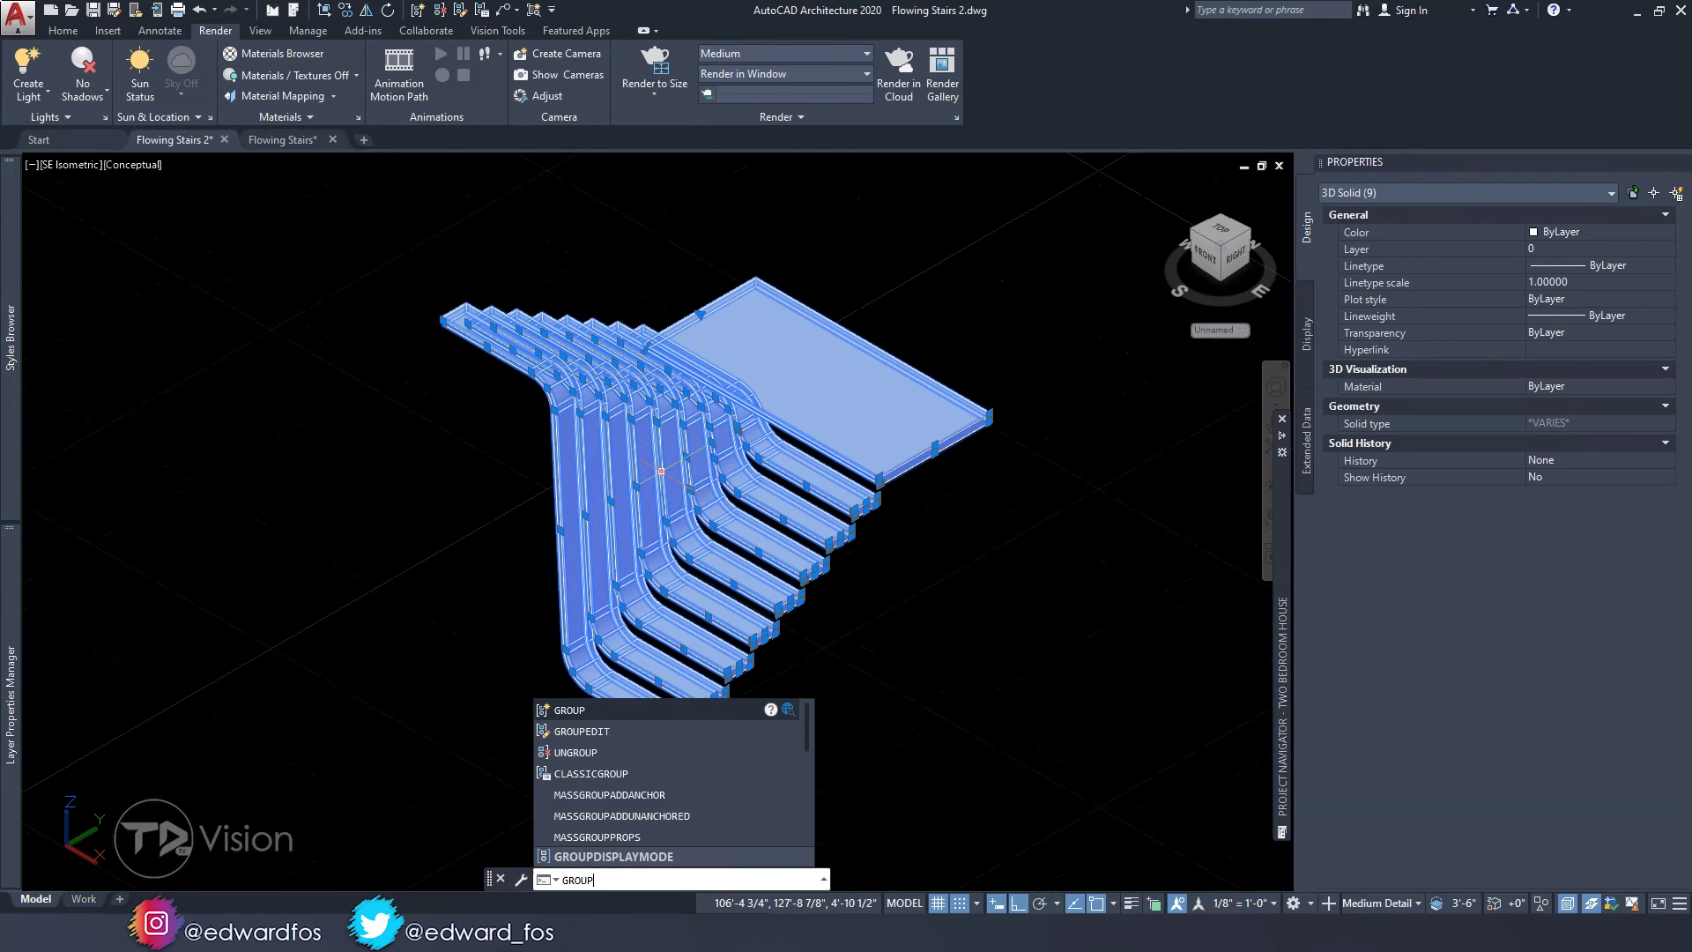
key(Return)
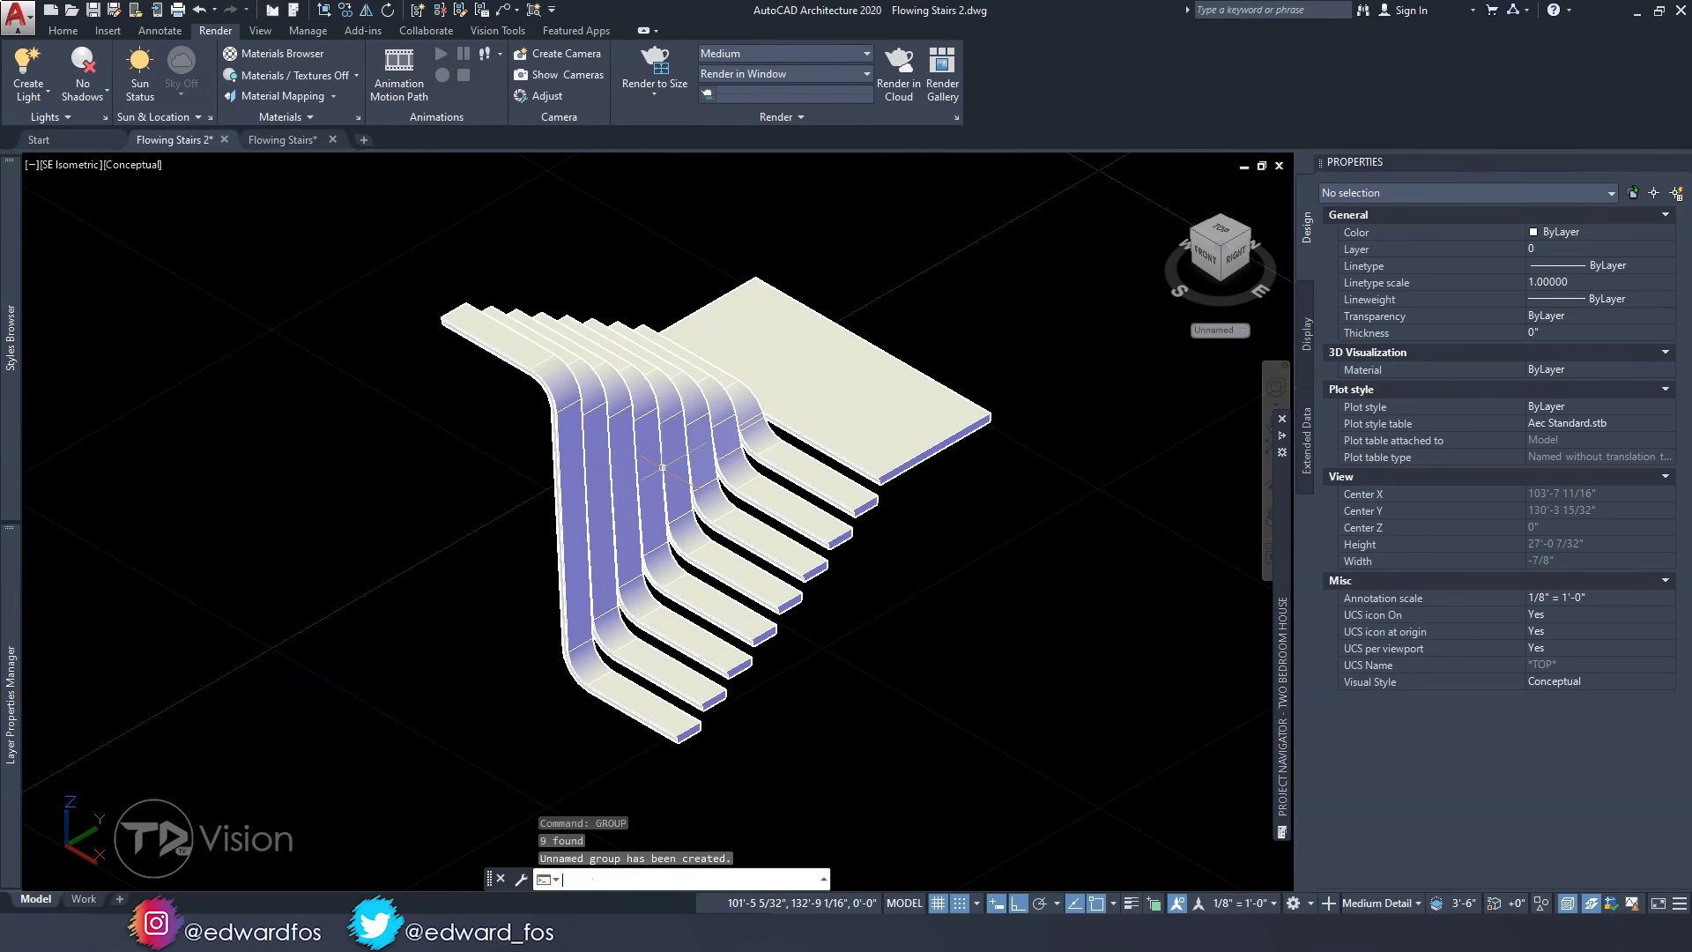
click(818, 407)
shift+middle_drag(818, 408, 607, 511)
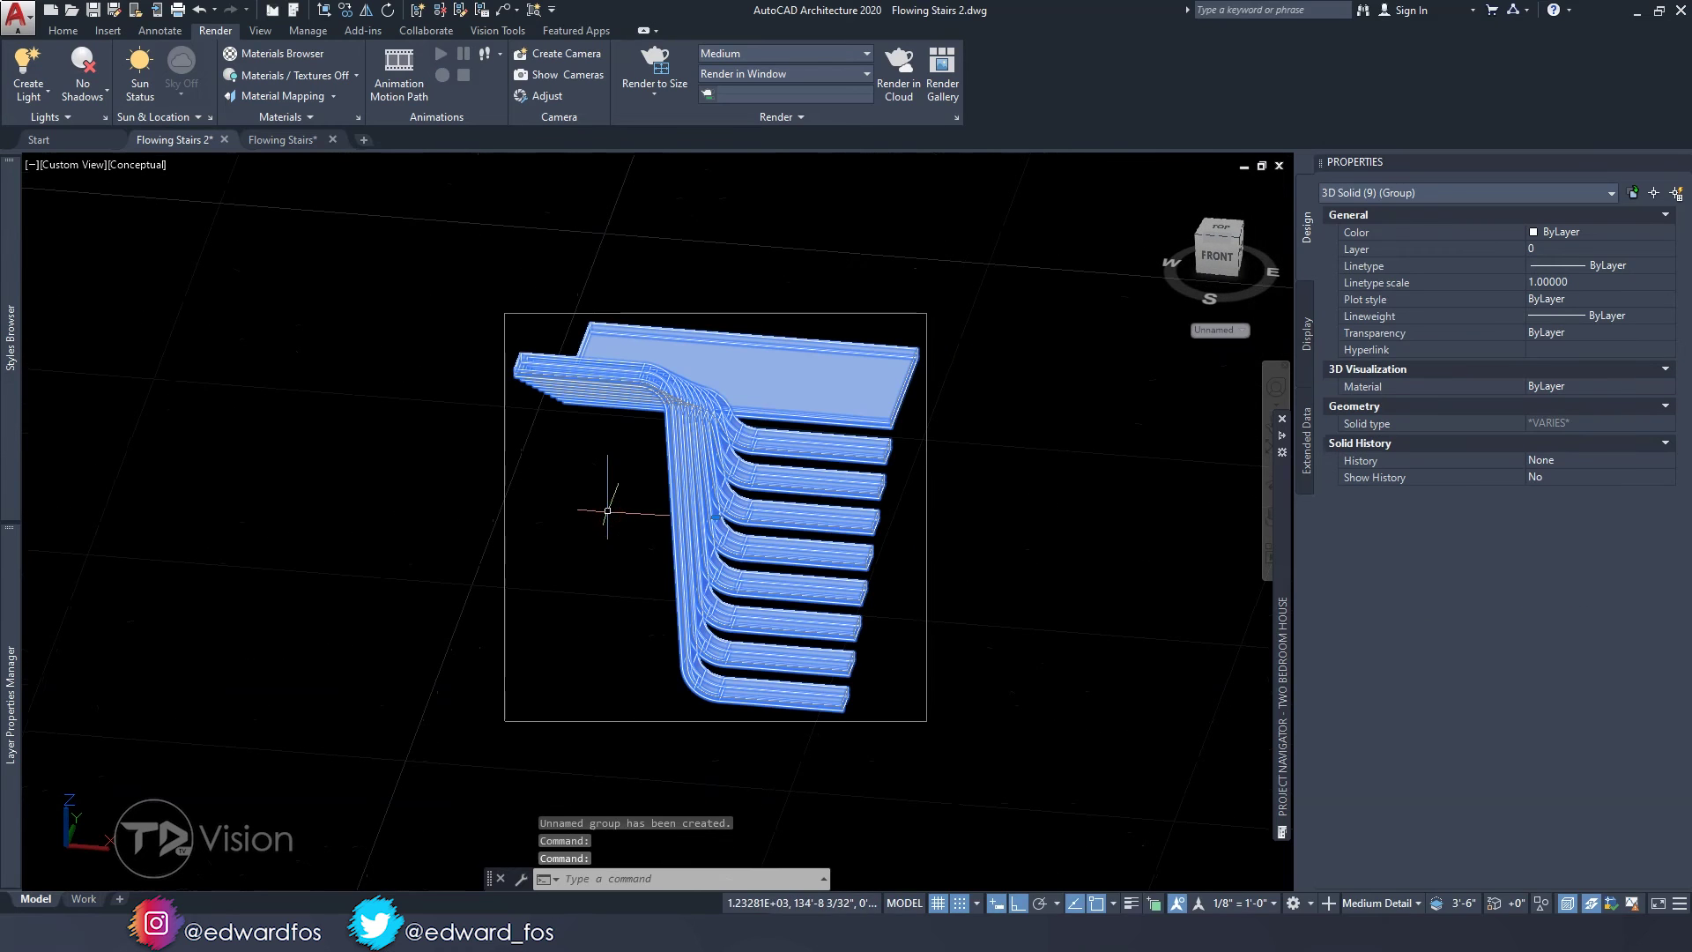
shift+middle_drag(788, 459, 751, 475)
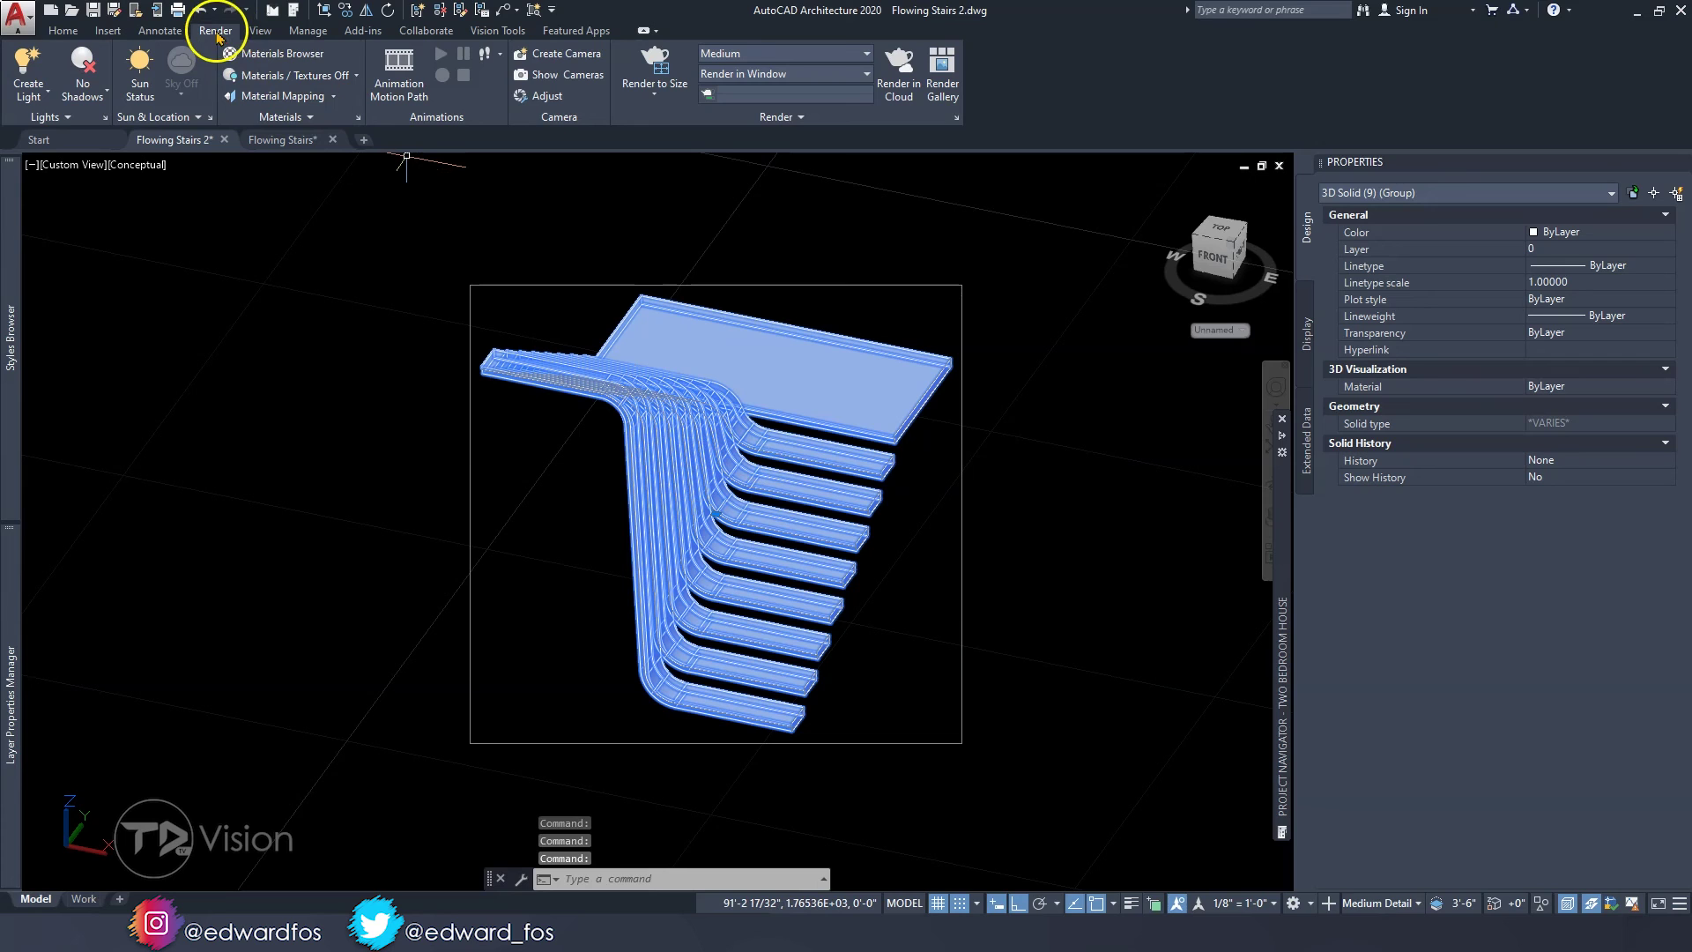
- In the Materials Browser, show Wood as small thumbnails and add Rose Myrtle to Document Materials
click(263, 57)
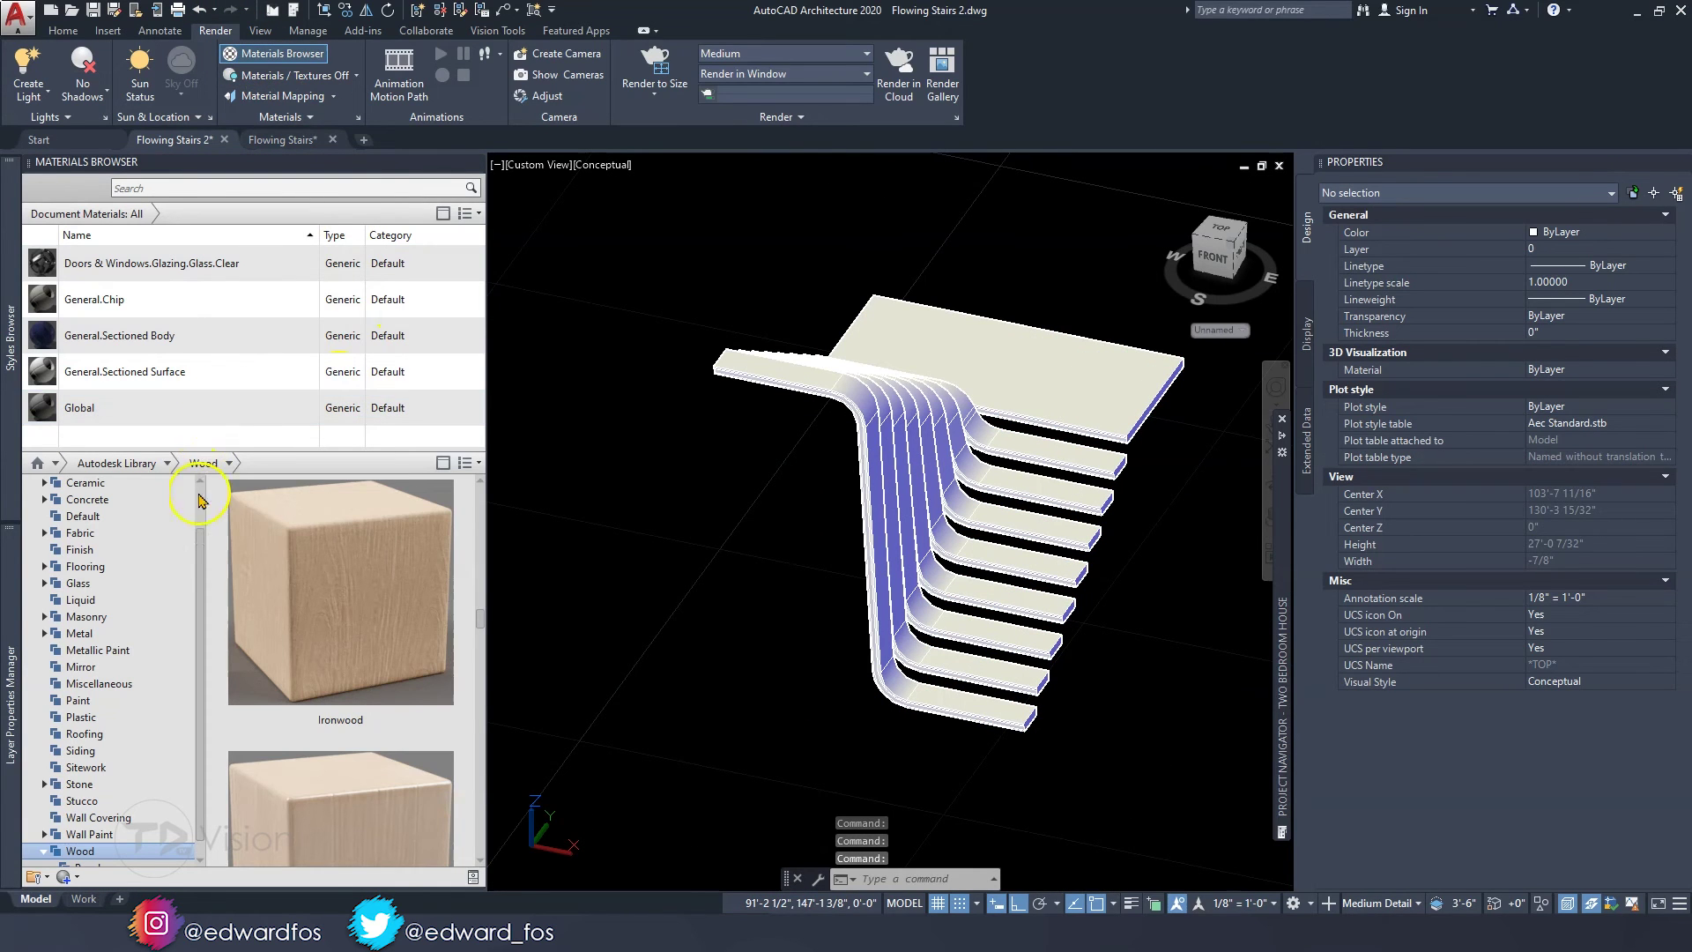
scroll(55, 522, up, 2)
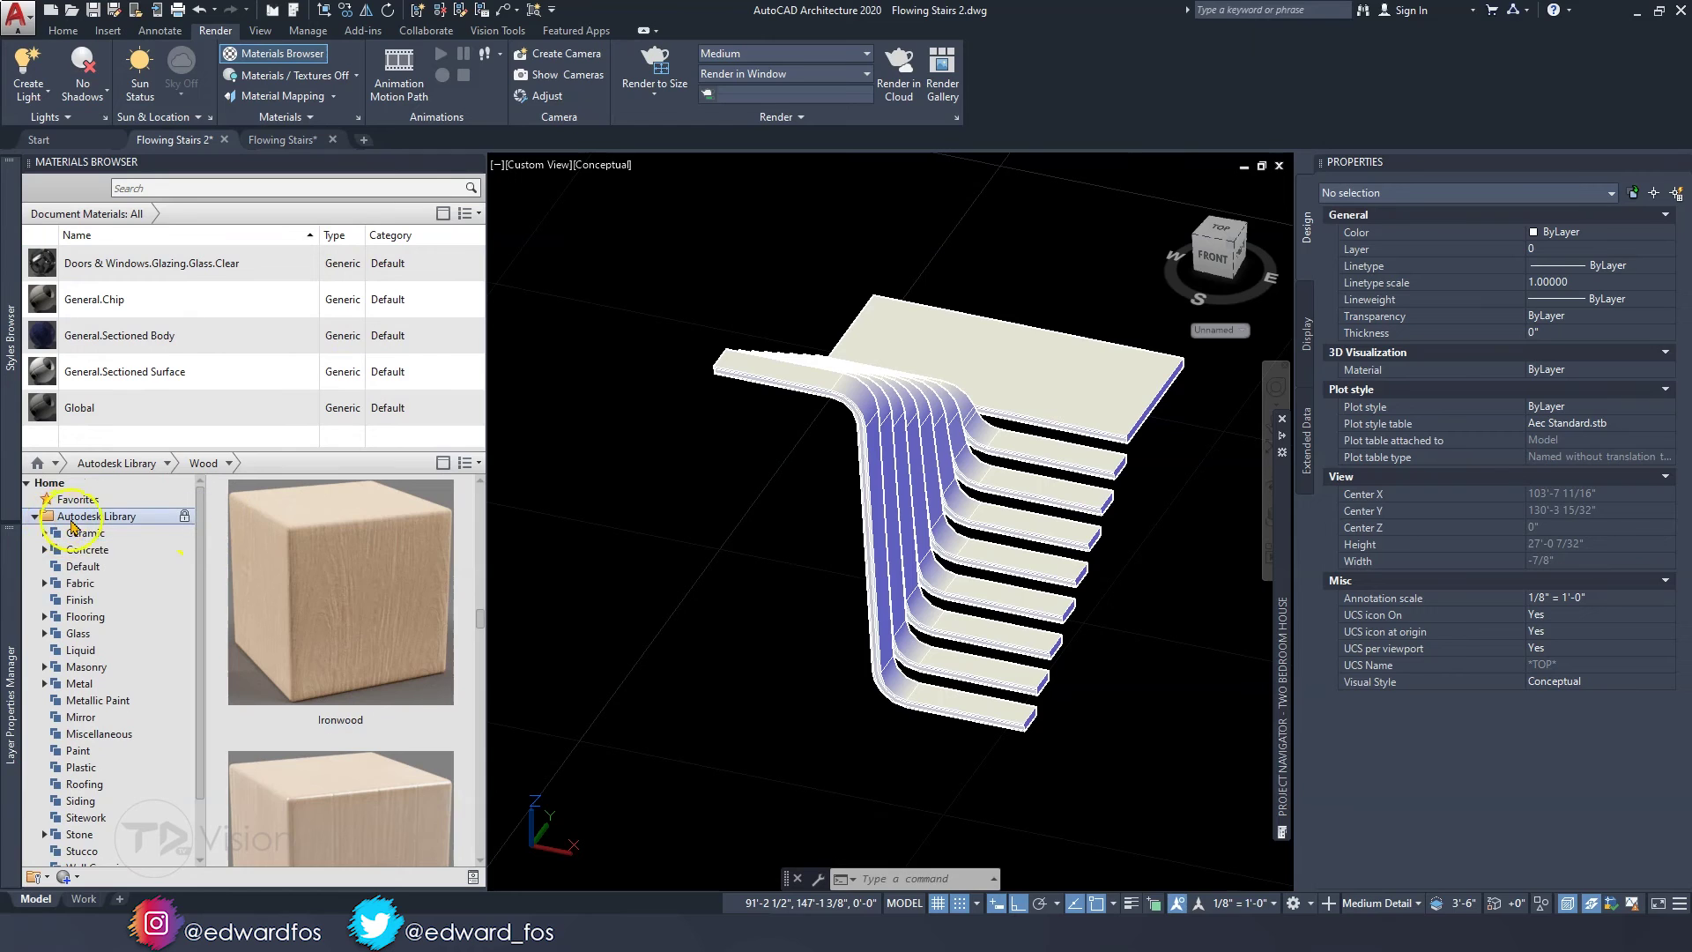
drag(200, 529, 201, 579)
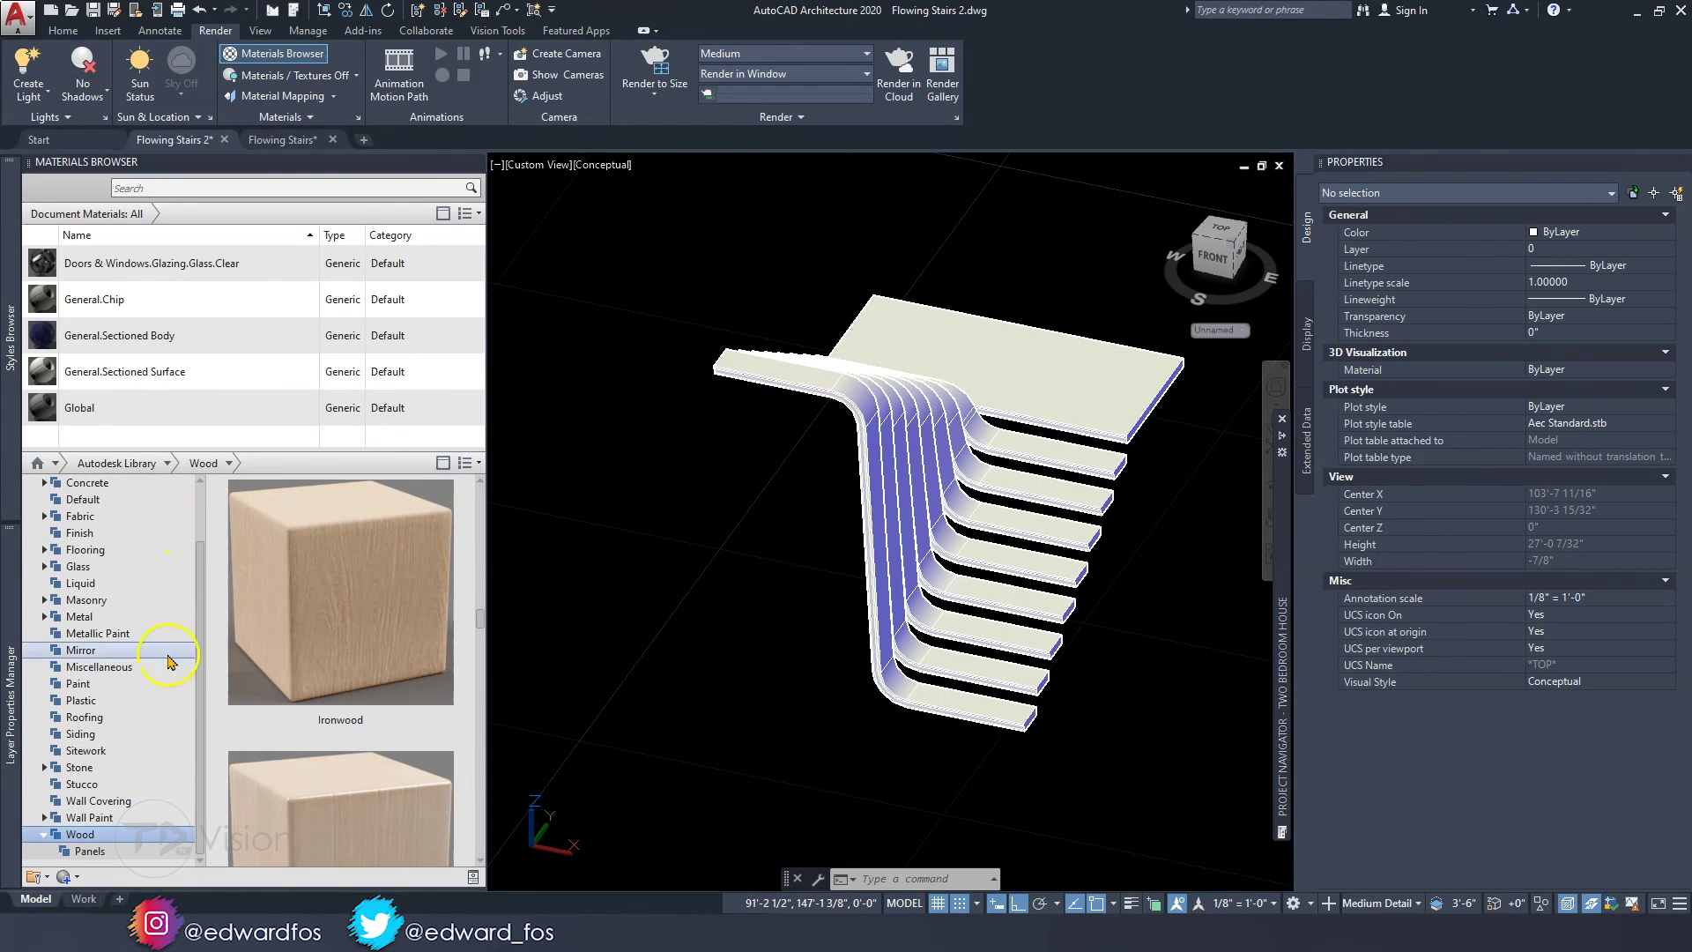
scroll(366, 623, down, 3)
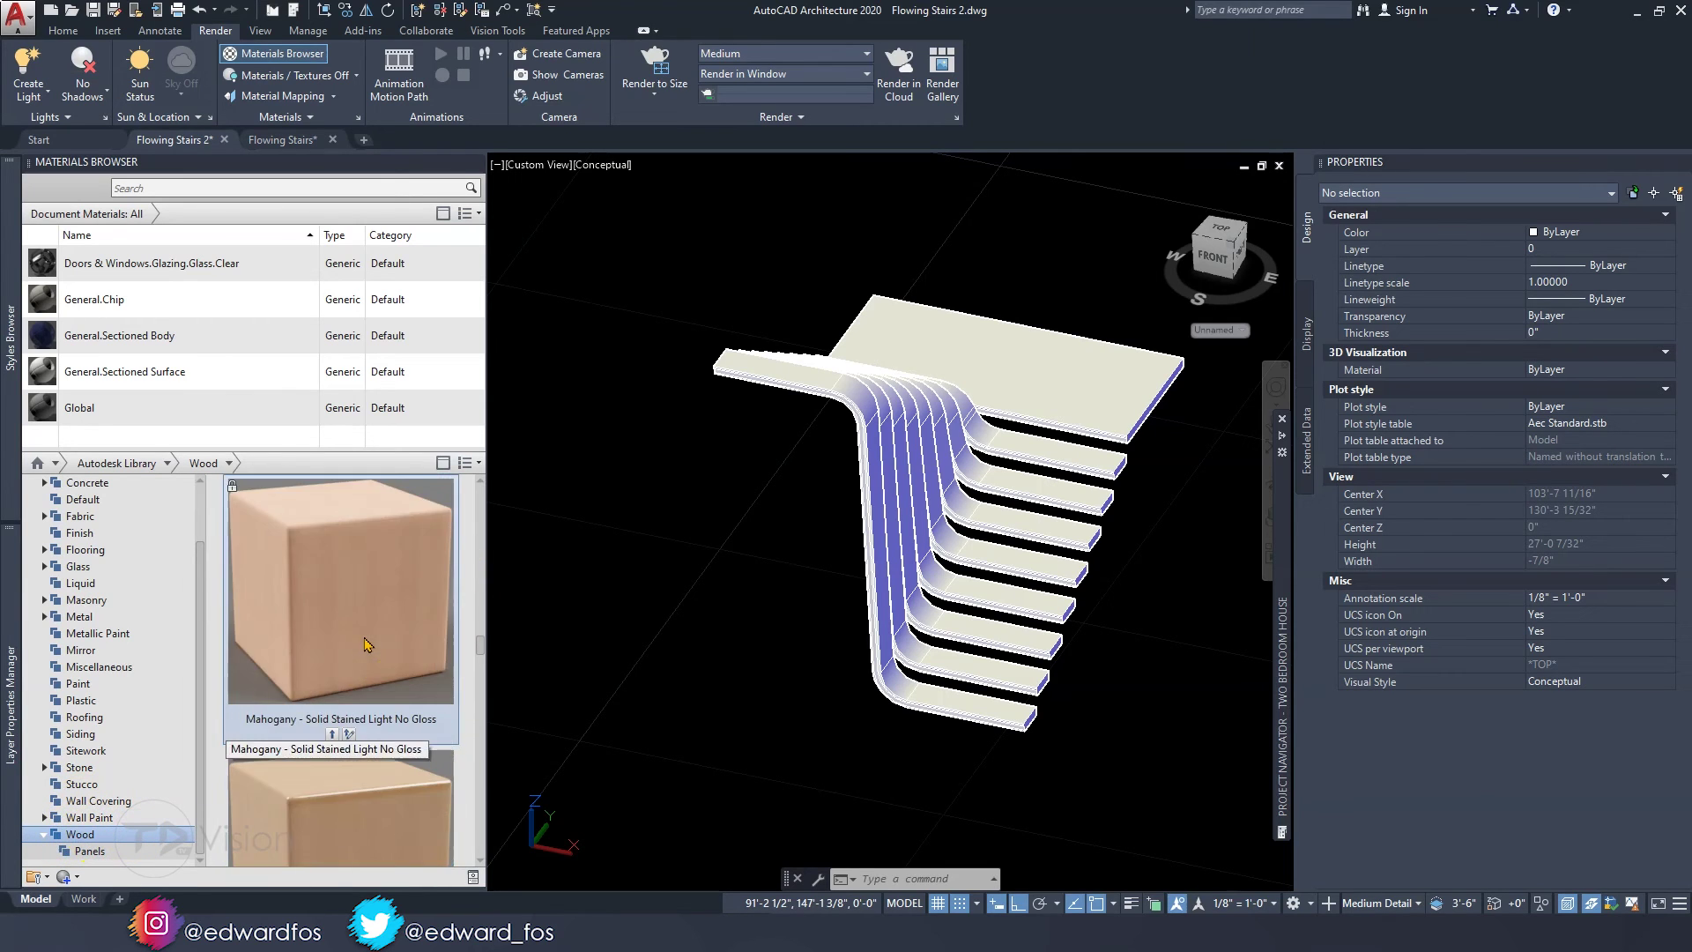
scroll(366, 643, down, 2)
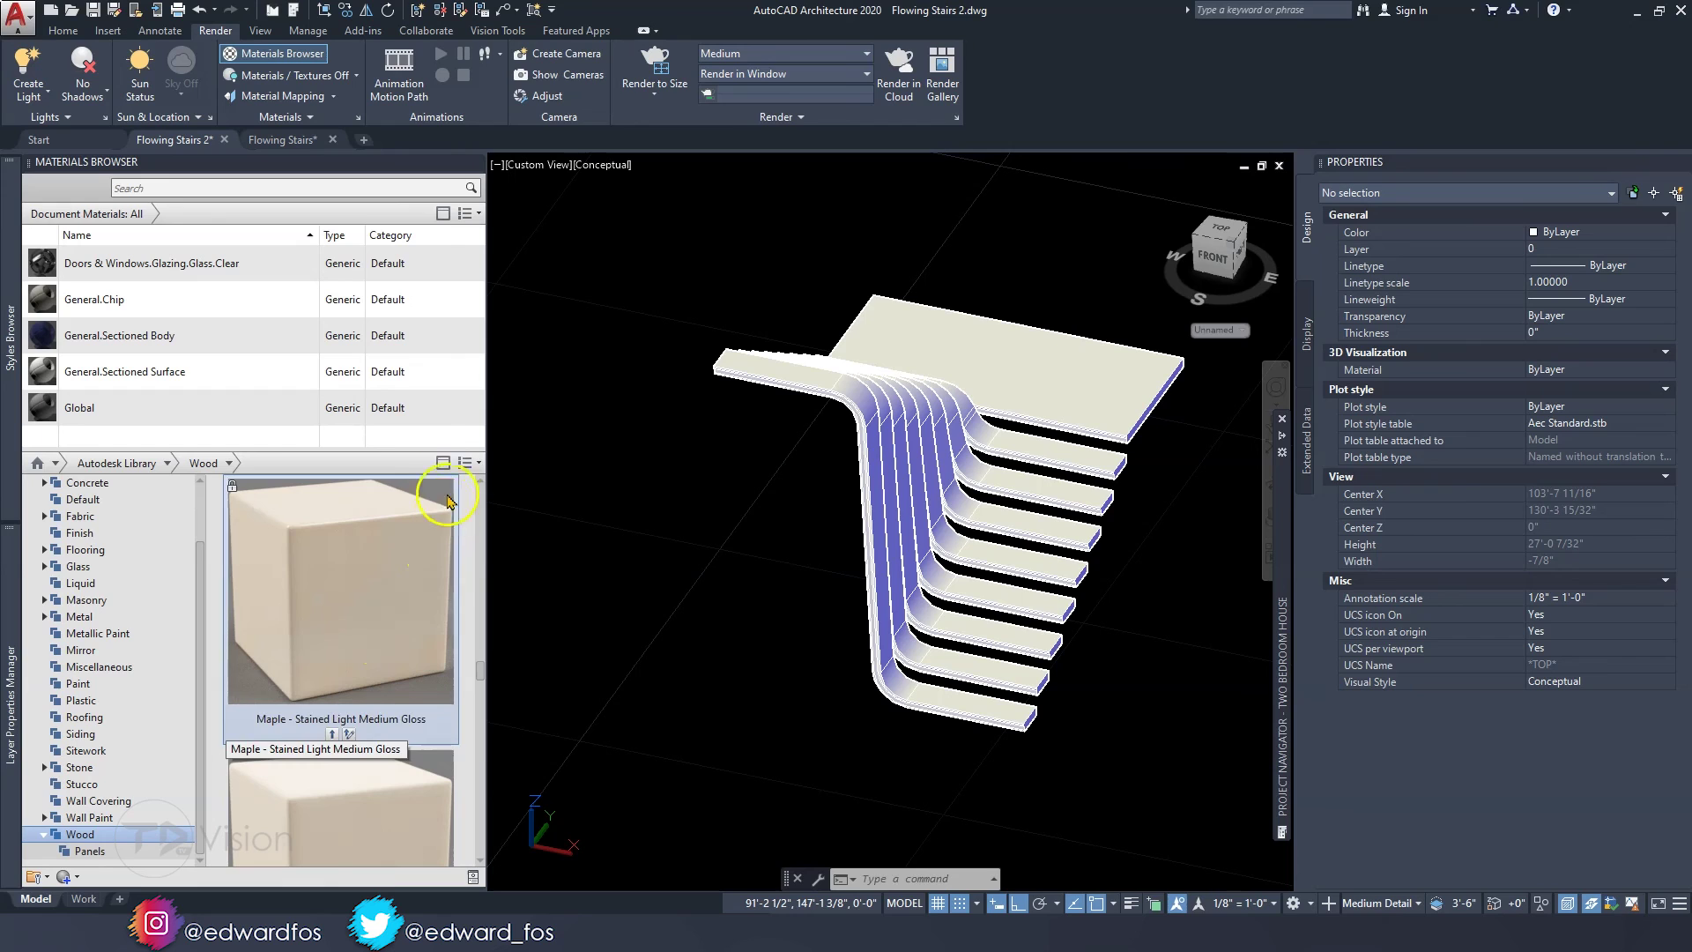
click(467, 463)
click(496, 734)
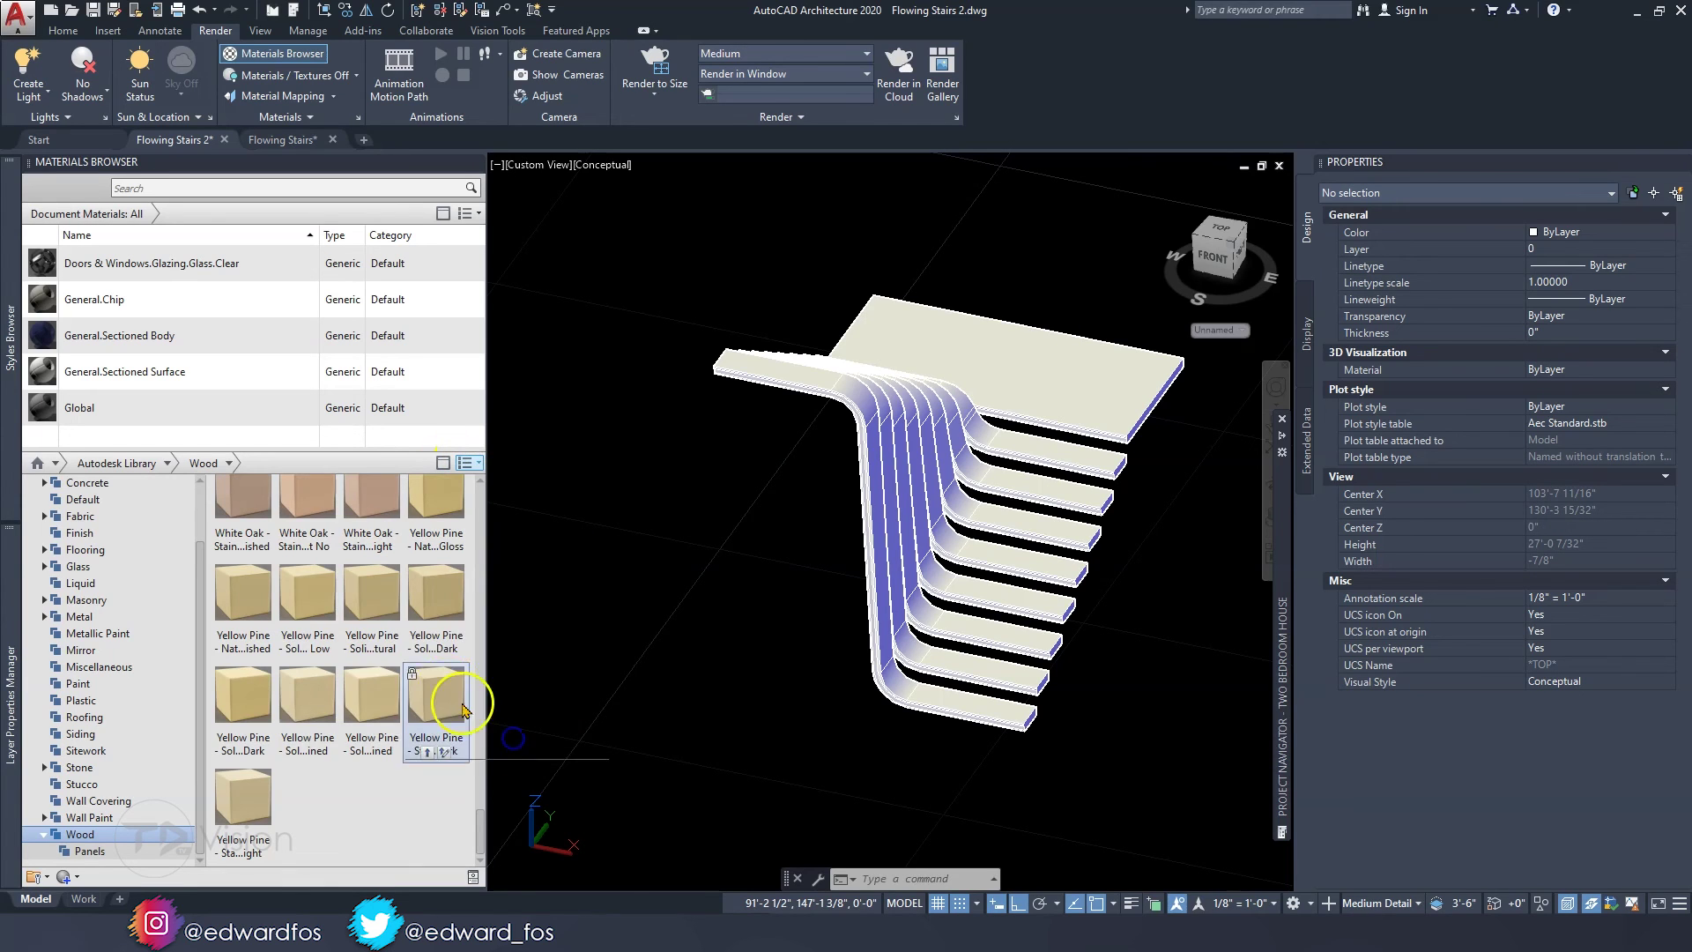
scroll(389, 656, up, 5)
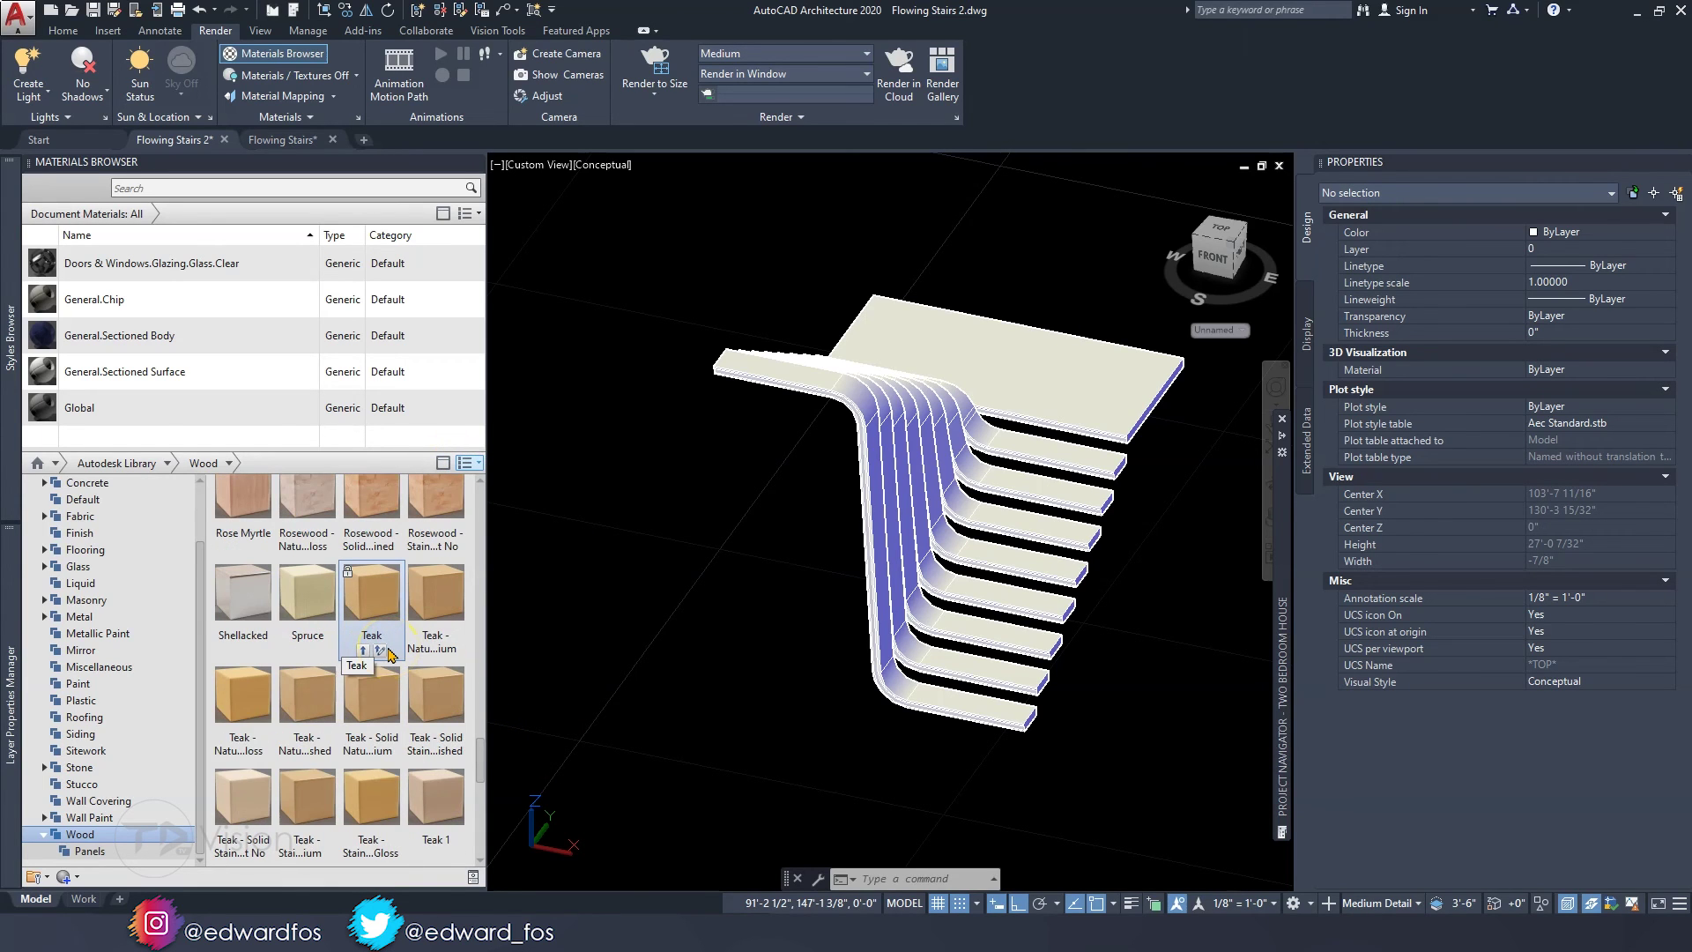
scroll(389, 656, up, 3)
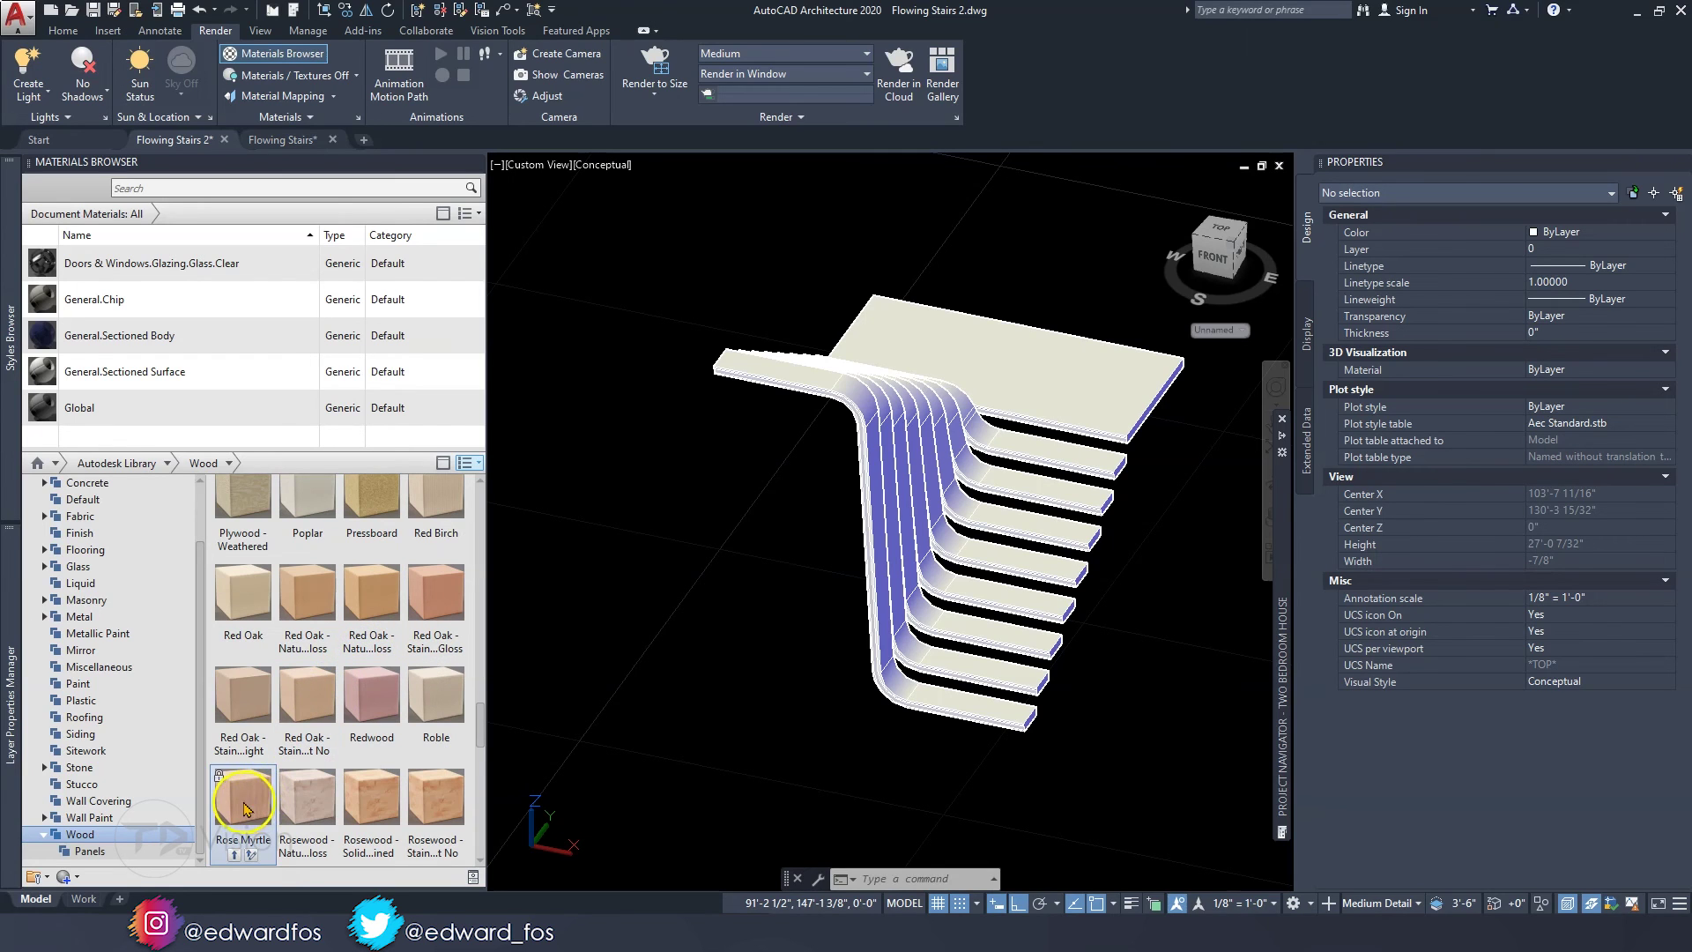
drag(254, 805, 255, 424)
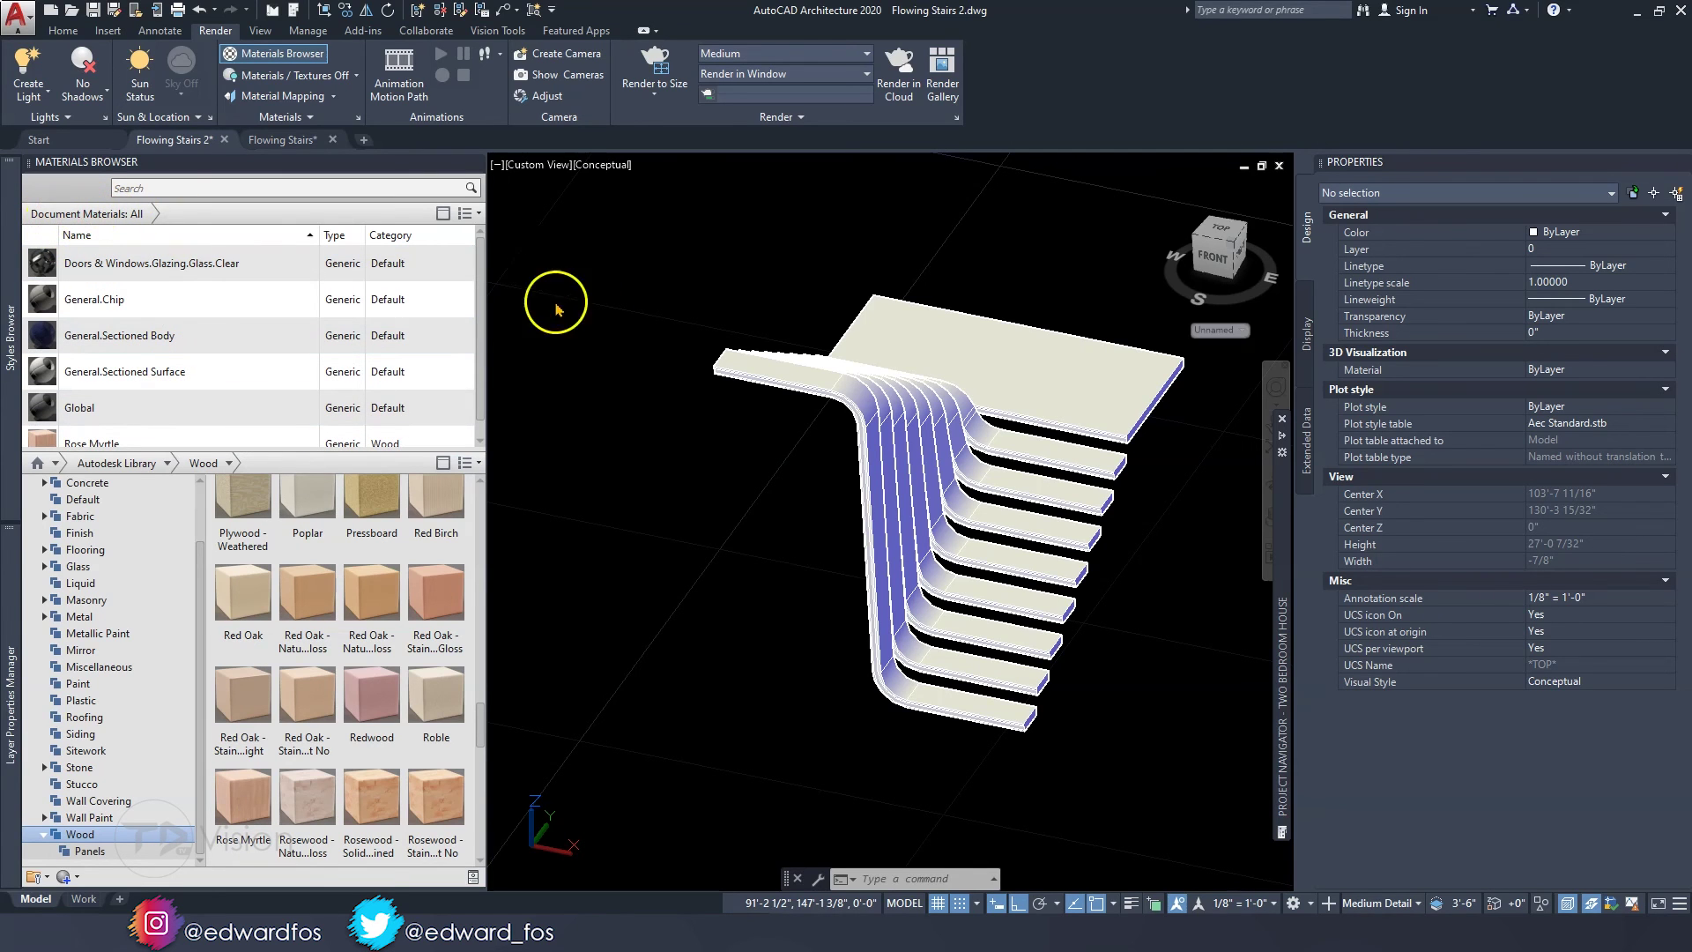
click(607, 315)
- Set the grouped stair's Material property to Rose Myrtle in the Properties palette
key(Escape)
click(889, 323)
middle_drag(955, 377, 886, 371)
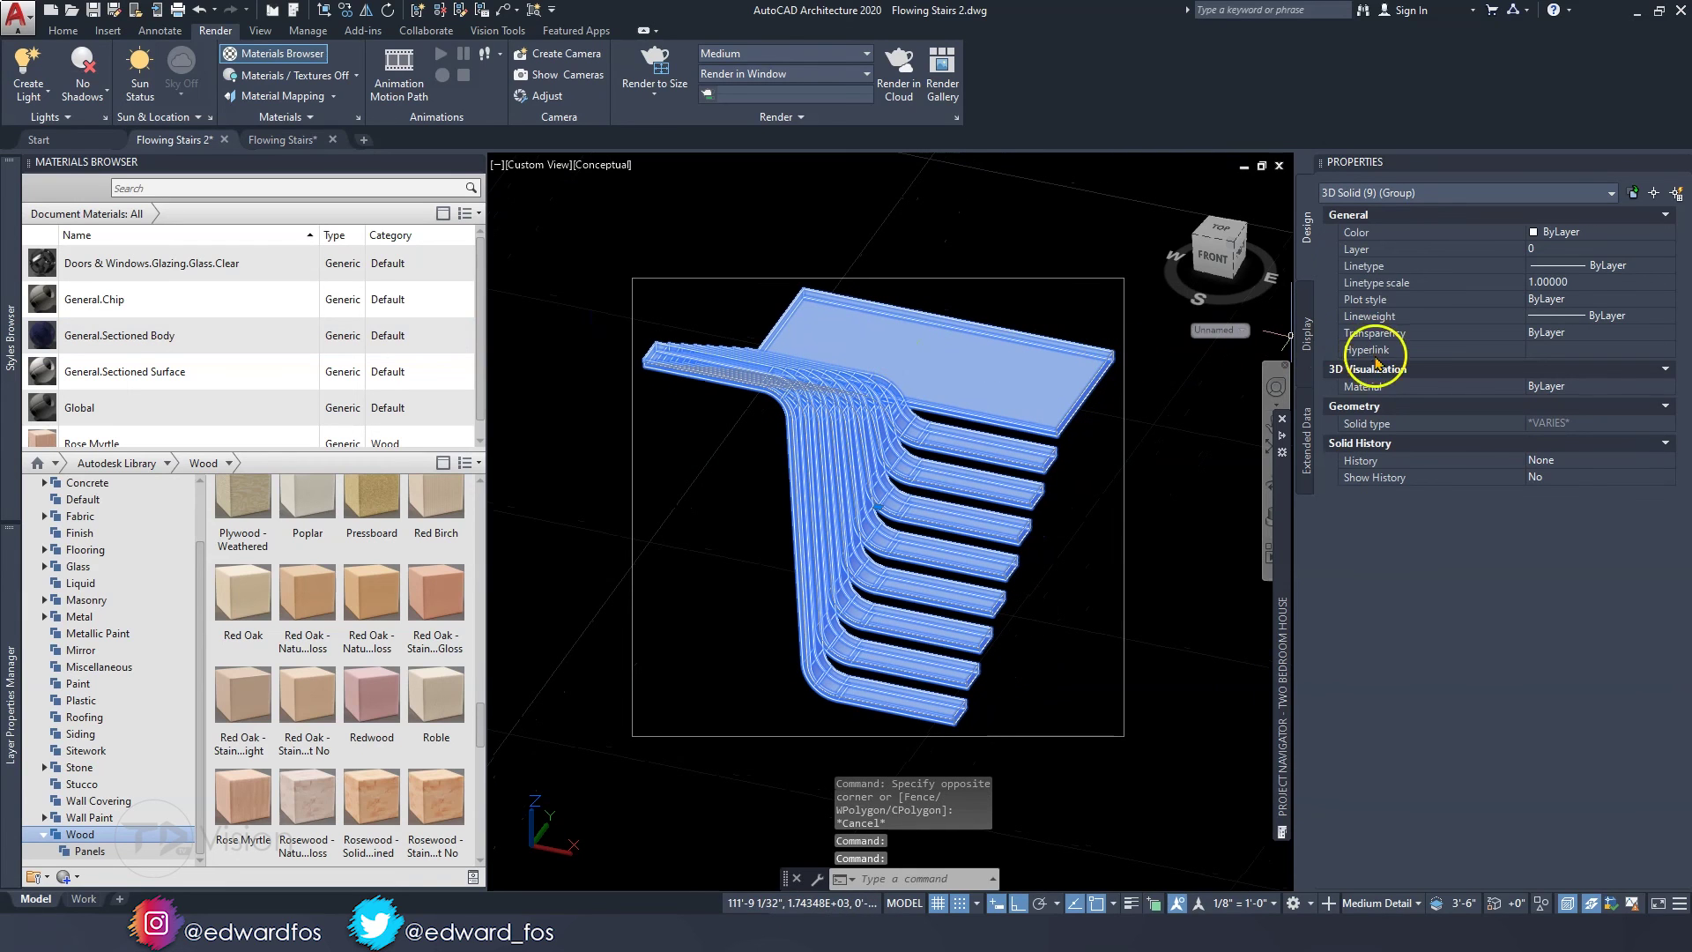
click(1571, 387)
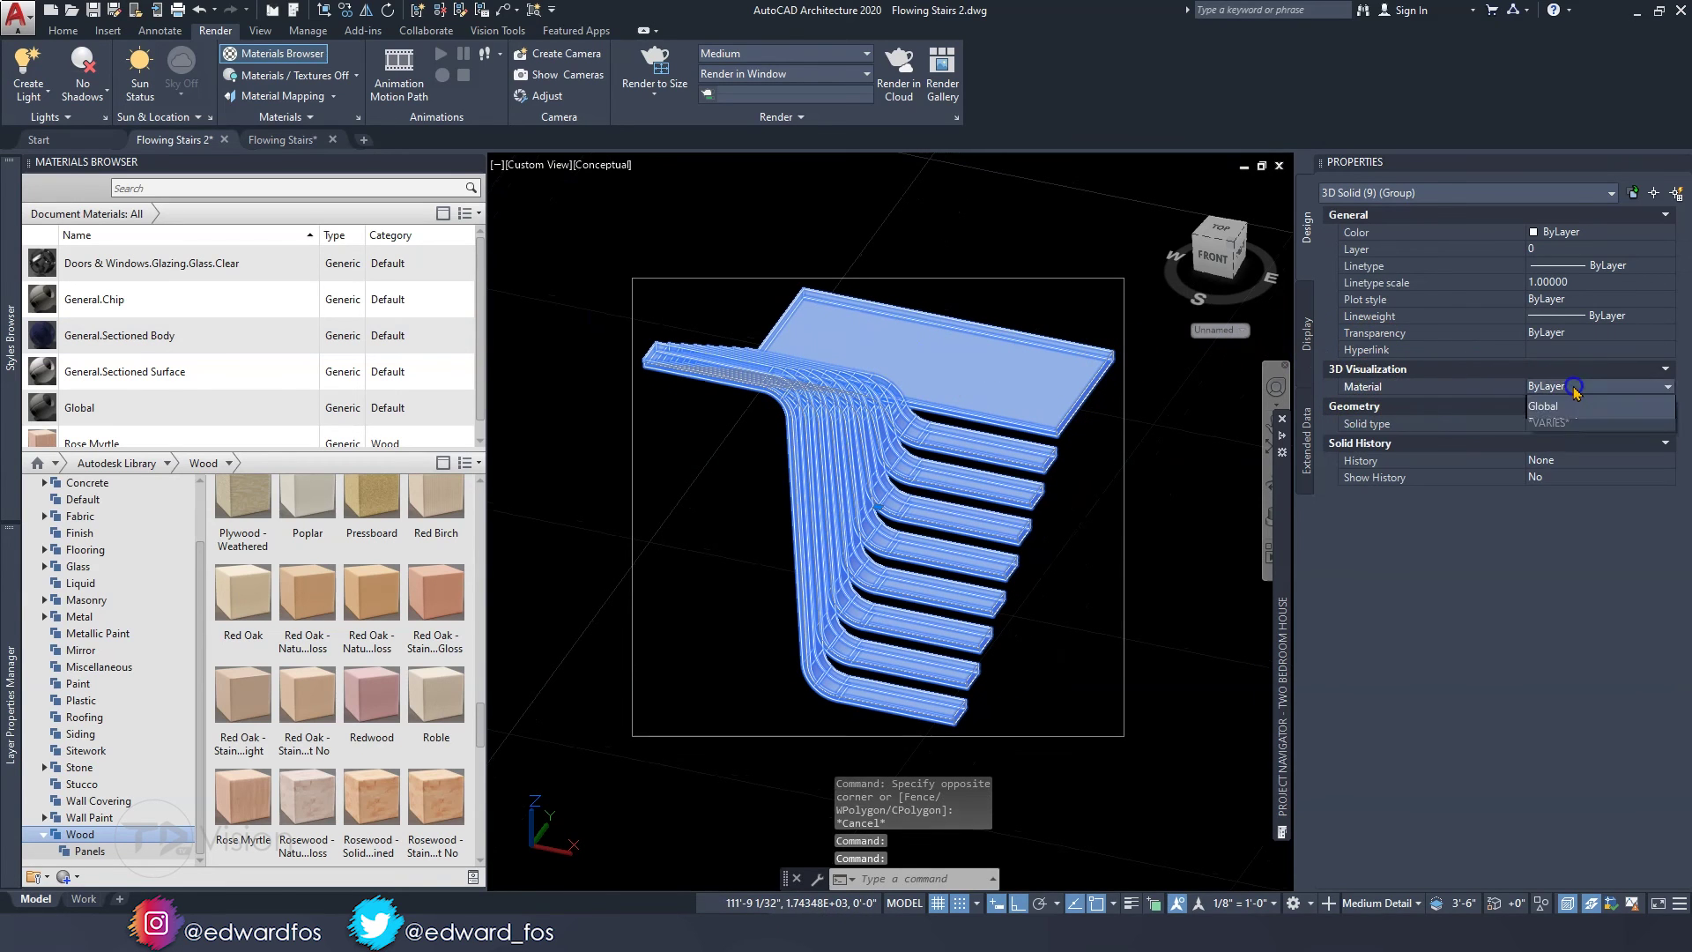
click(1571, 387)
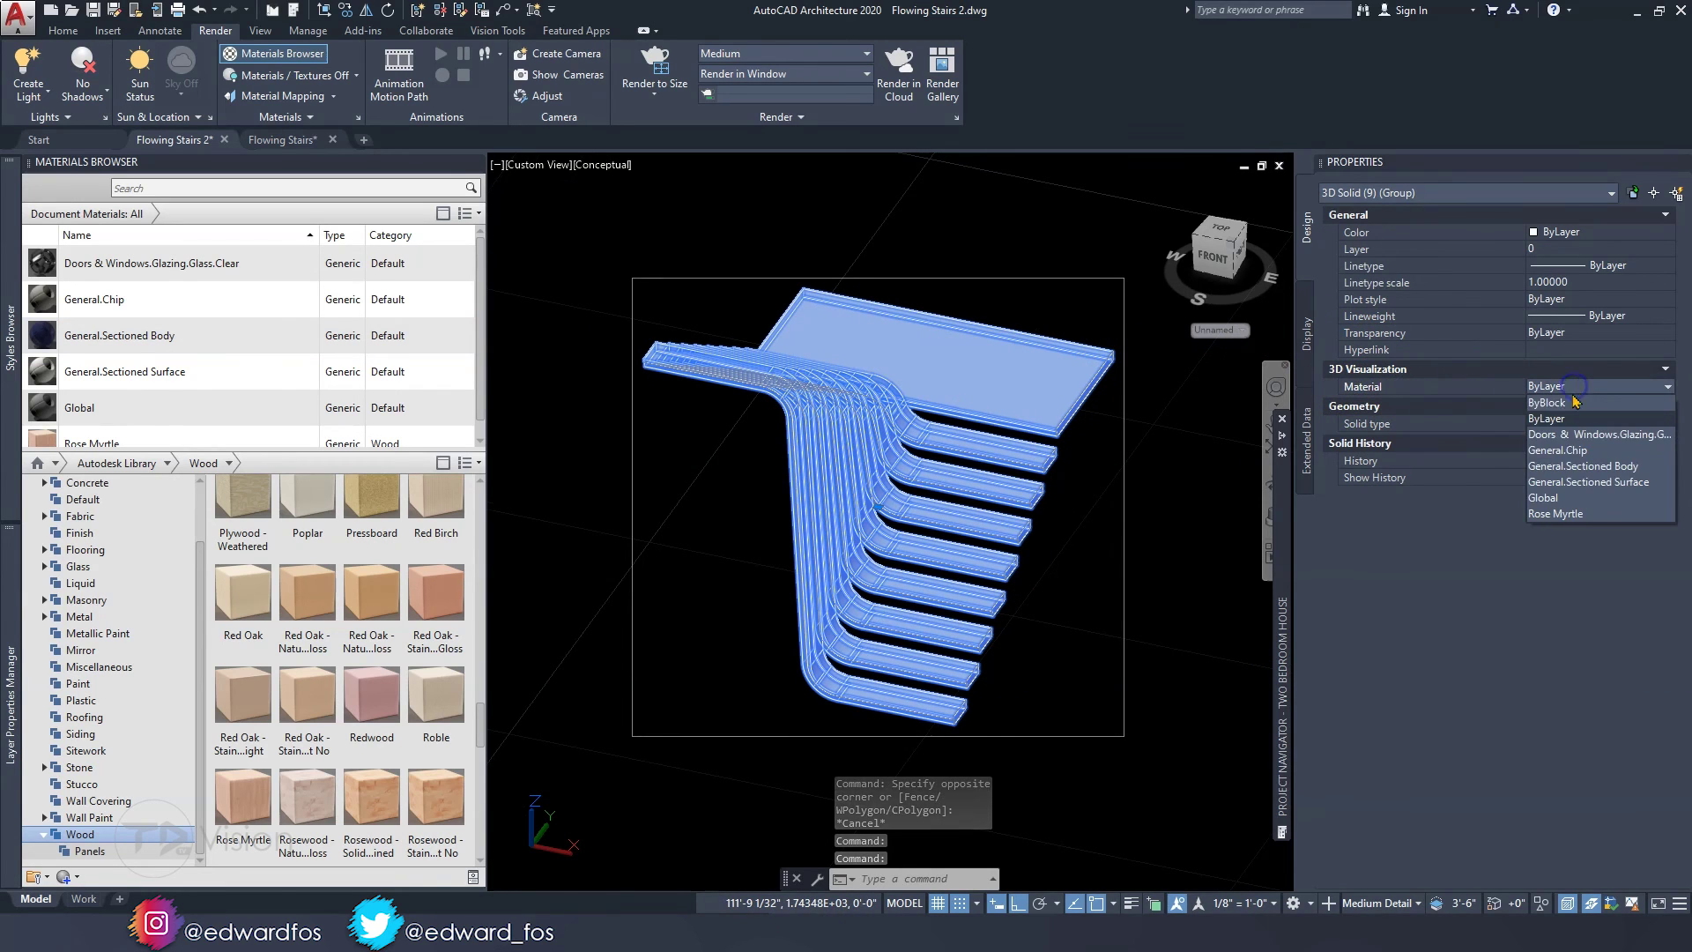
click(1572, 518)
key(Escape)
key(Escape)
shift+middle_drag(919, 511, 886, 516)
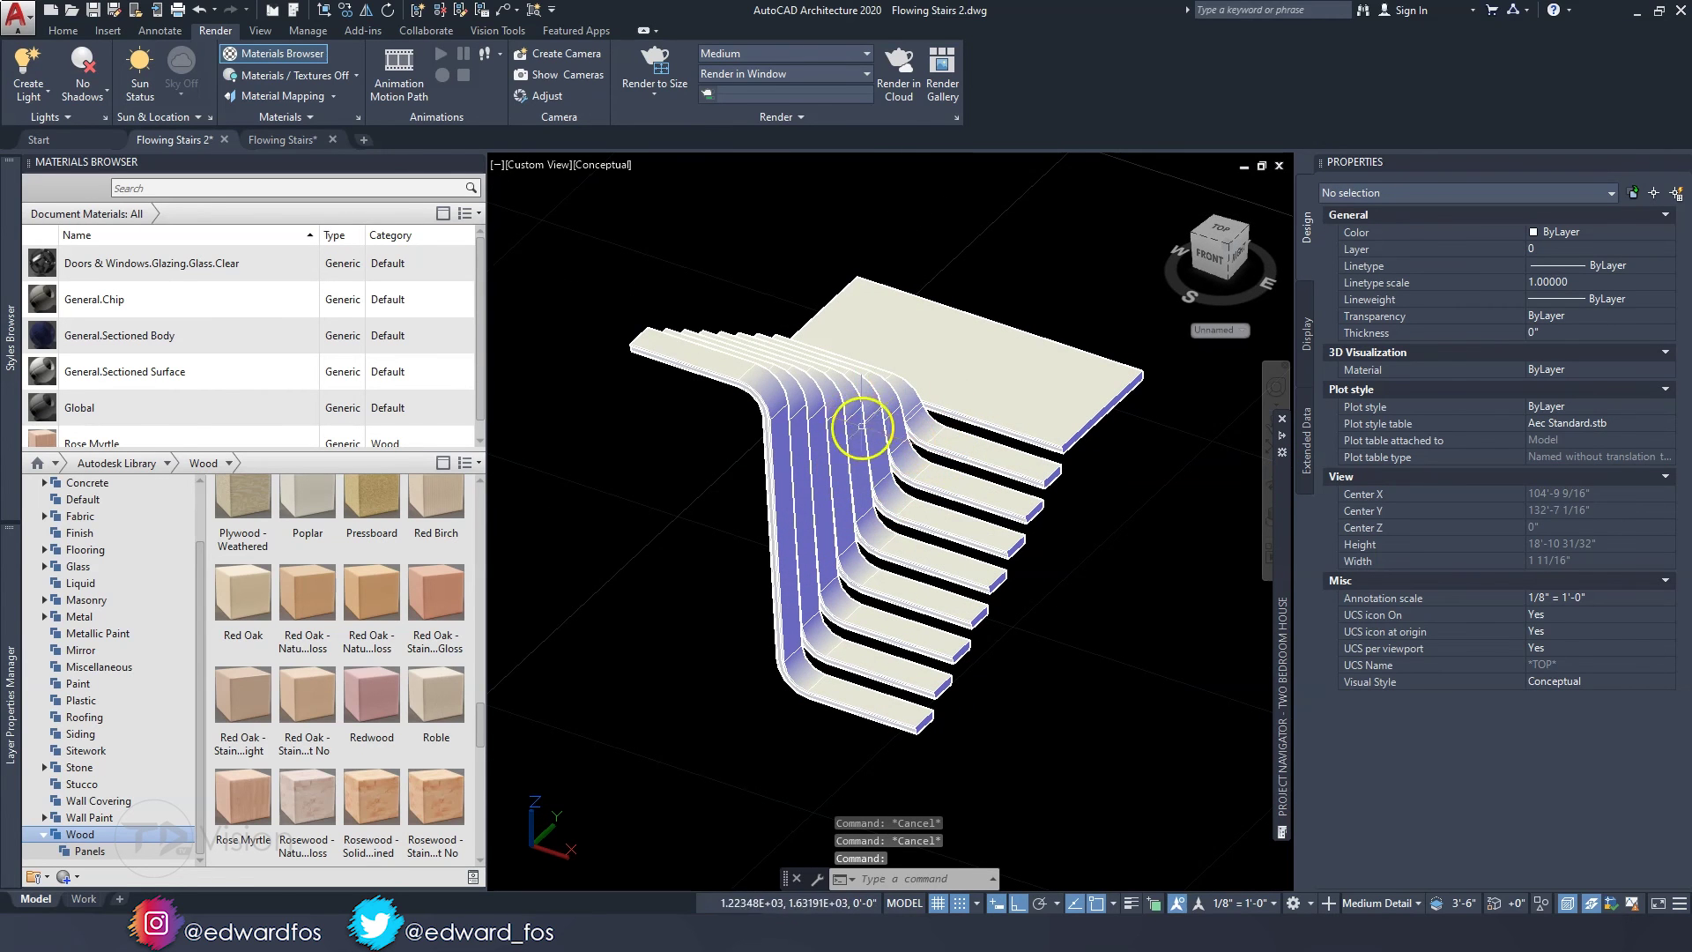
- Display the stair in Realistic style with a perspective view, then switch to the Flowing Stairs drawing
click(610, 166)
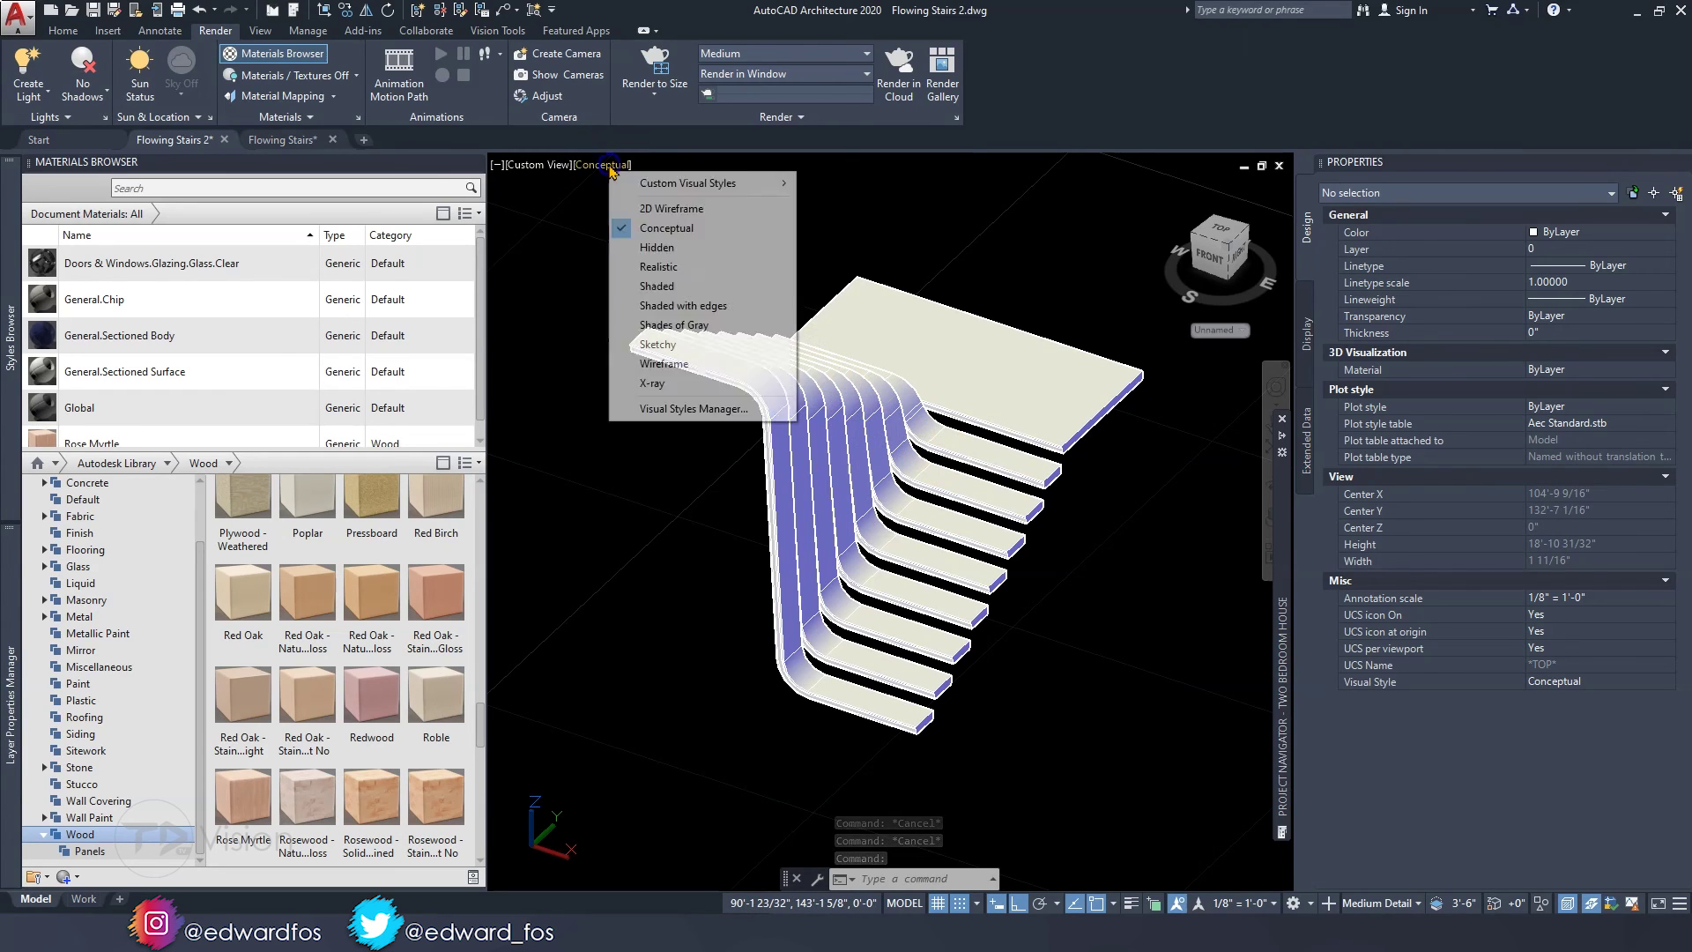
click(671, 269)
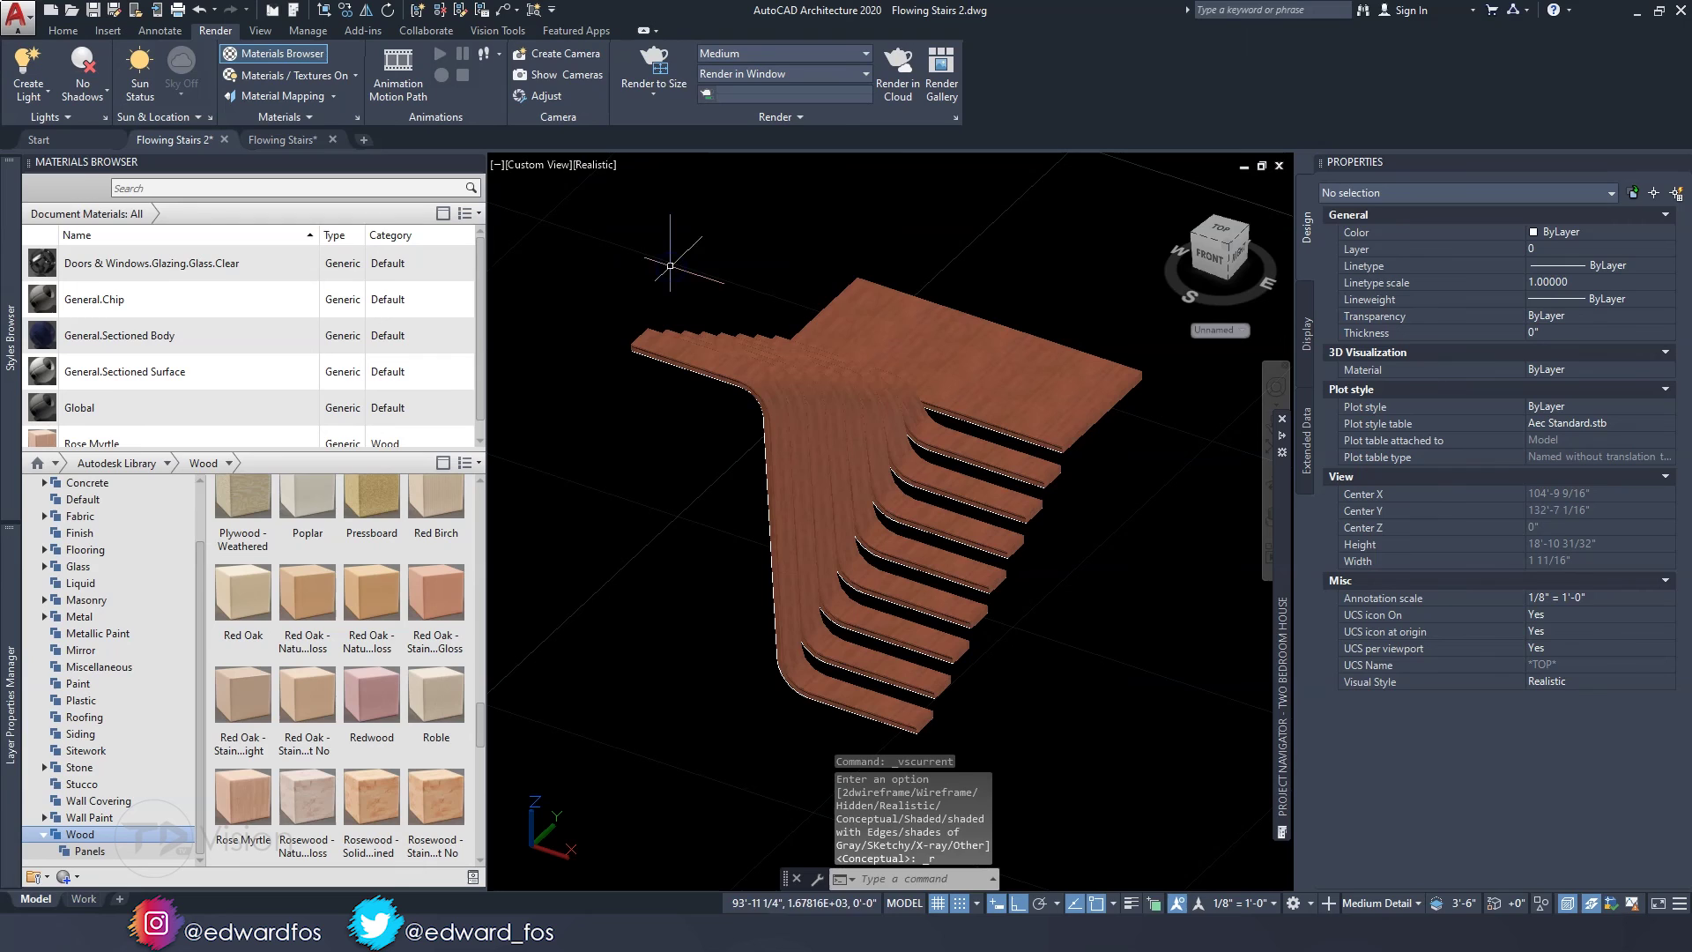
shift+middle_drag(918, 367, 915, 377)
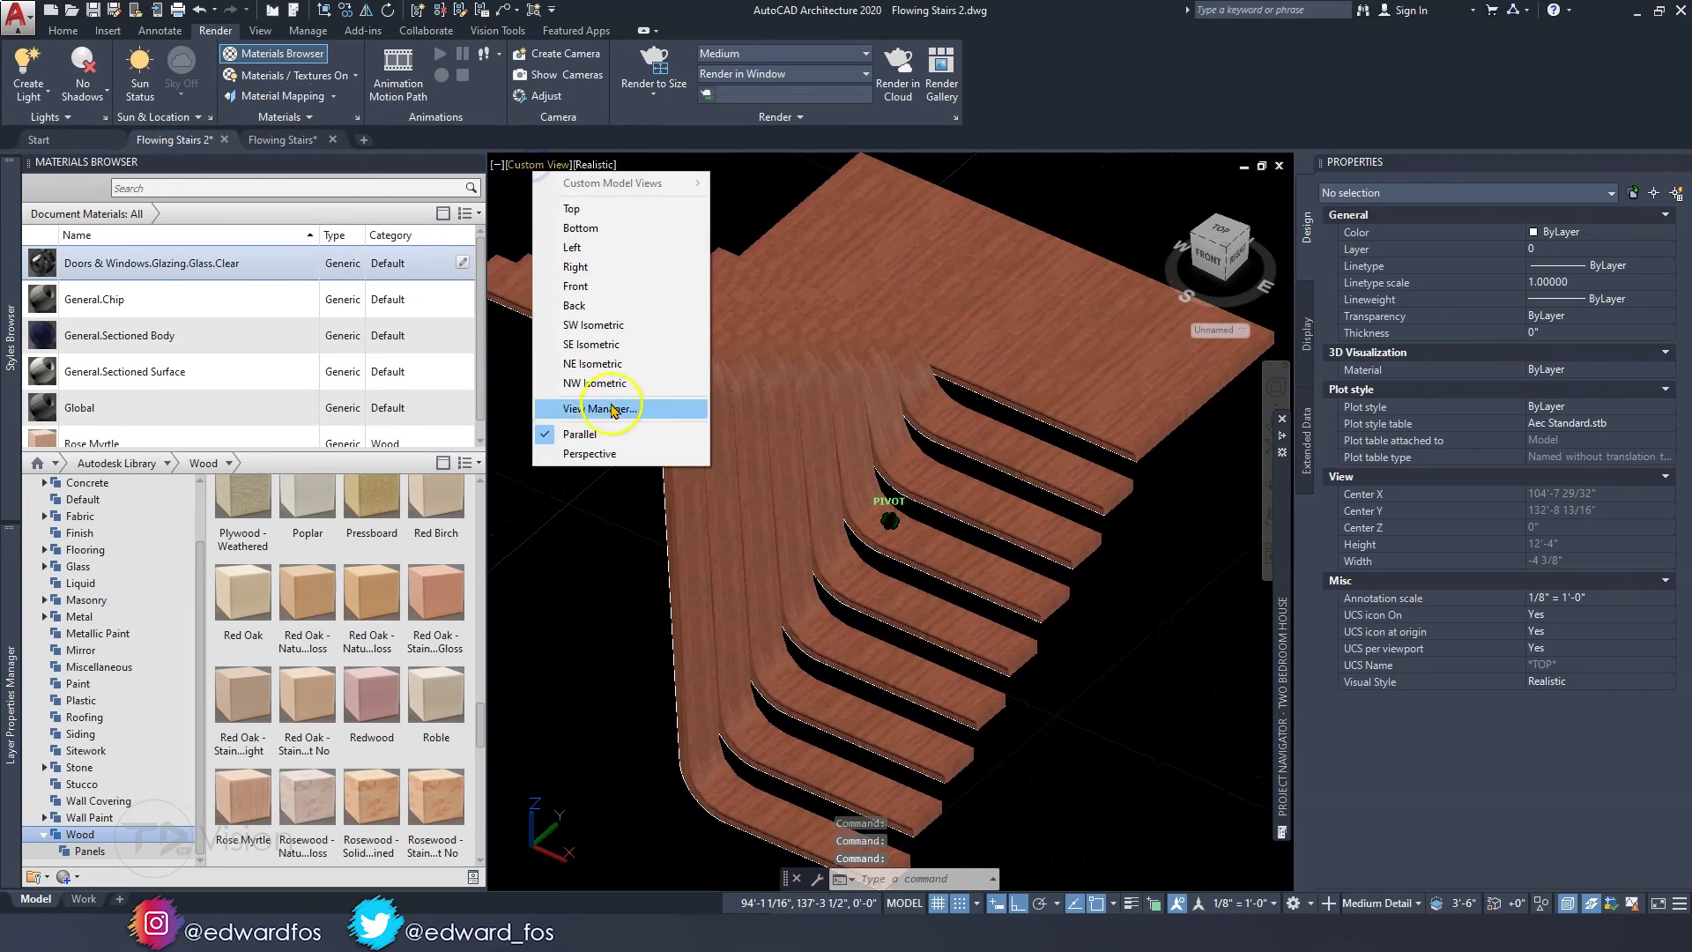
click(597, 456)
shift+middle_drag(756, 408, 756, 421)
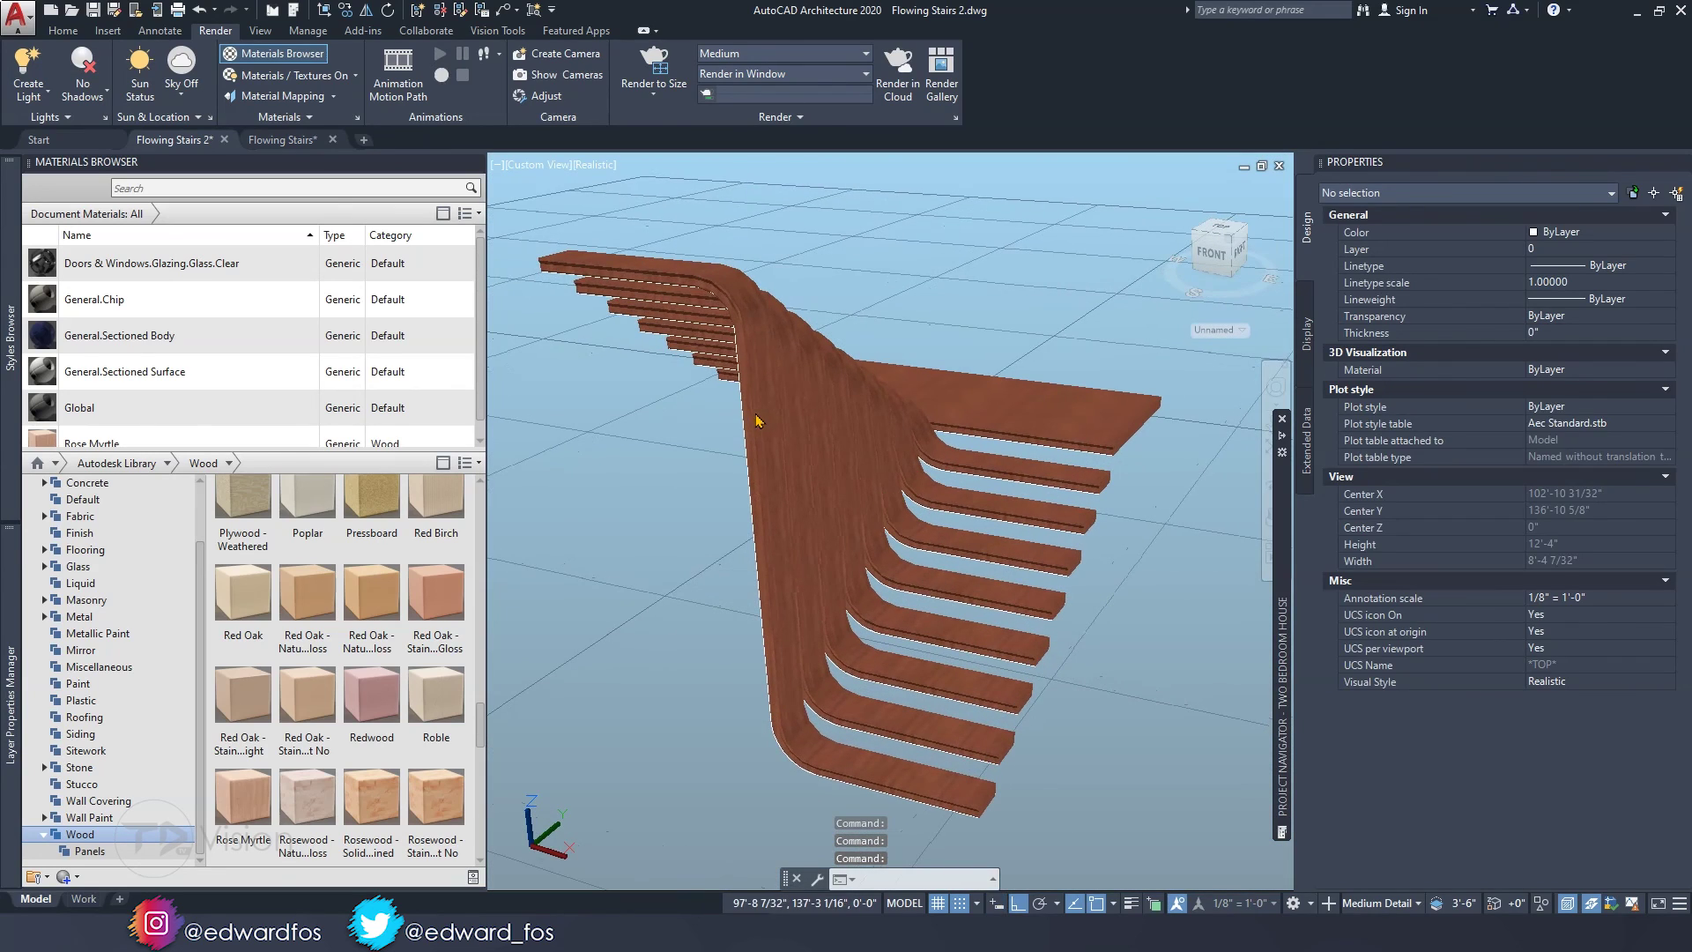
click(276, 139)
mouse_move(887, 521)
shift+middle_down()
mouse_move(1046, 473)
mouse_move(536, 208)
shift+middle_up()
- Close the materials library and orbit the wood stairs from the side, underneath and above the landing
click(476, 164)
shift+middle_drag(736, 332, 884, 382)
mouse_move(946, 494)
shift+middle_down()
mouse_move(958, 511)
mouse_move(669, 504)
mouse_move(581, 560)
mouse_move(570, 636)
shift+middle_up()
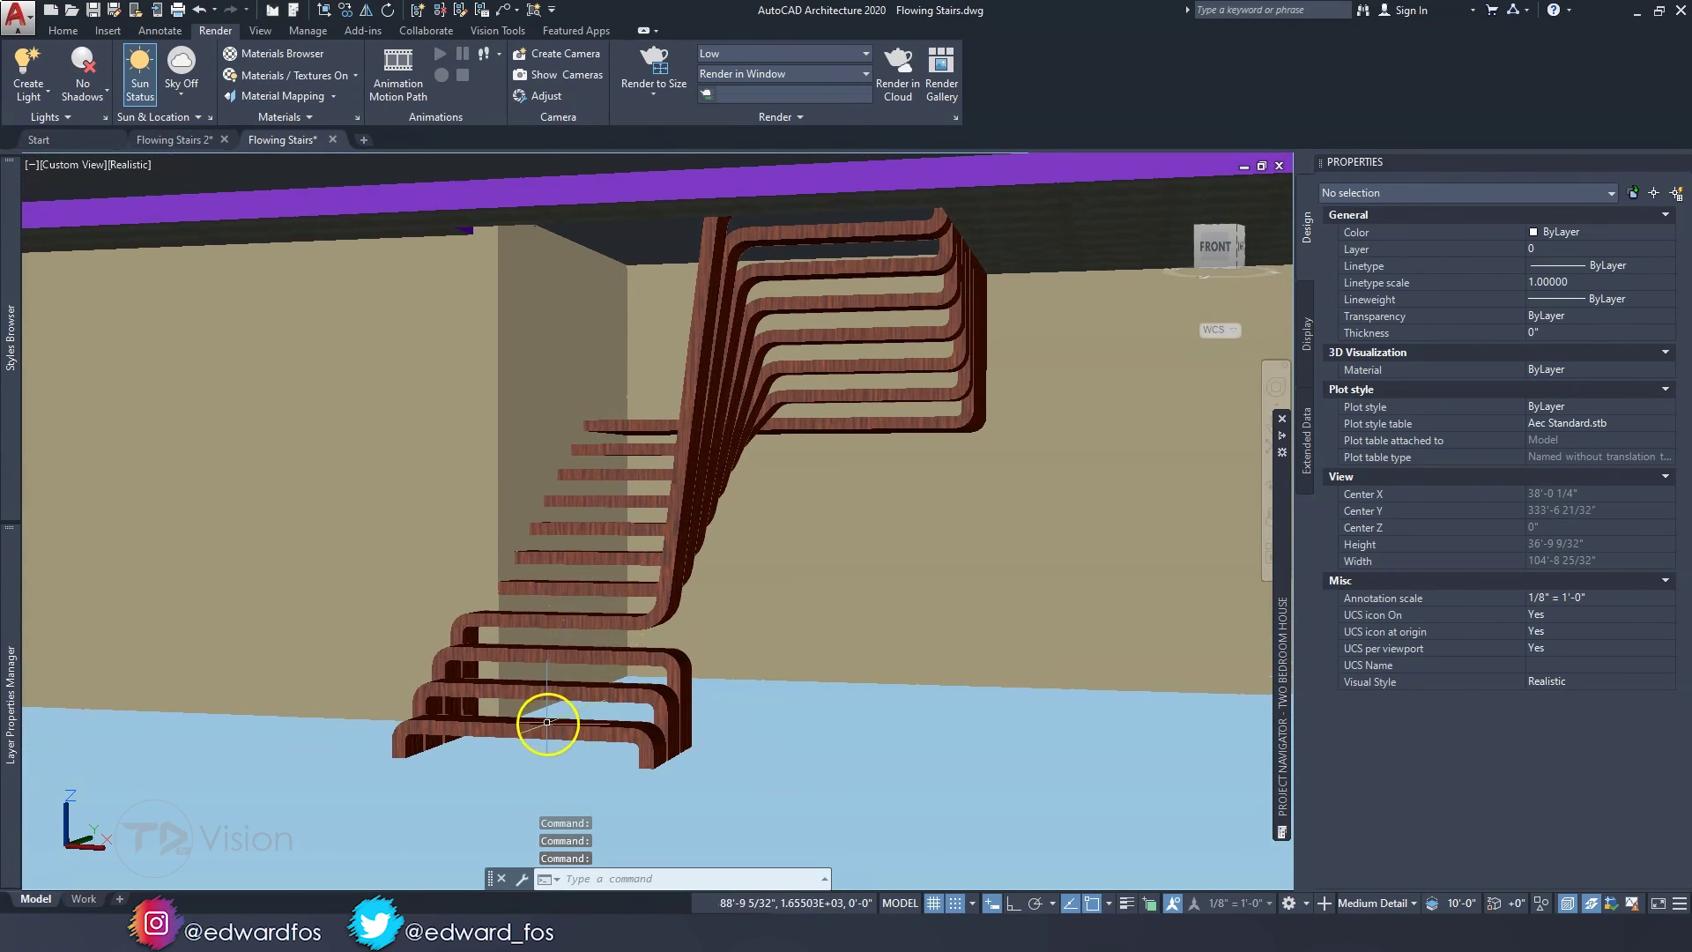
shift+middle_drag(555, 699, 705, 535)
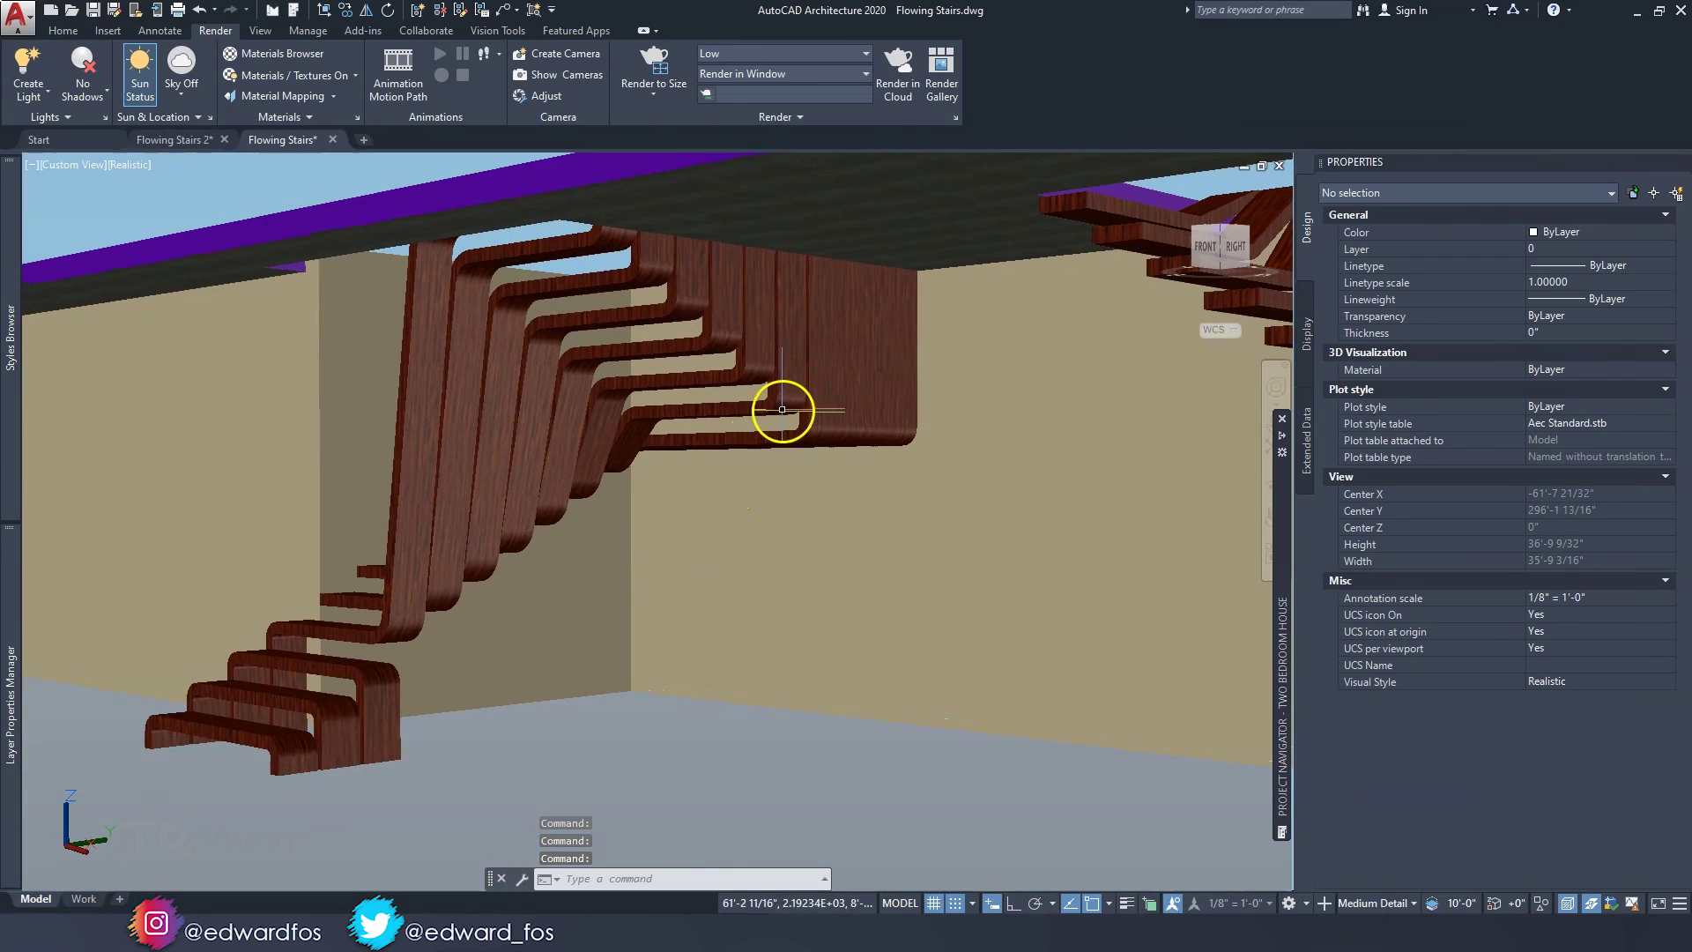
mouse_move(792, 270)
shift+middle_down()
mouse_move(785, 355)
mouse_move(956, 468)
mouse_move(1096, 520)
mouse_move(1231, 514)
mouse_move(1212, 461)
mouse_move(1048, 418)
mouse_move(879, 506)
mouse_move(529, 548)
mouse_move(525, 562)
shift+middle_up()
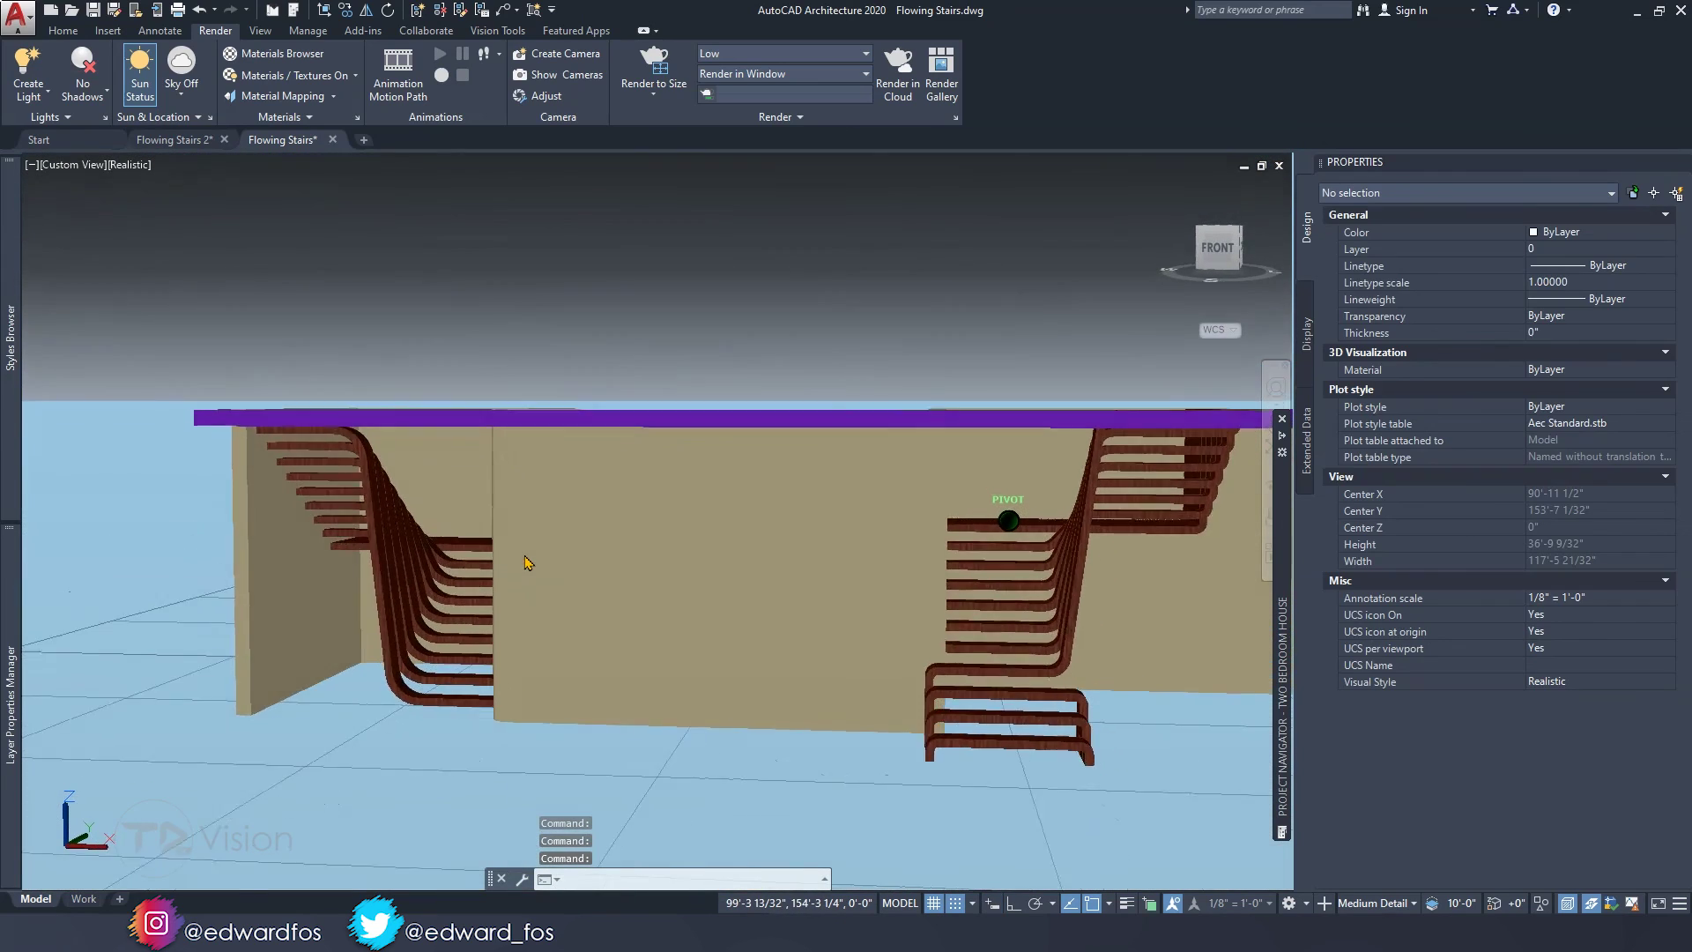